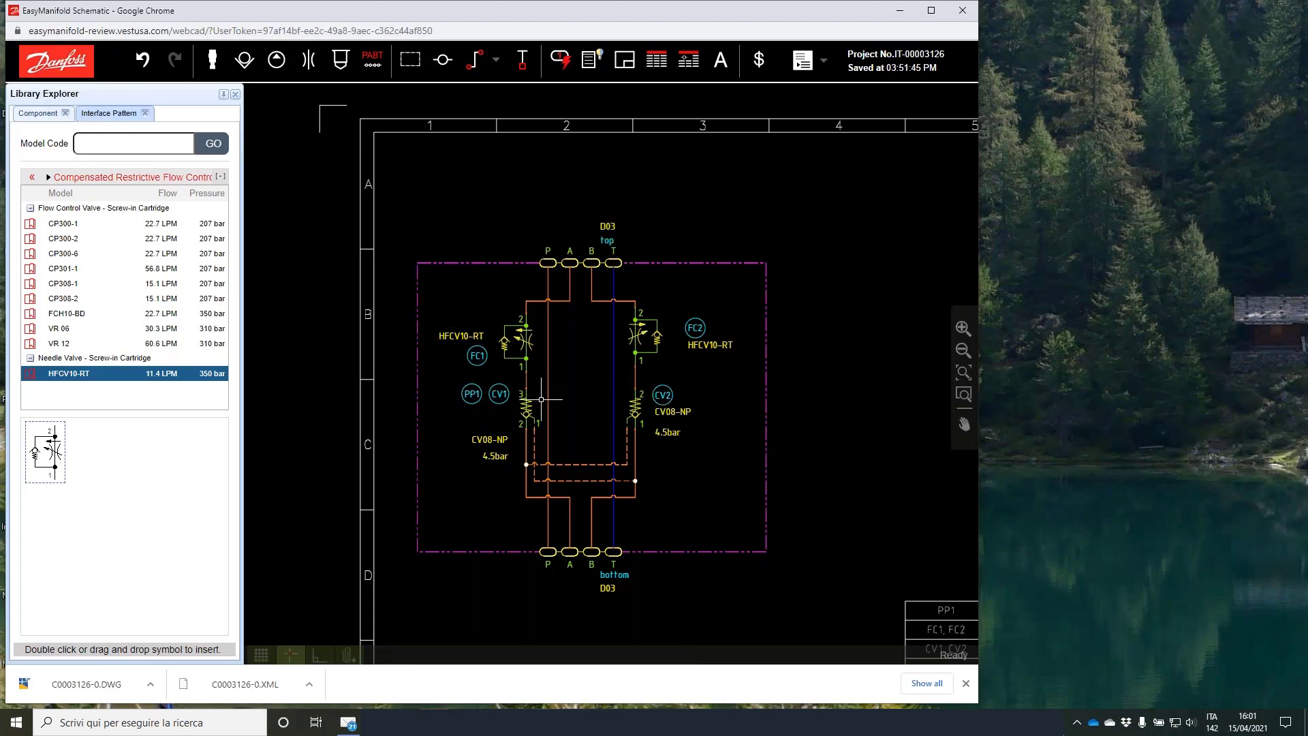
Inspect the flow control and check valve circuit, switch to HyDraw CAD and examine valve symbols 2 and 3.
scroll(562, 417, up, 3)
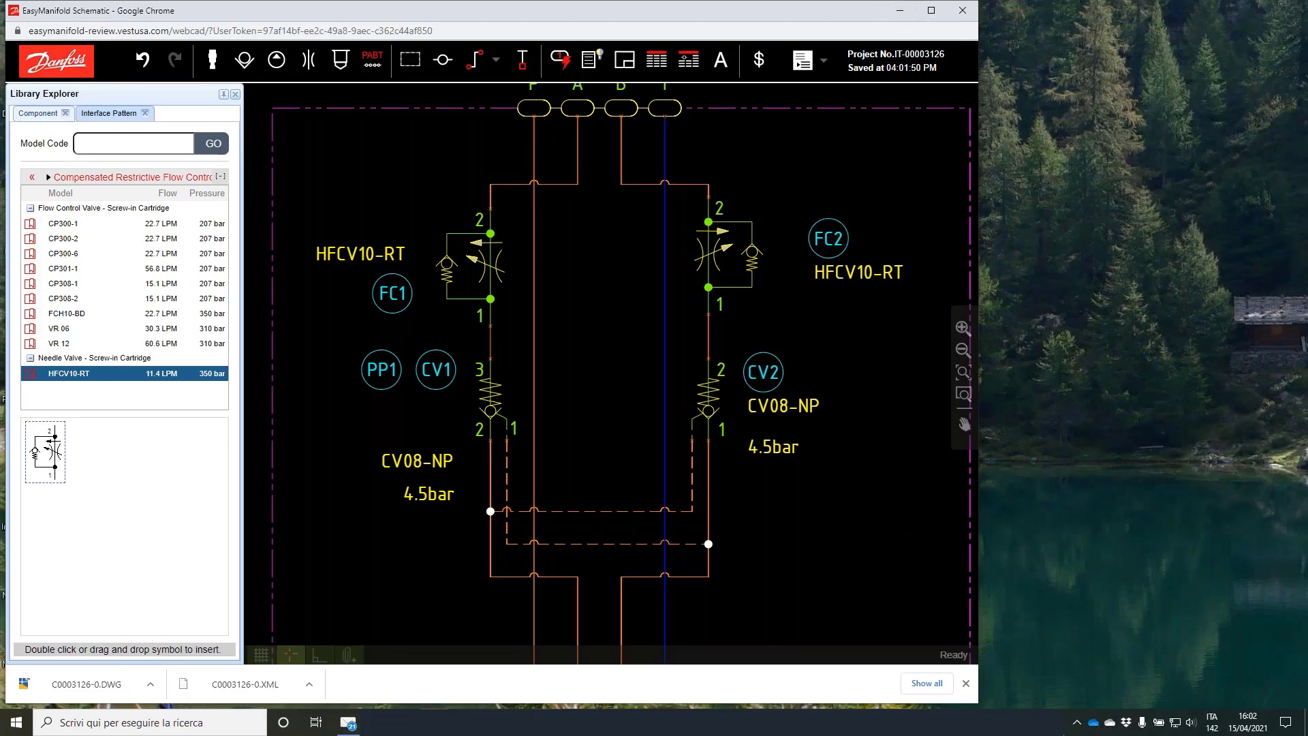
key(alt+Tab)
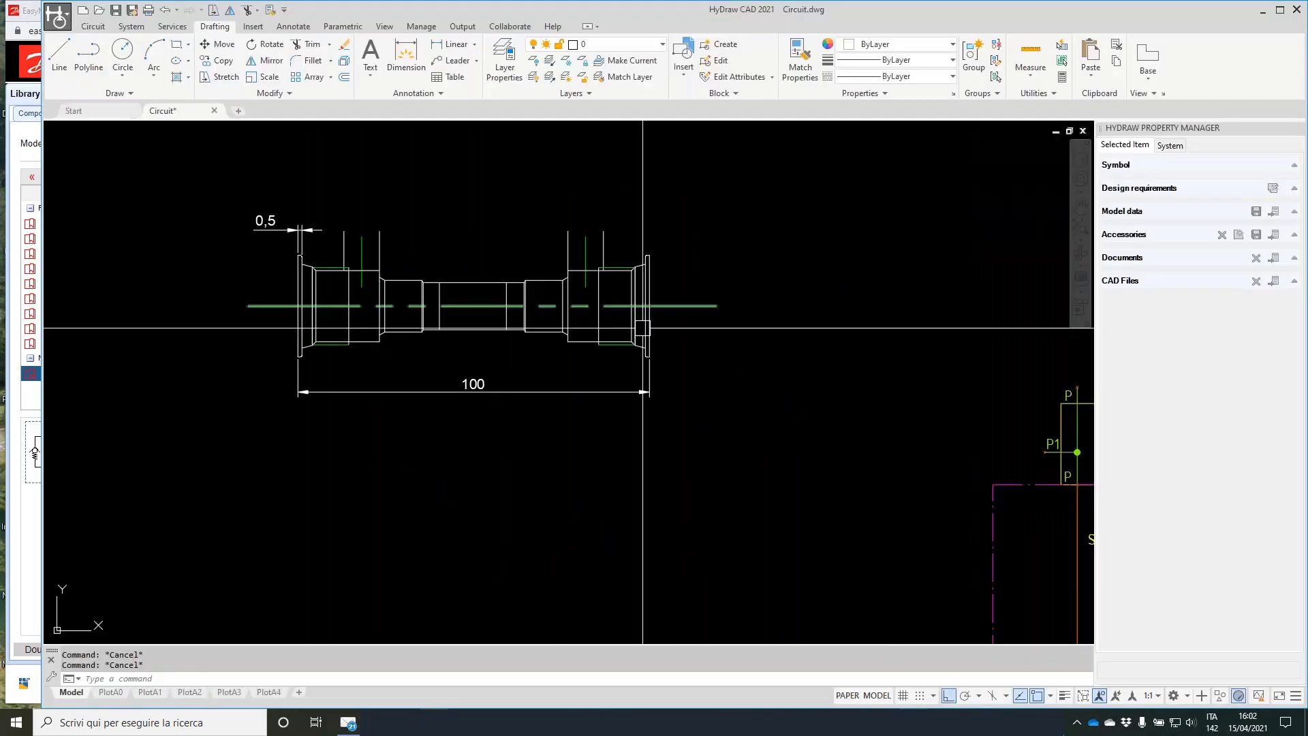
scroll(754, 342, down, 2)
middle_drag(872, 368, 484, 233)
middle_drag(428, 335, 808, 274)
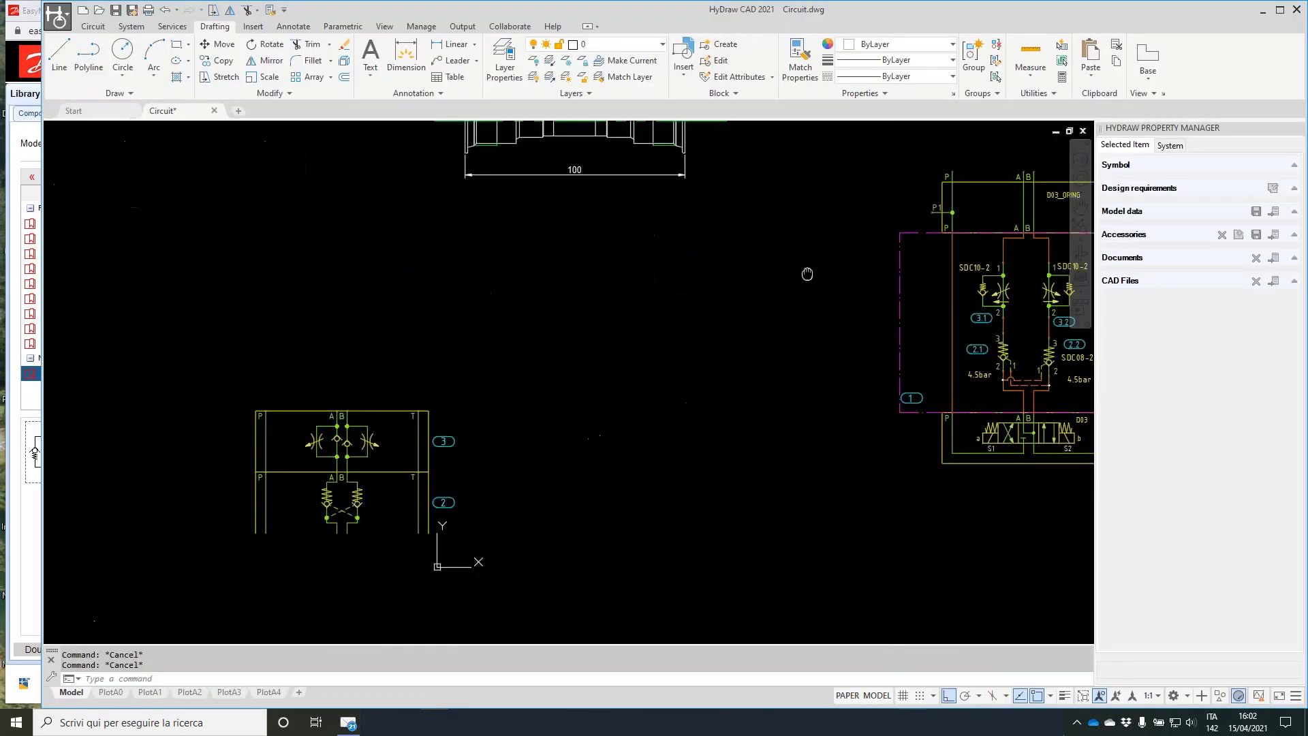
scroll(374, 432, up, 2)
middle_drag(358, 417, 449, 357)
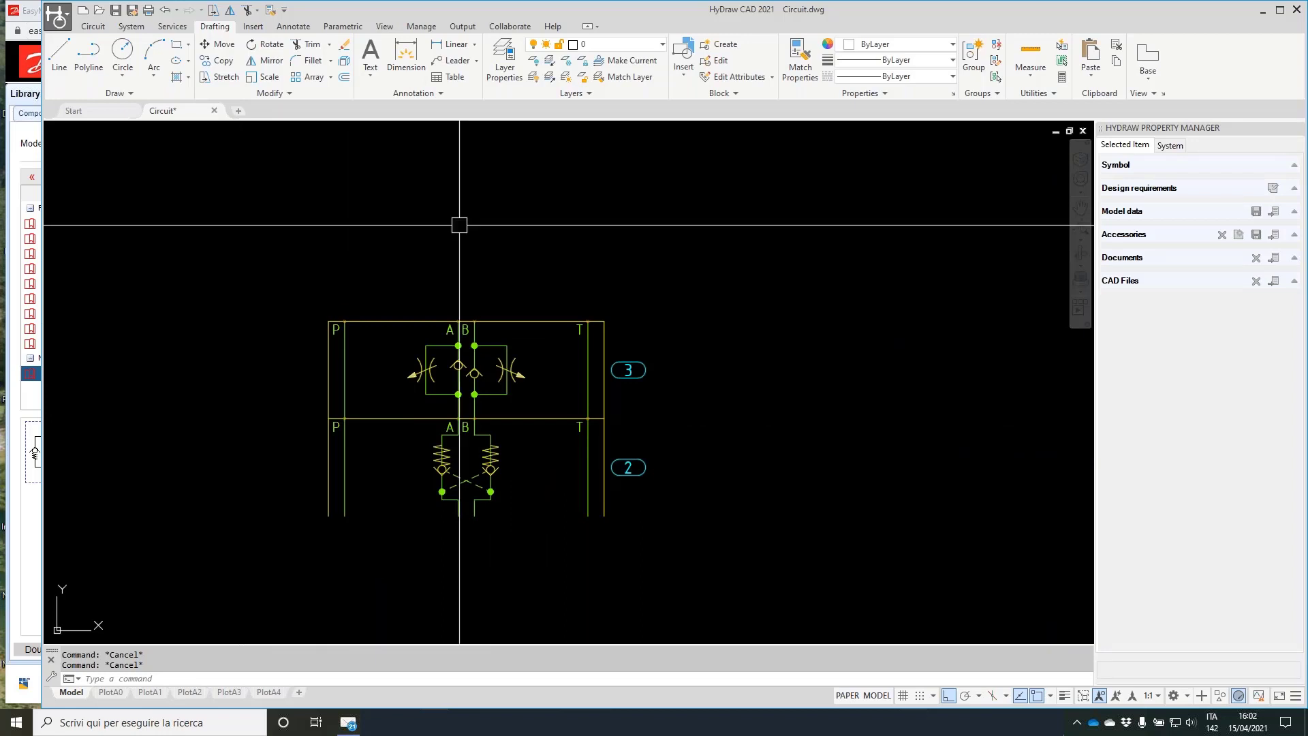
Copy the D03 directional valve from below the manifold circuit and attach it at port P beneath valve symbol 2.
scroll(636, 205, down, 2)
middle_drag(885, 366, 525, 384)
click(851, 332)
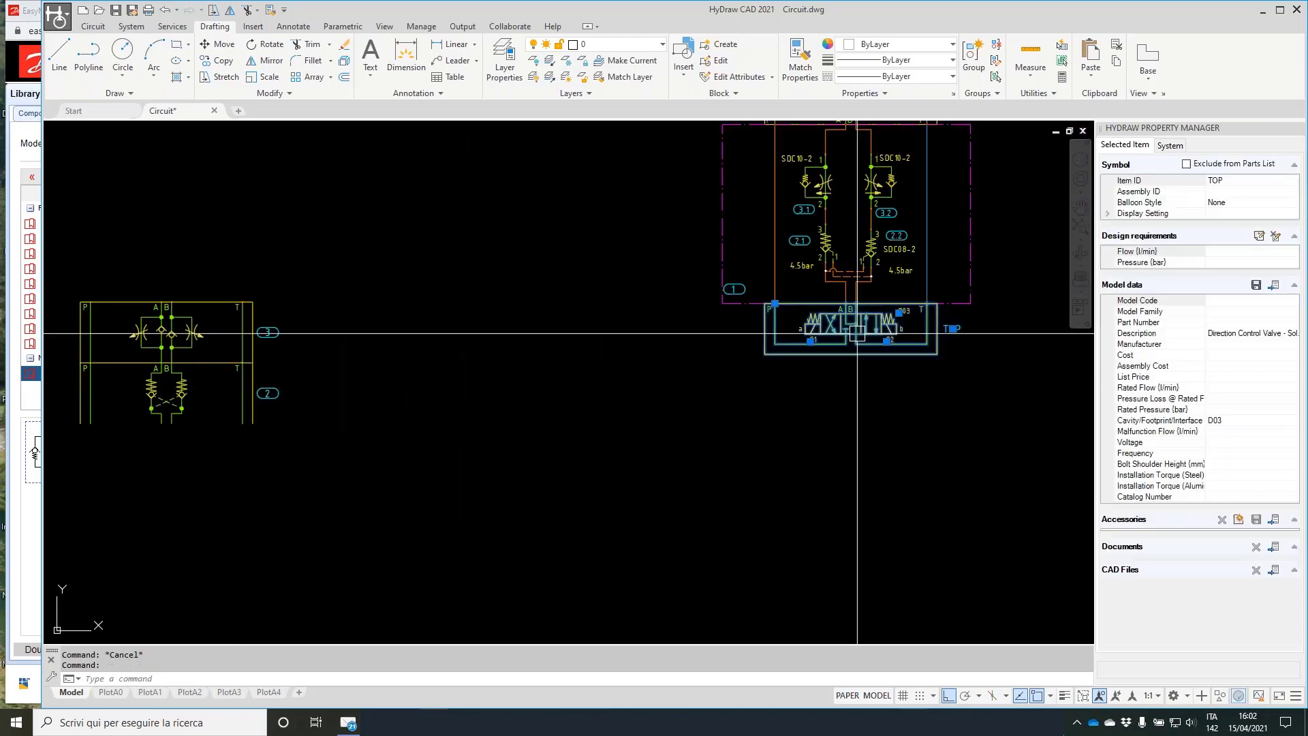
text(c)
key(Return)
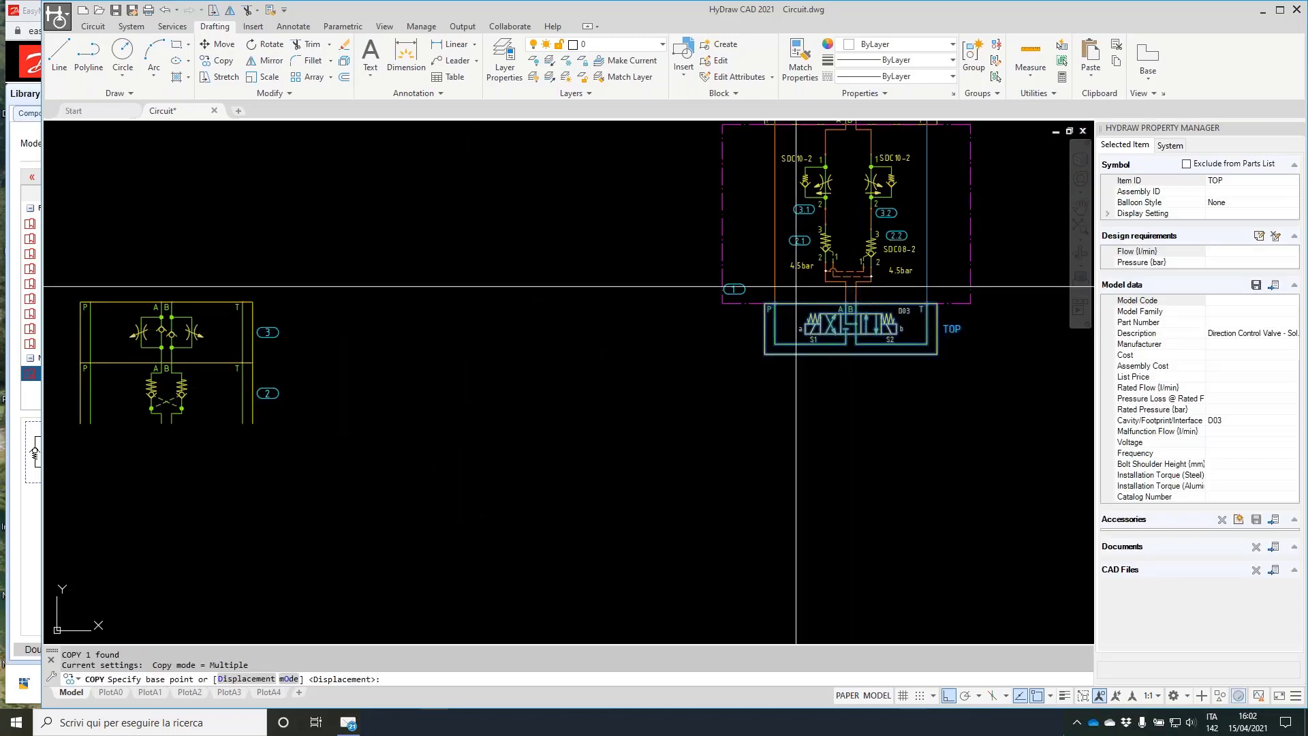
scroll(773, 306, up, 6)
click(772, 320)
scroll(578, 411, down, 4)
middle_drag(543, 382, 1025, 238)
middle_drag(268, 425, 990, 280)
key(F8)
middle_drag(324, 395, 485, 359)
click(390, 313)
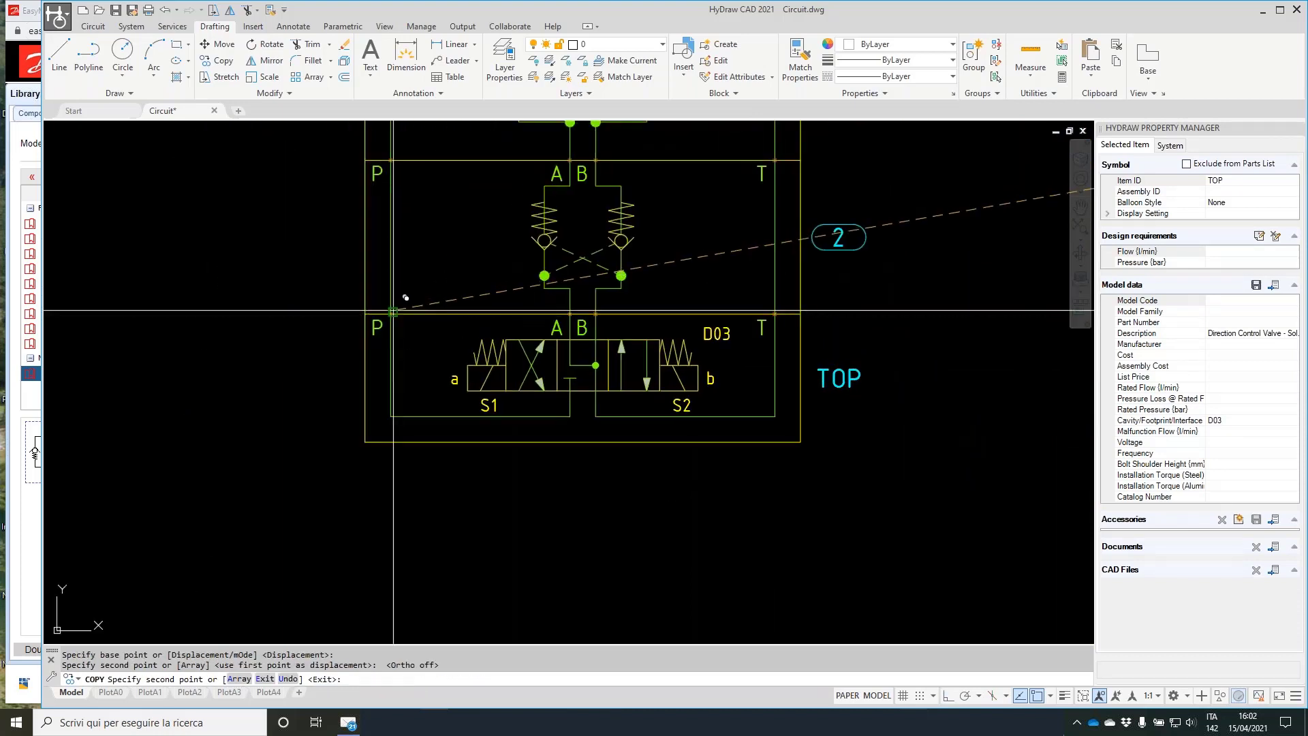
key(Return)
Examine the stacked valve symbols and compare them with the SDC10-2 and SDC08-2 cartridge valves in the manifold circuit.
middle_drag(565, 241, 498, 399)
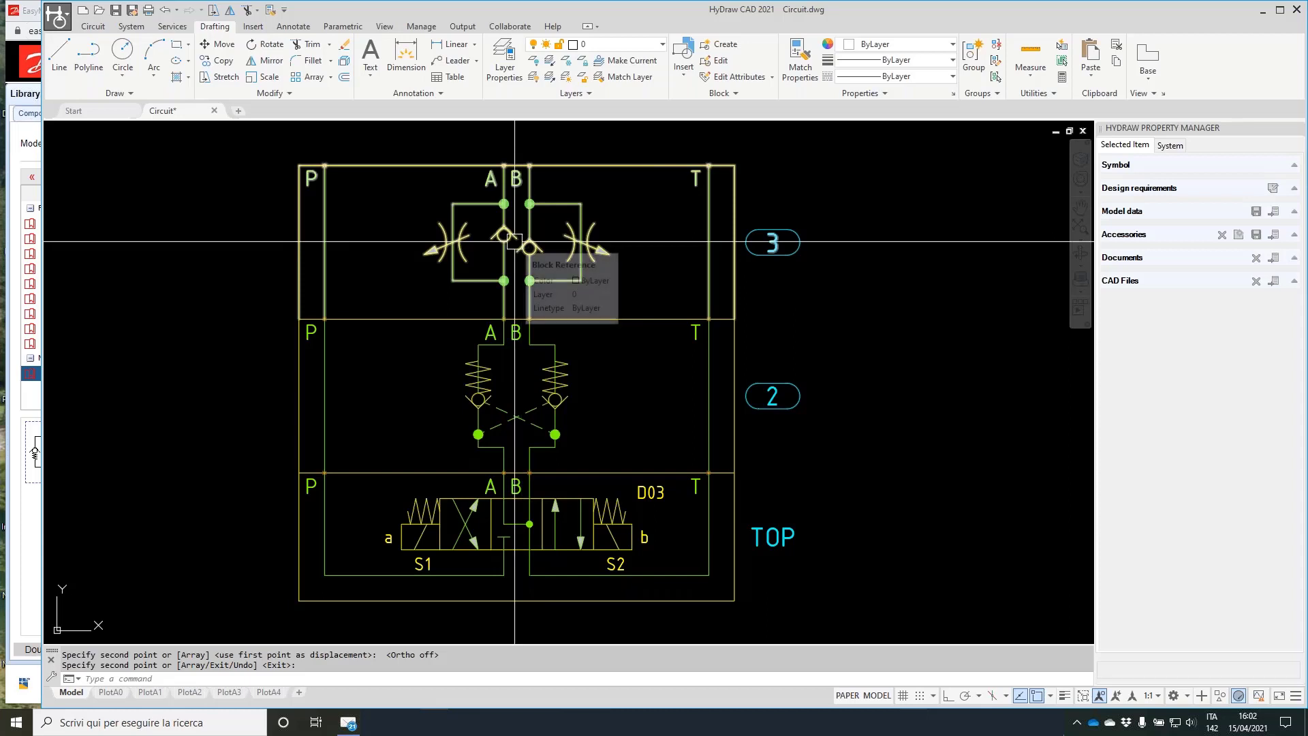
scroll(511, 255, down, 2)
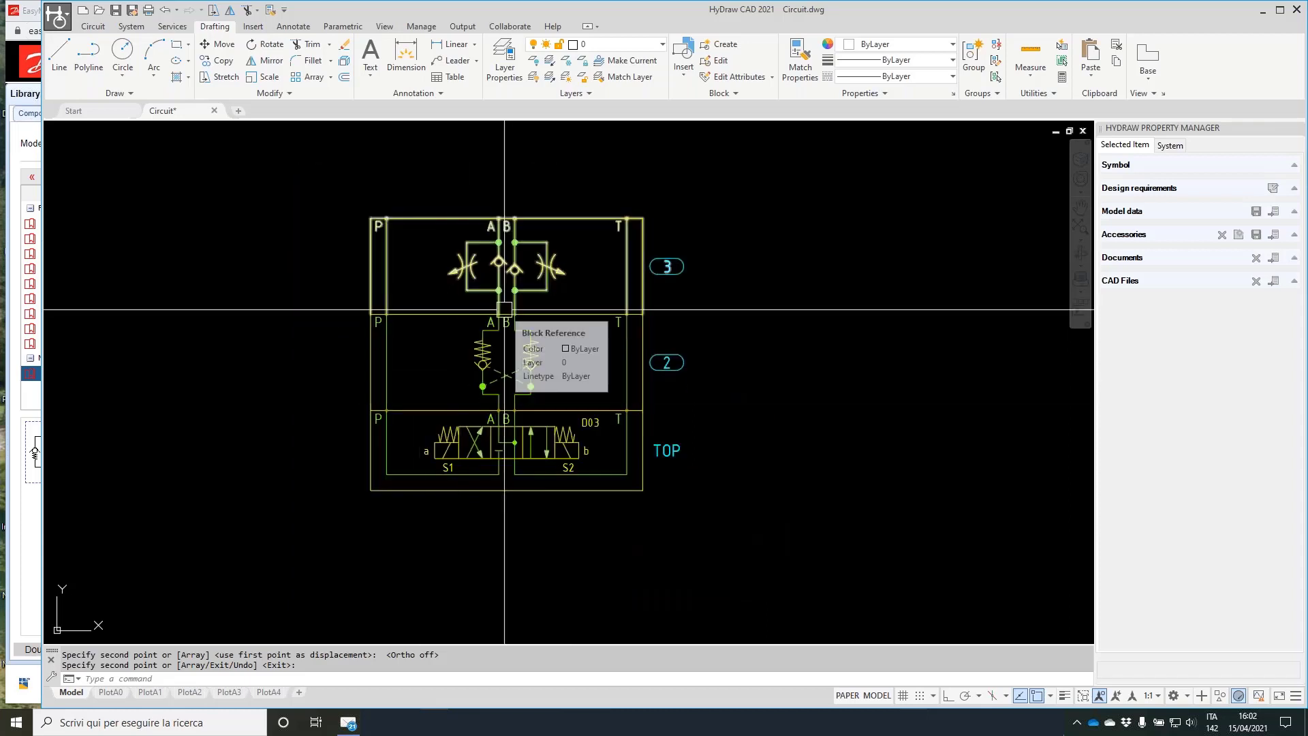
scroll(596, 334, down, 2)
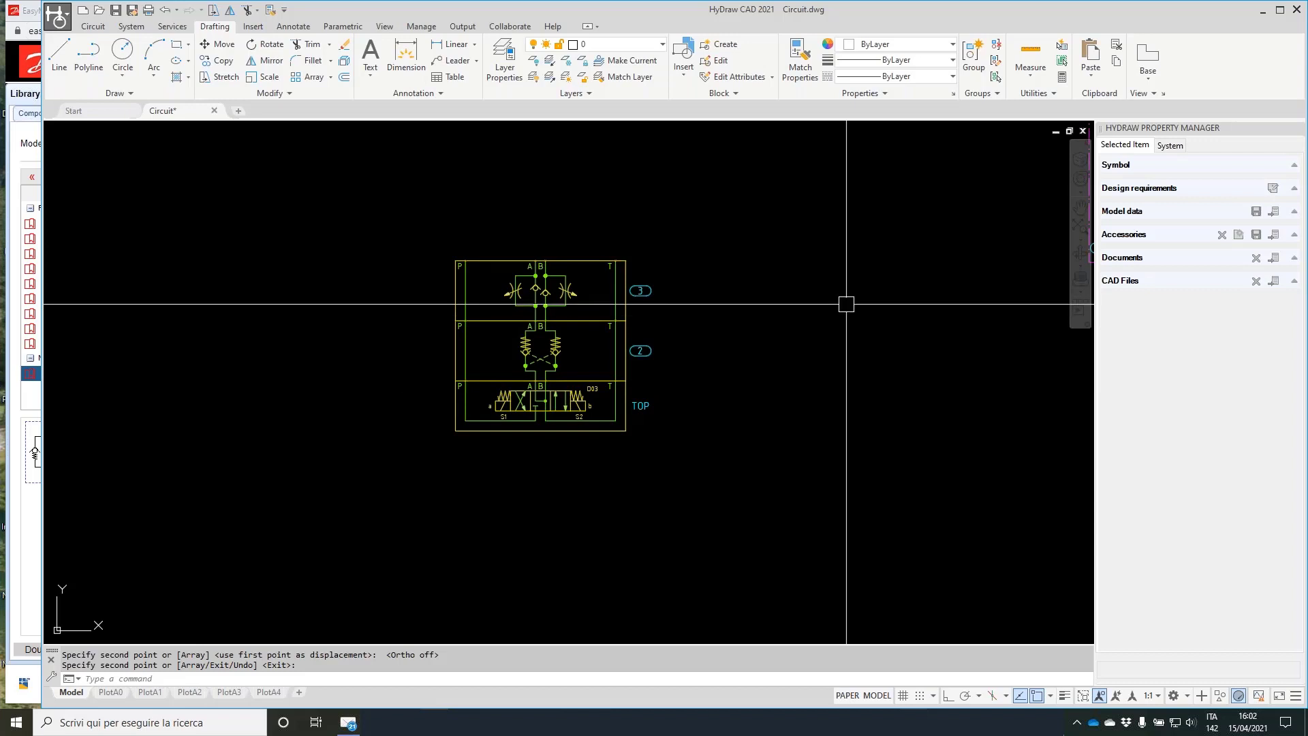
mouse_move(858, 298)
middle_down()
mouse_move(621, 371)
mouse_move(301, 409)
middle_up()
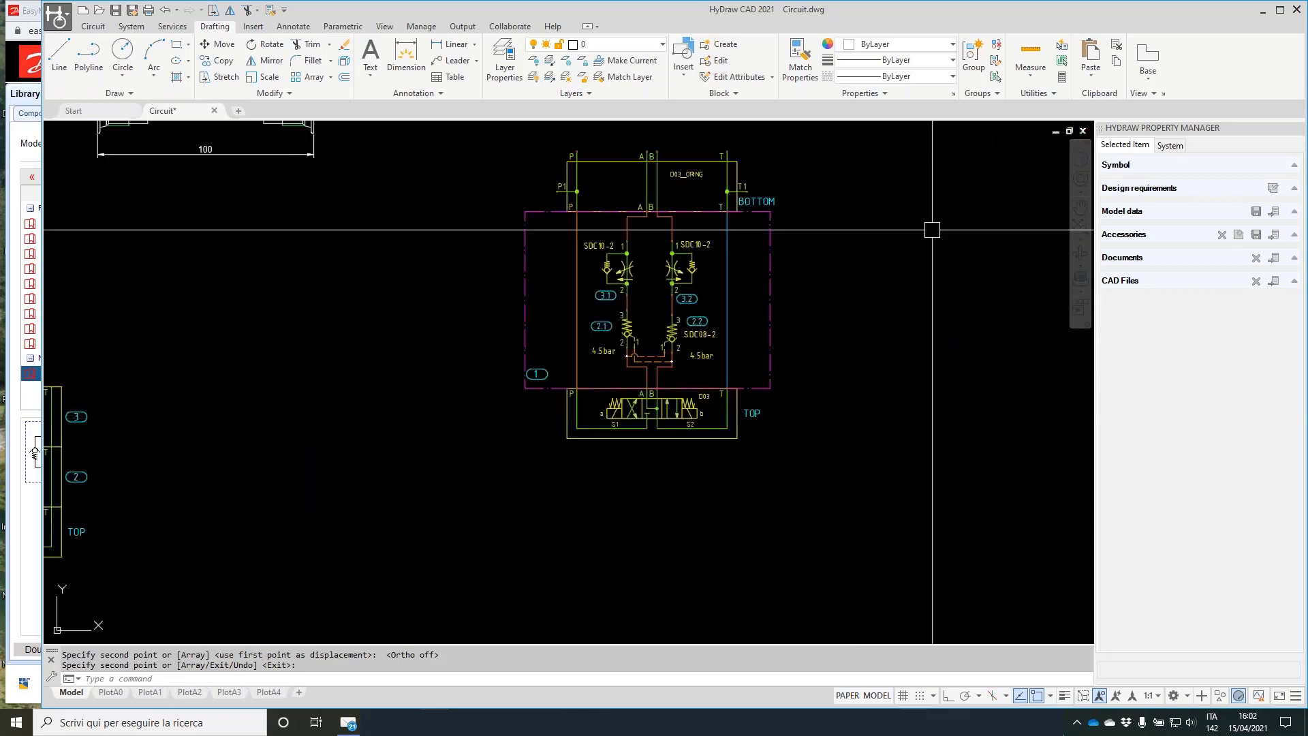
scroll(823, 167, up, 2)
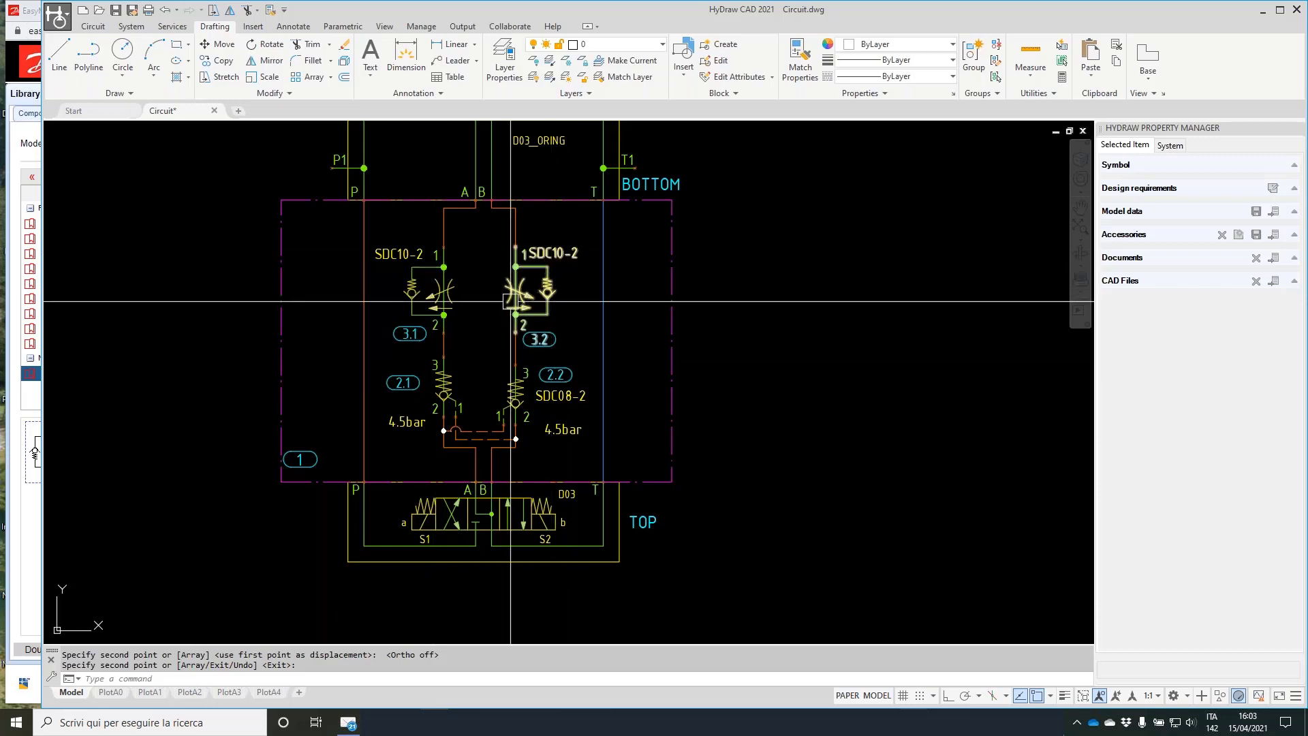
key(Return)
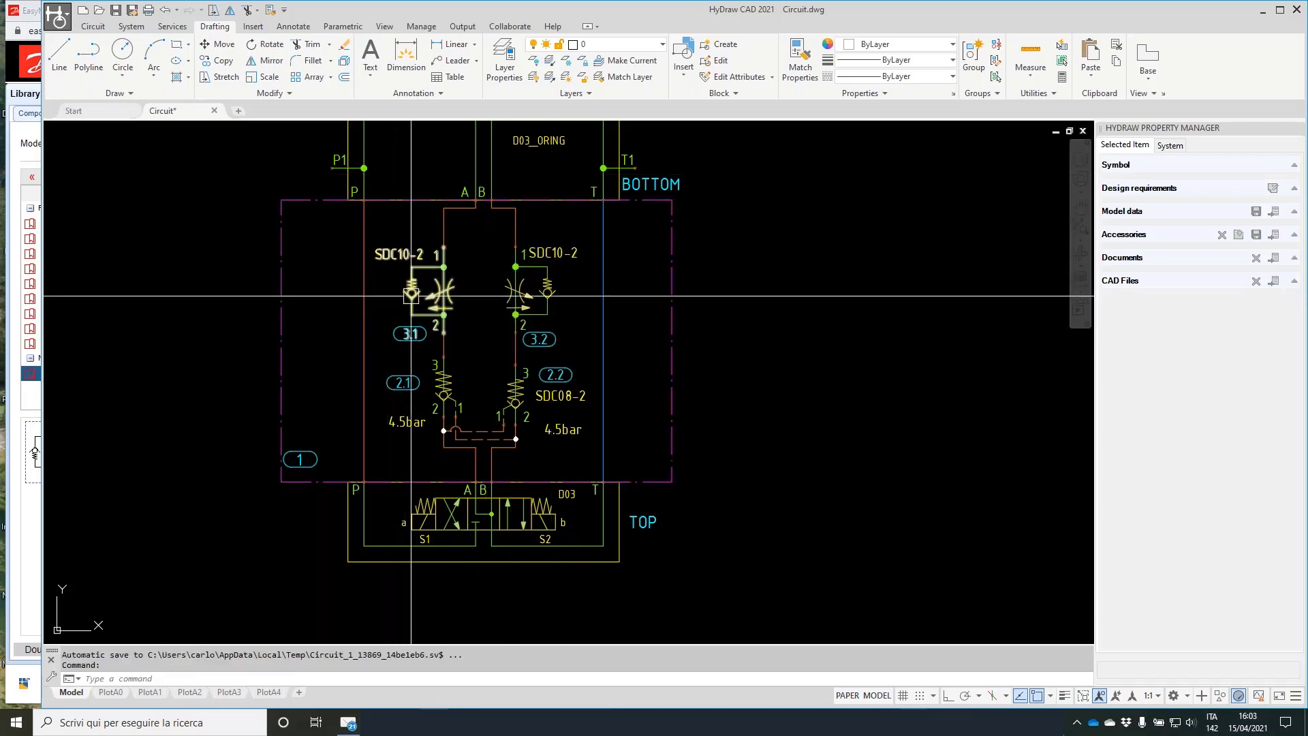
scroll(434, 287, down, 3)
mouse_move(434, 286)
middle_down()
mouse_move(665, 374)
mouse_move(636, 379)
middle_up()
scroll(671, 366, up, 2)
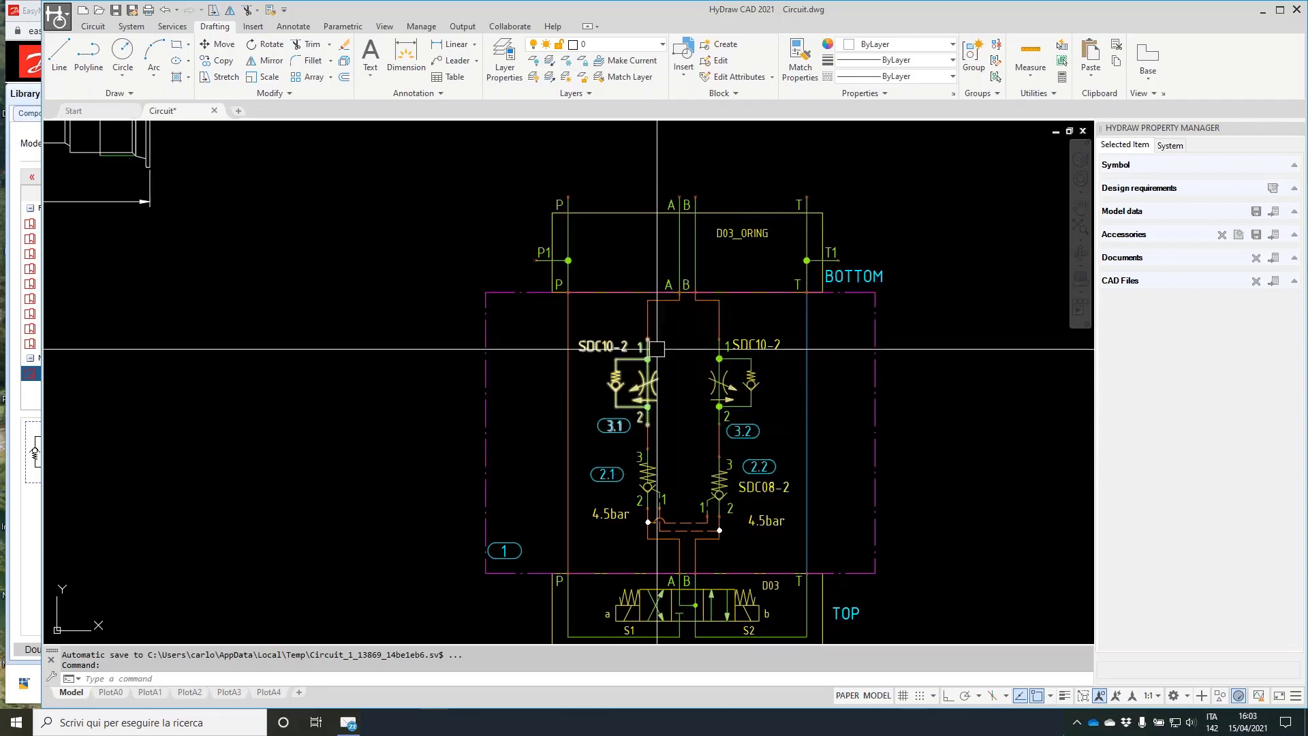
scroll(659, 389, up, 2)
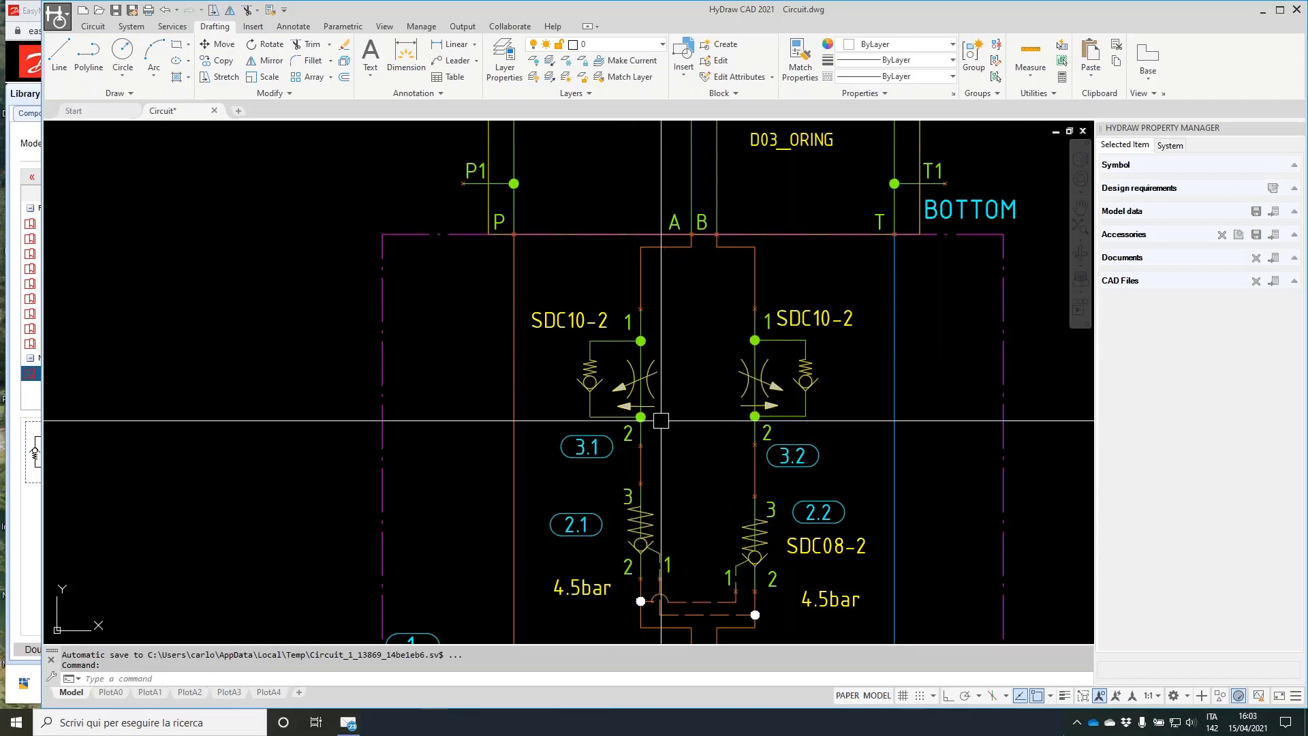
scroll(652, 420, down, 3)
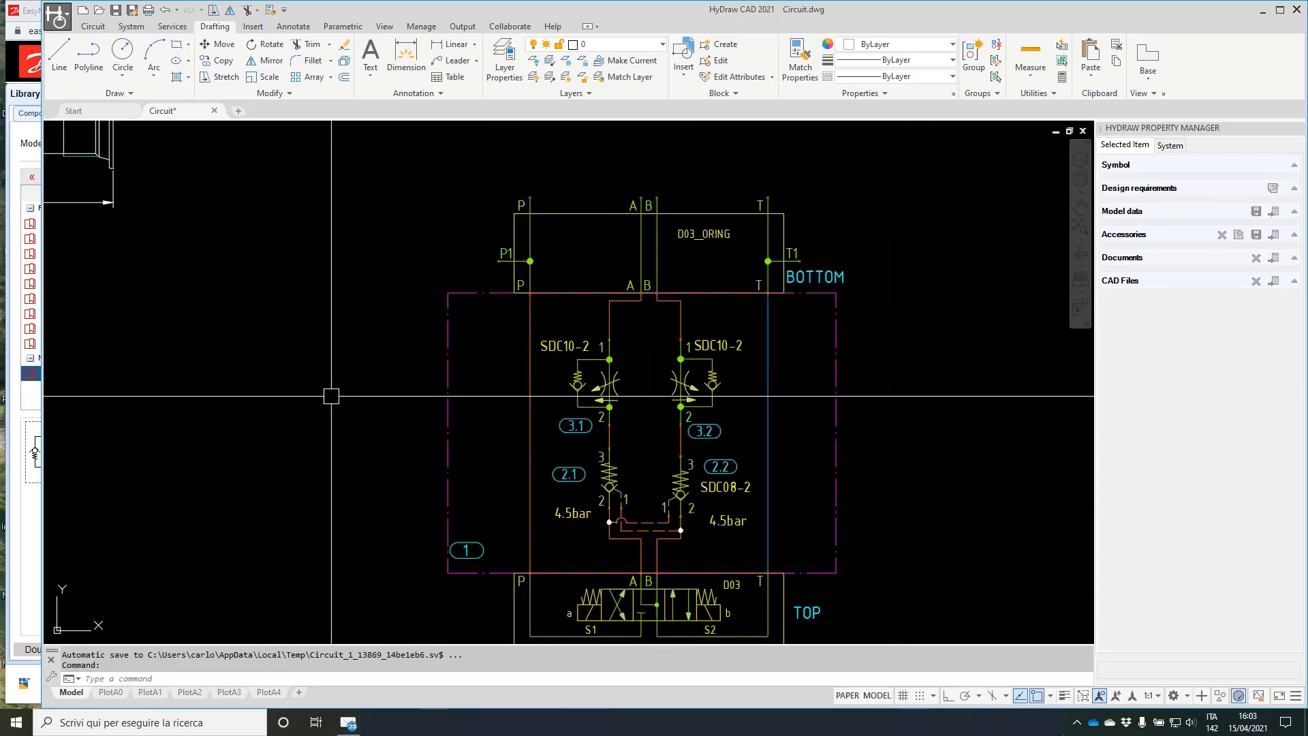
Annotate the 100 mm cavity drawing in freehand with both facing cavity outlines, the two check valves and the piston between them.
mouse_move(310, 349)
middle_down()
mouse_move(345, 341)
mouse_move(568, 399)
middle_up()
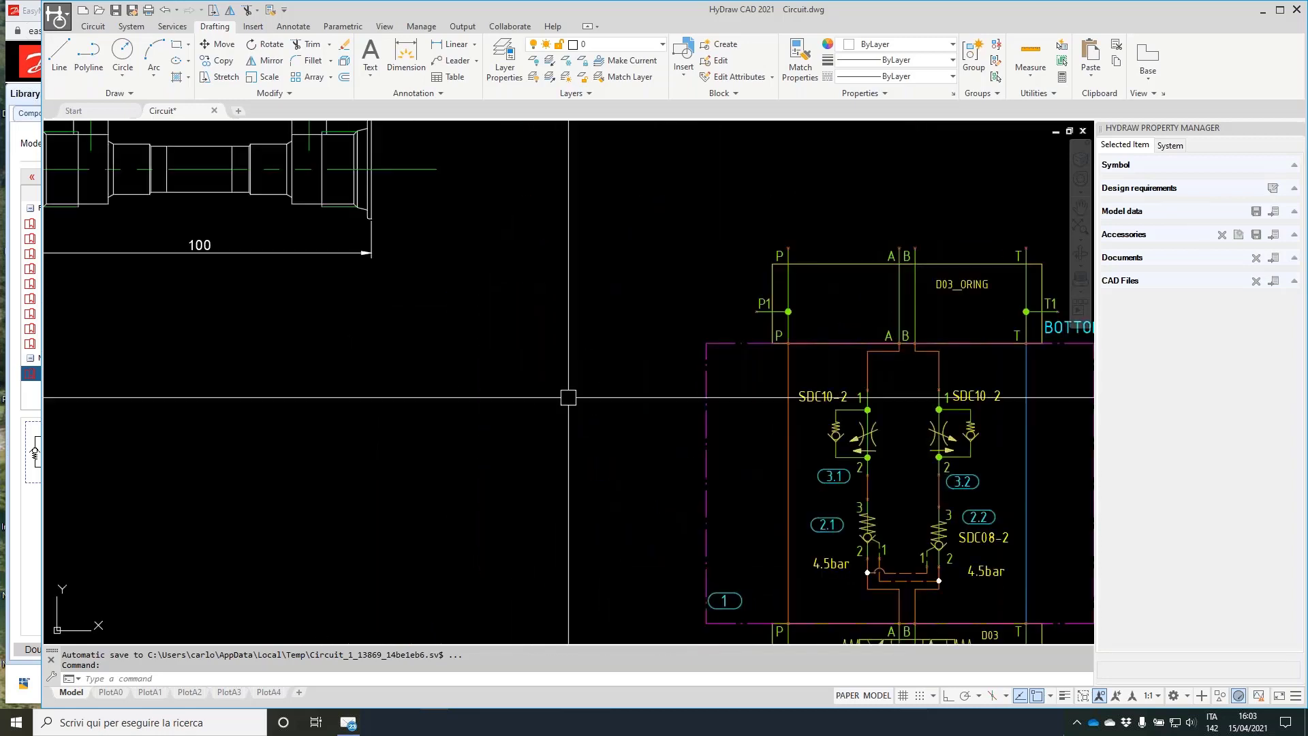
middle_drag(414, 362, 561, 511)
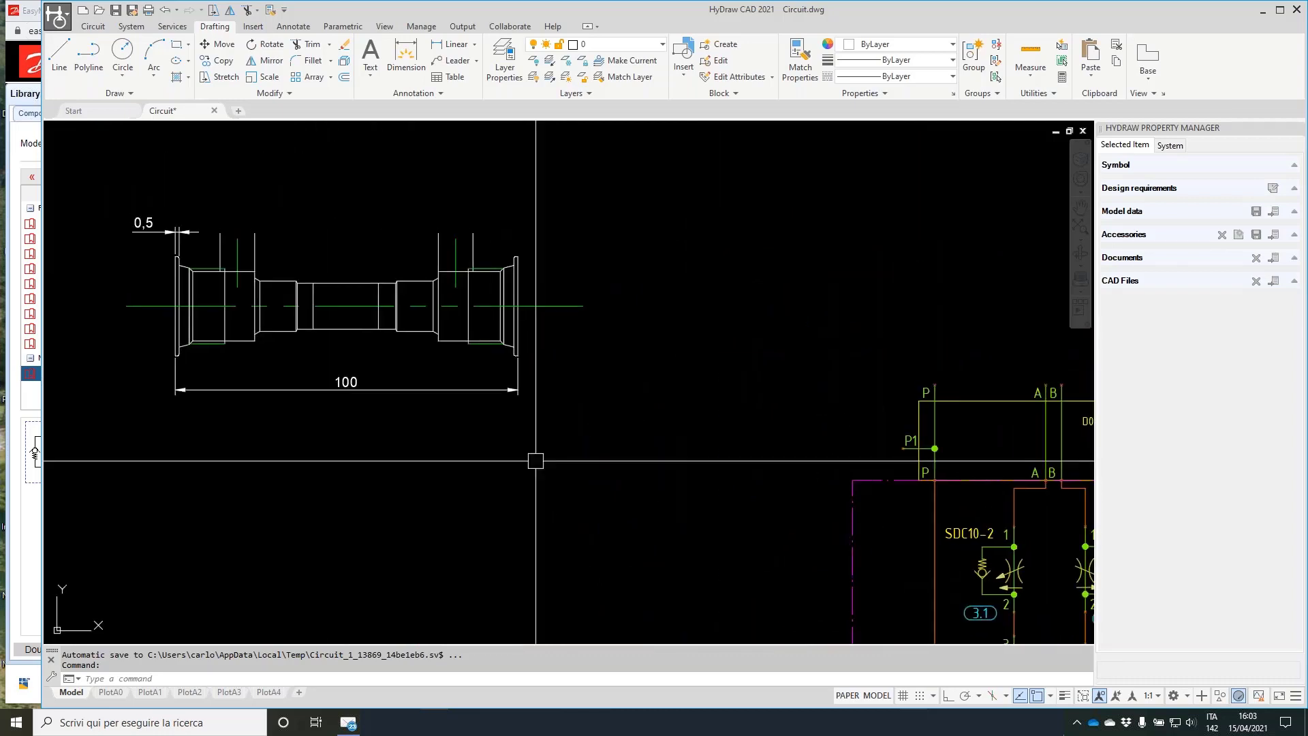
mouse_move(714, 378)
middle_down()
mouse_move(706, 350)
mouse_move(566, 198)
mouse_move(783, 387)
middle_up()
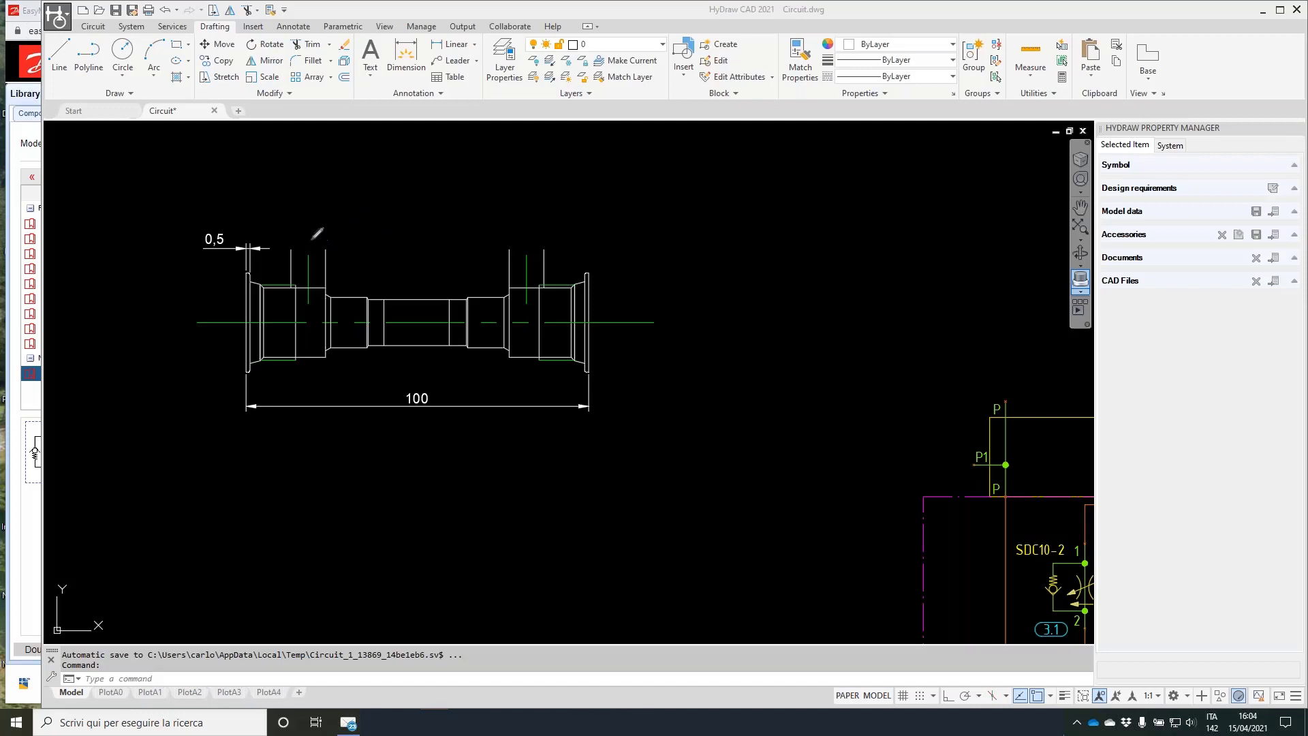
mouse_move(233, 264)
mouse_down()
mouse_move(351, 295)
mouse_move(361, 334)
mouse_move(329, 347)
mouse_up()
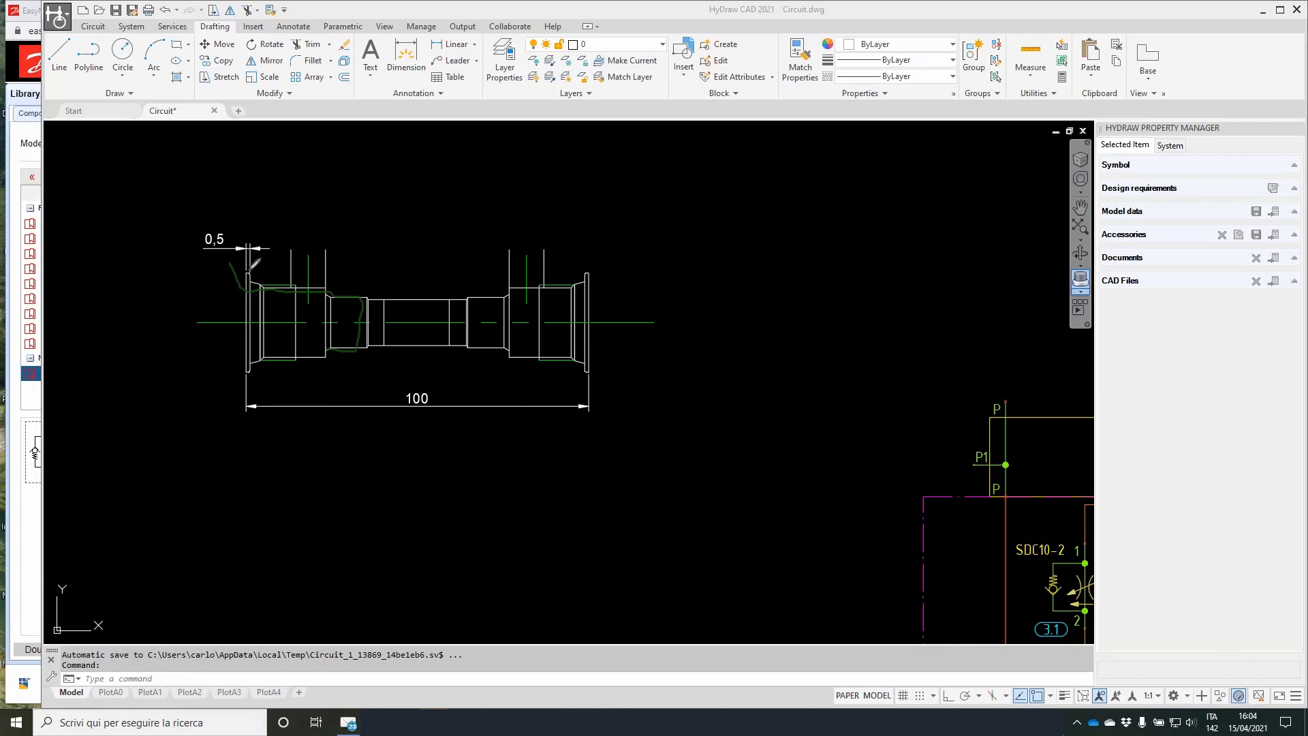
mouse_move(242, 268)
mouse_down()
mouse_move(361, 296)
mouse_move(357, 347)
mouse_move(200, 361)
mouse_up()
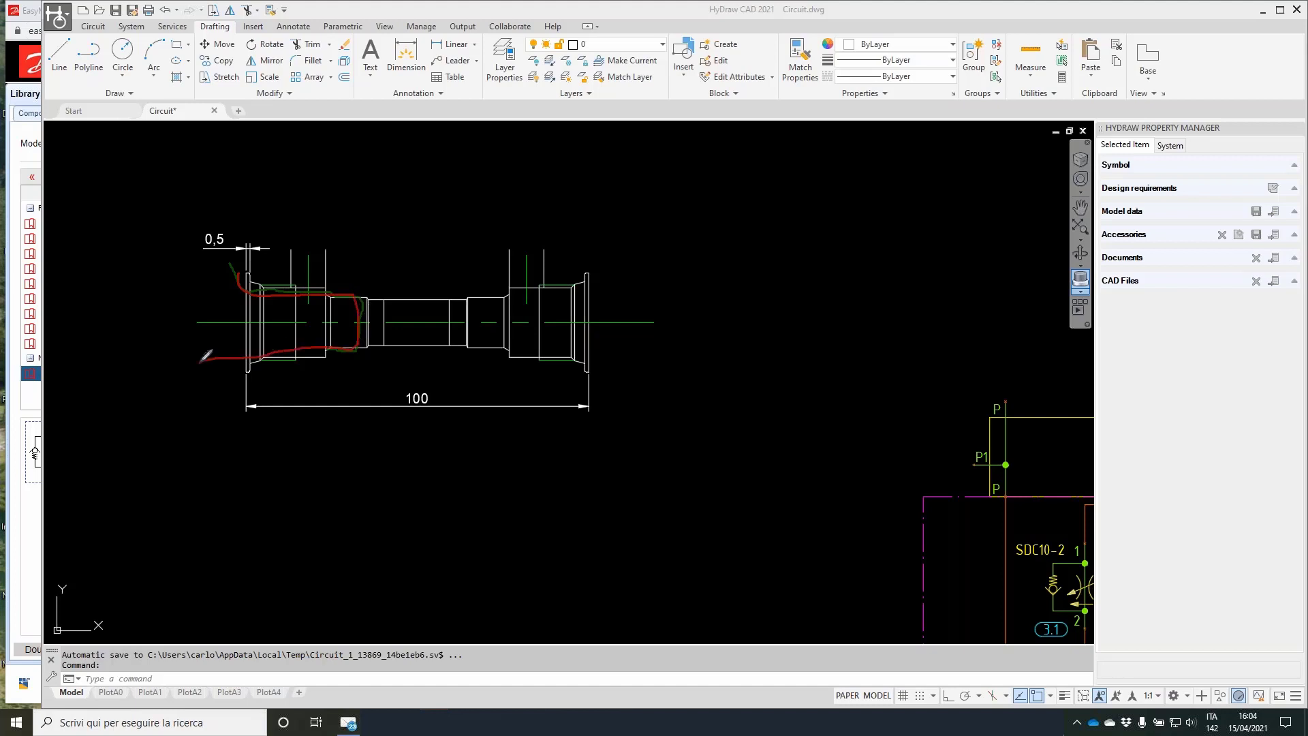
mouse_move(594, 275)
mouse_down()
mouse_move(480, 304)
mouse_move(659, 352)
mouse_up()
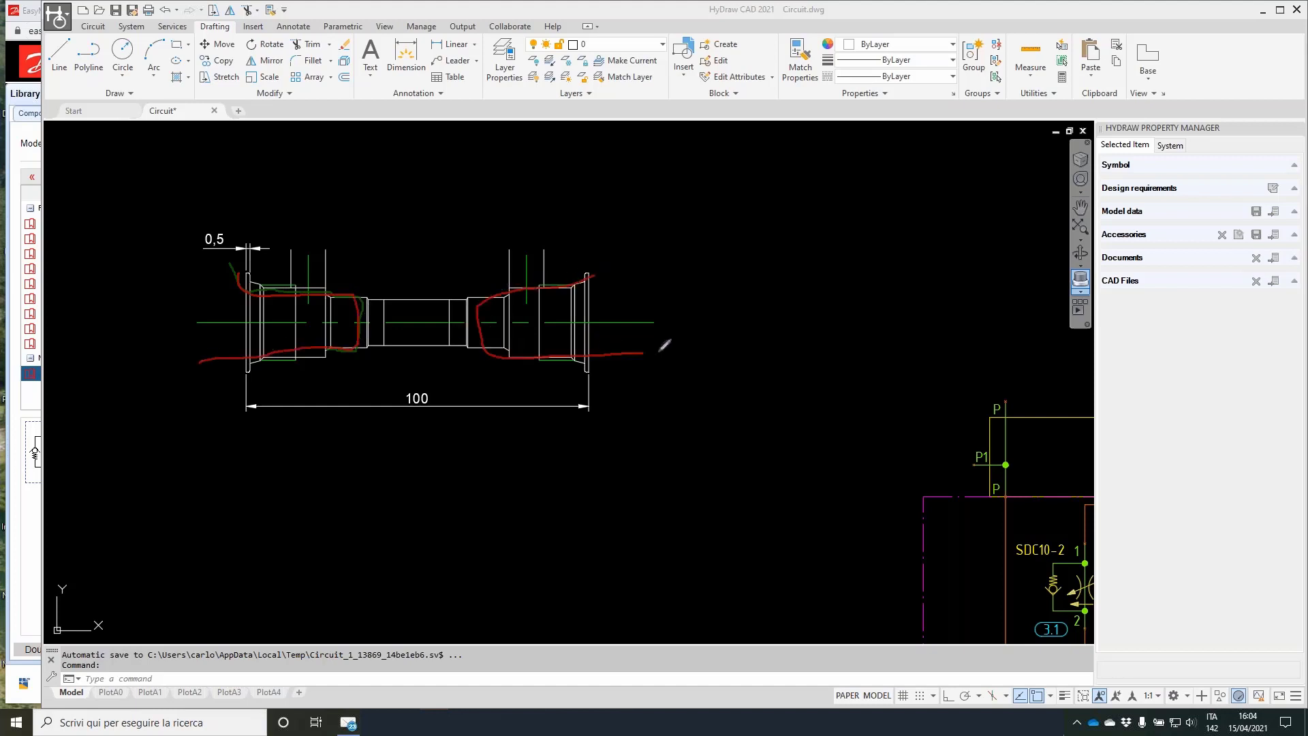
mouse_move(538, 308)
mouse_down()
mouse_move(558, 289)
mouse_move(507, 312)
mouse_move(526, 338)
mouse_up()
mouse_move(275, 312)
mouse_down()
mouse_move(287, 299)
mouse_move(269, 318)
mouse_move(290, 325)
mouse_up()
mouse_move(392, 303)
mouse_down()
mouse_move(430, 344)
mouse_move(440, 298)
mouse_move(451, 317)
mouse_move(494, 303)
mouse_move(366, 320)
mouse_move(407, 319)
mouse_up()
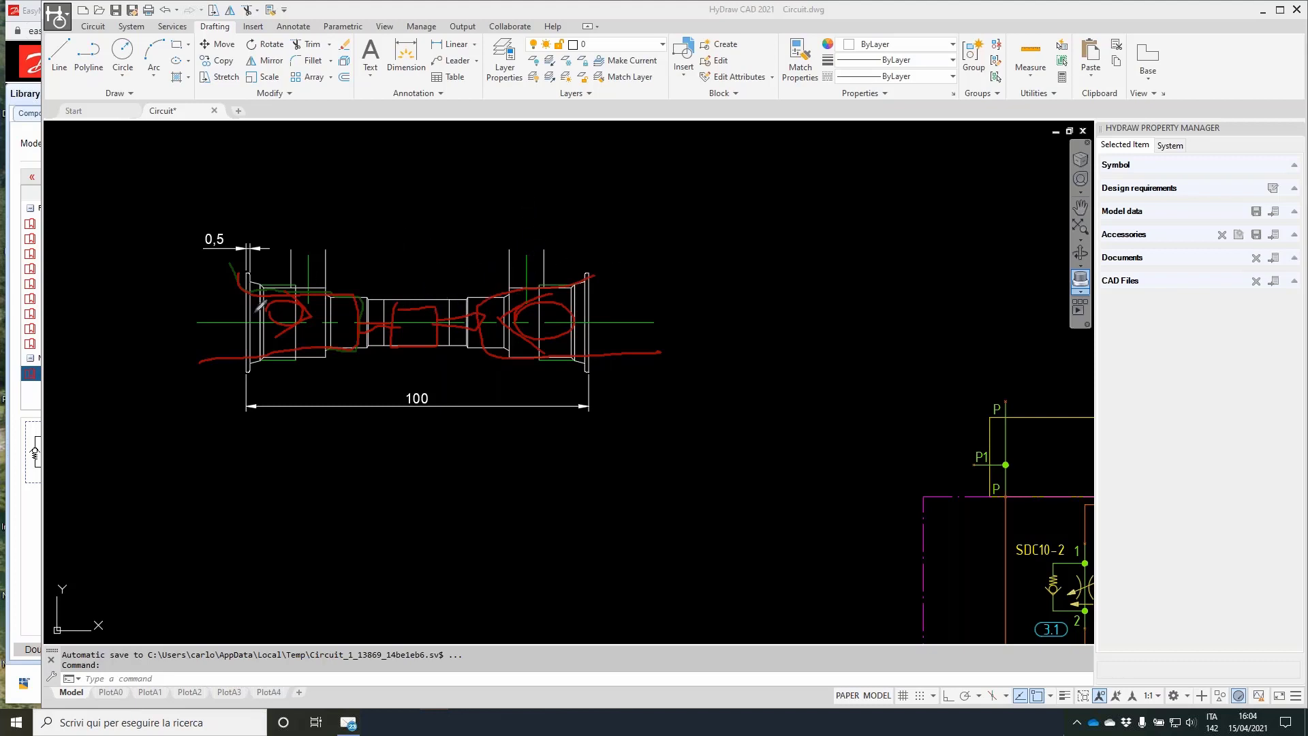
Mark the overall cavity length in freehand, number the port zones 1 to 4 and add a vertical centre line.
mouse_move(245, 425)
mouse_down()
mouse_move(245, 483)
mouse_move(321, 454)
mouse_move(601, 444)
mouse_move(597, 488)
mouse_up()
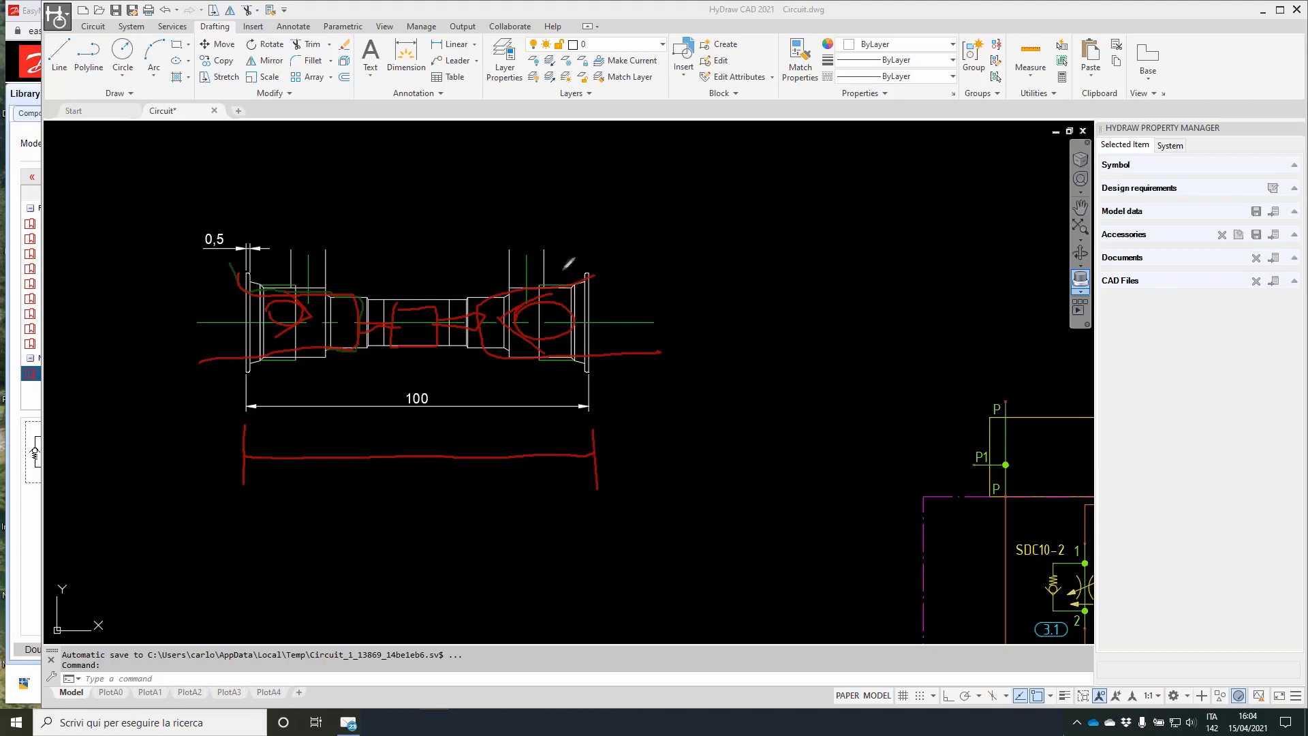
mouse_move(294, 227)
mouse_down()
mouse_move(323, 195)
mouse_move(320, 255)
mouse_move(383, 268)
mouse_move(391, 288)
mouse_move(355, 386)
mouse_up()
drag(381, 312, 375, 380)
mouse_move(453, 309)
mouse_down()
mouse_move(450, 369)
mouse_move(467, 378)
mouse_up()
mouse_move(444, 244)
mouse_down()
mouse_move(463, 262)
mouse_move(443, 282)
mouse_up()
drag(540, 182, 541, 255)
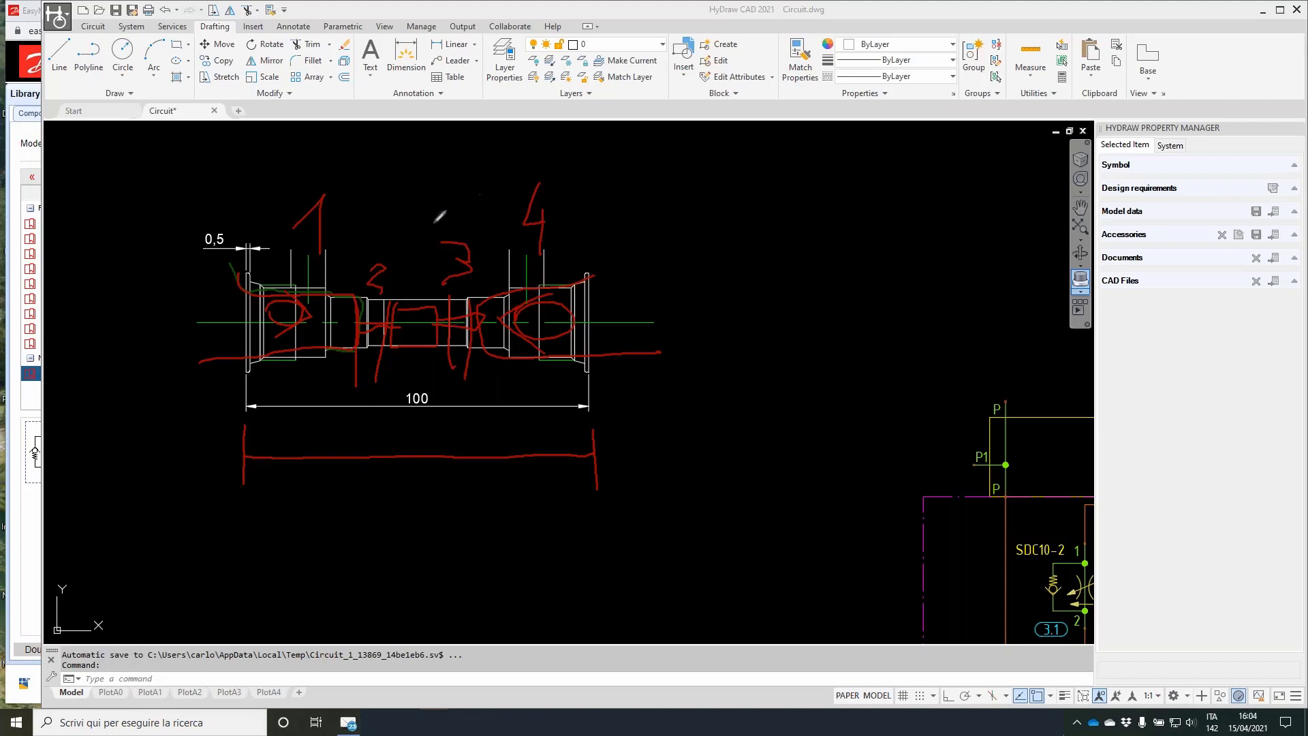
drag(441, 197, 438, 592)
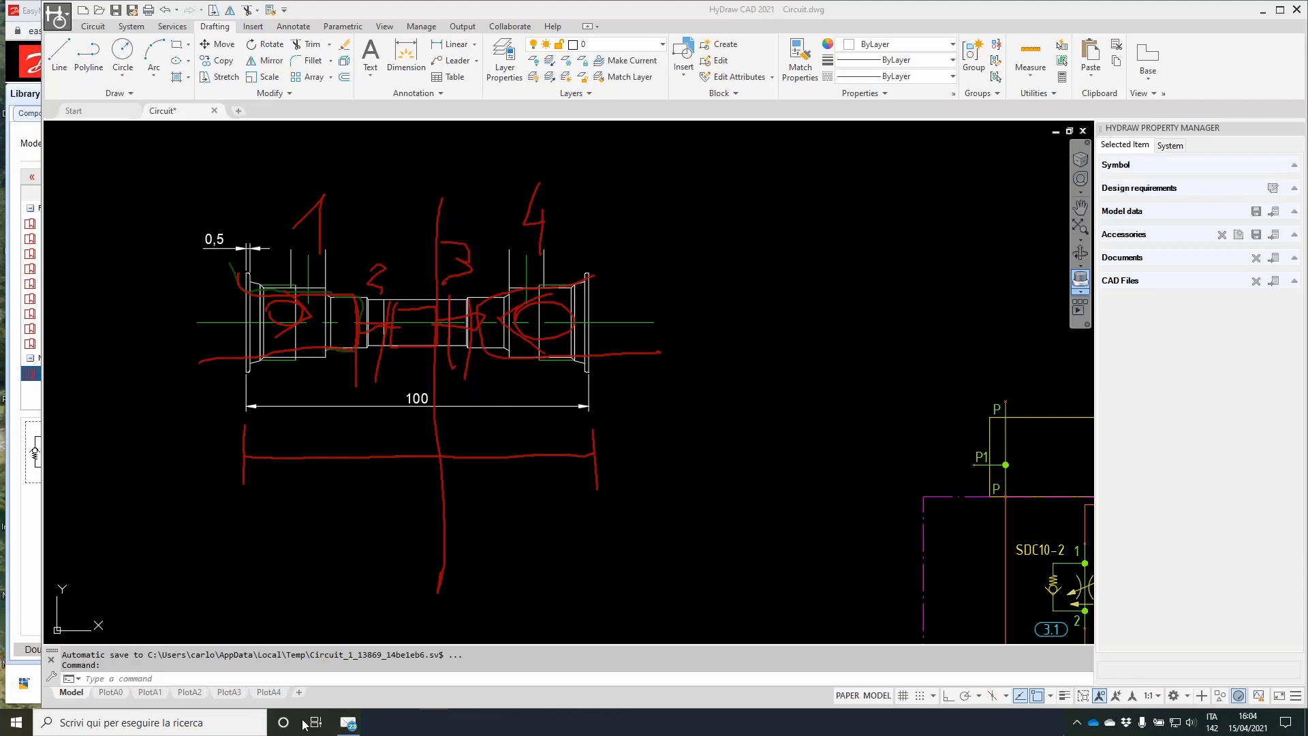
Find and launch MDTools Library Manager 2020.
click(226, 726)
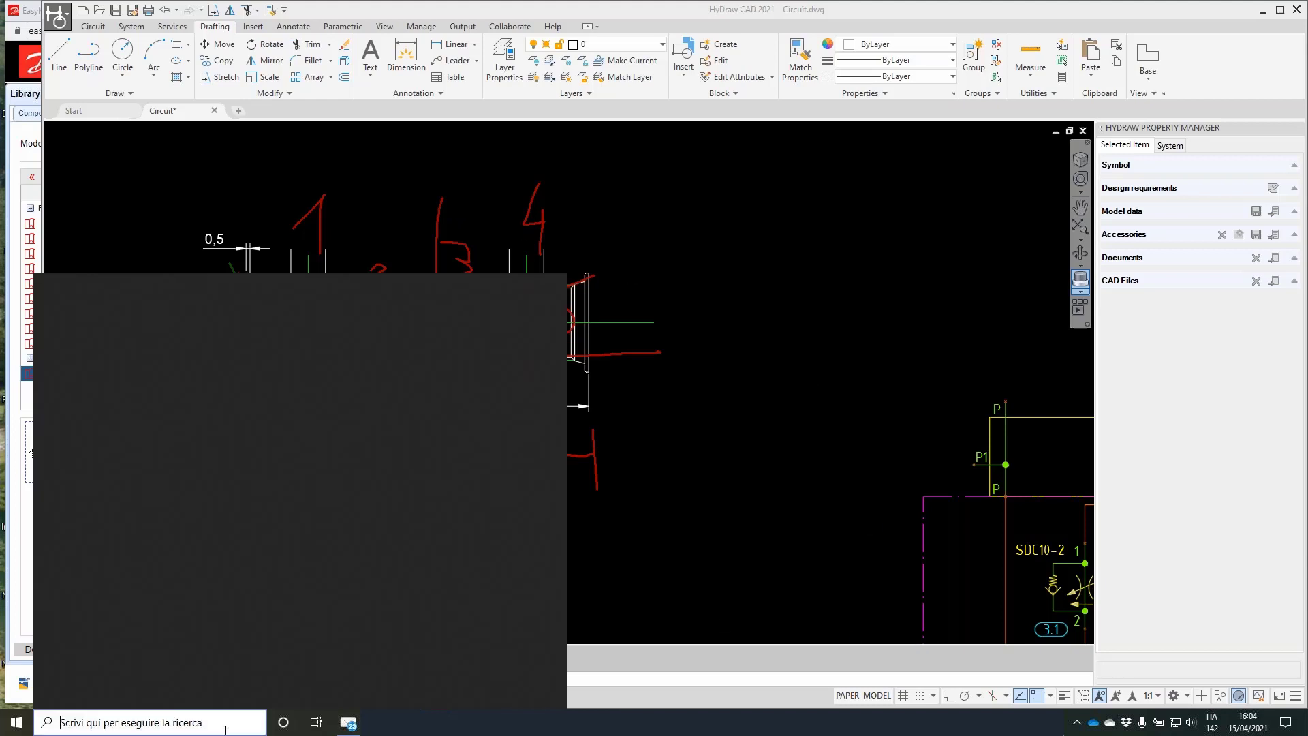
text(mod)
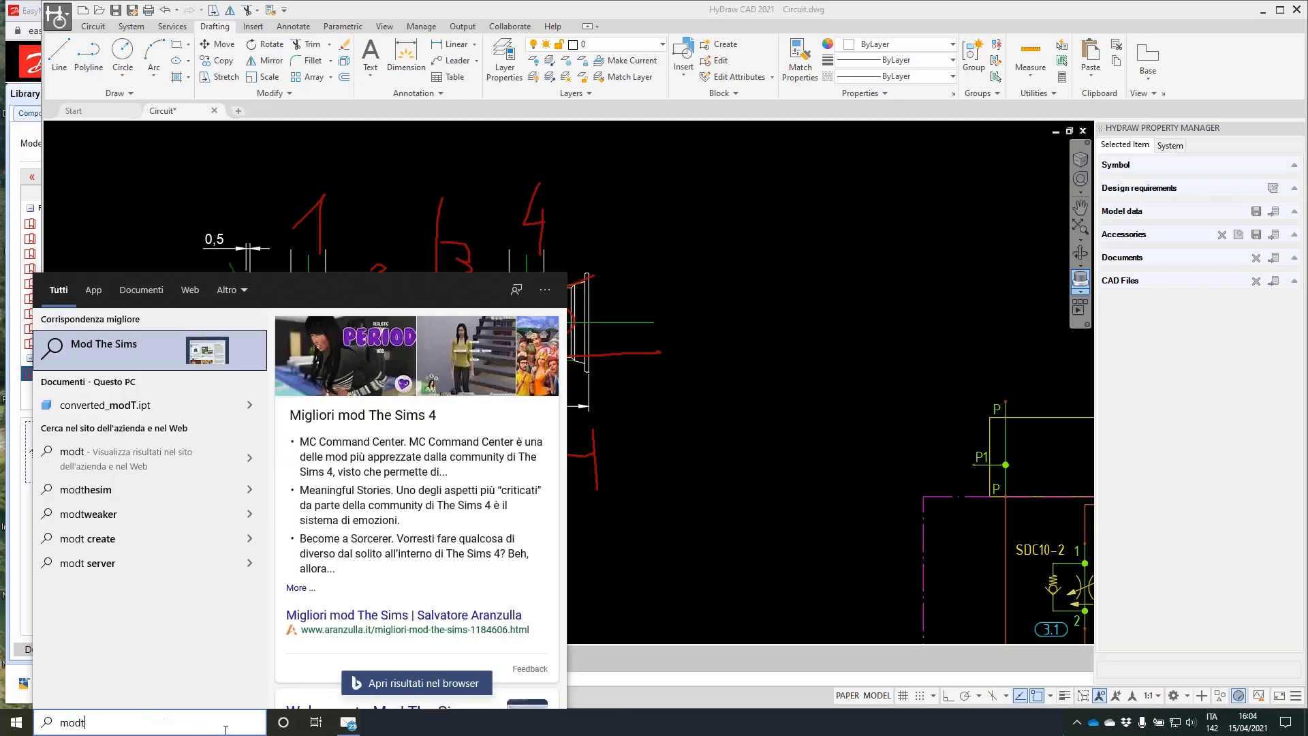
key(BackSpace)
key(BackSpace)
text(dt)
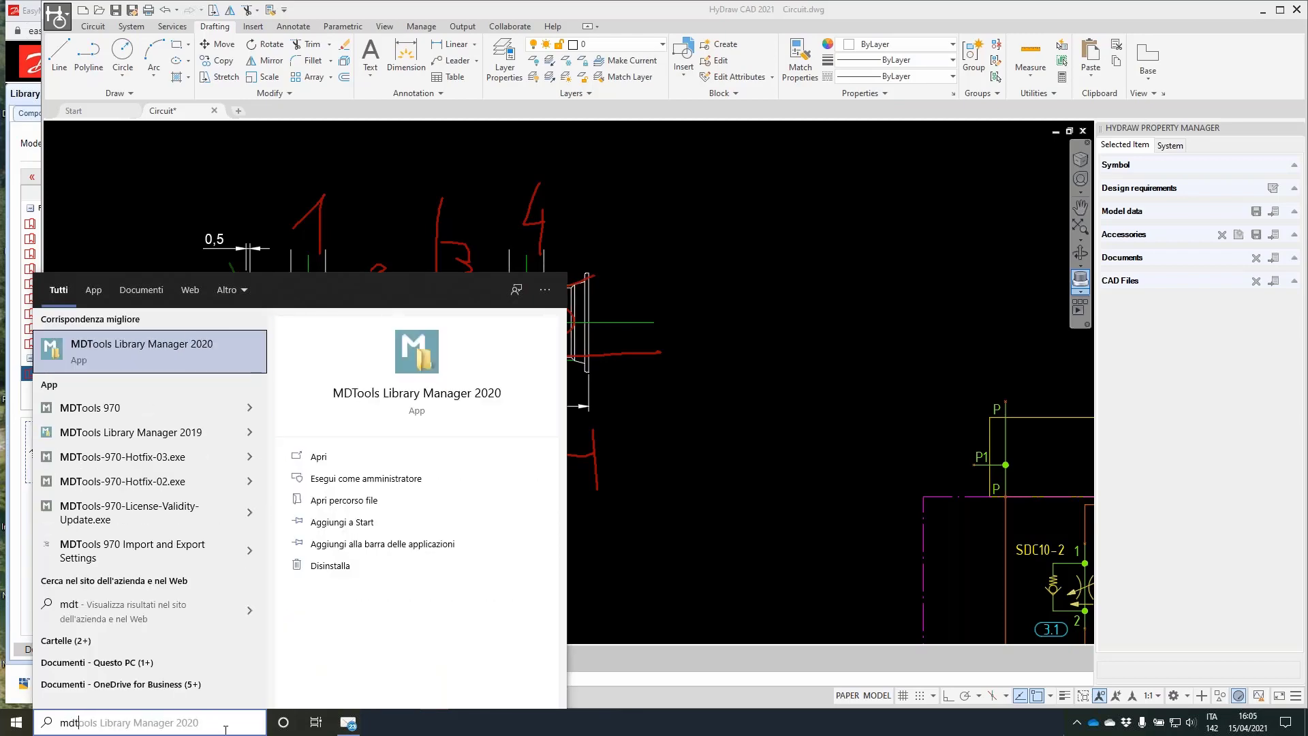
key(Return)
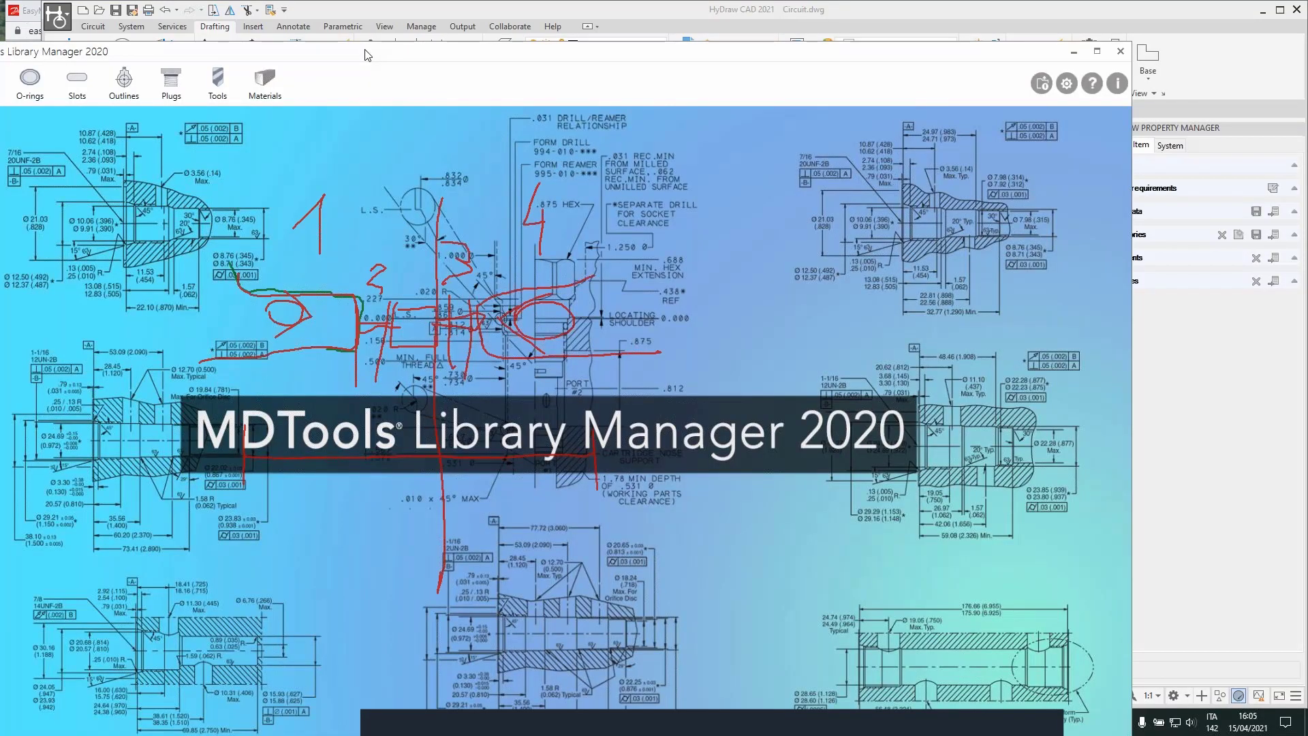
Search the cavities for "sd", clear the freehand annotations and review the SDC08-2 and SDC08-2 Pilot Piston cavity data.
text(s)
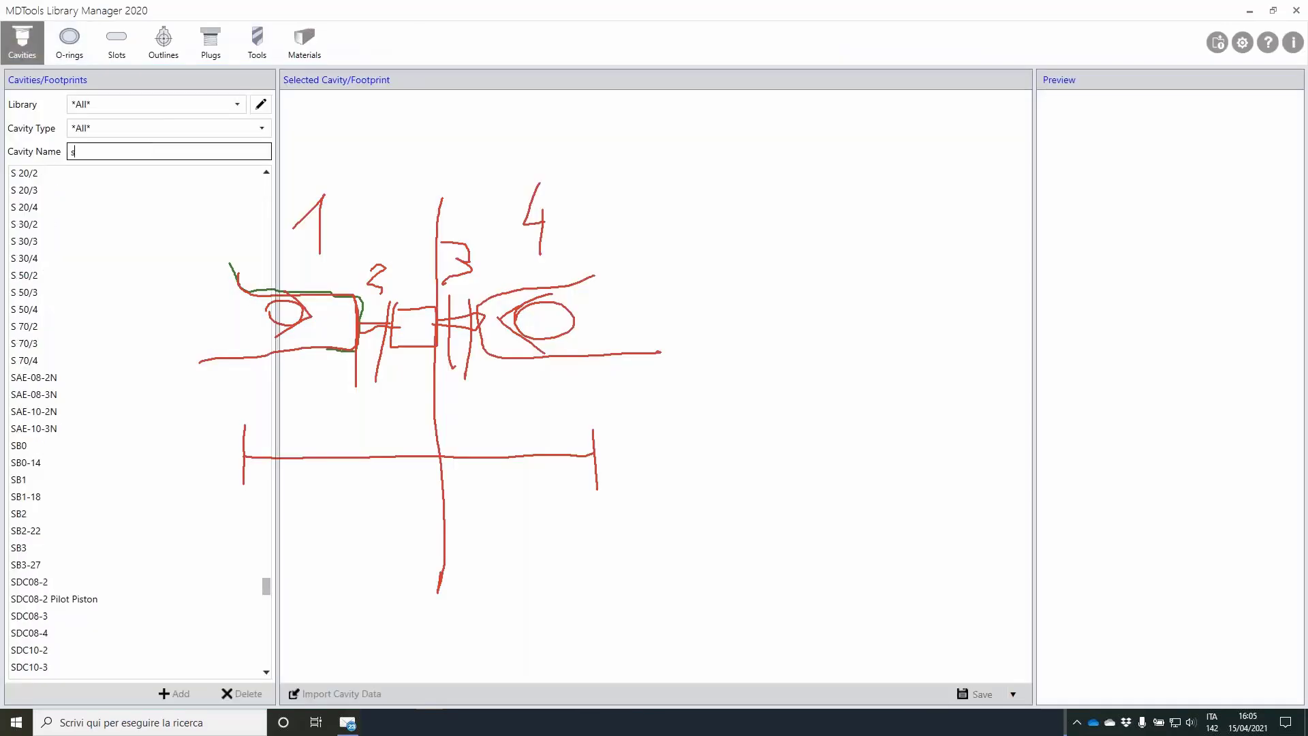
text(d)
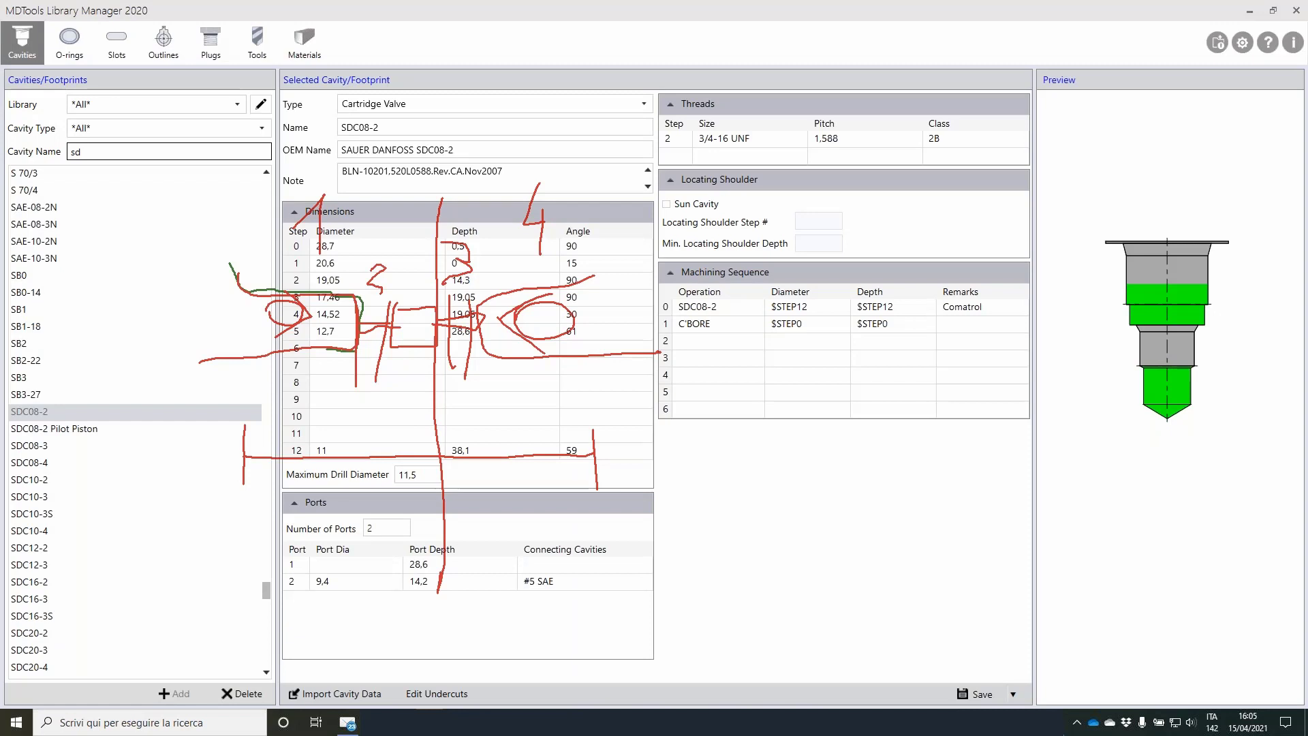
key(Escape)
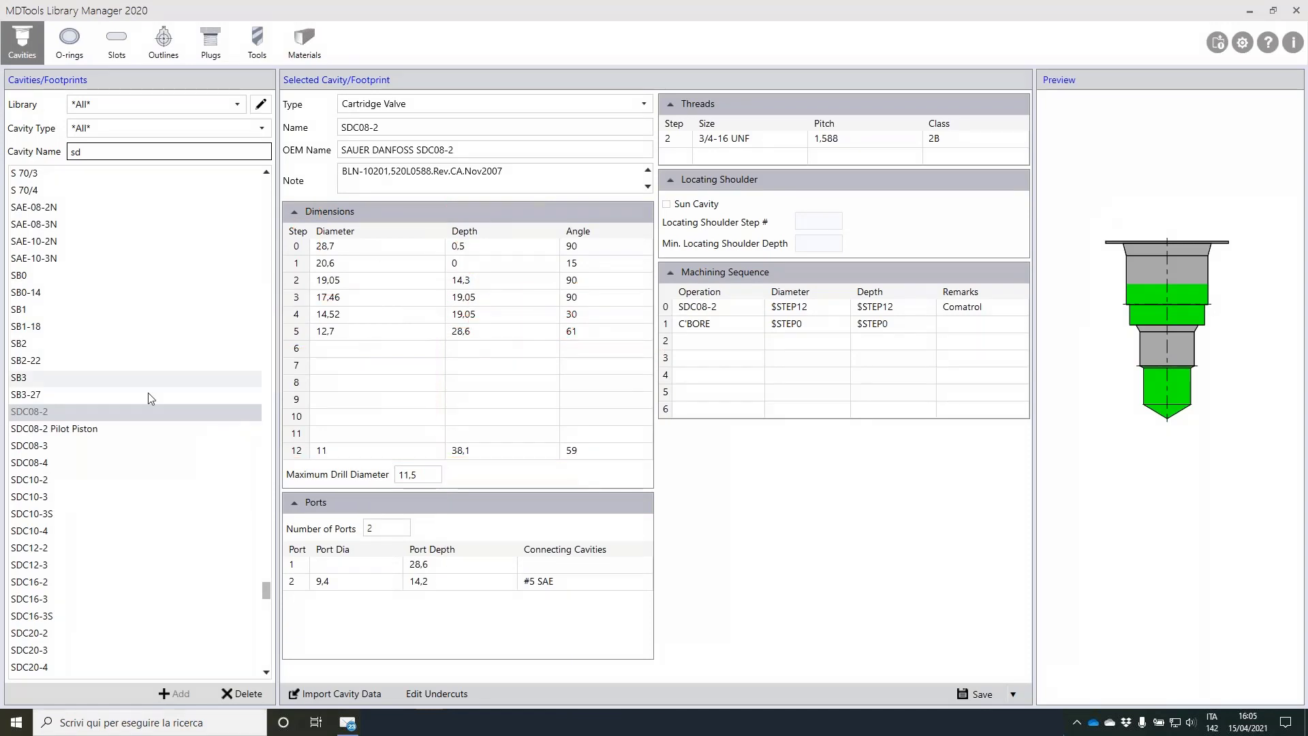
click(49, 412)
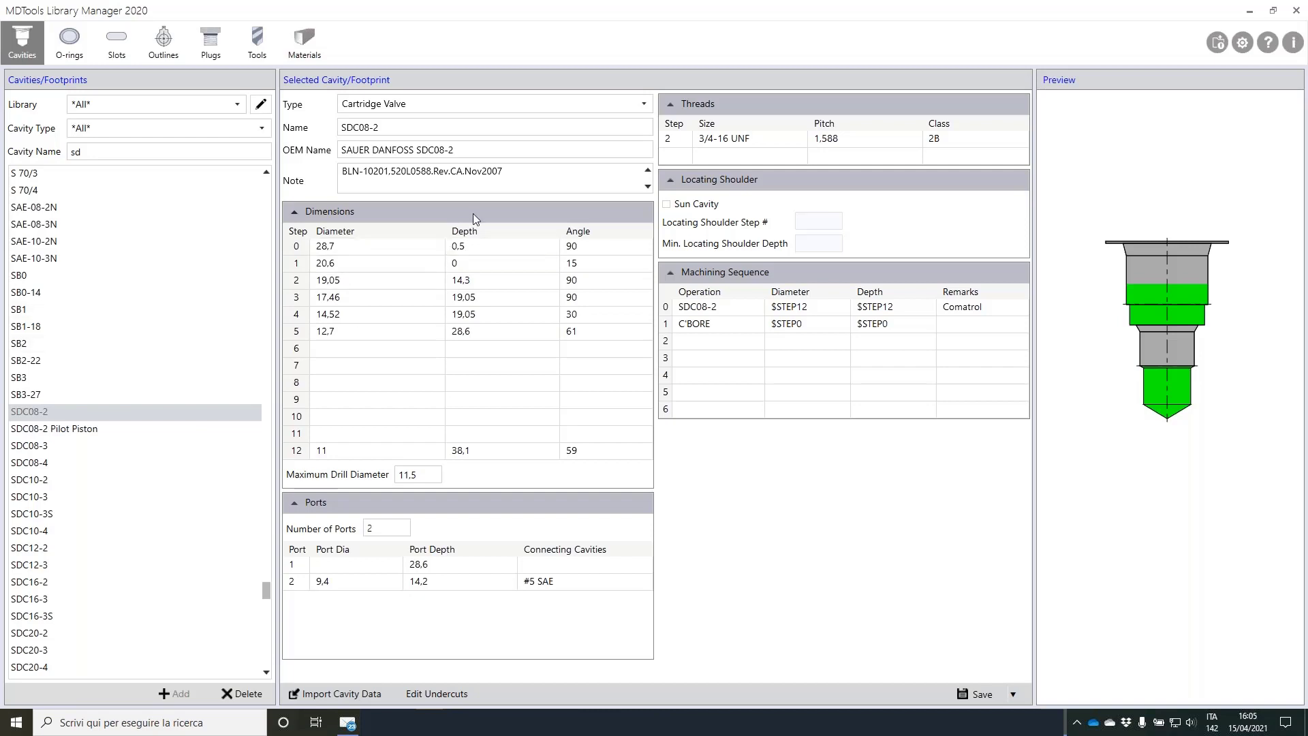
click(41, 429)
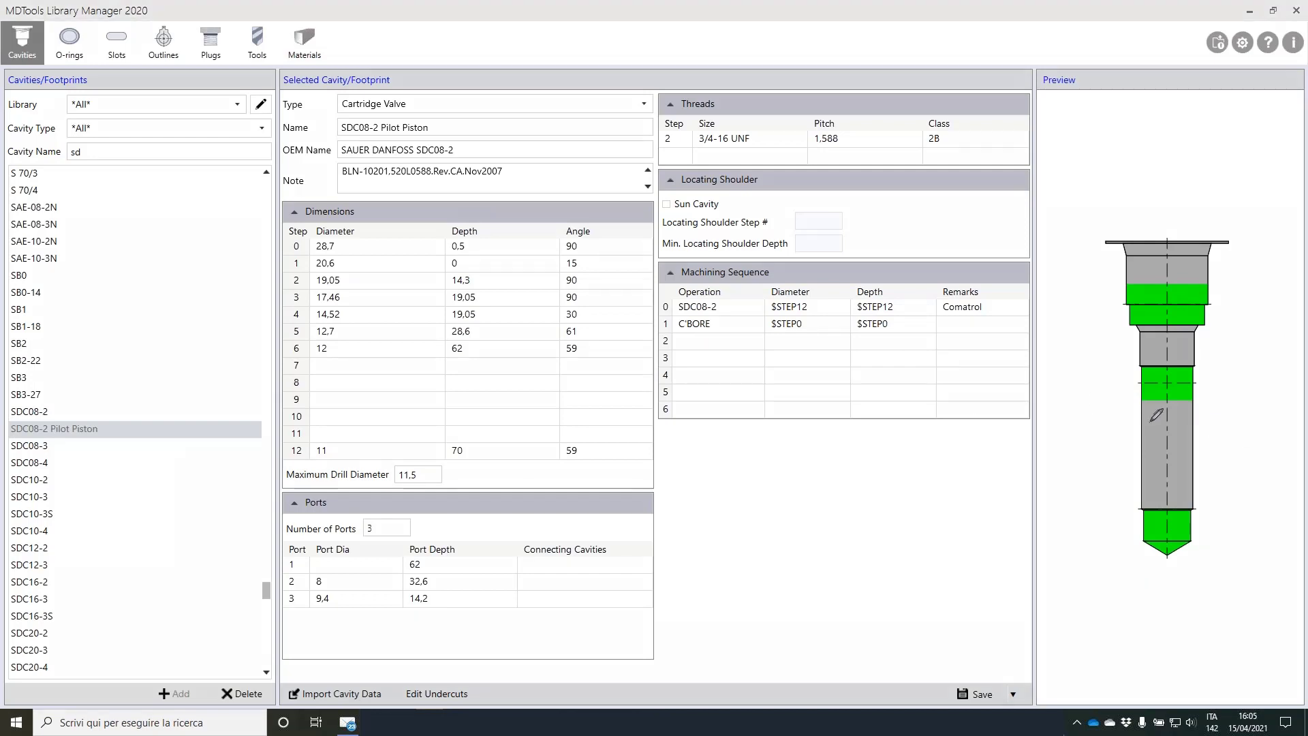
Sketch the pilot piston and the opposing cavity in freehand over the SDC08-2 Pilot Piston preview, and clear the marks.
mouse_move(1146, 422)
mouse_down()
mouse_move(1196, 492)
mouse_move(1158, 417)
mouse_move(1187, 386)
mouse_move(1170, 525)
mouse_move(1169, 503)
mouse_up()
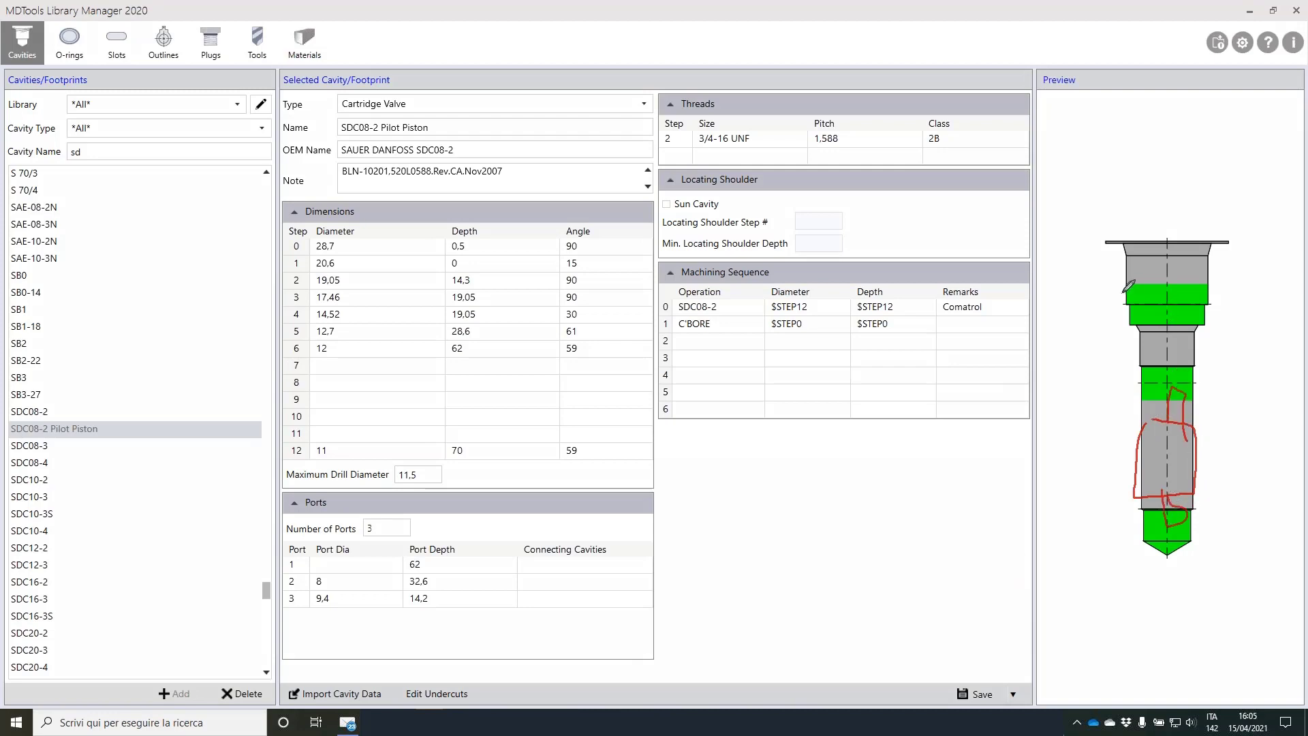
mouse_move(1083, 200)
mouse_down()
mouse_move(1111, 436)
mouse_move(1131, 479)
mouse_move(1125, 641)
mouse_move(1214, 651)
mouse_move(1186, 515)
mouse_up()
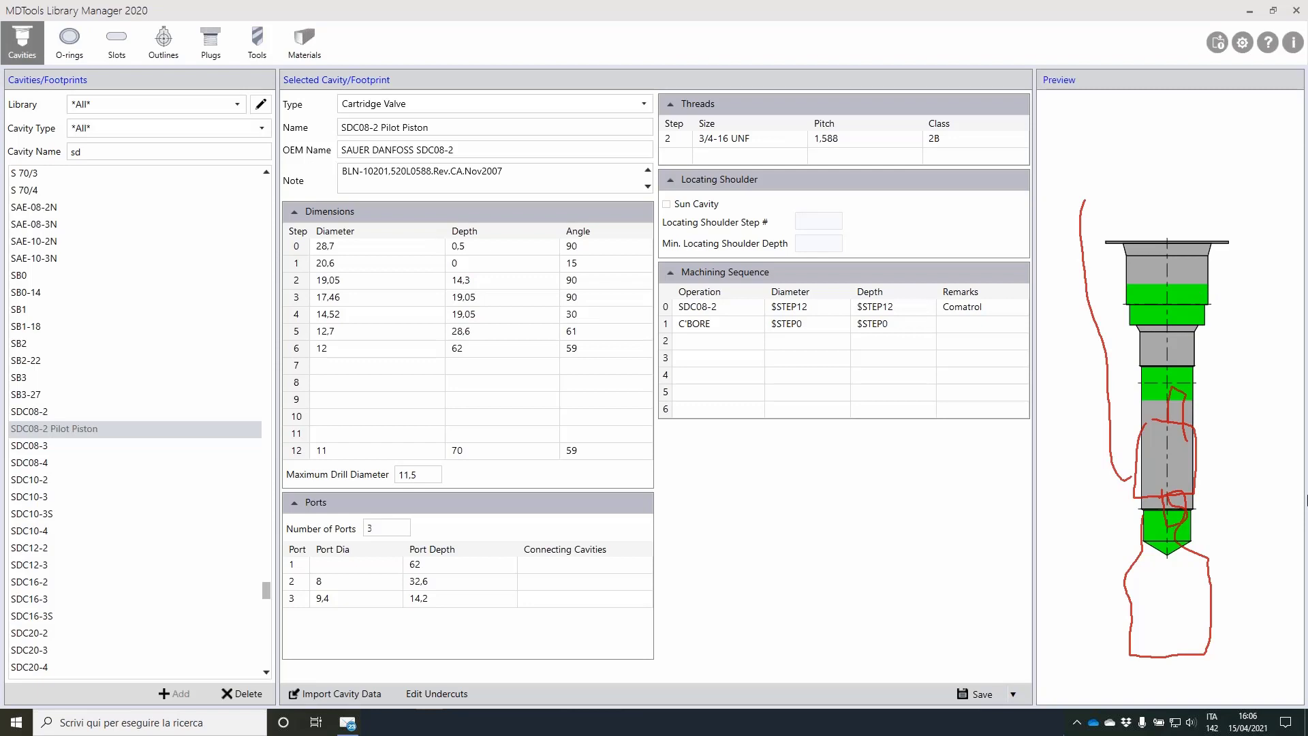
key(Escape)
Switch to the HyDraw CAD circuit and examine the TOP D03 valve interface and the BOTTOM D03_ORING interface.
mouse_move(892, 723)
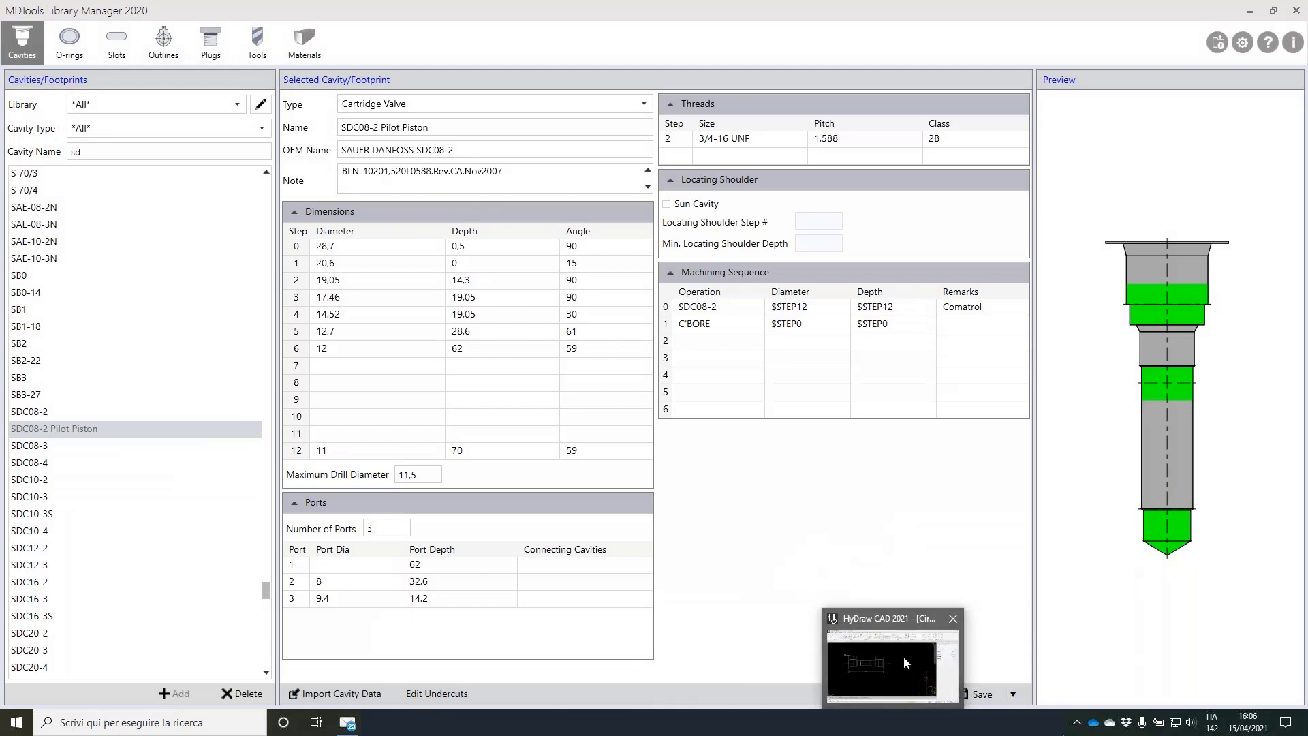
click(903, 656)
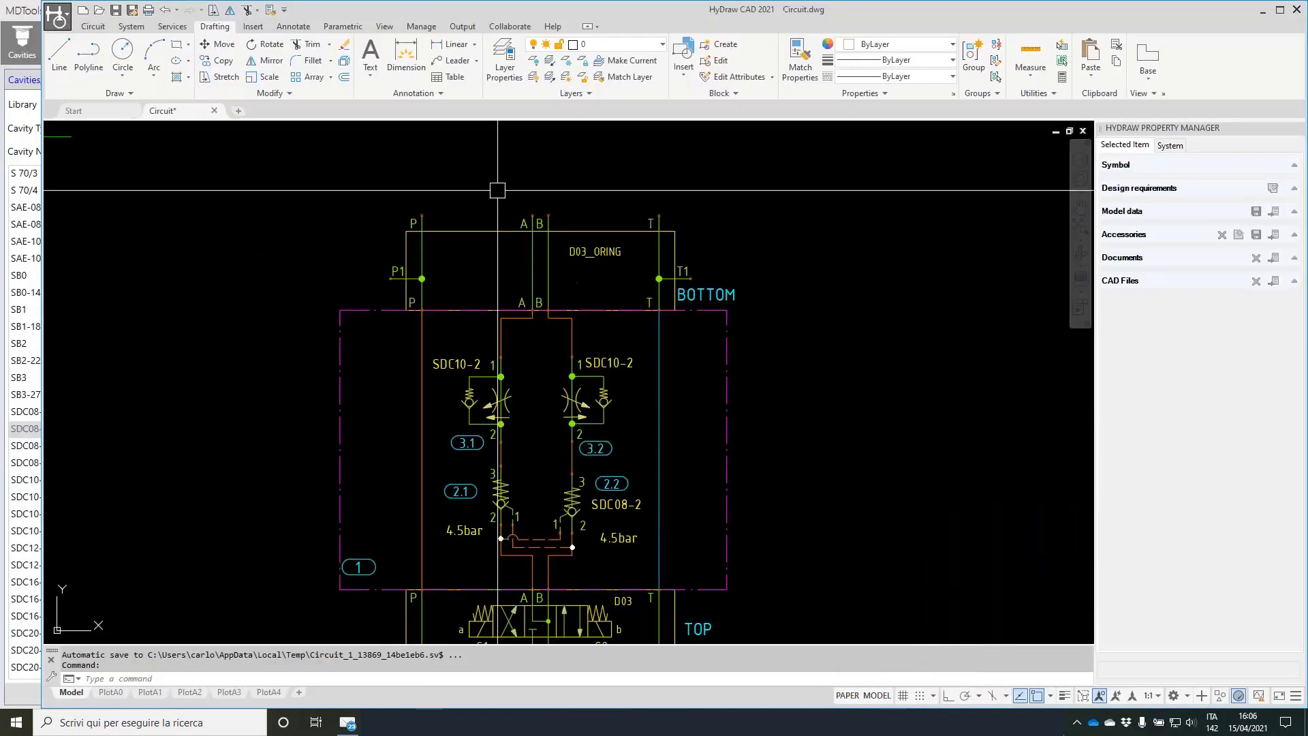
middle_drag(507, 292, 440, 224)
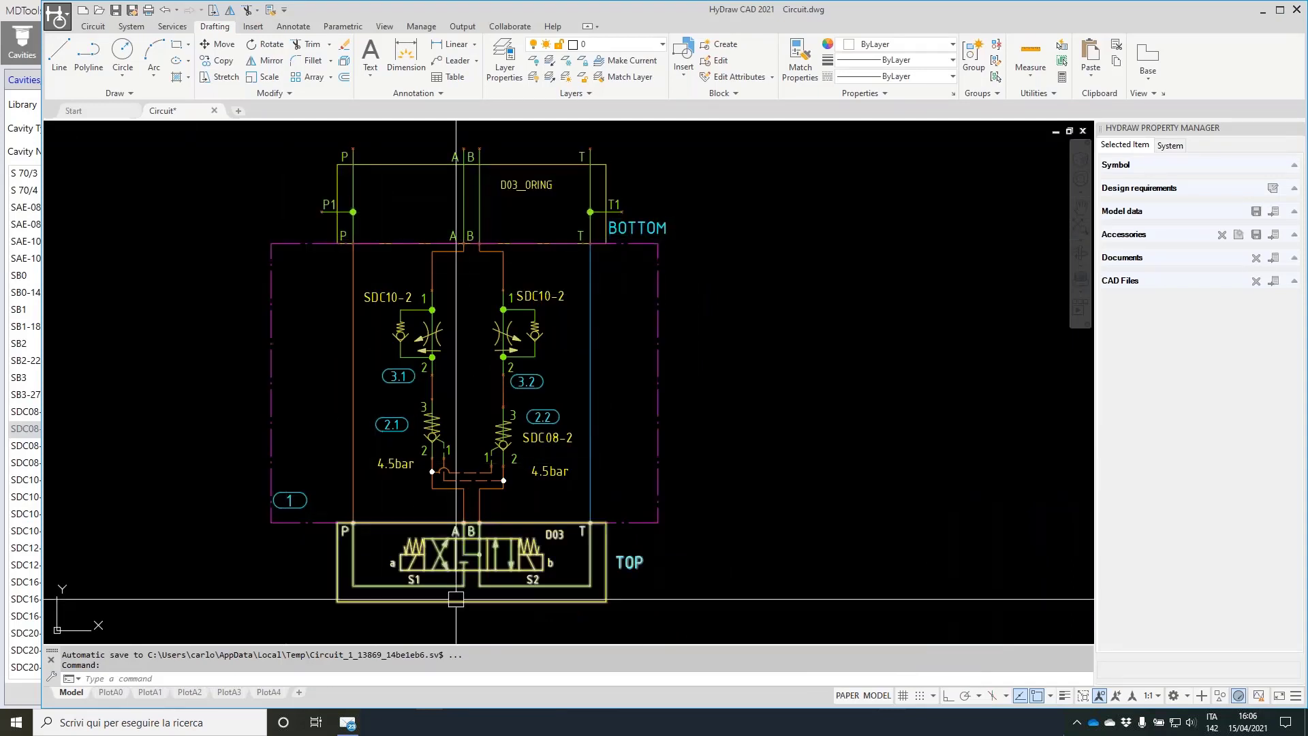
click(465, 592)
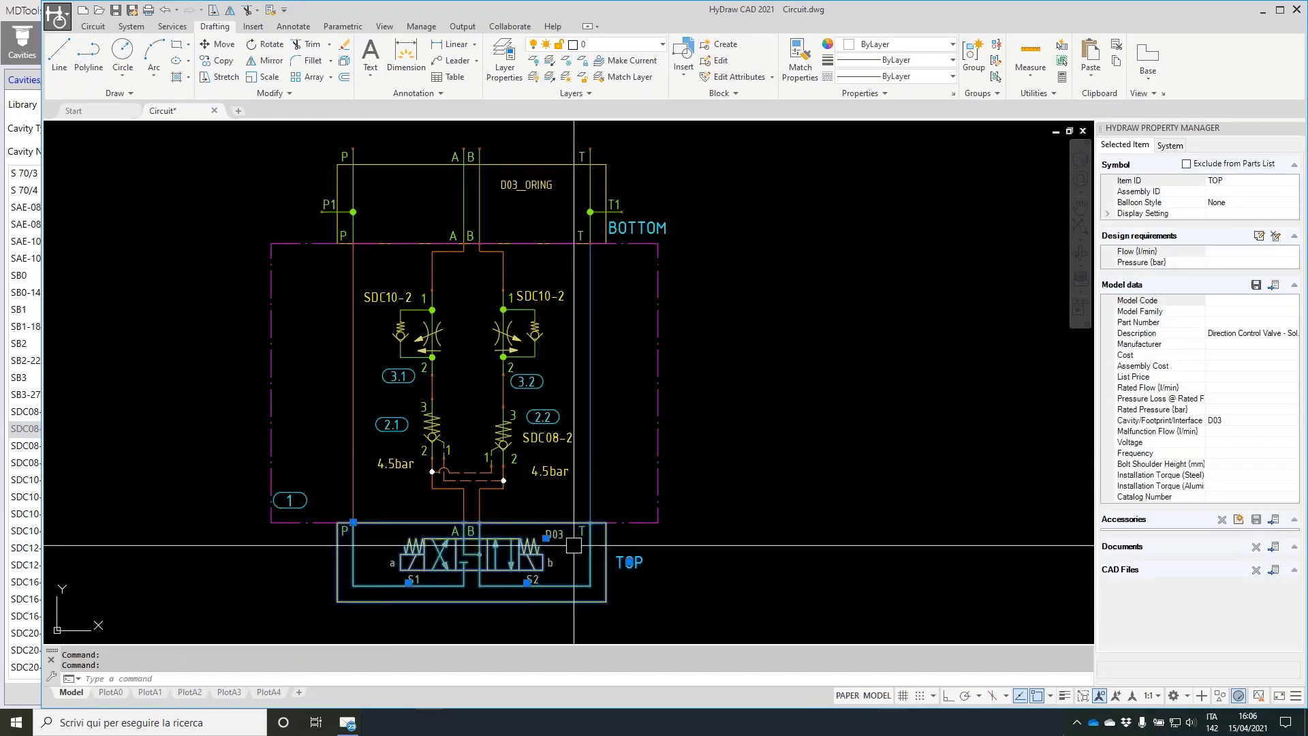
click(599, 203)
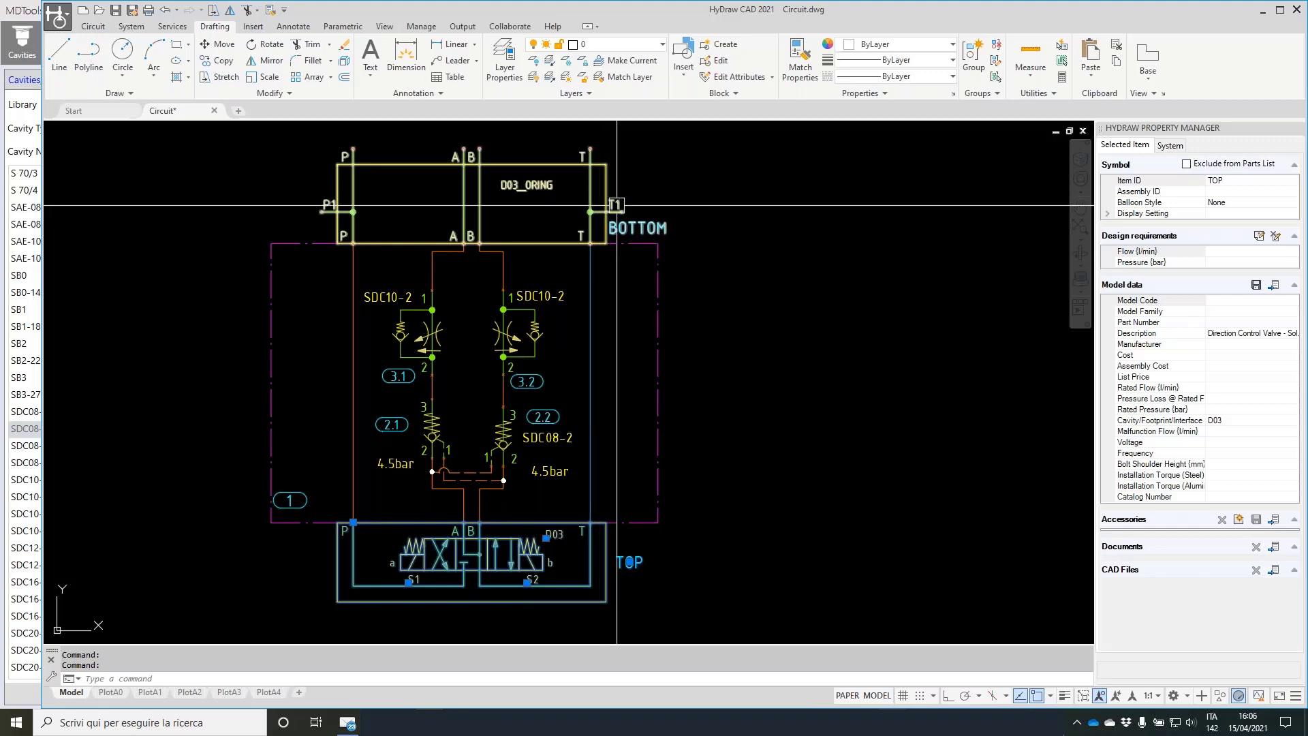
Return to MDTools Library Manager and filter the cavities to the 2-Direct.Control-NFPA-T3.5.1 library.
click(22, 9)
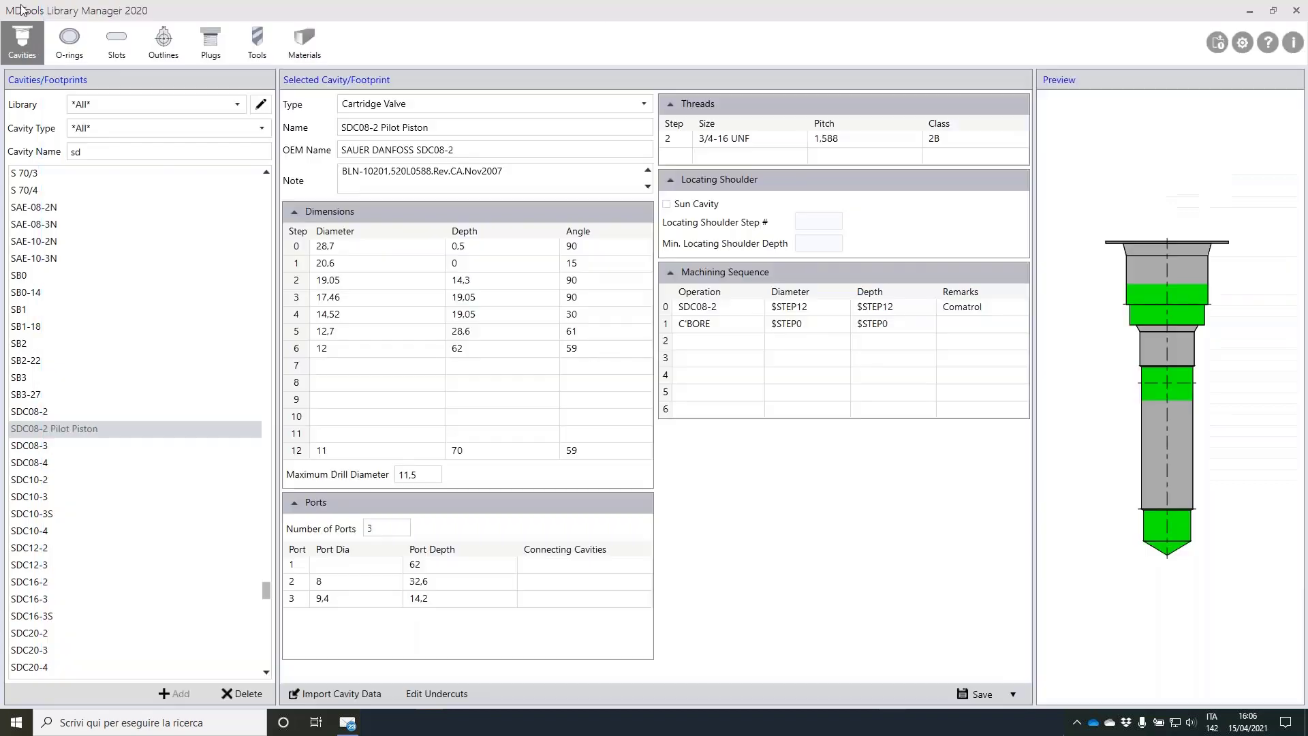
click(238, 111)
click(238, 140)
click(237, 104)
drag(243, 133, 244, 172)
click(195, 194)
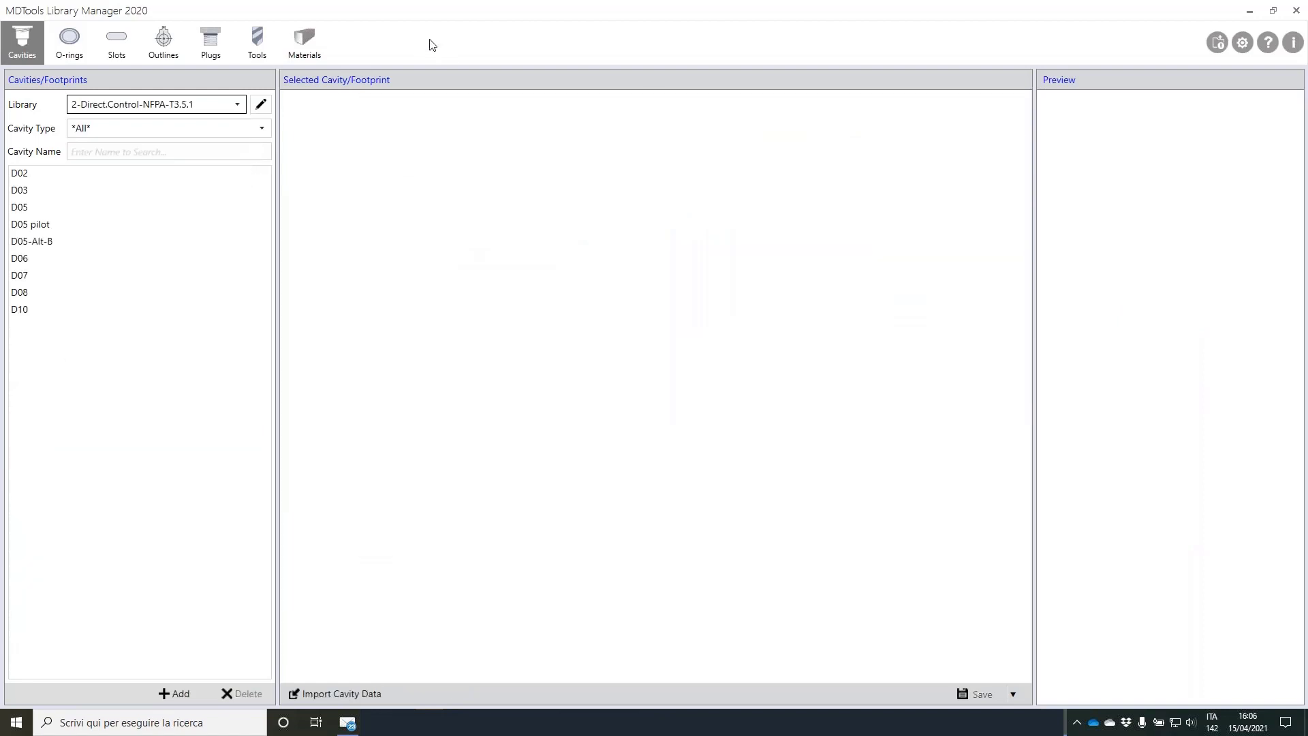
Save a copy of the D03 interface pattern under the name D03_oring.
click(62, 196)
click(385, 127)
click(437, 125)
text(_oring)
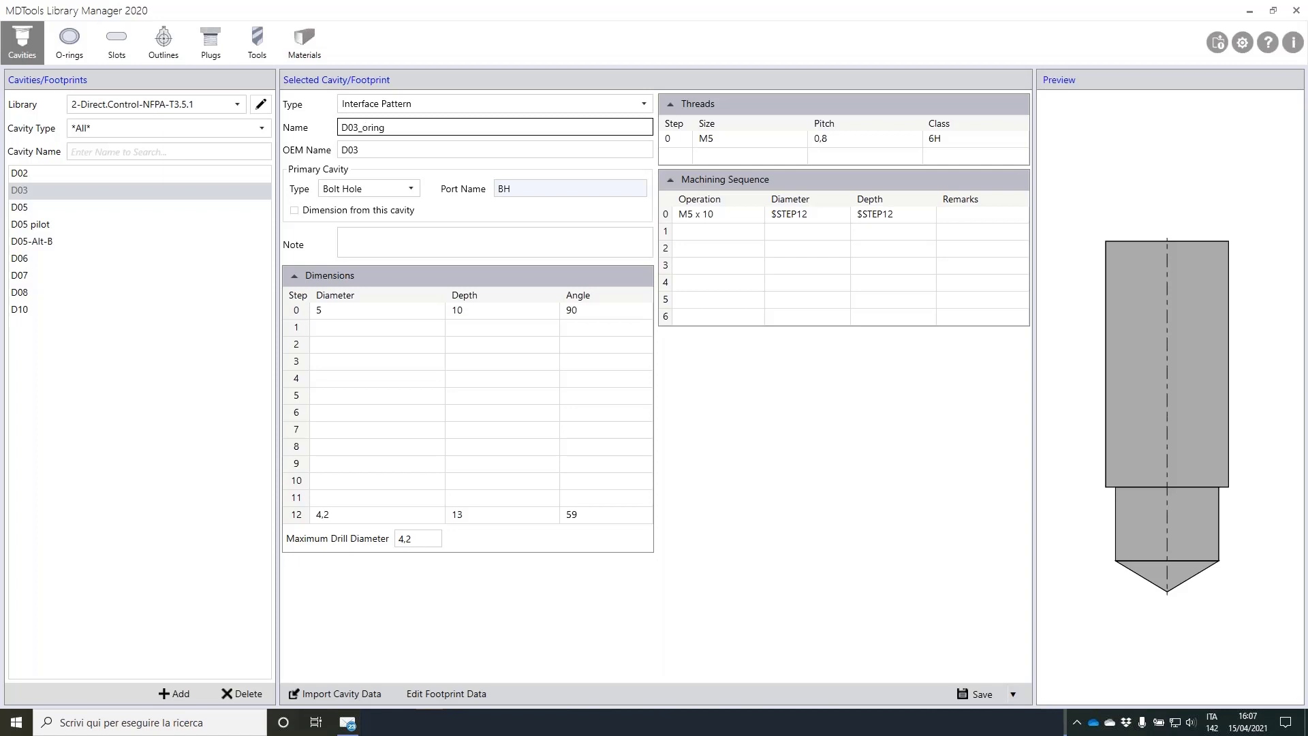
click(1015, 695)
click(991, 668)
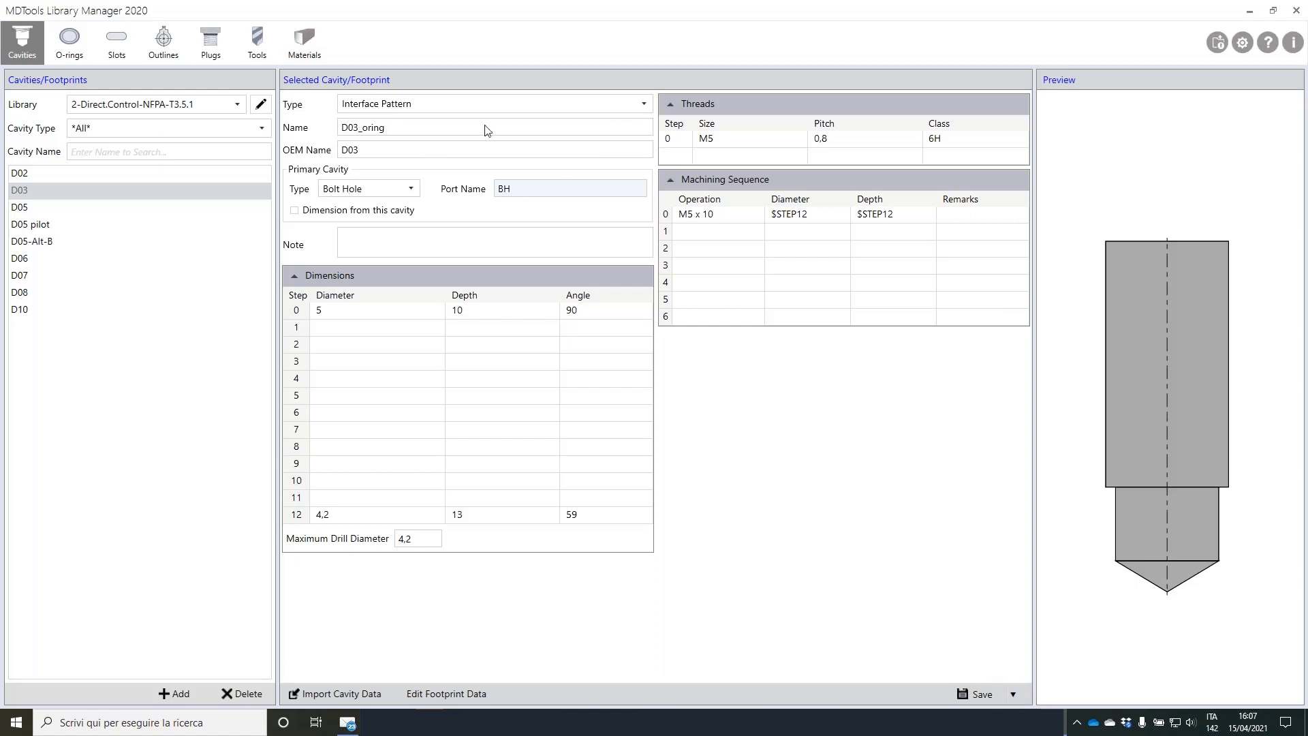
Set the step 0 diameter of the D03_oring primary bolt hole to 5.5 and its depth to 80.
click(345, 310)
text(5,5)
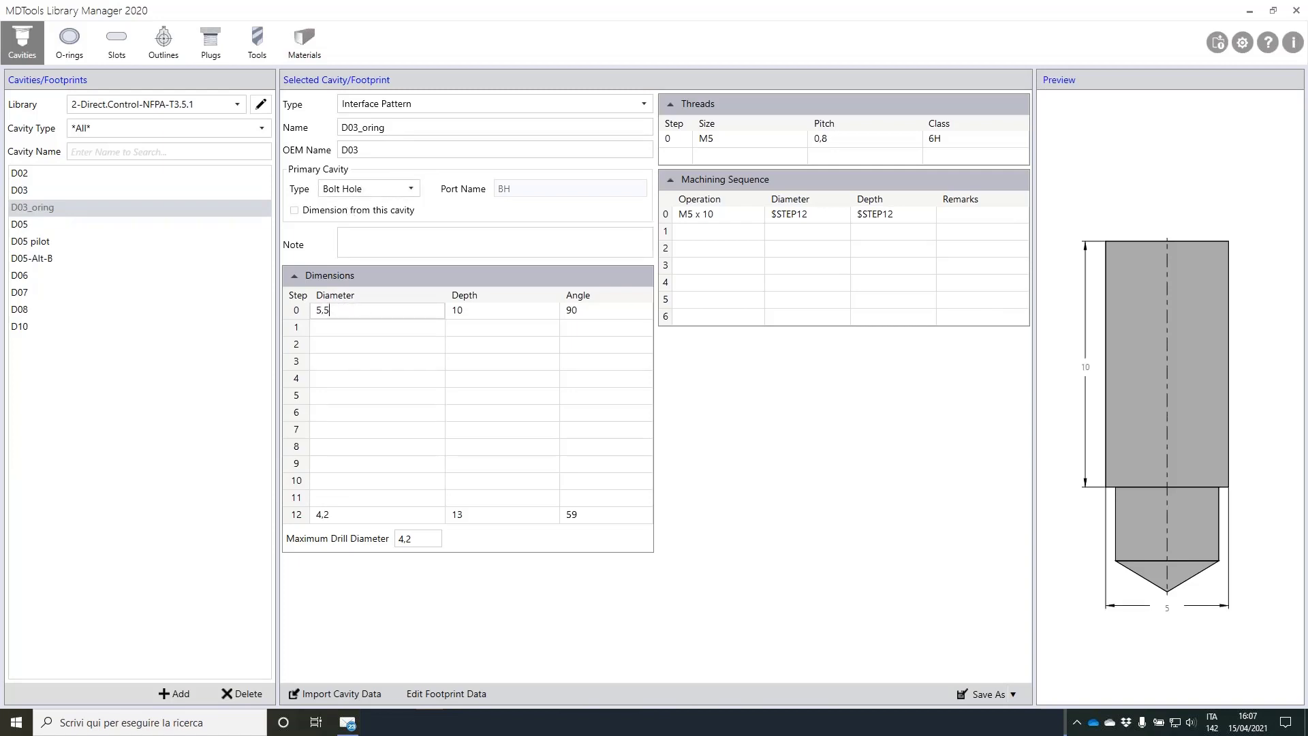
key(Tab)
key(Tab)
key(shift+Tab)
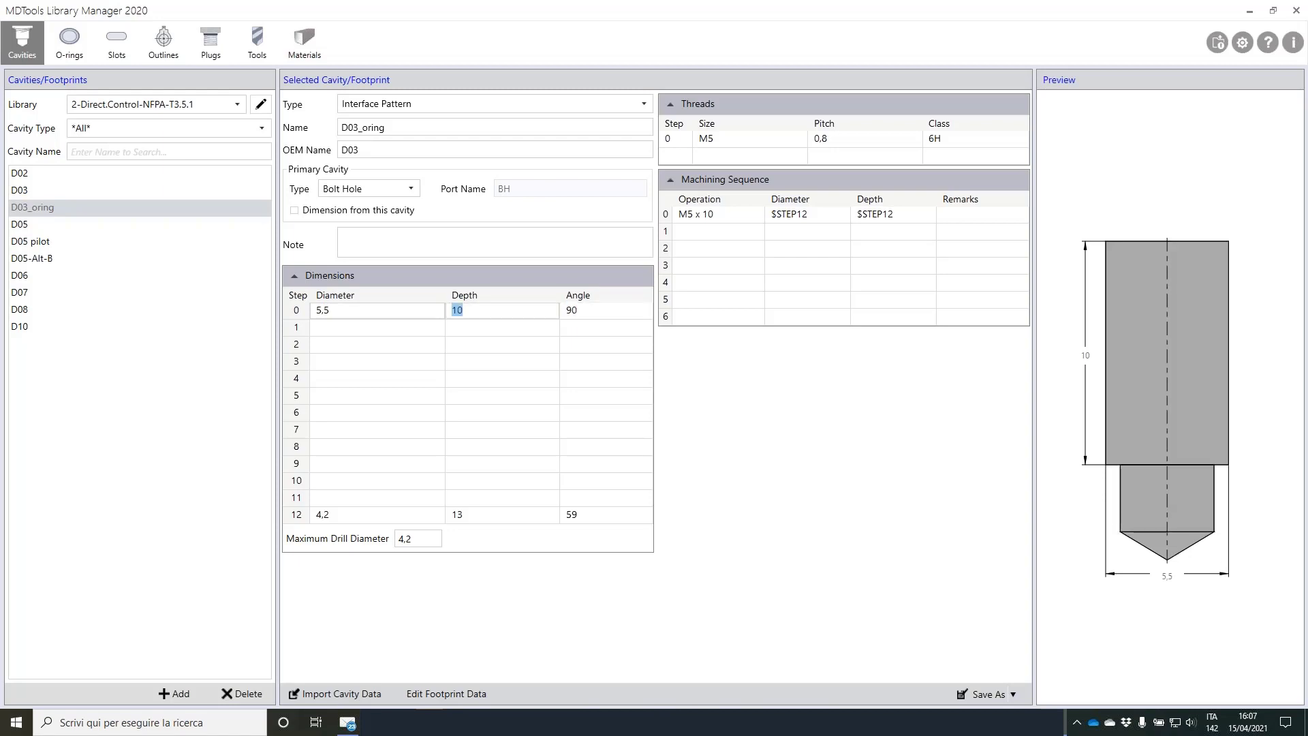
text(100)
key(BackSpace)
key(BackSpace)
key(BackSpace)
text(80)
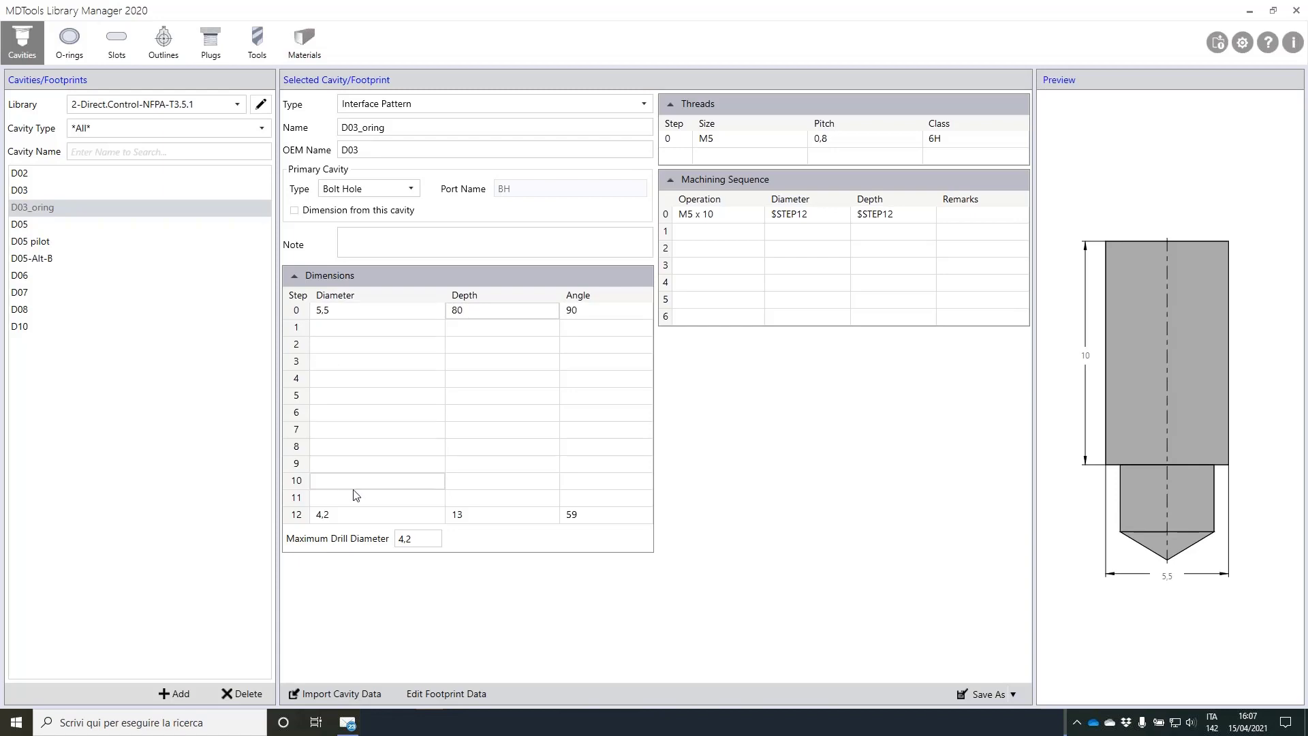
Clear the step 12 diameter, depth and angle, and set the maximum drill diameter to 5.5.
drag(336, 517, 312, 504)
key(BackSpace)
key(Tab)
key(BackSpace)
key(Tab)
key(BackSpace)
key(Tab)
text(5,5)
Remove the M5 x 10 operation name from the machining sequence and set its diameter and depth references to $STEP0.
key(Tab)
key(Tab)
key(BackSpace)
click(827, 216)
click(826, 215)
key(BackSpace)
key(BackSpace)
text(0)
key(Tab)
key(End)
key(BackSpace)
key(BackSpace)
text(0)
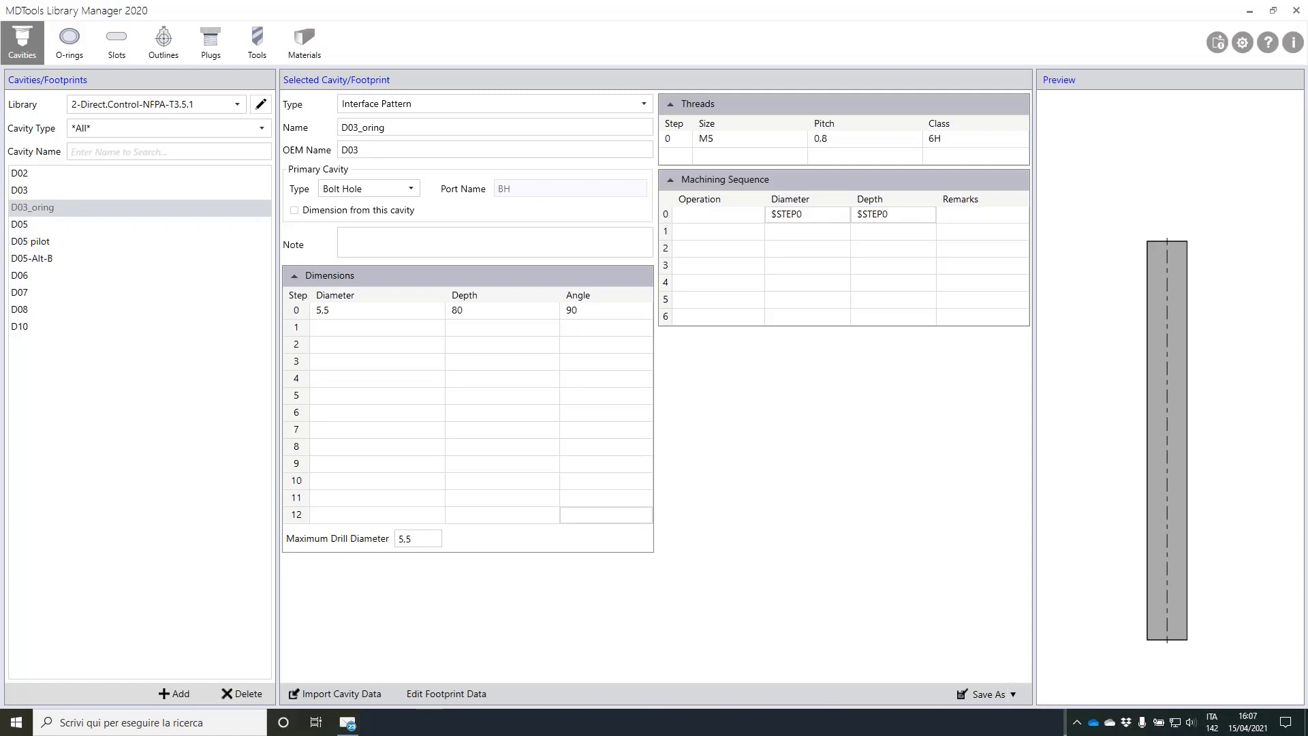
Clear the thread step, size, pitch and class of the primary bolt hole and save the D03_oring footprint.
click(750, 145)
double_click(738, 145)
key(BackSpace)
double_click(676, 143)
key(BackSpace)
double_click(860, 141)
key(BackSpace)
double_click(940, 139)
key(BackSpace)
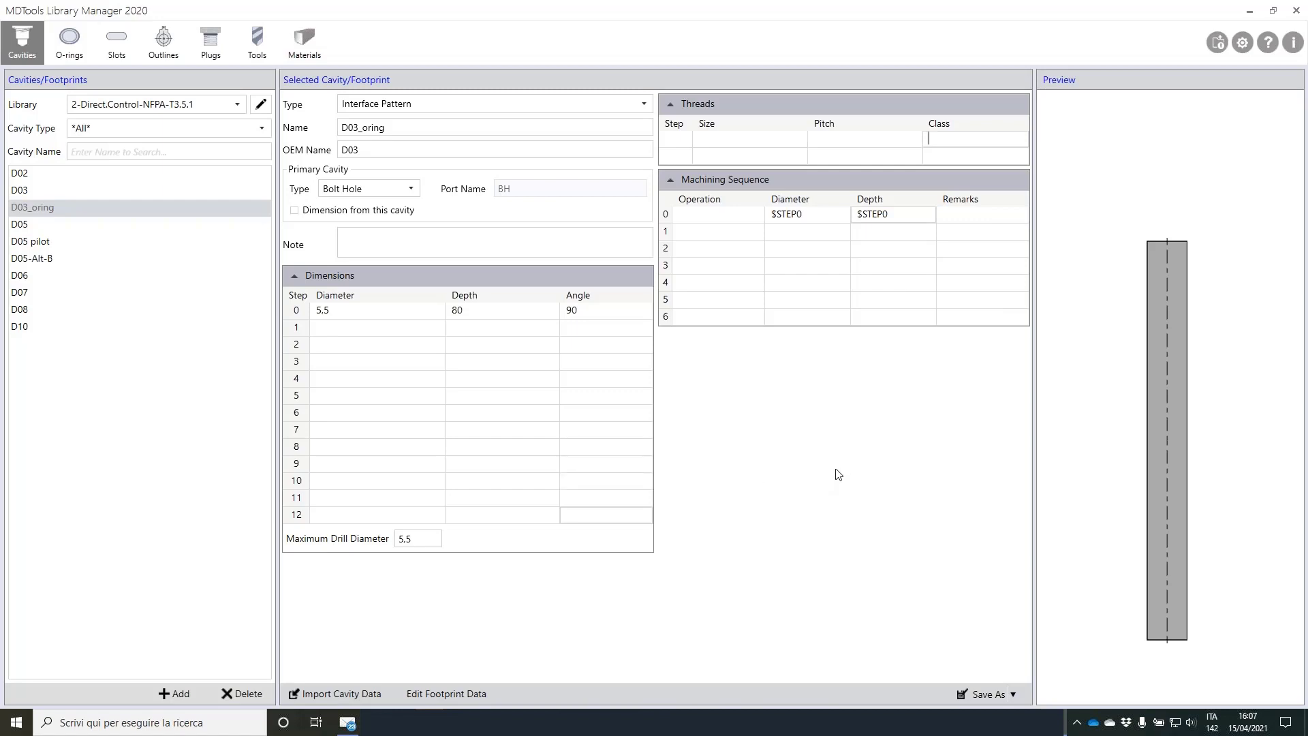
click(1014, 693)
click(980, 648)
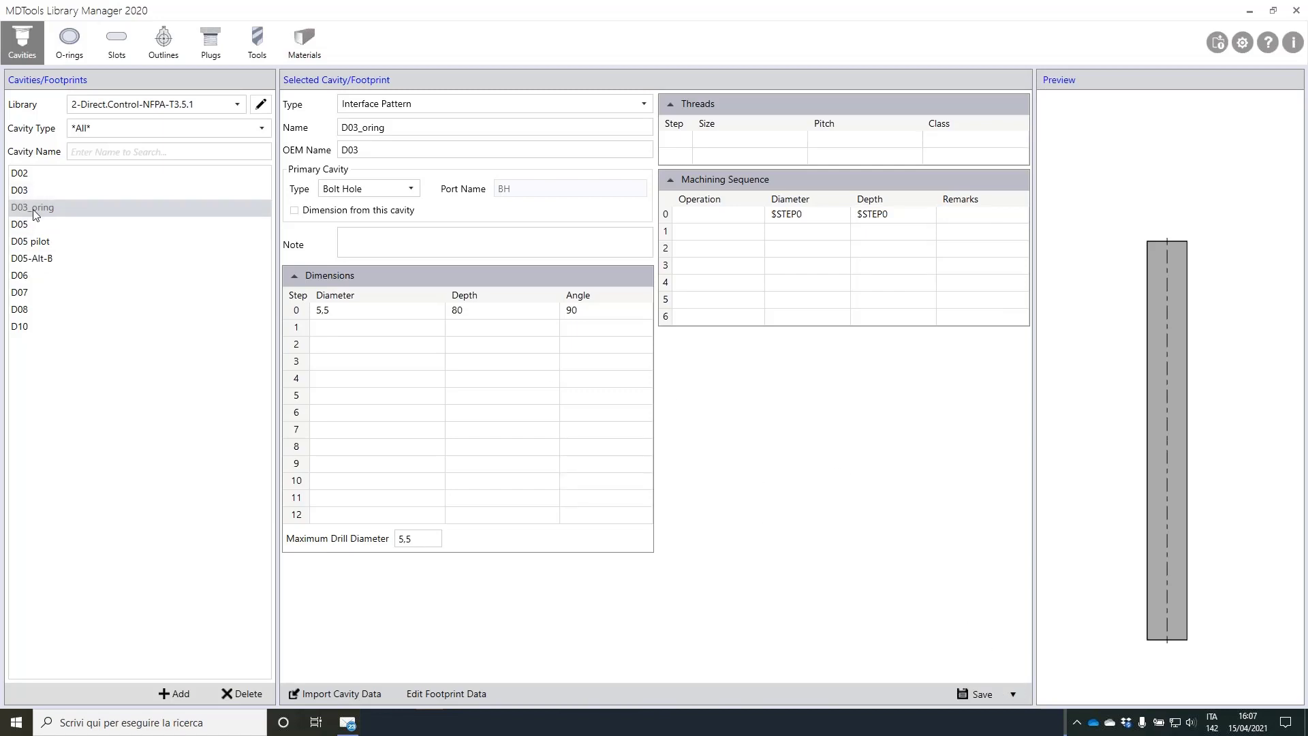
Open the D03_oring footprint data and import the M5 passante cavity from the 0-Fissaggi Passanti library into bolt hole BH1.
click(501, 328)
click(447, 696)
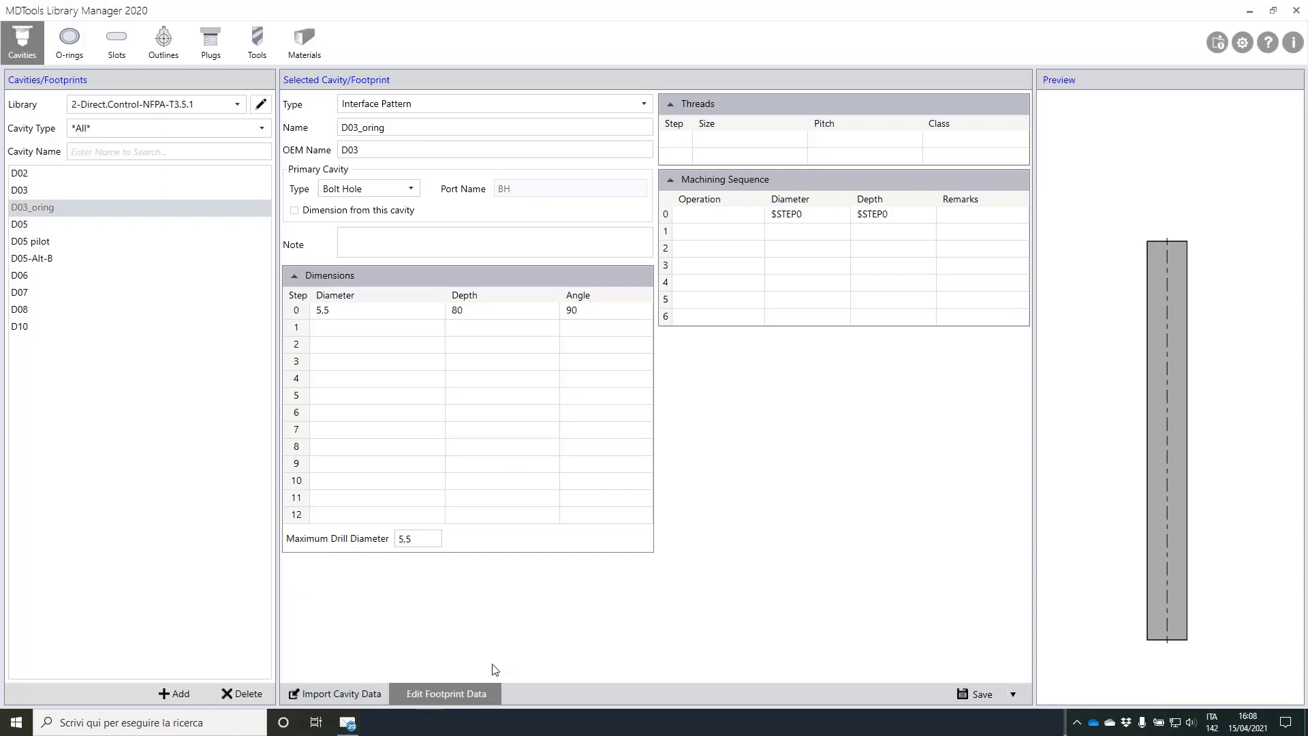
click(170, 189)
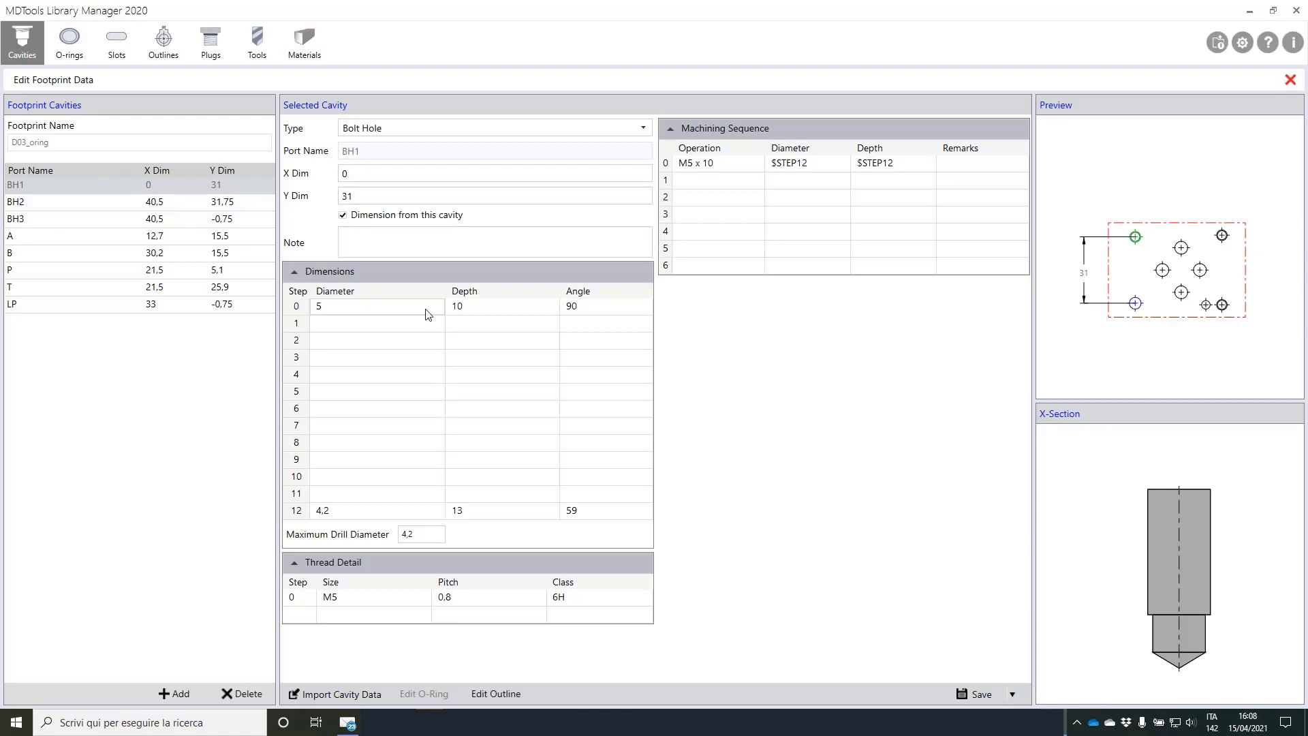
click(329, 695)
click(491, 256)
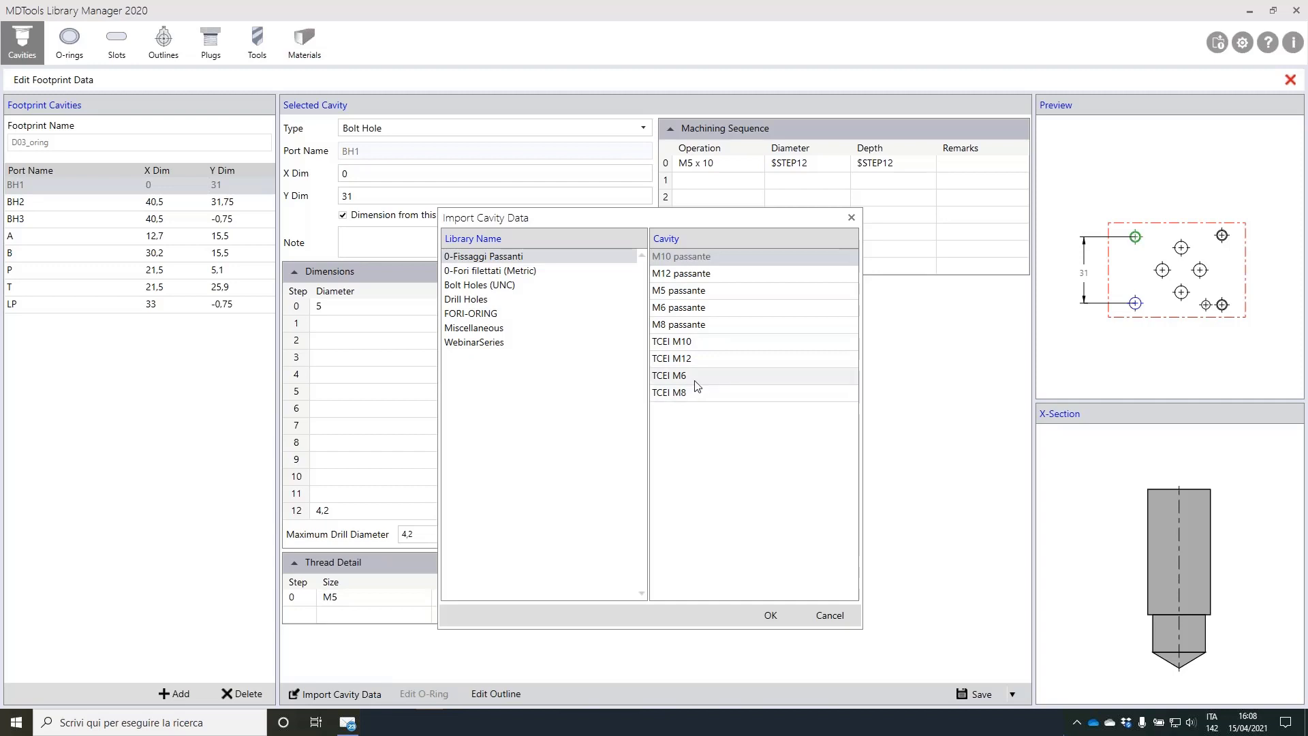
click(701, 293)
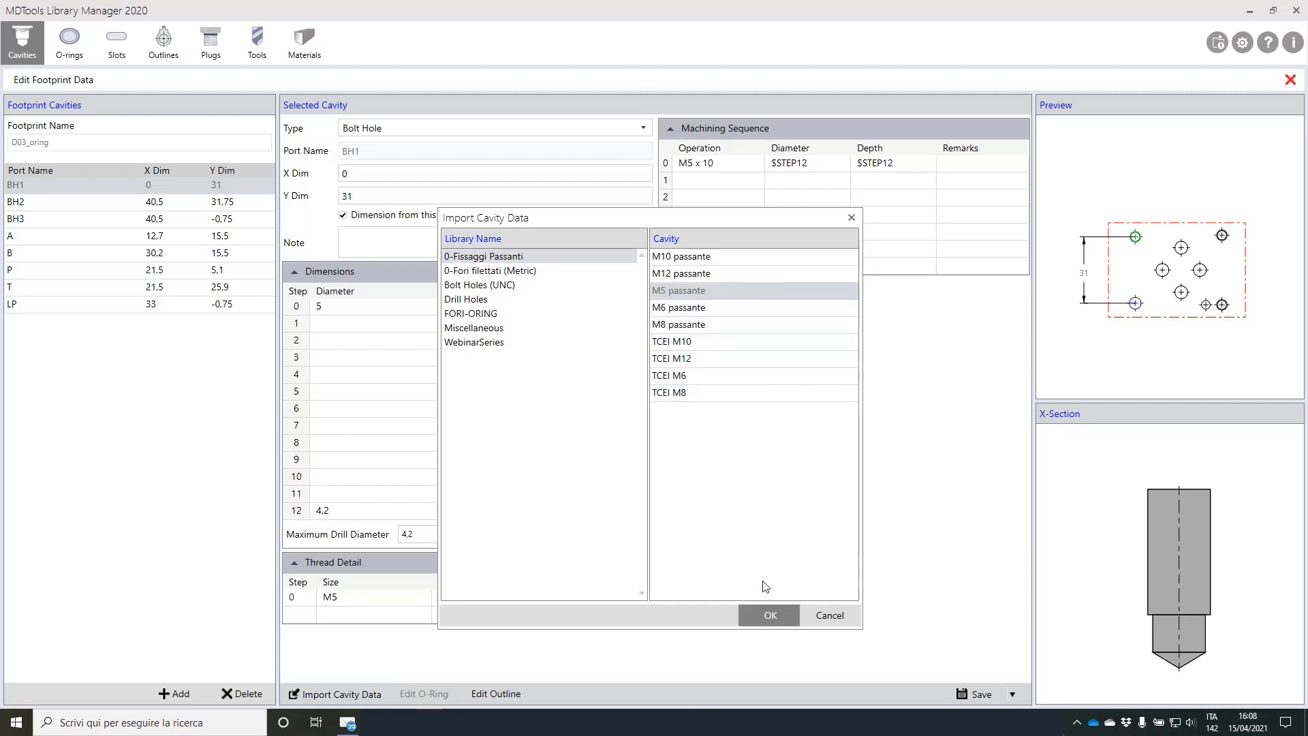
click(769, 615)
Set the step 0 depth of bolt hole BH1 to 60 and save it.
click(506, 310)
text(60)
key(Tab)
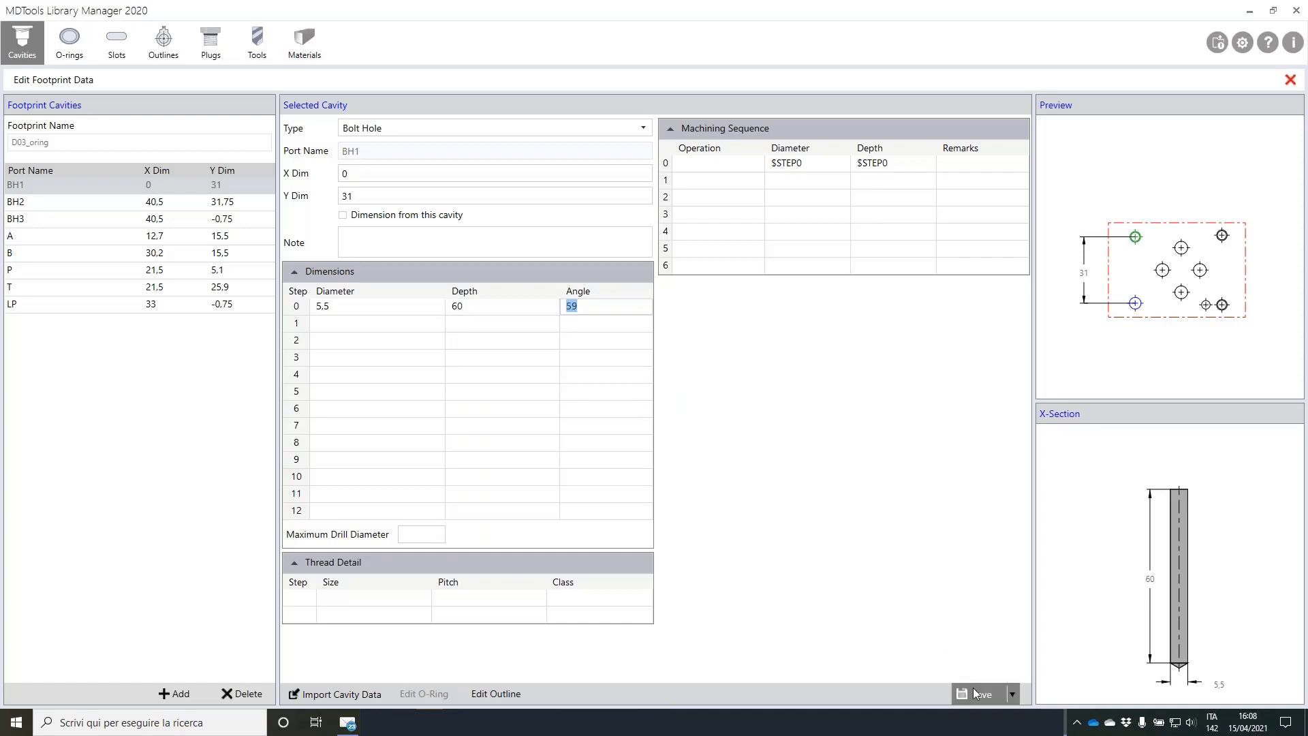
click(978, 694)
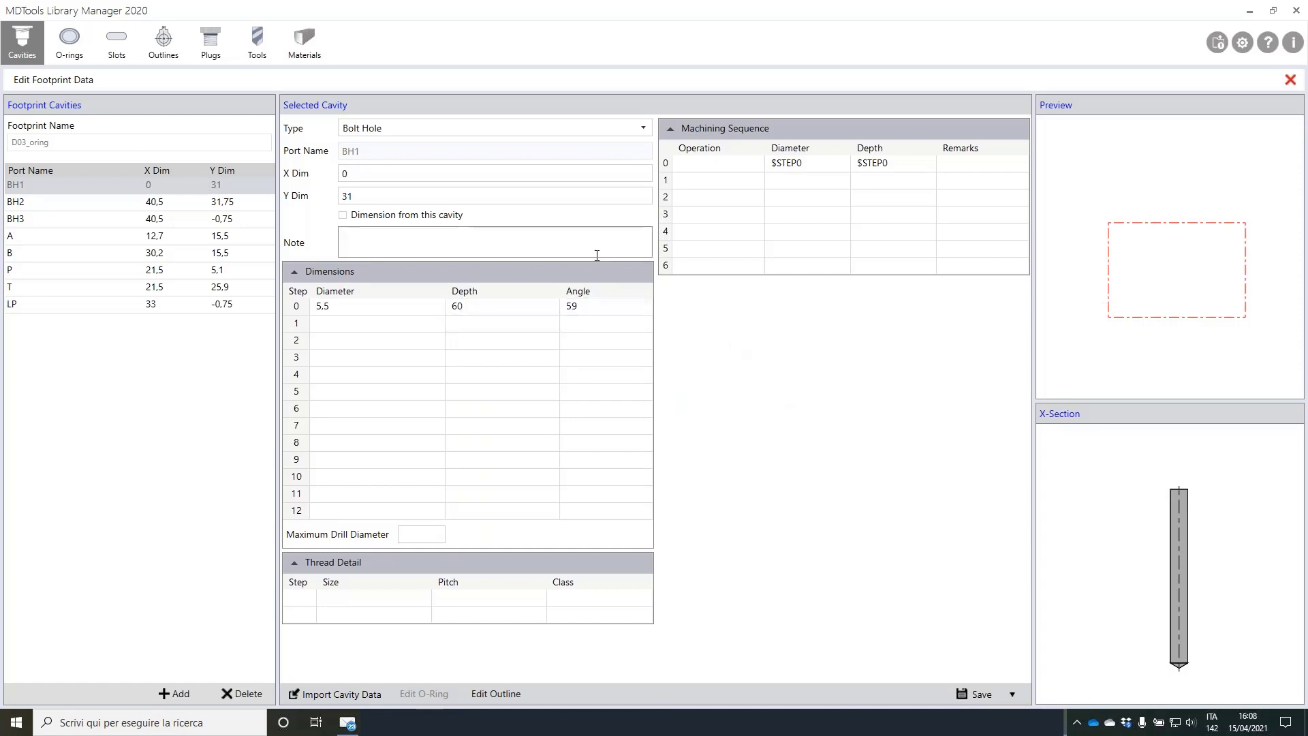
Import the M5 passante cavity from the 0-Fissaggi Passanti library into bolt hole BH2 and save it.
click(55, 208)
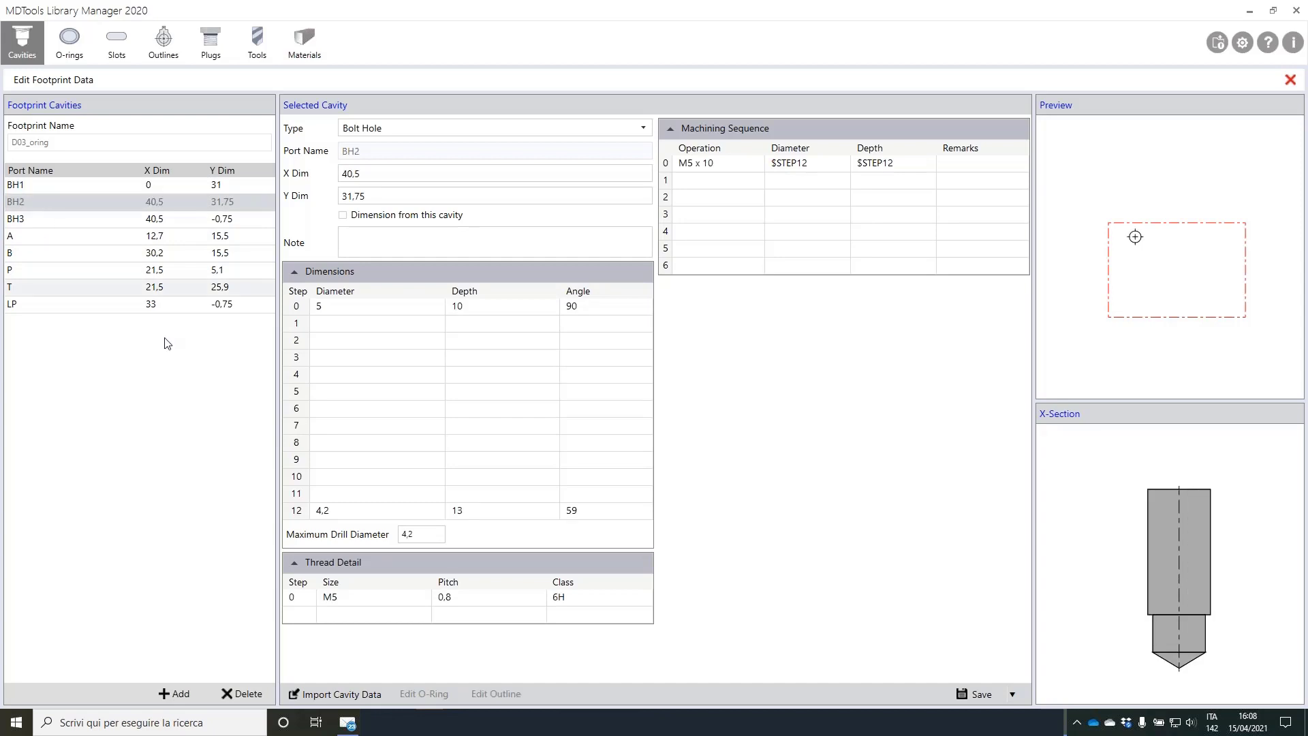
click(357, 691)
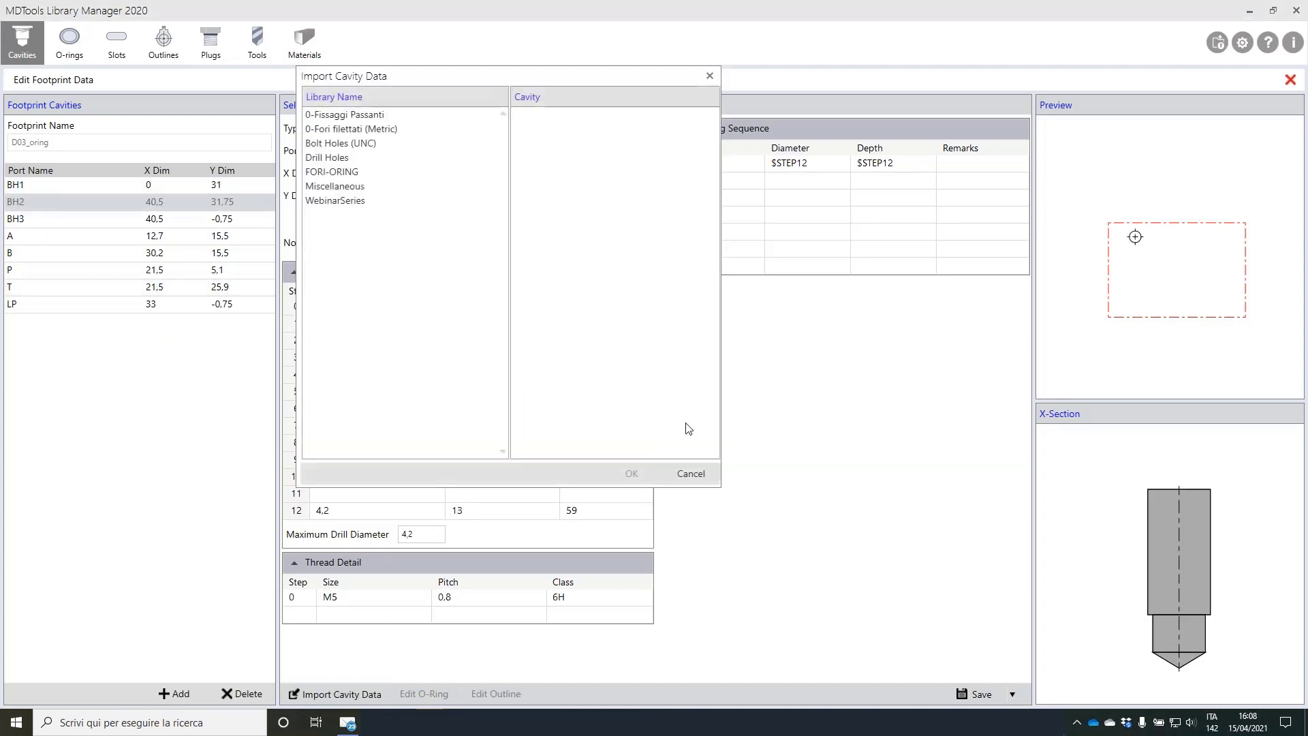
click(342, 115)
click(566, 150)
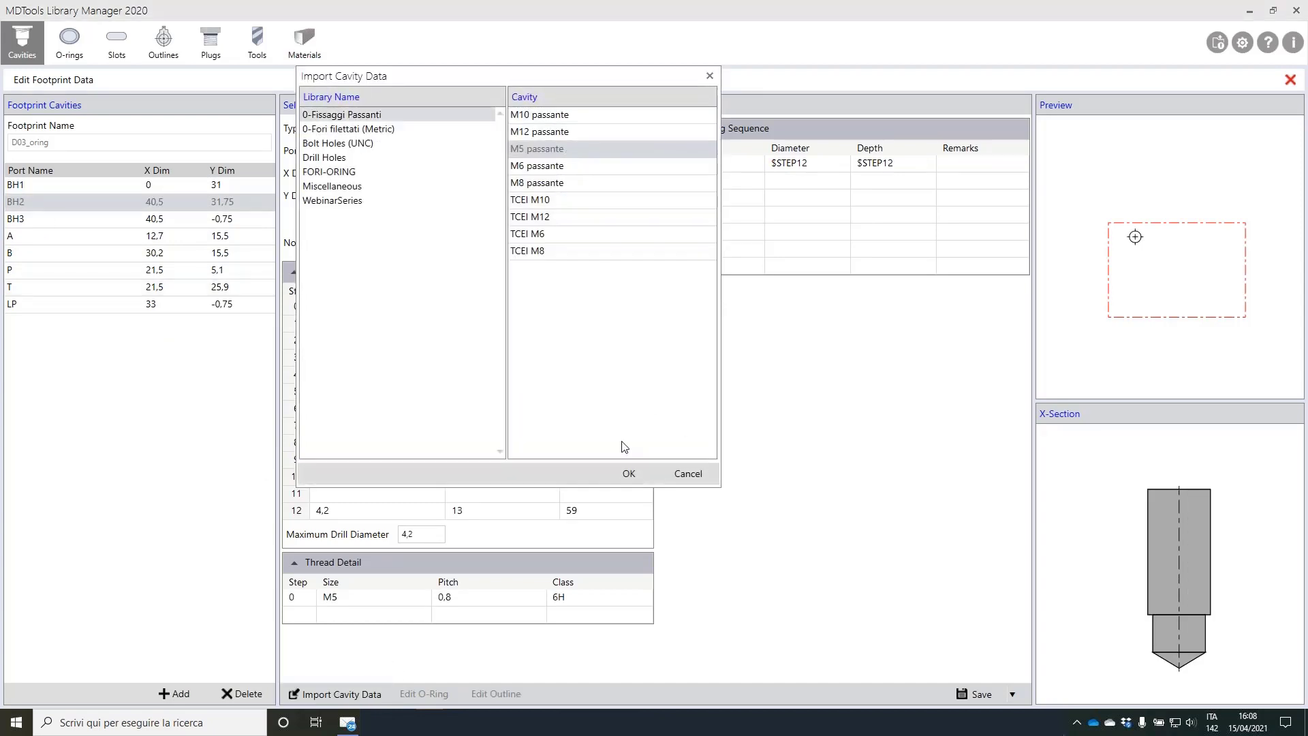
click(628, 472)
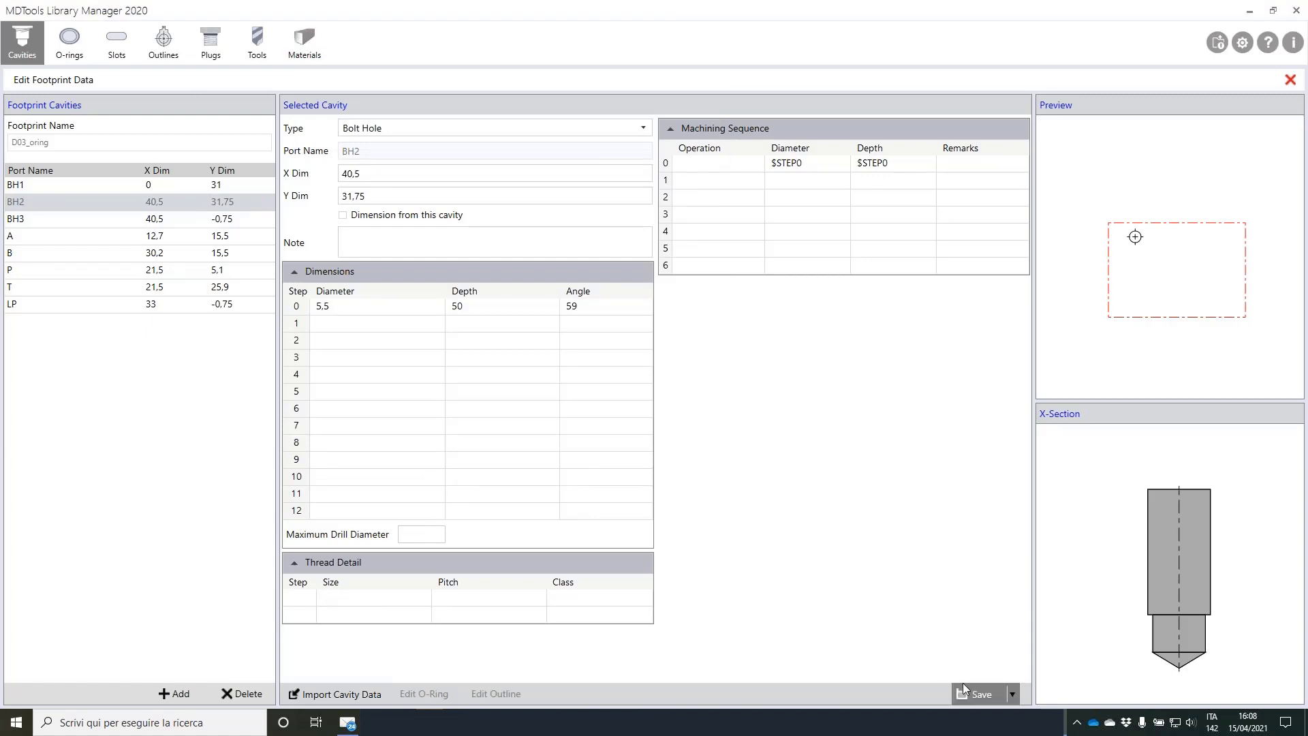
Import the M5 passante cavity from the 0-Fissaggi Passanti library into bolt hole BH3.
click(77, 219)
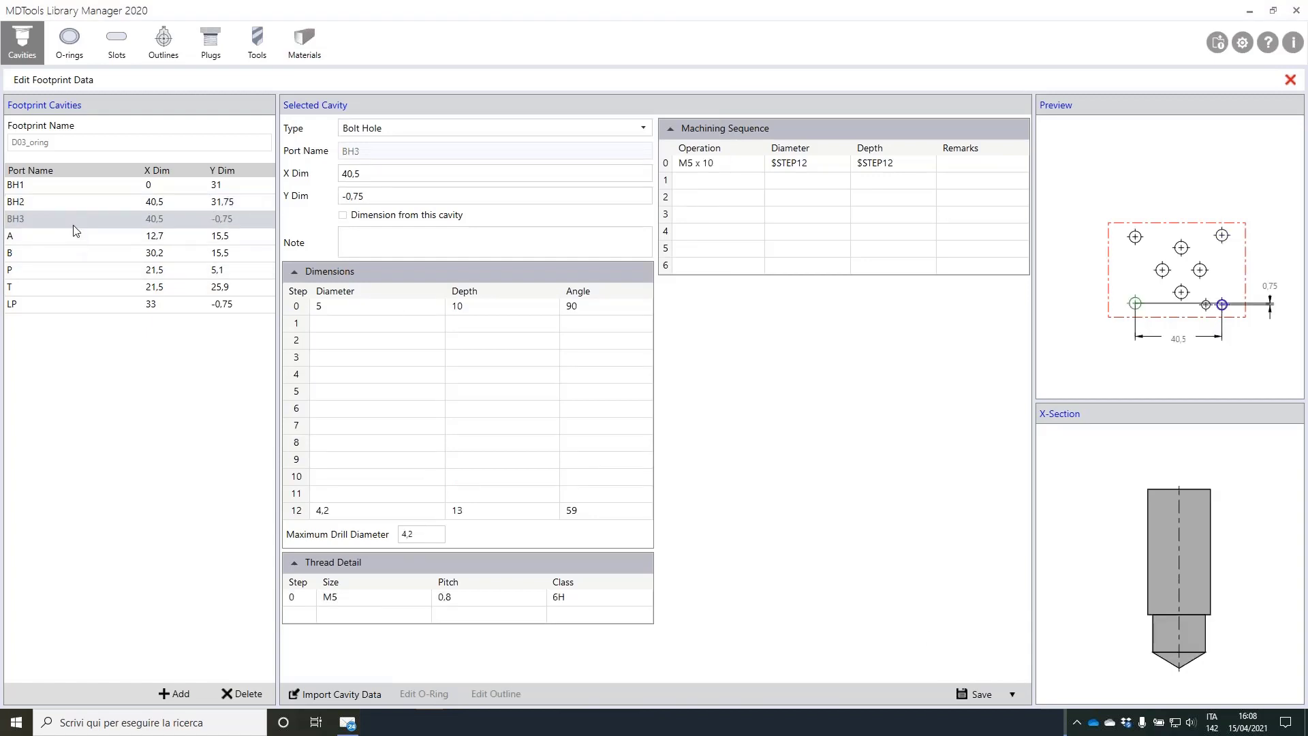
click(334, 694)
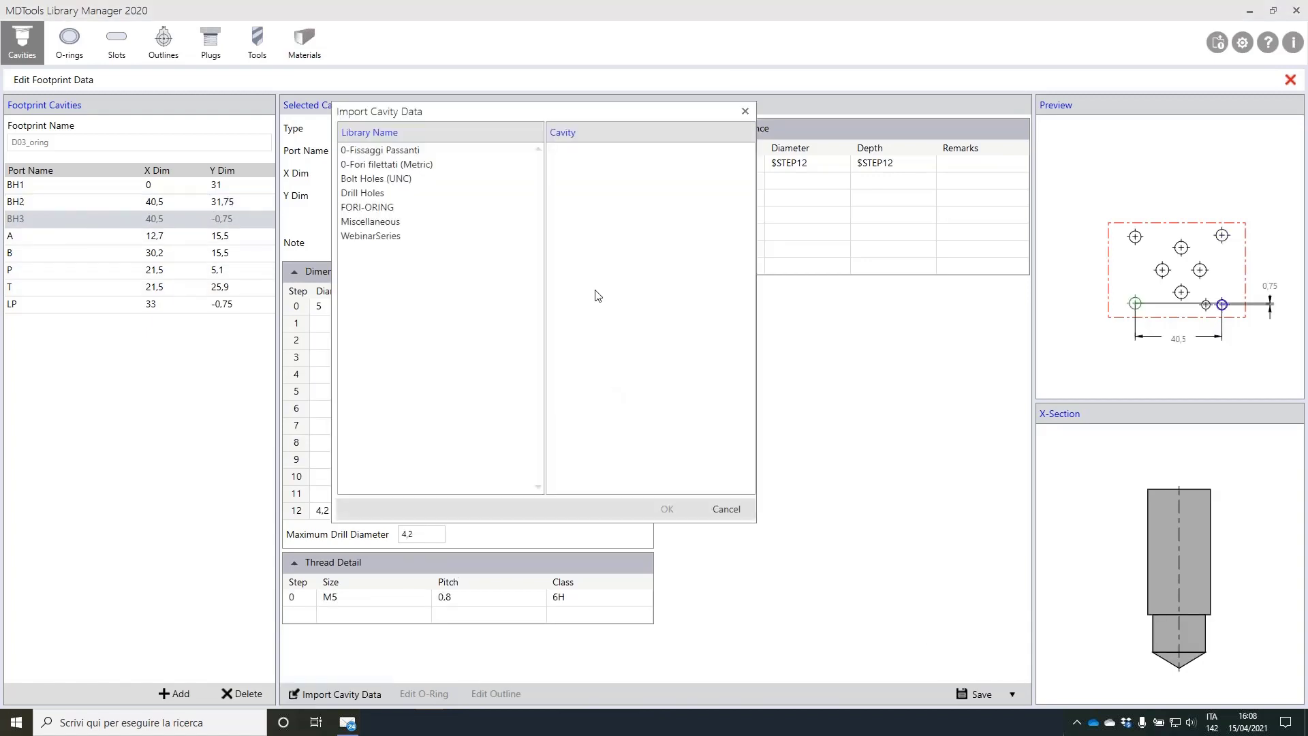
click(403, 168)
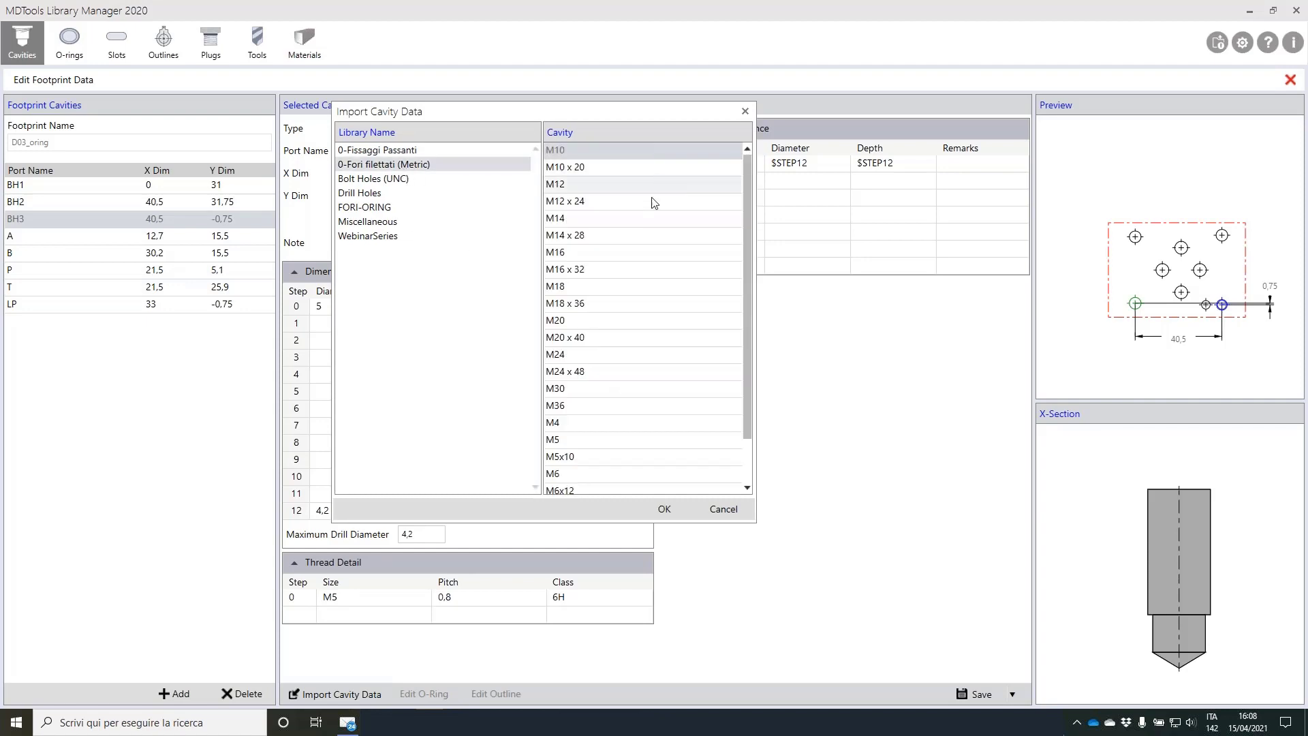
click(409, 151)
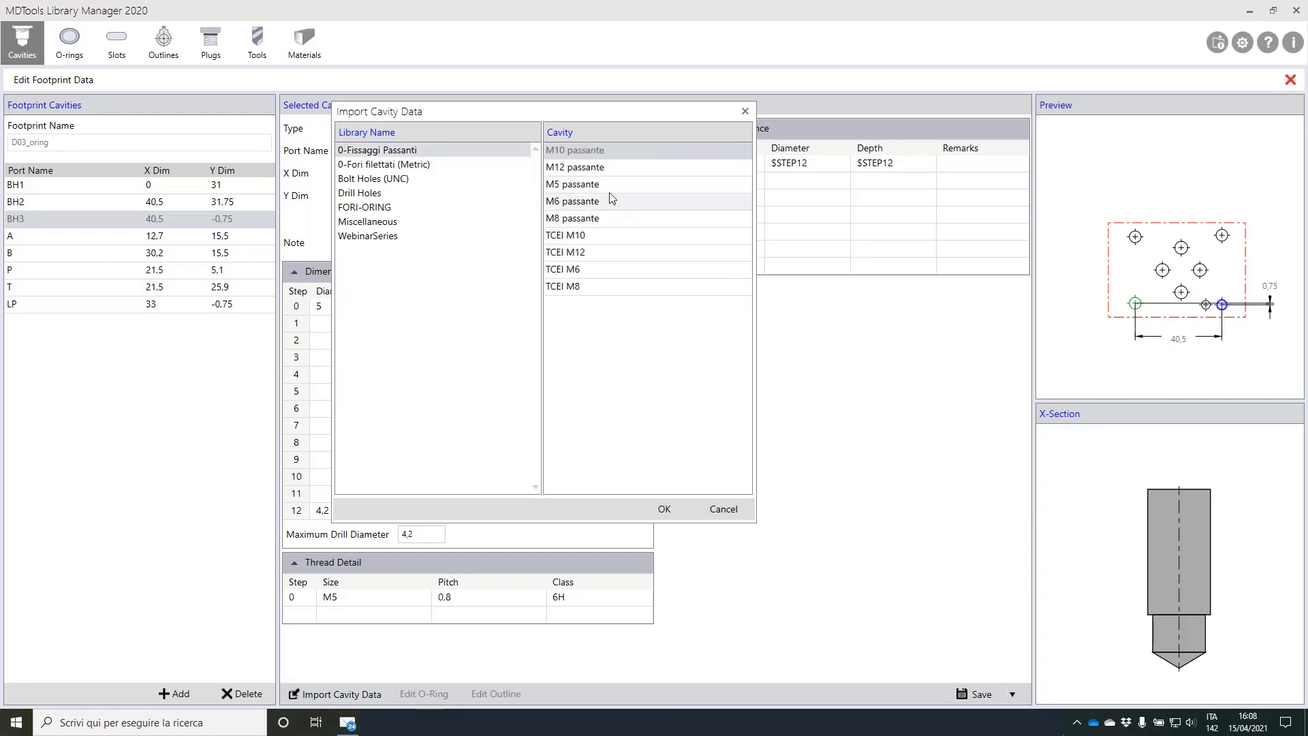
click(585, 185)
click(664, 509)
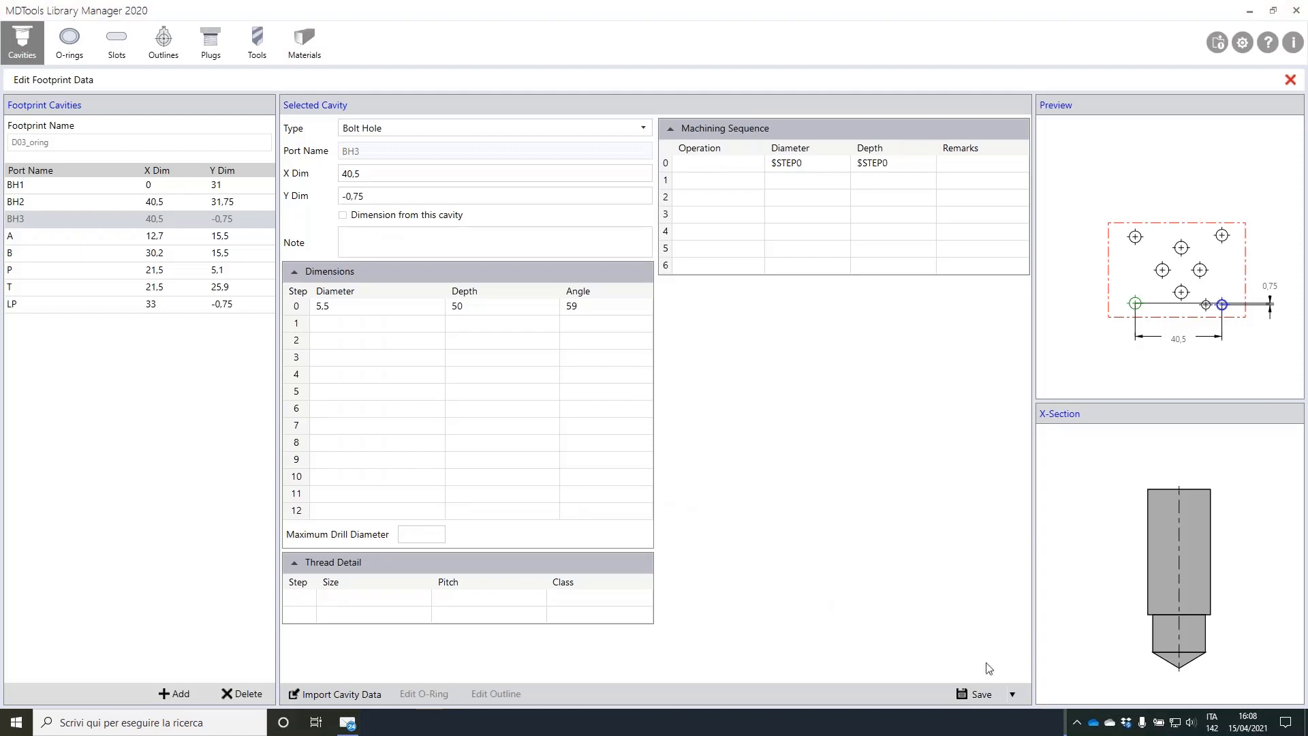
Set the step 0 depth of bolt holes BH3 and BH2 to 60, saving each hole.
click(503, 307)
click(504, 309)
text(60)
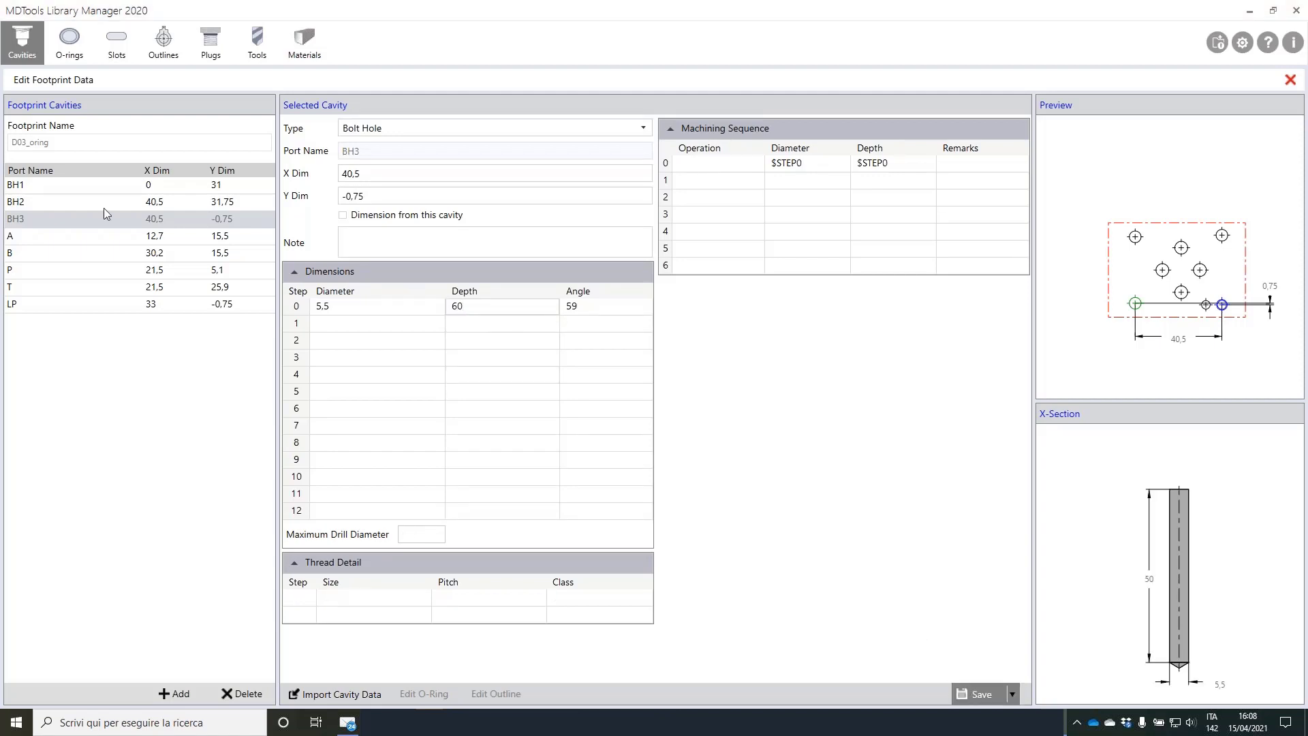
click(109, 203)
click(492, 306)
text(60)
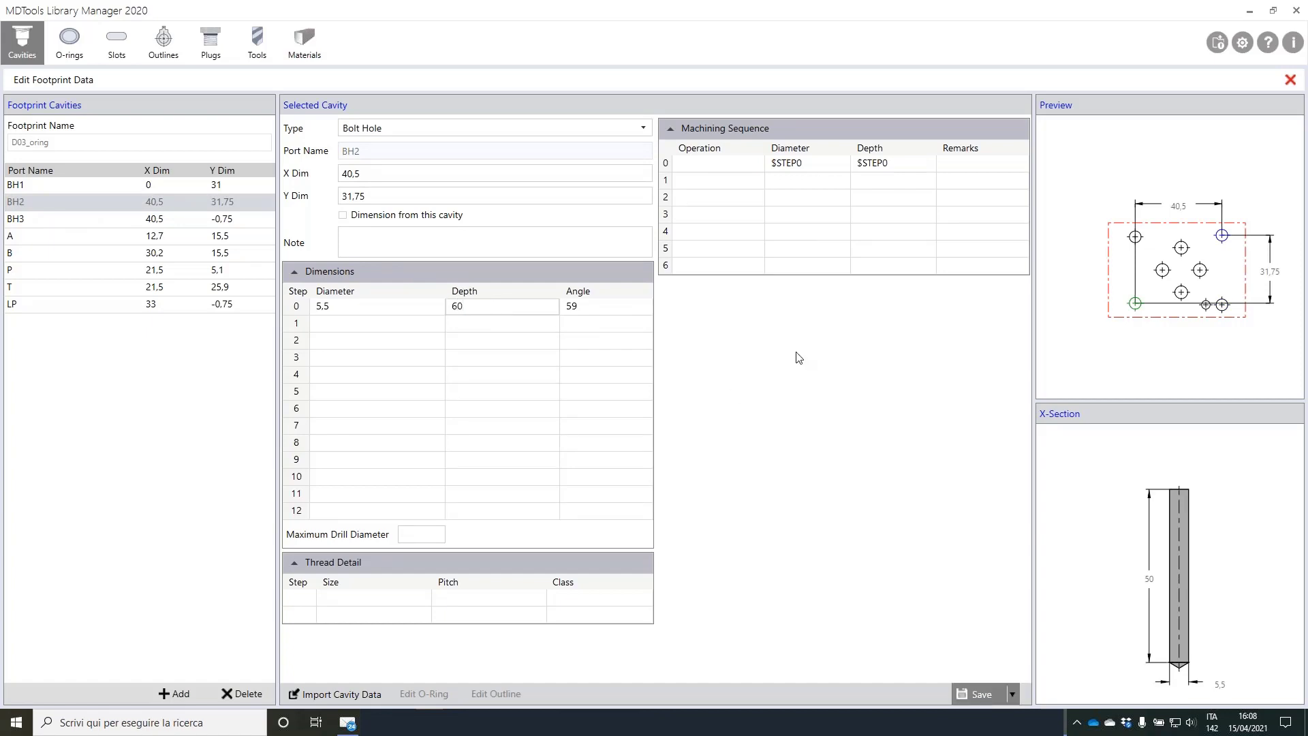
Delete the locating pin hole LP from the D03_oring footprint.
click(54, 303)
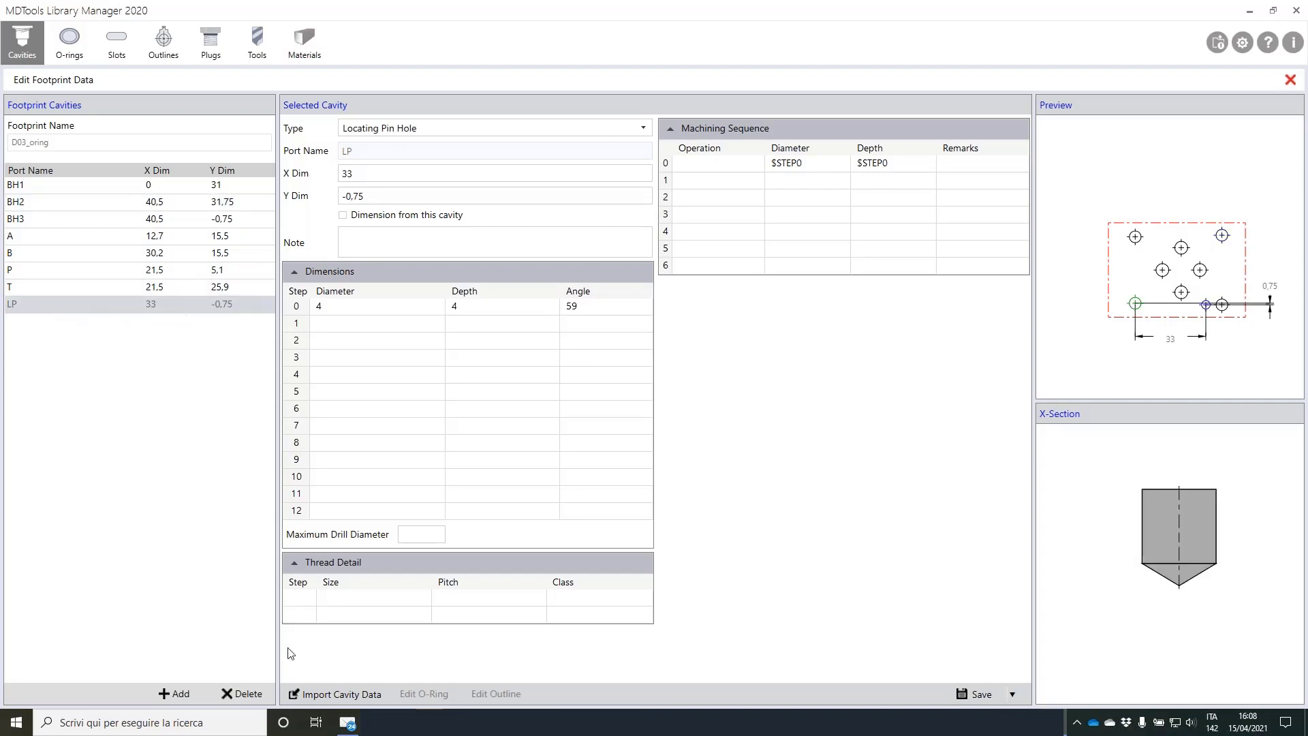
click(228, 695)
click(709, 406)
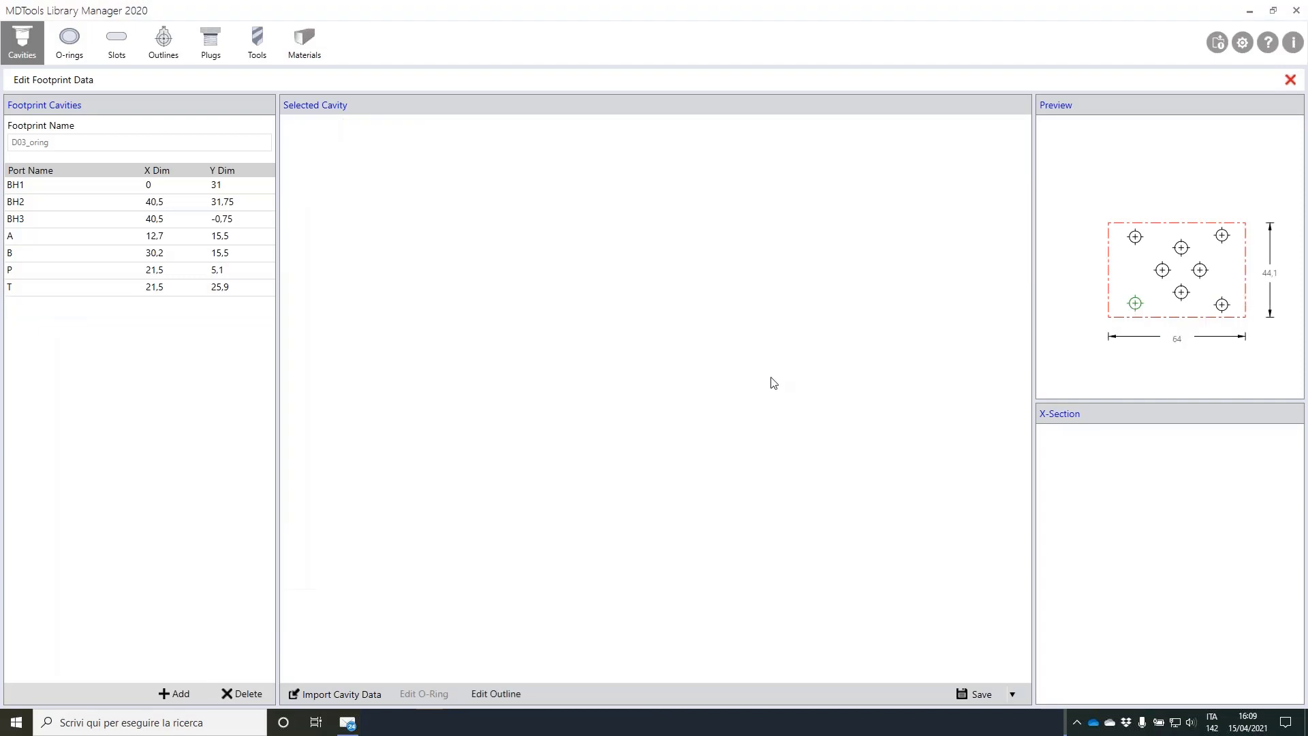
Set the X dimension of bolt hole BH2 to -40,5 and save the hole.
click(109, 195)
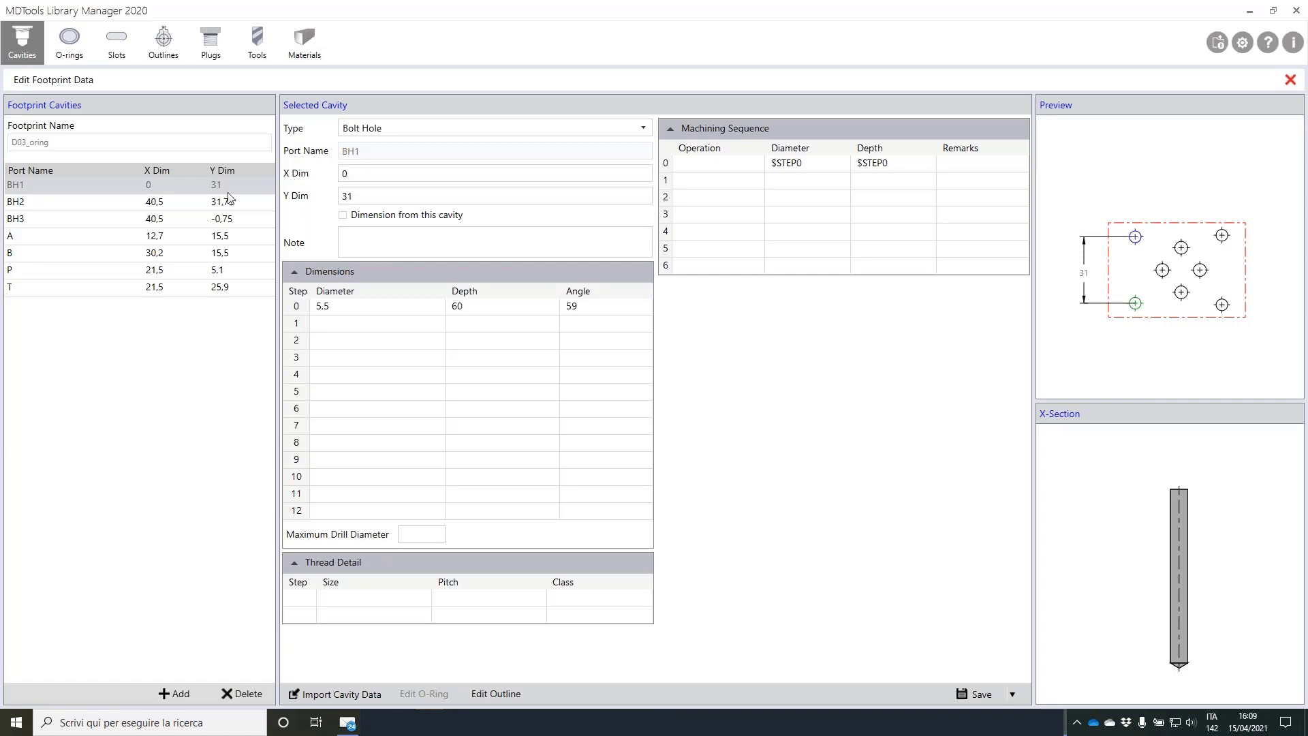
click(130, 203)
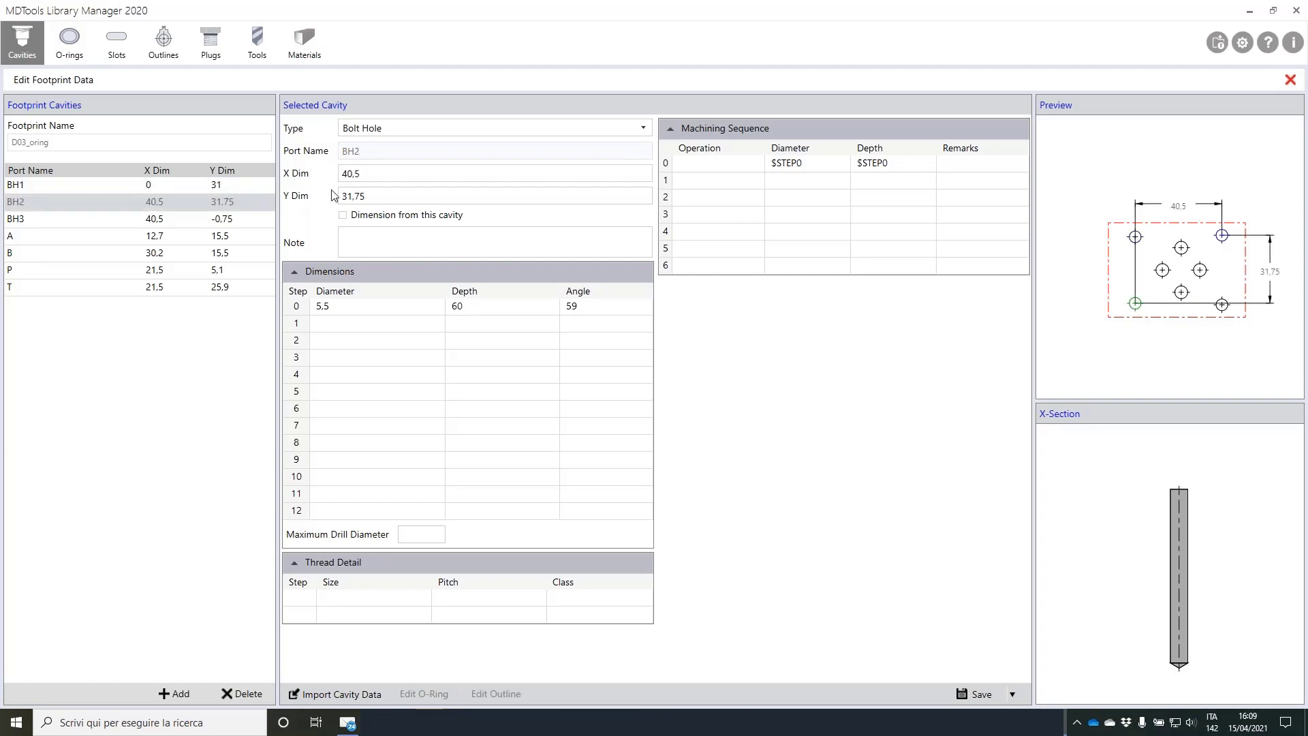
click(345, 173)
click(345, 174)
text(-)
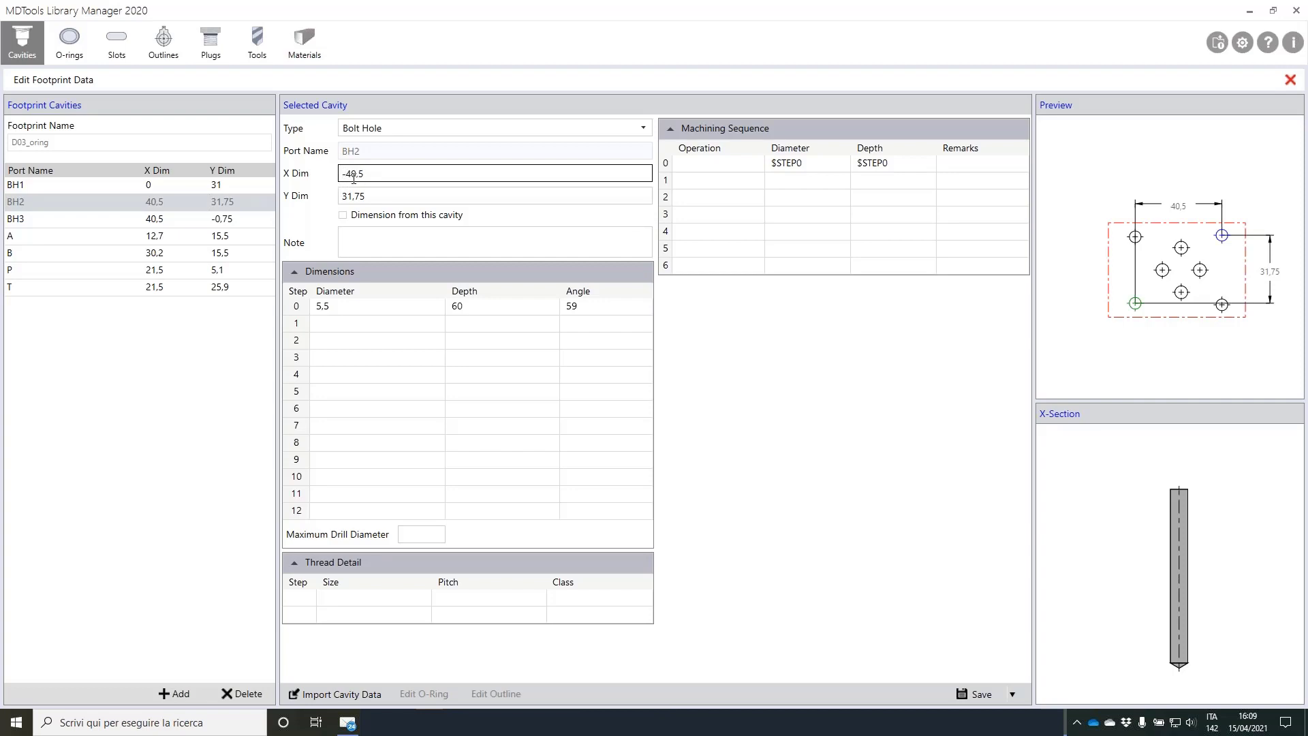
click(980, 694)
Set the X dimension of bolt hole BH3 to -40,5 and save the hole.
click(235, 220)
click(348, 175)
text(-)
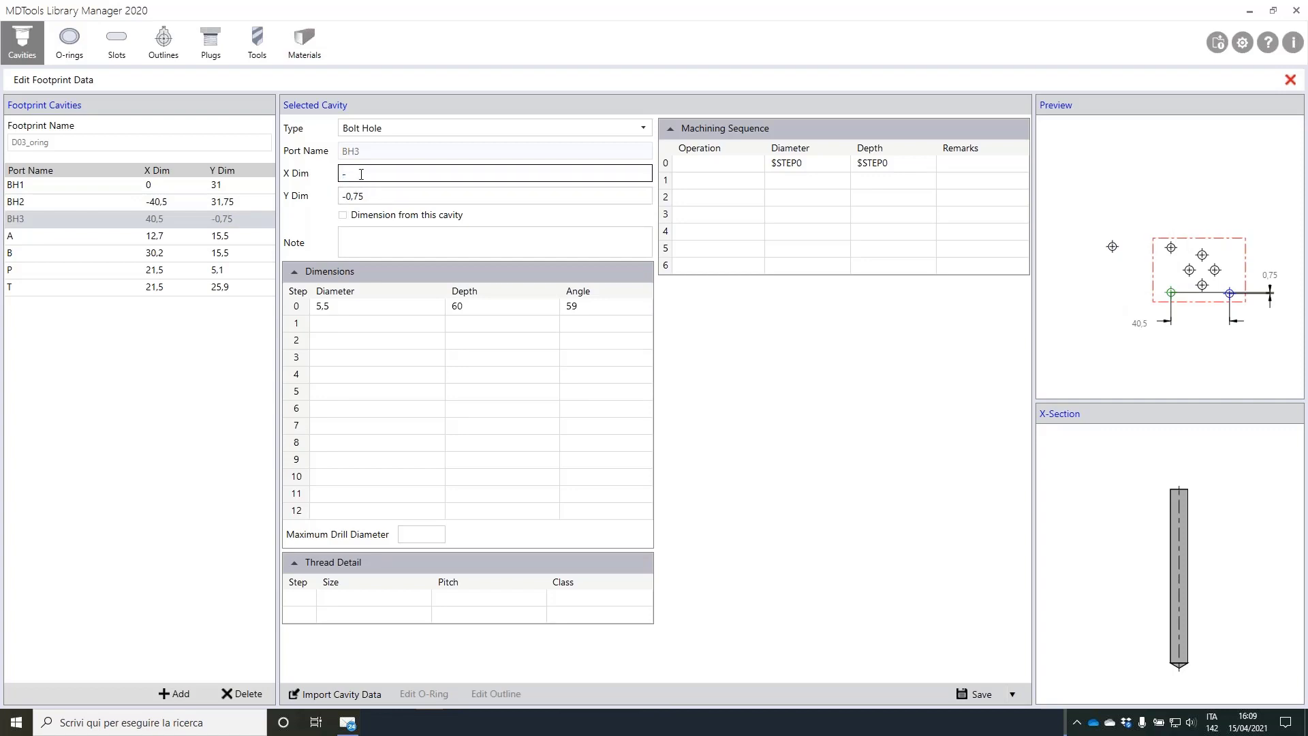
click(1000, 695)
Set the X dimension of port A to -12,7 and save the port.
click(164, 233)
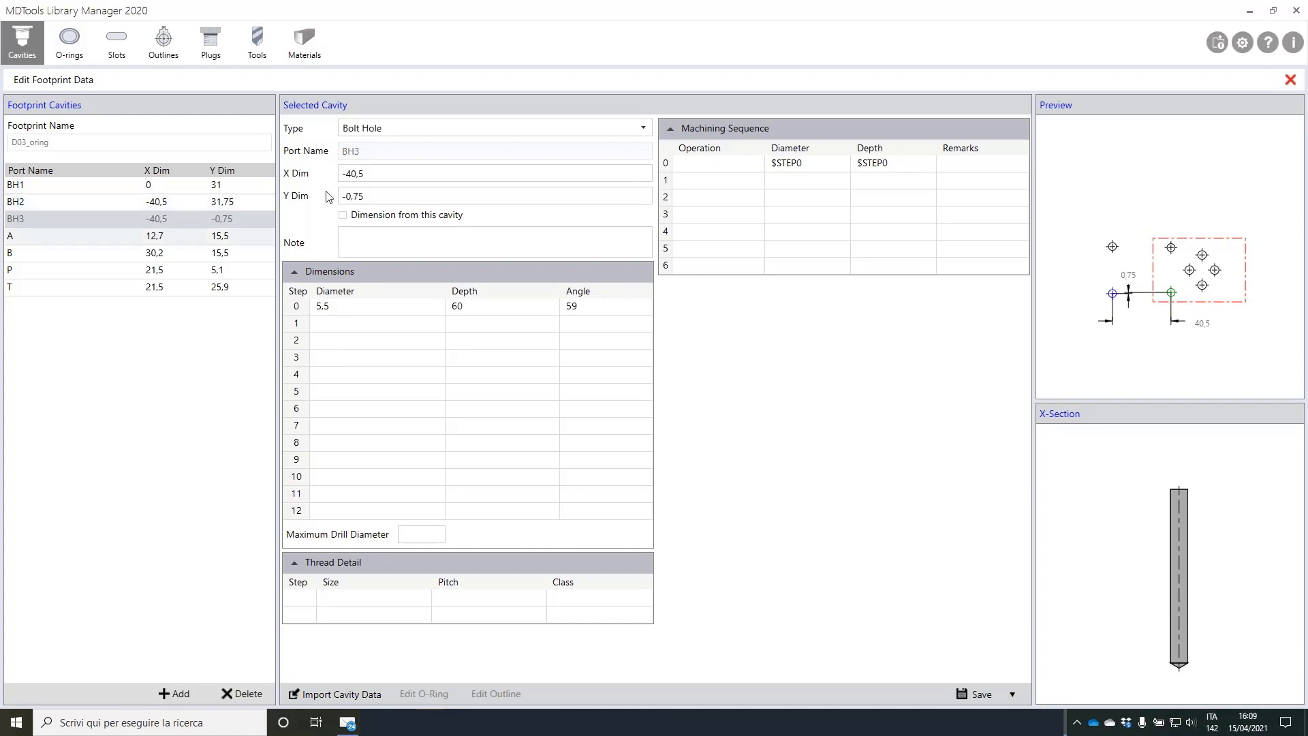
click(344, 175)
key(Home)
text(-)
click(981, 694)
Set the X dimension of port B to -30,2 and save the port.
click(152, 254)
click(345, 176)
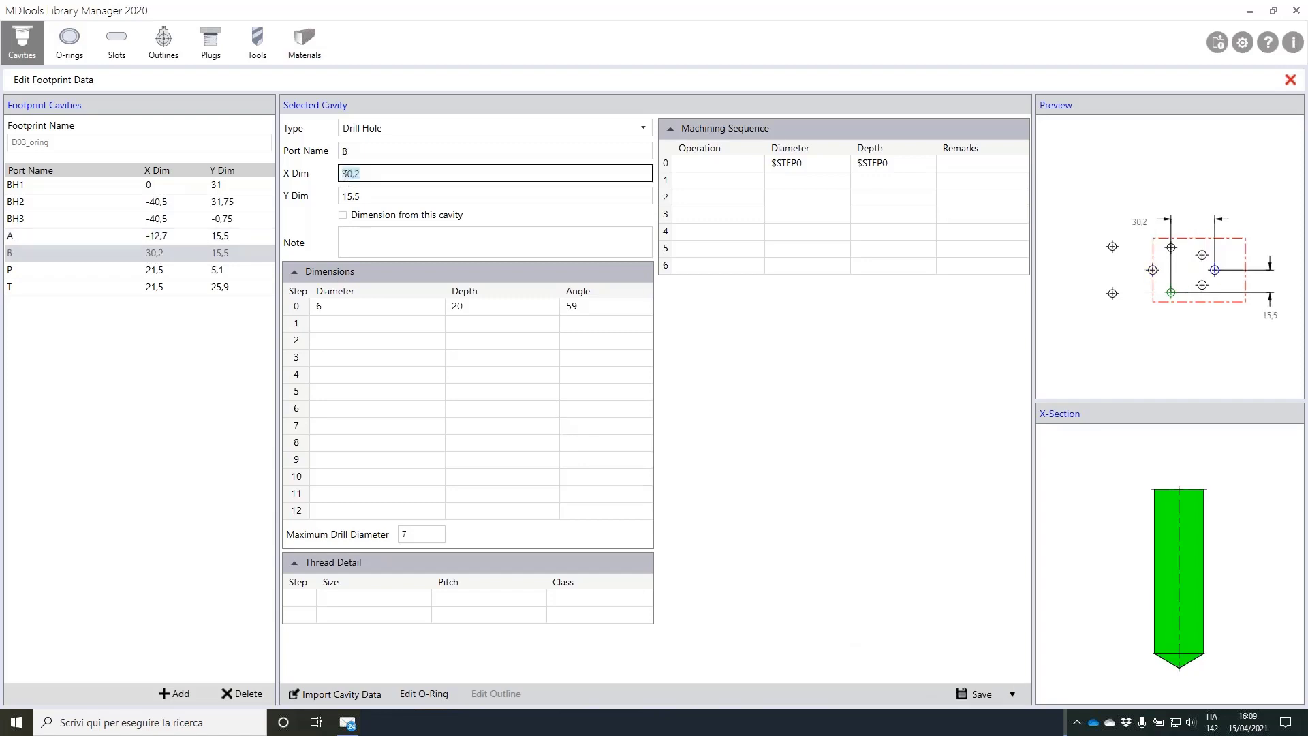
key(Home)
text(-)
click(978, 689)
Set the X dimension of port P to -21,5 and save the port.
click(95, 270)
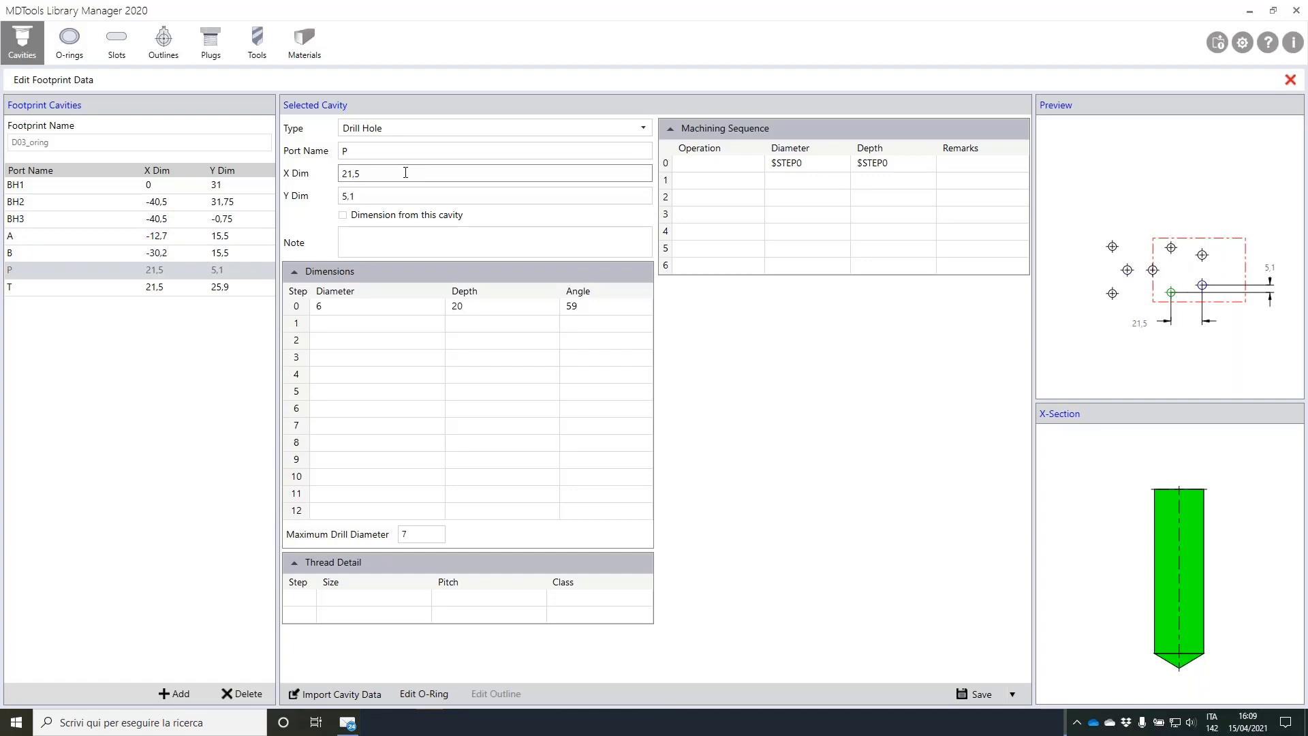
click(345, 171)
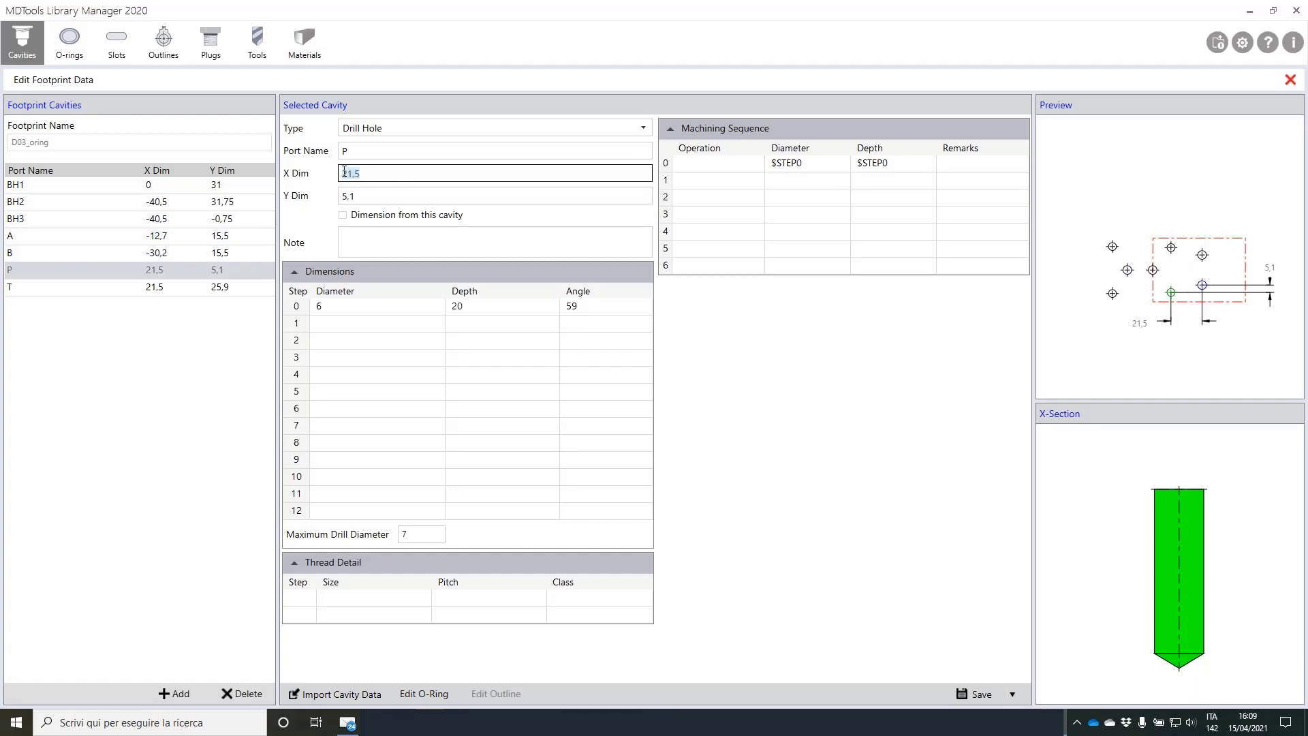
key(Home)
text(-)
click(979, 695)
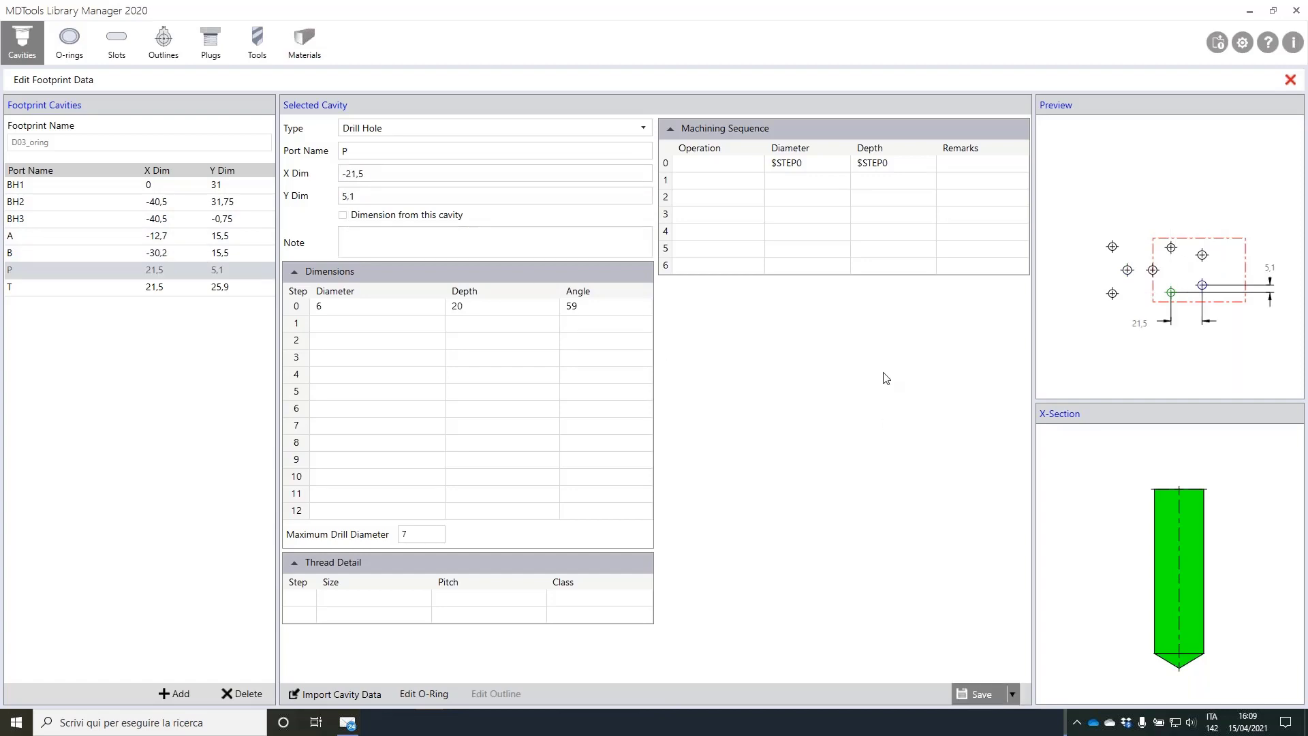
Set the X dimension of port T to -21,5 and save the port.
click(167, 290)
click(345, 171)
key(Home)
text(-)
click(979, 695)
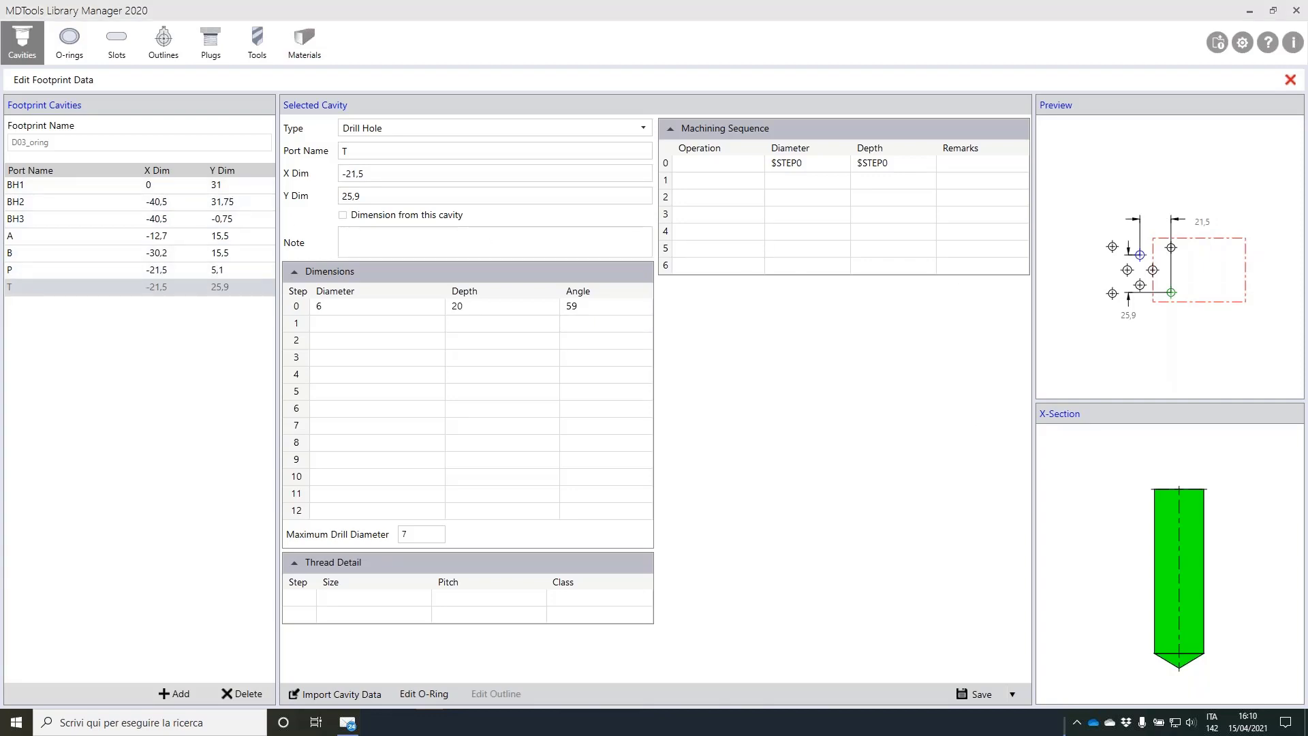
Change the rectangular outline's horizontal origin offset so that it encloses the mirrored holes, and save the footprint data.
mouse_move(1103, 221)
mouse_down()
mouse_move(1088, 261)
mouse_move(1180, 237)
mouse_move(1165, 215)
mouse_move(1238, 230)
mouse_move(1218, 306)
mouse_move(1177, 227)
mouse_up()
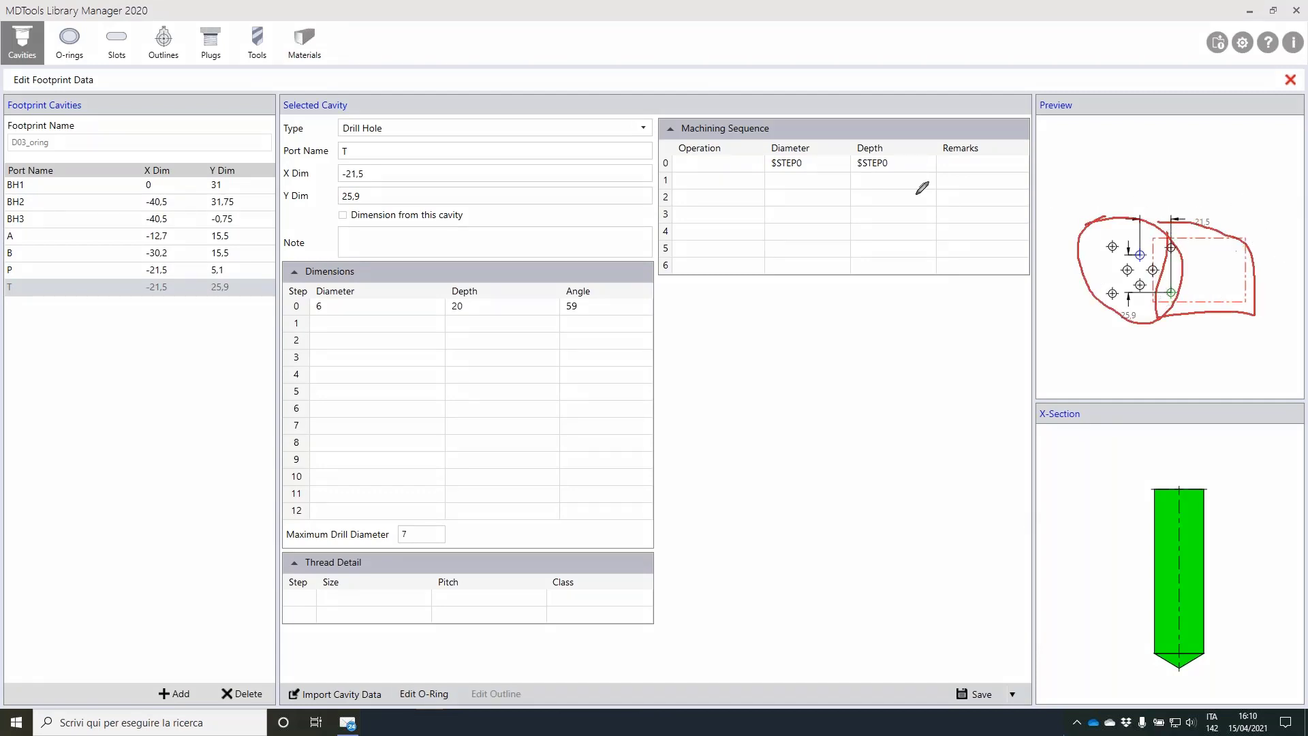
click(41, 187)
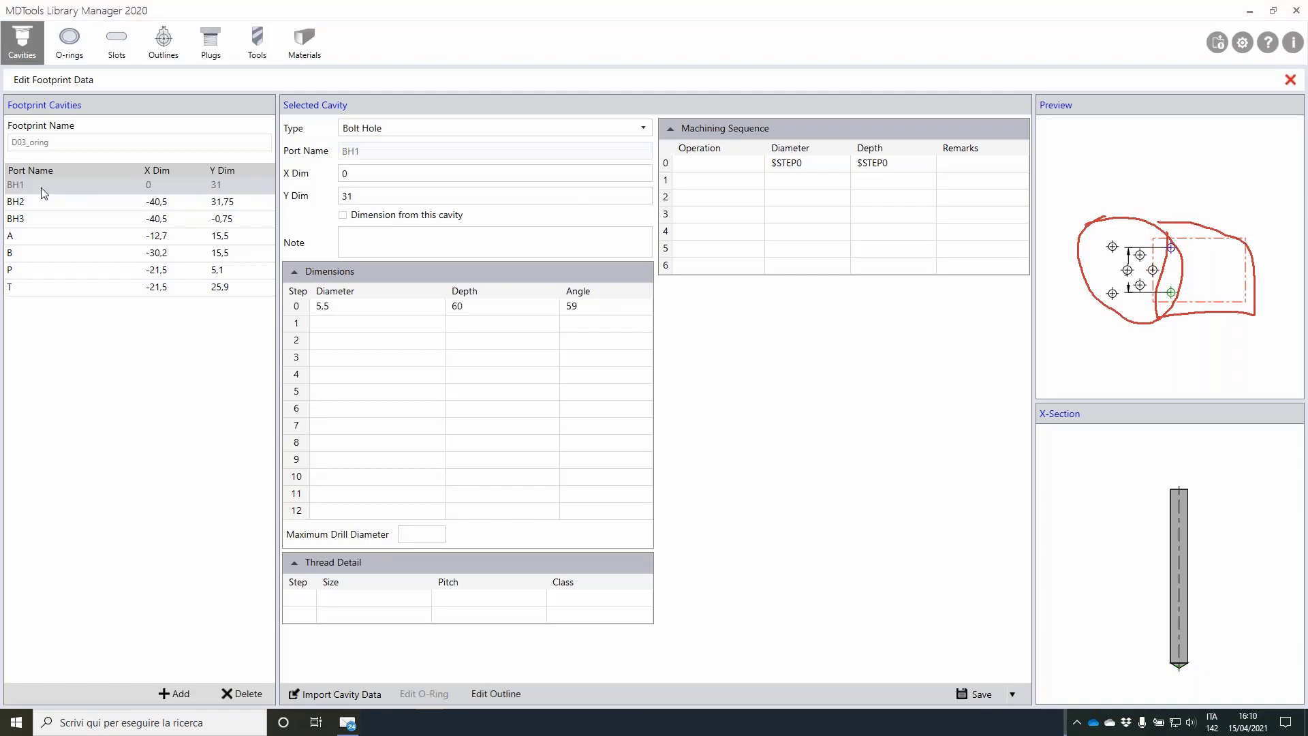
click(492, 693)
click(527, 215)
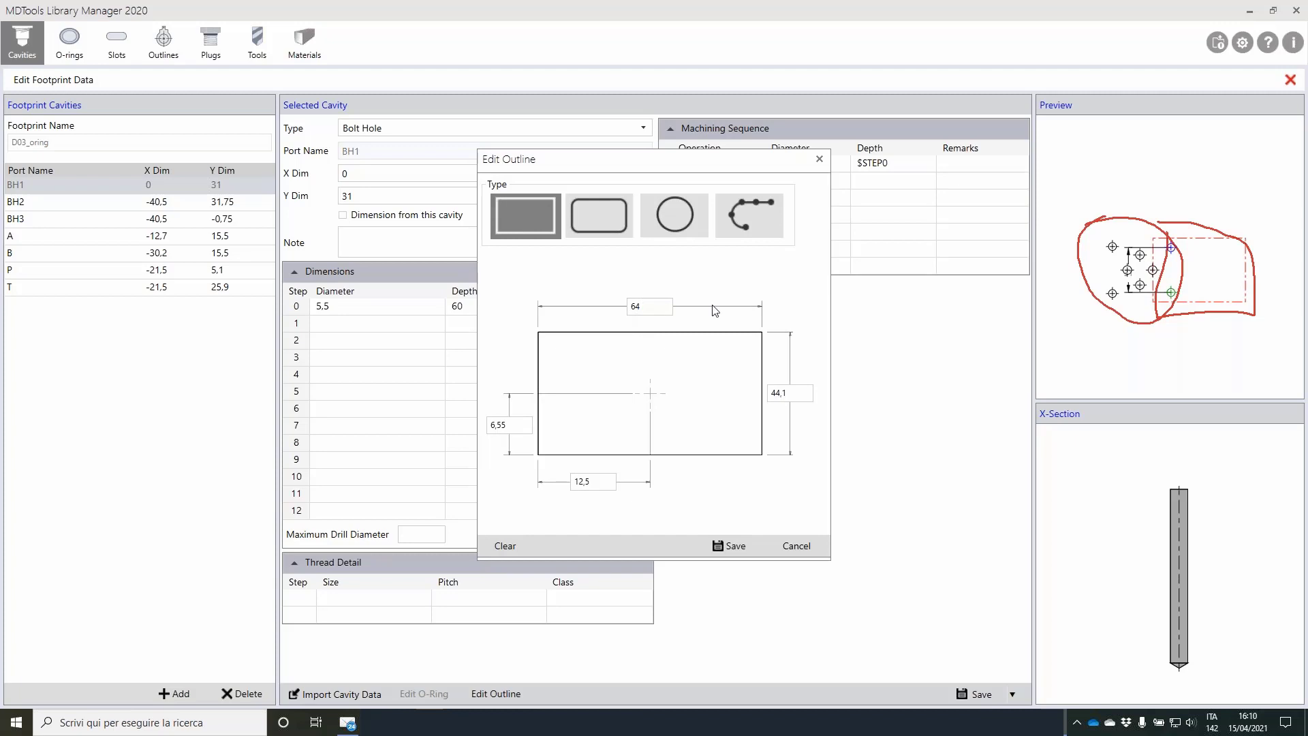
click(590, 481)
text(5)
click(743, 545)
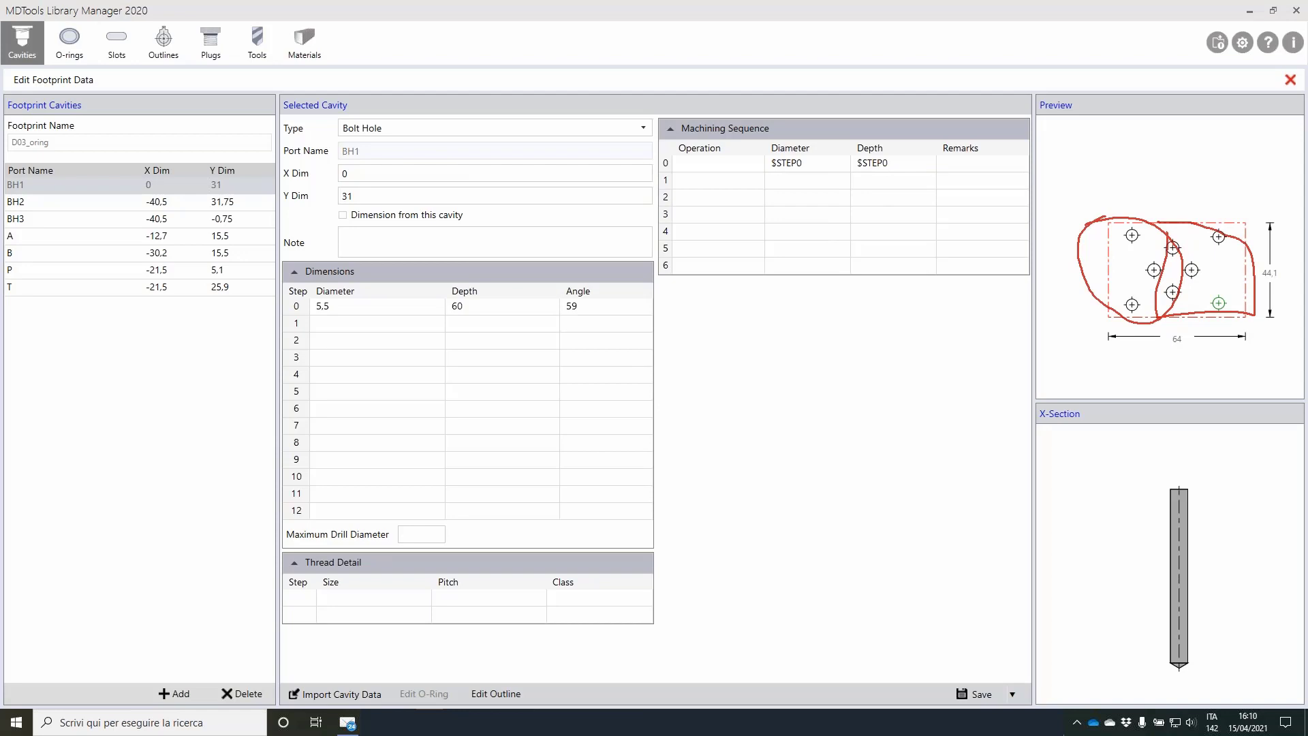
key(Escape)
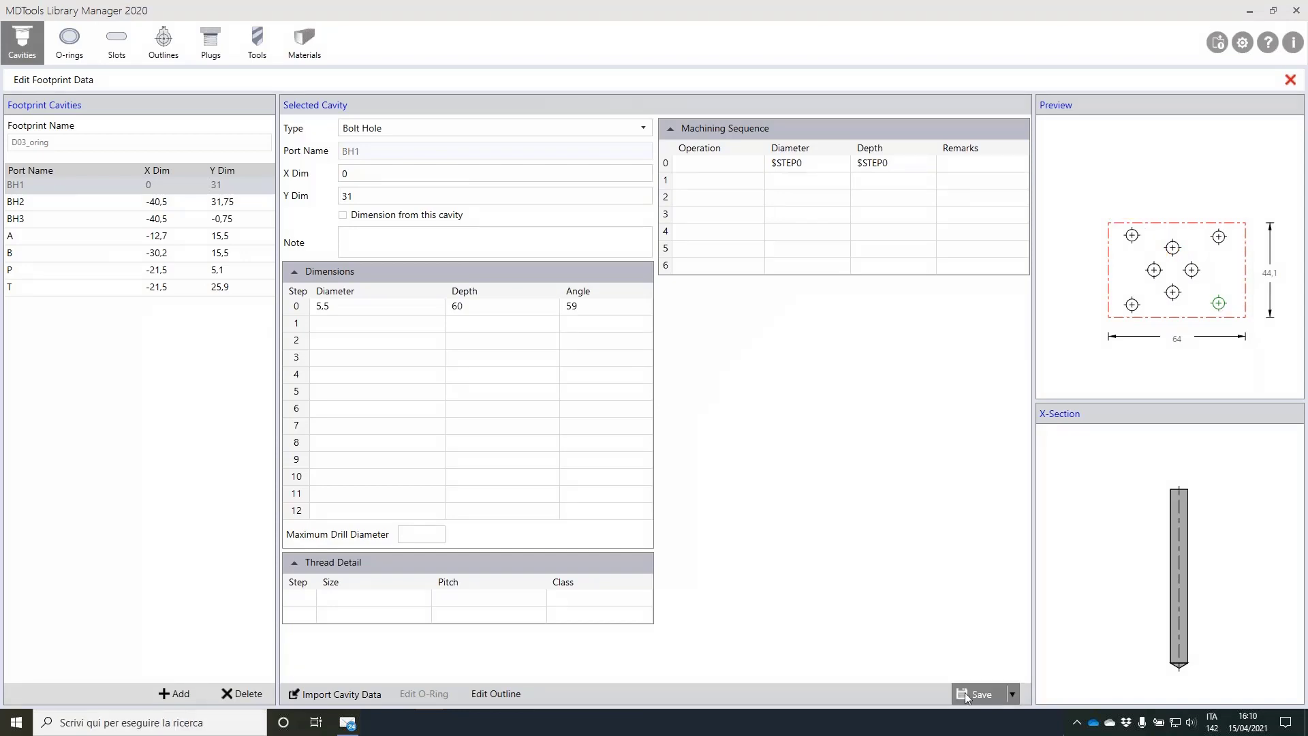
click(966, 691)
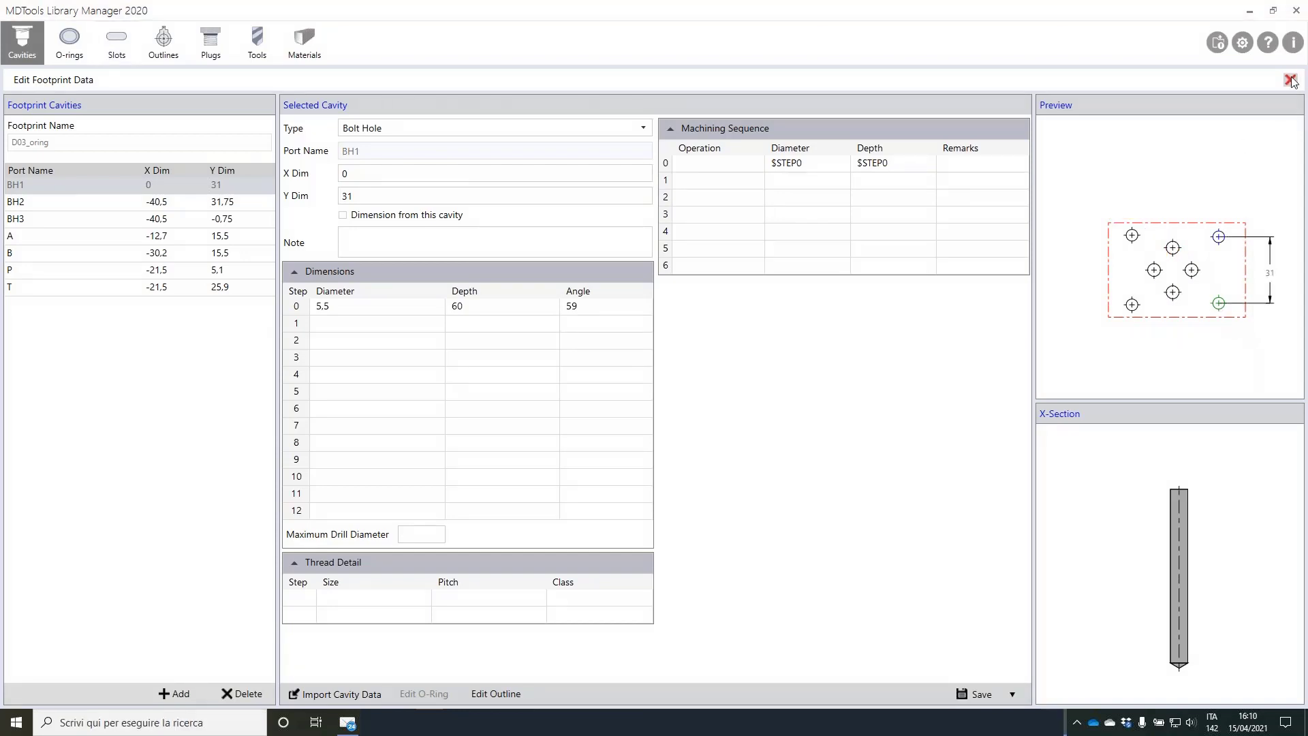
click(1286, 81)
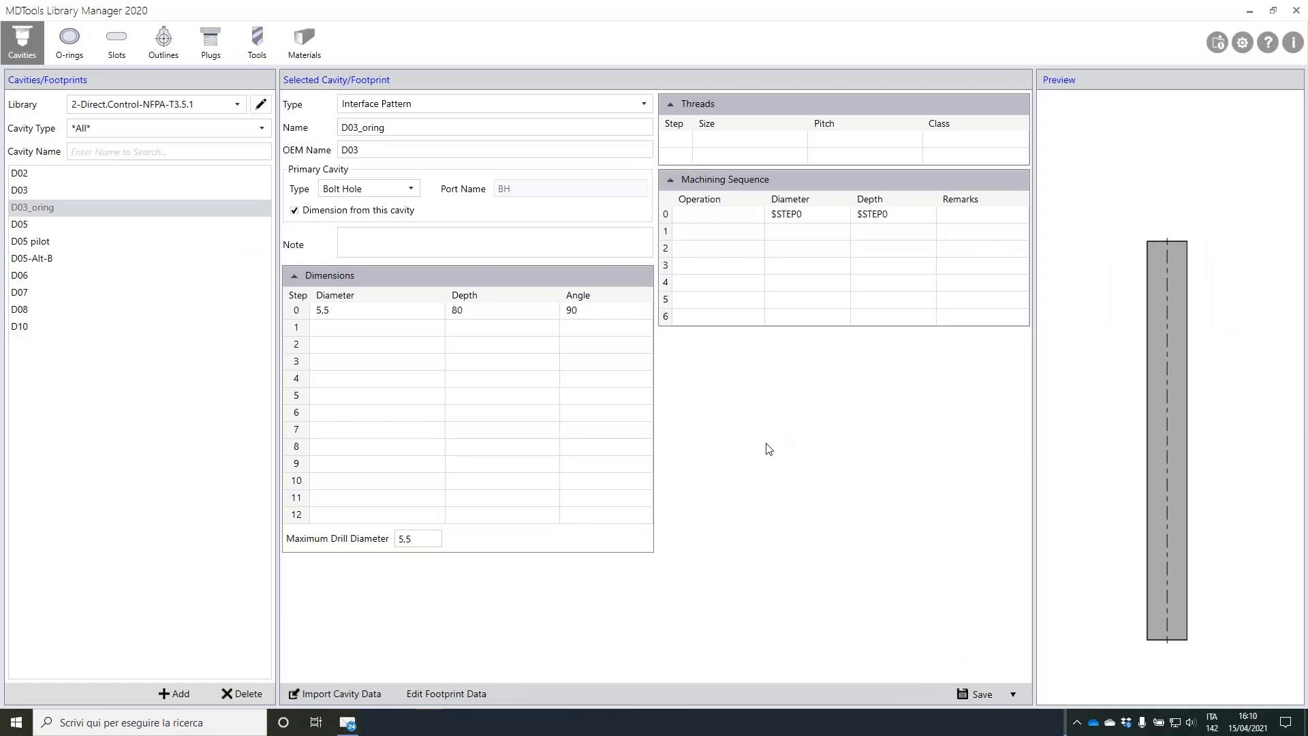
Reopen the D03_oring footprint data and assign the 2037-012 O-ring without counterbore to port A.
click(451, 690)
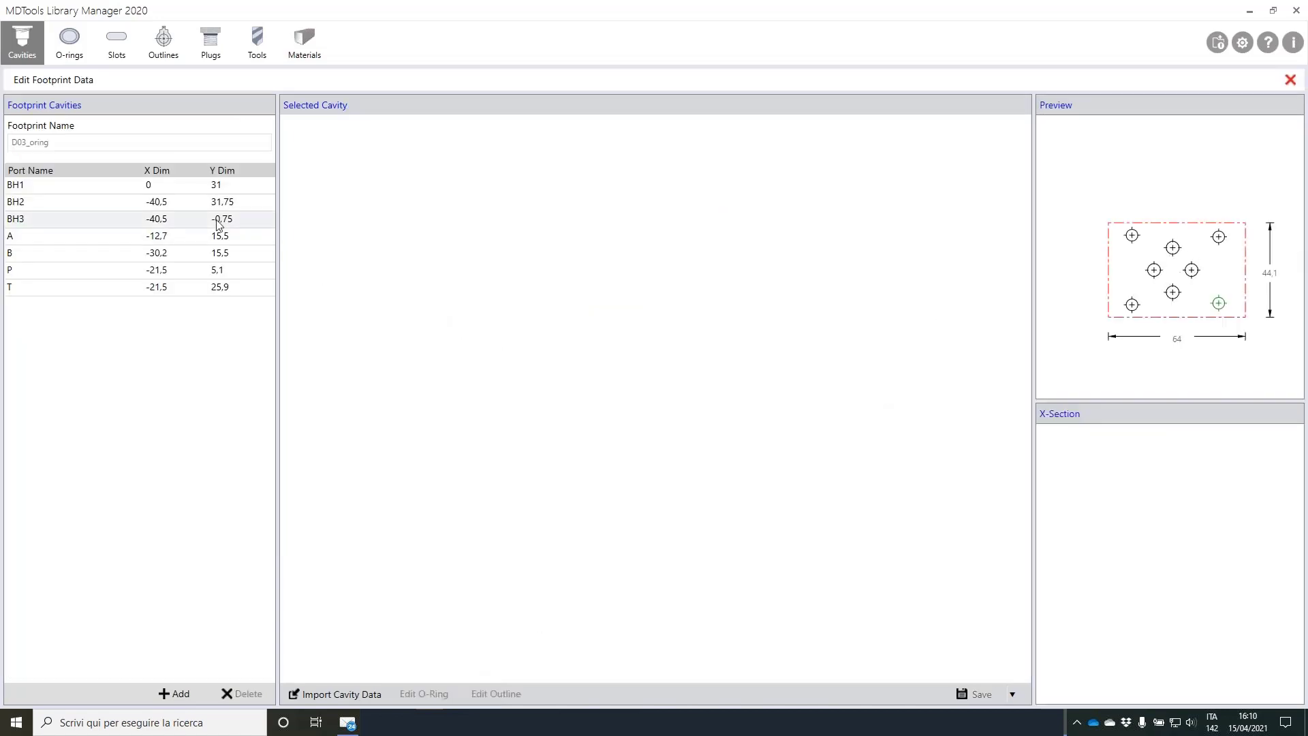
click(43, 238)
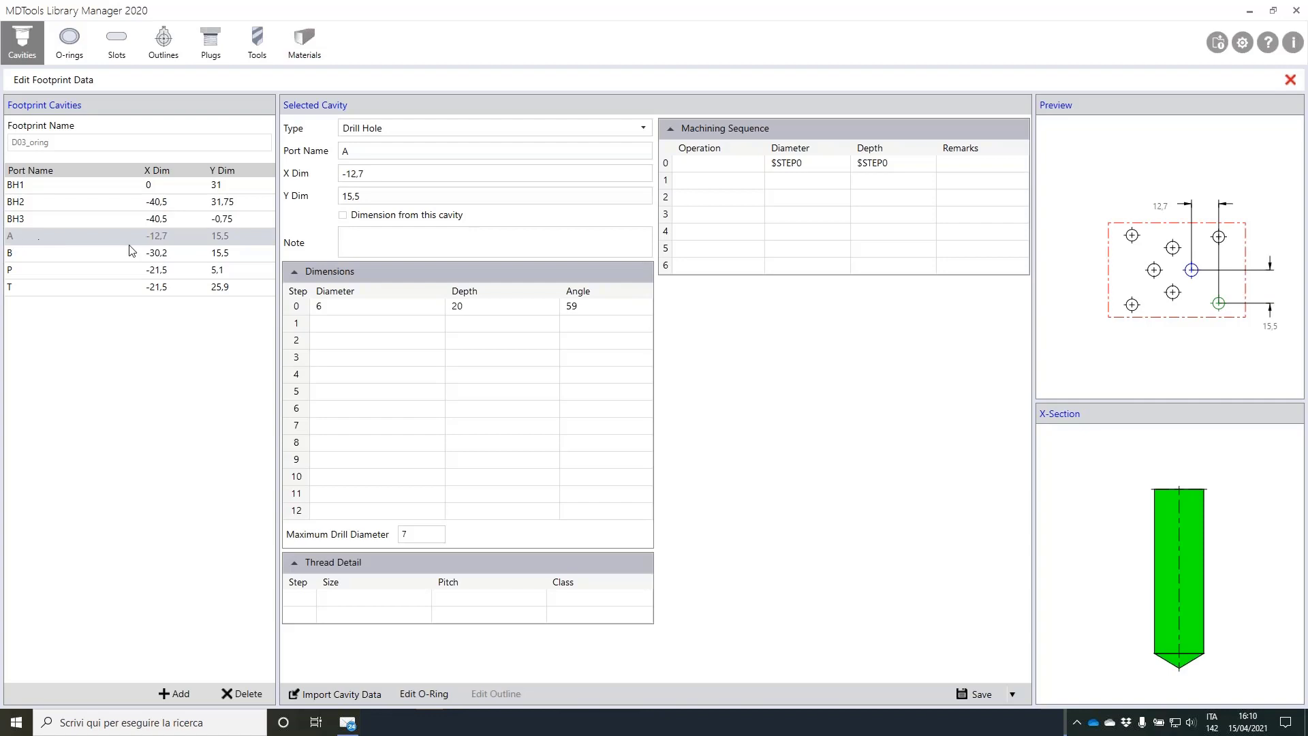
click(427, 693)
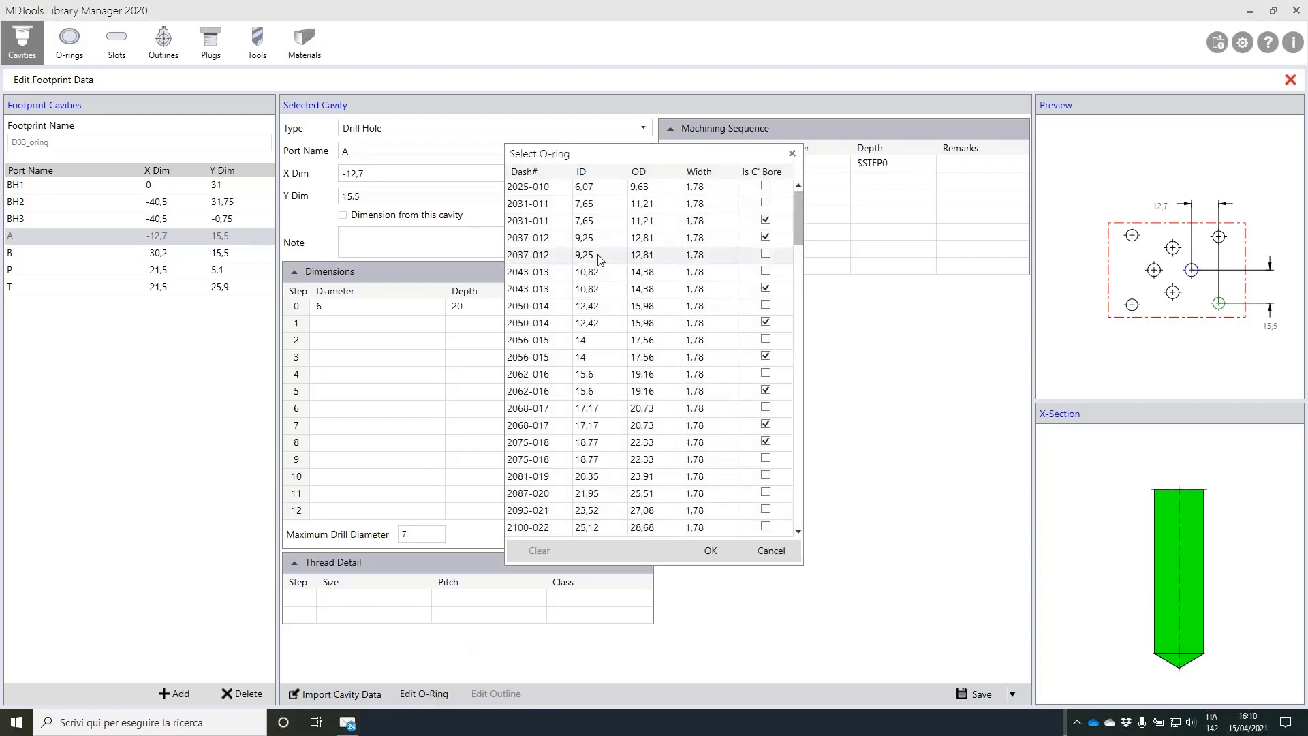
click(542, 254)
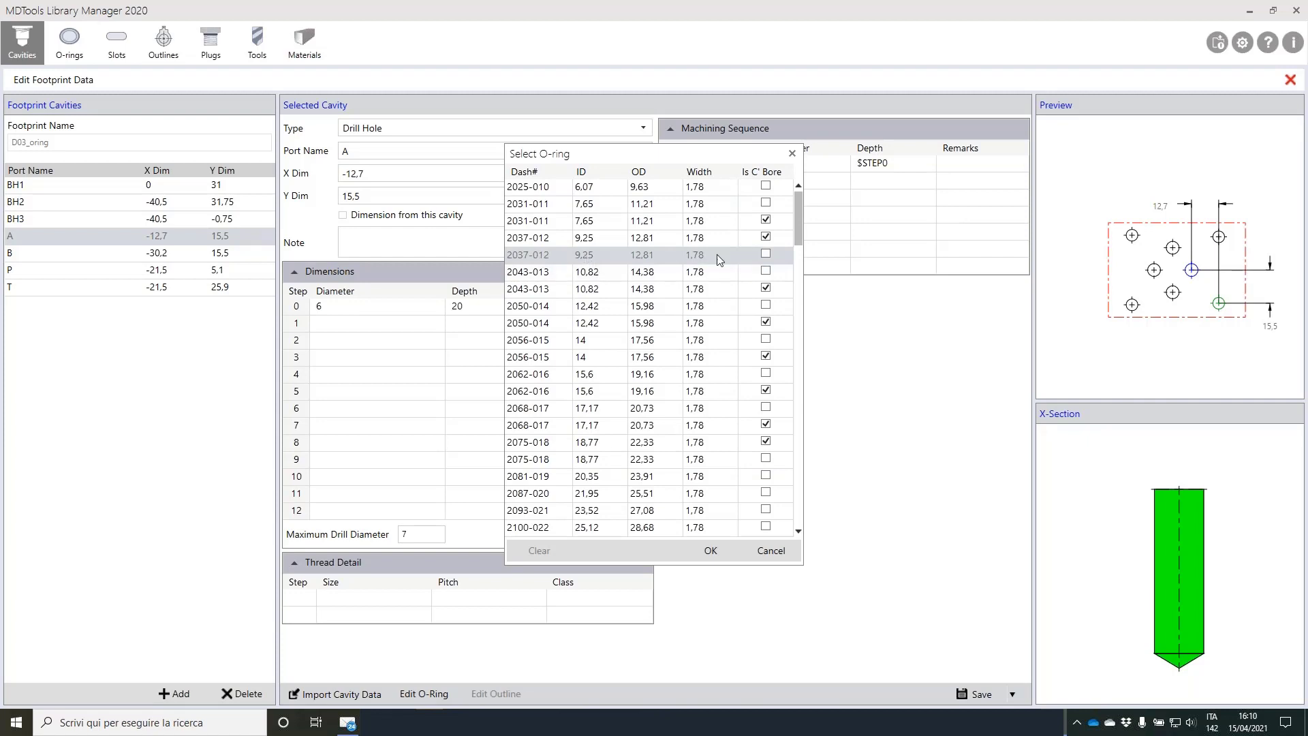
click(715, 547)
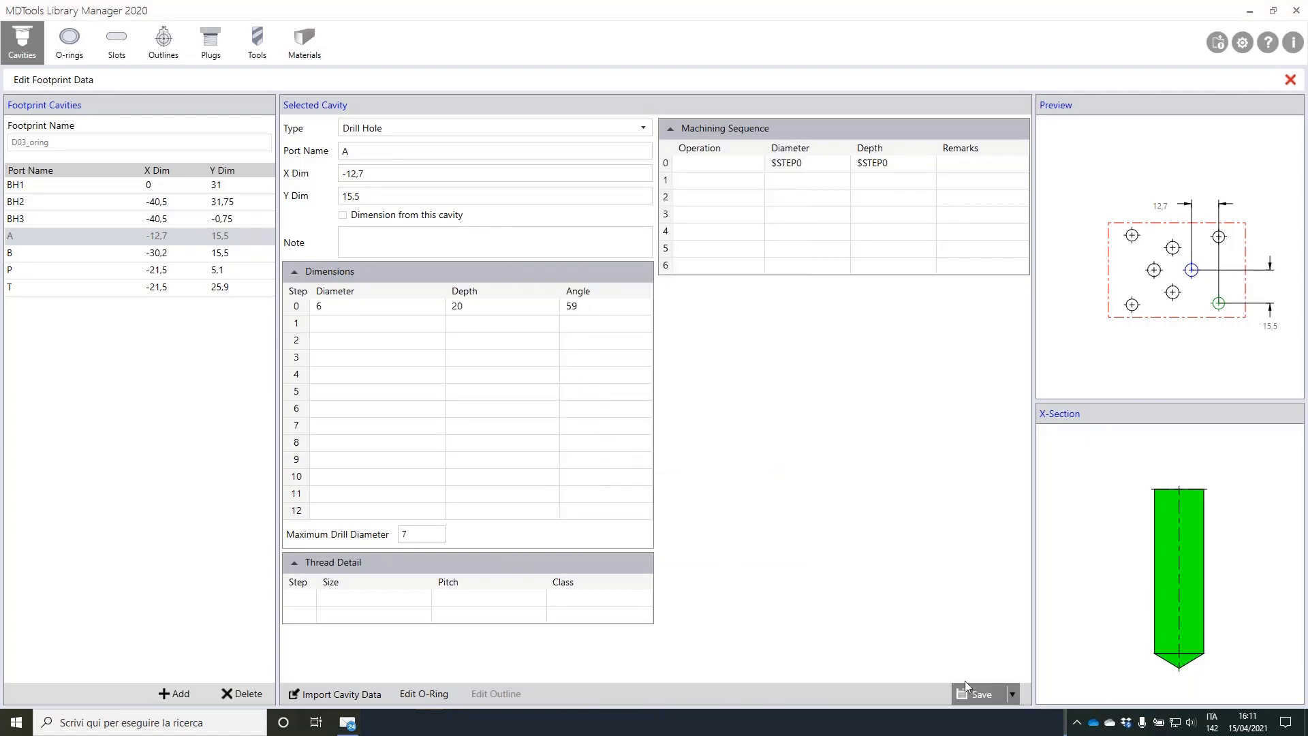
Assign the 2037-012 O-ring without counterbore to ports B, P and T.
click(41, 254)
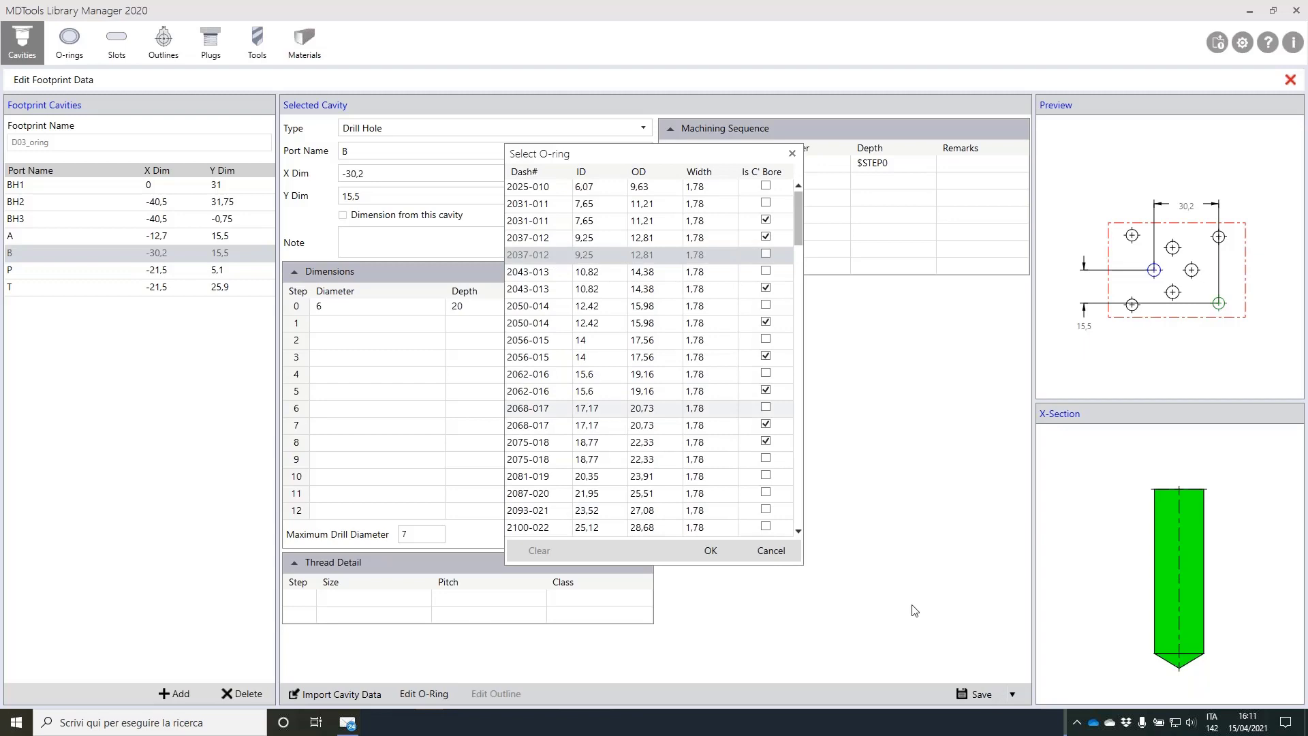
click(710, 551)
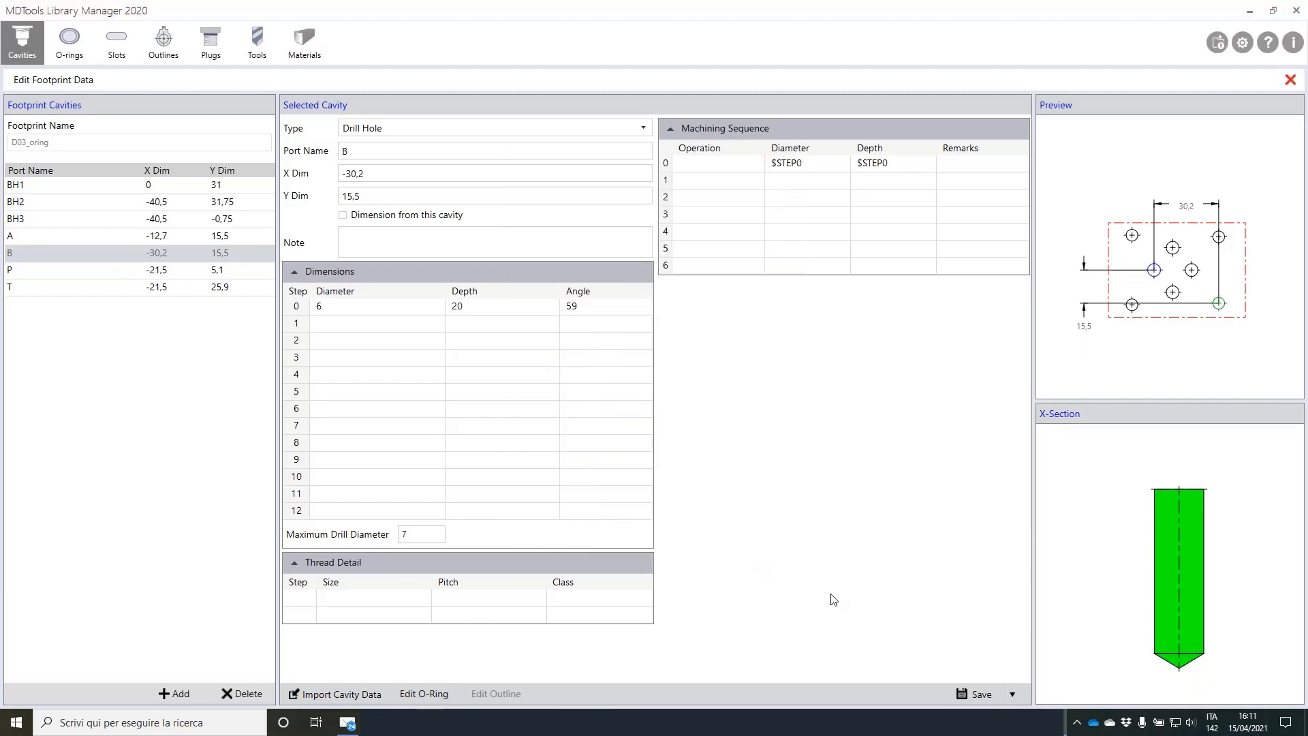
click(88, 270)
click(456, 687)
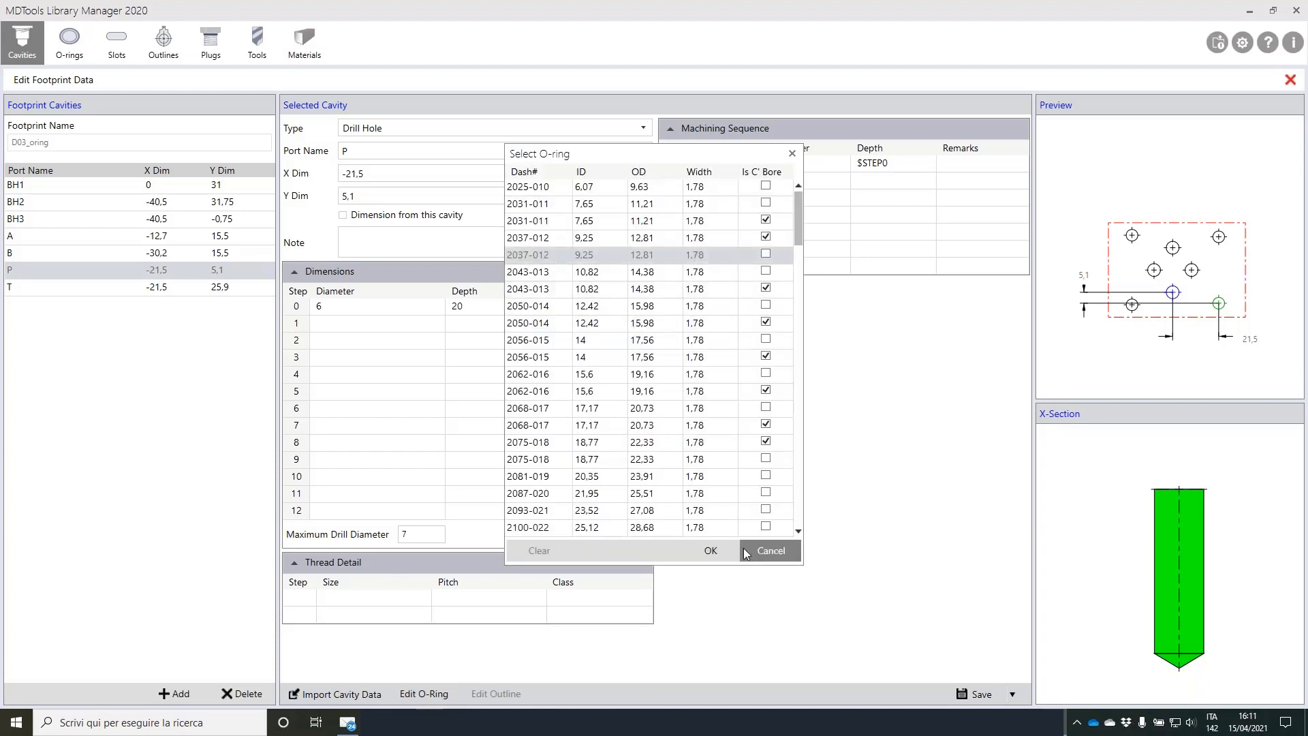
click(711, 550)
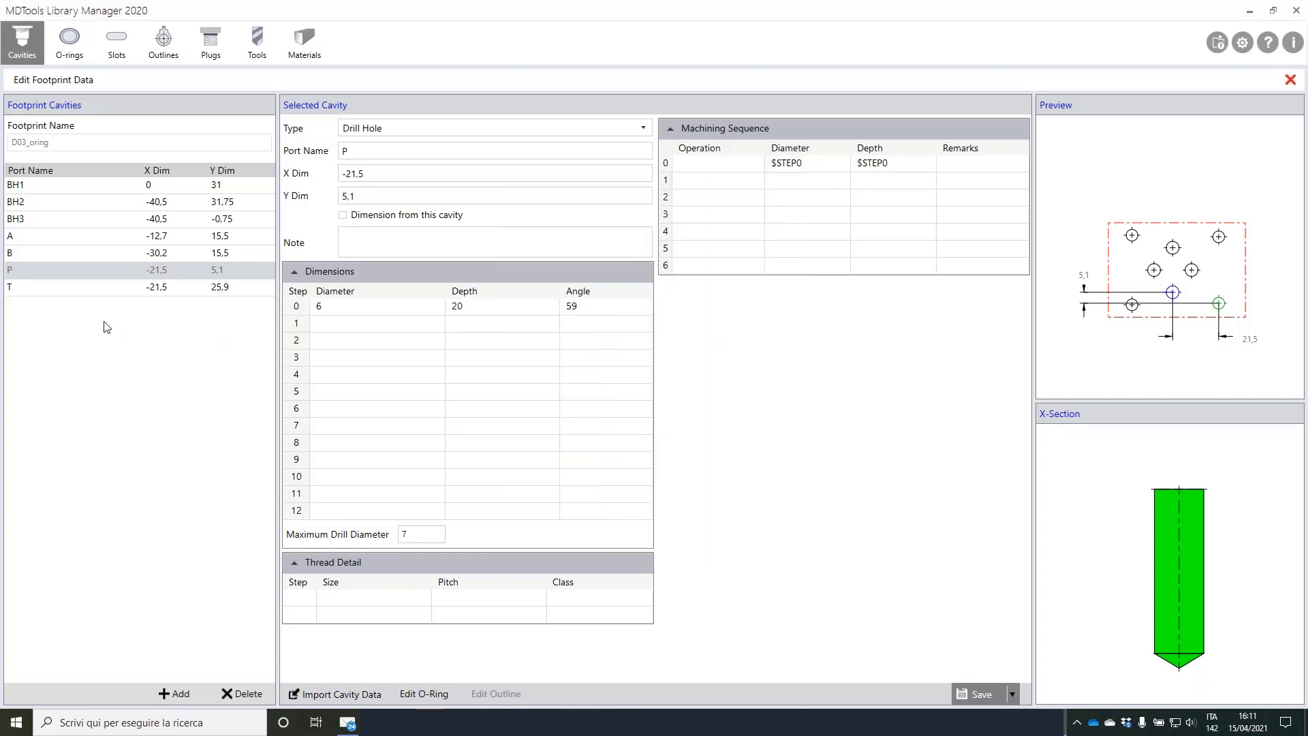
click(34, 290)
click(434, 693)
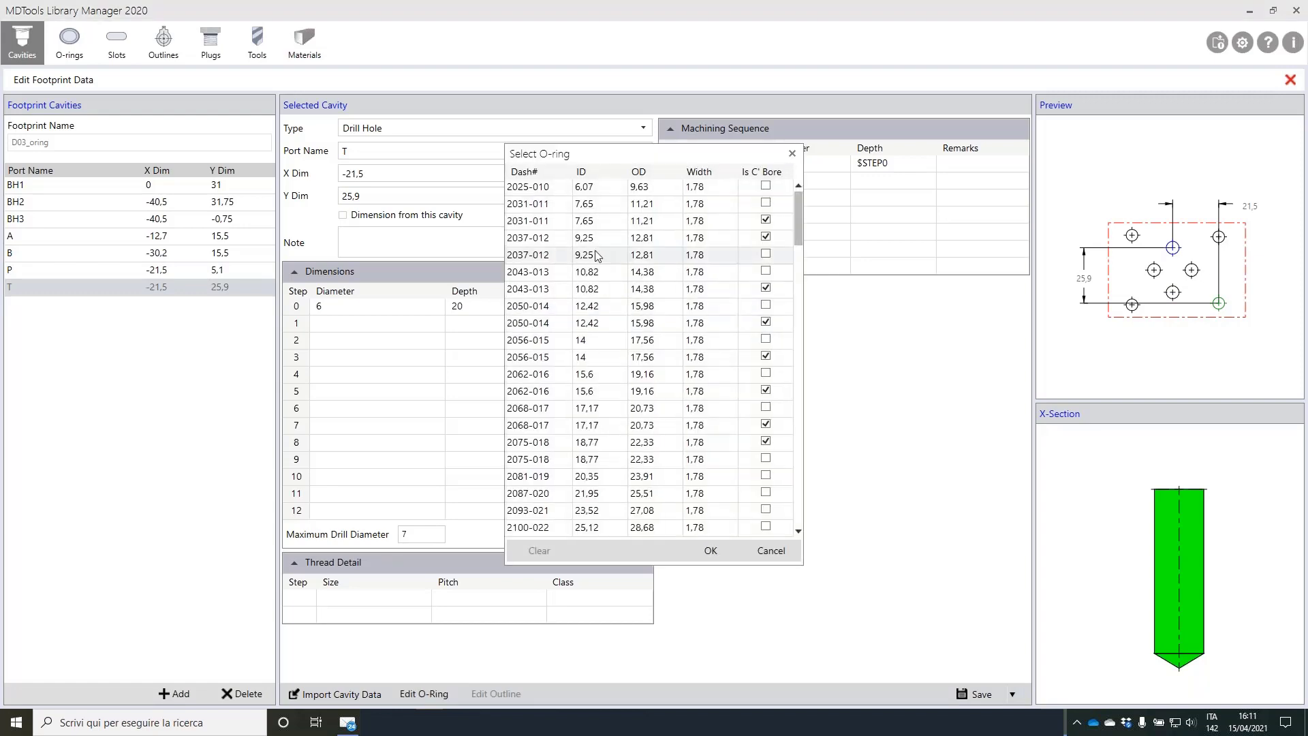
click(713, 546)
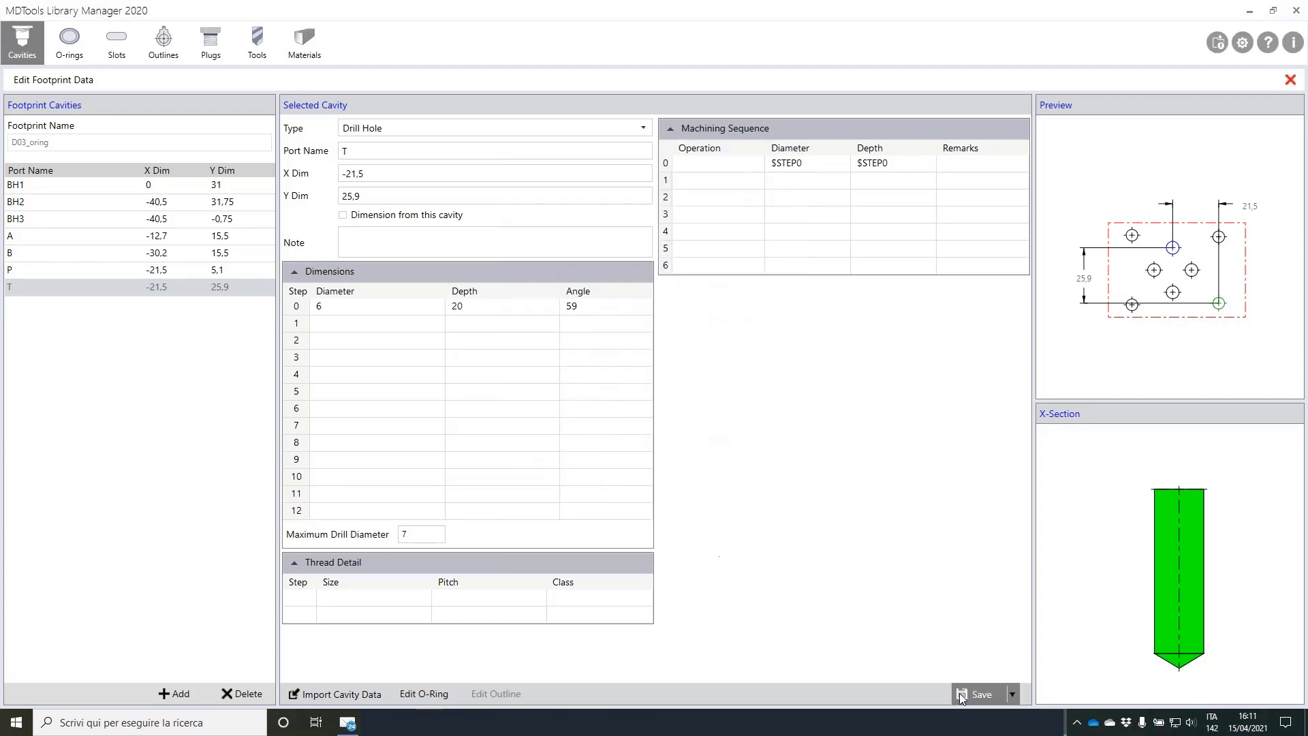
Review the data of bolt holes BH1, BH2 and BH3 and close the footprint data.
click(164, 190)
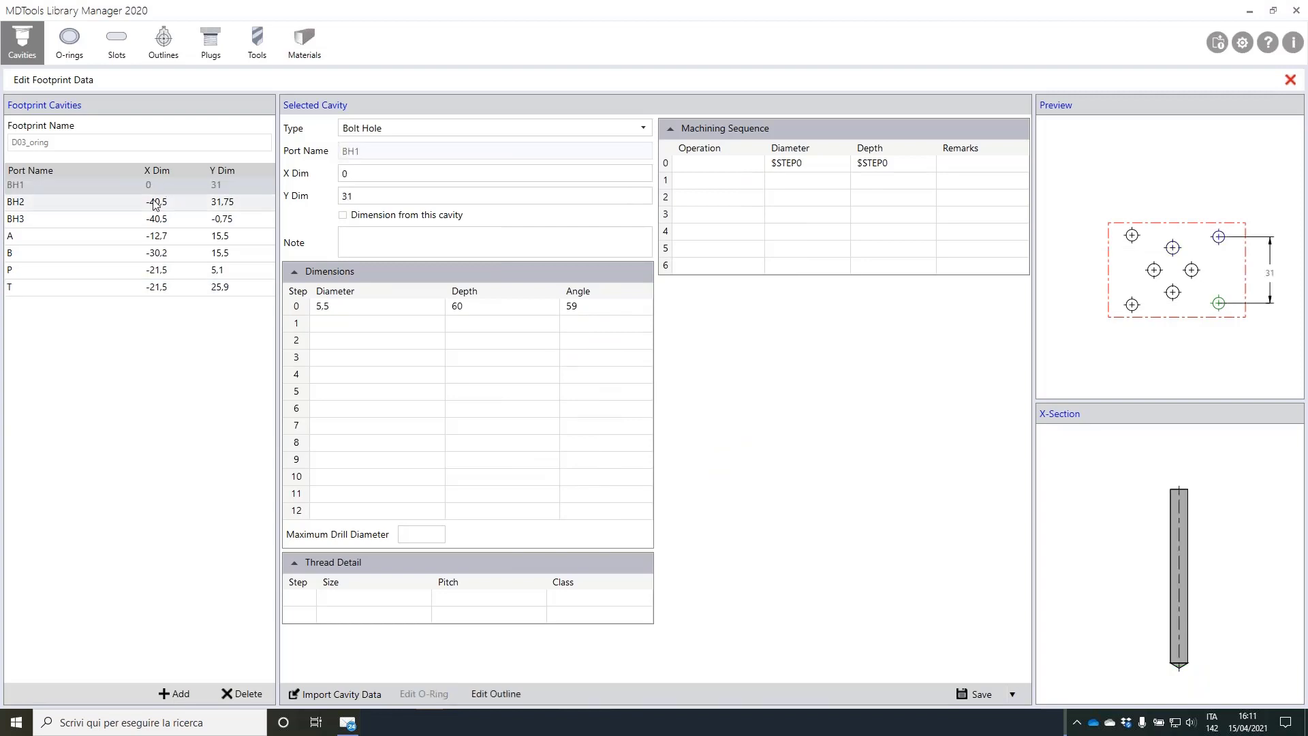
click(155, 203)
click(174, 215)
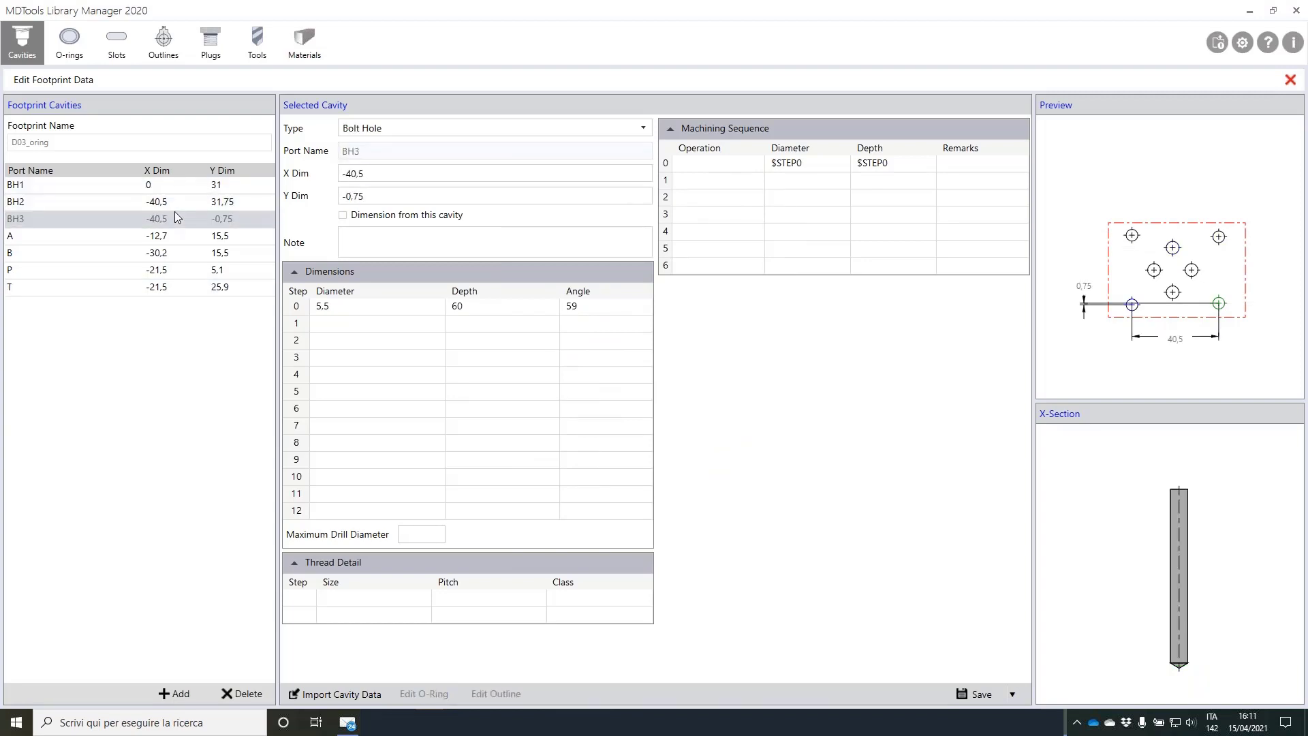
click(1290, 79)
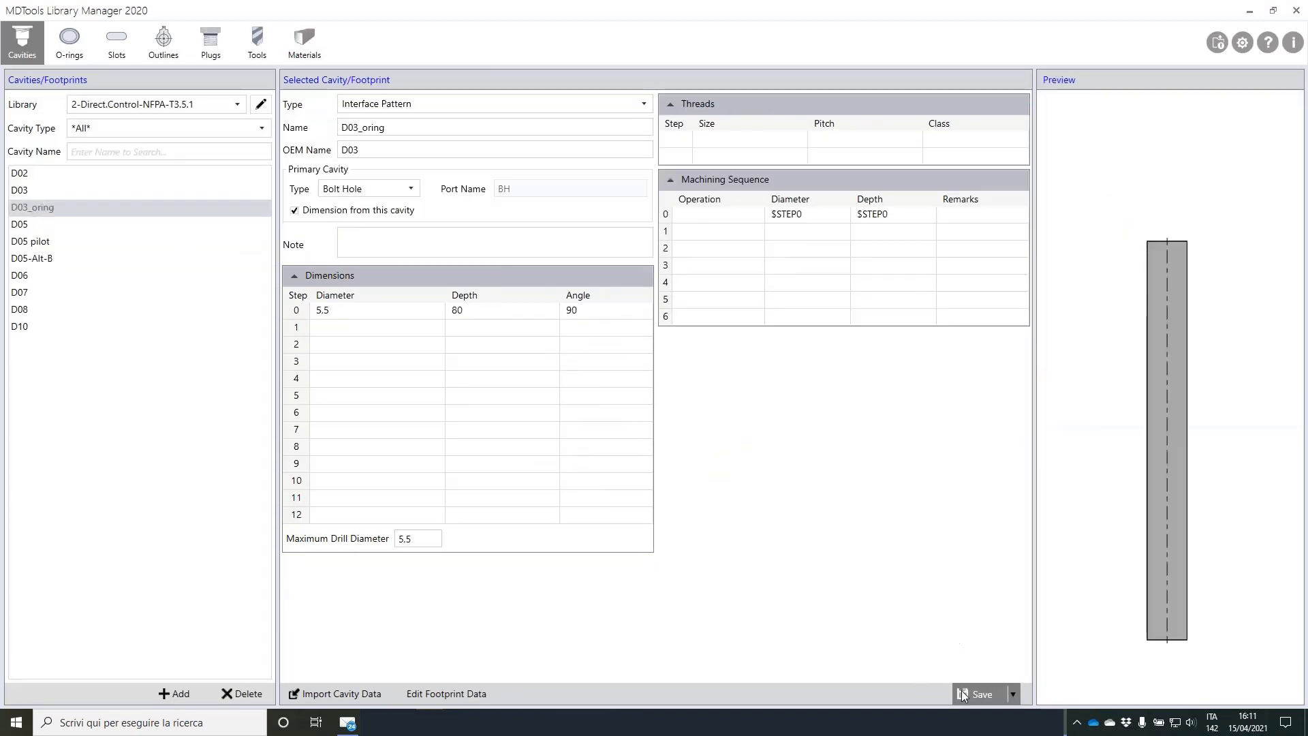
Leave the library manager and switch to the Circuit.dwg drawing in HyDraw CAD.
click(28, 173)
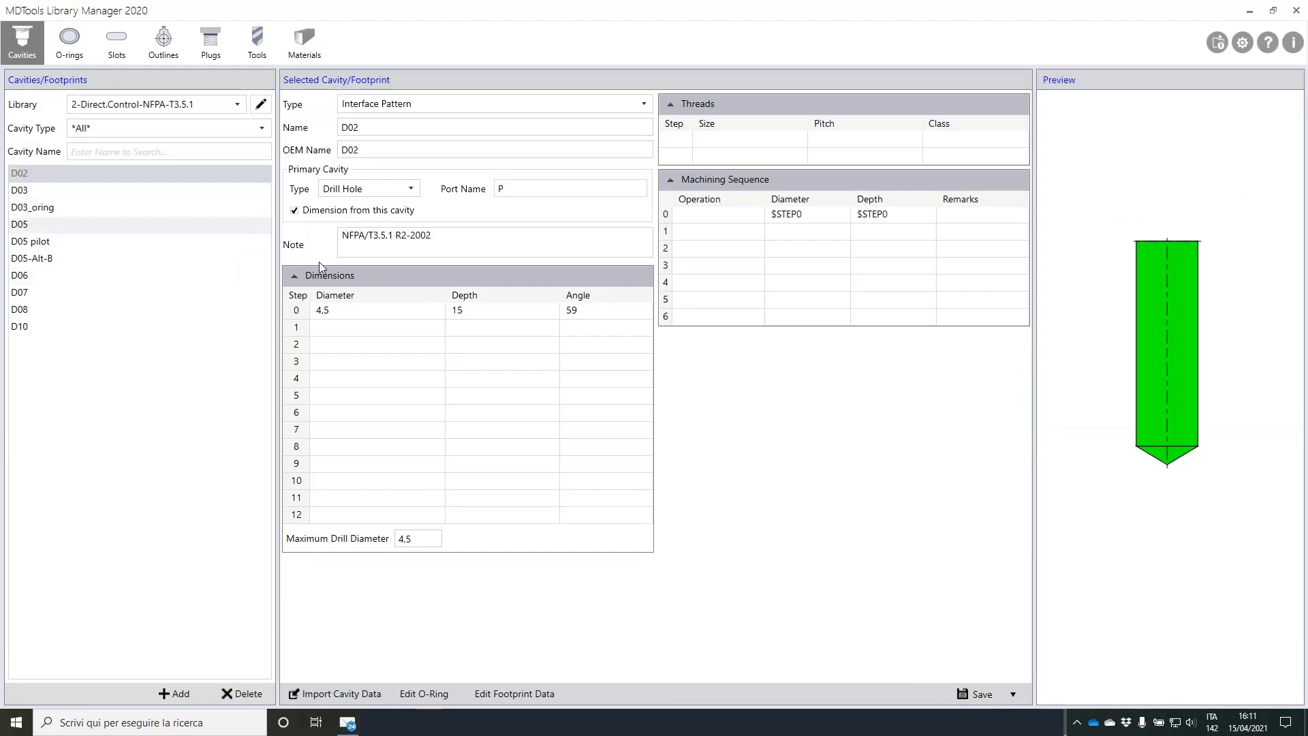
click(1252, 12)
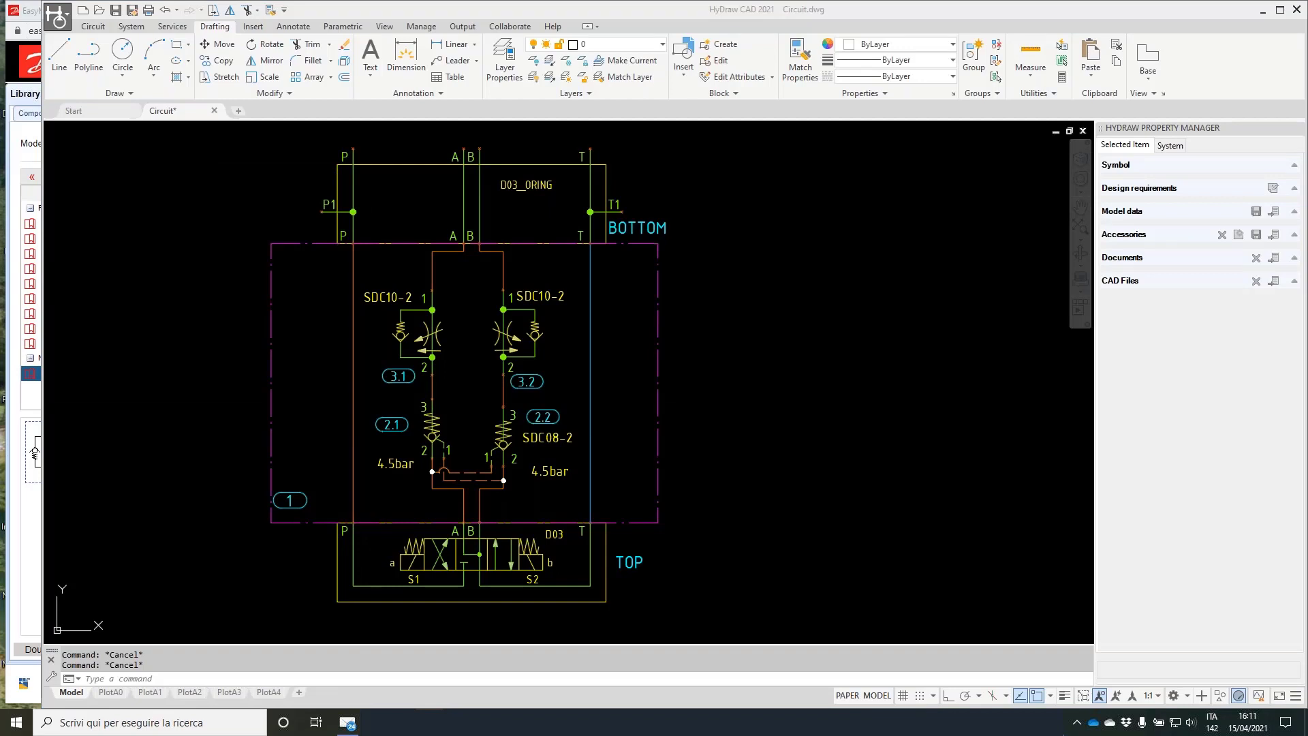
mouse_move(682, 178)
mouse_down()
mouse_move(793, 167)
mouse_move(654, 180)
mouse_up()
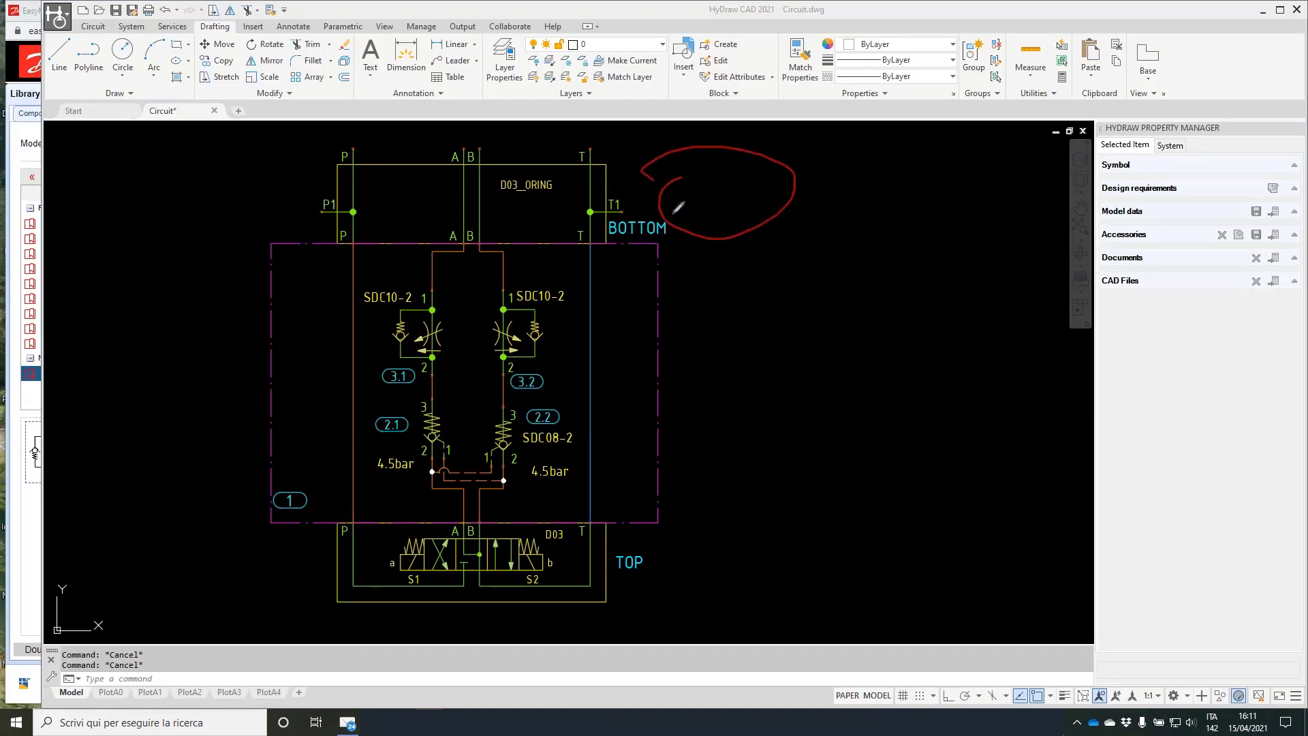
drag(621, 527, 782, 524)
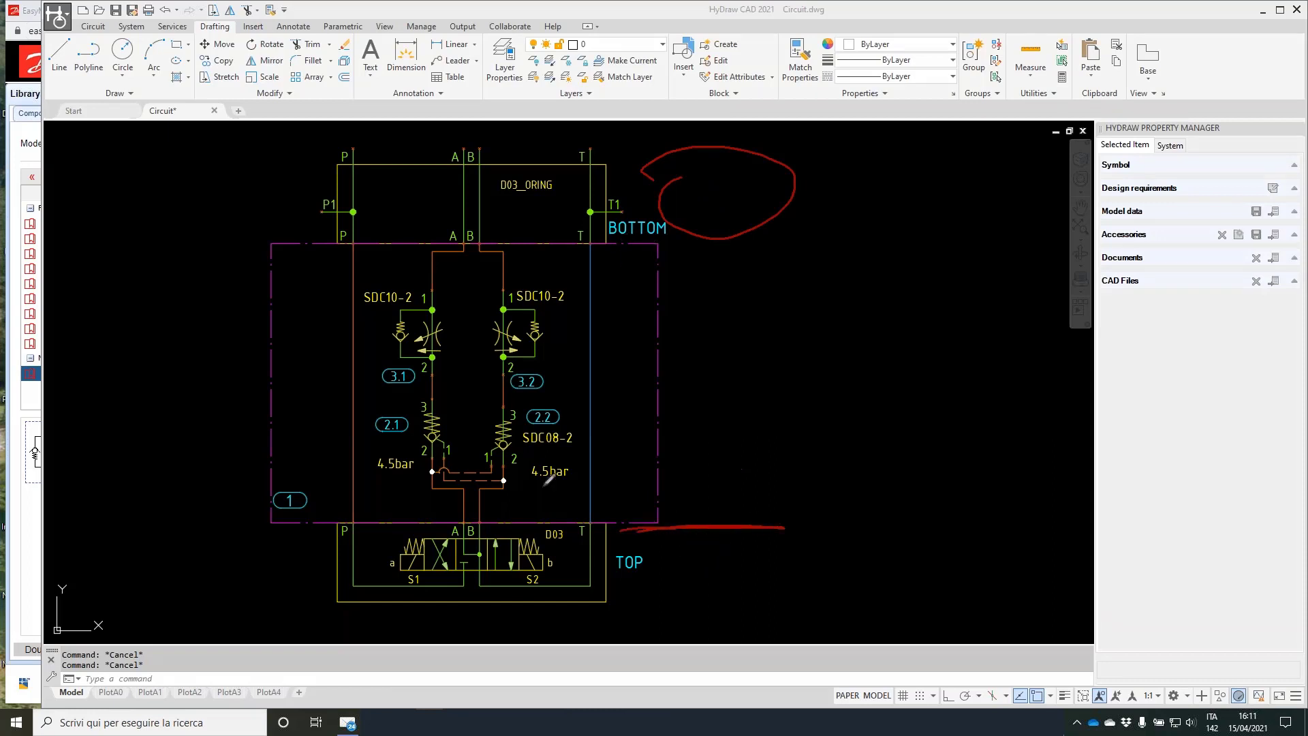
mouse_move(352, 244)
mouse_down()
mouse_move(346, 524)
mouse_move(360, 227)
mouse_up()
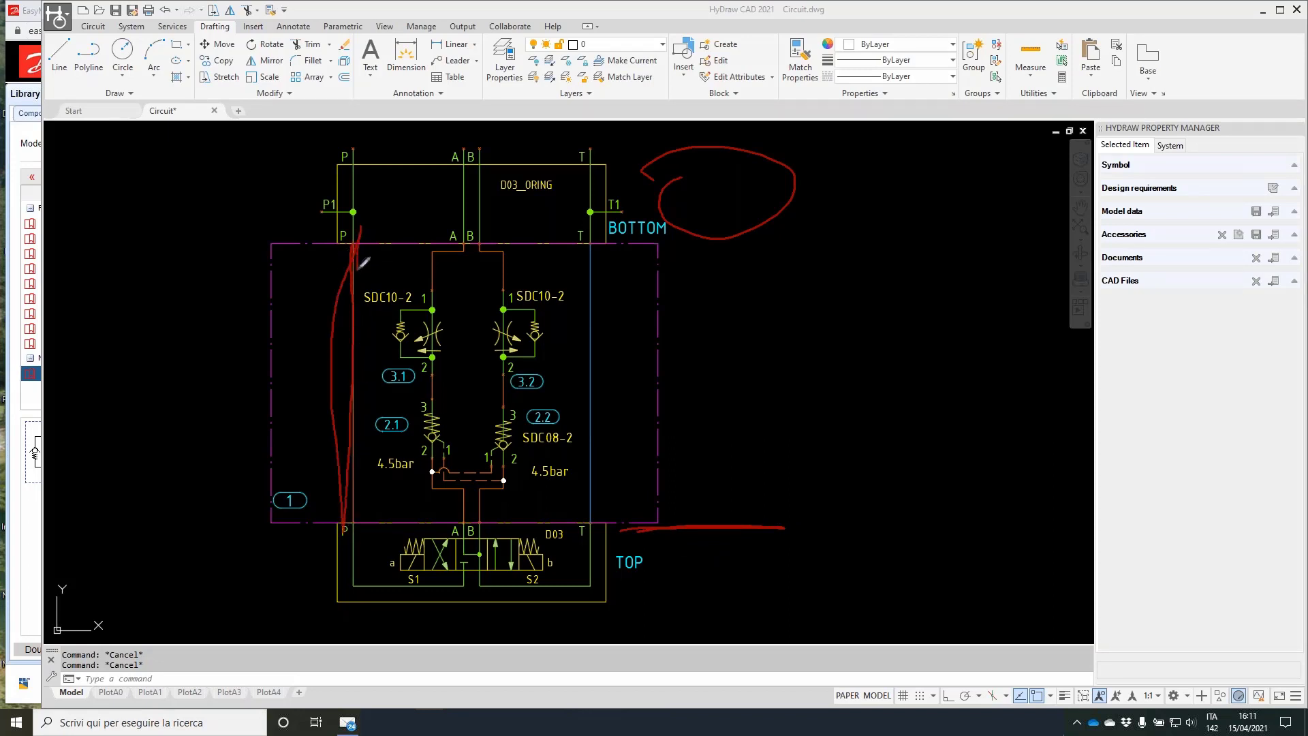
mouse_move(598, 242)
mouse_down()
mouse_move(594, 537)
mouse_move(593, 228)
mouse_move(601, 497)
mouse_up()
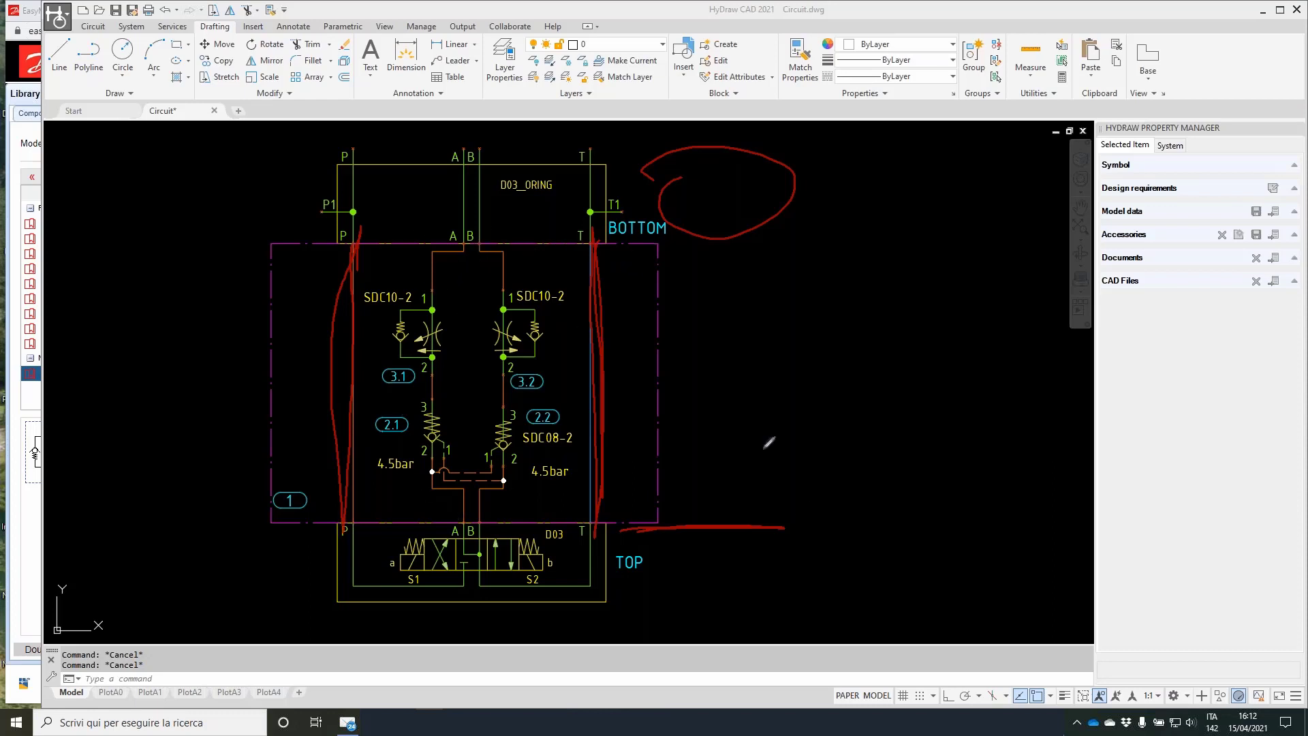
Switch to Autodesk Inventor and start a new MDTools manifold block with a length of 100 mm.
key(alt+Tab)
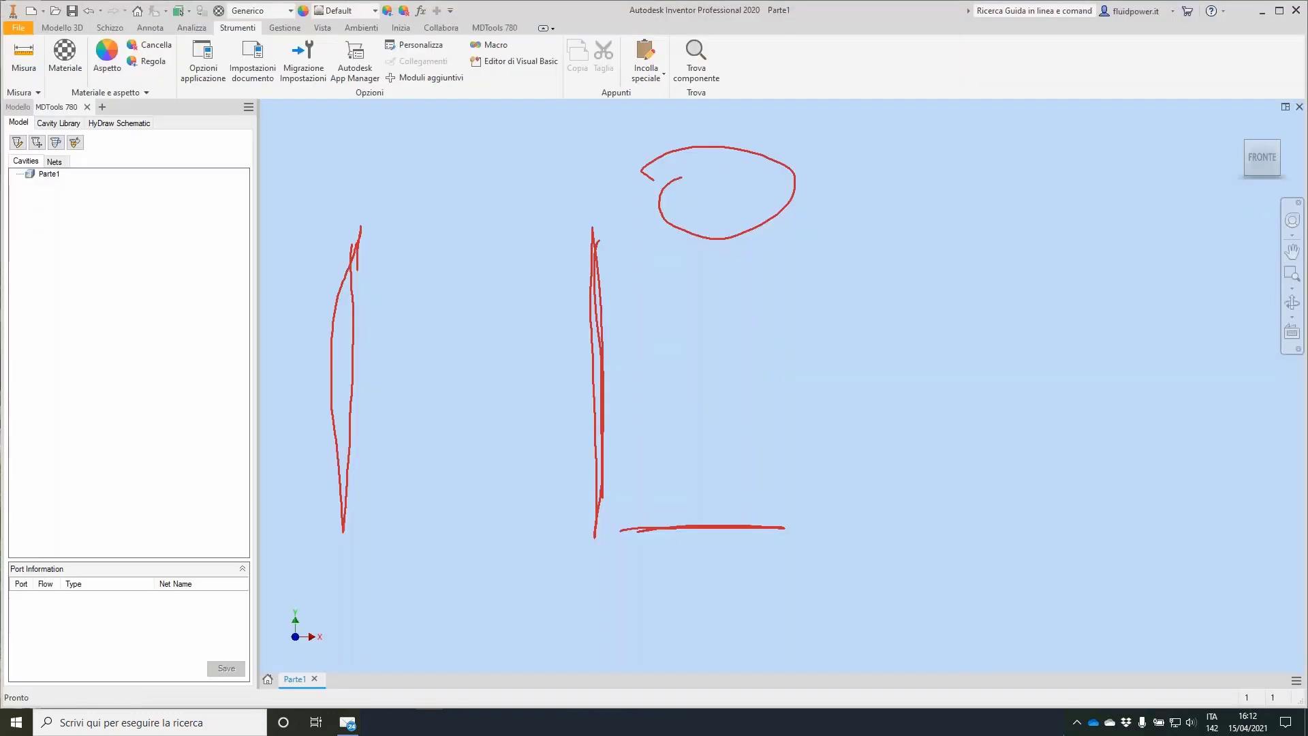
click(495, 28)
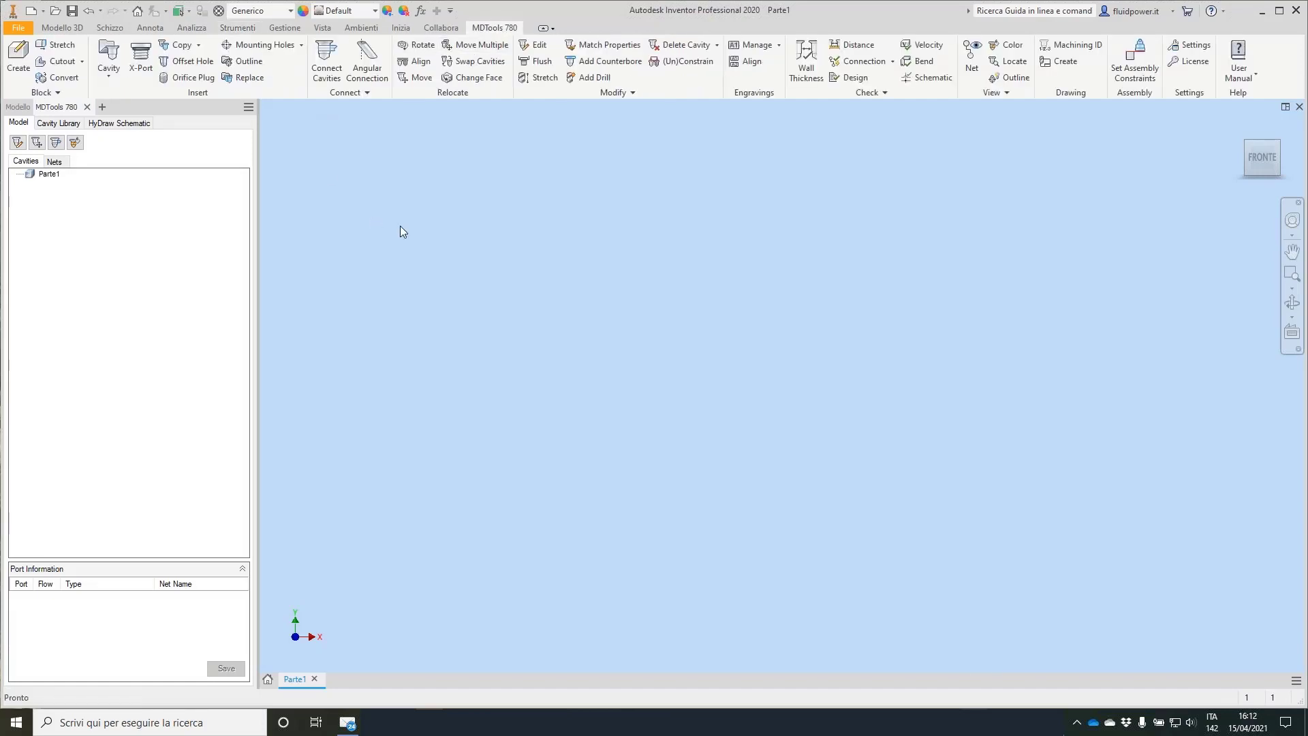
click(10, 53)
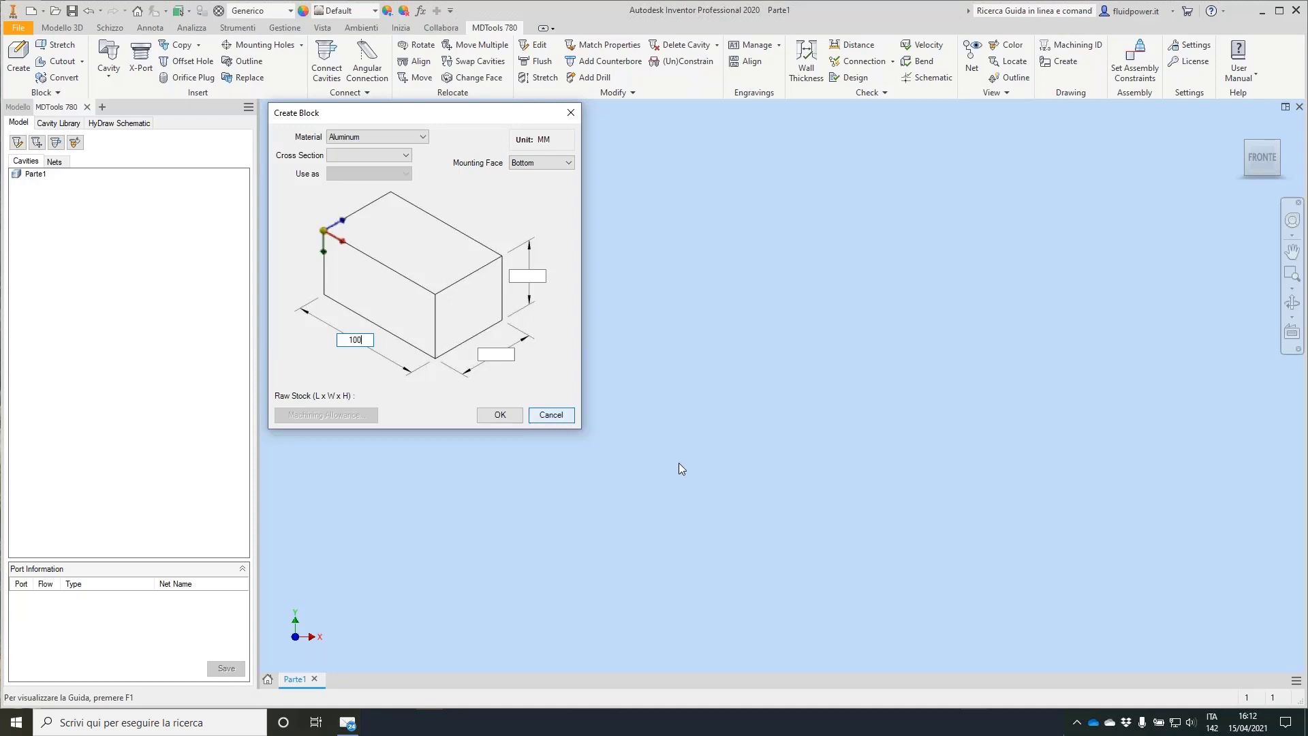
Check the overall length dimension of the opposed cavity layout in HyDraw's Circuit.dwg and return to Inventor.
key(alt+Tab)
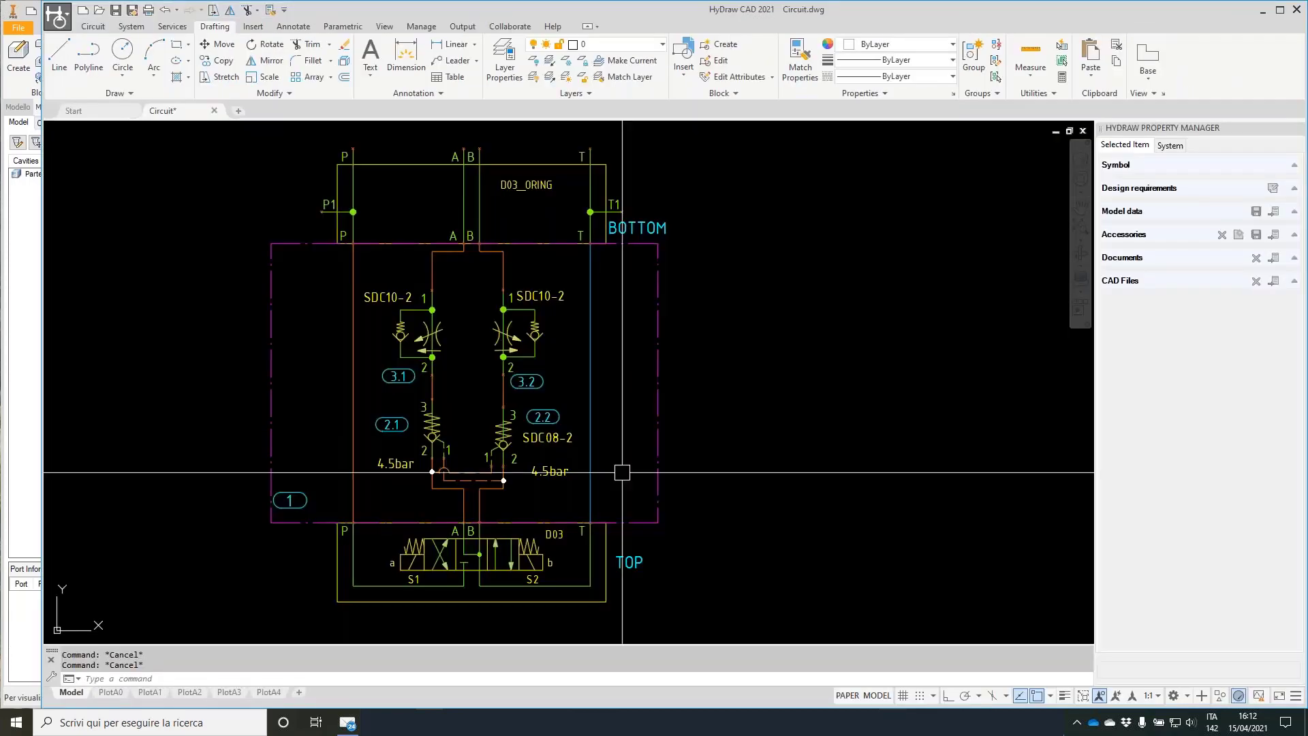
scroll(298, 359, down, 4)
middle_drag(300, 358, 688, 420)
scroll(622, 335, up, 2)
scroll(453, 254, up, 4)
middle_drag(307, 283, 590, 270)
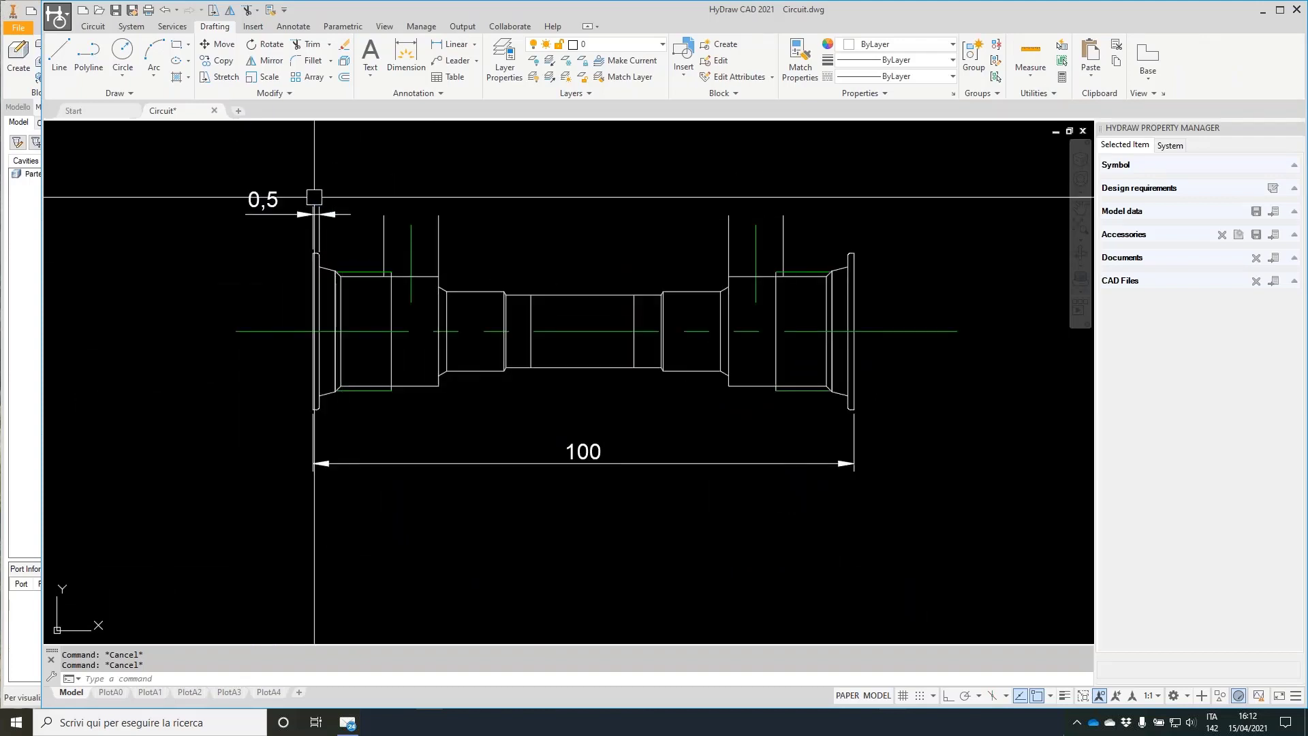
click(1262, 11)
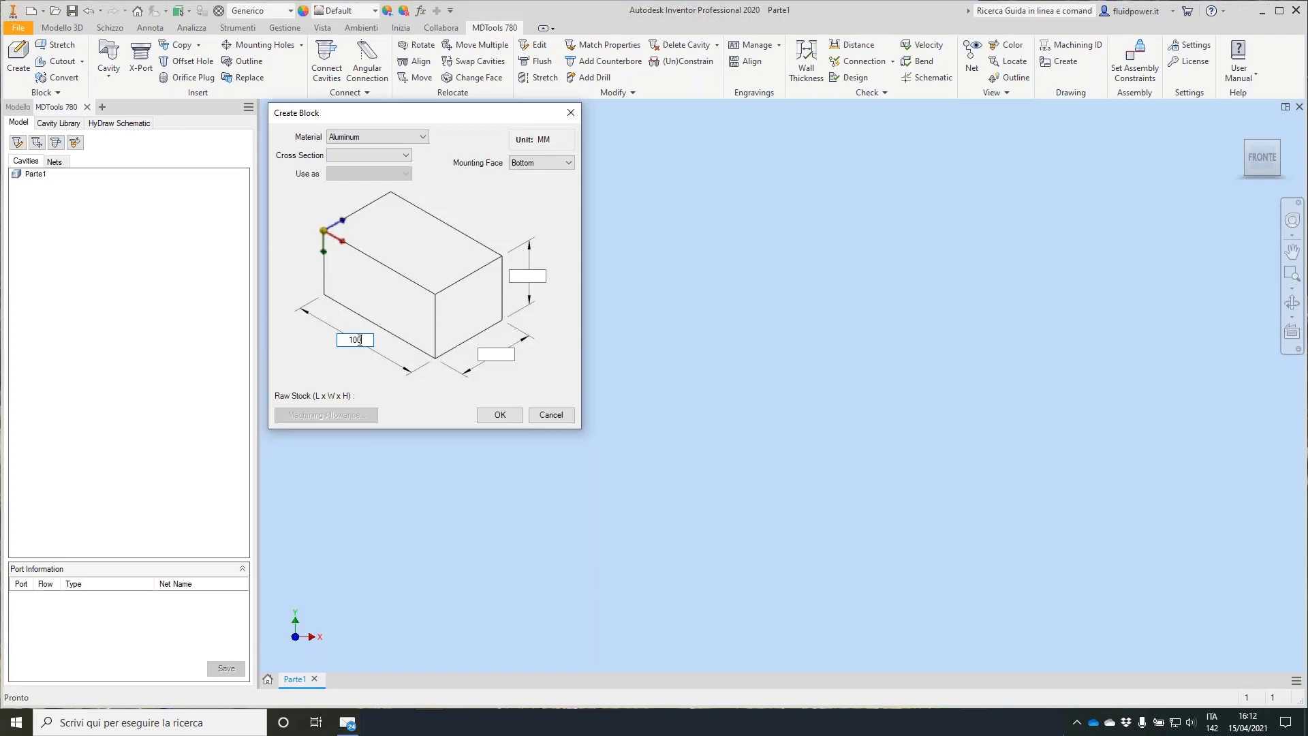
Set the block's width to 48 mm and height to 50 mm, and create the block.
click(496, 353)
text(48)
click(536, 278)
text(5)
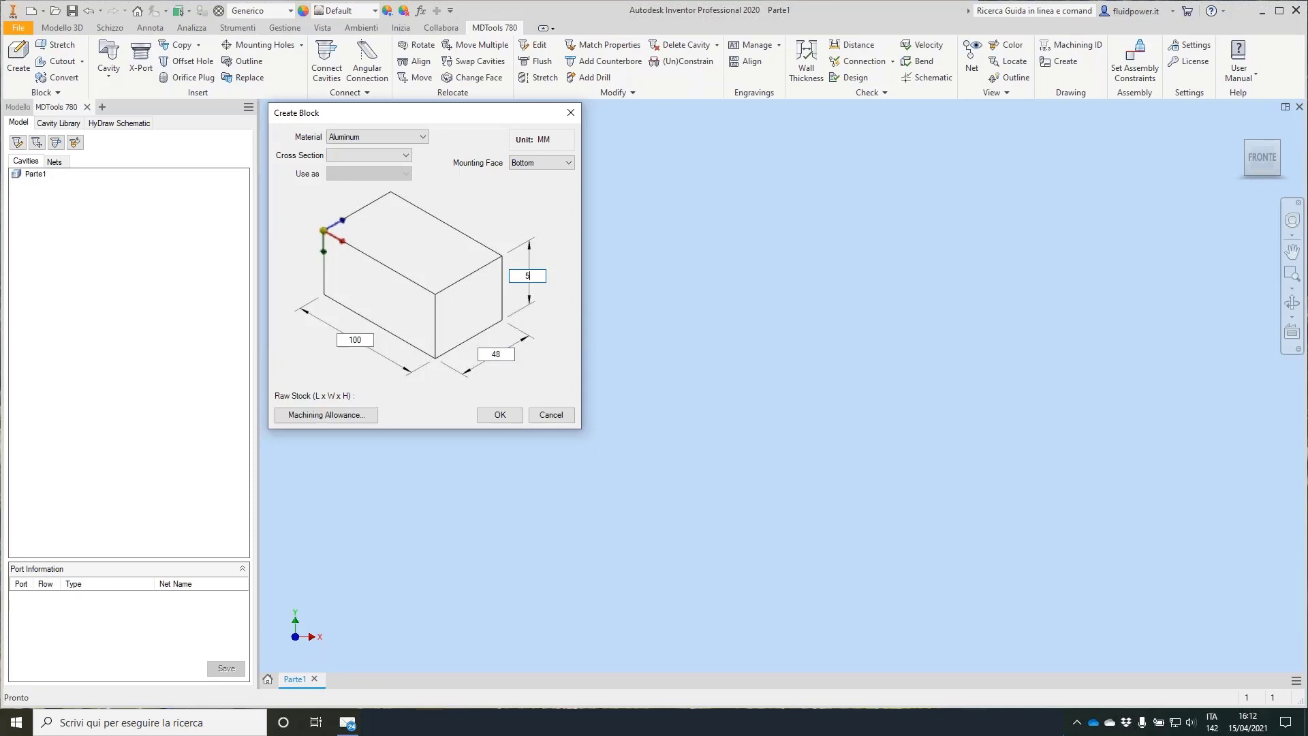
text(0)
key(Return)
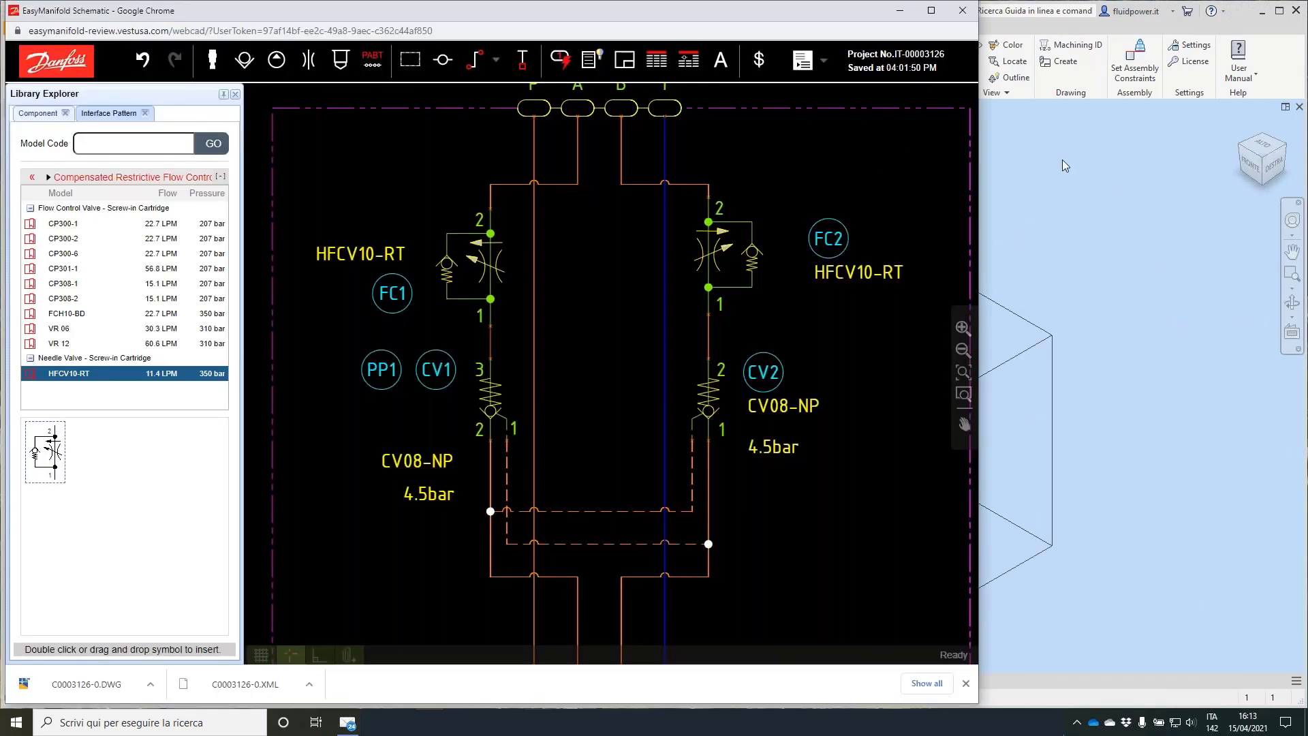
click(1062, 160)
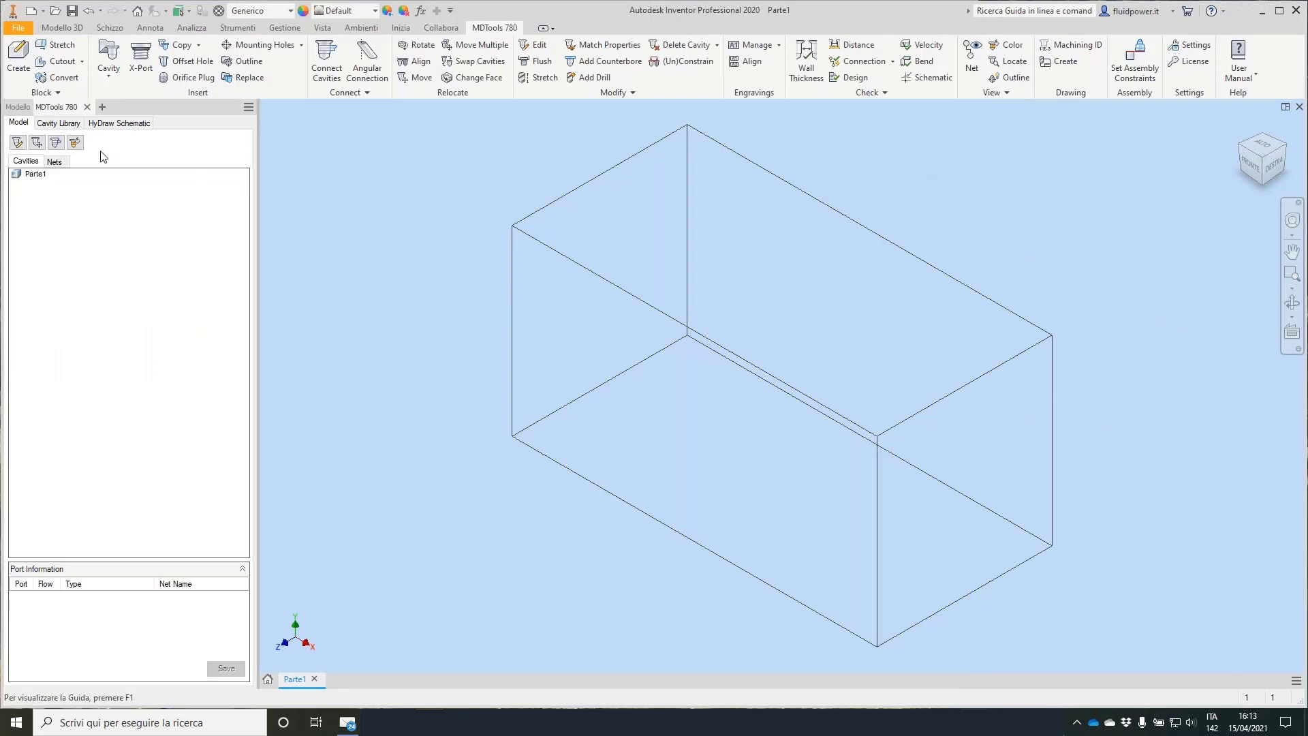
Open the cavity library and search all libraries for d03_or.
click(58, 124)
click(50, 185)
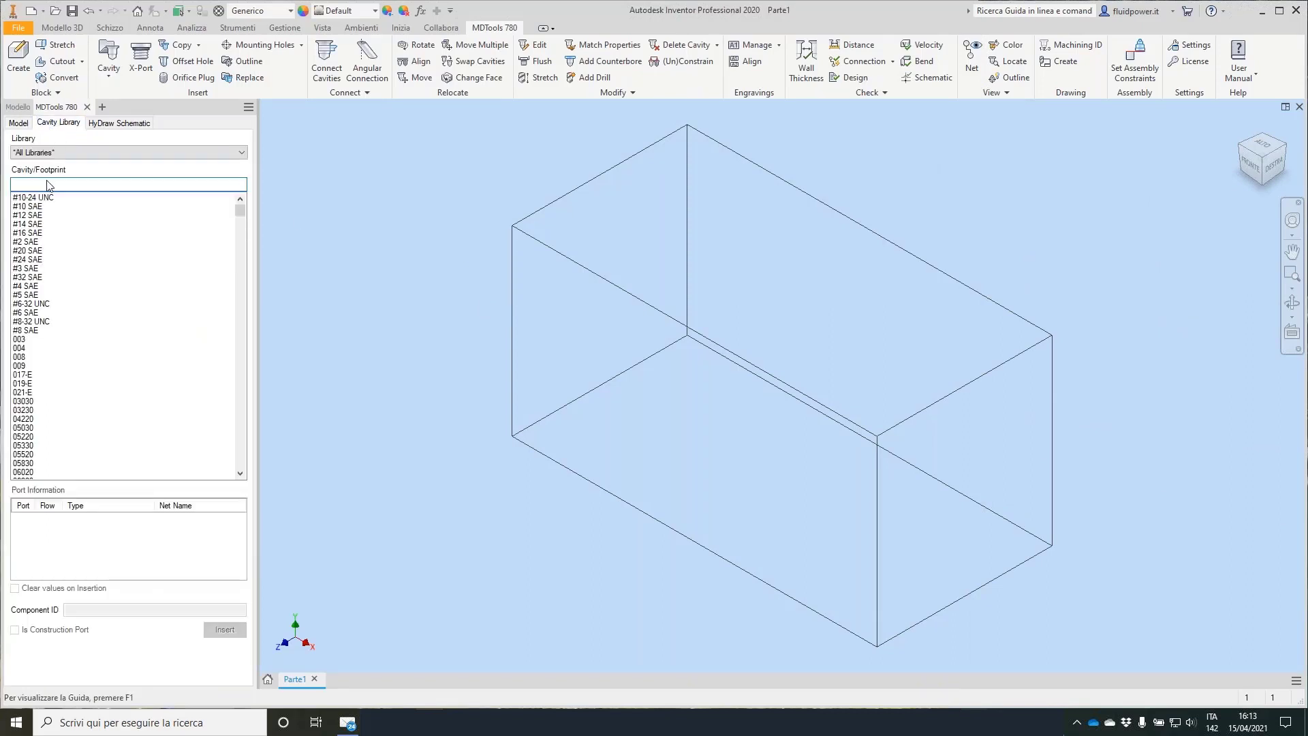
text(d03_or)
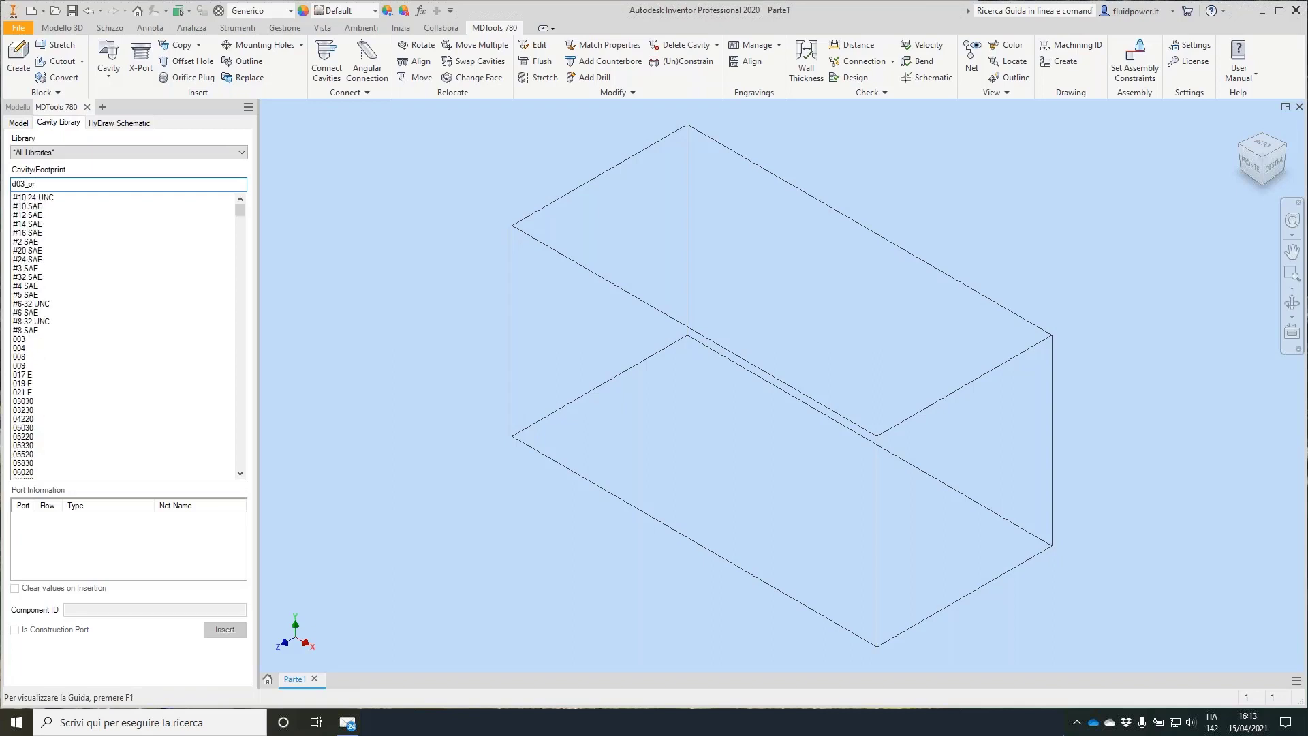
key(Return)
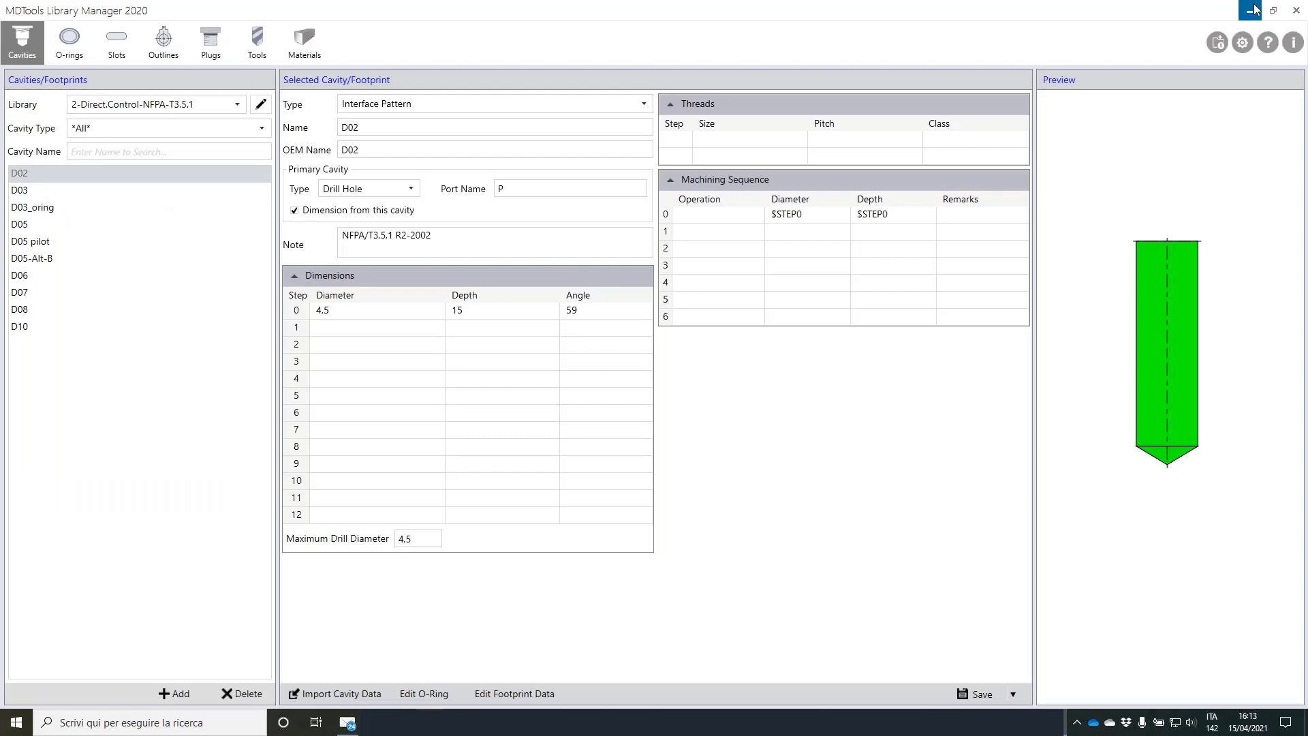
Leave the library manager and select the D03_oring footprint from the 2-Direct.Control-NFPA-T3.5.1 library.
click(1256, 10)
click(128, 152)
scroll(152, 239, down, 2)
scroll(136, 245, down, 1)
click(105, 253)
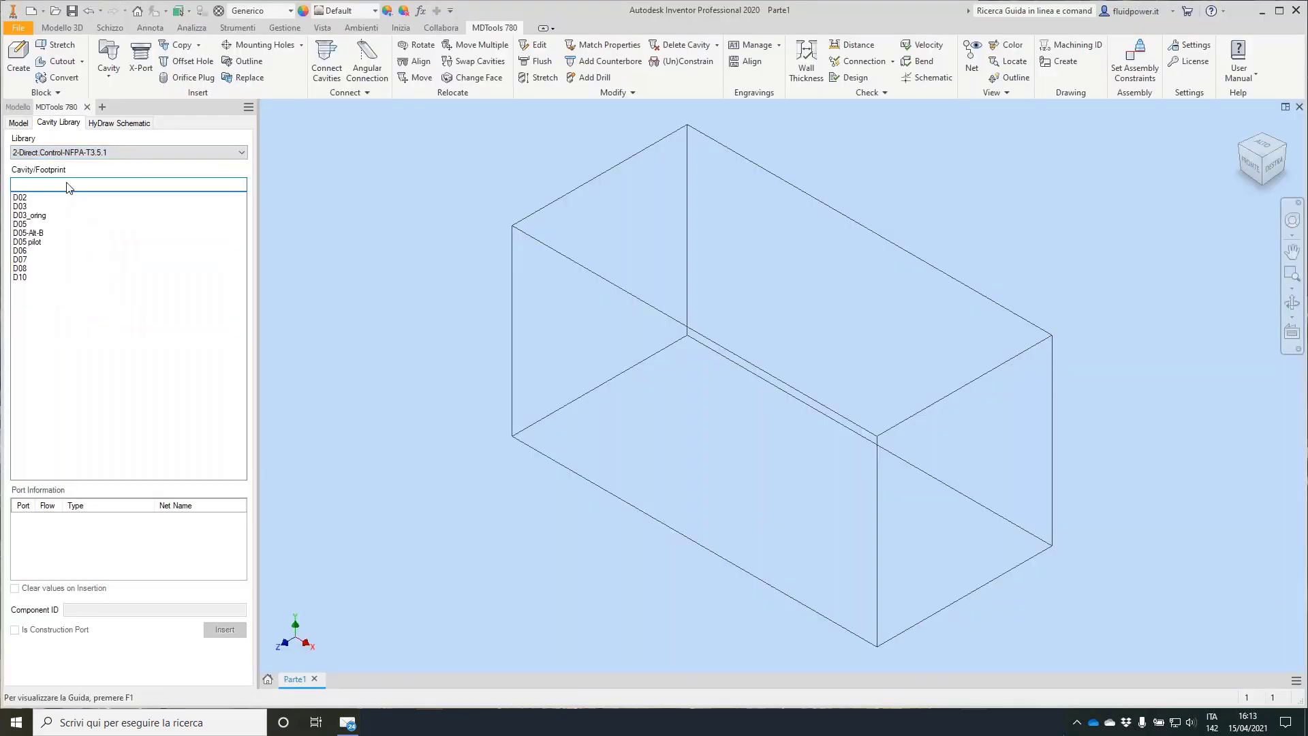
click(52, 215)
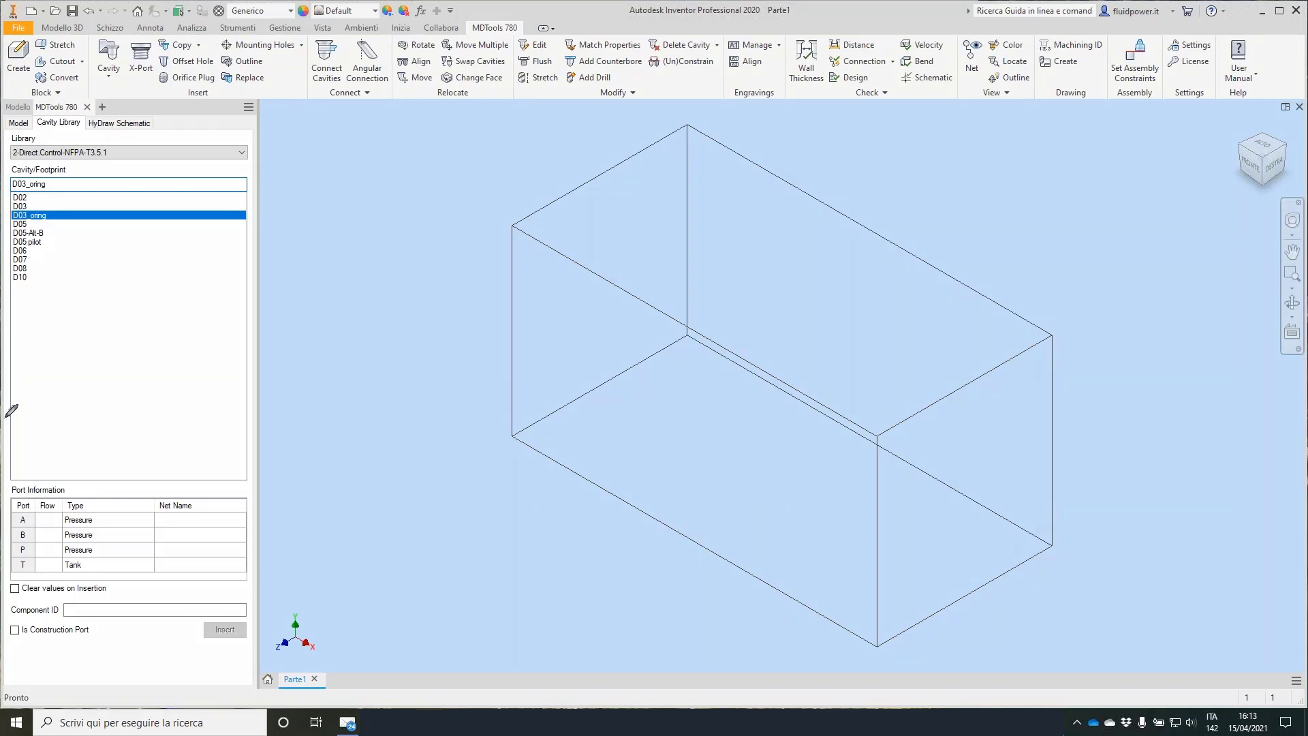
mouse_move(8, 468)
mouse_down()
mouse_move(10, 578)
mouse_move(85, 596)
mouse_move(292, 477)
mouse_move(4, 443)
mouse_up()
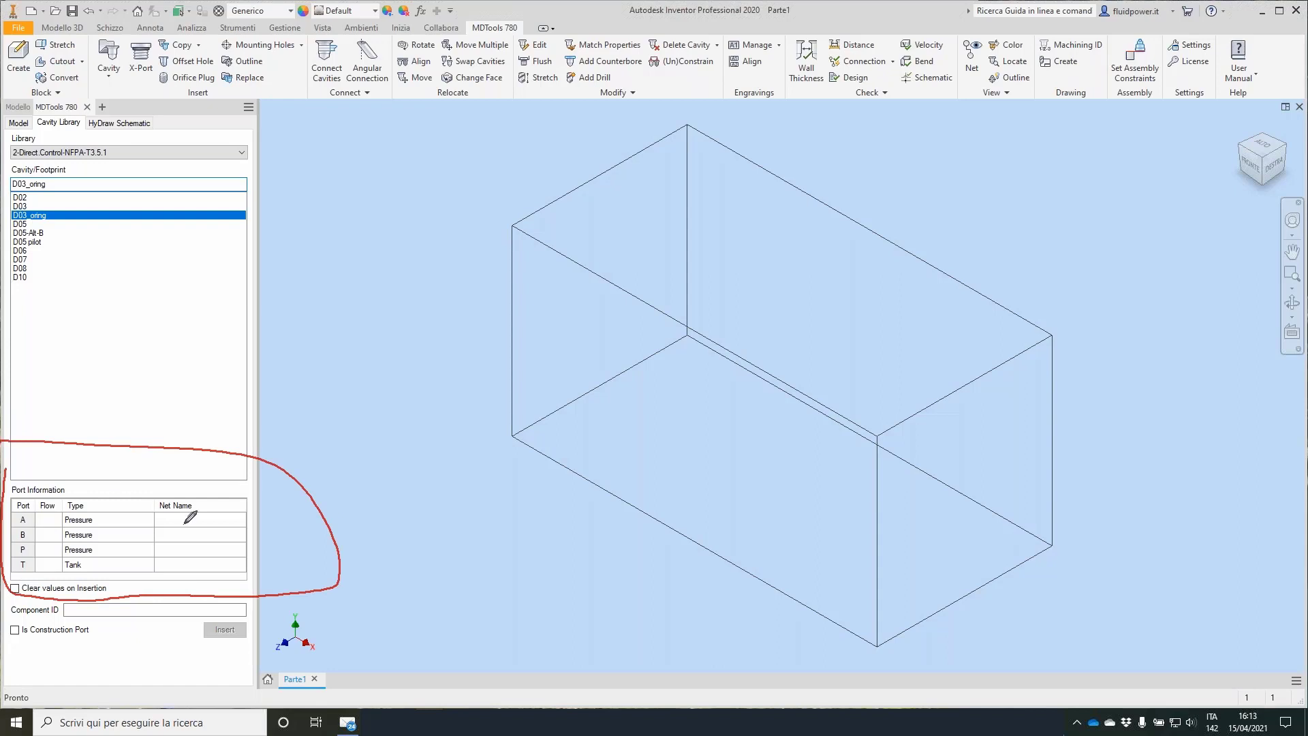
mouse_move(146, 482)
mouse_down()
mouse_move(145, 586)
mouse_move(154, 485)
mouse_up()
Switch to Circuit.dwg in HyDraw CAD and examine the lines connecting the BOTTOM and TOP footprints to the valves.
mouse_move(906, 719)
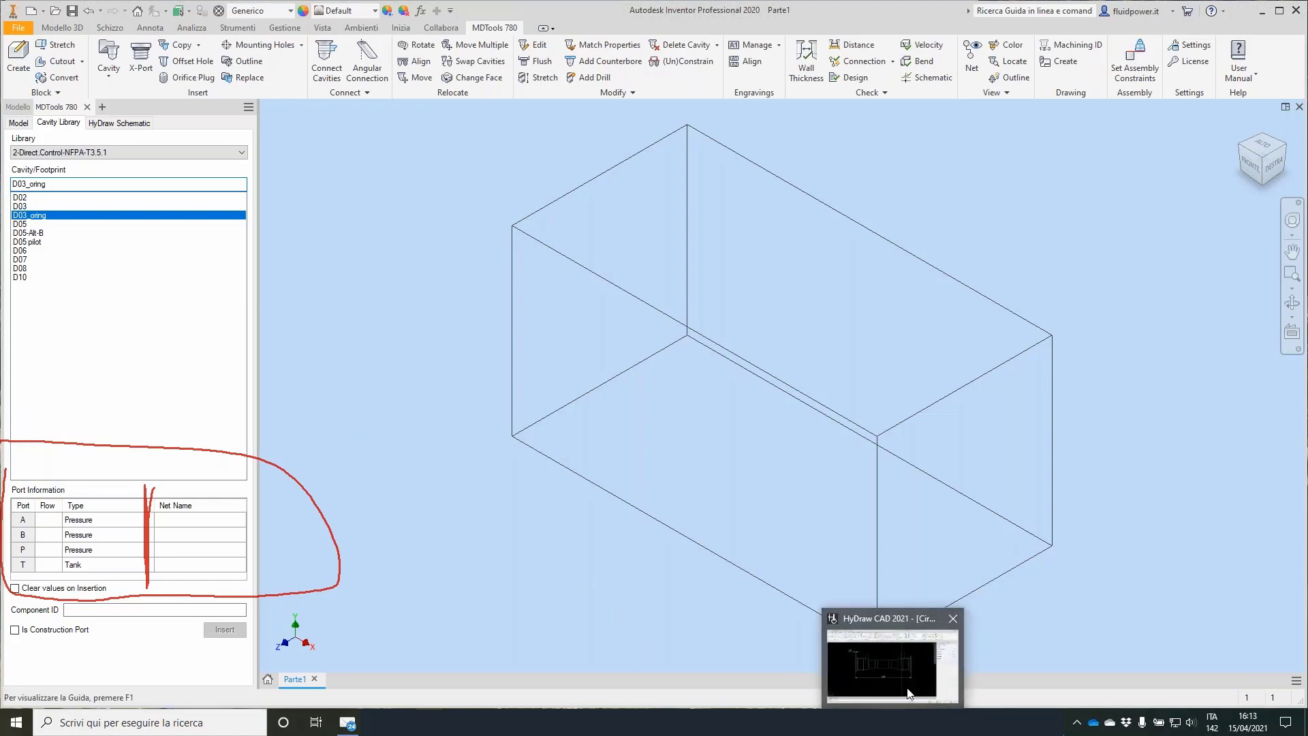
click(909, 692)
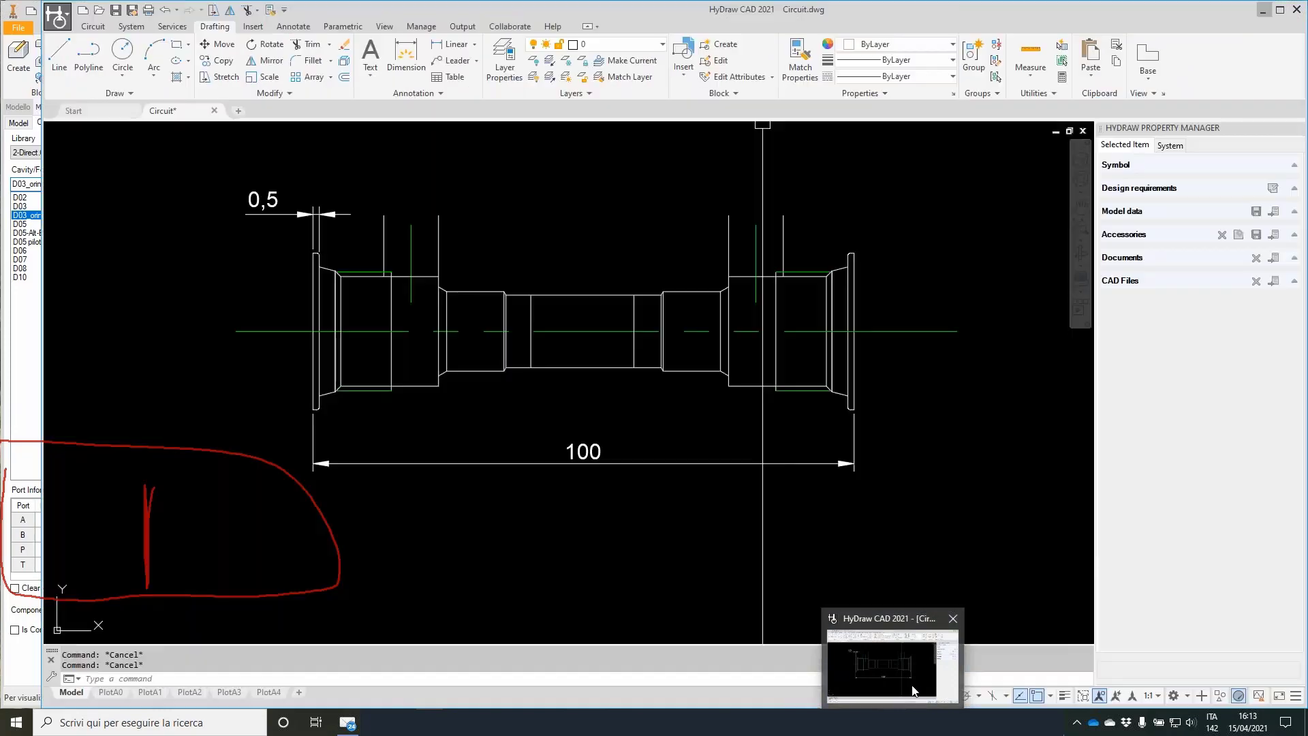
scroll(776, 337, down, 3)
mouse_move(877, 344)
middle_down()
mouse_move(566, 253)
mouse_move(327, 154)
middle_up()
scroll(708, 306, up, 5)
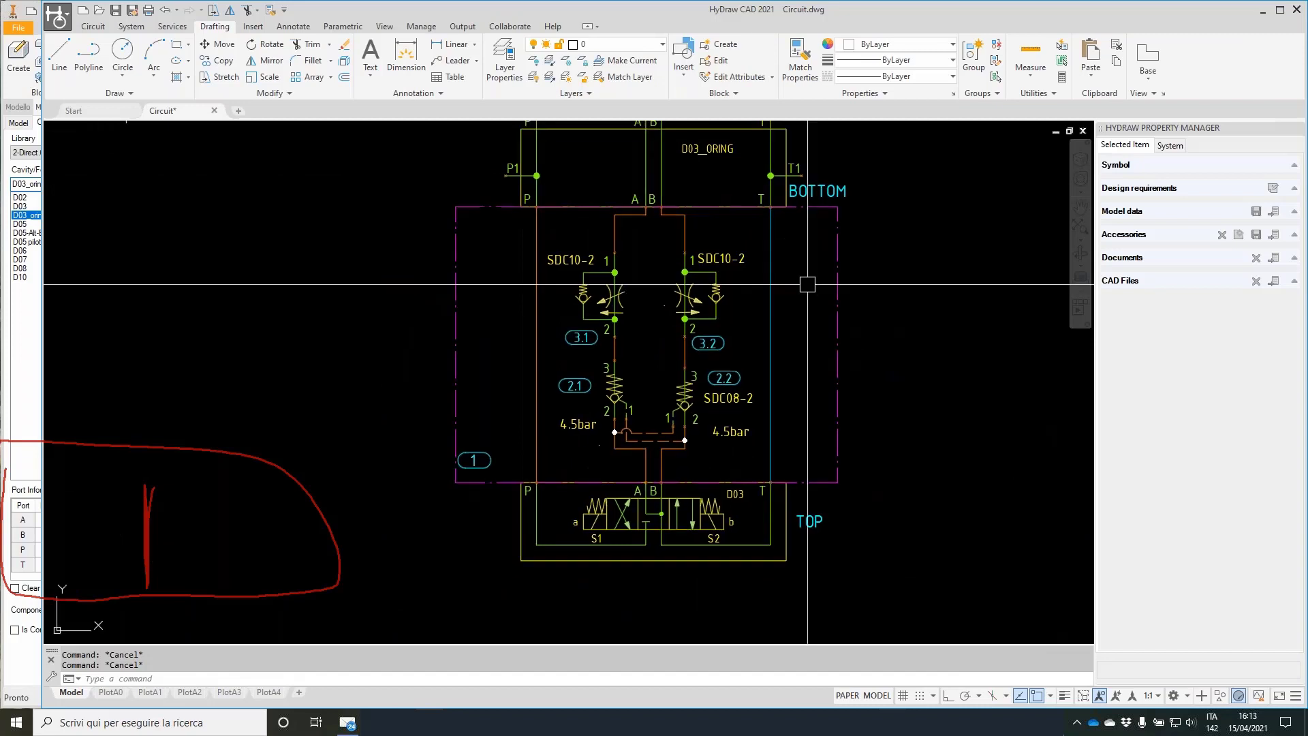
click(1050, 489)
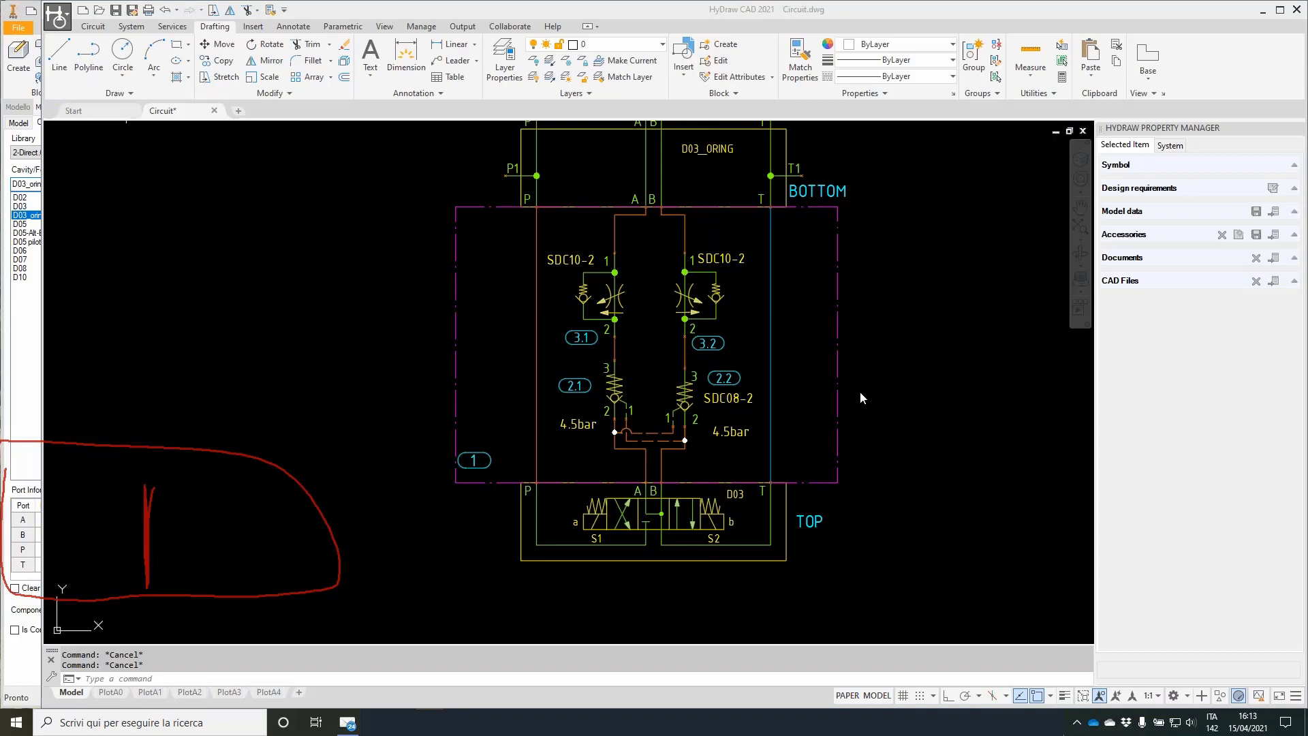
mouse_move(425, 196)
mouse_down()
mouse_move(914, 199)
mouse_move(421, 183)
mouse_up()
mouse_move(485, 216)
mouse_down()
mouse_move(485, 280)
mouse_move(485, 254)
mouse_move(532, 251)
mouse_move(507, 472)
mouse_up()
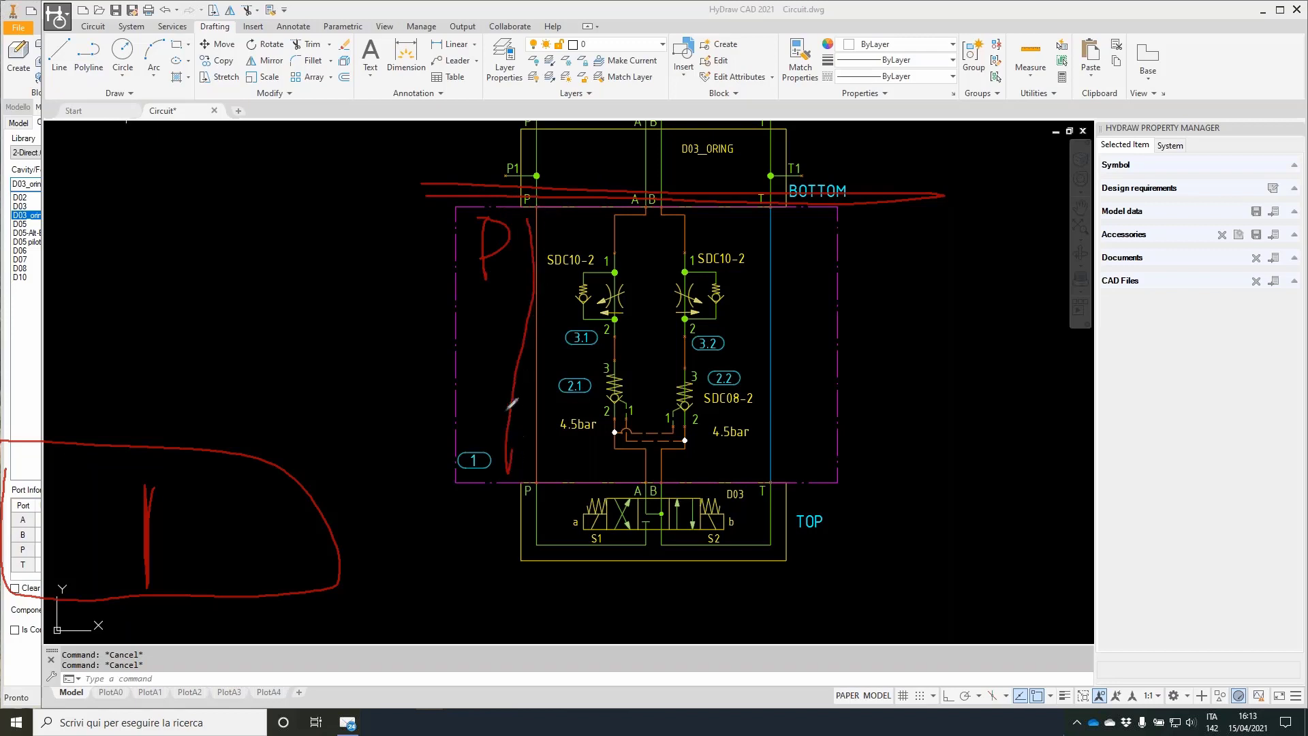
mouse_move(802, 228)
mouse_down()
mouse_move(805, 280)
mouse_move(834, 224)
mouse_up()
drag(578, 245, 611, 244)
mouse_move(697, 205)
mouse_down()
mouse_move(694, 238)
mouse_move(714, 221)
mouse_move(695, 204)
mouse_up()
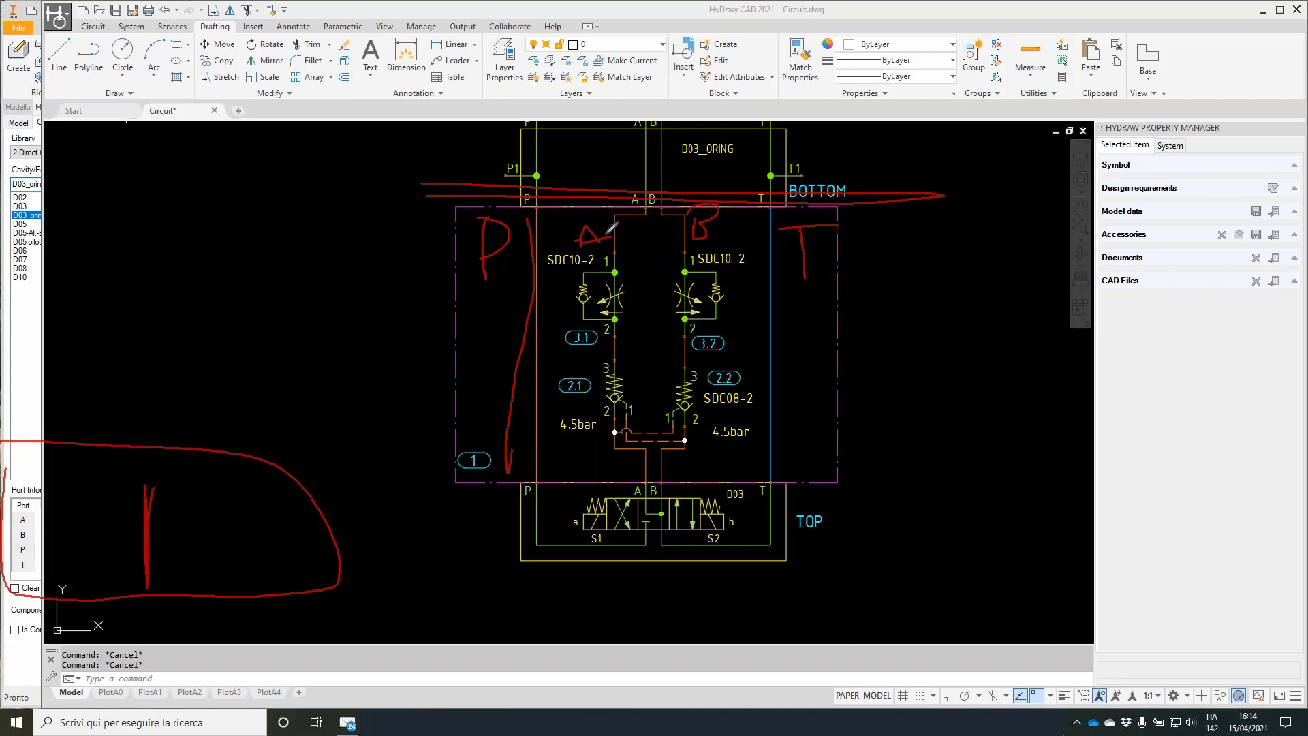
drag(610, 236, 626, 233)
mouse_move(584, 483)
mouse_down()
mouse_move(599, 470)
mouse_move(730, 477)
mouse_up()
mouse_move(639, 453)
mouse_down()
mouse_move(633, 481)
mouse_move(679, 456)
mouse_move(632, 471)
mouse_move(646, 481)
mouse_up()
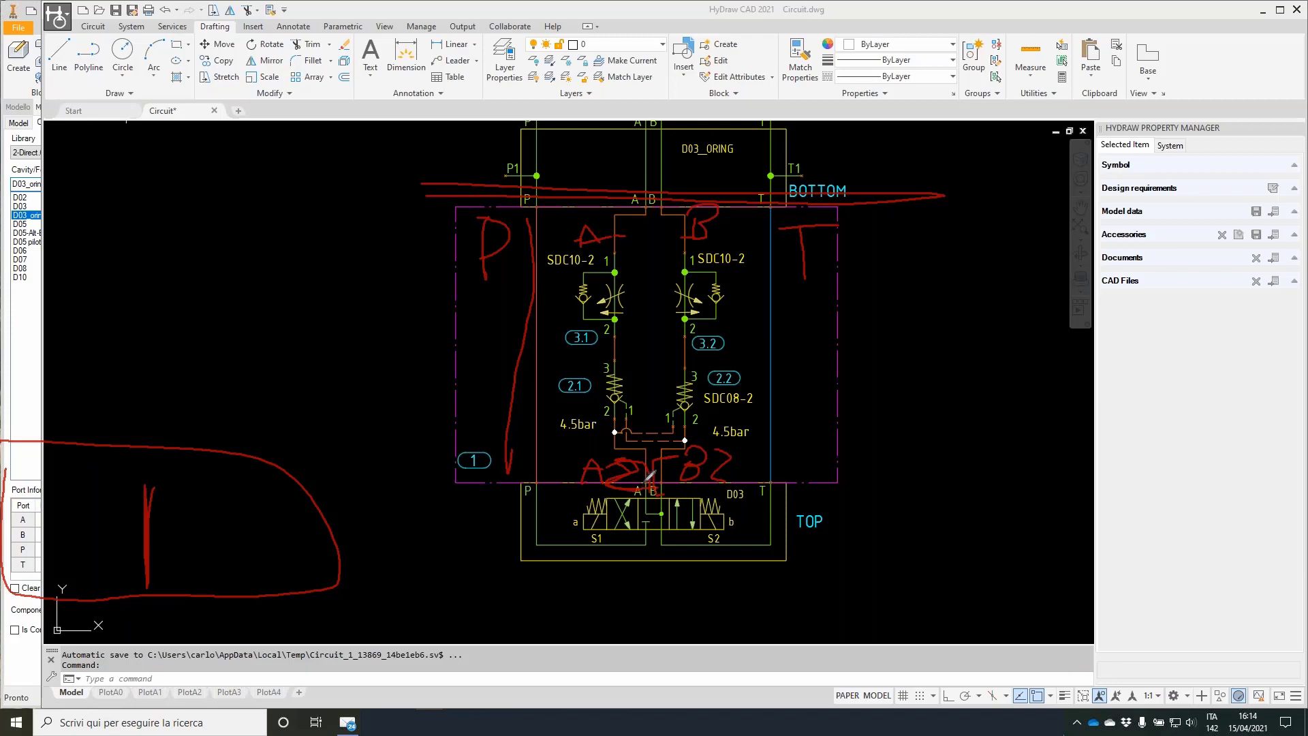
click(632, 350)
mouse_move(616, 364)
mouse_down()
mouse_move(620, 332)
mouse_move(624, 363)
mouse_move(563, 359)
mouse_move(590, 358)
mouse_move(572, 372)
mouse_up()
mouse_move(730, 327)
mouse_down()
mouse_move(729, 353)
mouse_move(757, 350)
mouse_move(743, 361)
mouse_up()
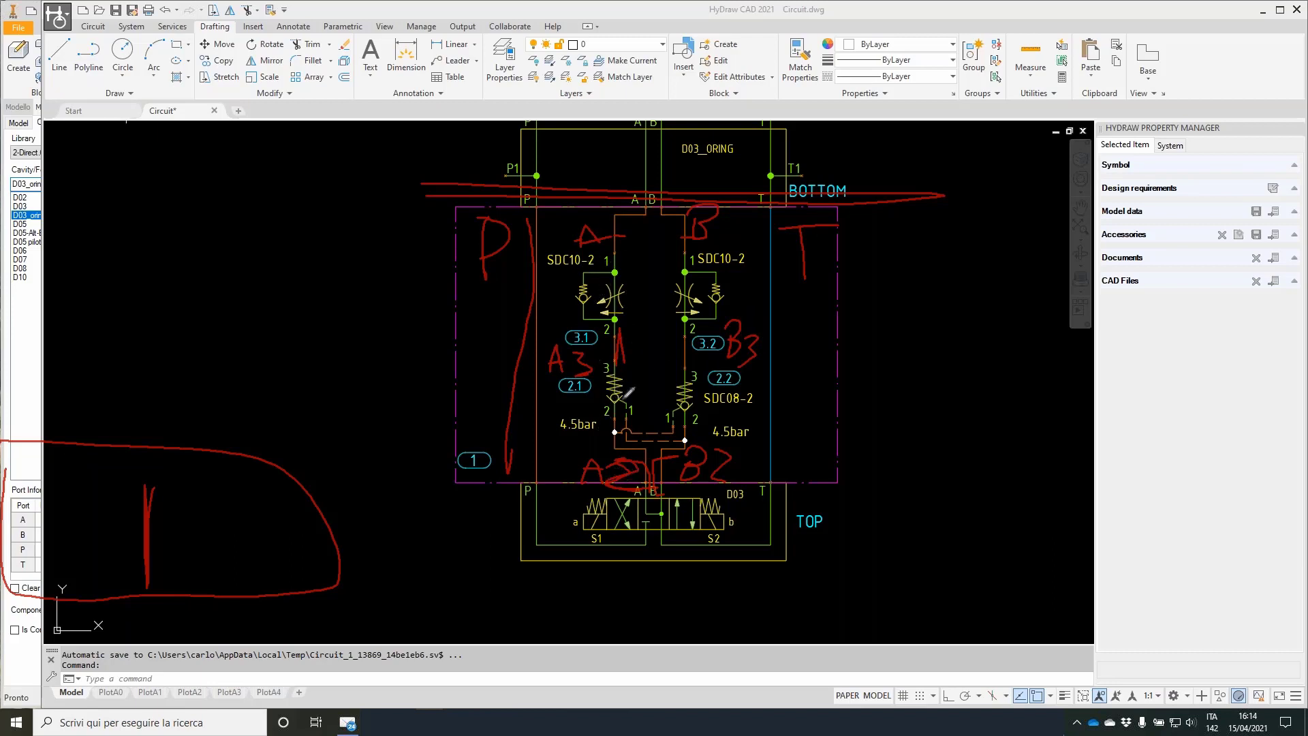
Return to Inventor and assign net names A, B, P and T to the matching ports of the D03_oring footprint.
click(1262, 10)
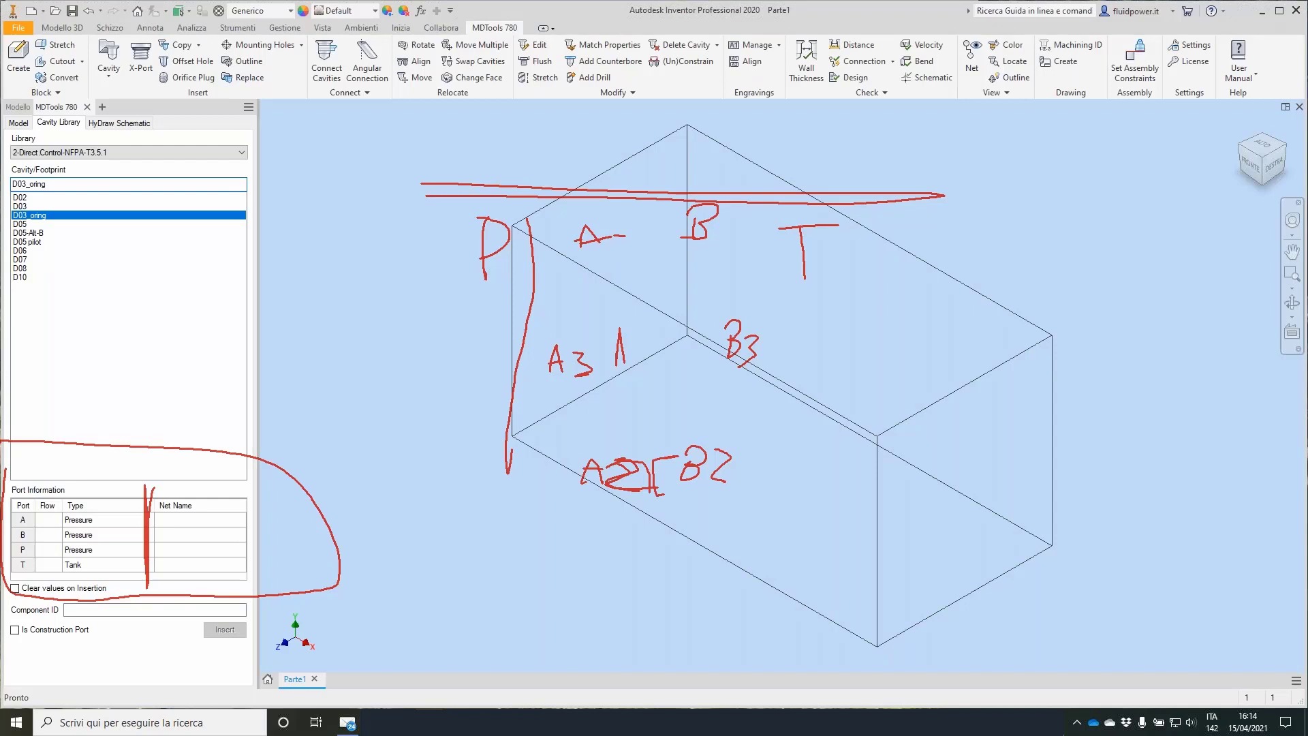
click(179, 523)
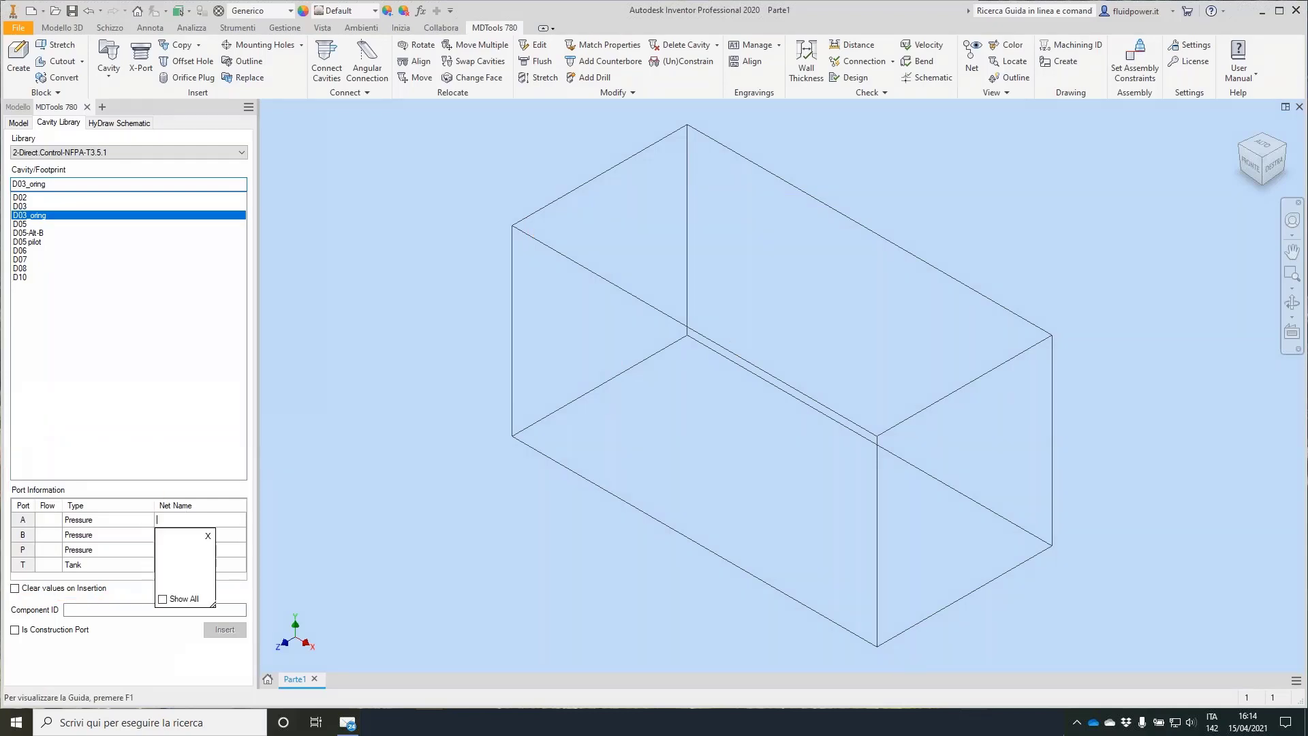
text(a)
key(shift+Left)
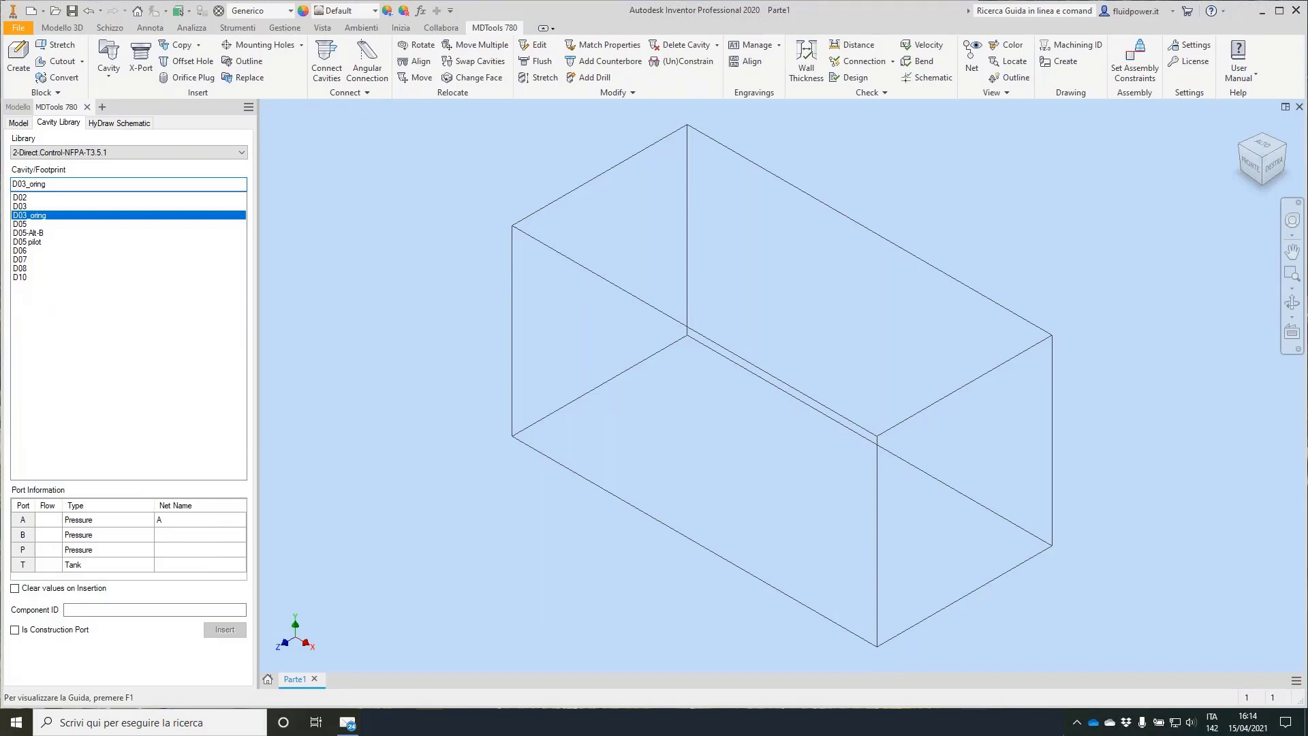
click(167, 552)
text(P)
click(180, 565)
text(T)
key(Tab)
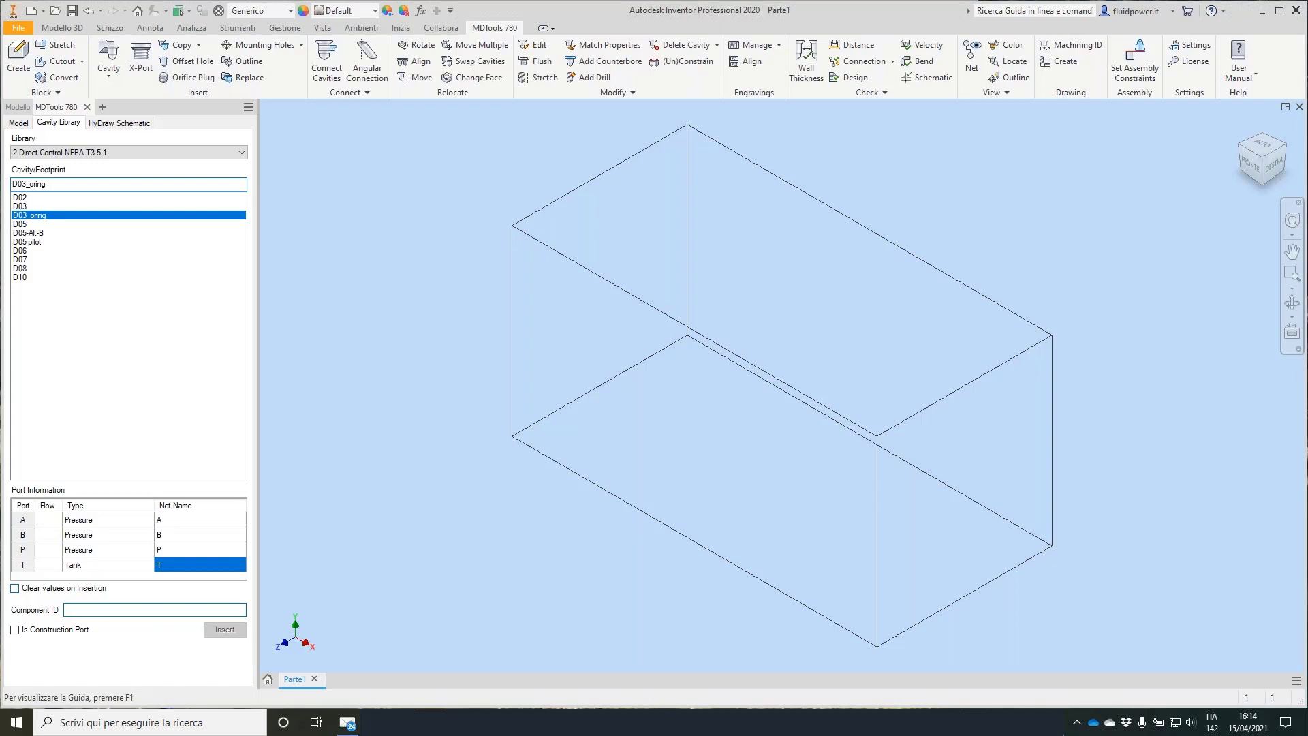
Insert the D03_oring footprint with component ID BOTTOM on the block's bottom face at X 68, Y 39, dismissing the O-ring groove messages.
text(BOTTOM)
click(224, 628)
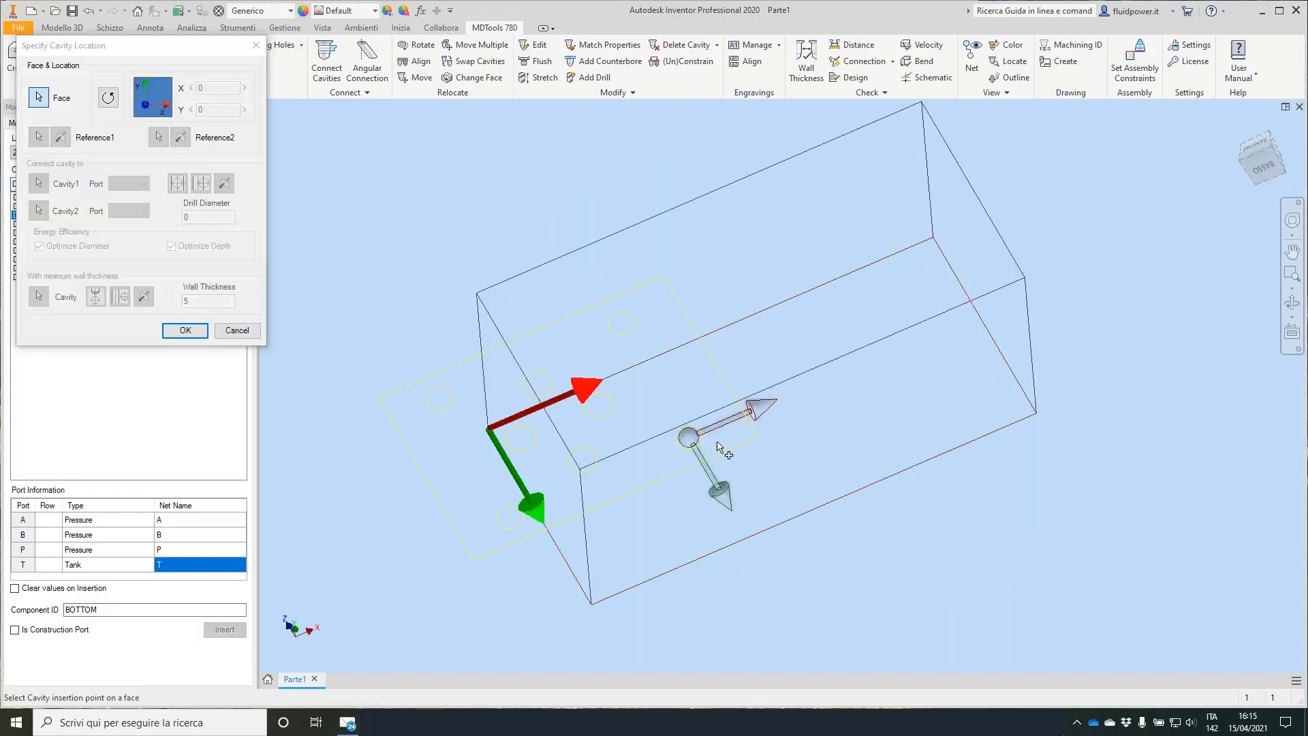
drag(686, 424, 856, 469)
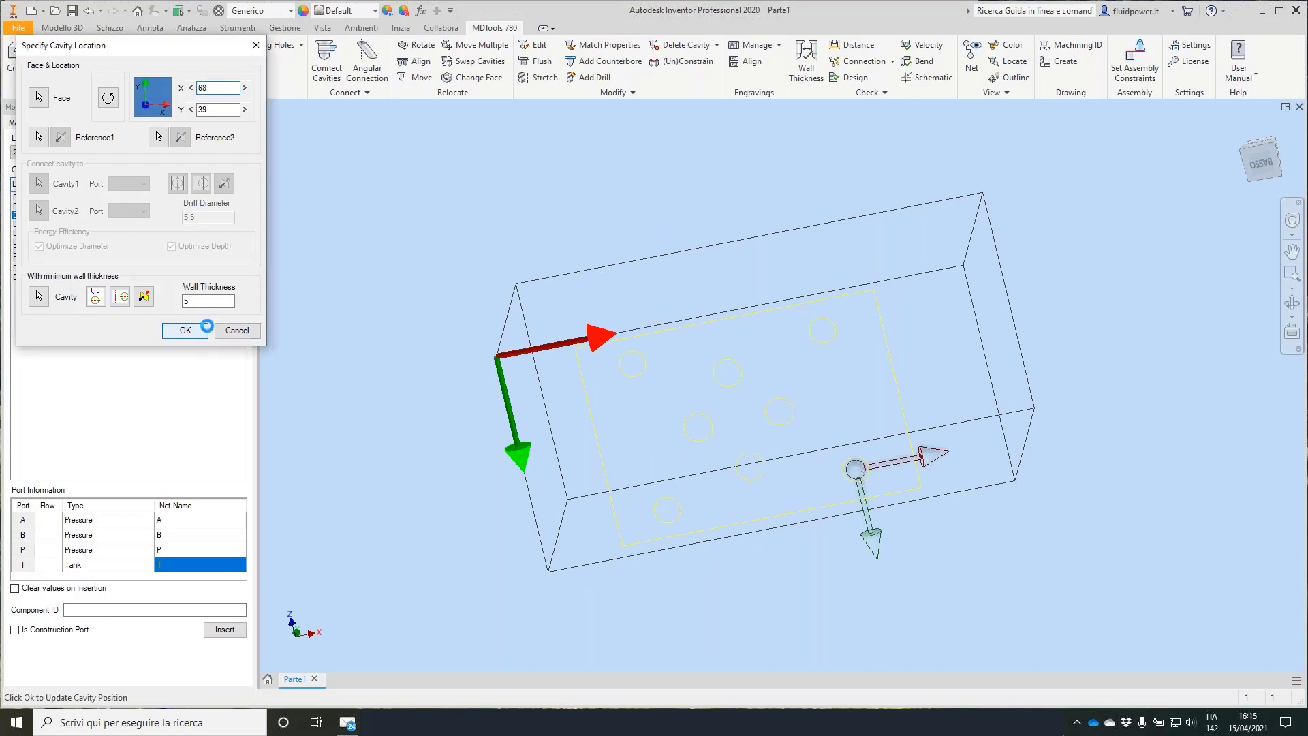
click(185, 330)
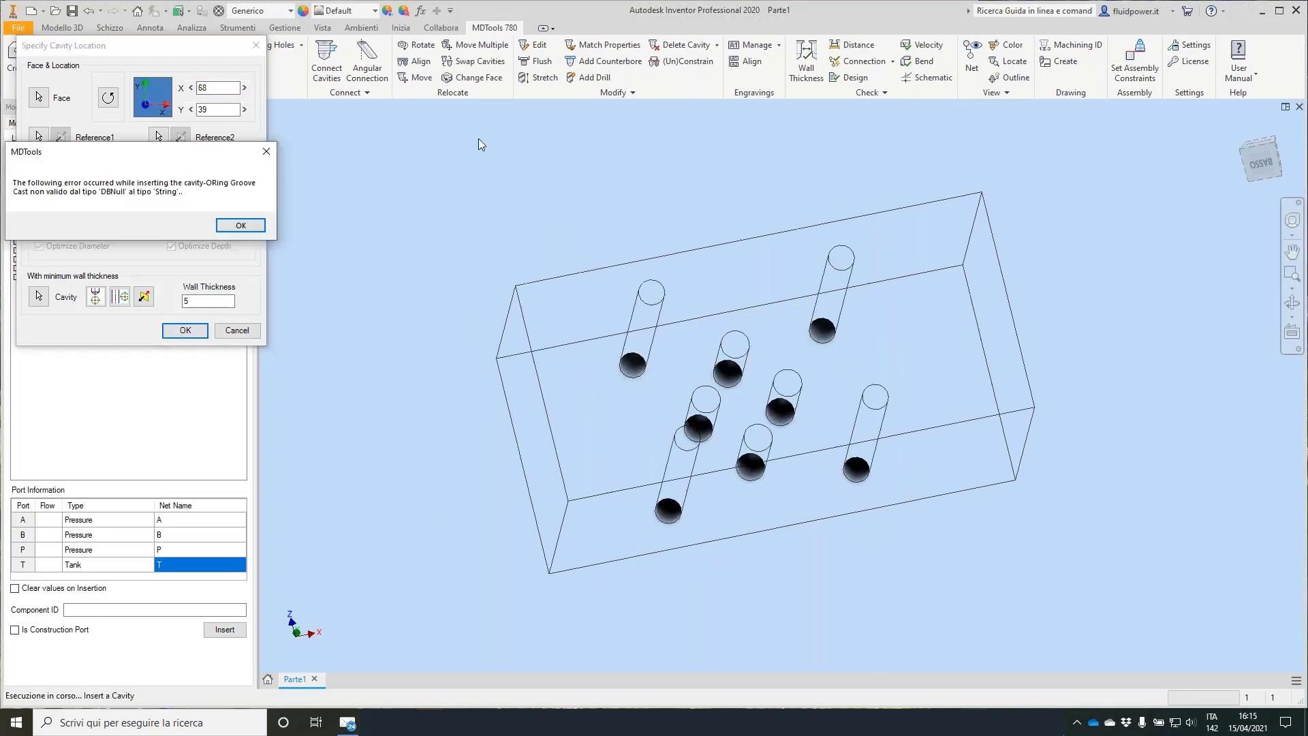
click(227, 225)
click(246, 226)
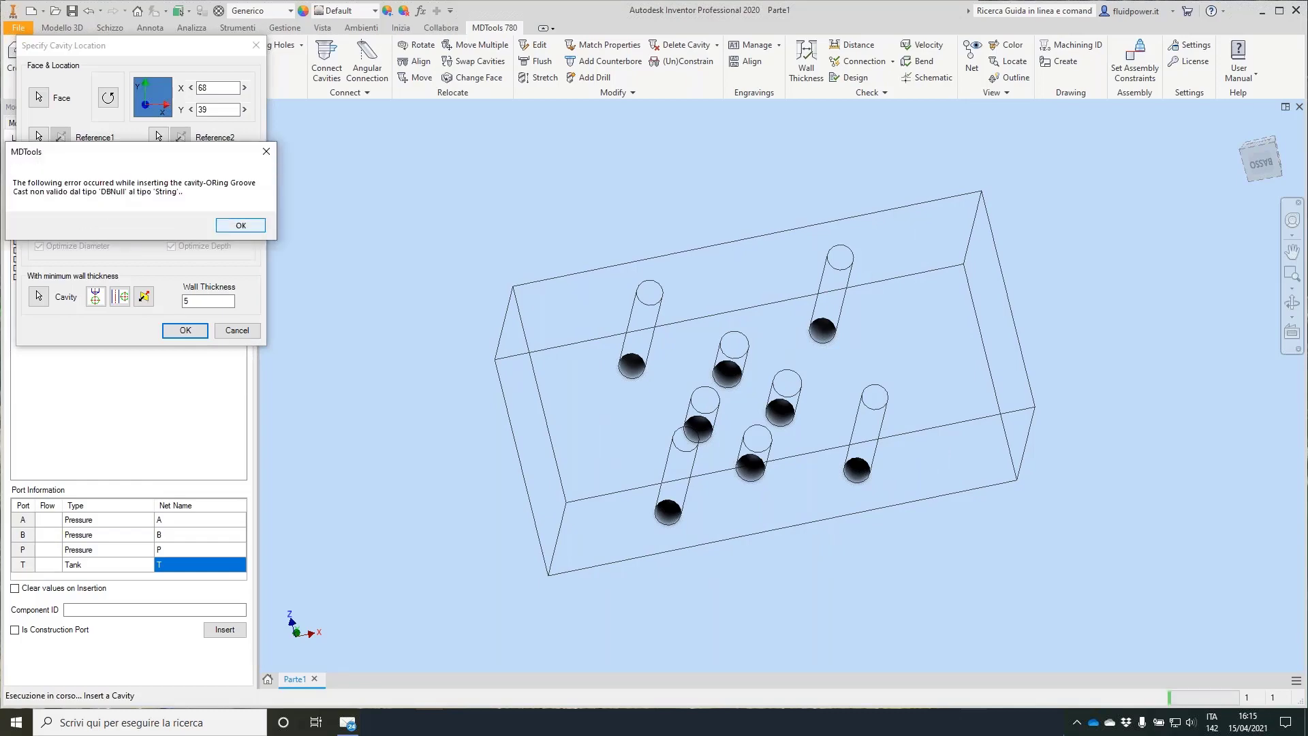
click(244, 226)
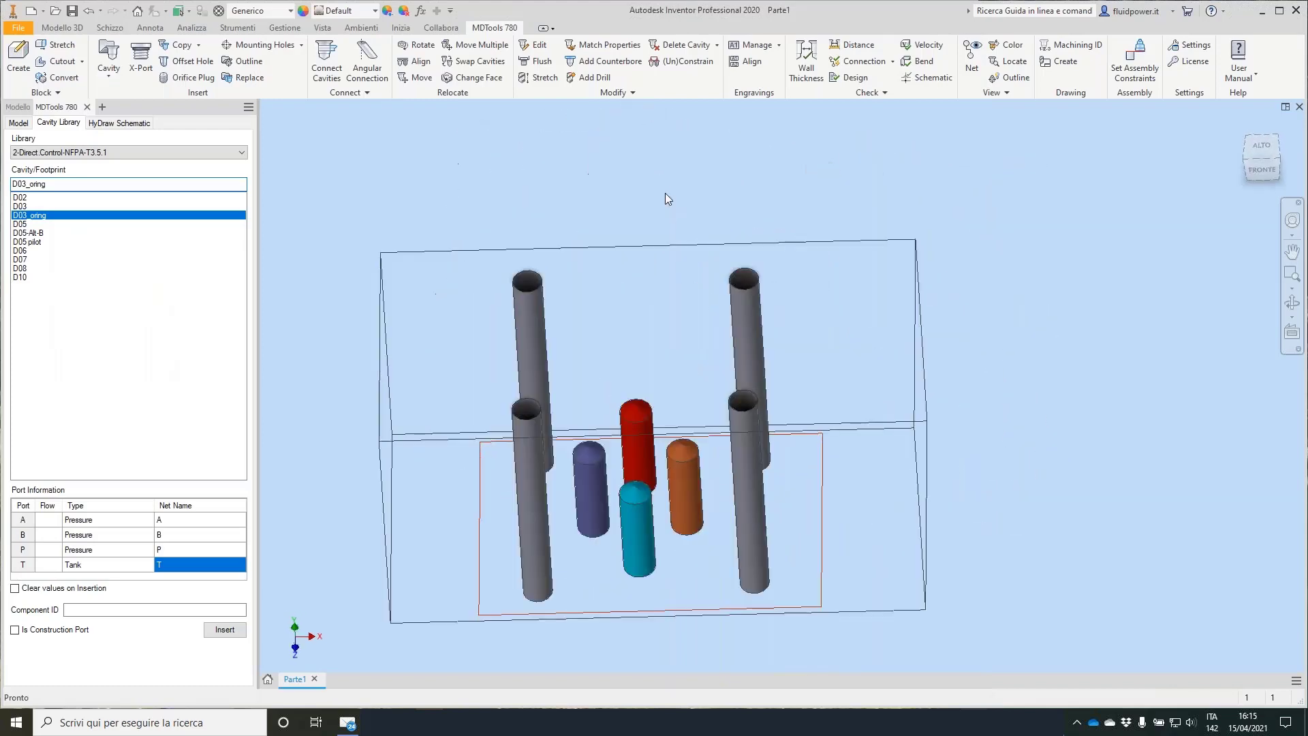
Stretch the block from its top face to a height of 80.
shift+middle_drag(664, 193, 301, 218)
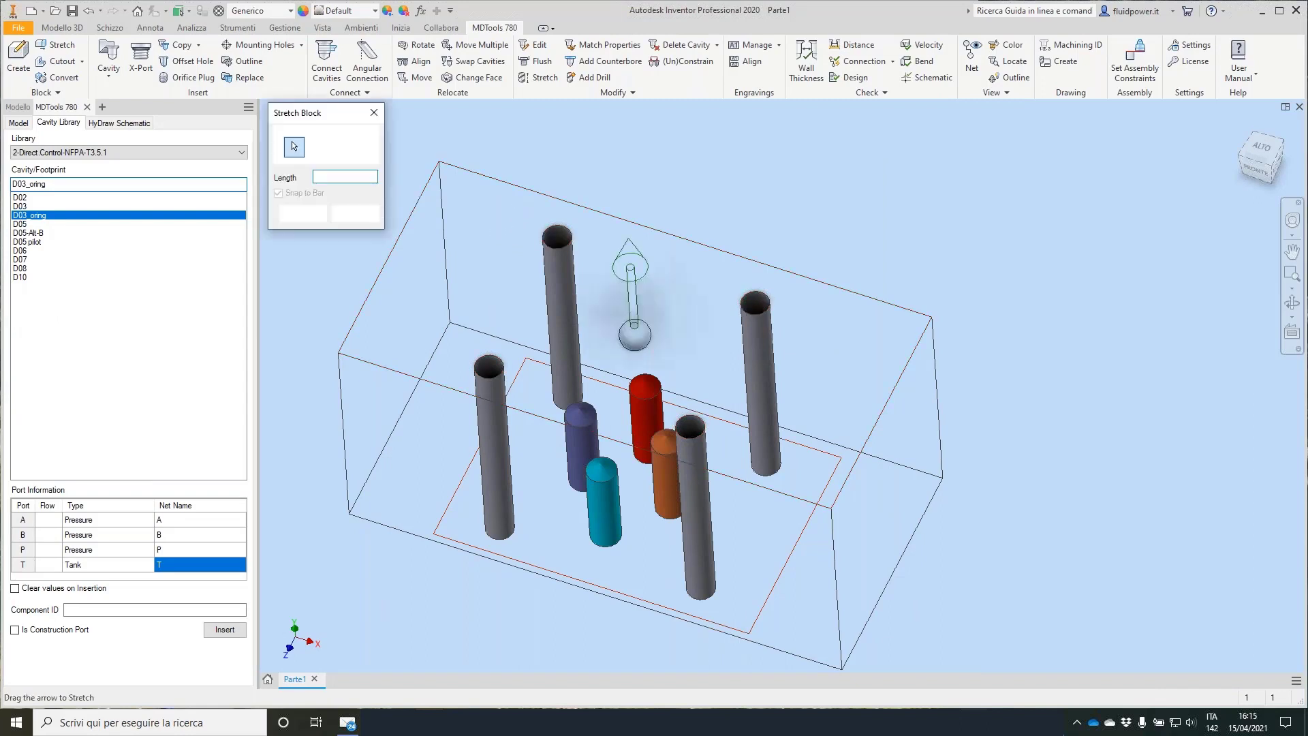
click(613, 286)
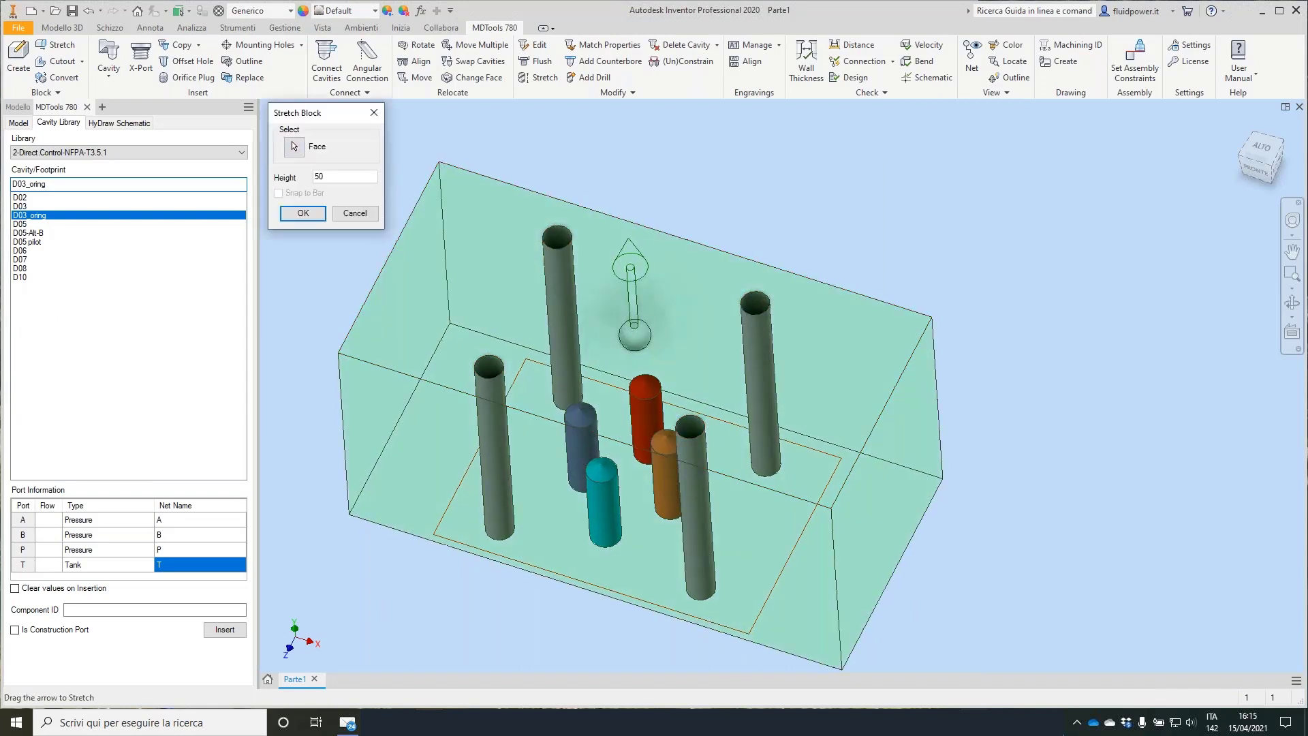
shift+drag(590, 244, 641, 204)
drag(647, 293, 635, 208)
drag(367, 178, 315, 177)
text(80)
key(Return)
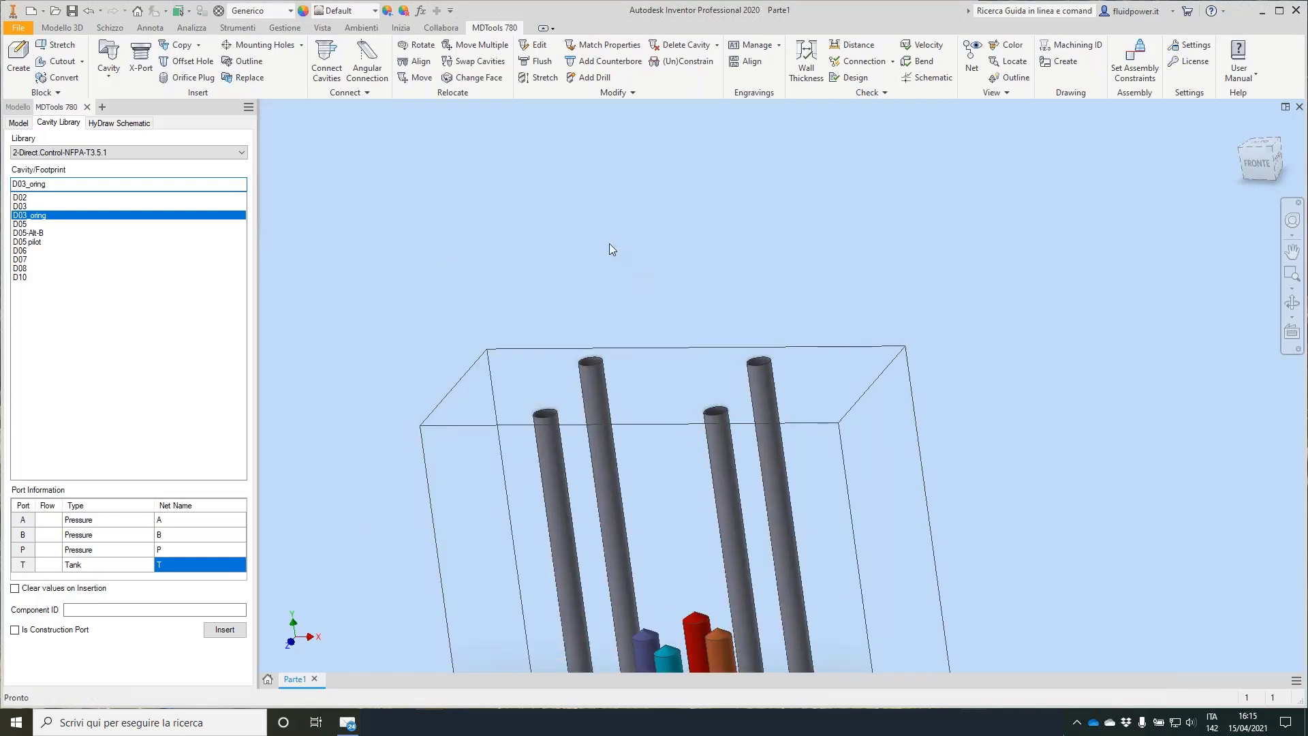
Choose the D03 footprint, assign nets A2, B2, P and T to ports A, B, P and T, and set component ID TOP.
shift+middle_drag(609, 244, 580, 272)
key(Up)
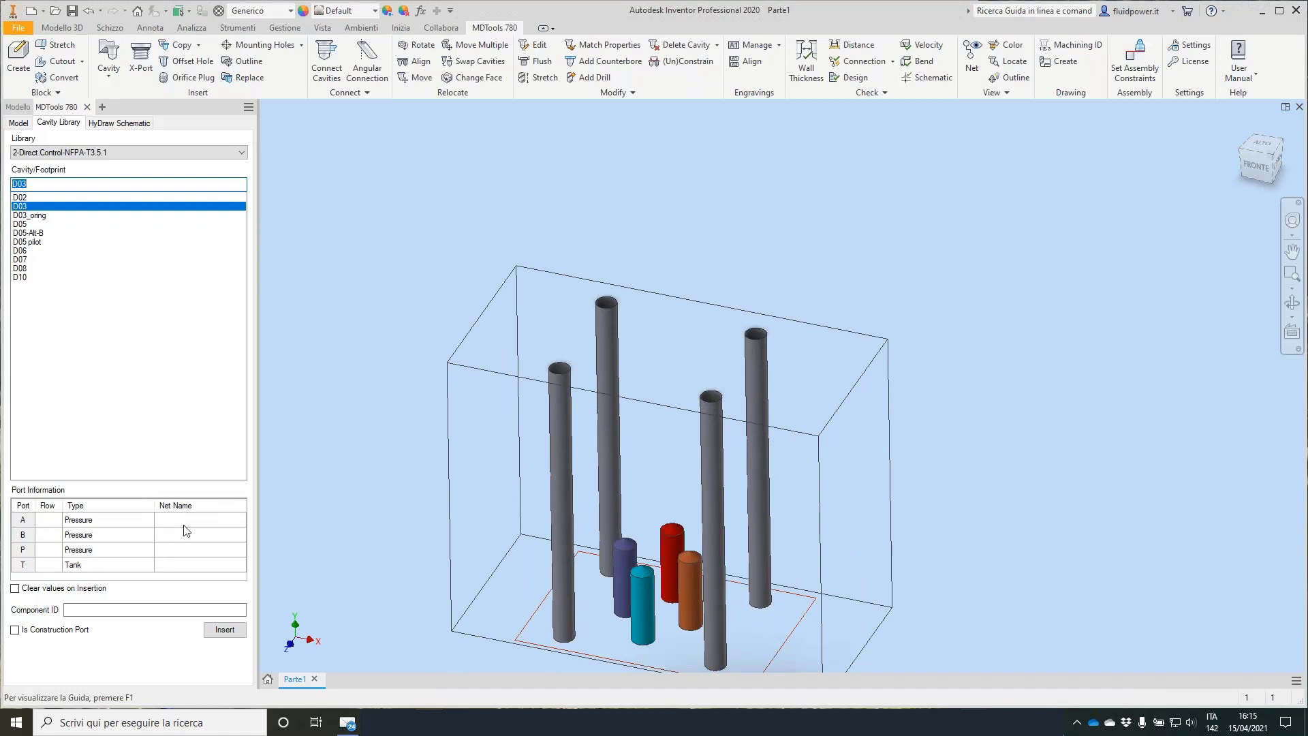
text(A2)
click(182, 534)
text(B2)
click(179, 553)
text(P)
text(T)
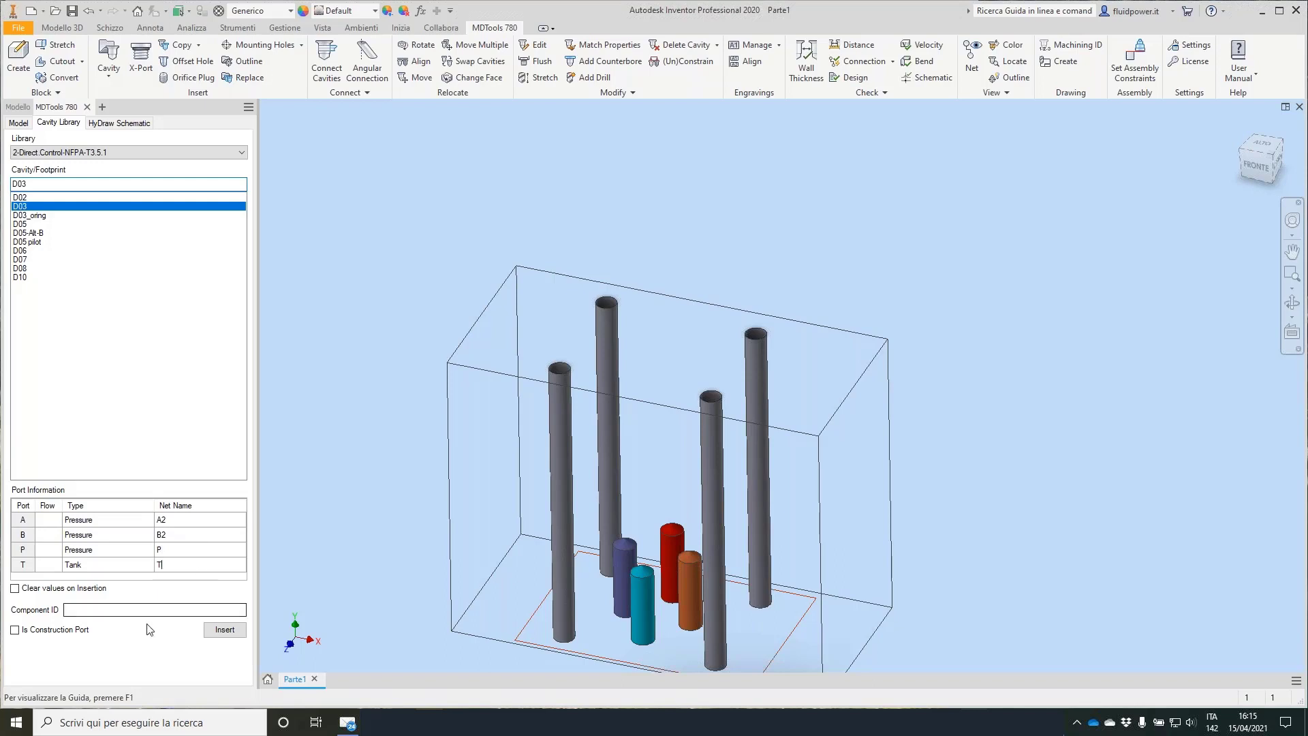
click(120, 610)
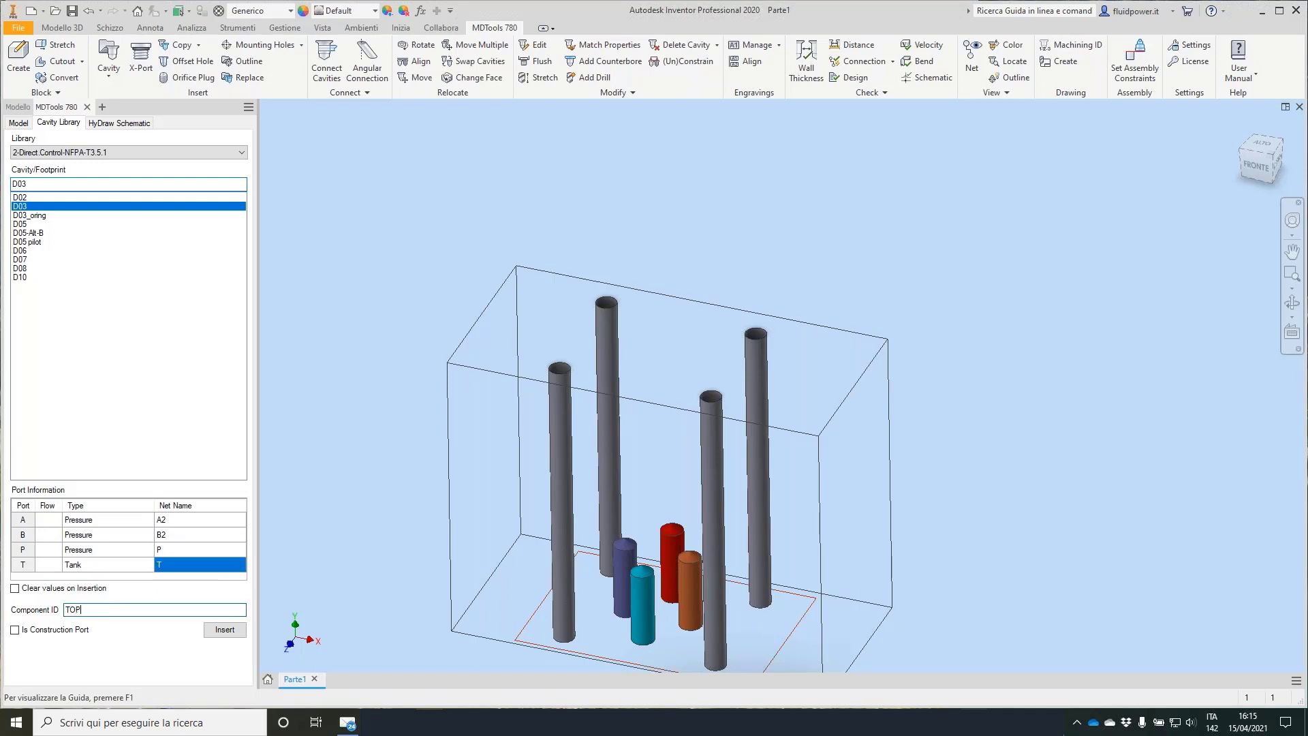
Place the D03 footprint on the block's top face and rotate it half a turn.
click(224, 630)
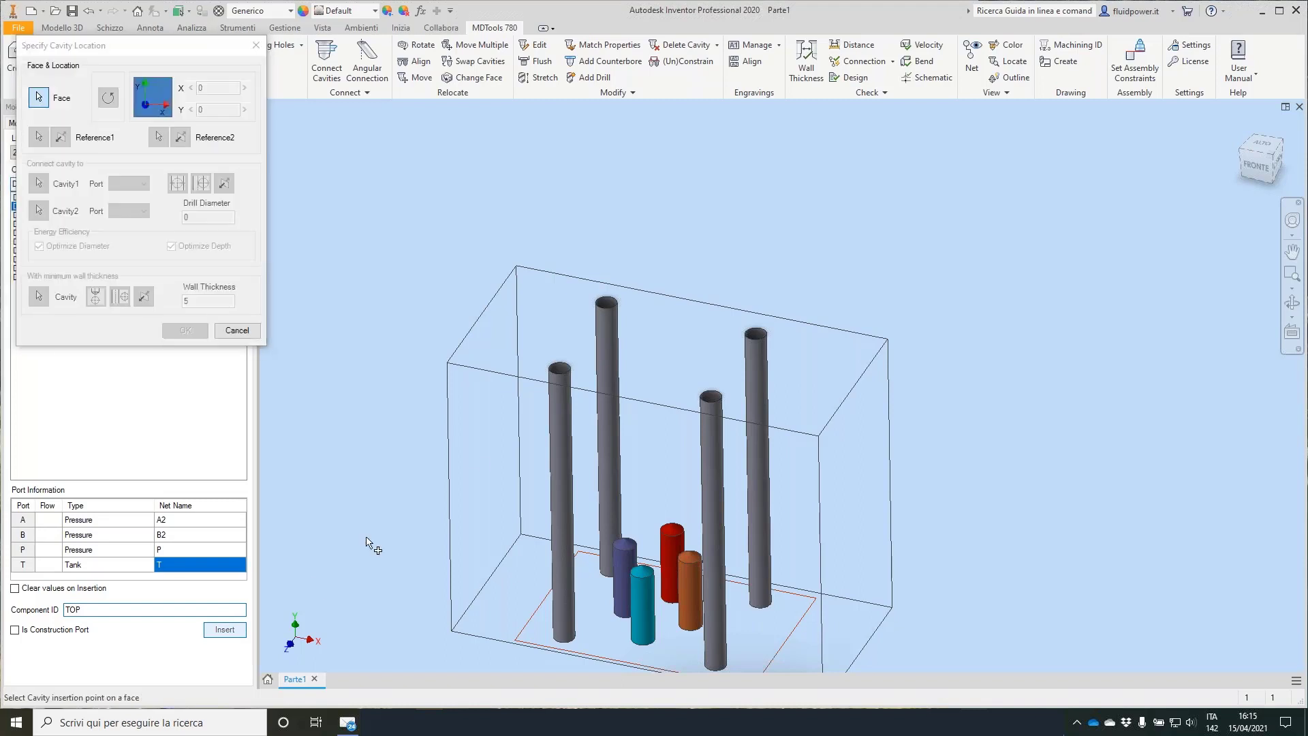
click(664, 355)
shift+drag(654, 262, 654, 289)
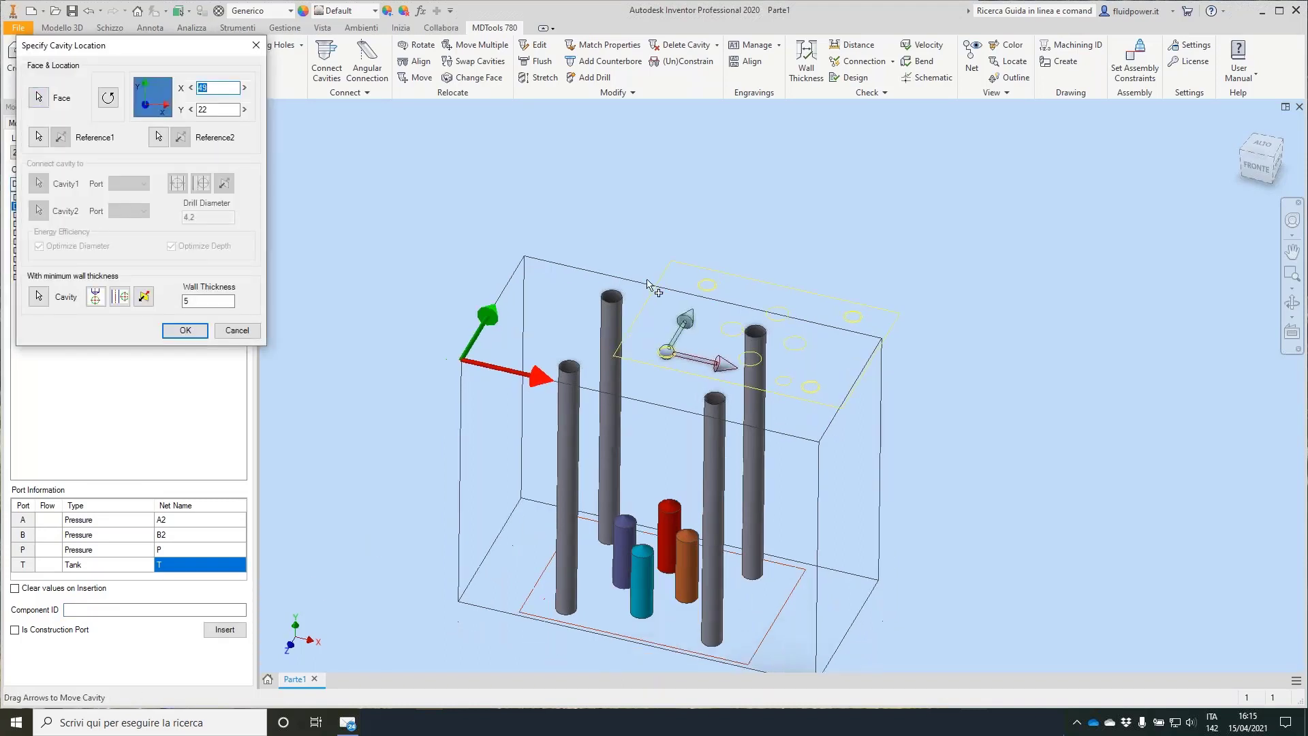
shift+middle_drag(654, 289, 651, 327)
click(107, 100)
click(106, 100)
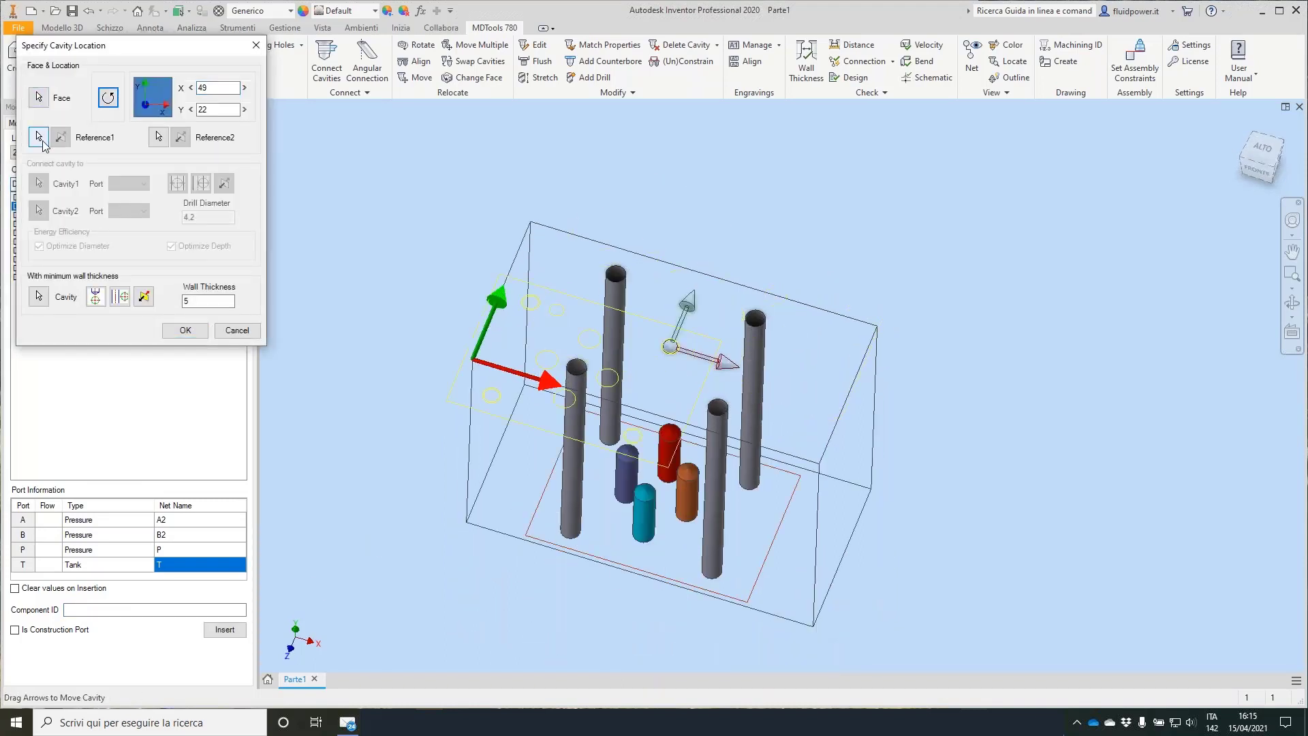
Reference the TOP footprint to the rear mounting hole of the bottom footprint at X 0, Y 0, insert it and inspect the alignment.
click(38, 138)
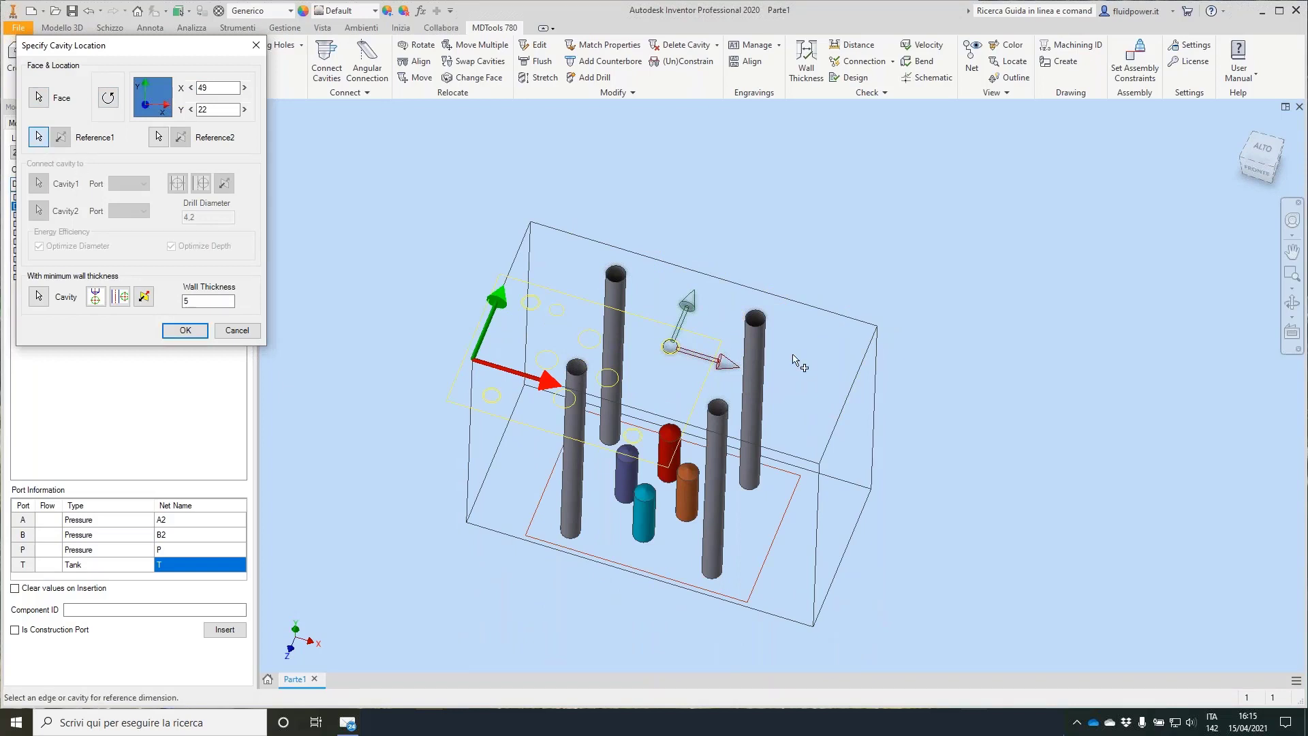
click(755, 318)
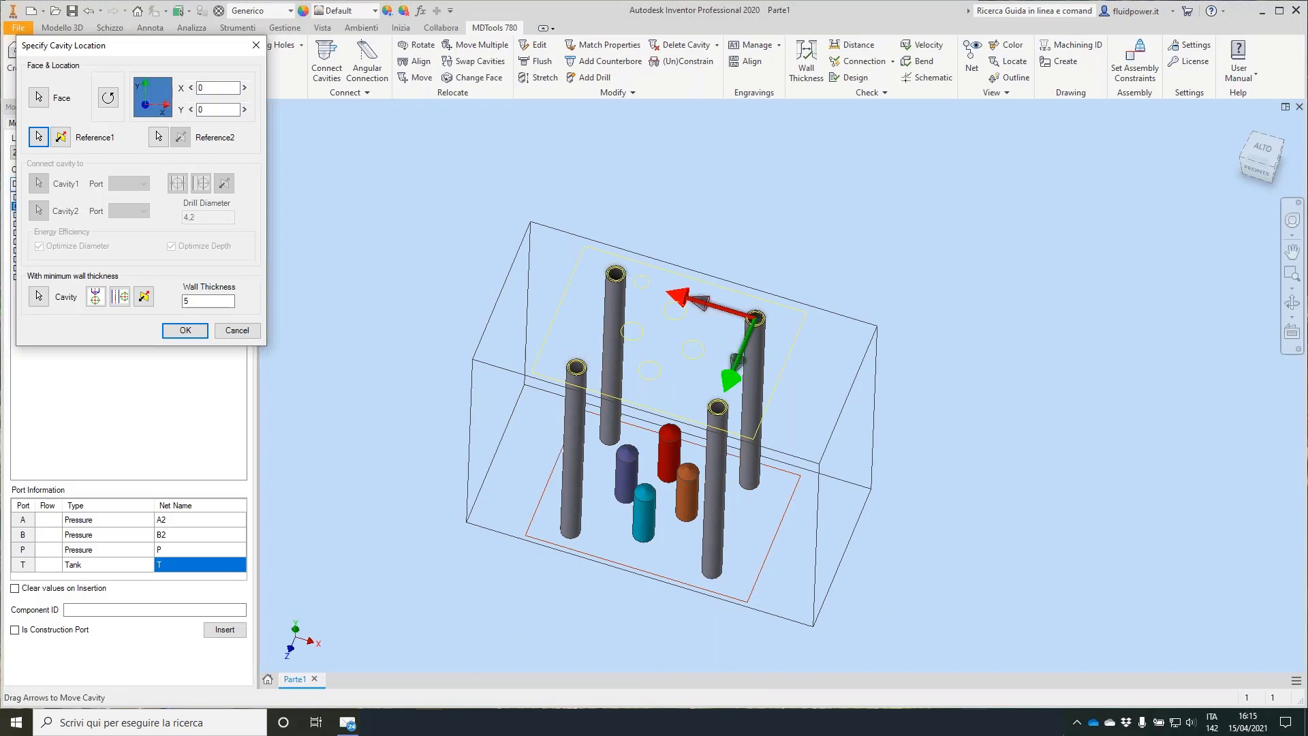
click(186, 331)
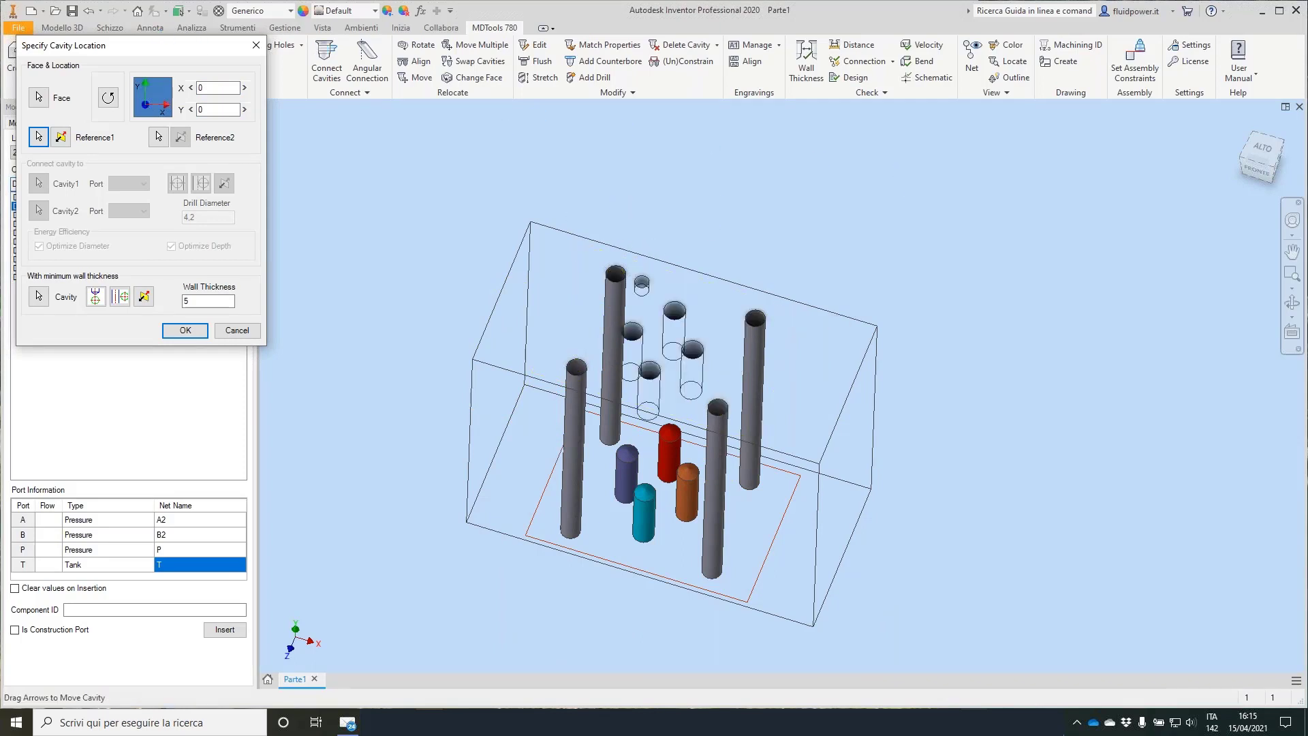
shift+middle_drag(694, 175, 722, 225)
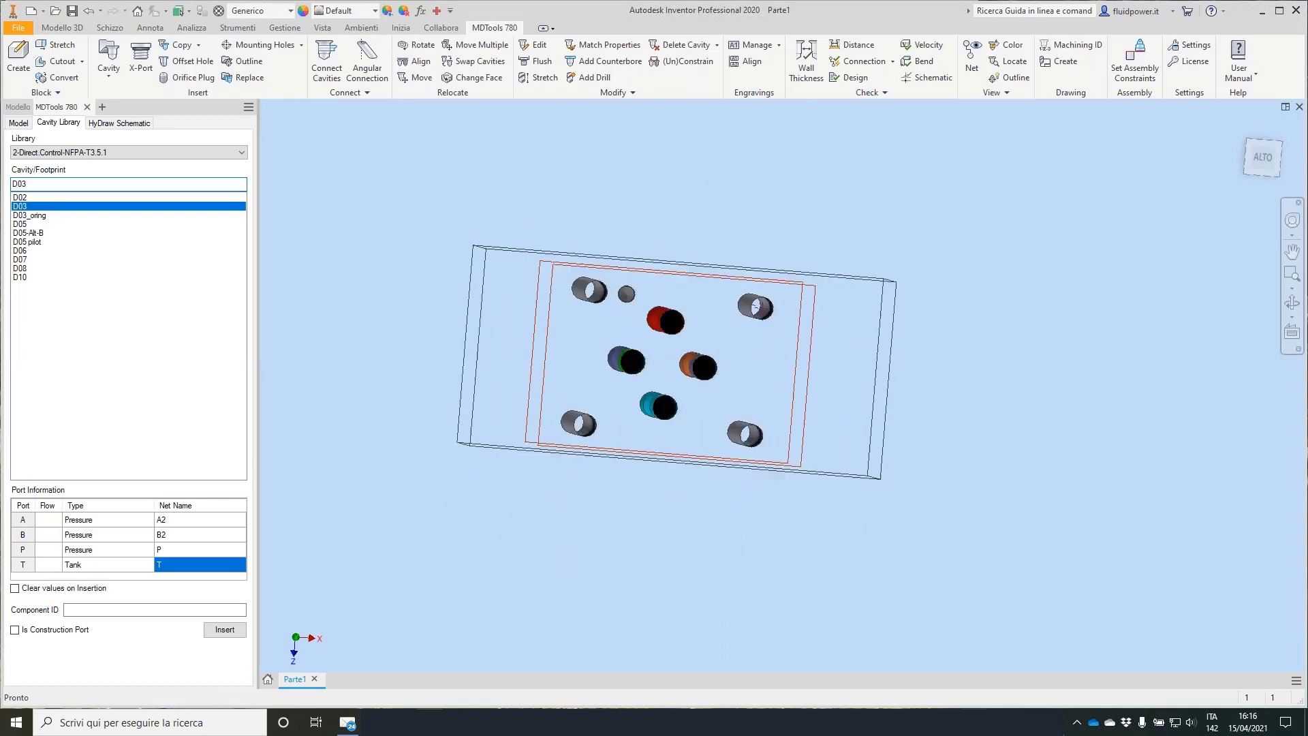
click(1261, 158)
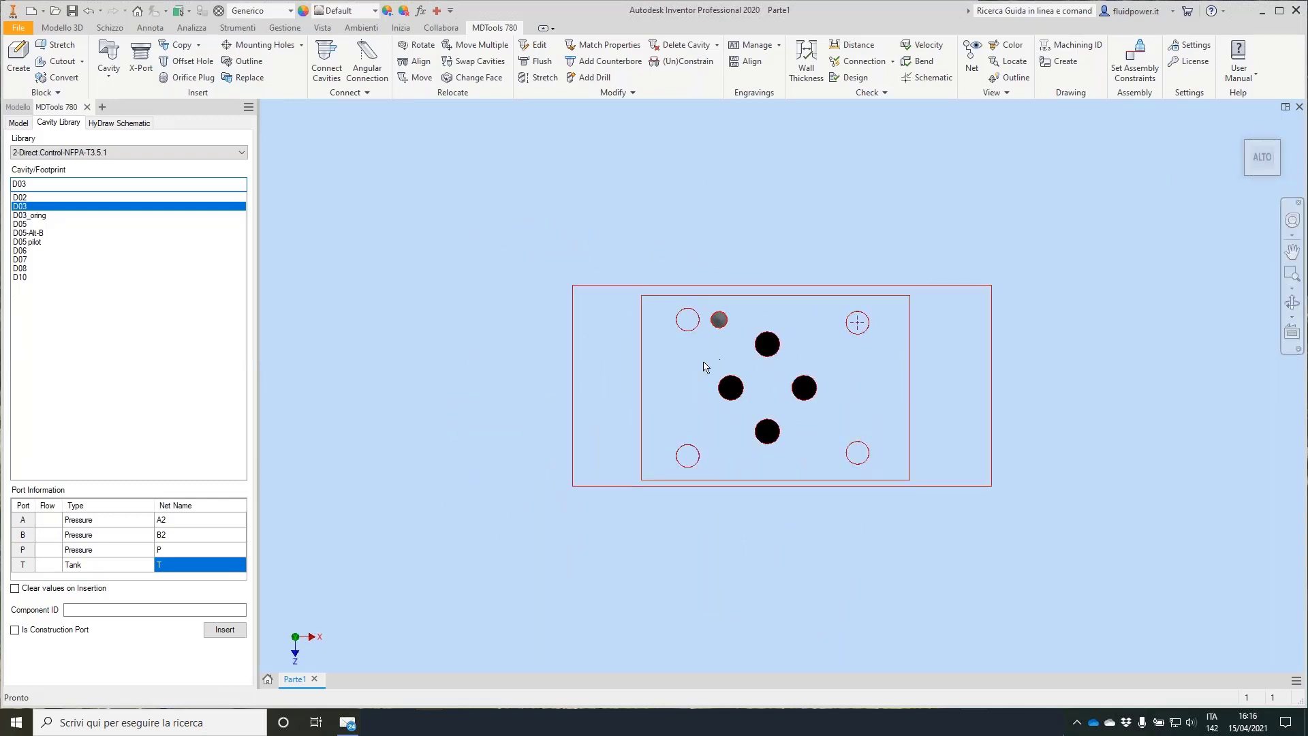
shift+middle_drag(868, 271, 710, 357)
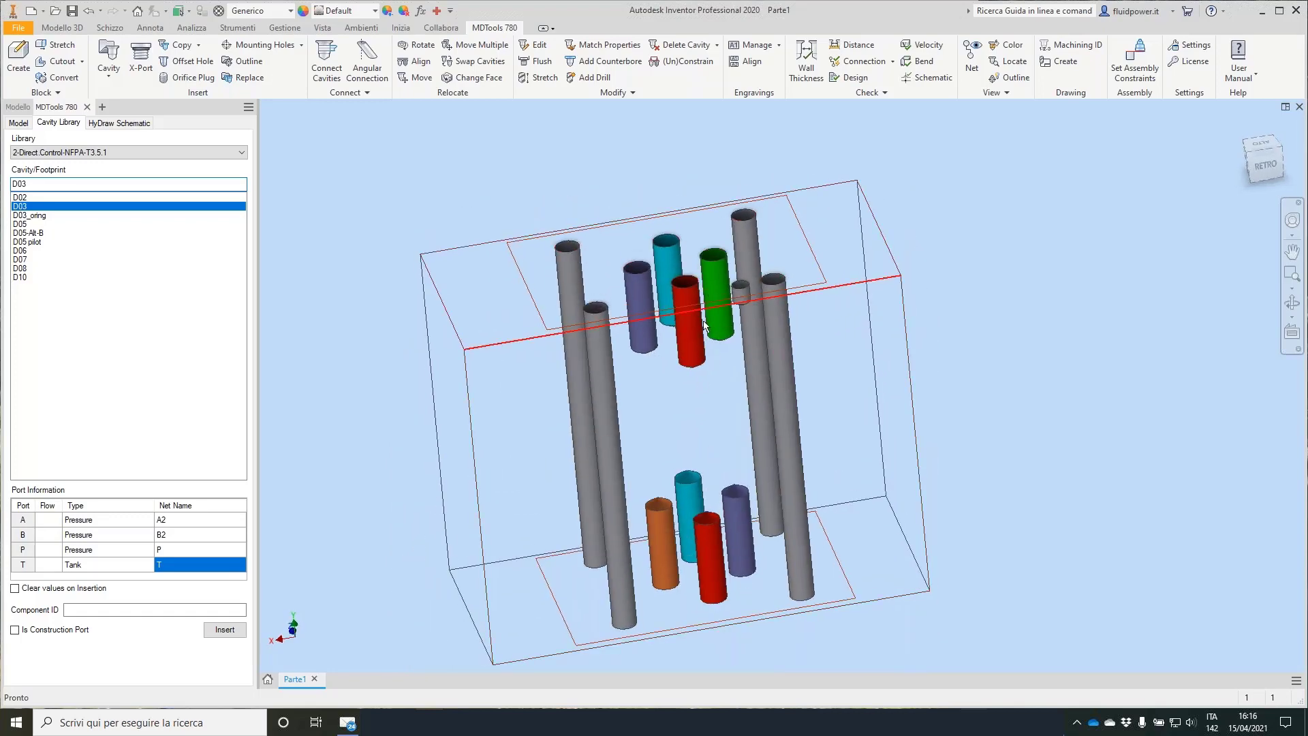
shift+middle_drag(702, 324, 702, 322)
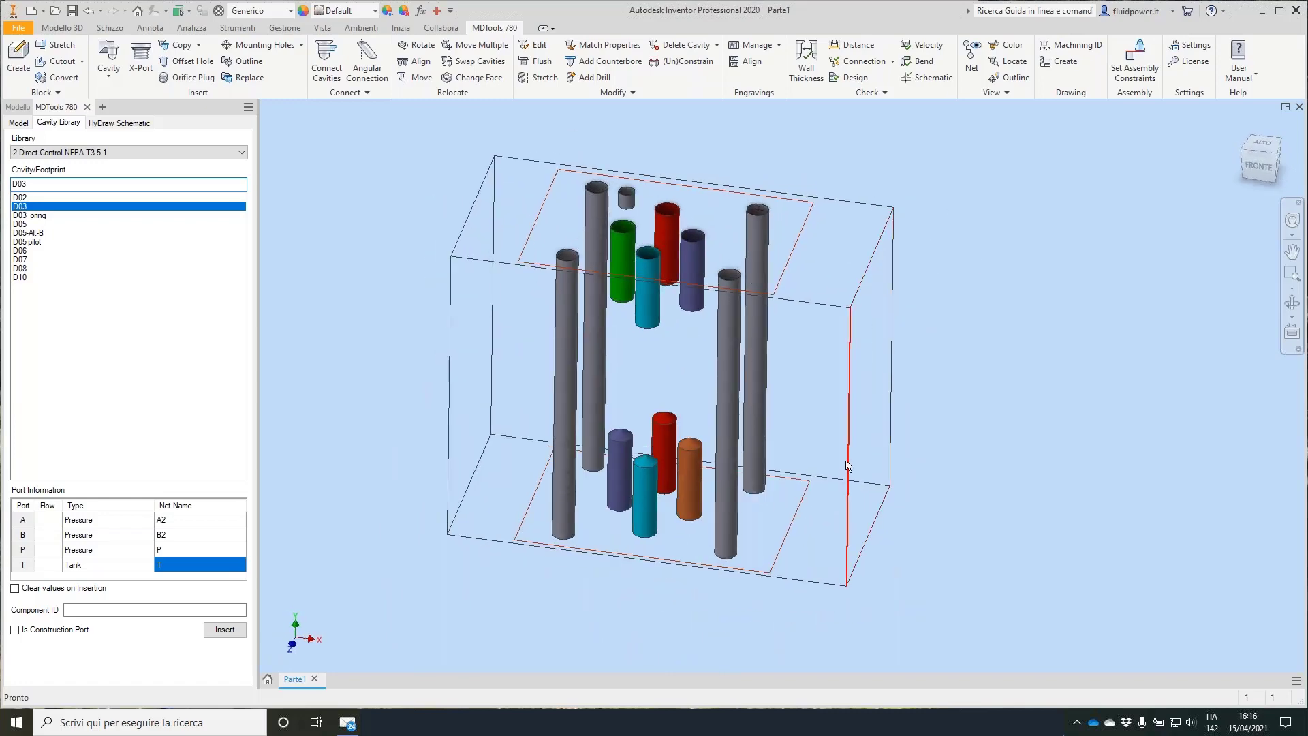
Switch to Circuit.dwg in HyDraw CAD and examine valve 3.2's cavity type and port connections.
mouse_move(893, 722)
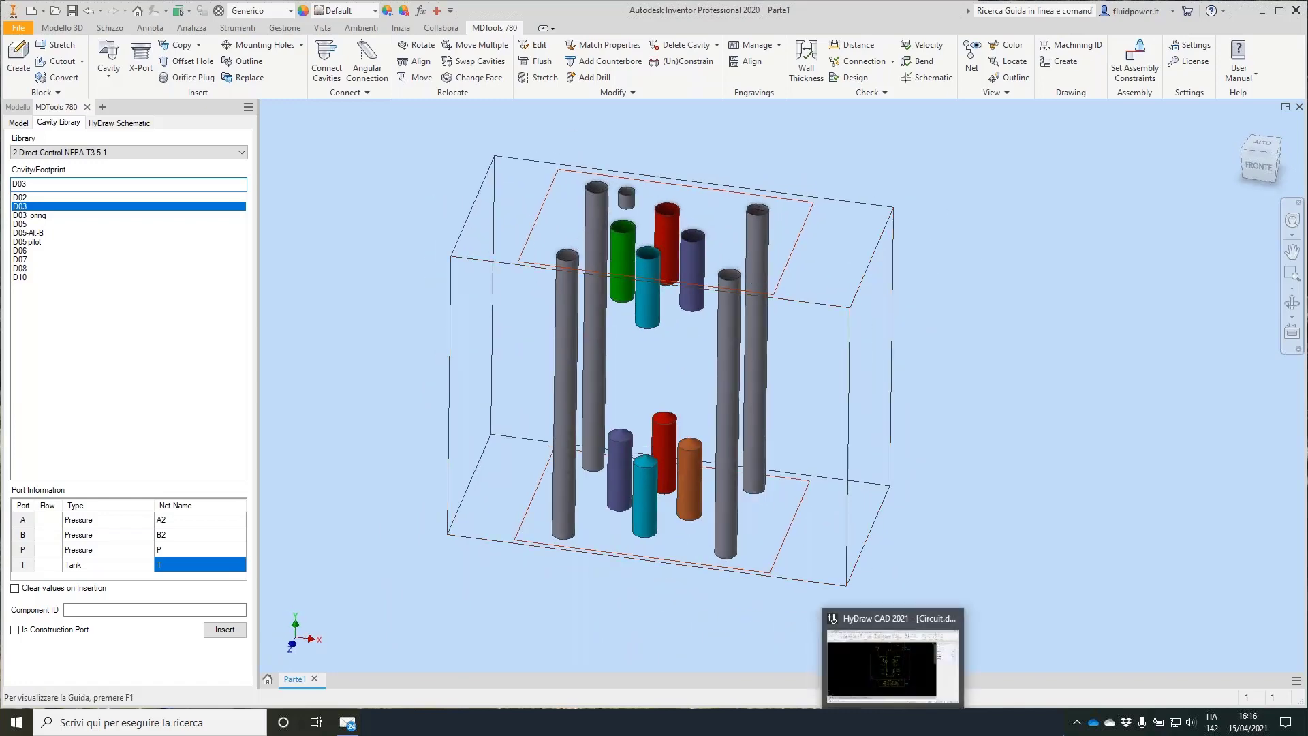
click(906, 663)
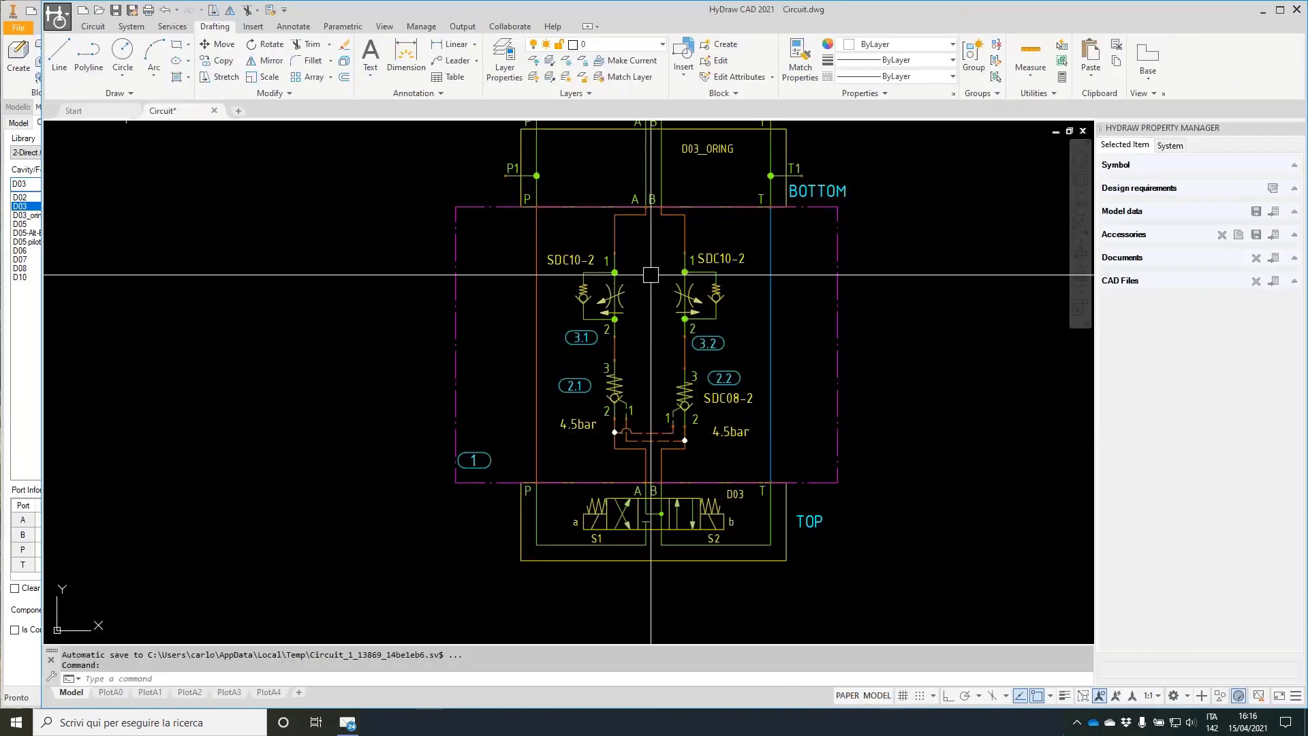
click(712, 305)
scroll(712, 306, up, 2)
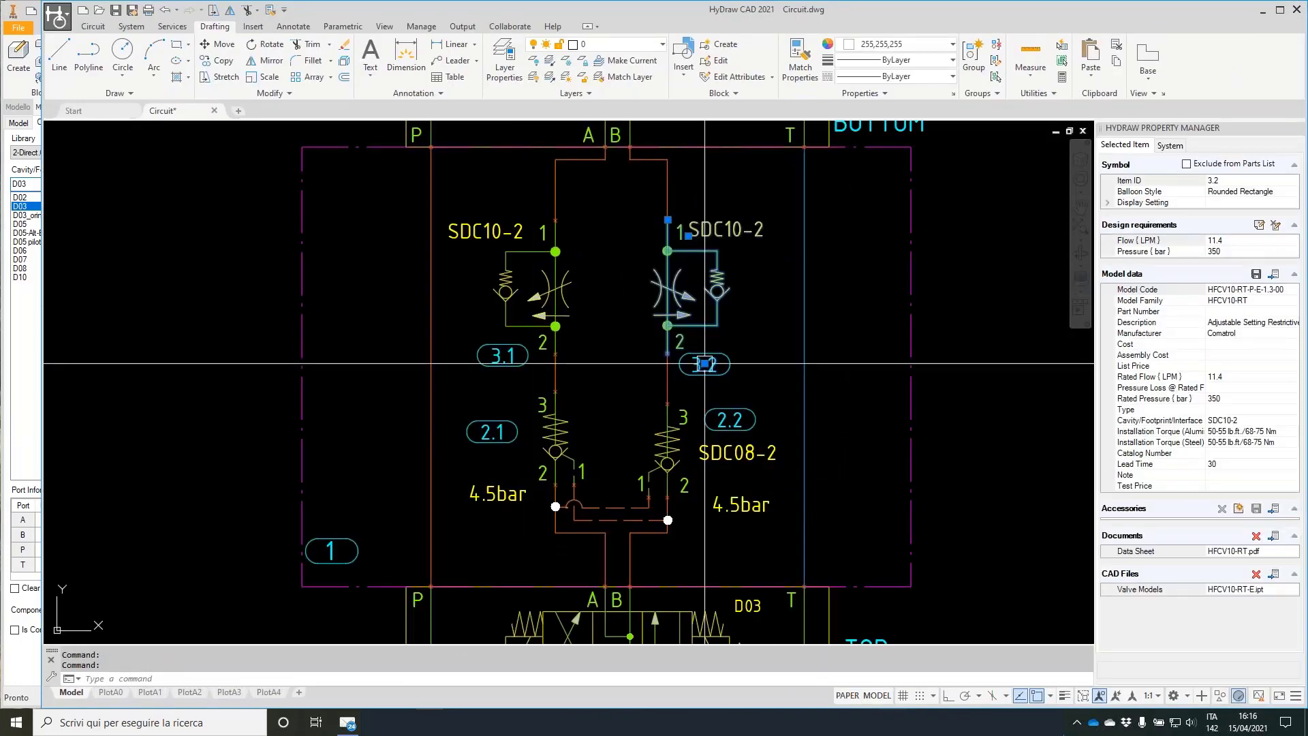
scroll(577, 200, up, 2)
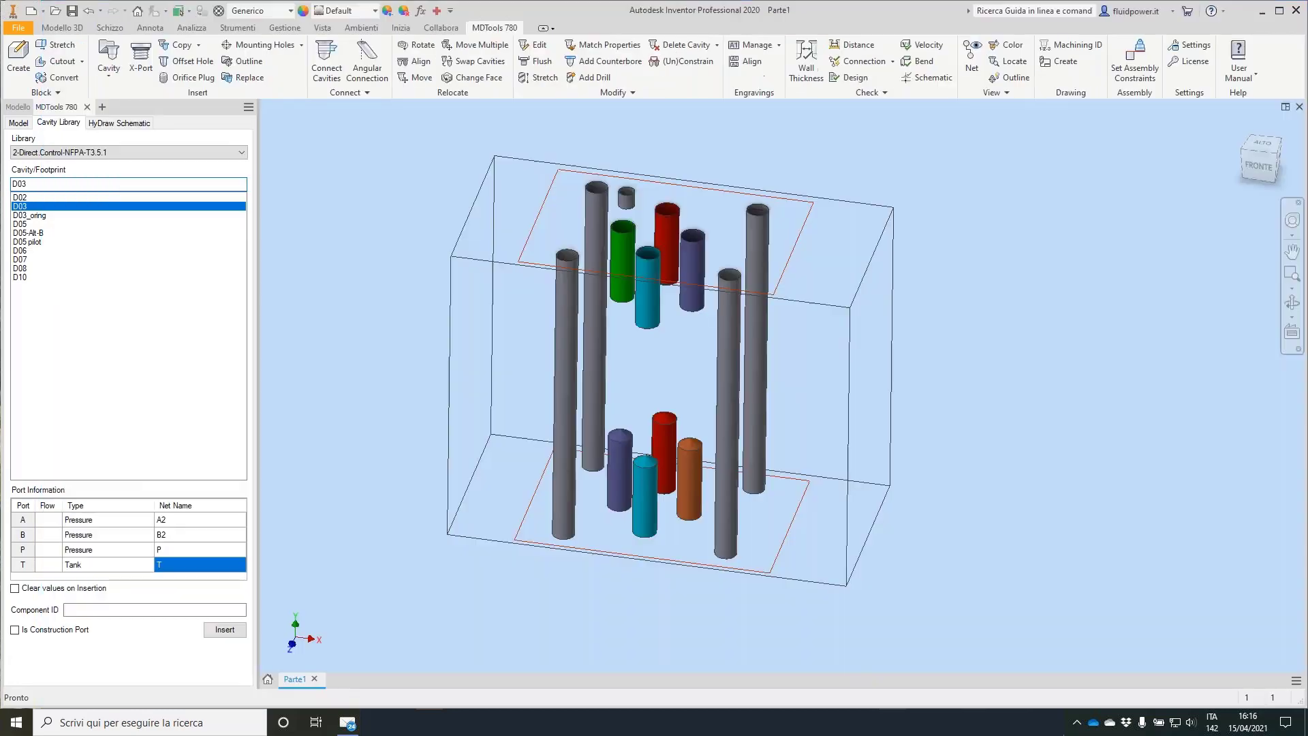
Return to Inventor, search all cavity libraries for SDC10-2 and select that cavity.
click(241, 152)
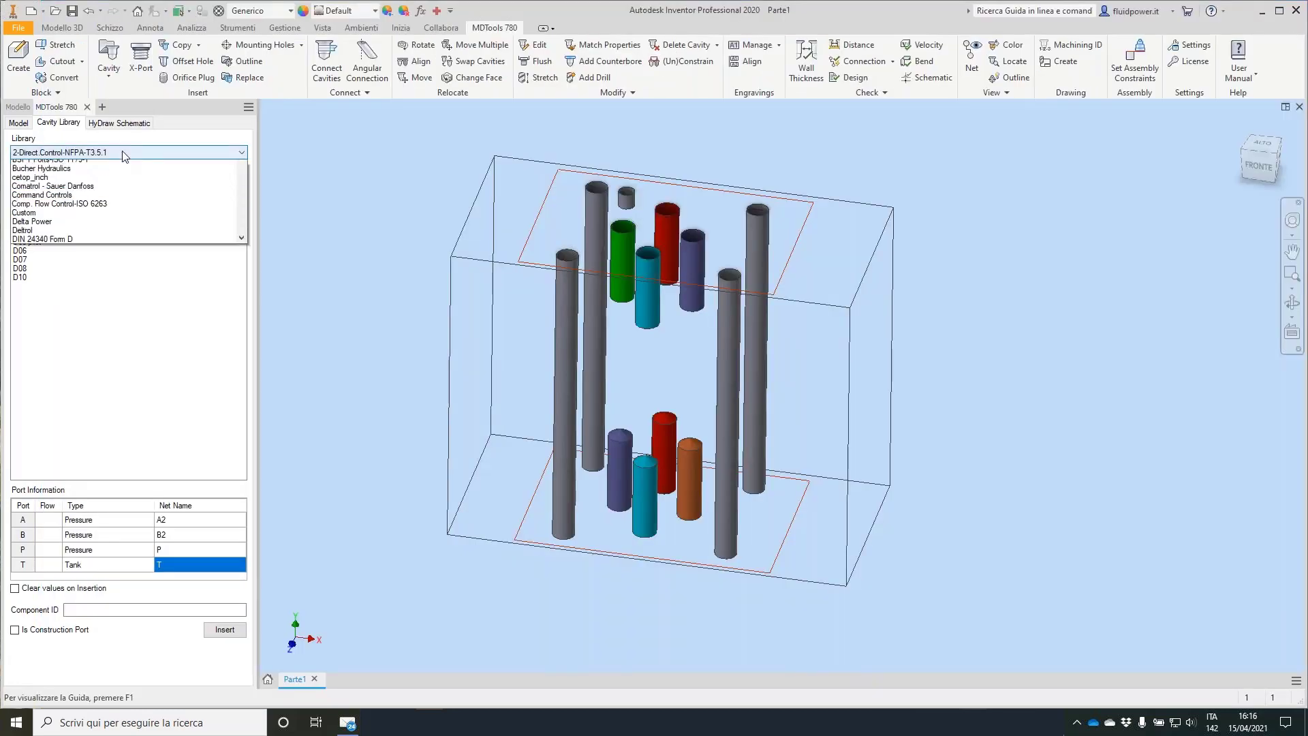
scroll(241, 222, up, 3)
click(154, 165)
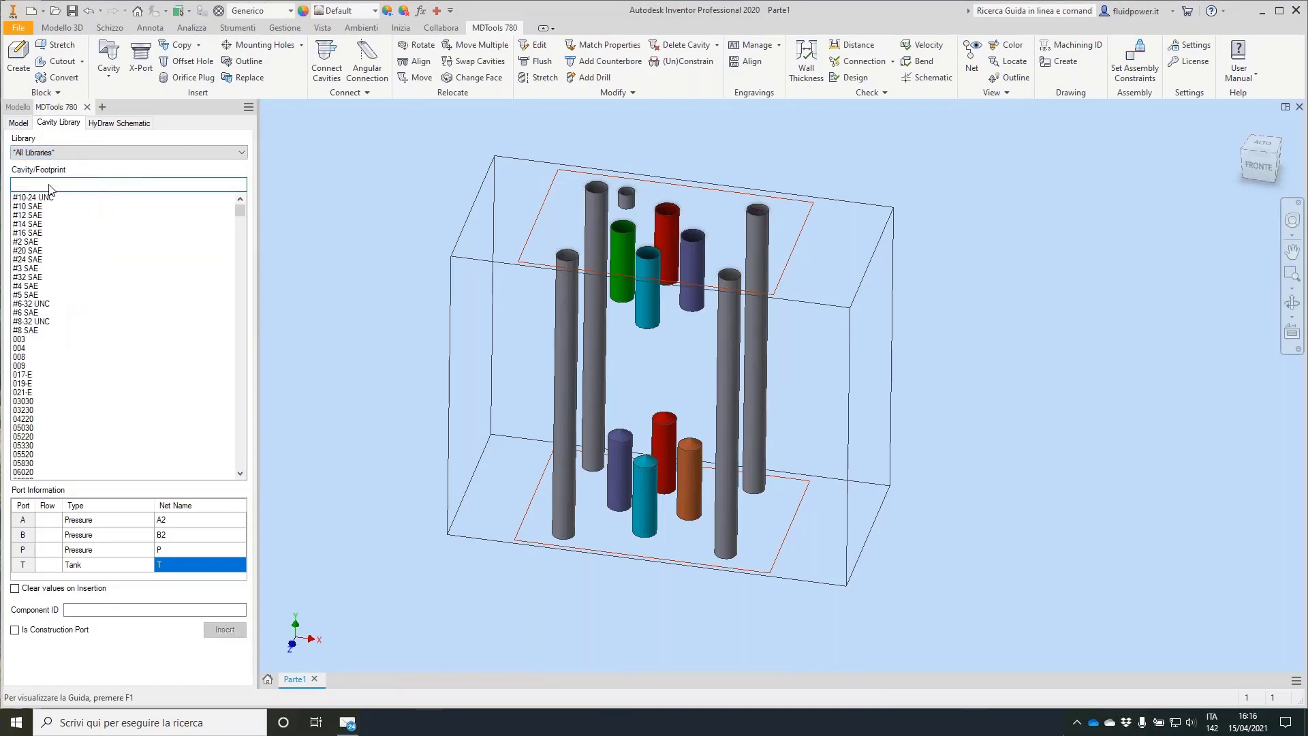
text(SDC10-2)
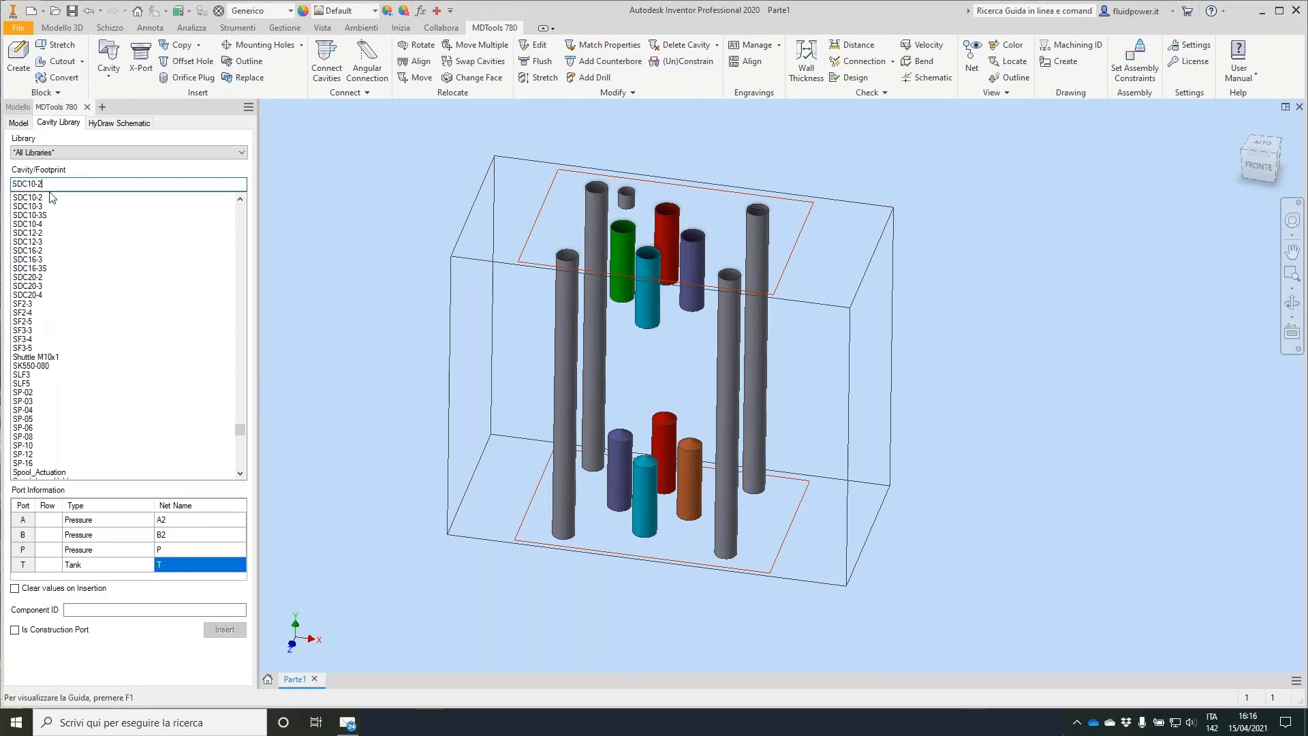
click(51, 197)
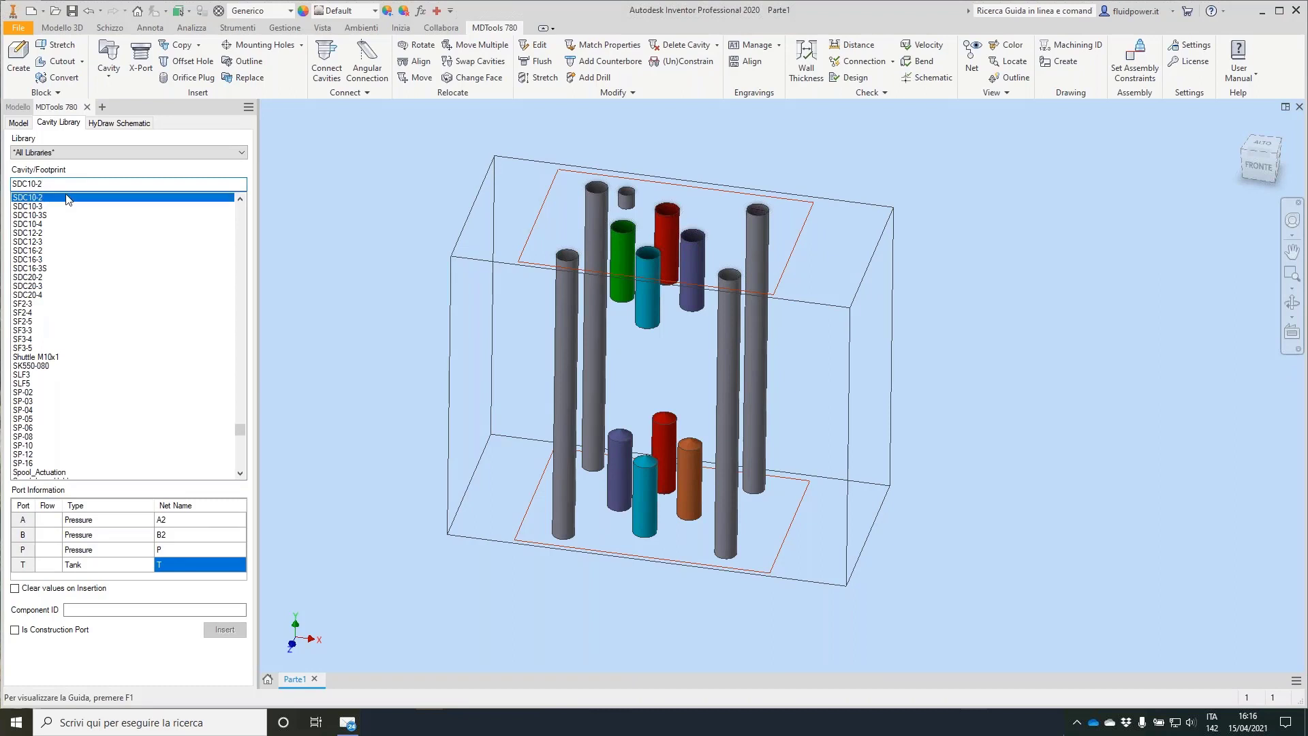
Assign net B to port 1 and net B3 to port 2 of the SDC10-2 cavity.
click(194, 524)
click(194, 524)
click(193, 524)
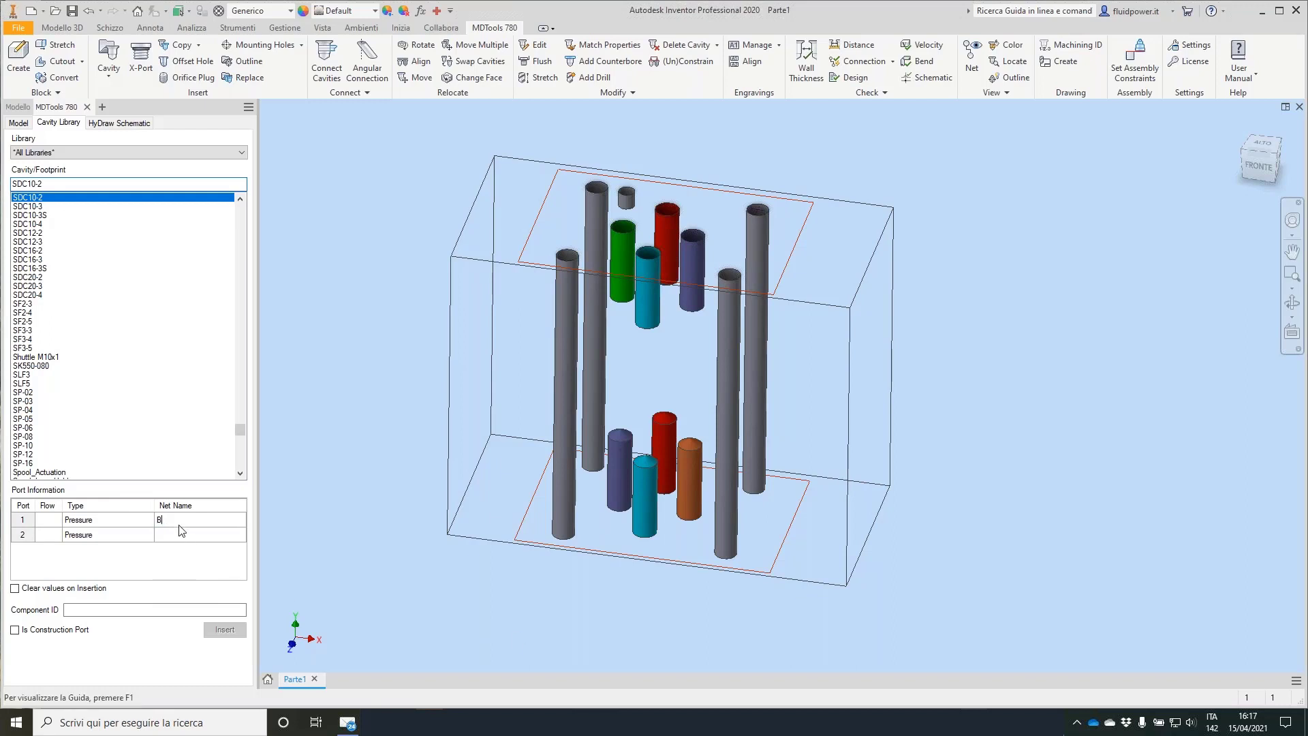
click(180, 540)
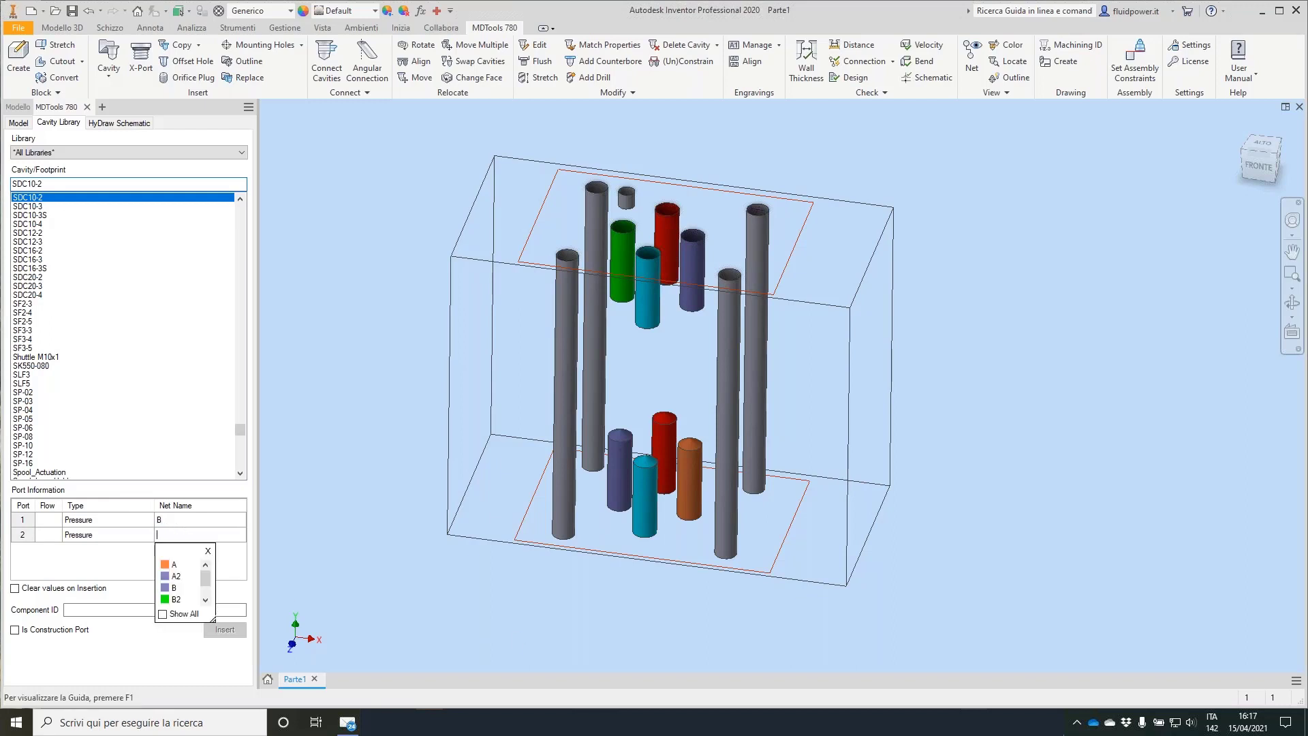
click(180, 537)
click(113, 609)
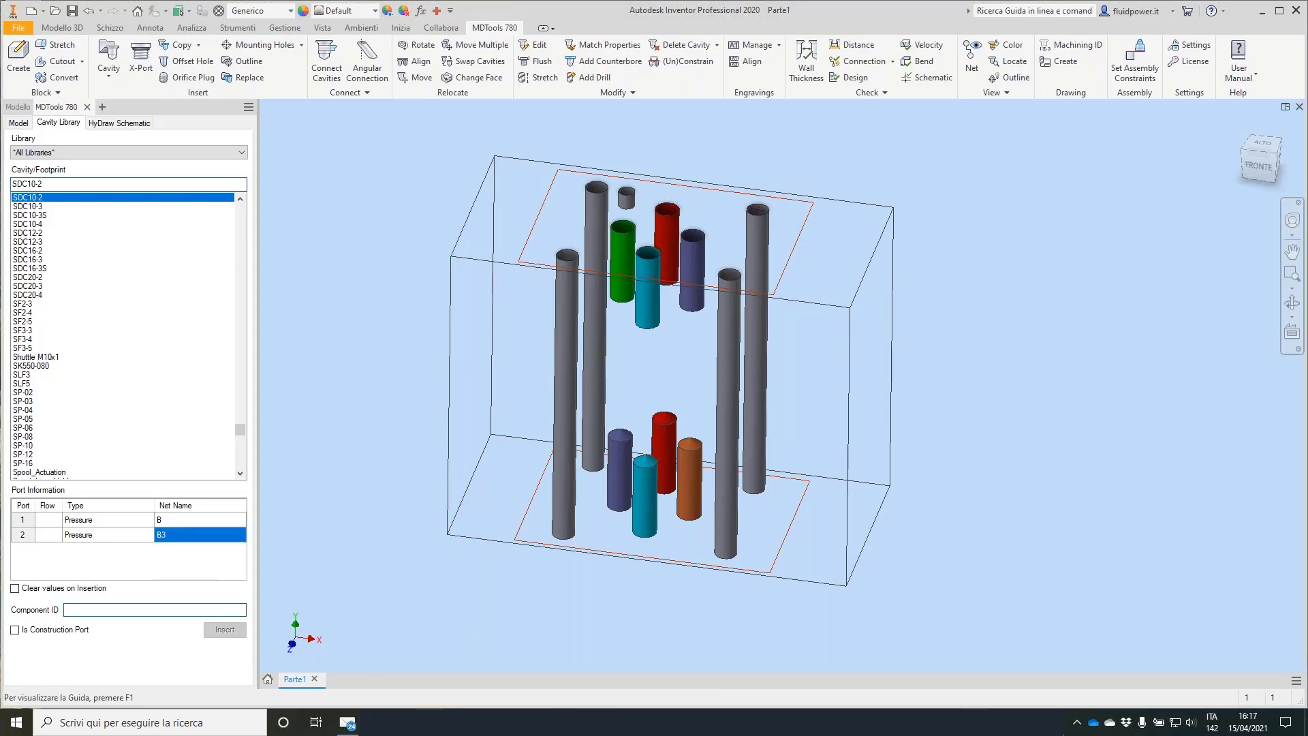
Check the valve's item ID in Circuit.dwg in HyDraw CAD, return to Inventor and set the cavity's component ID to 3.2.
text(3.1)
key(alt+Tab)
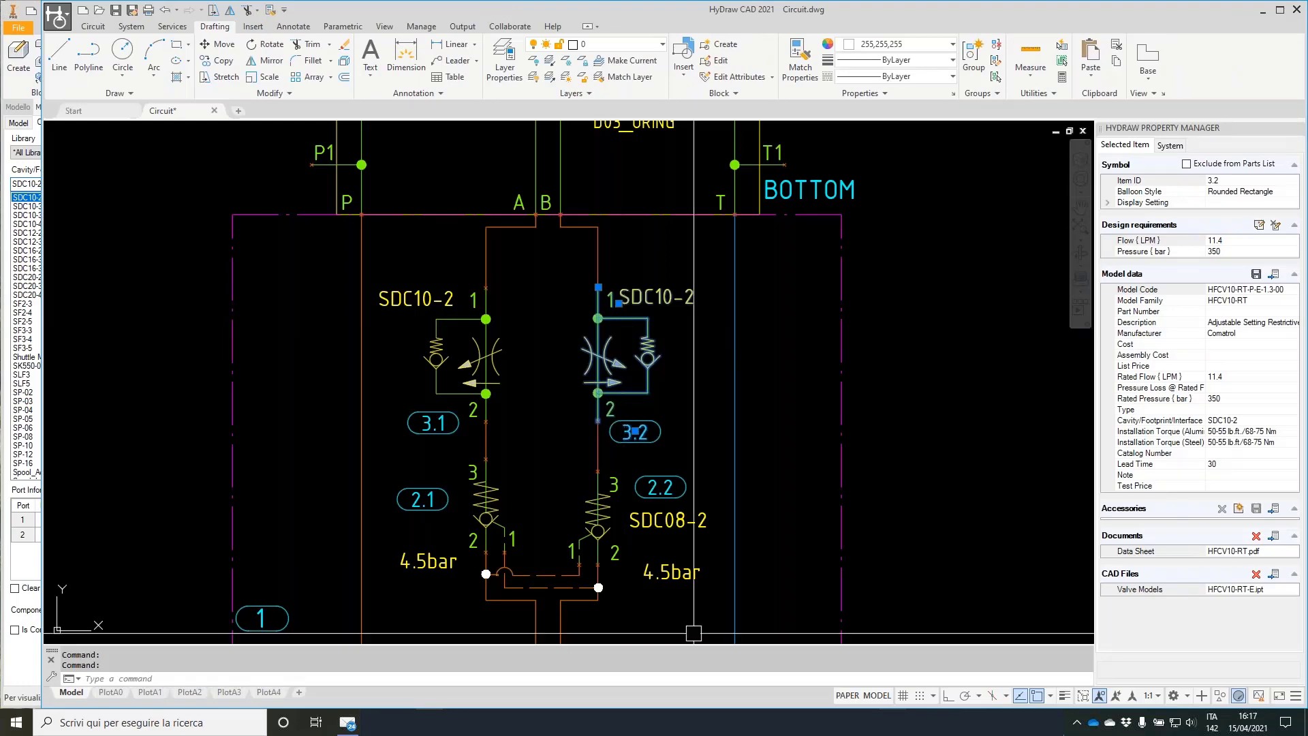
key(alt+Tab)
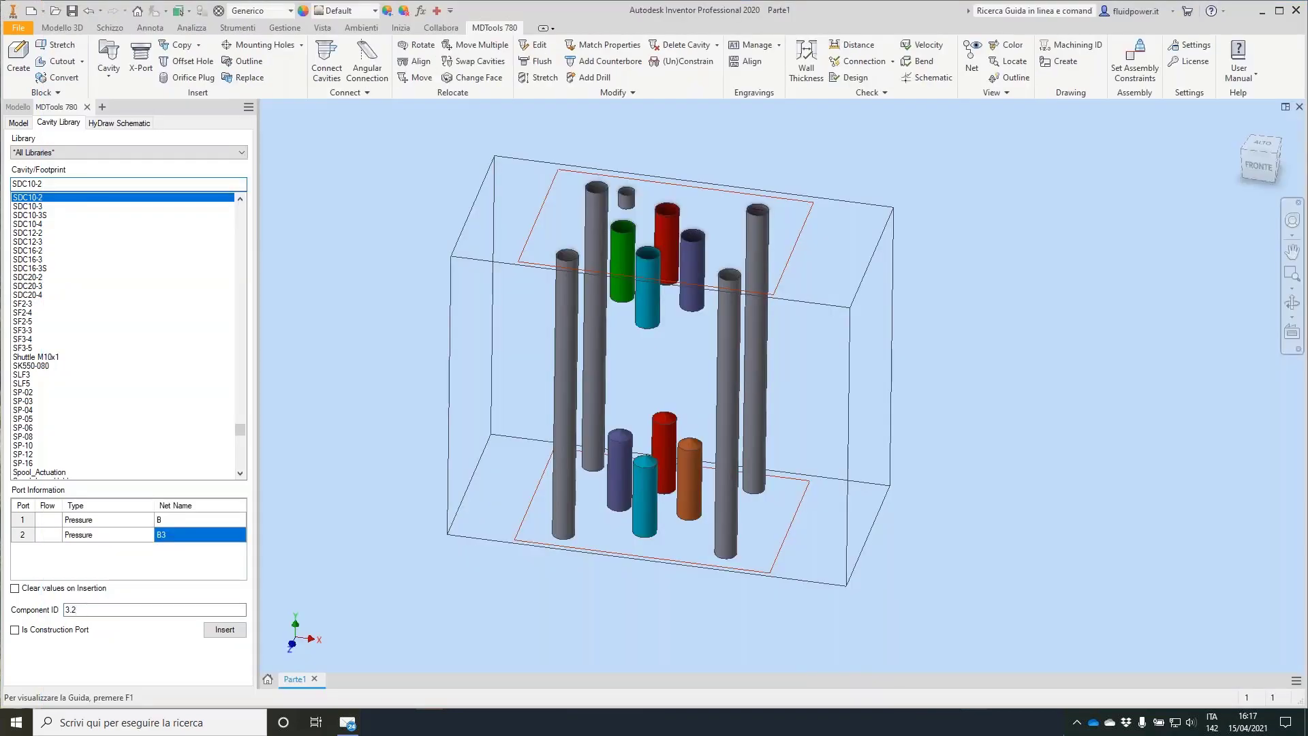
Insert the SDC10-2 cavity on the block's right face at X 24, Y 59.
click(224, 629)
shift+middle_drag(835, 425, 878, 475)
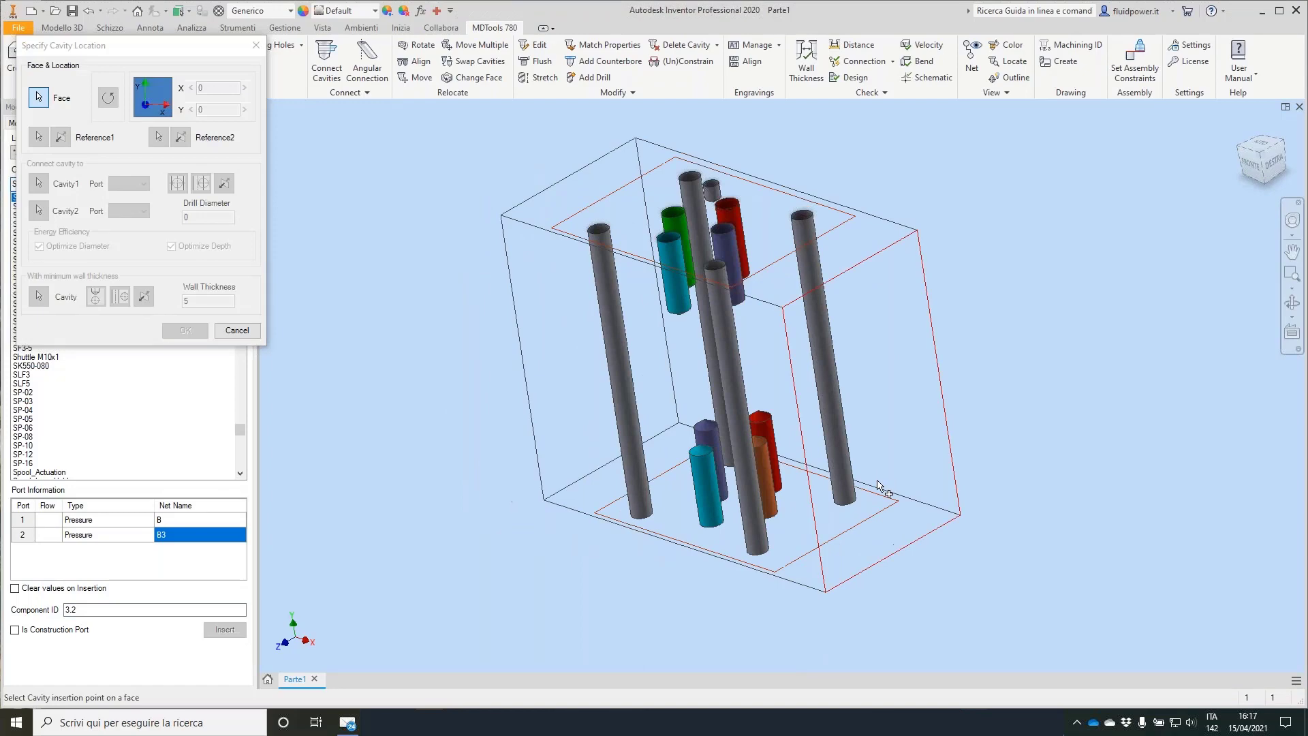
click(875, 463)
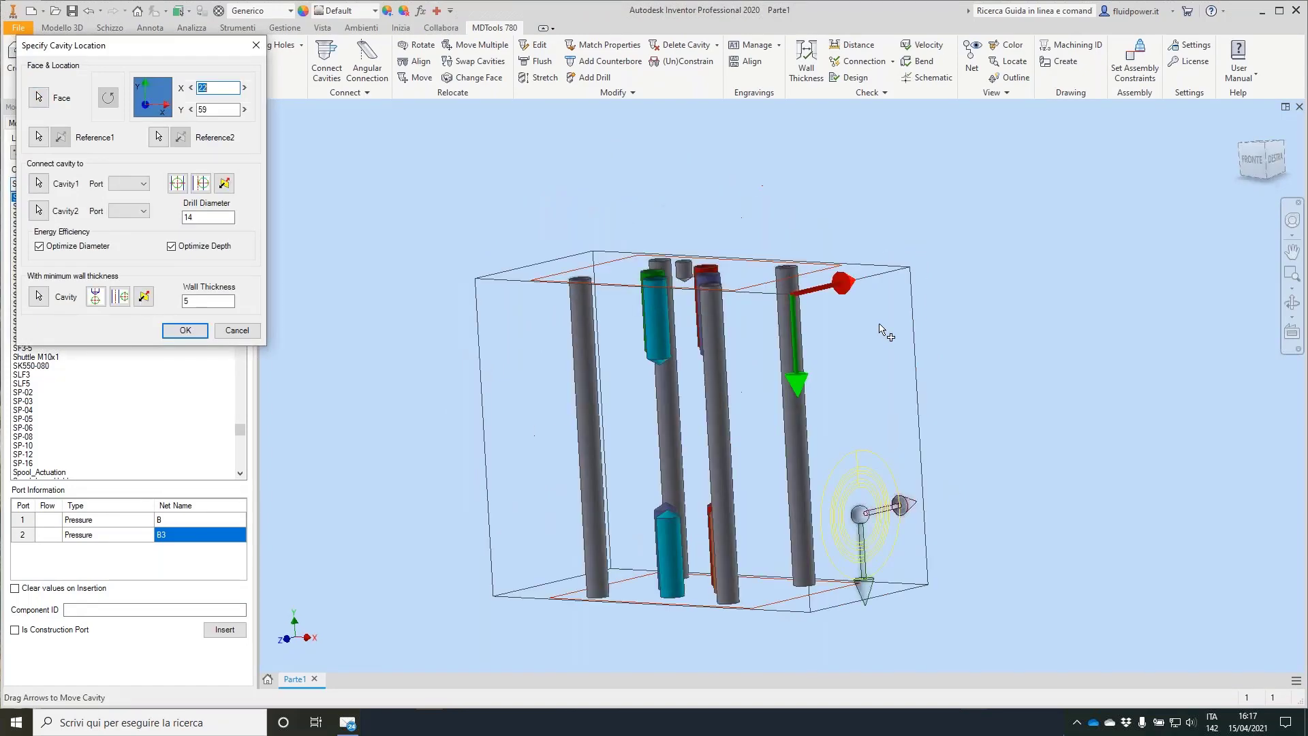
text(2)
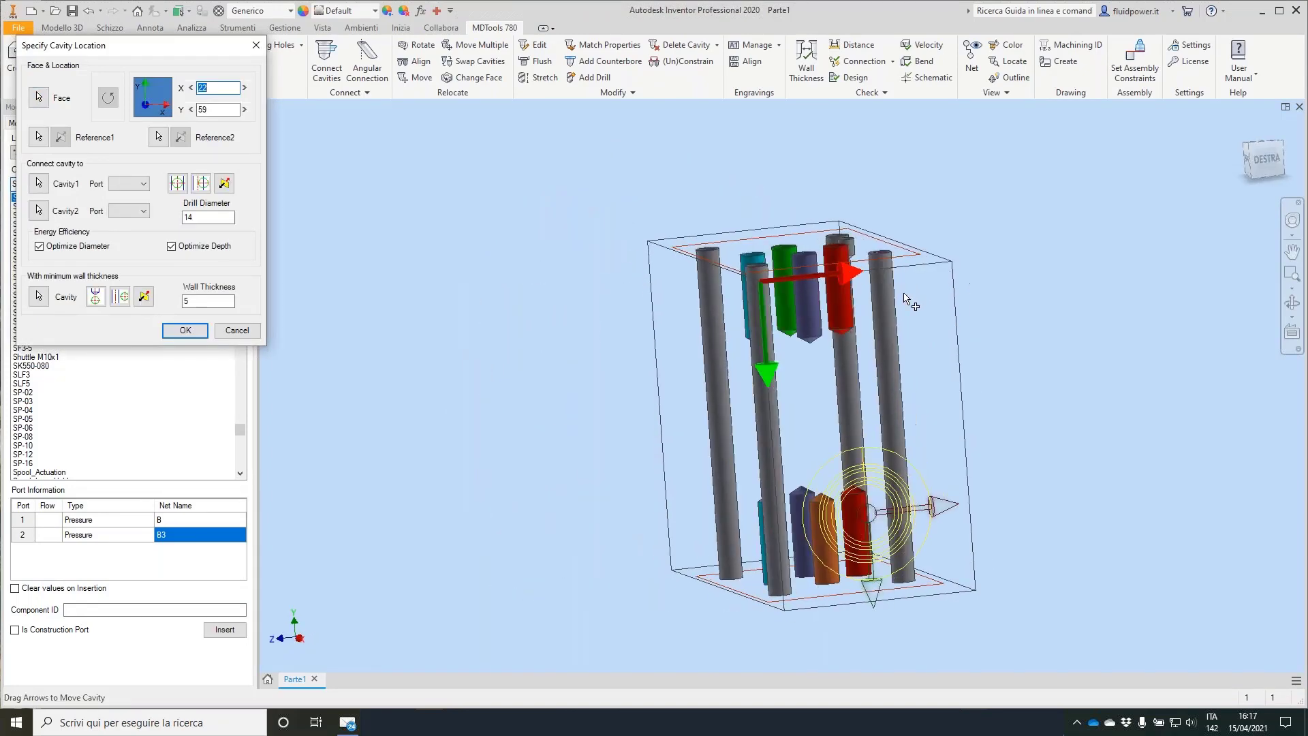
text(4)
key(Tab)
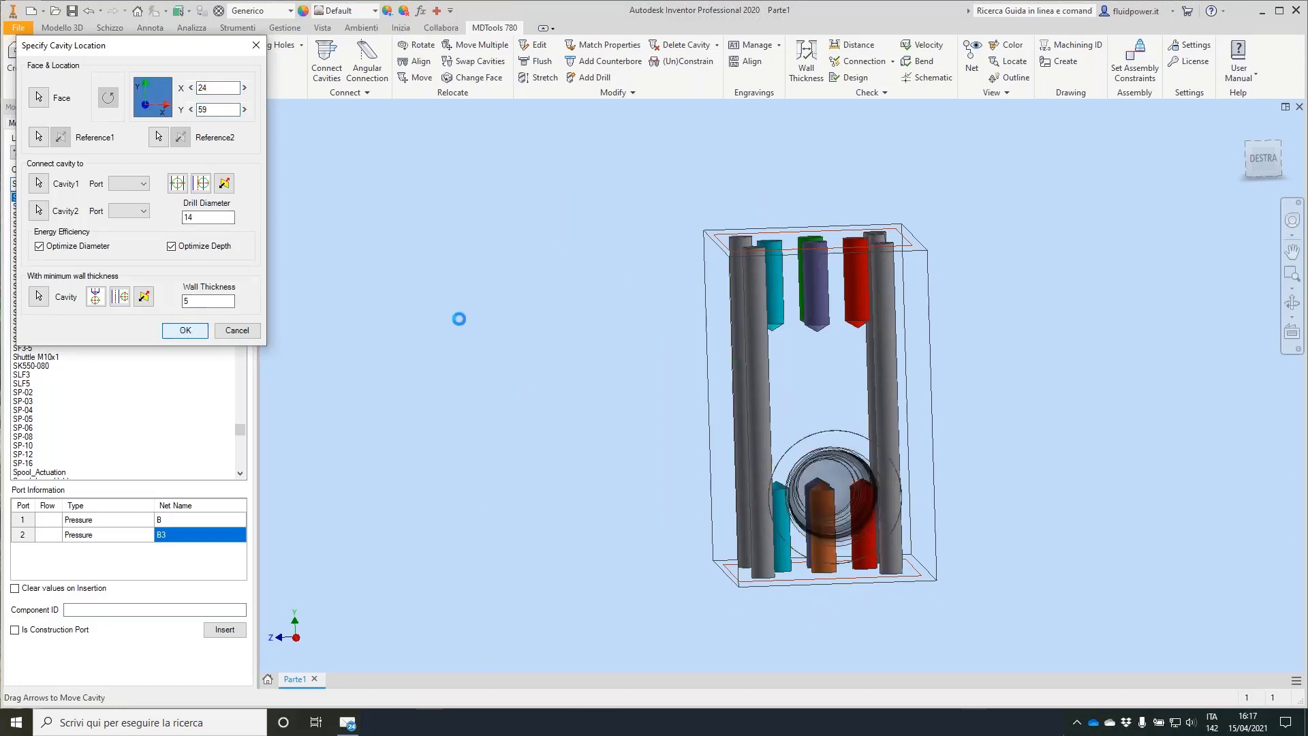
click(185, 329)
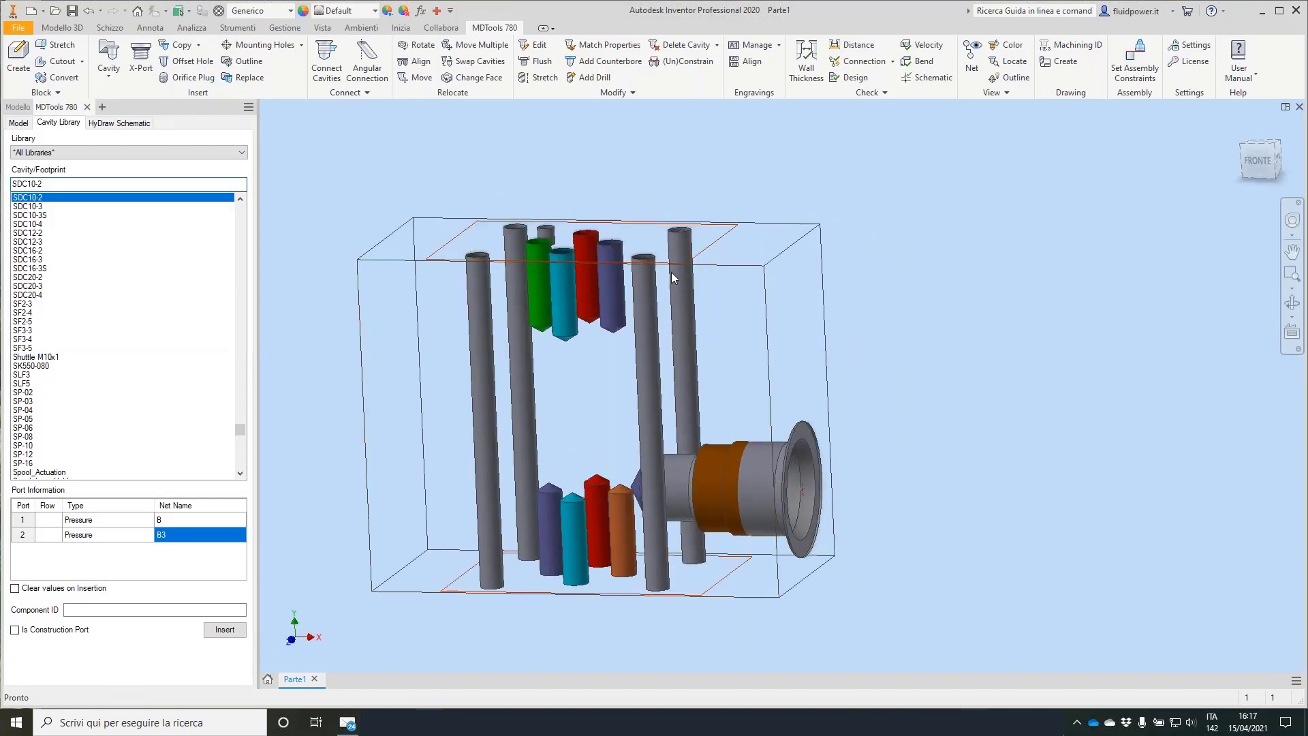
For the second SDC10-2 cavity, assign net A to port 1, net A3 to port 2 and component ID 3.1.
click(176, 521)
text(A)
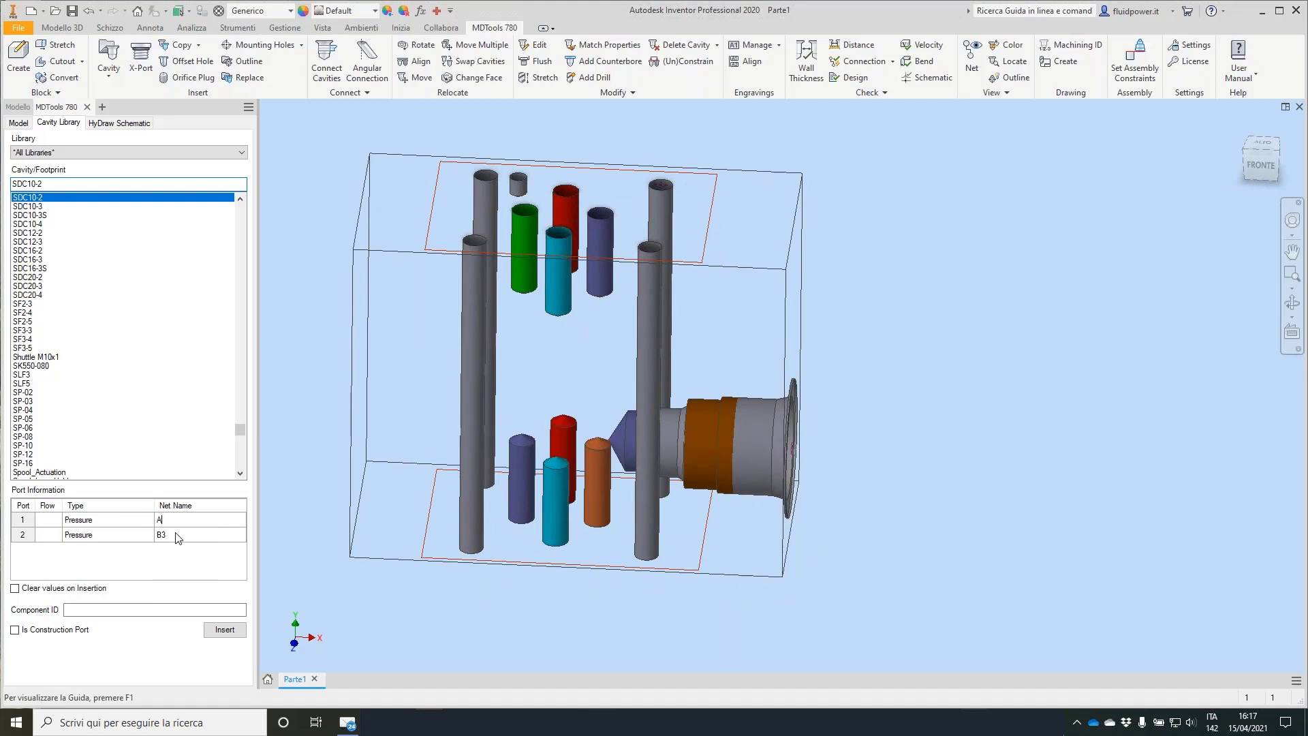
text(A3)
click(120, 609)
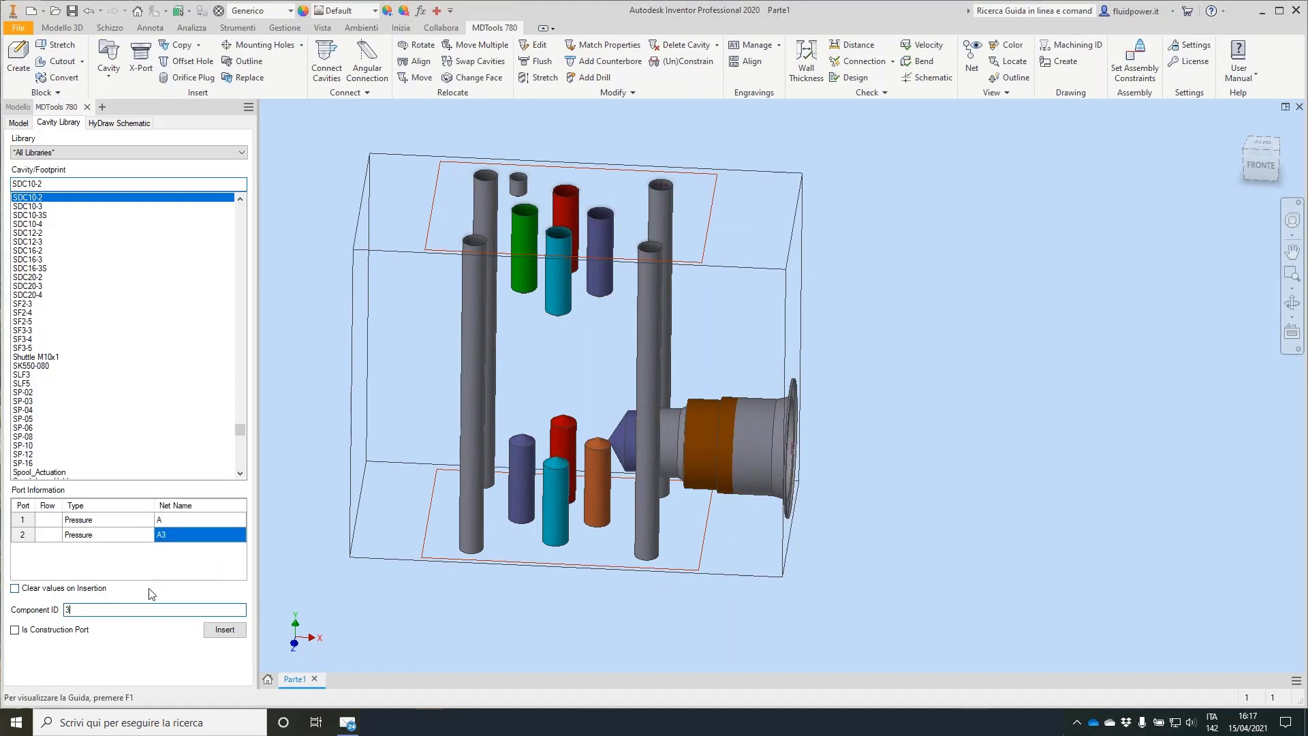
Insert cavity 3.1 on the block's left face, referenced to cavity 3.2 at X 0, Y 0.
click(225, 629)
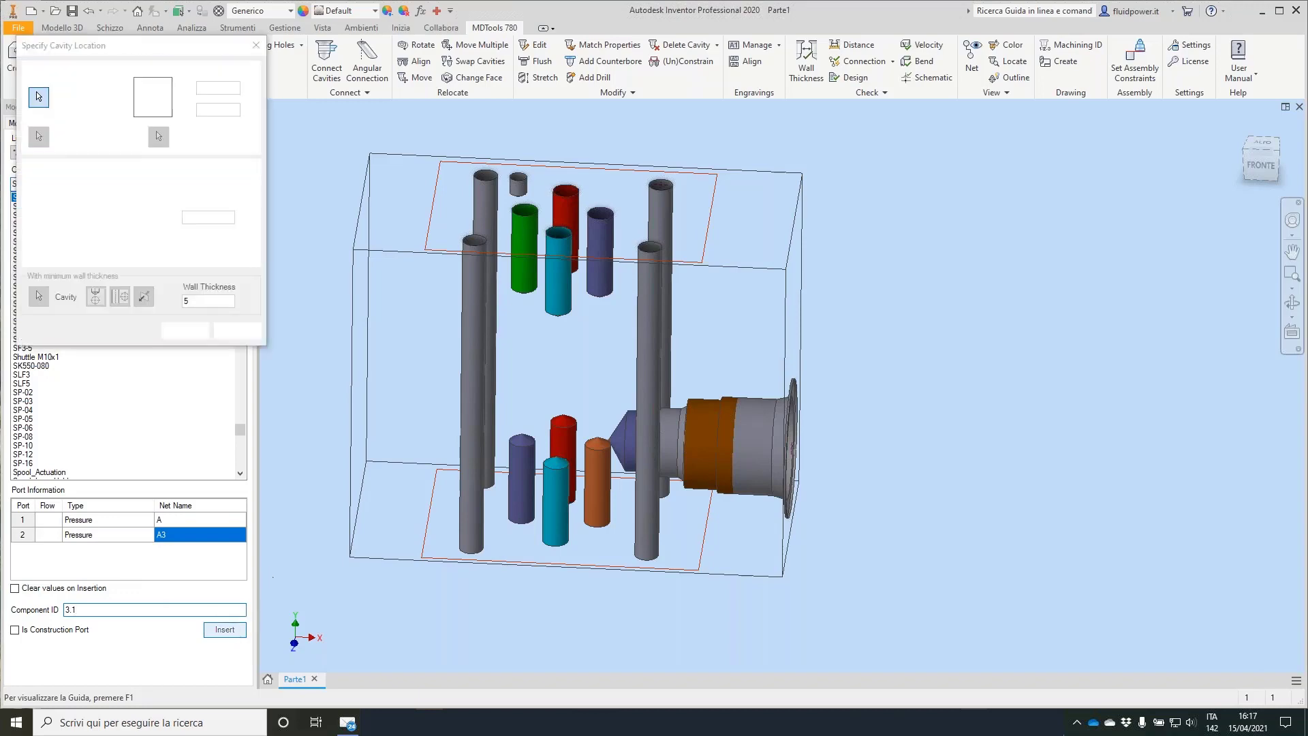
click(375, 507)
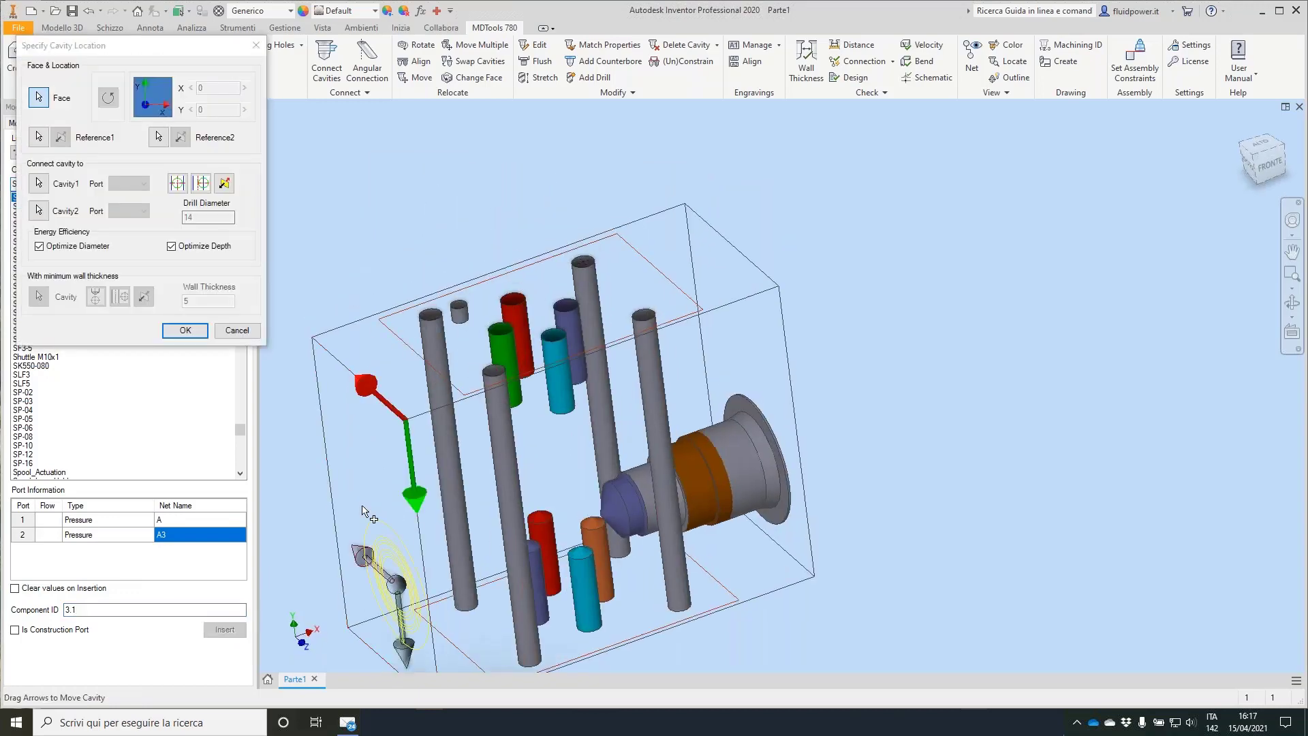
click(39, 138)
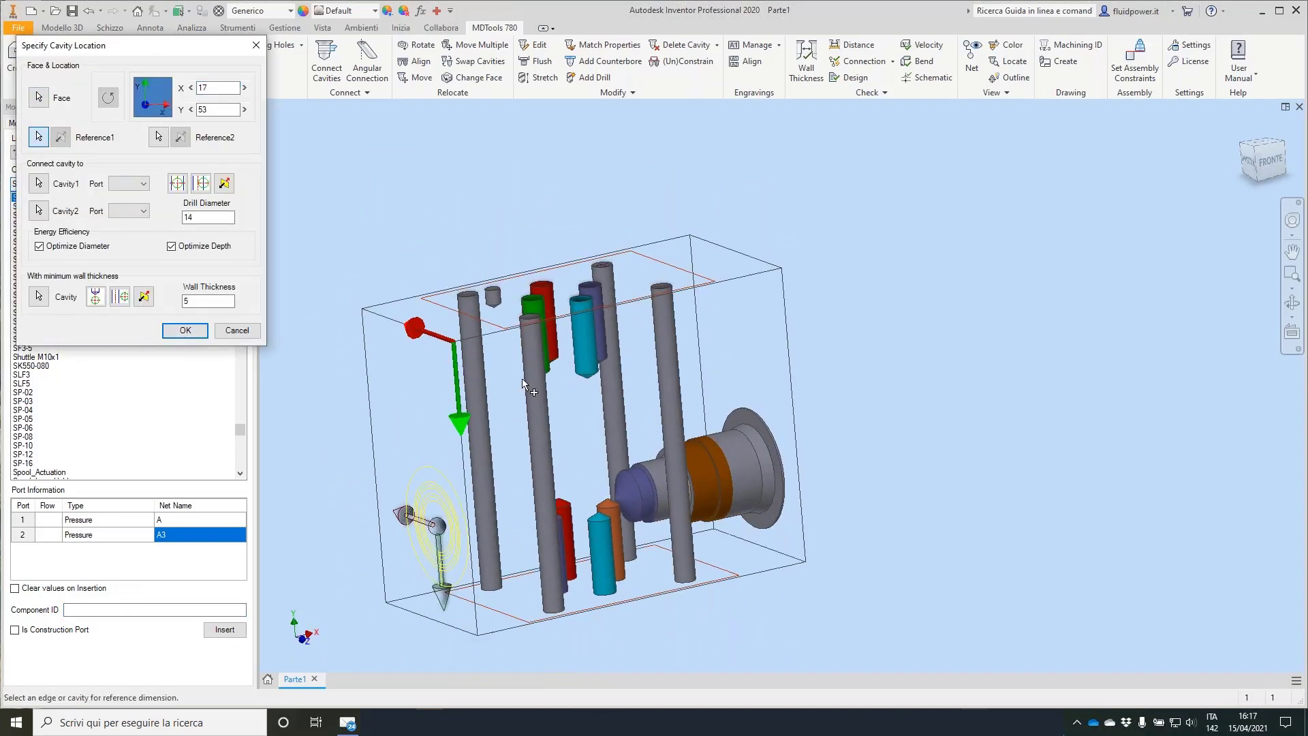
click(769, 474)
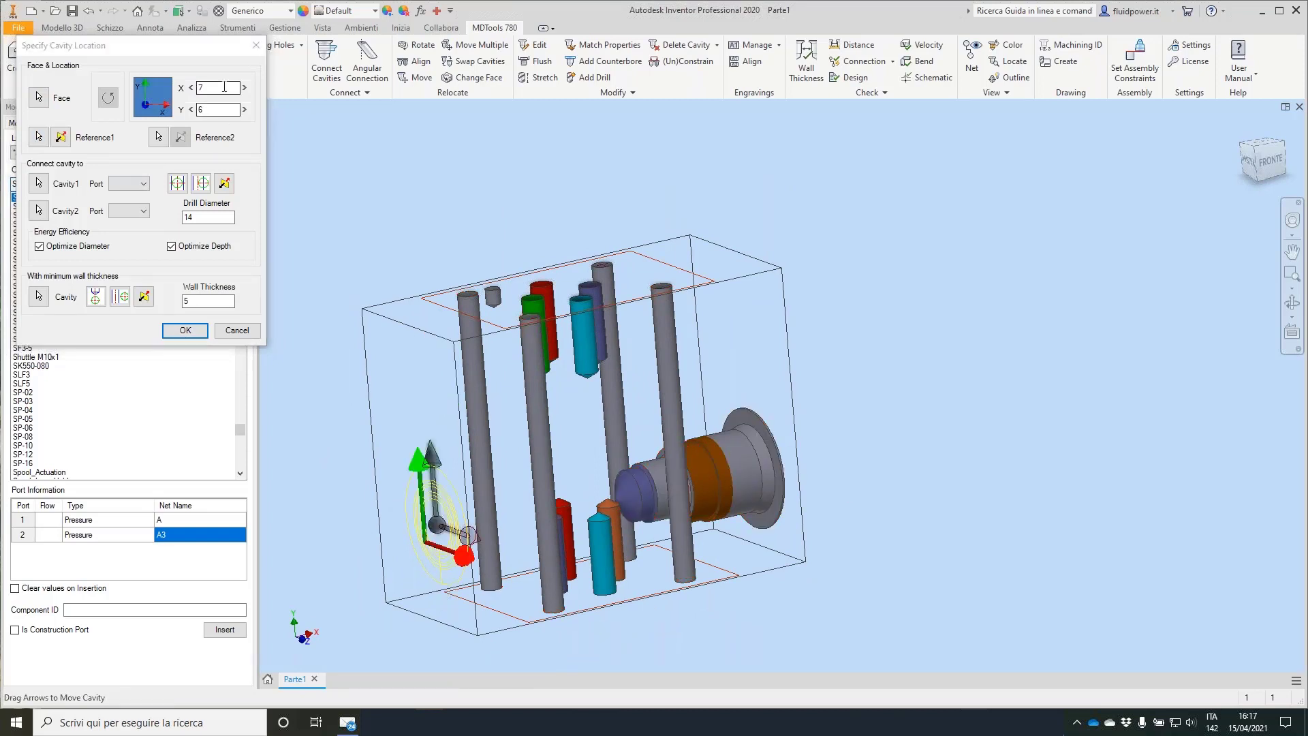
text(0)
key(Tab)
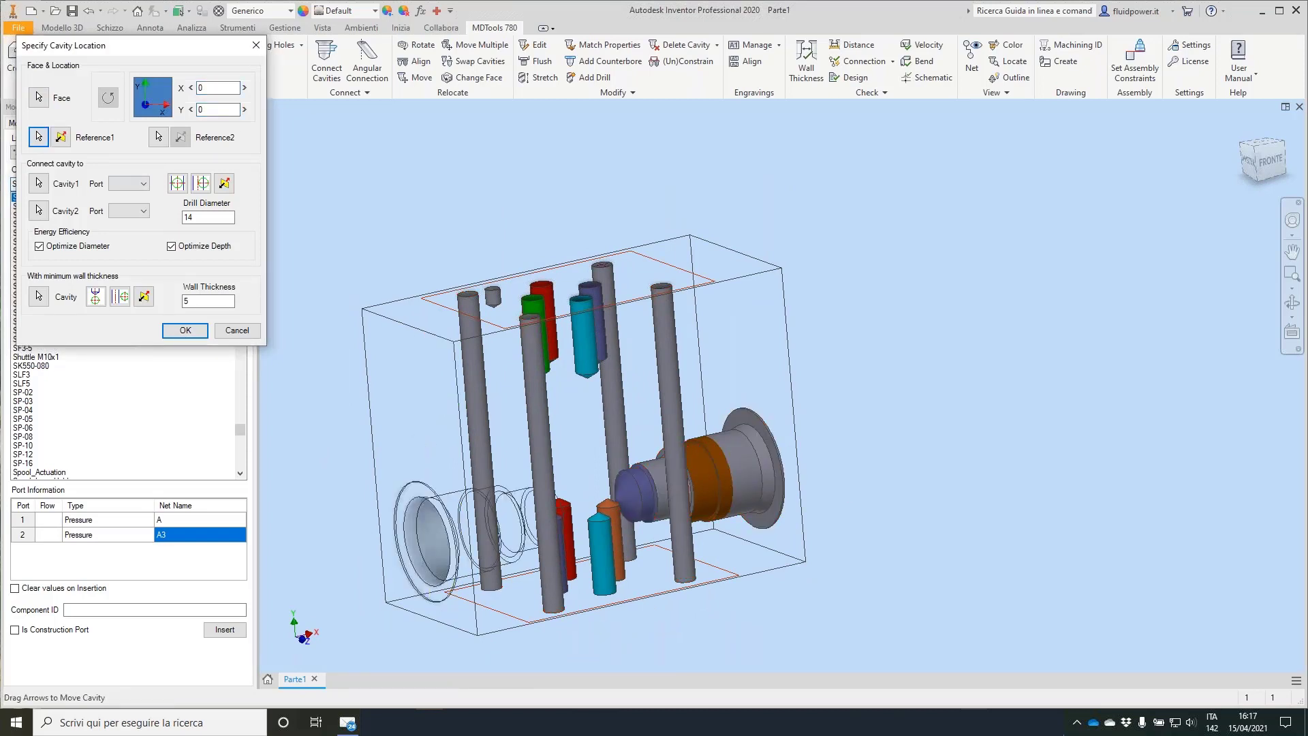
key(Return)
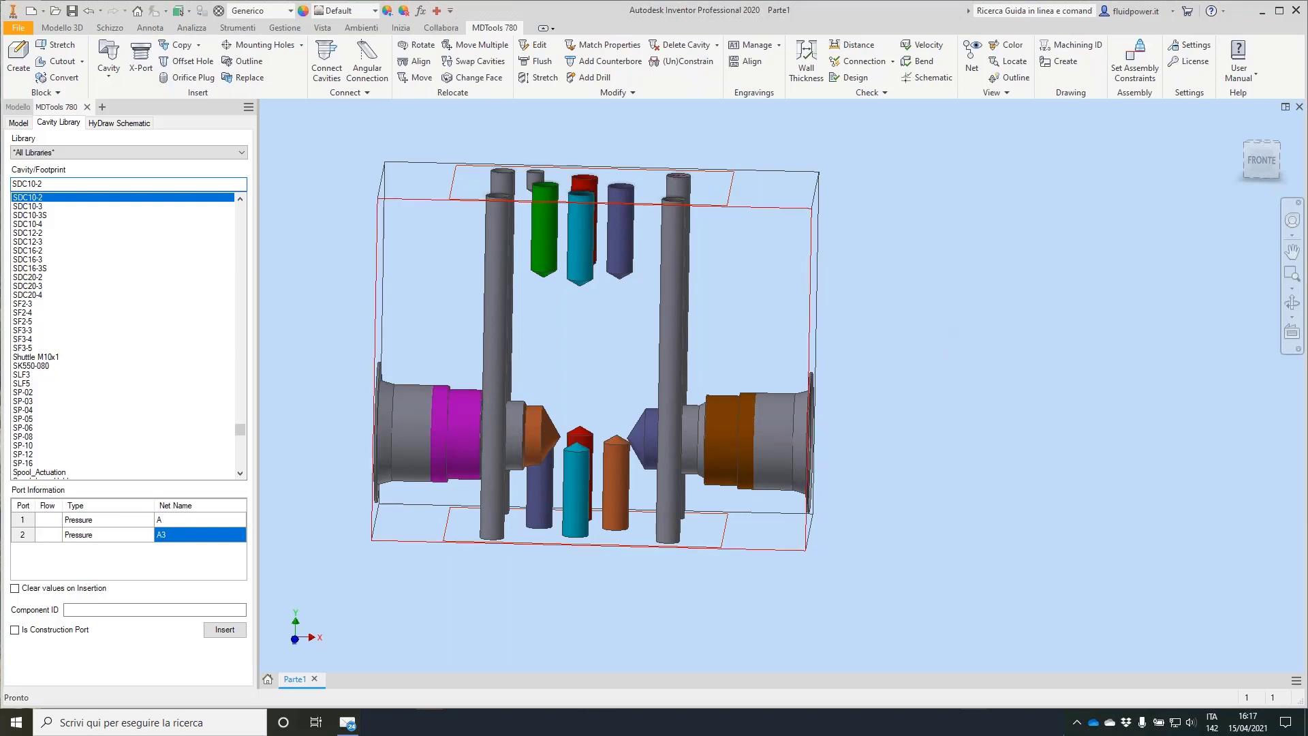
Swap the positions of cavities 3.2 and 3.1 on the two side faces.
click(465, 64)
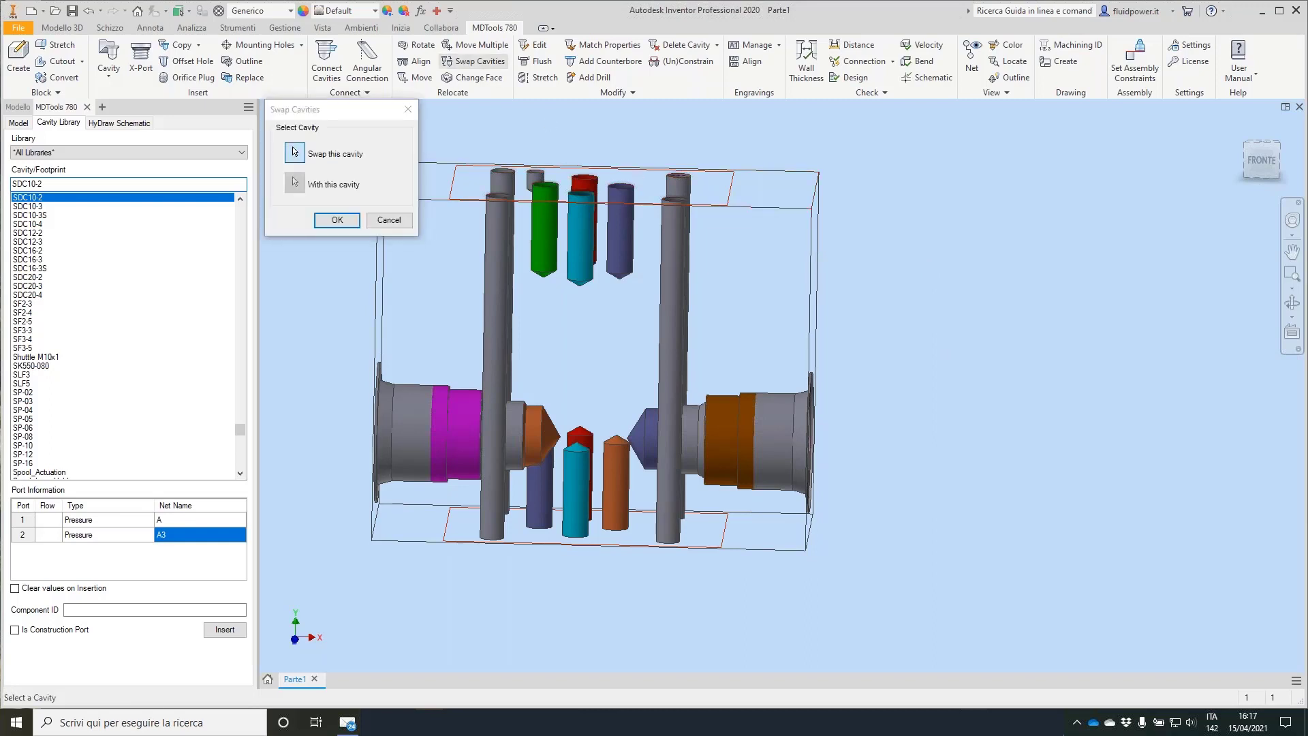
click(749, 420)
click(416, 422)
click(331, 226)
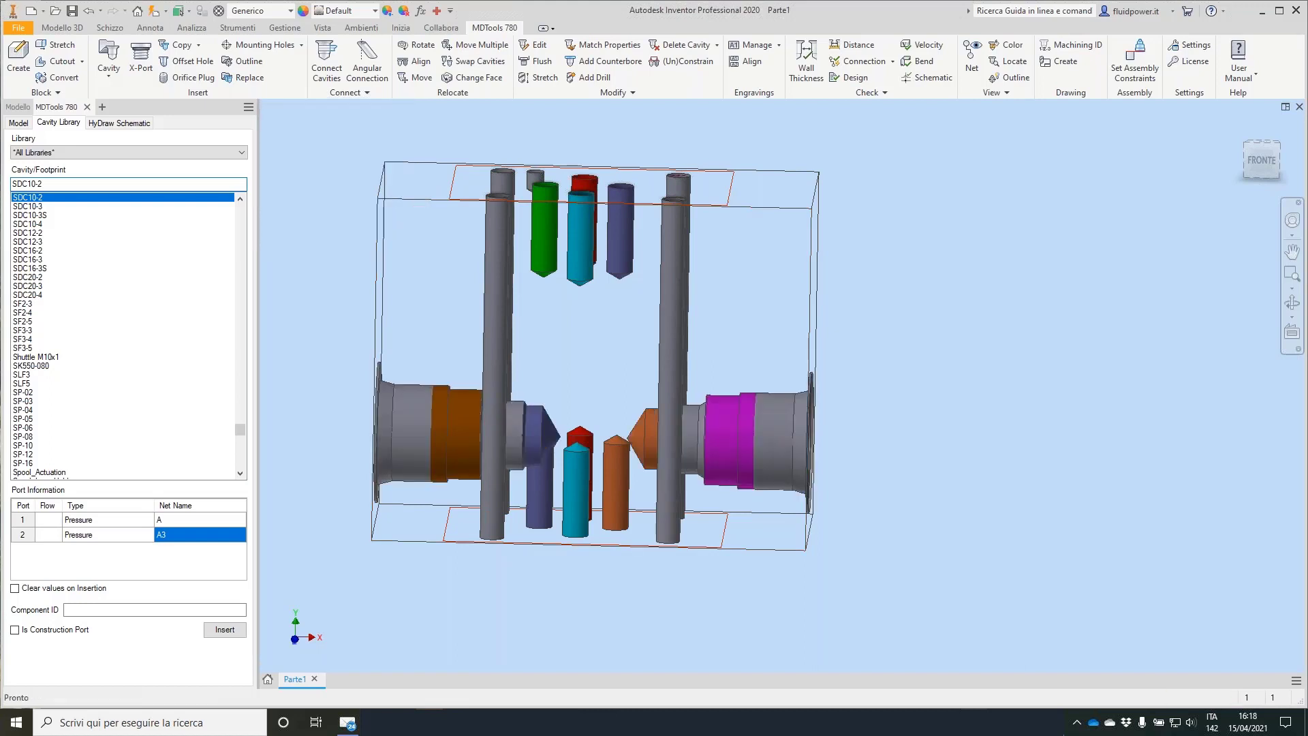
Move the BOTTOM footprint to X 50 on the block's bottom face.
mouse_move(553, 239)
shift+middle_down()
mouse_move(566, 256)
mouse_move(571, 247)
shift+middle_up()
scroll(569, 235, down, 1)
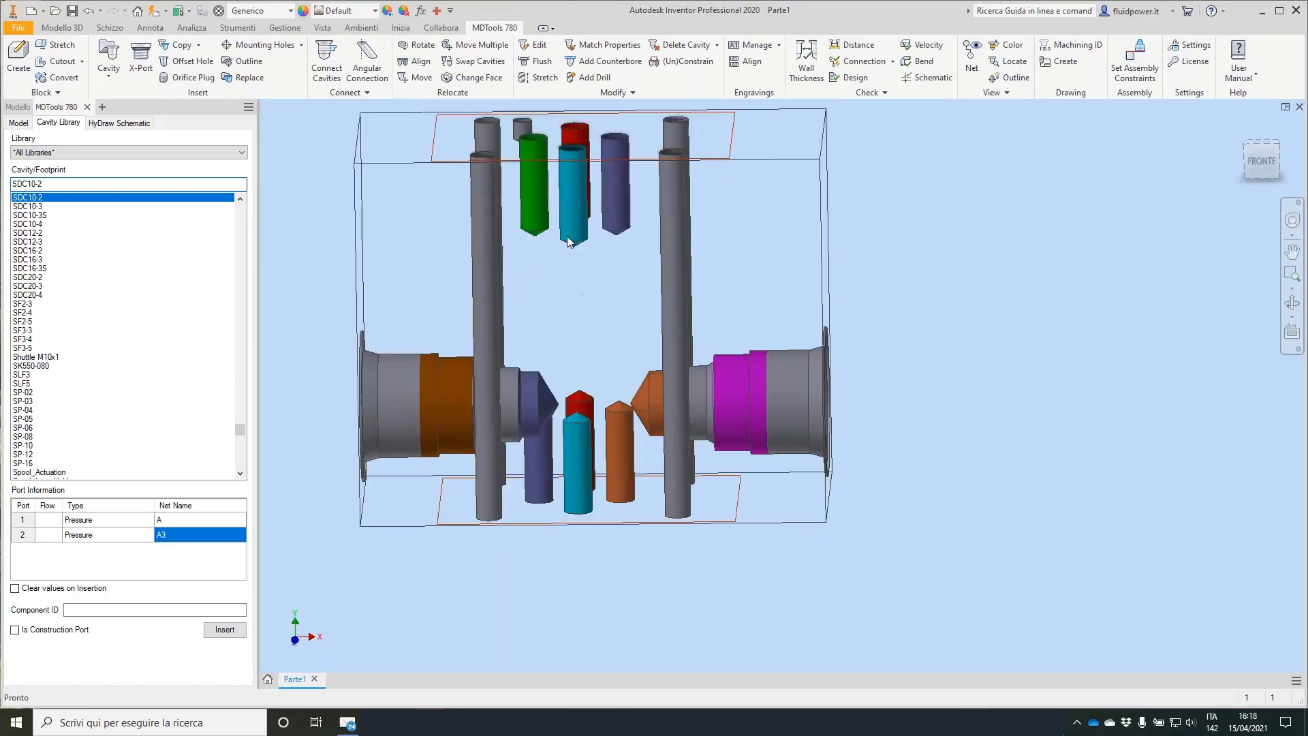
click(496, 49)
click(174, 210)
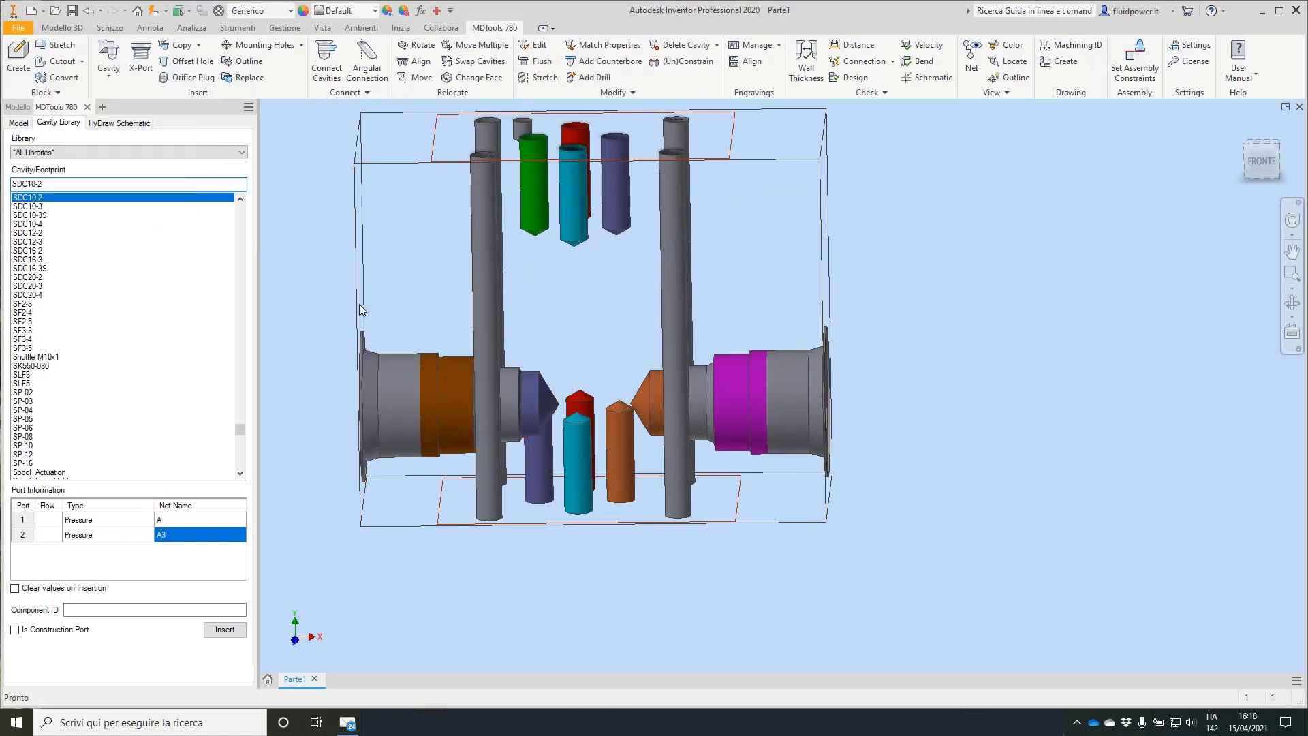
click(415, 77)
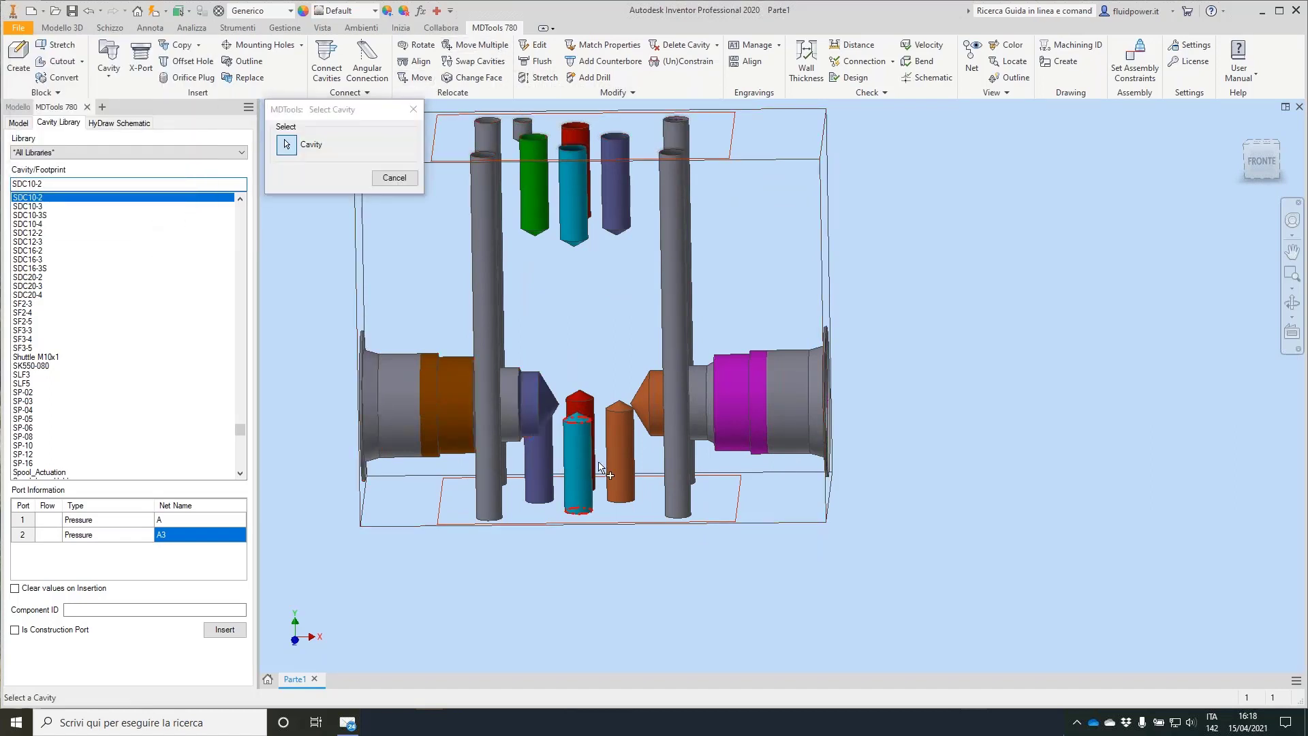
click(582, 473)
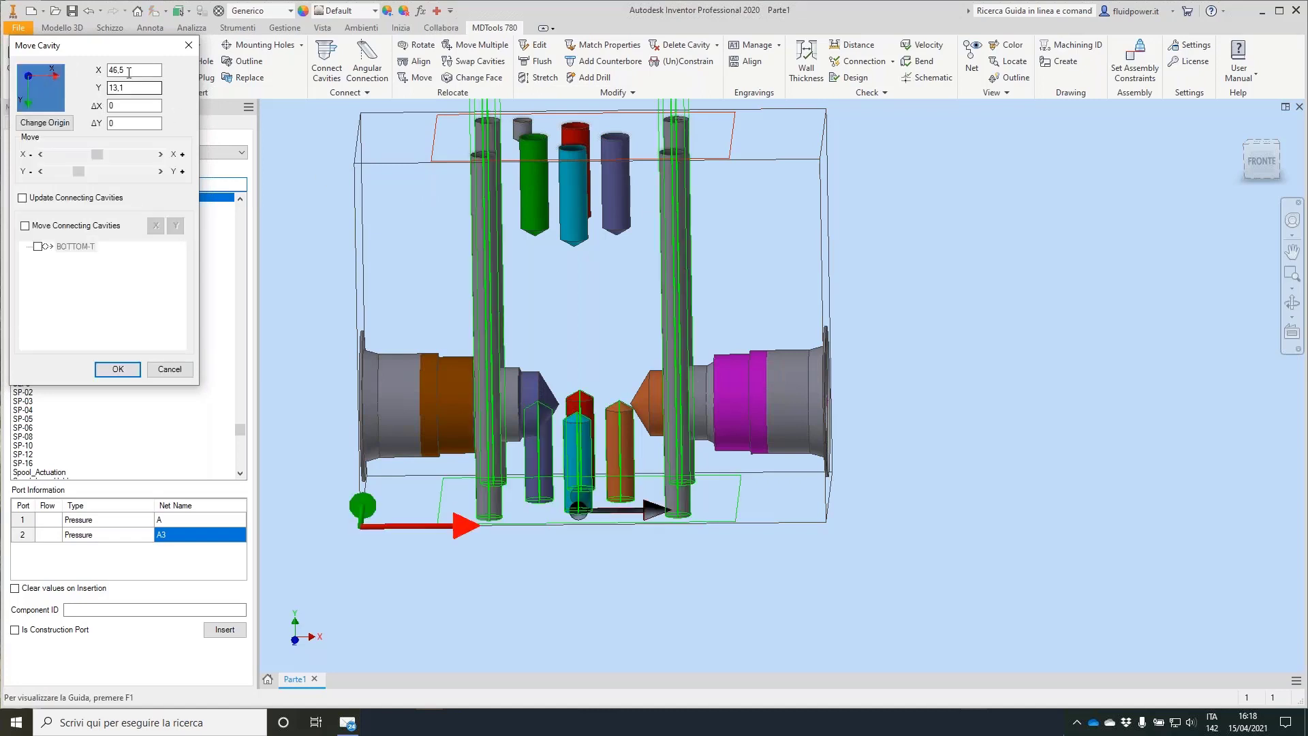
double_click(134, 70)
text(50)
click(118, 369)
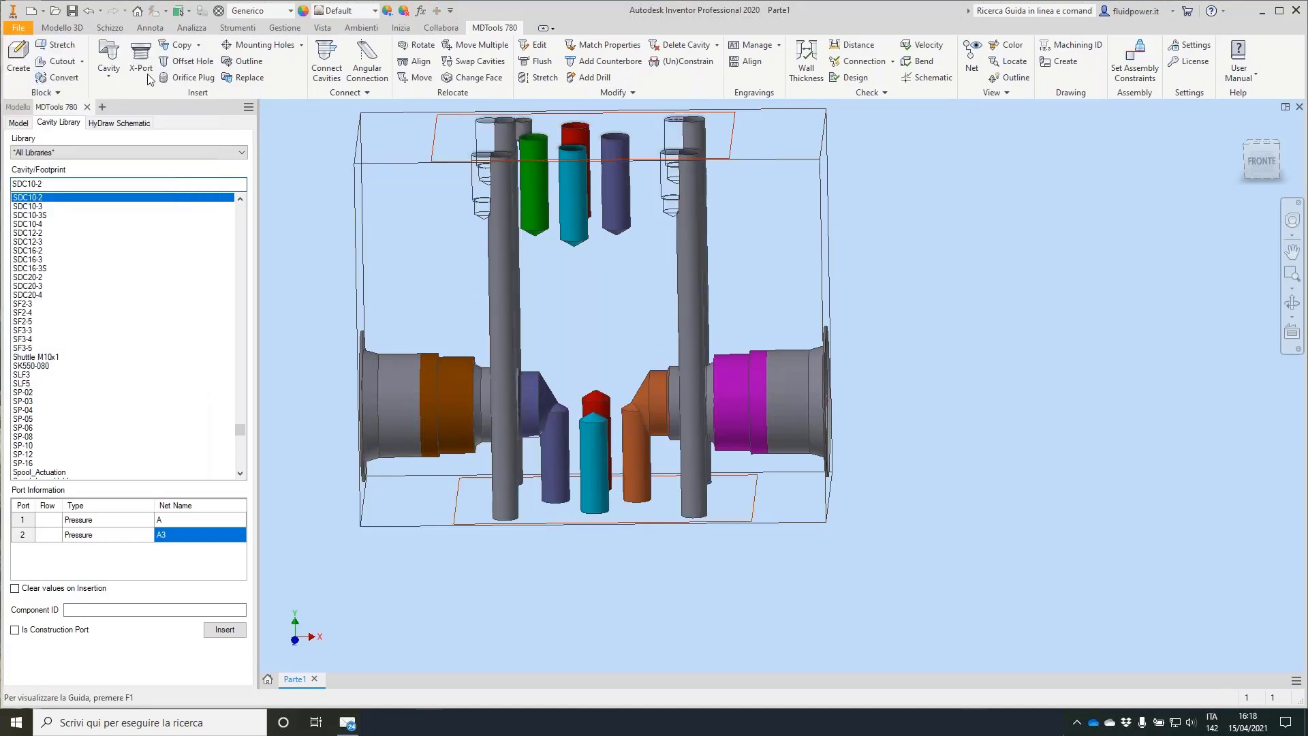
Align the TOP footprint with the moved BOTTOM footprint.
click(415, 61)
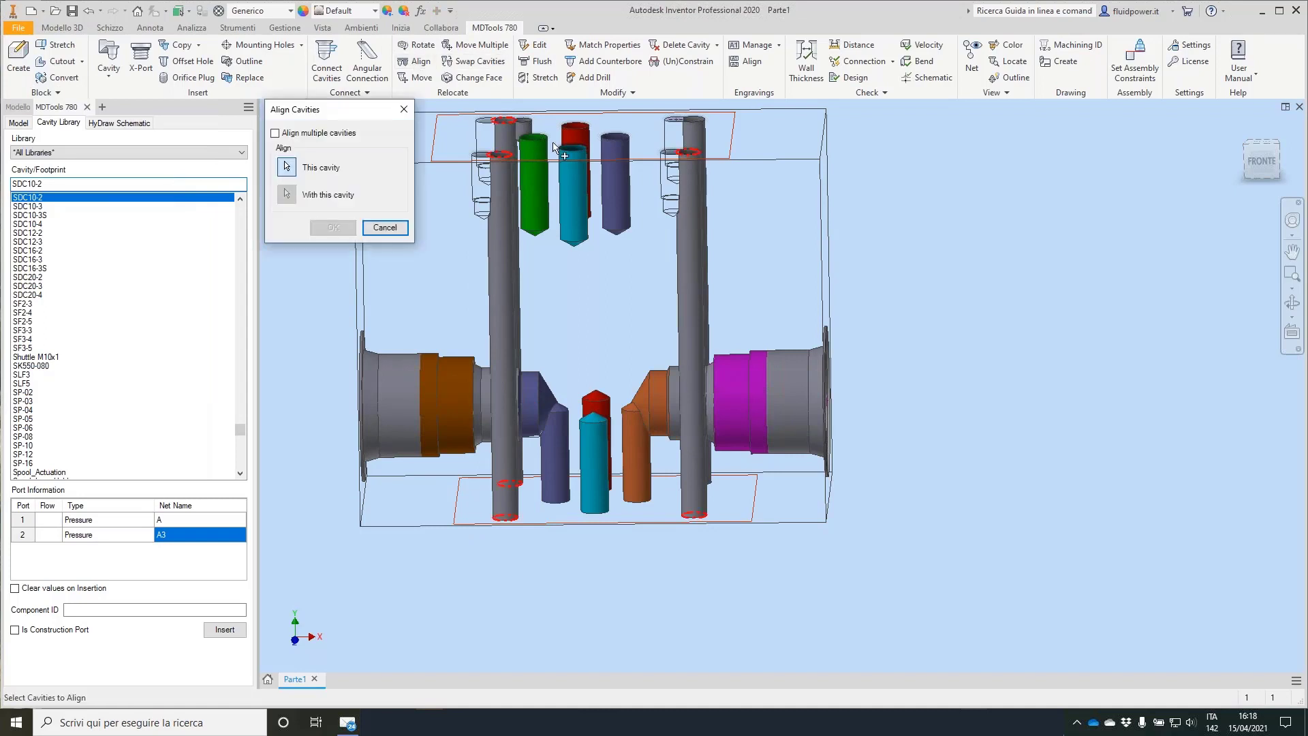
click(576, 170)
click(601, 454)
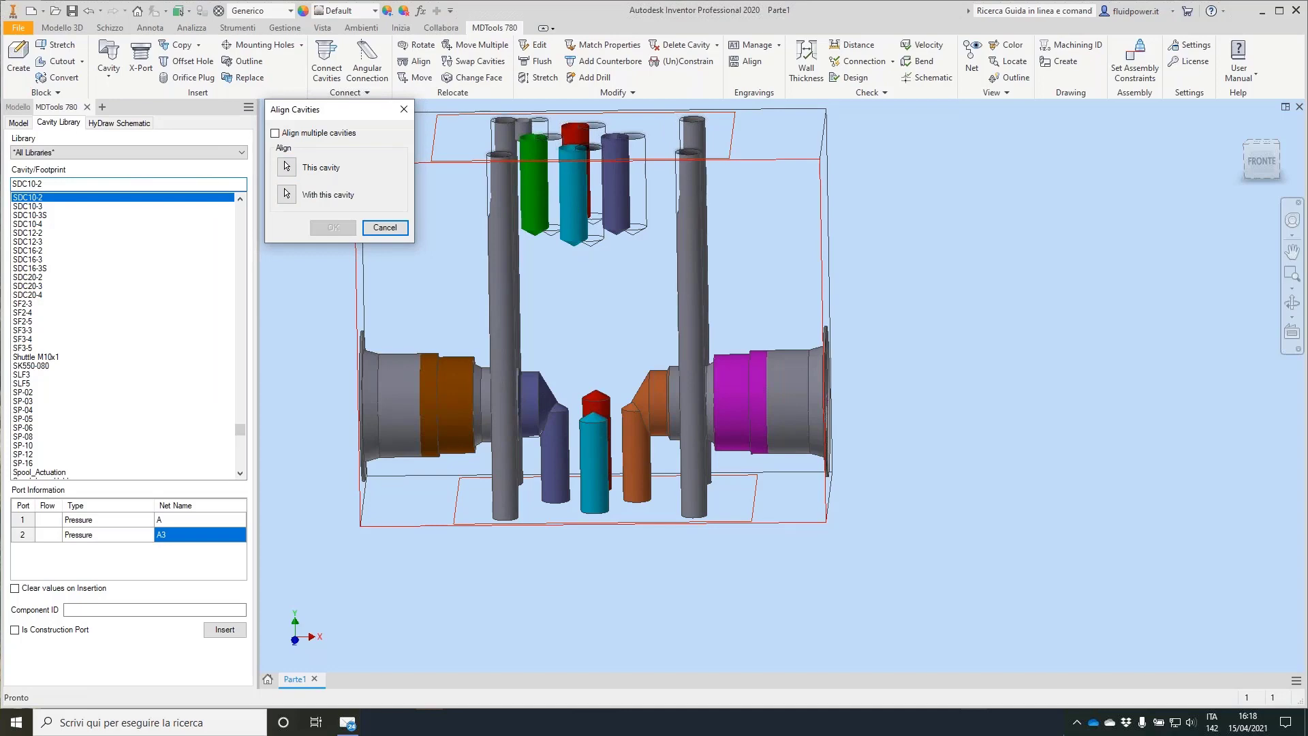
click(385, 228)
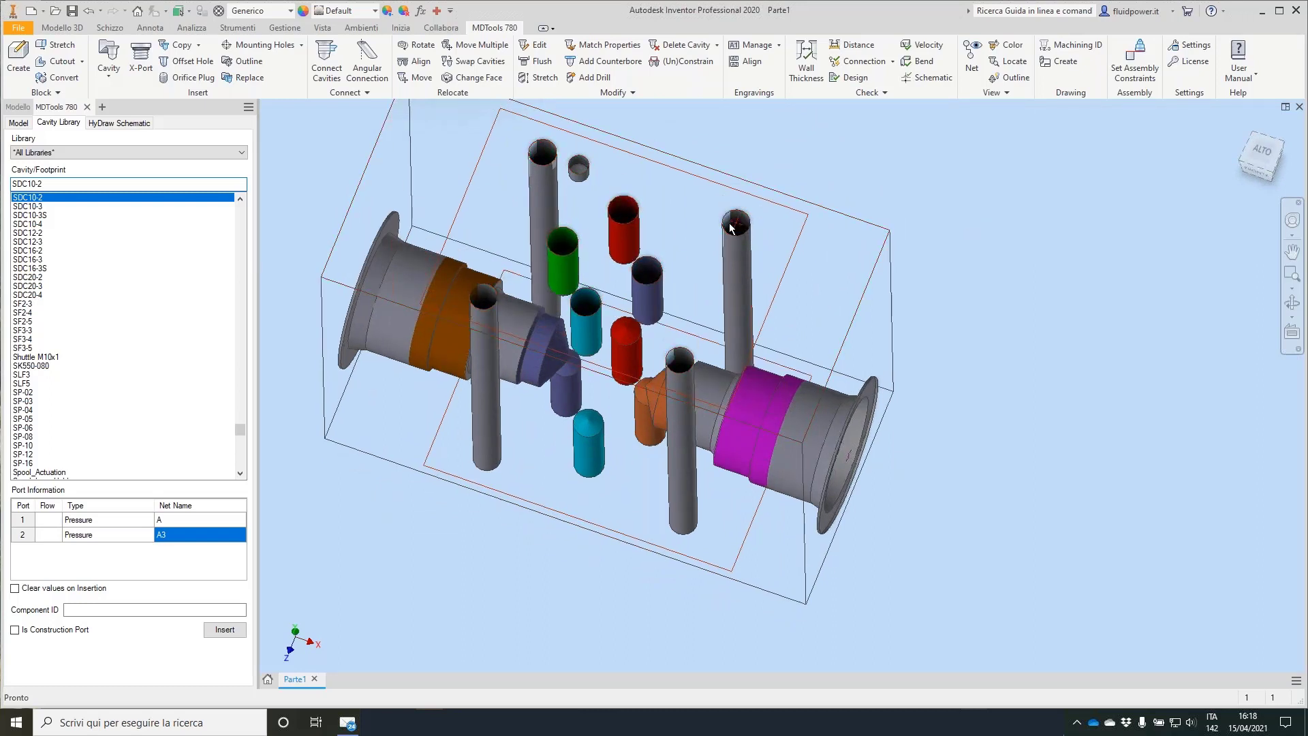
Suppress the mounting hole cavities BH, BH1, BH2 and BH3 of the TOP footprint.
click(19, 124)
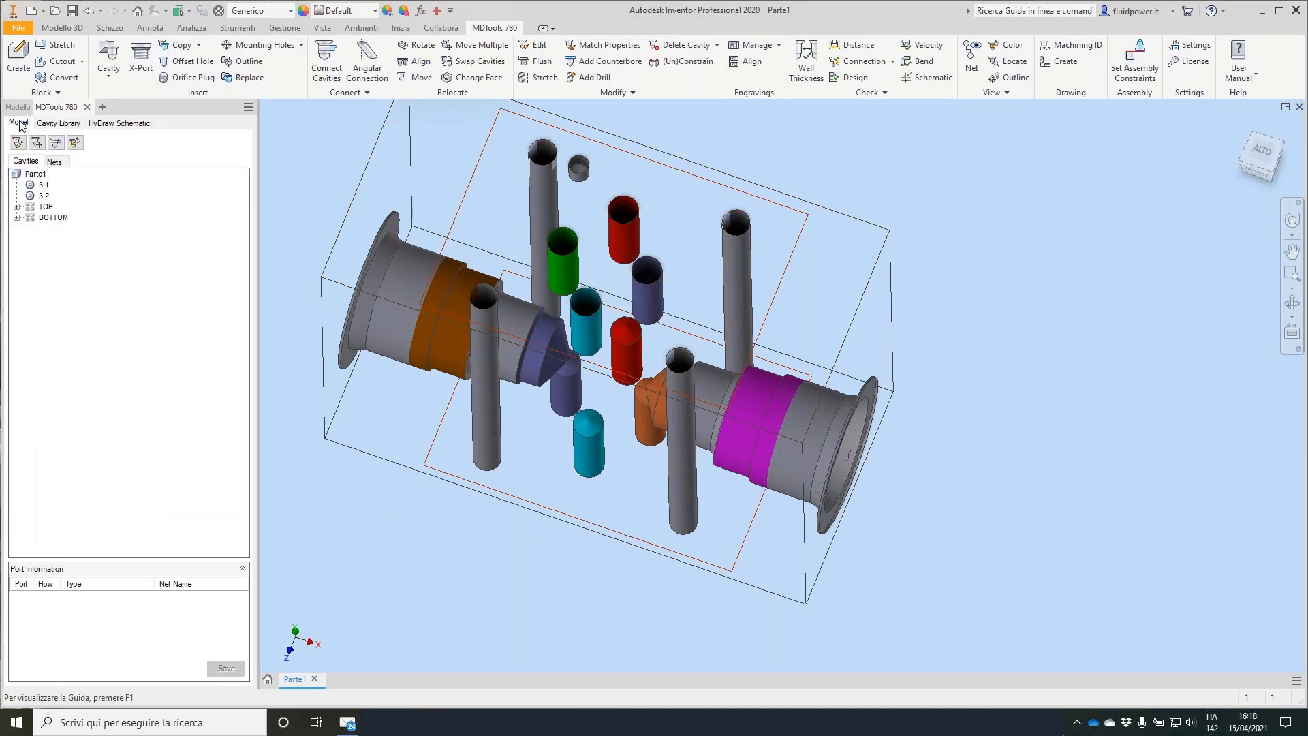
click(17, 207)
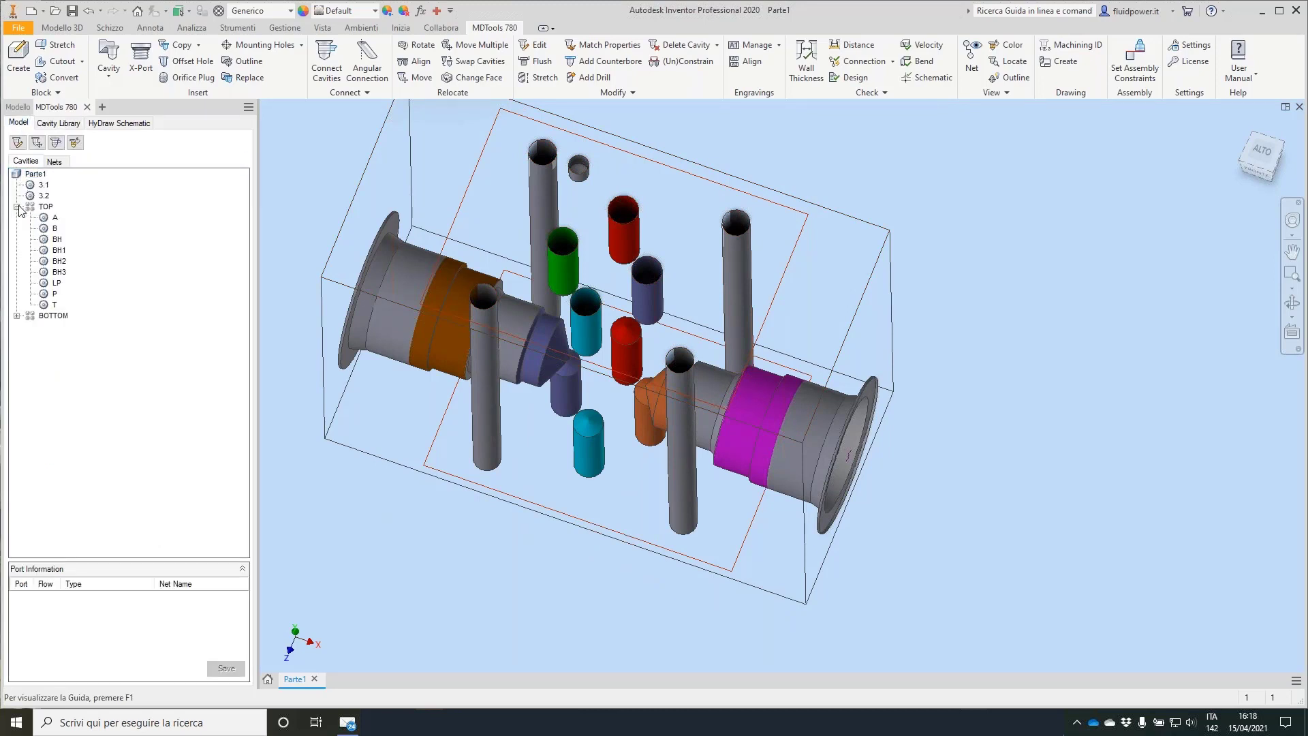
right_click(57, 240)
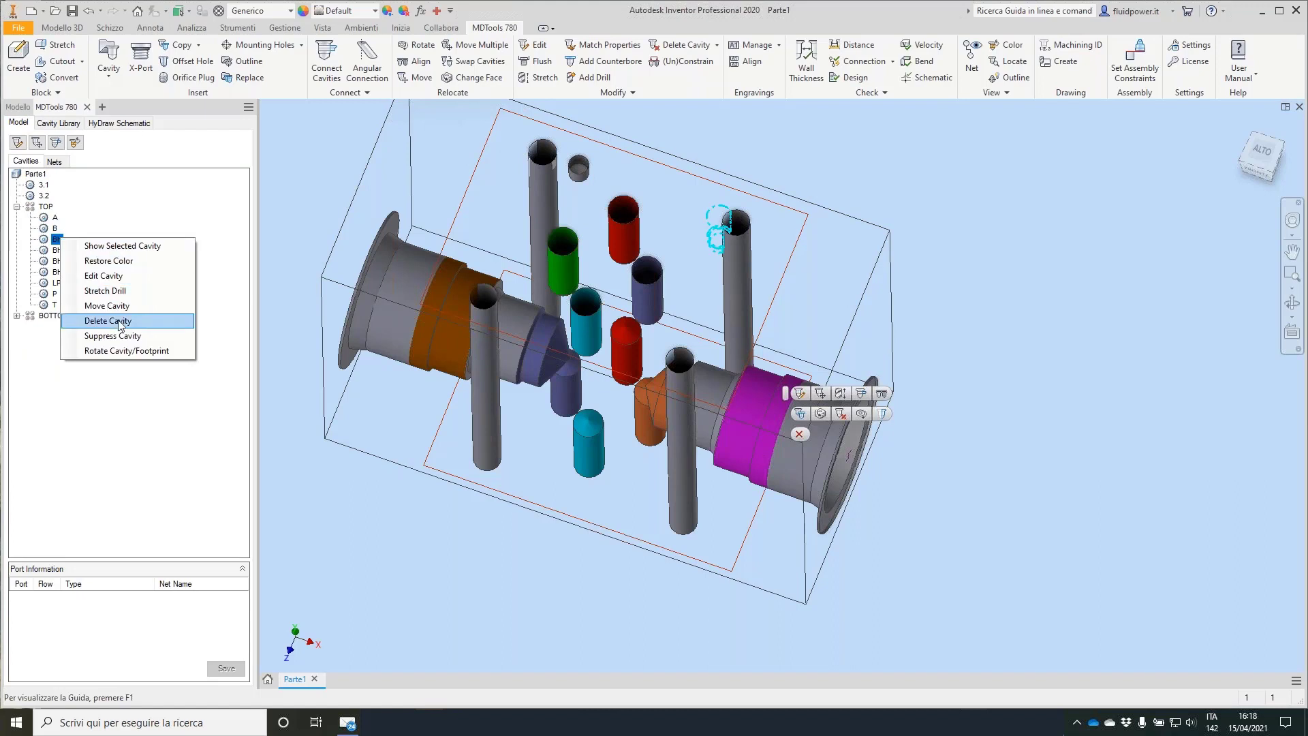
click(116, 336)
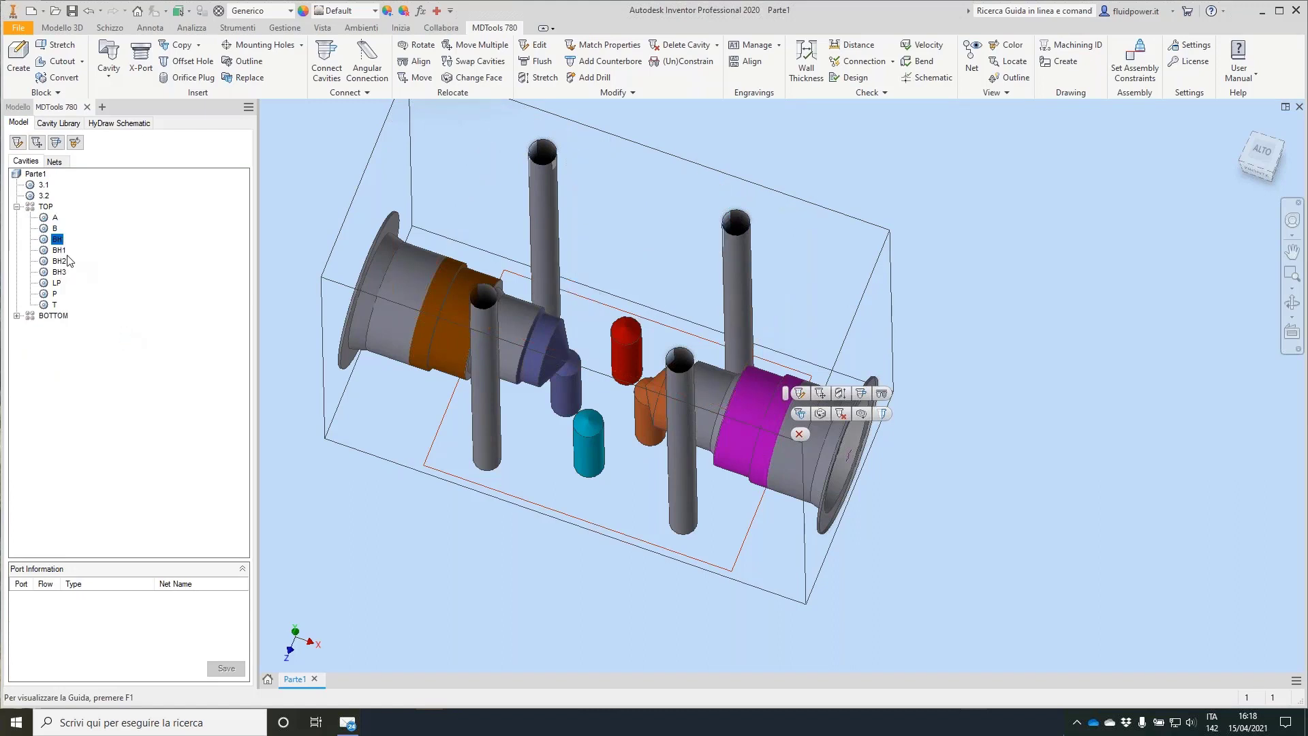
click(64, 254)
right_click(61, 251)
click(115, 348)
right_click(61, 259)
click(112, 355)
click(60, 271)
right_click(61, 274)
click(116, 367)
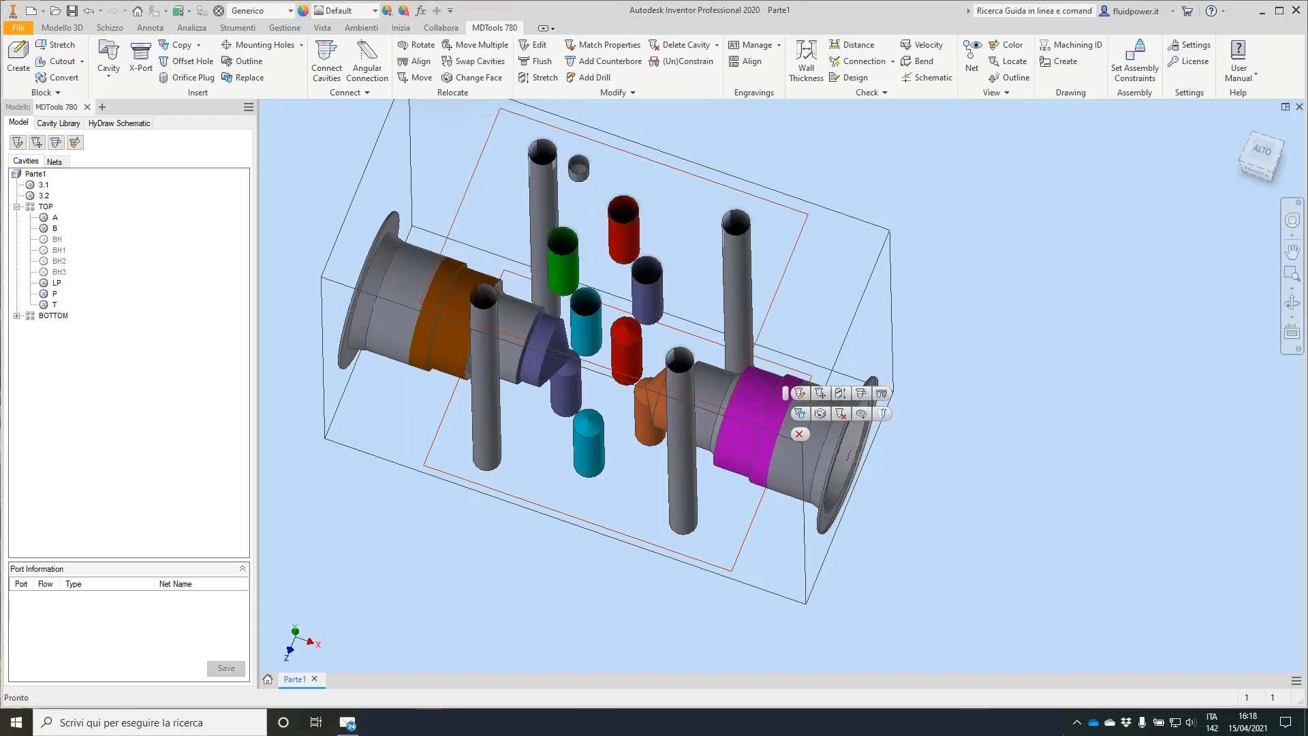
Align the TOP footprint with valve cavity 3.2 across the block's depth.
shift+middle_drag(798, 433, 855, 235)
scroll(953, 240, up, 2)
click(425, 62)
click(750, 297)
click(755, 419)
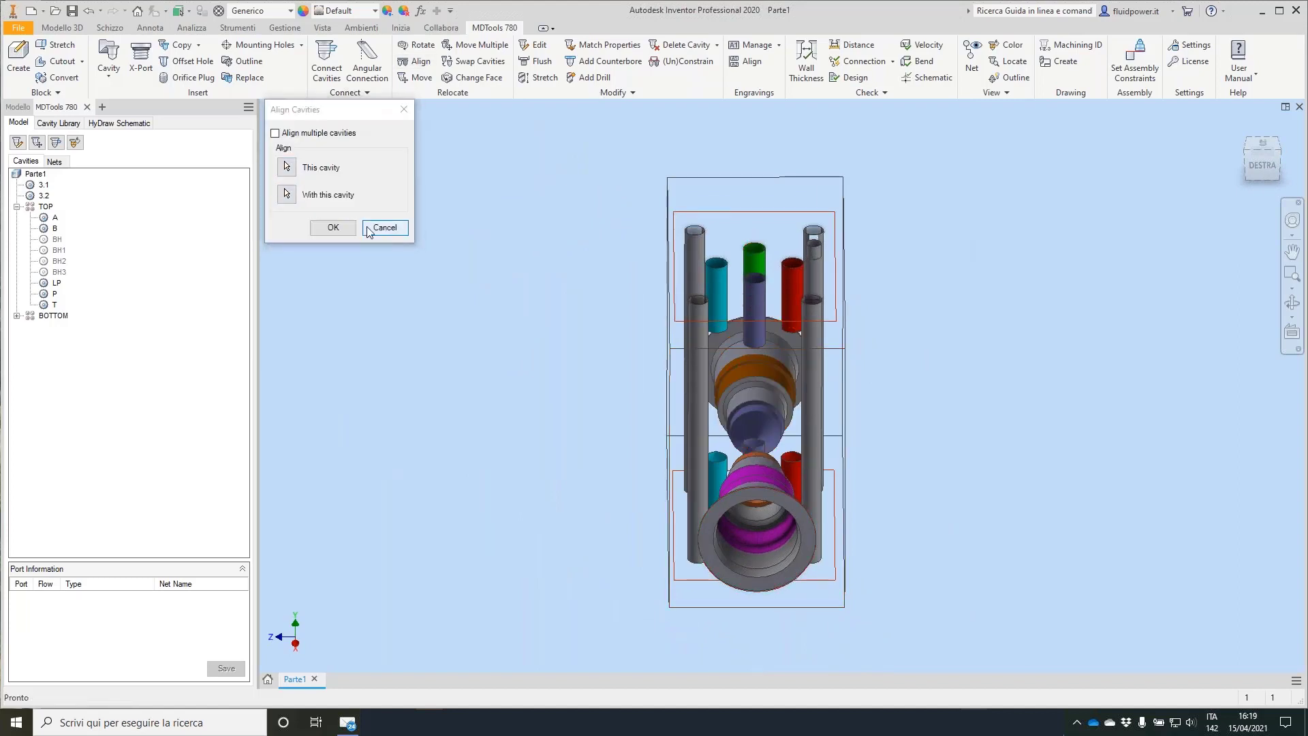
click(341, 229)
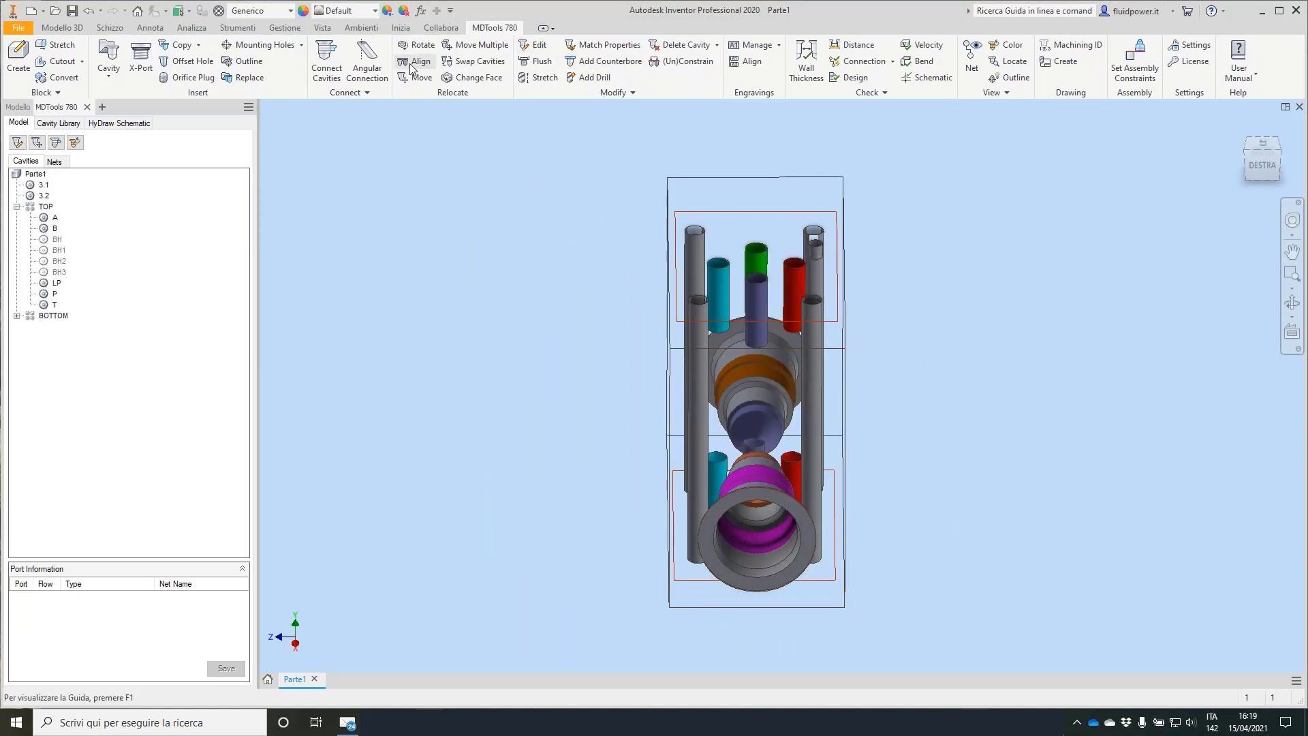
Align the BOTTOM footprint with valve cavity 3.1 and inspect where their port A drillings meet.
click(412, 63)
shift+middle_drag(525, 146, 610, 436)
click(608, 437)
click(624, 378)
click(346, 228)
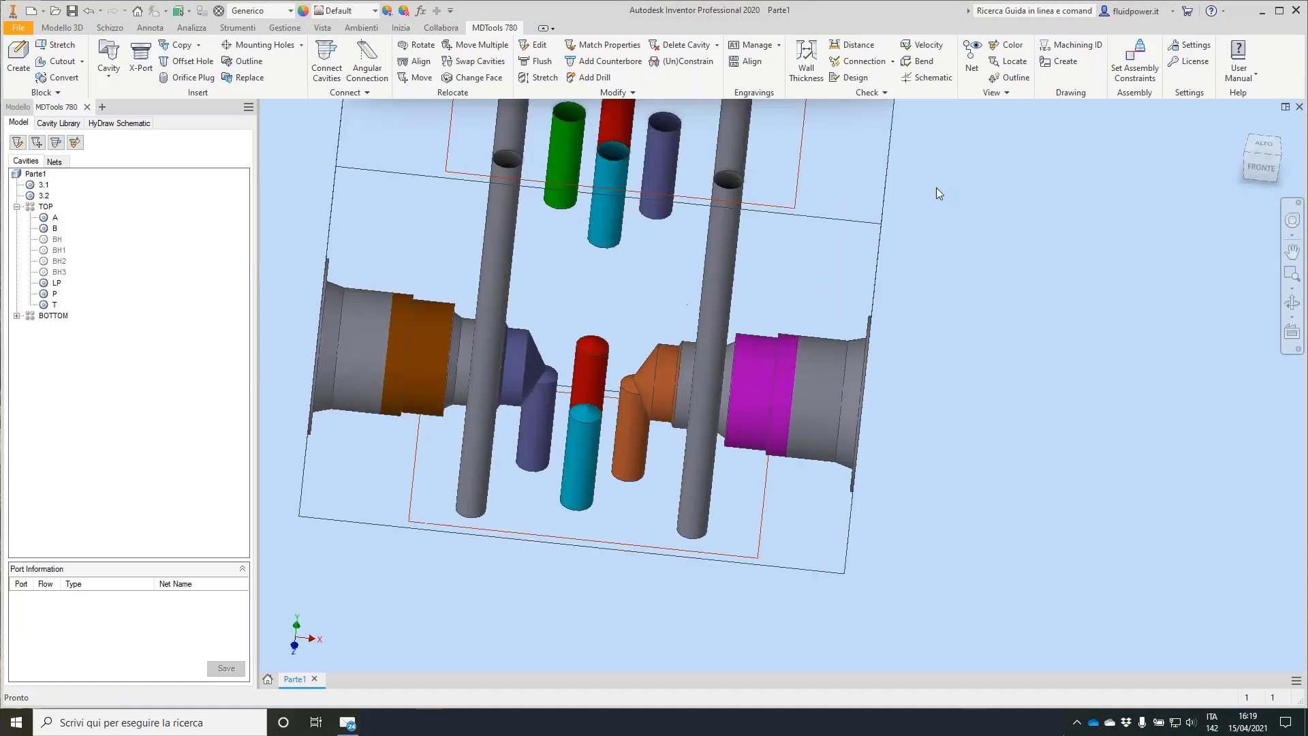
scroll(565, 398, up, 3)
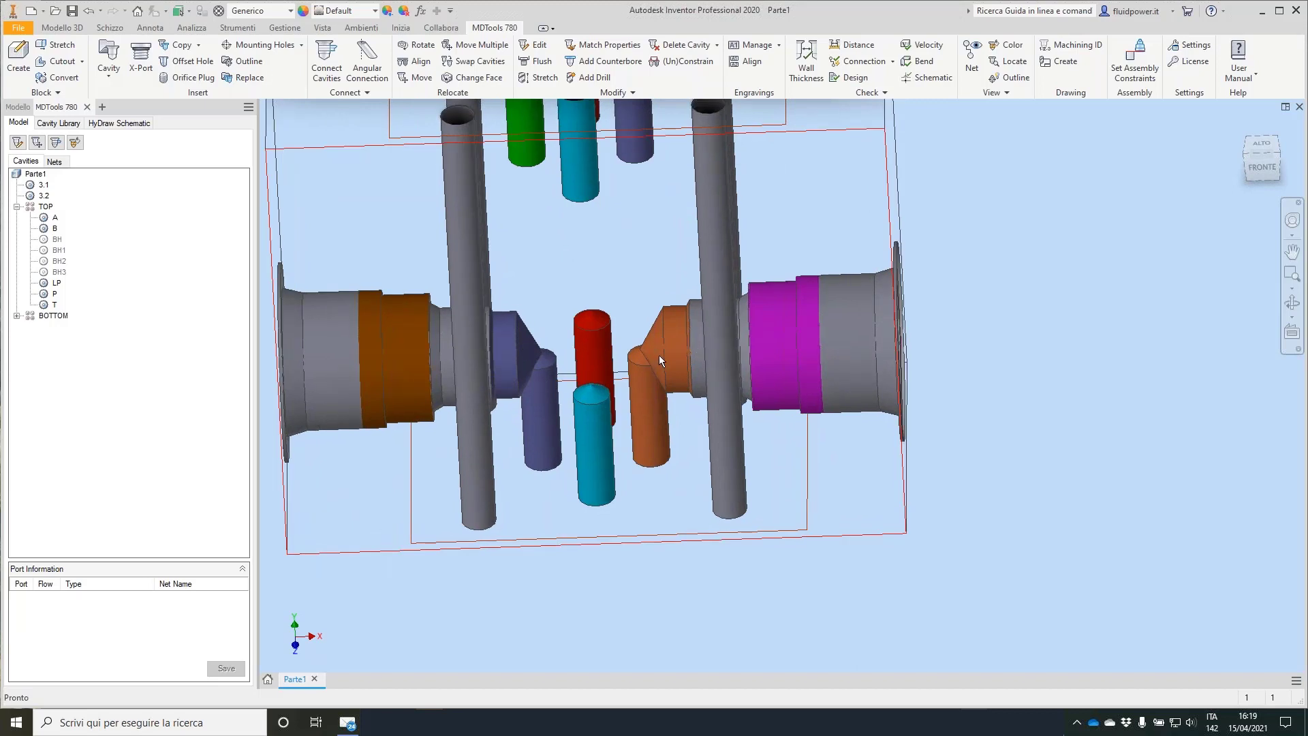
mouse_move(660, 354)
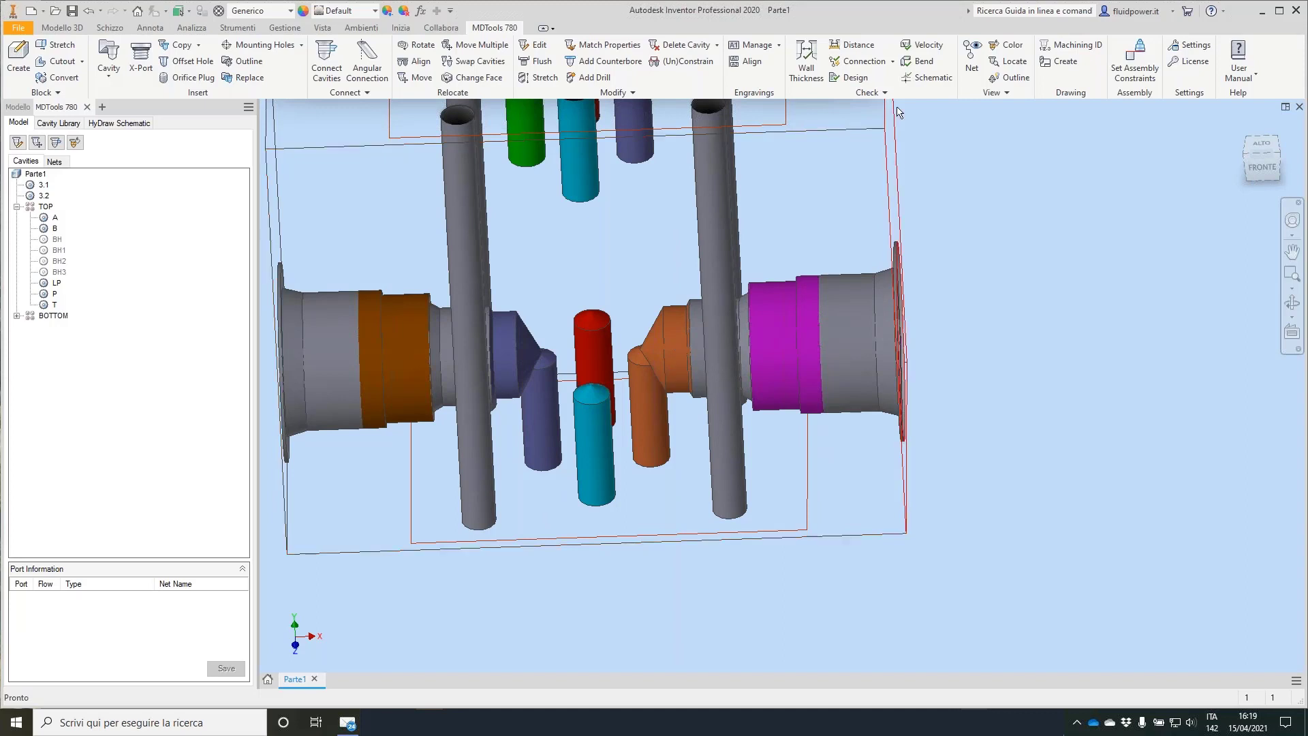
Check the bends and update the depths of drillings 3.1-1 and 3.2-1 to the recommended 41.
click(920, 61)
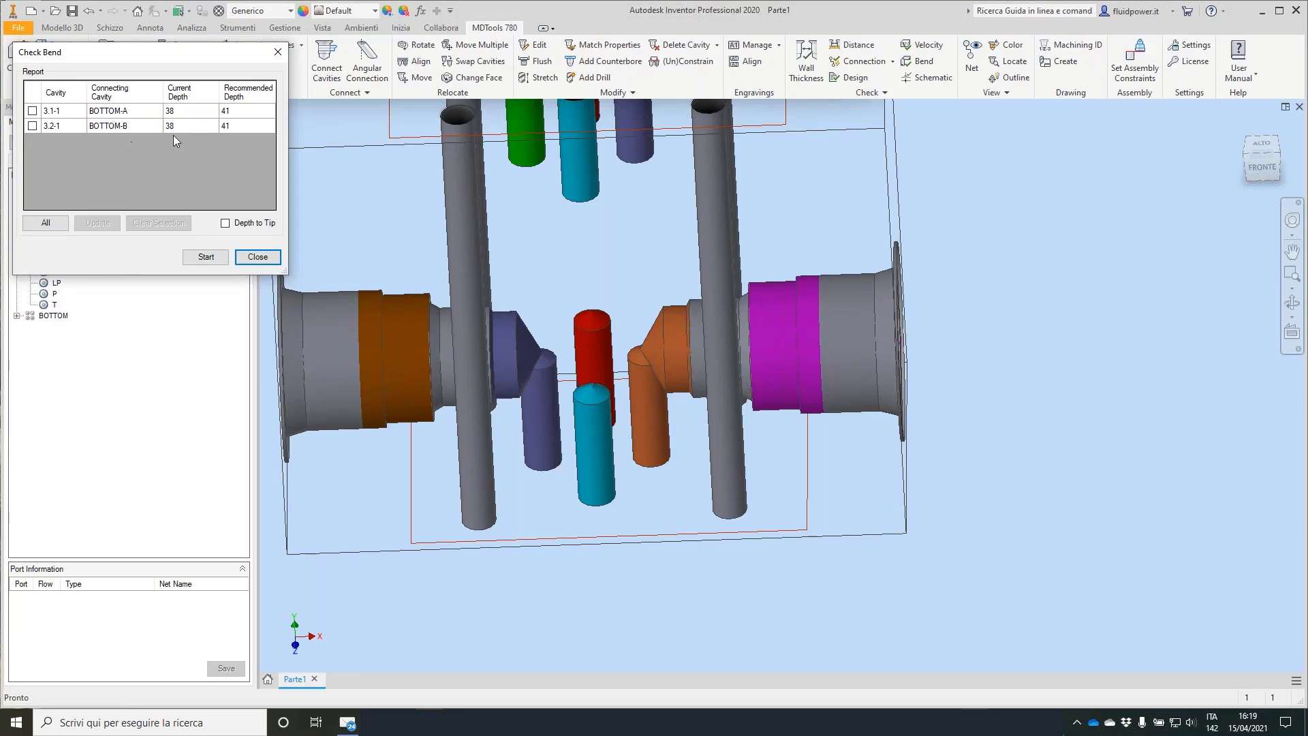
click(46, 223)
click(98, 224)
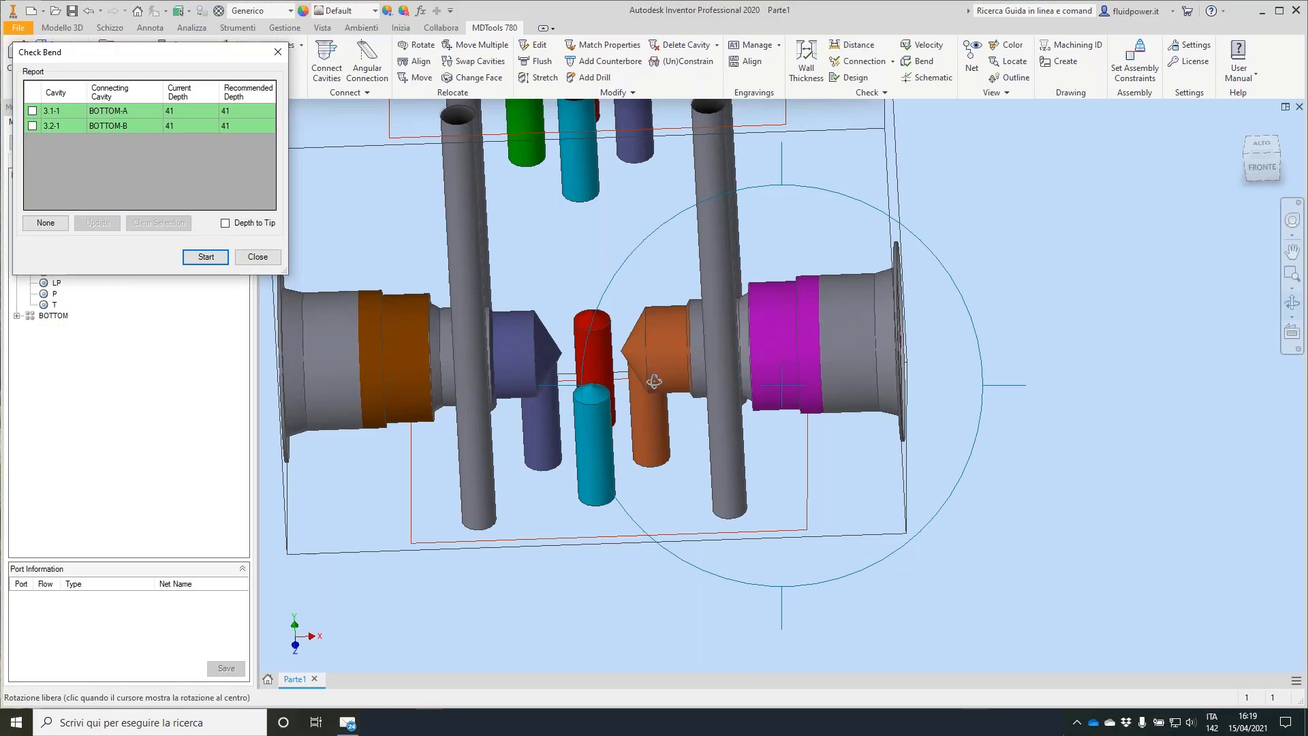
click(263, 259)
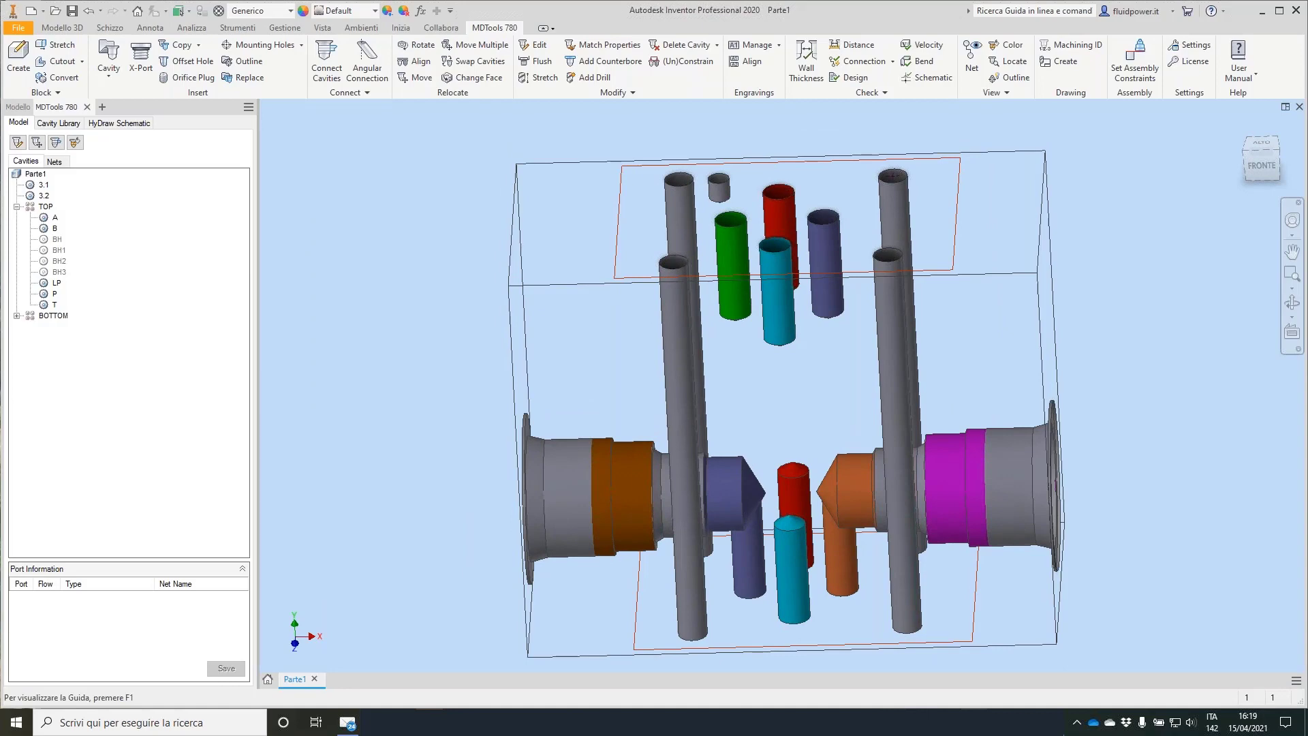
Review valves 2.1 and 2.2 in the HyDraw circuit and select the SDC08-2 Pilot Piston cavity in Inventor's cavity library.
key(alt+Tab)
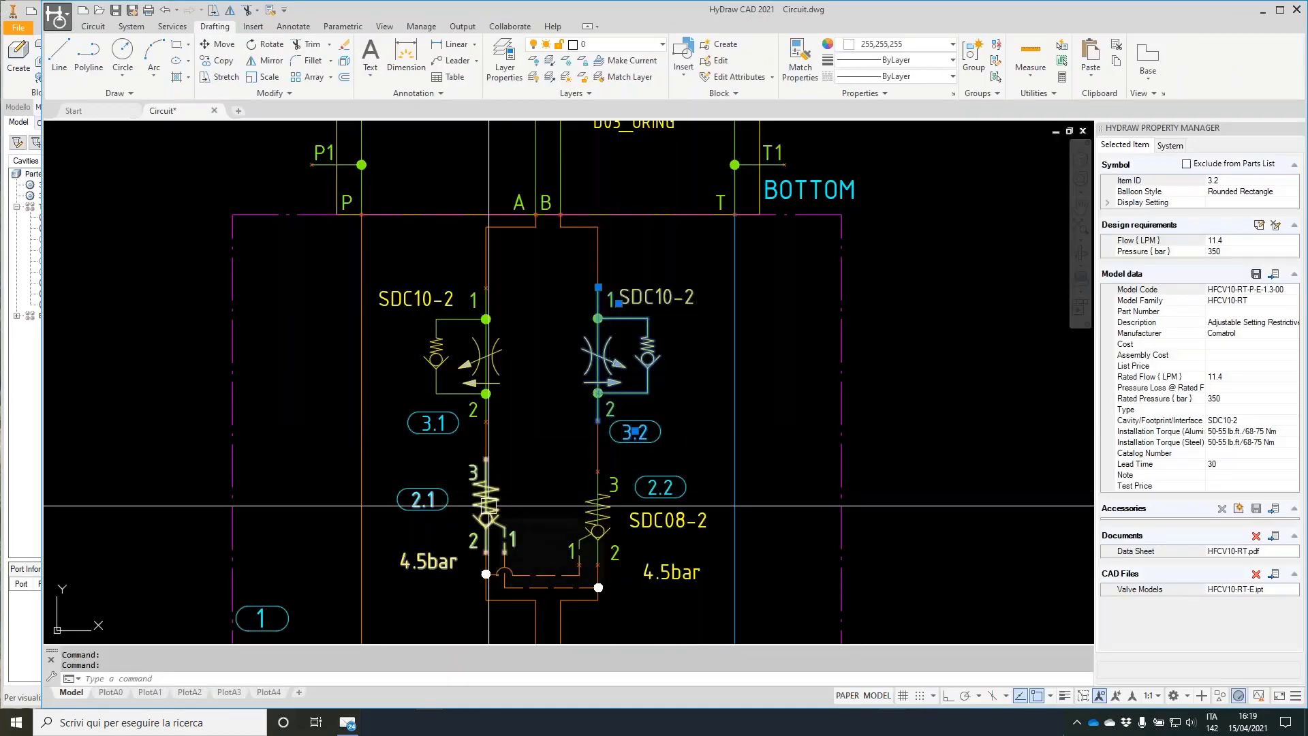
middle_drag(603, 521, 585, 400)
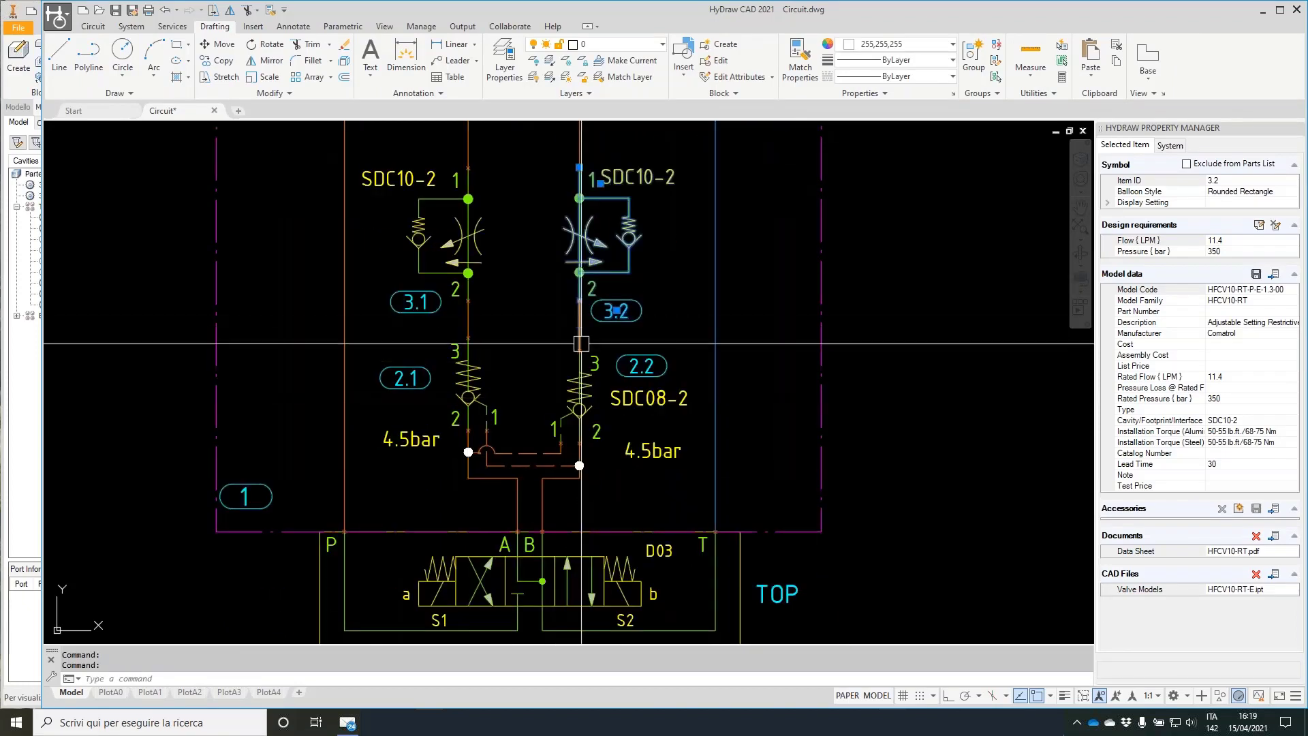
click(1264, 12)
click(58, 122)
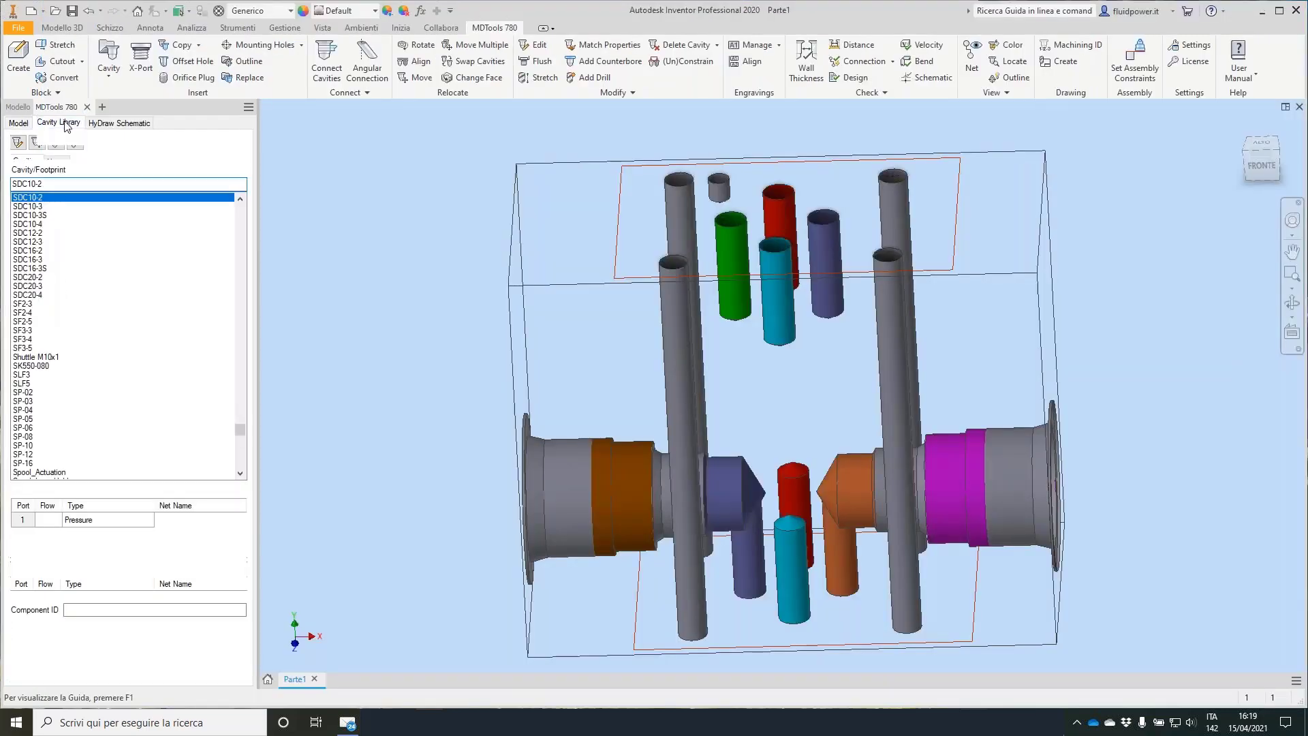
click(52, 186)
key(BackSpace)
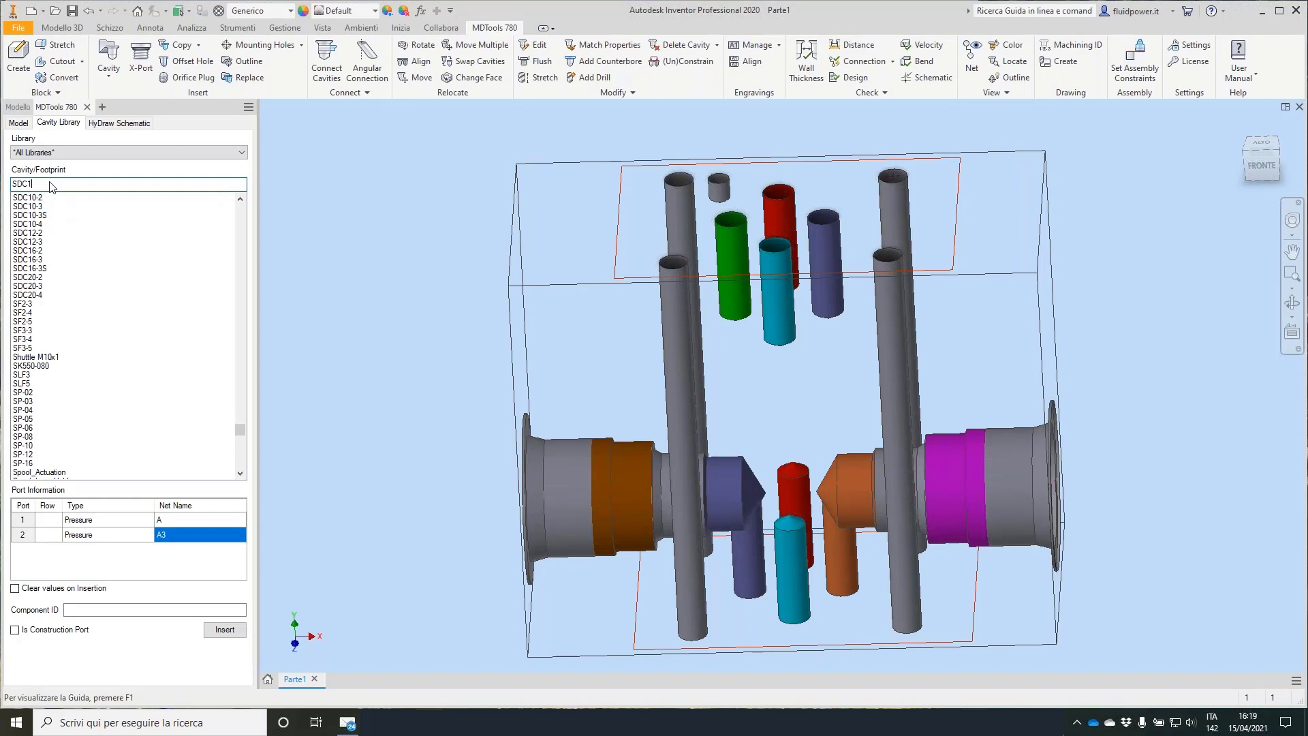
text(8)
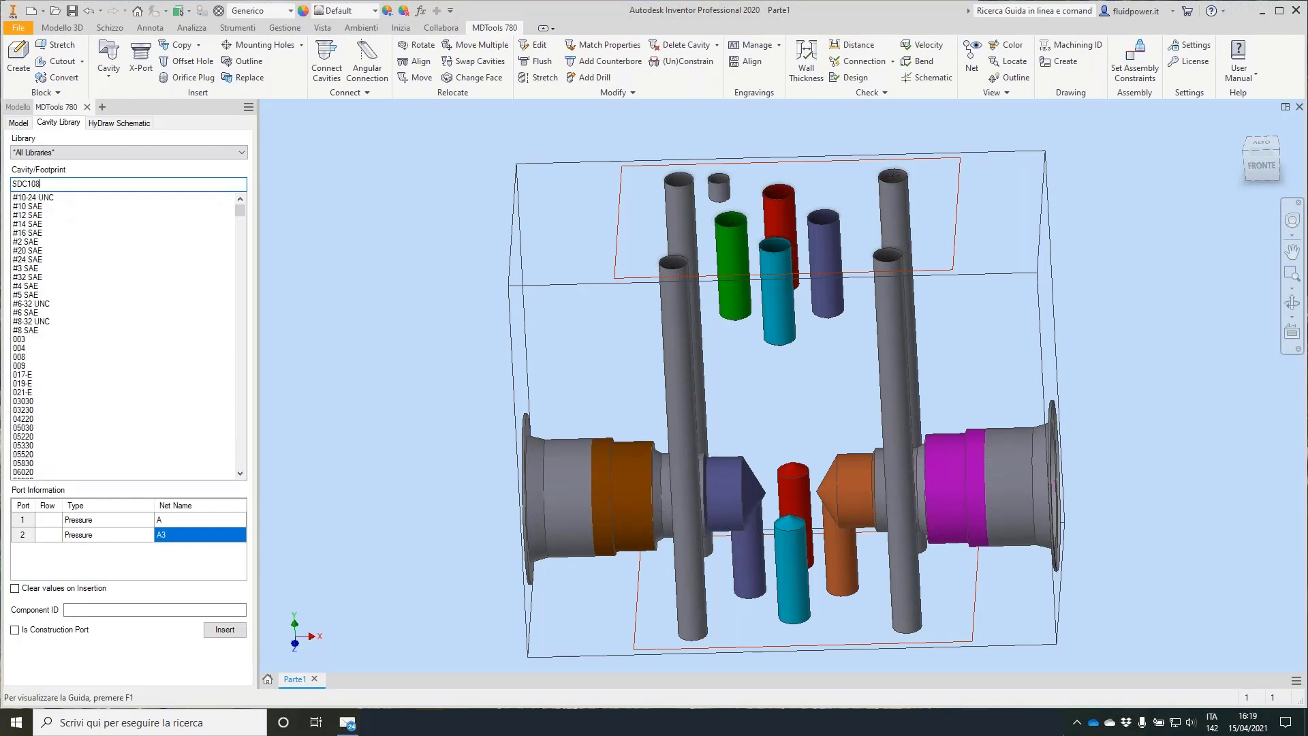
double_click(45, 184)
key(Right)
key(BackSpace)
key(BackSpace)
key(BackSpace)
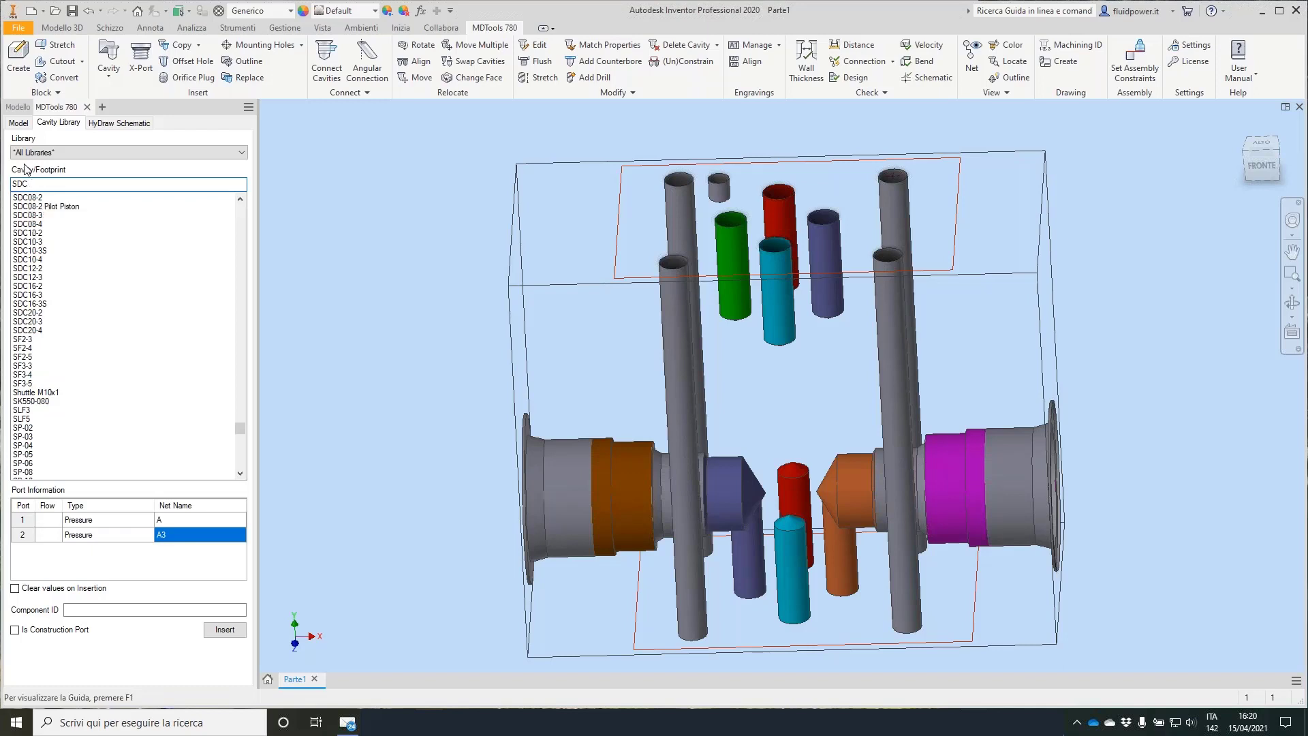
click(75, 207)
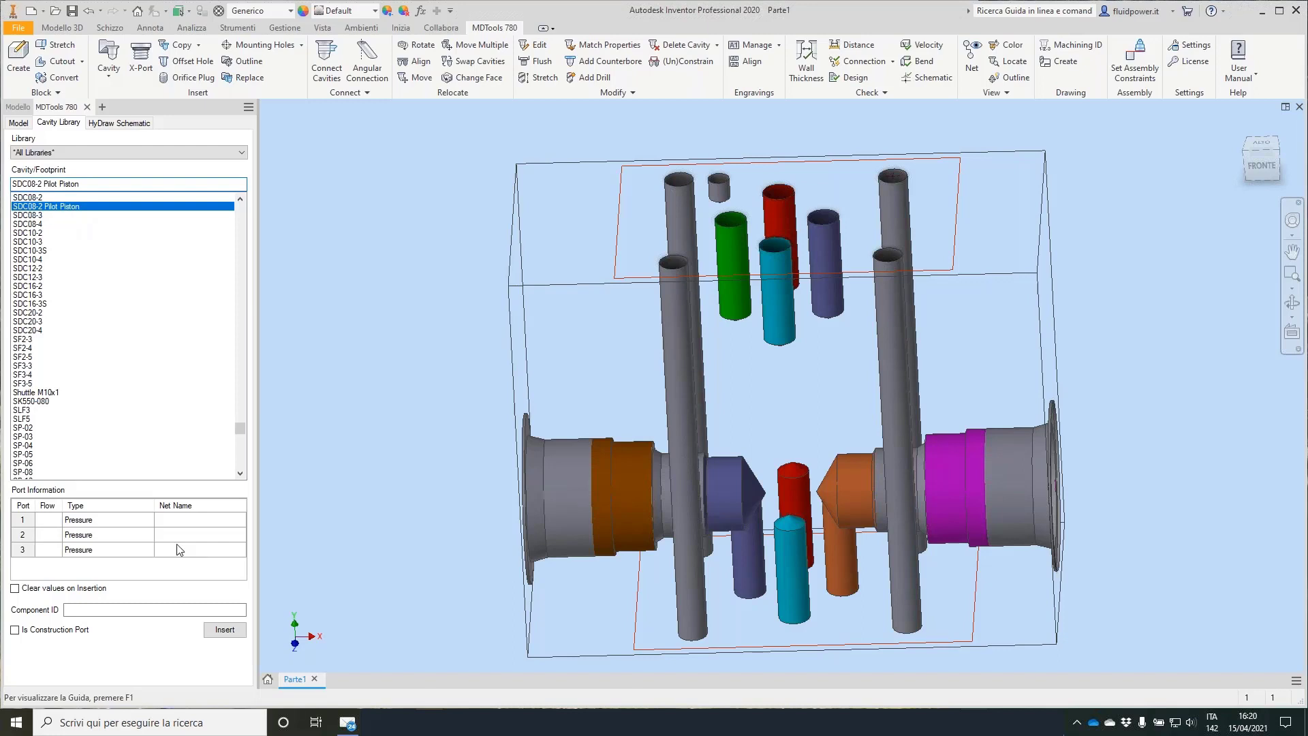
Set the net name of the pilot piston cavity's port 3 to B3, checking the connection in the HyDraw circuit.
click(179, 549)
text(b2)
double_click(187, 548)
key(alt+Tab)
middle_drag(556, 408, 573, 435)
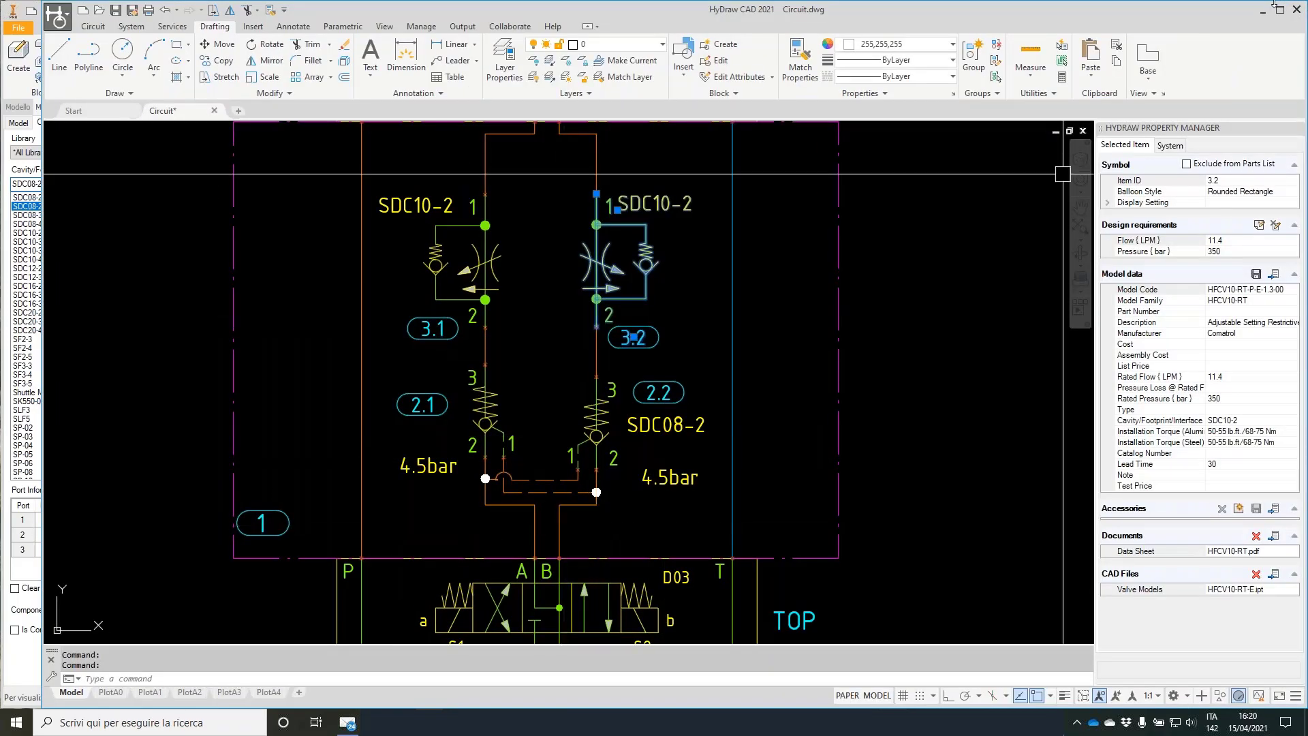
key(alt+Tab)
key(BackSpace)
text(3)
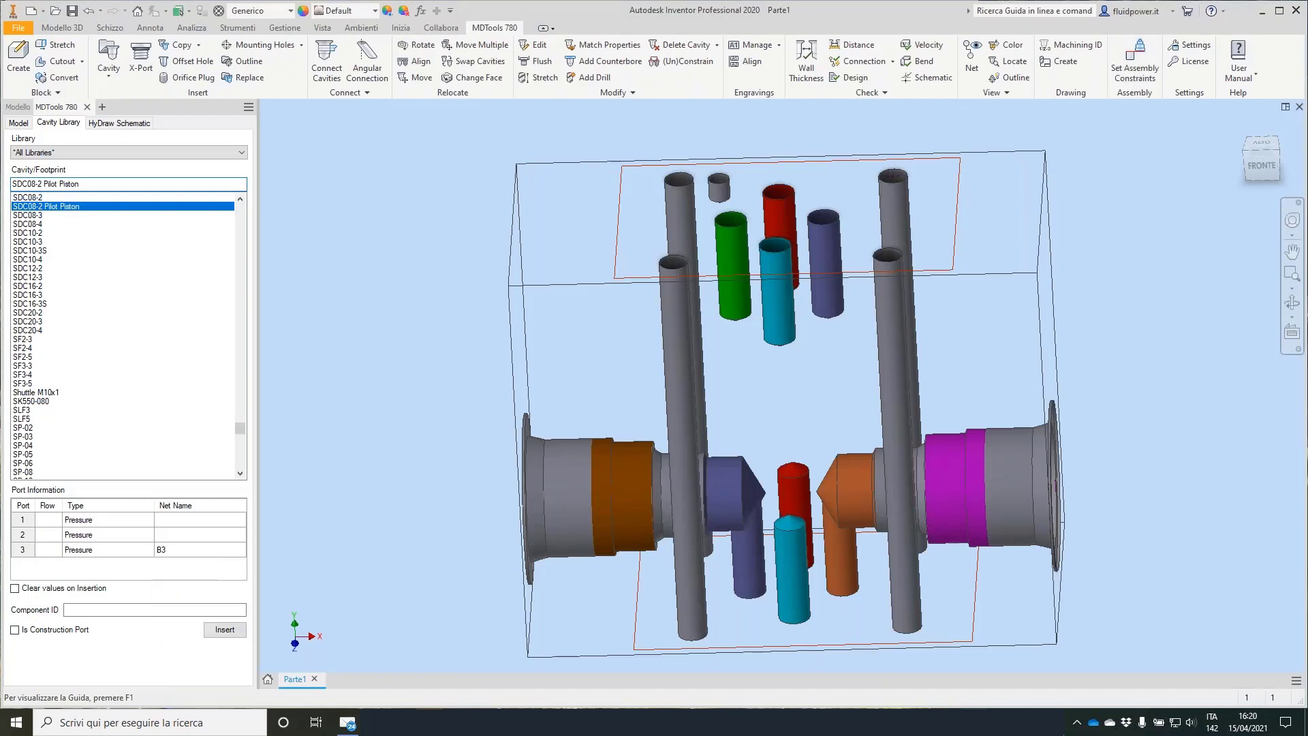
Check the pilot lines in the HyDraw circuit and assign nets A2 and B2 to the pilot piston cavity's ports 1 and 2.
click(176, 520)
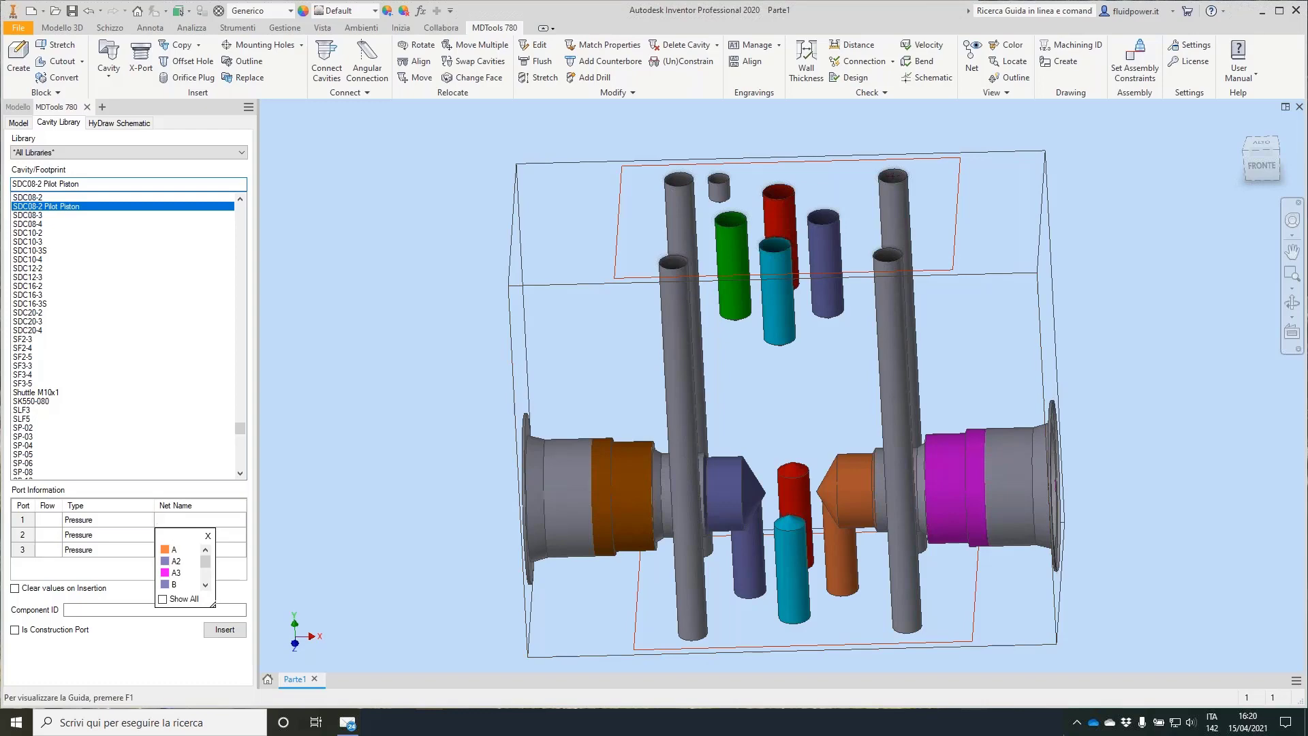
key(alt+Tab)
click(546, 478)
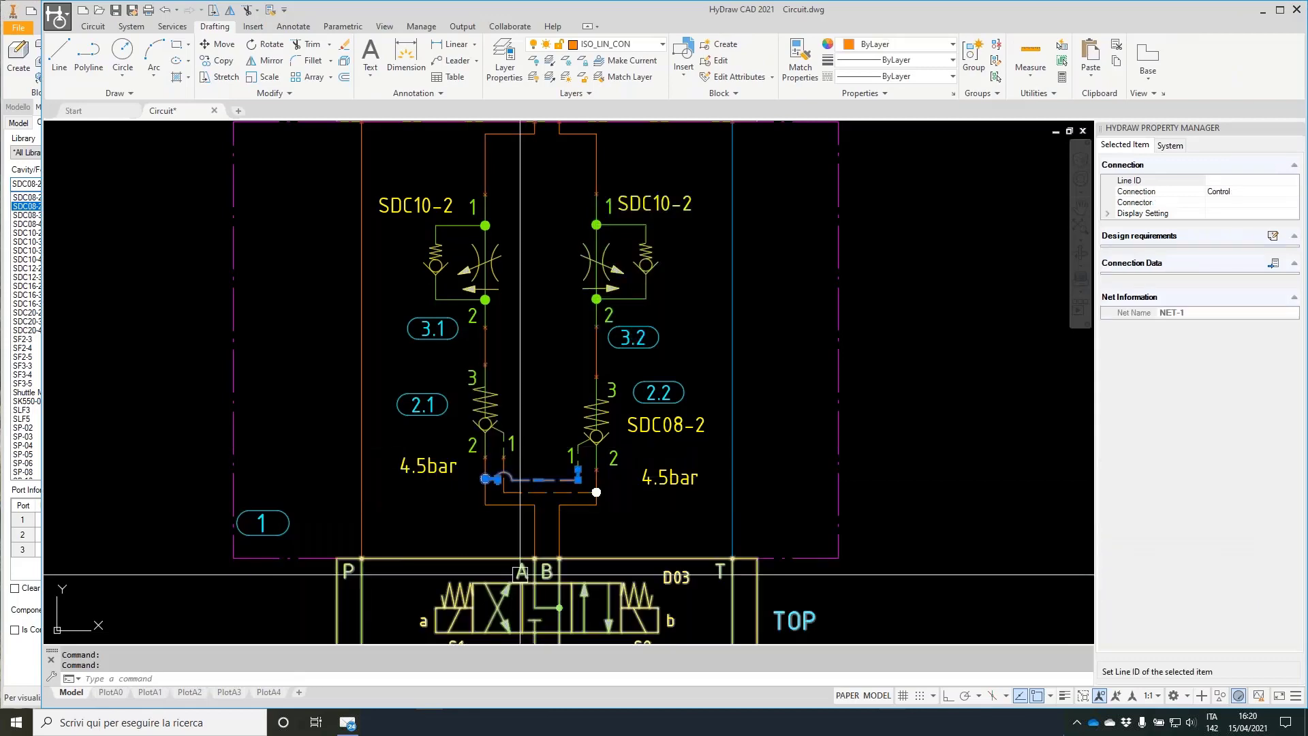
click(1262, 12)
click(175, 562)
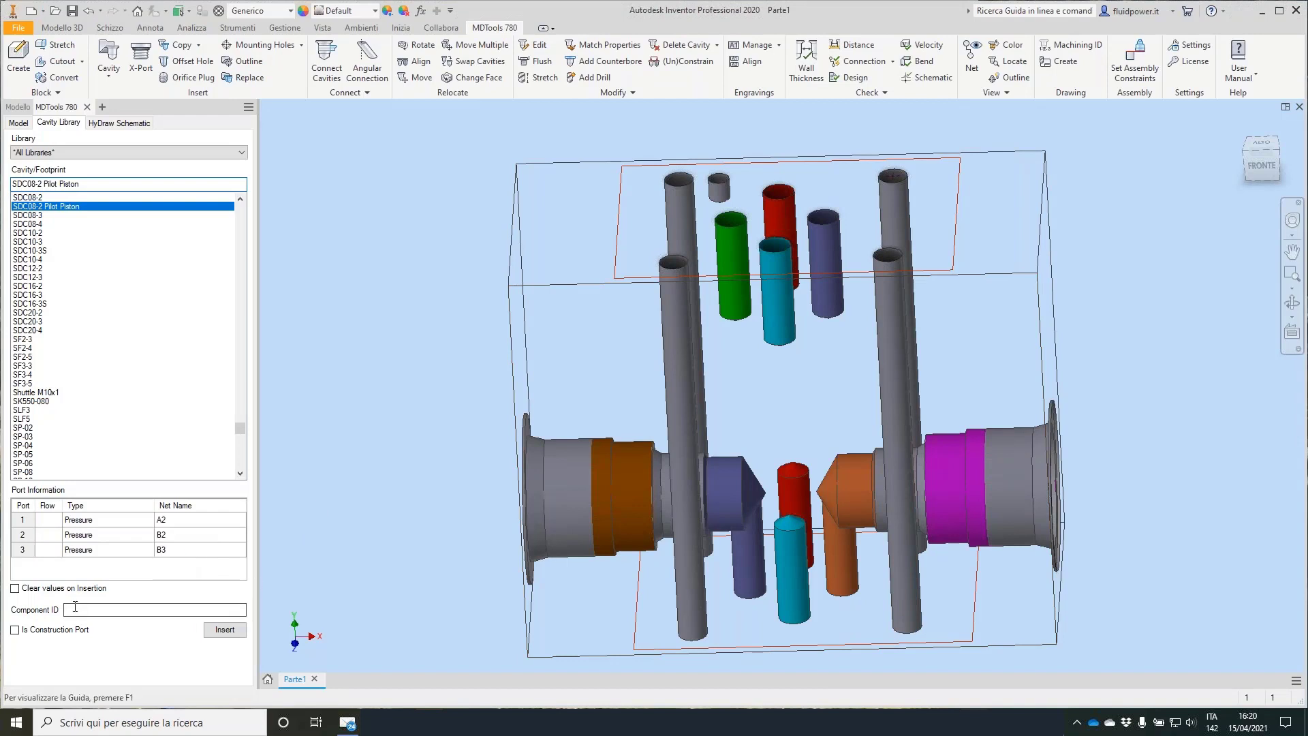
Insert the SDC08-2 Pilot Piston cavity above valve cavity 3.1 on the same face, with an X offset of 0 from it.
click(75, 607)
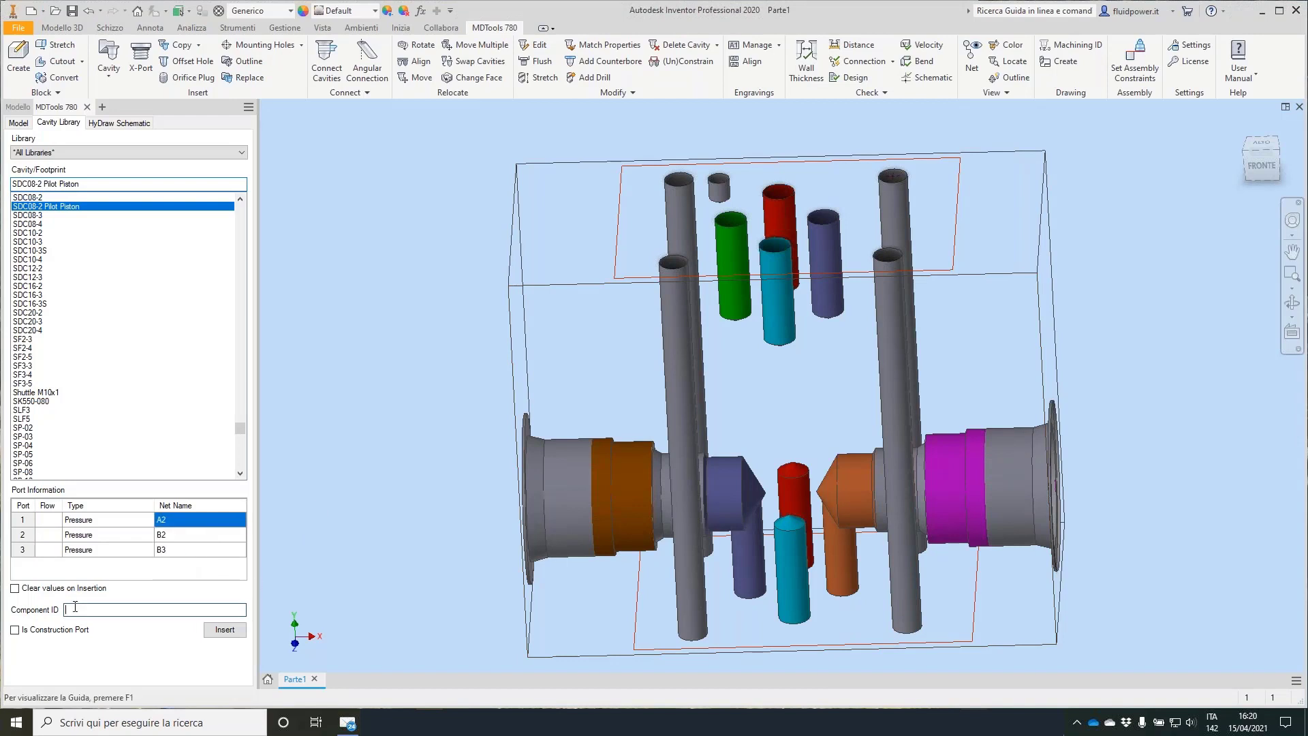
click(232, 632)
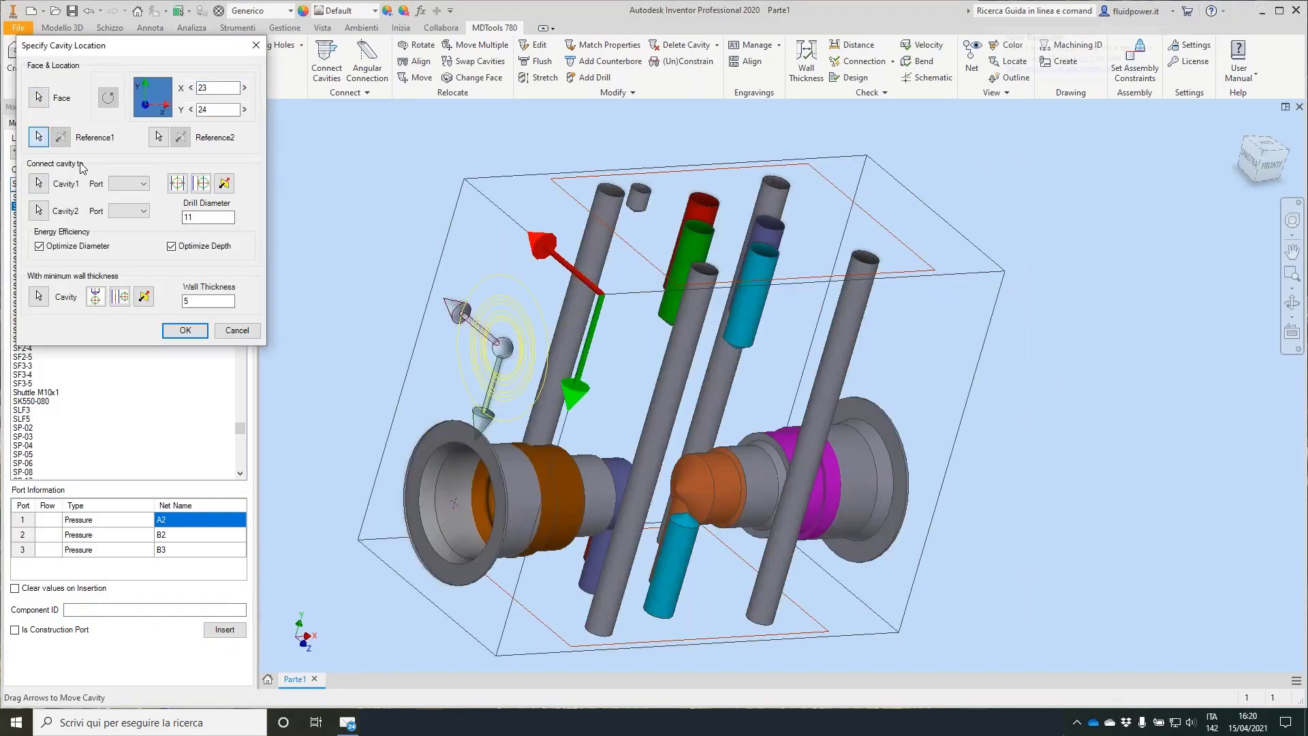
click(467, 433)
text(0)
key(Tab)
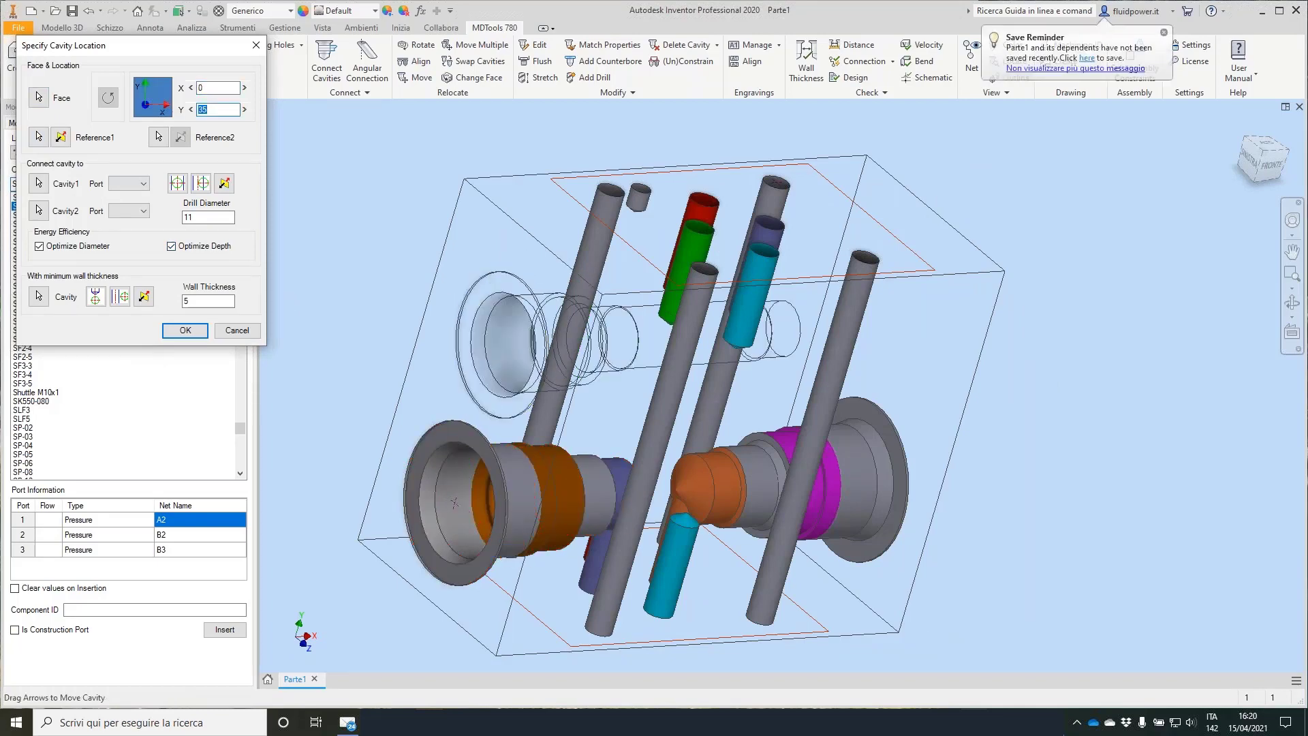
key(Return)
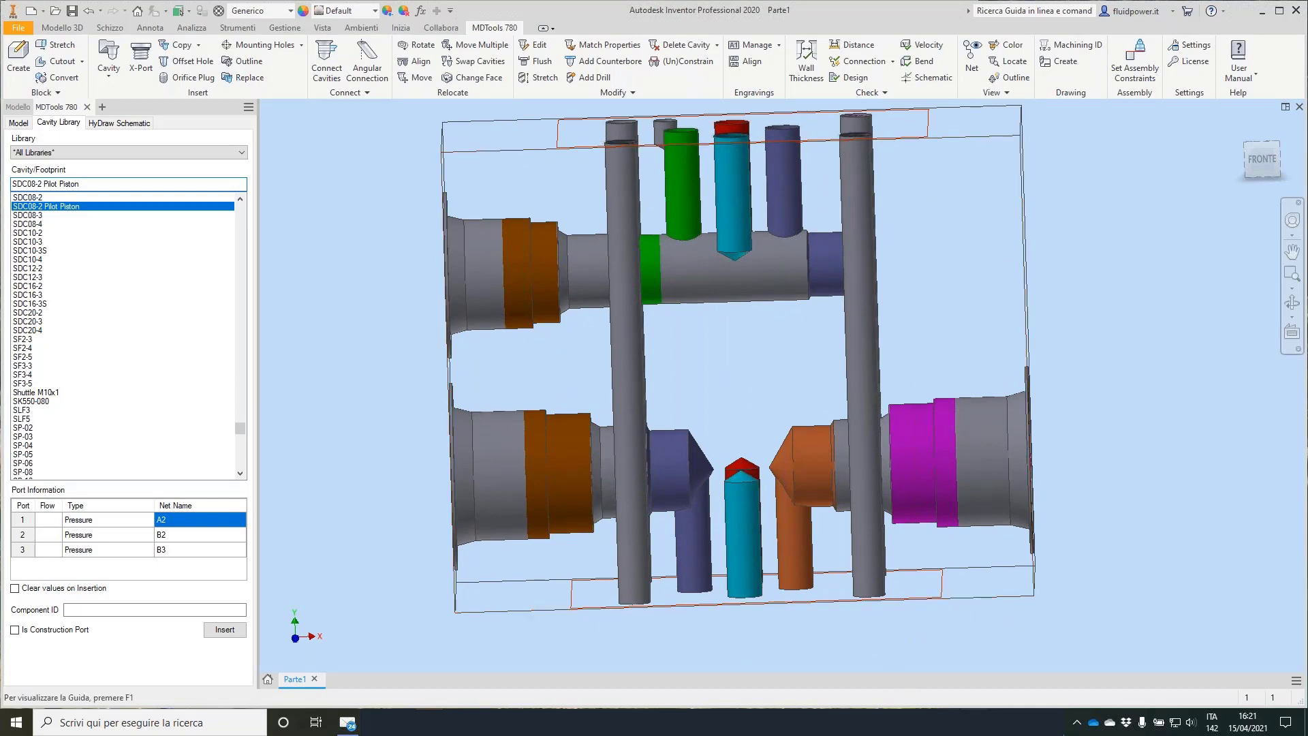
Review valve 2.1 in the HyDraw circuit and prepare an SDC08-2 cavity with nets A2 on port 1 and A3 on port 2.
key(alt+Tab)
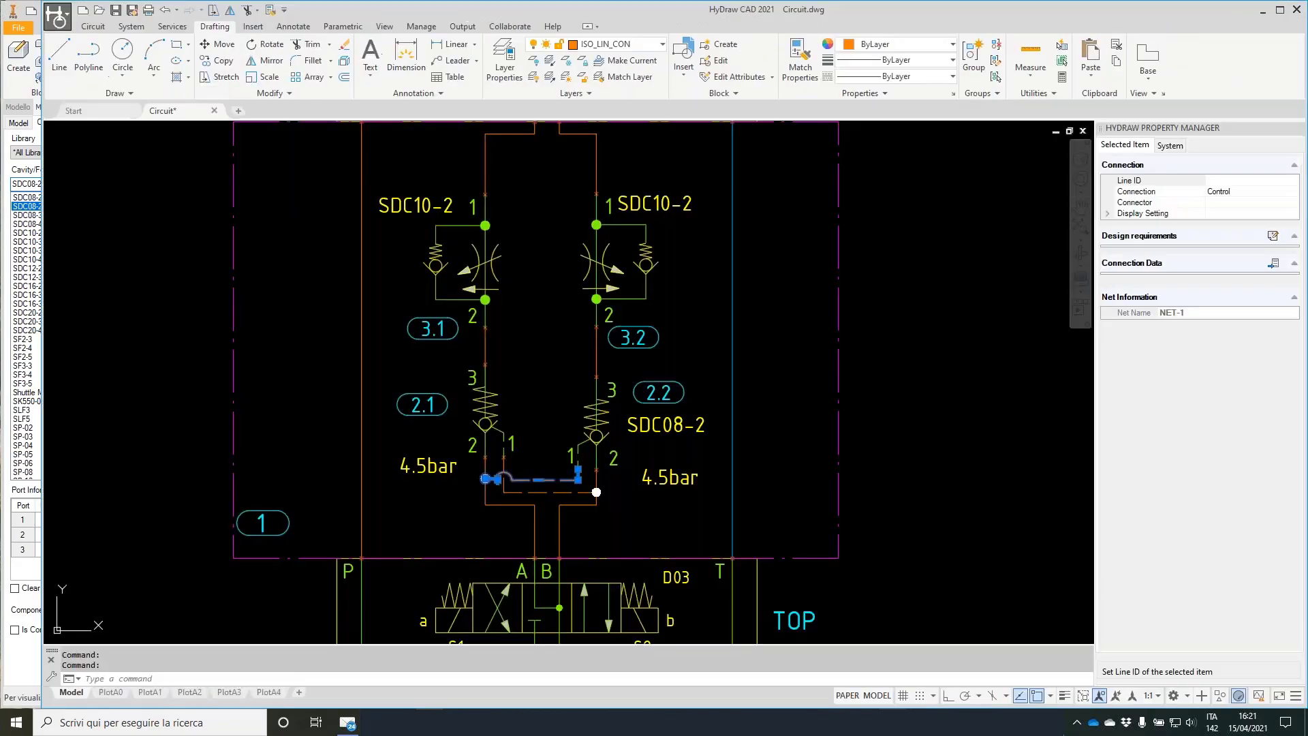
scroll(617, 313, up, 3)
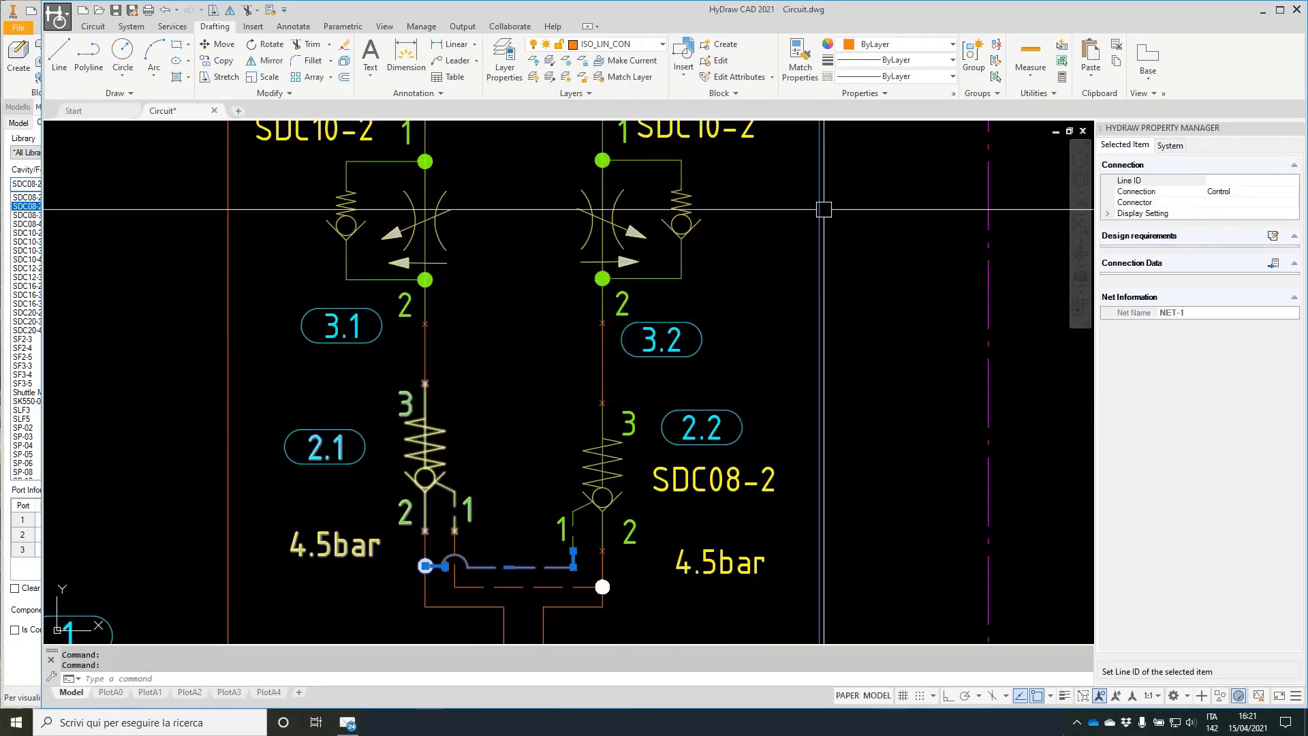
click(1264, 11)
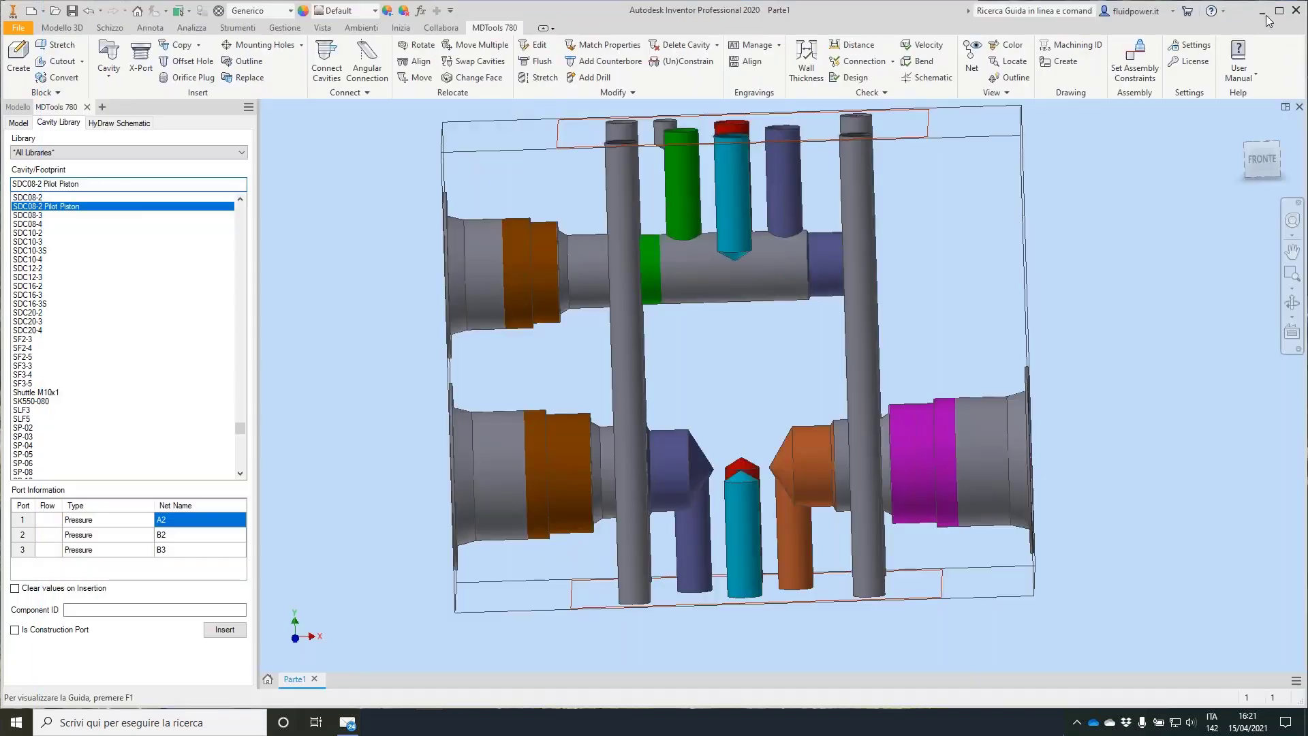
click(40, 197)
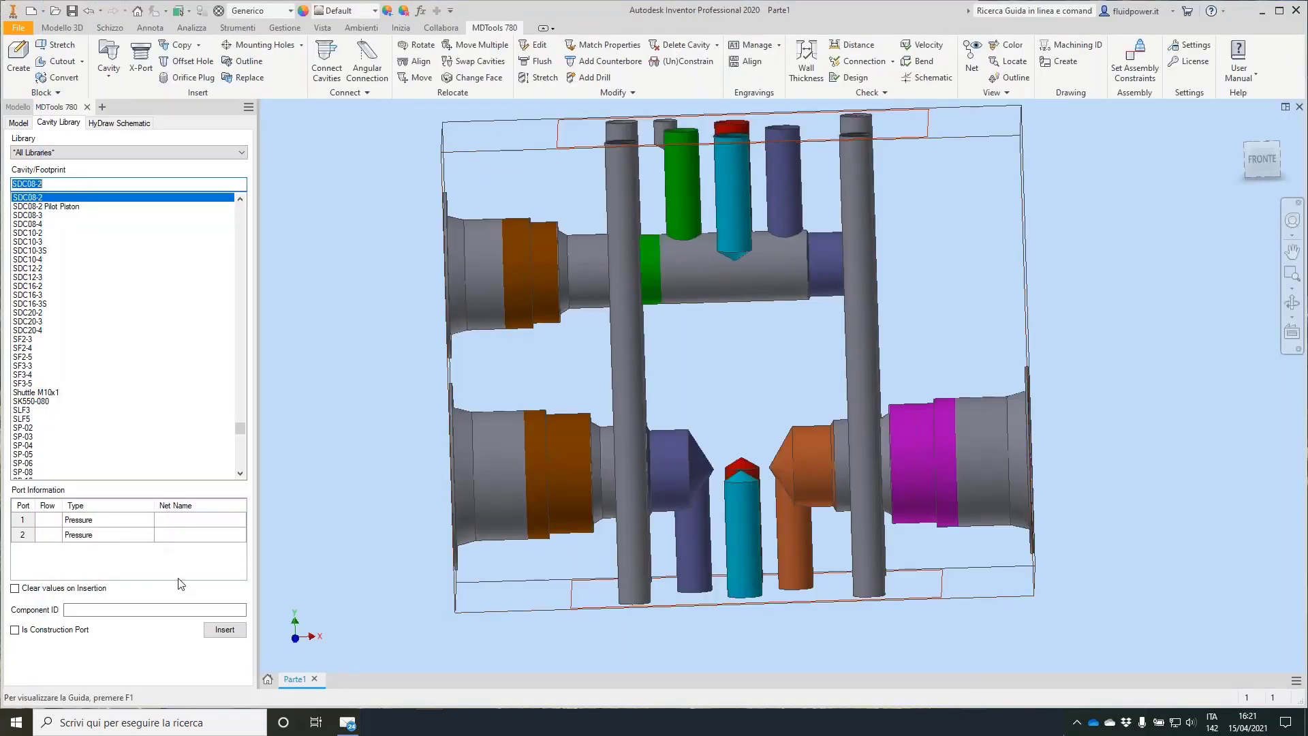
click(179, 519)
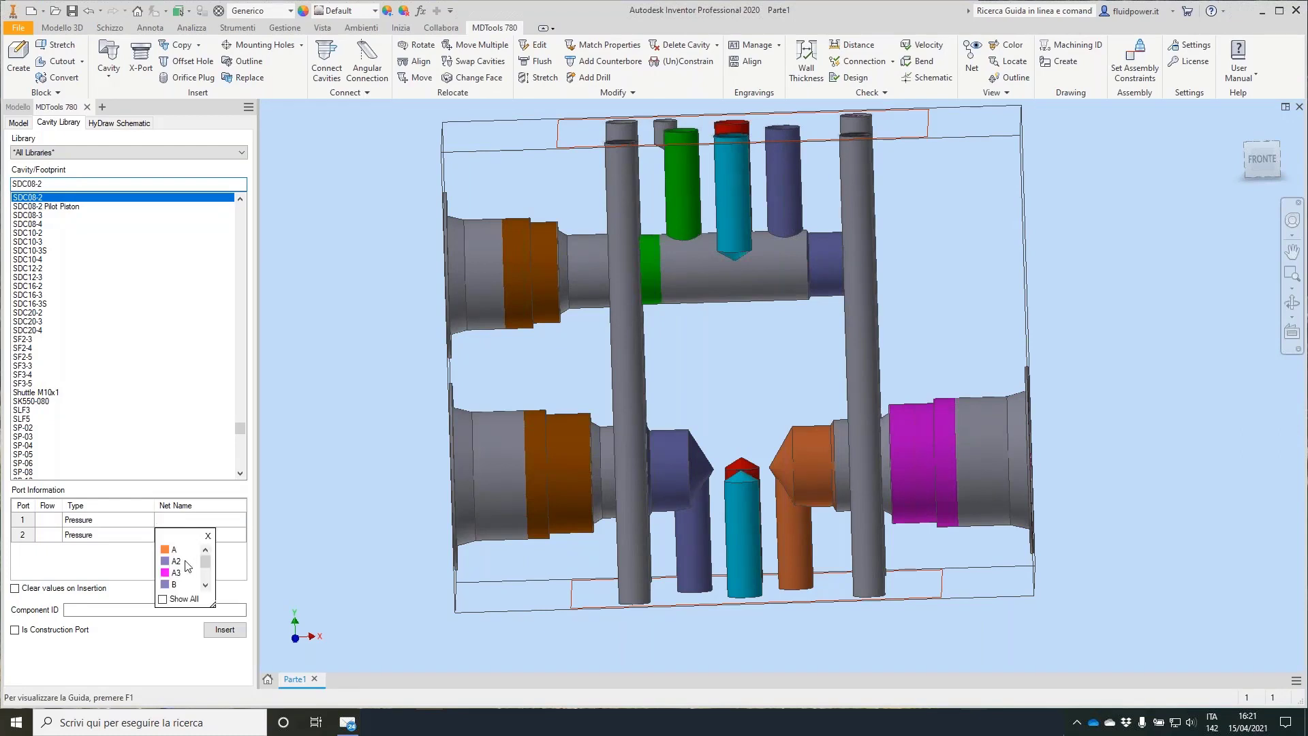
click(182, 558)
click(176, 542)
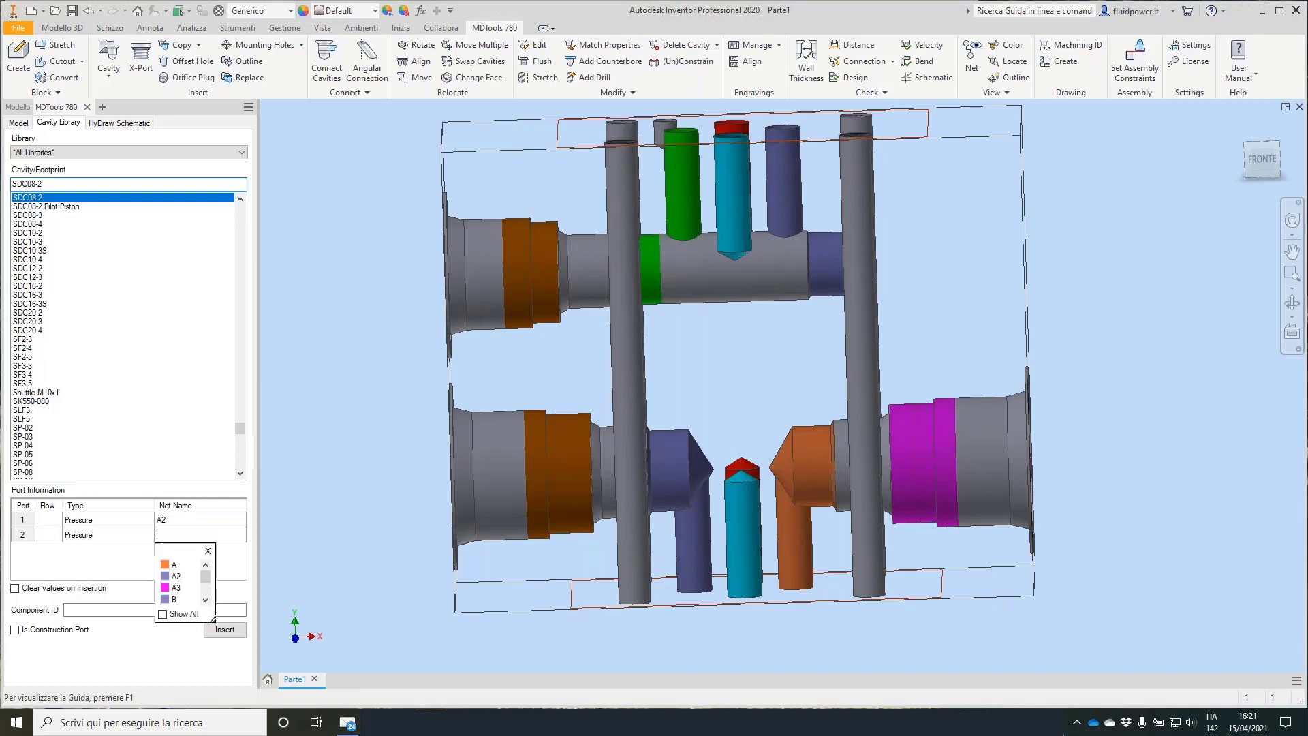
click(174, 584)
click(128, 609)
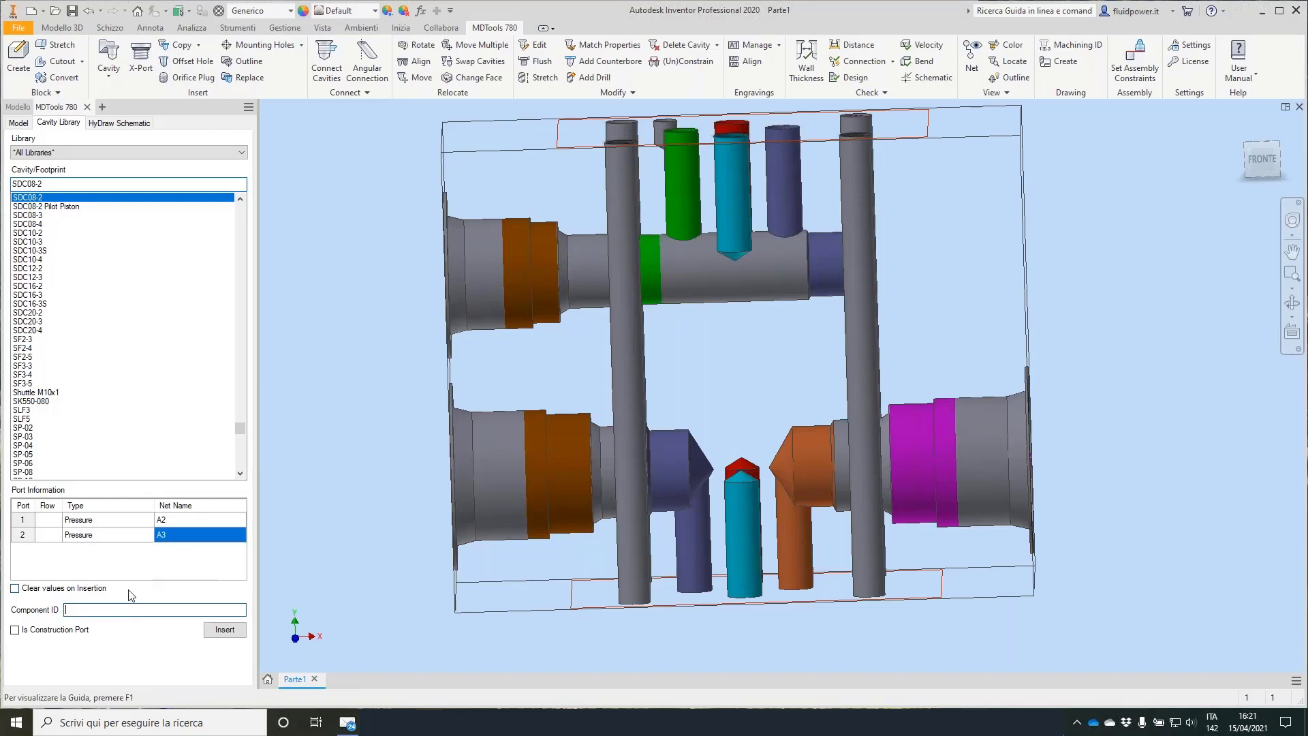
Insert the SDC08-2 cavity on the face opposite the pilot piston cavity, aligned with it at X 0 and Y 0.
click(223, 629)
shift+middle_drag(916, 285, 961, 238)
click(951, 233)
click(38, 141)
click(429, 248)
double_click(217, 88)
text(0)
key(Tab)
text(0)
key(Tab)
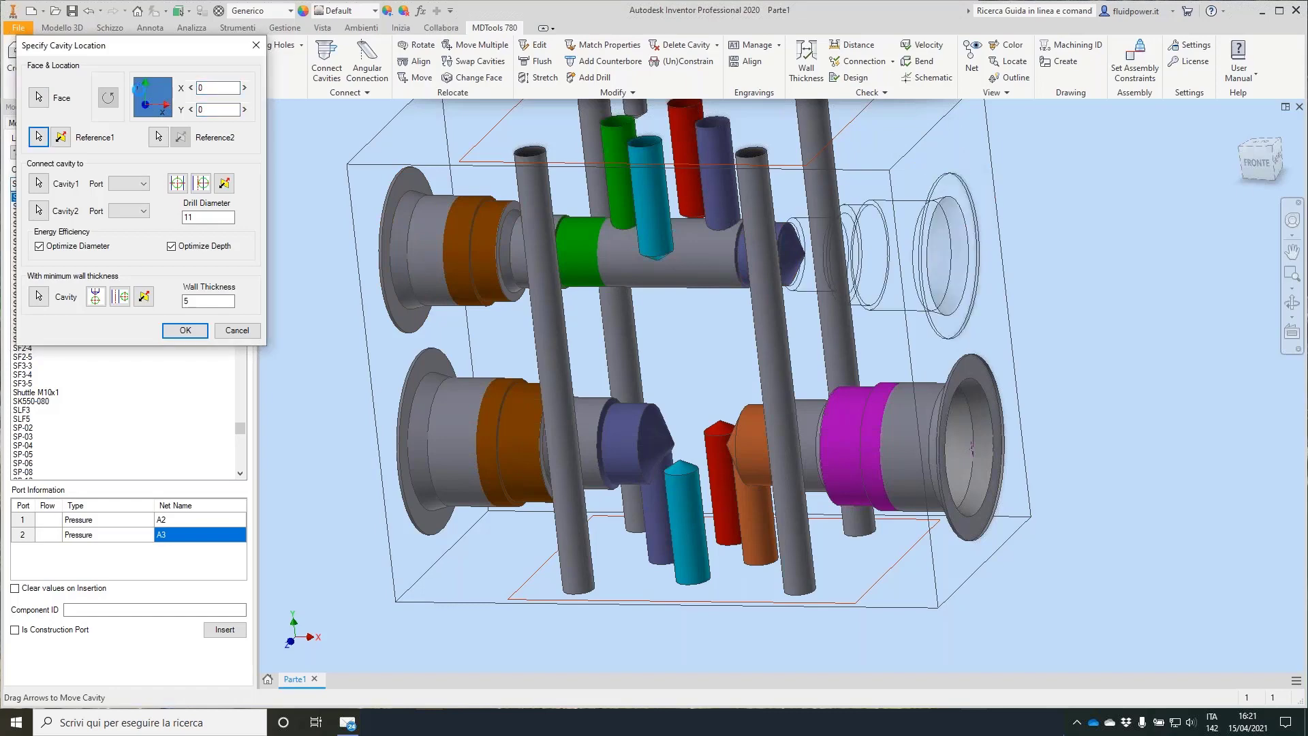
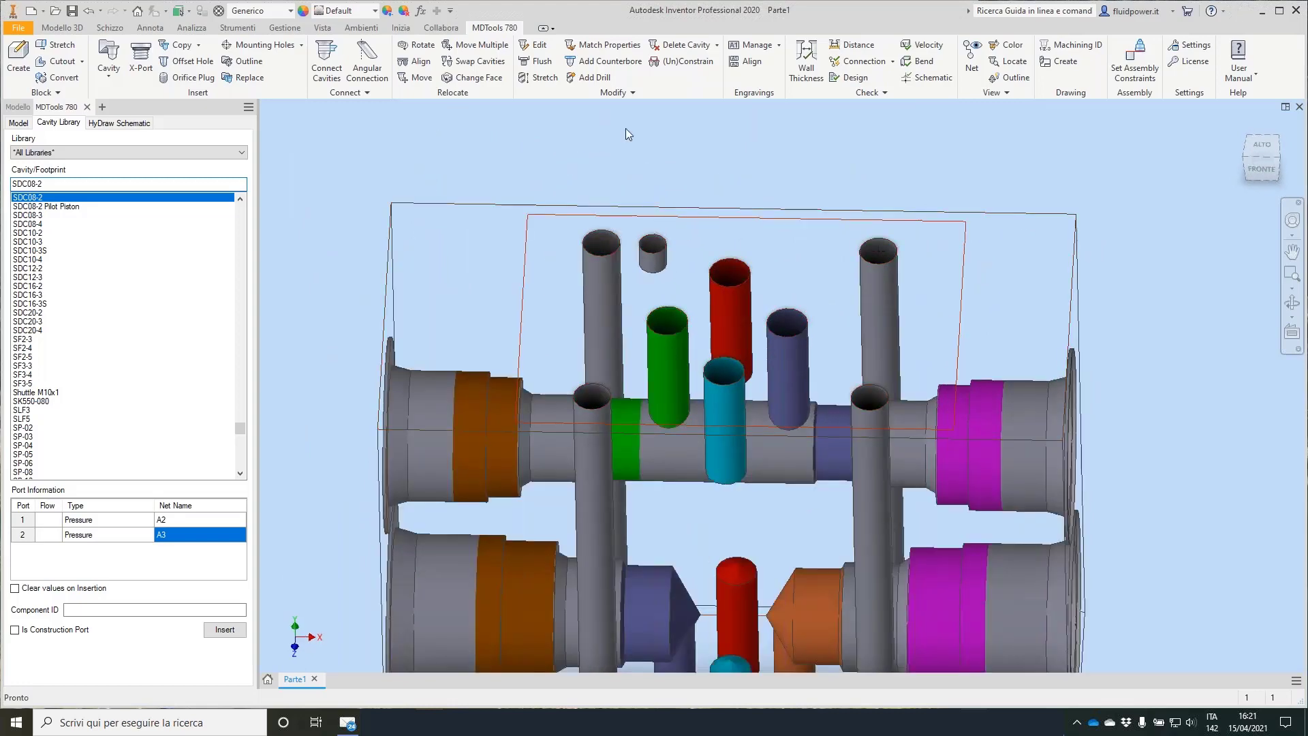
Stretch the TOP footprint's green drill at an incline to port 2 of the pilot piston cavity, with diameter 6 and an adjusted Beta angle.
click(530, 76)
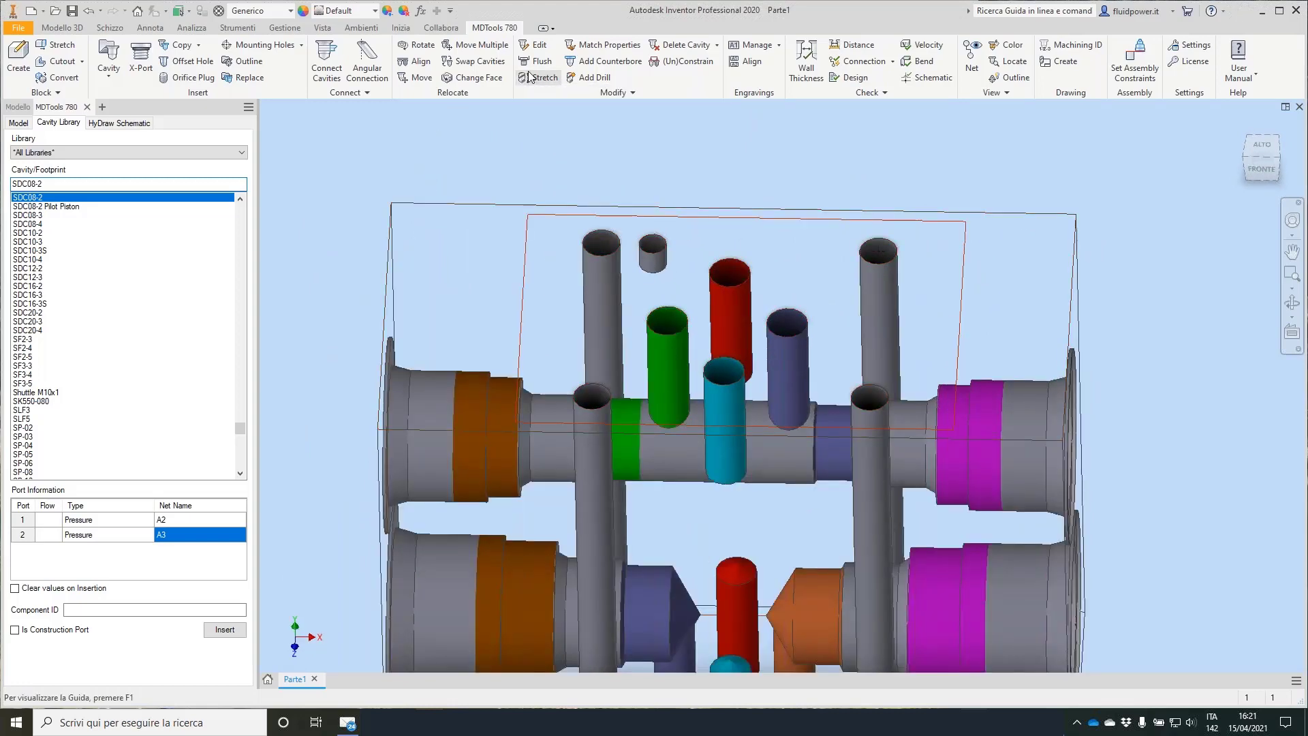
click(668, 335)
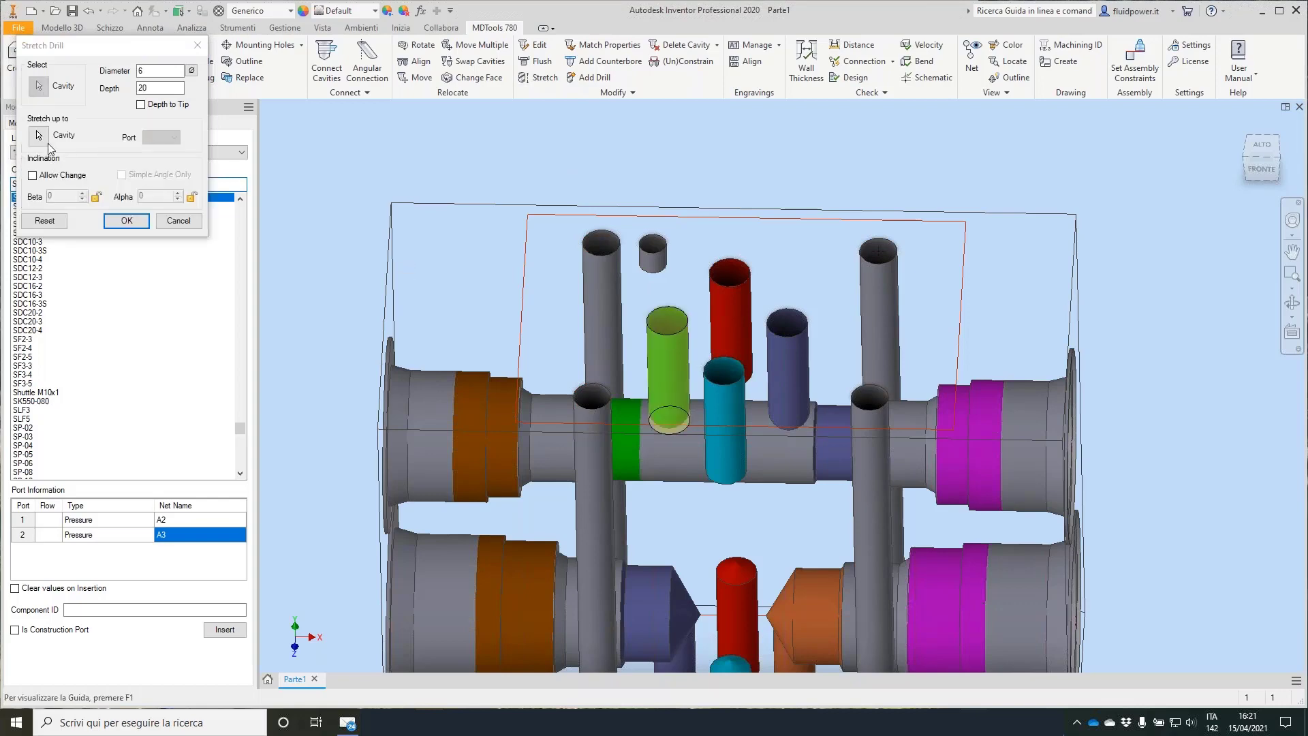
click(39, 139)
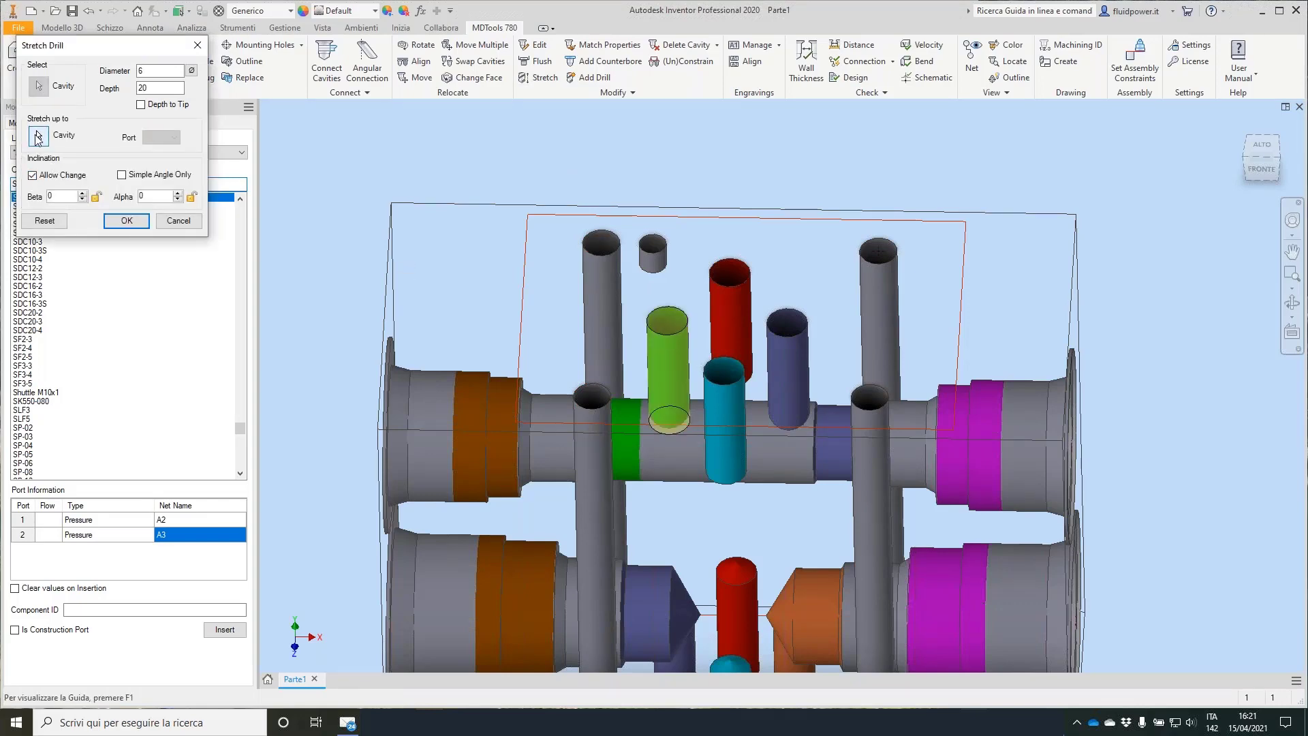
click(628, 417)
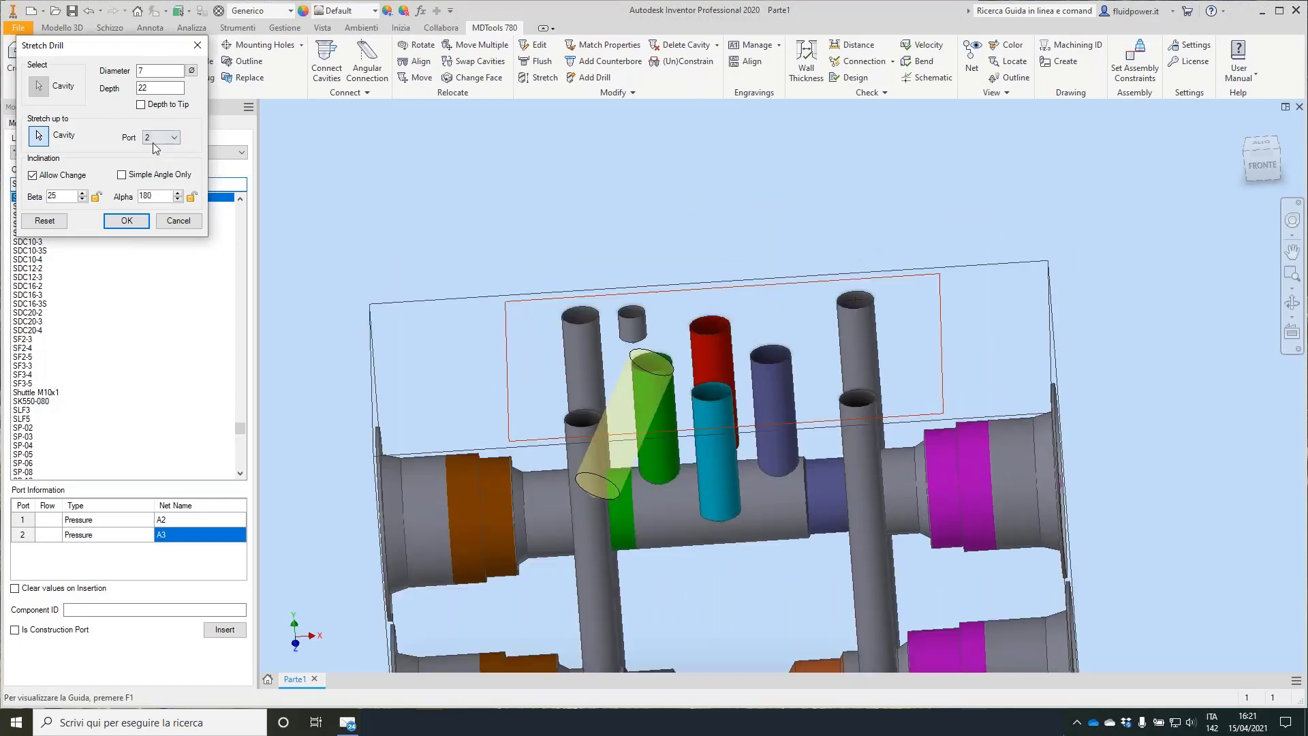
double_click(162, 70)
text(6)
key(Tab)
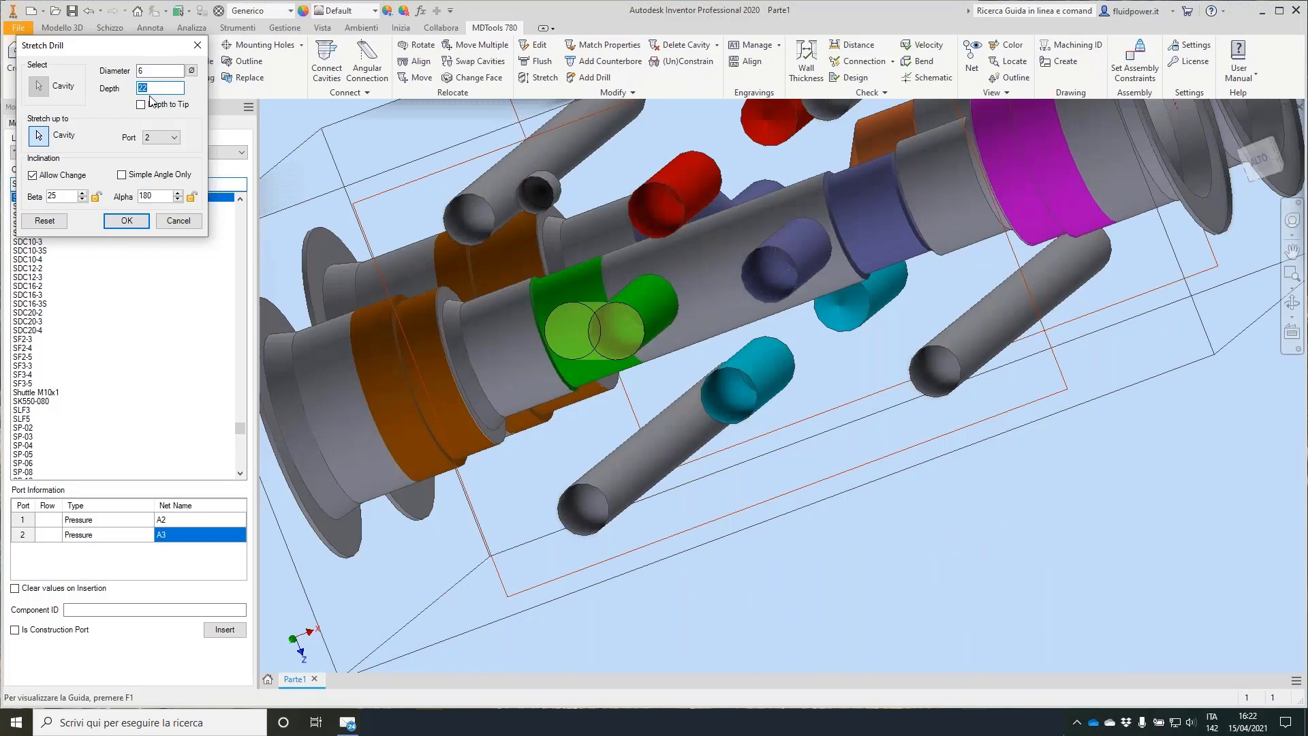
click(83, 199)
click(82, 199)
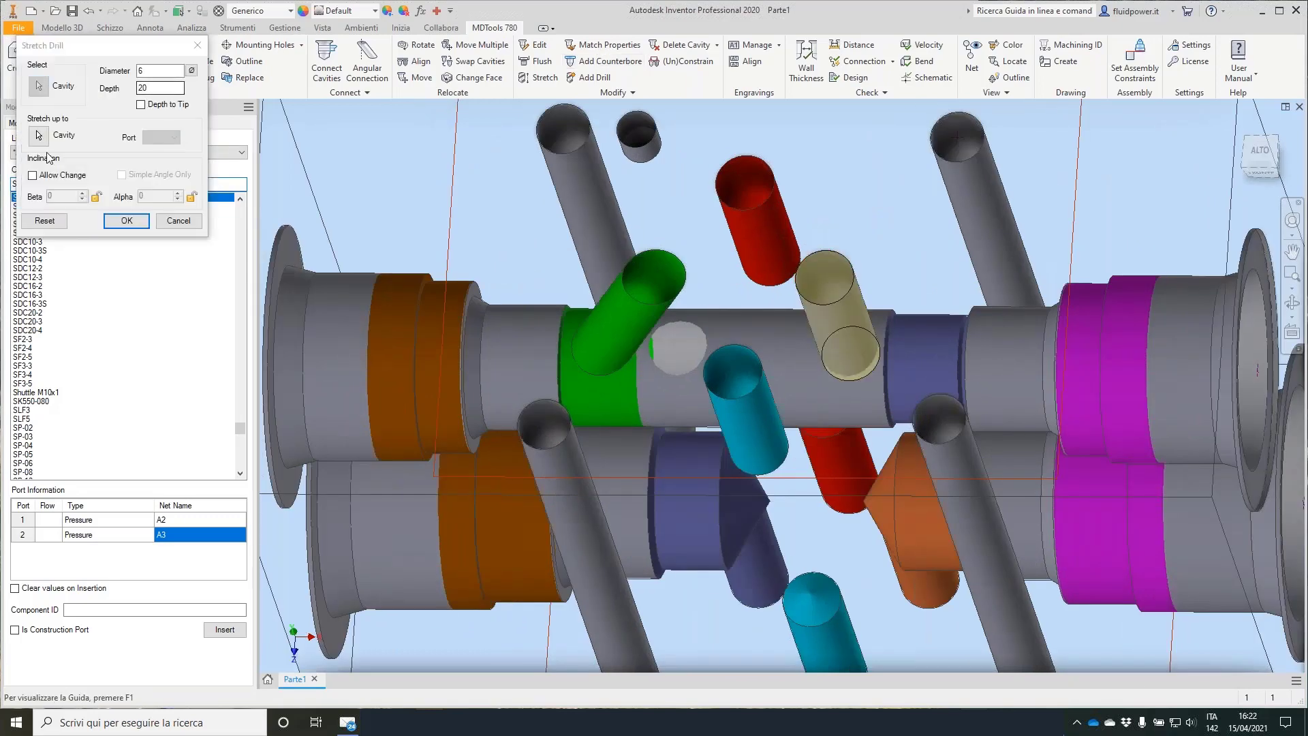
Stretch the TOP footprint's blue A2 drill at an incline to port 1 of the pilot piston cavity, with diameter 6 and an adjusted Beta angle.
click(33, 175)
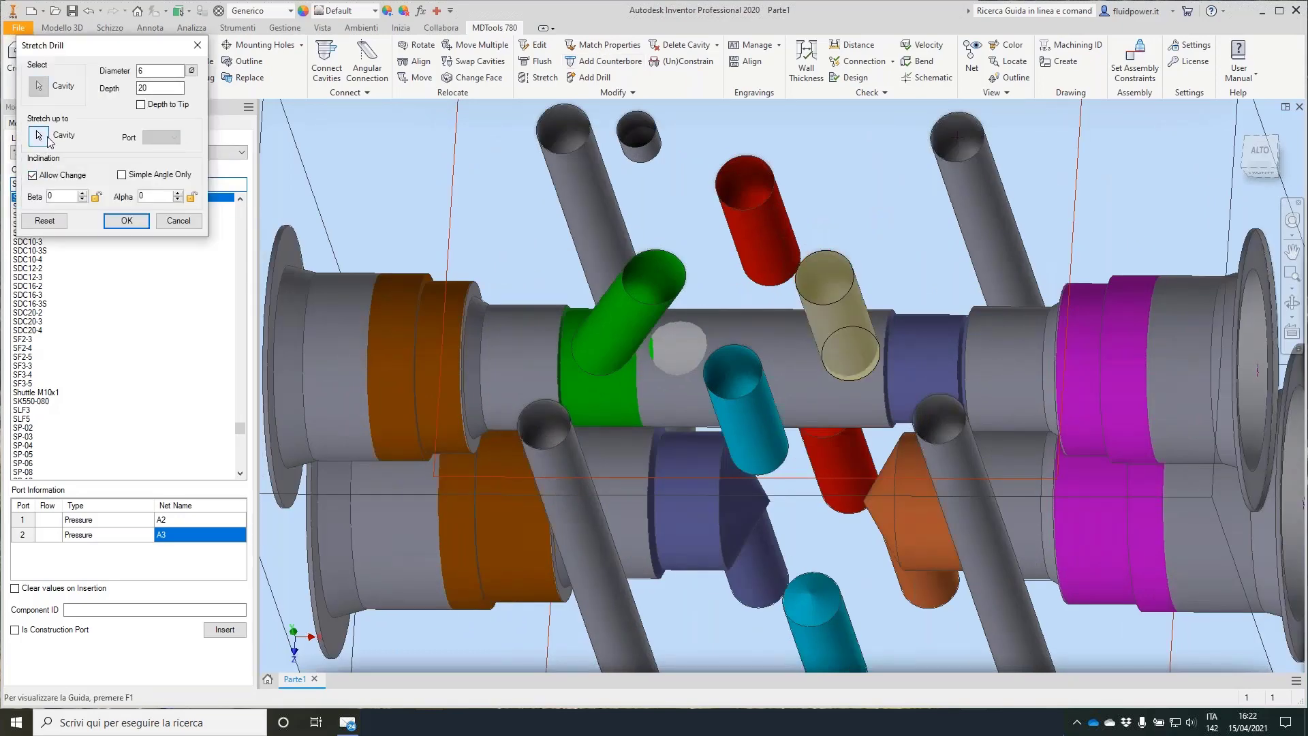
click(39, 136)
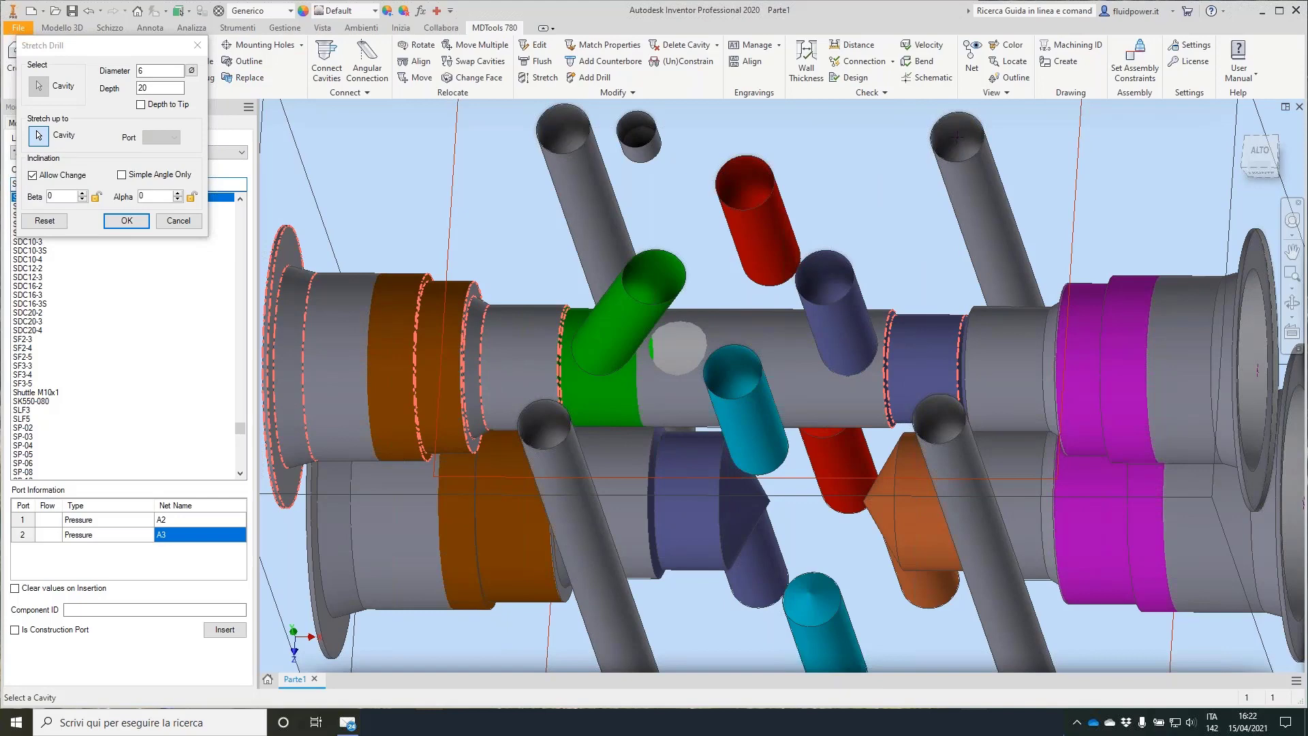
click(872, 321)
click(155, 152)
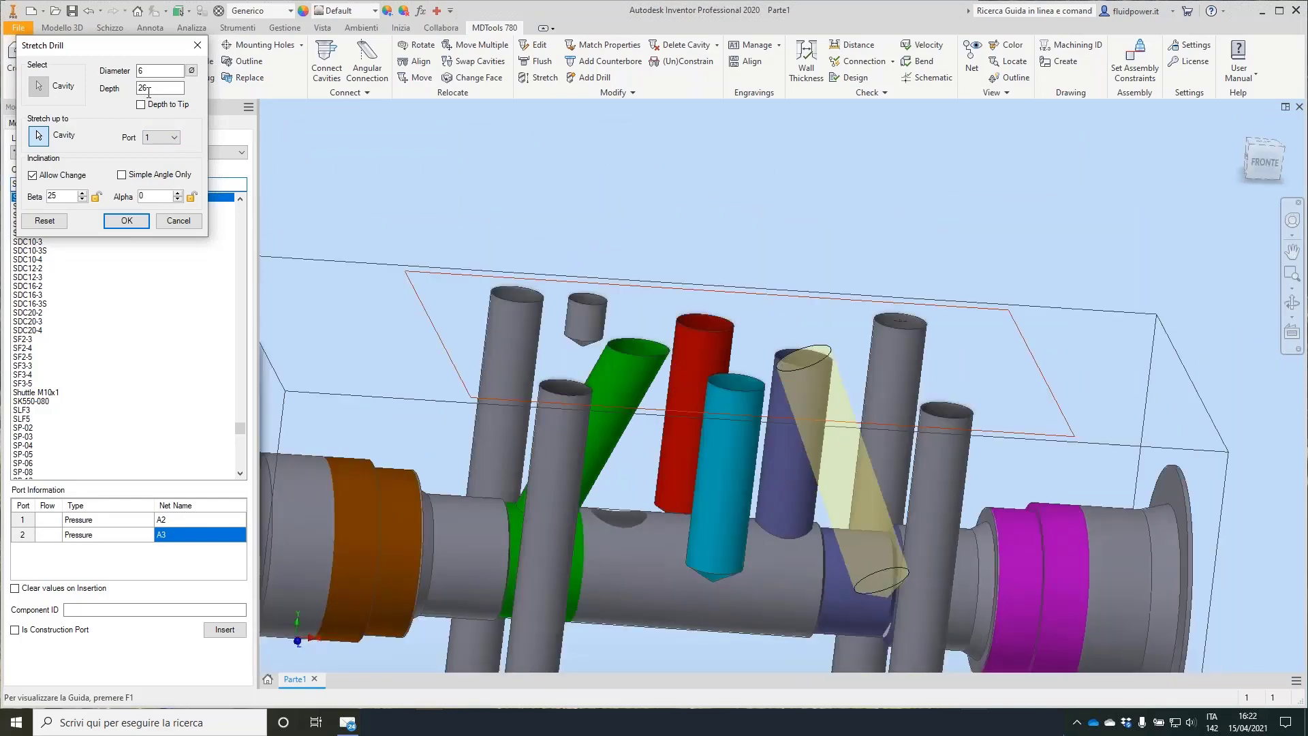
click(83, 199)
click(82, 199)
click(127, 221)
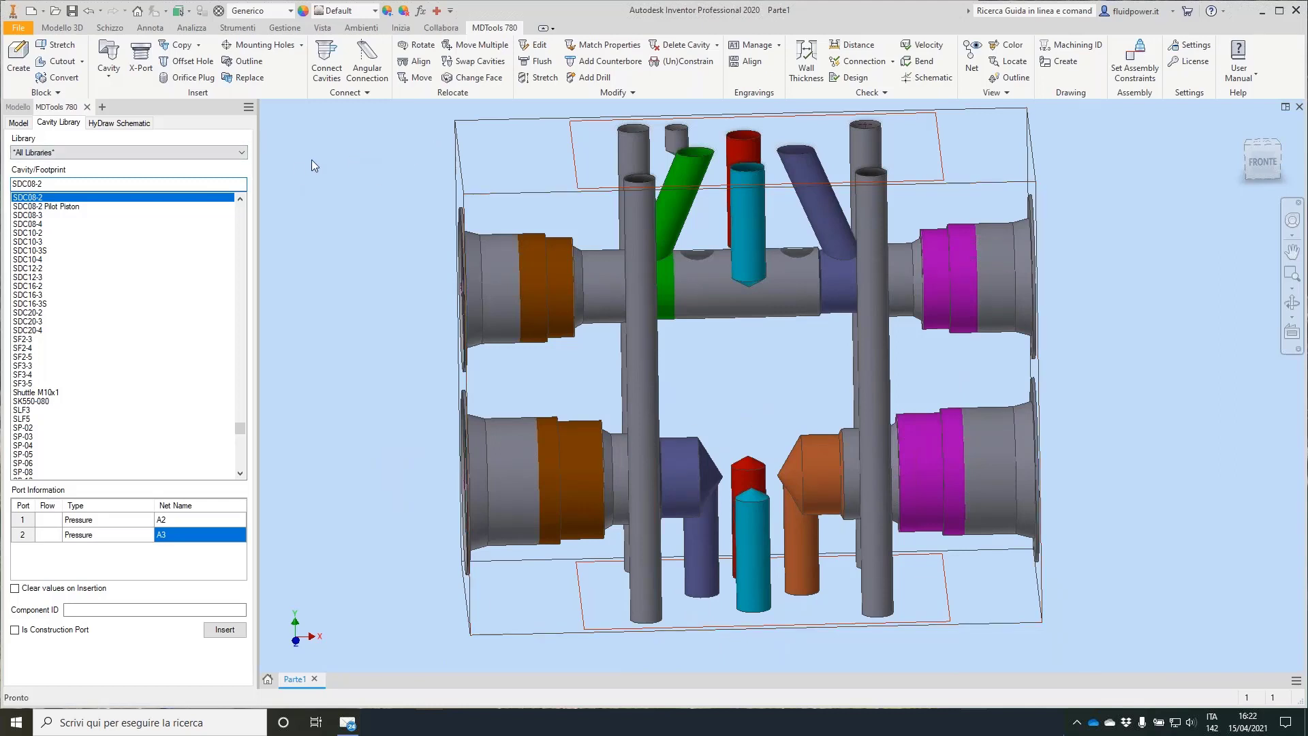
Change the colour of net A2 to yellow.
click(20, 124)
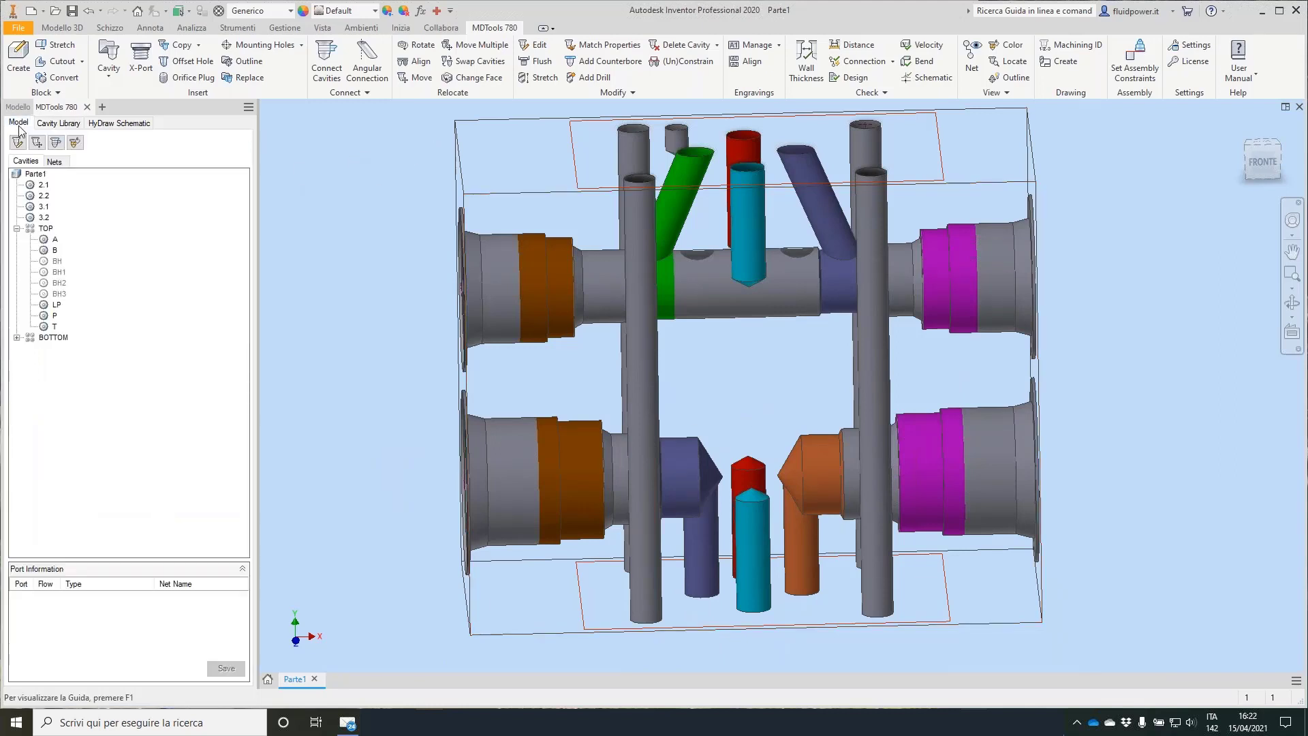
click(57, 163)
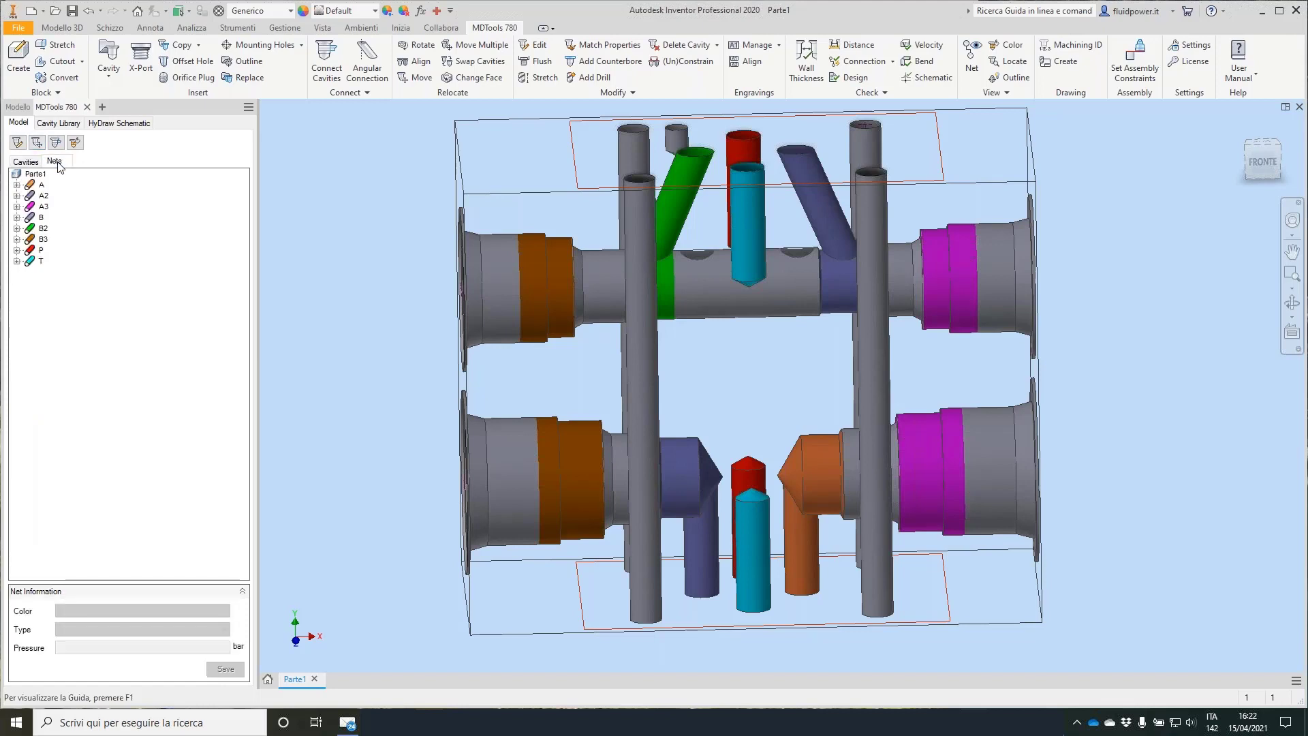
right_click(43, 196)
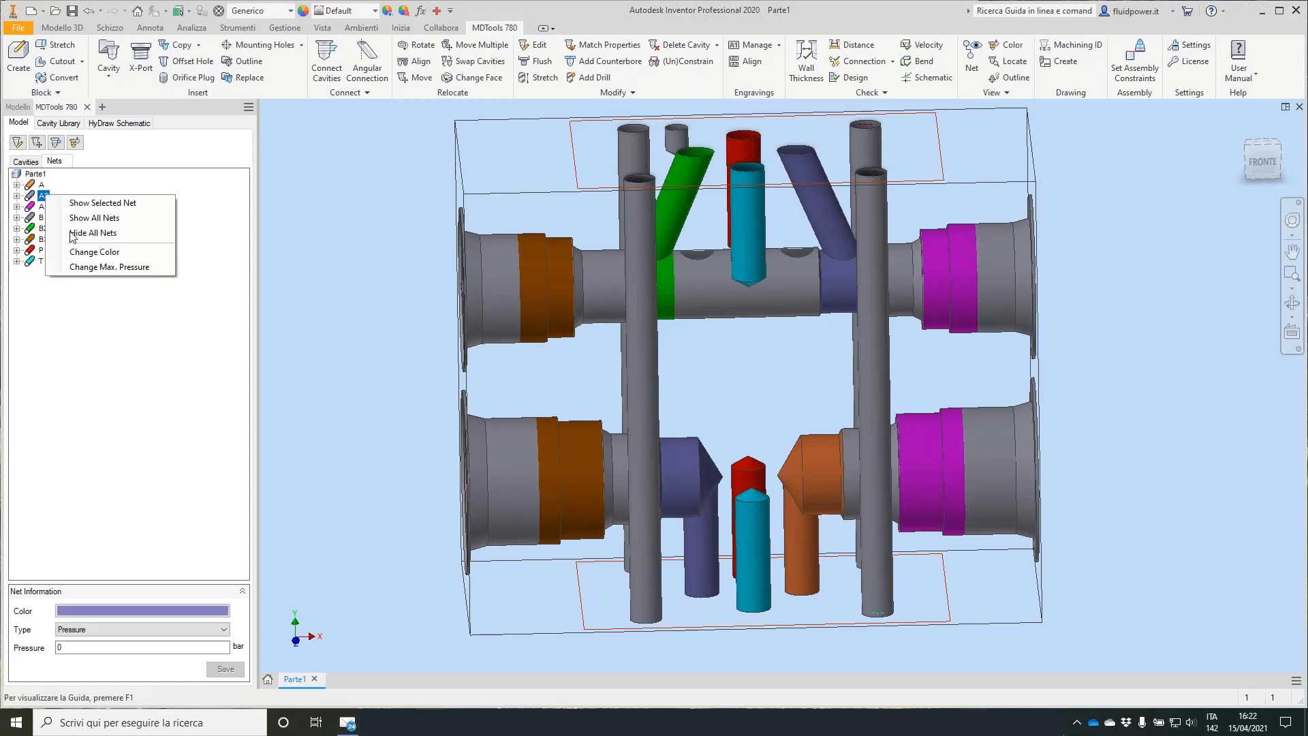
click(94, 252)
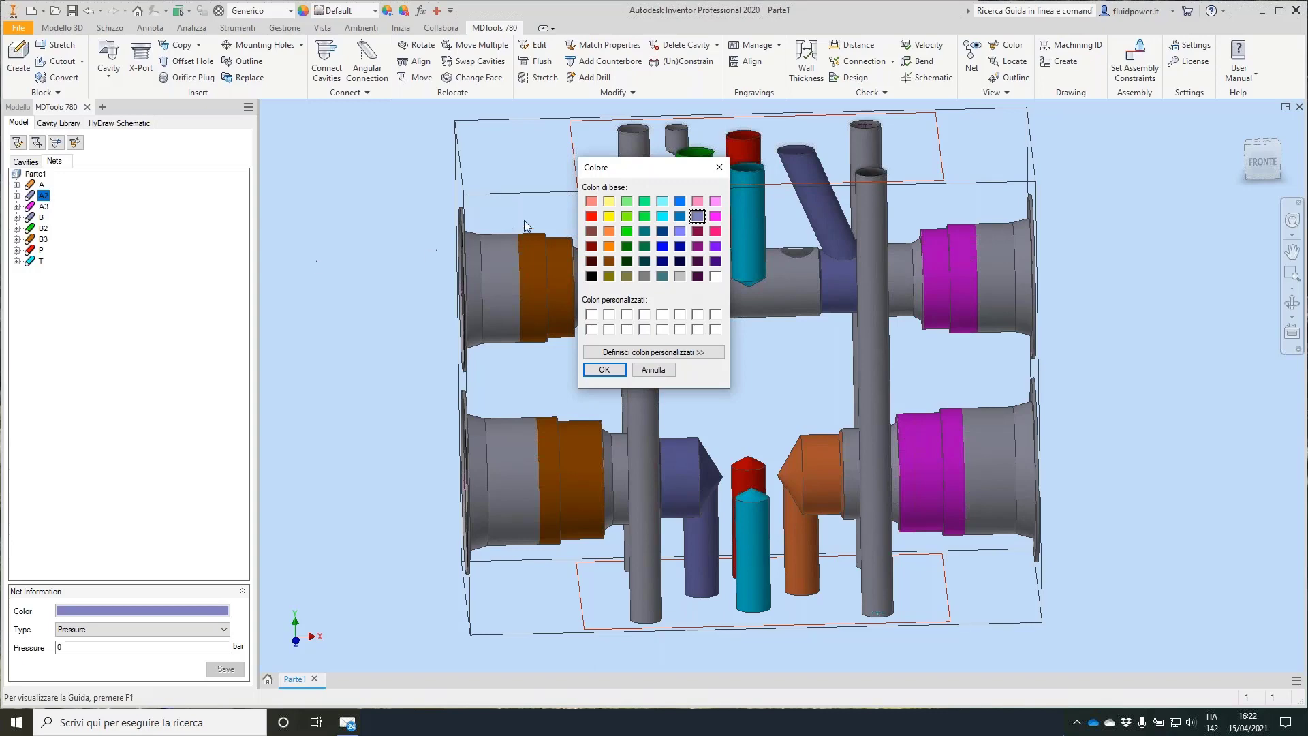
click(609, 215)
click(605, 369)
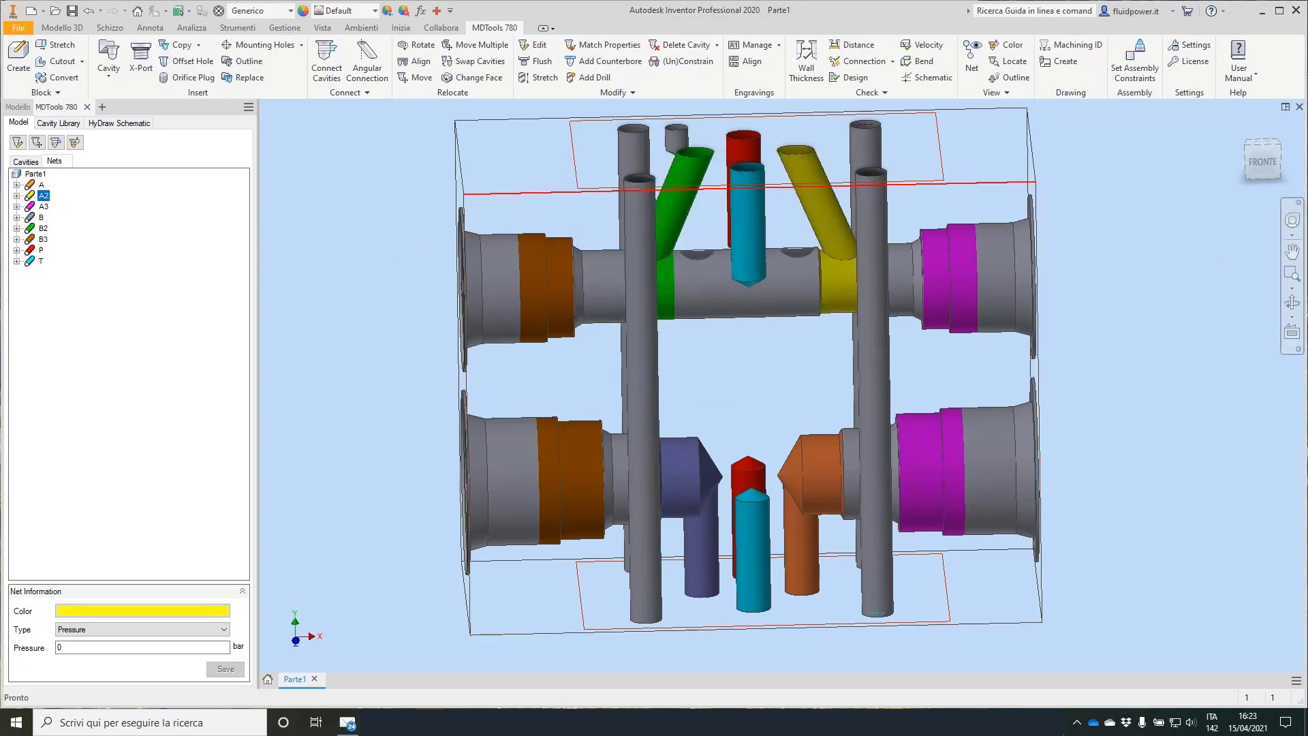
Save the part as Webinar05.
shift+middle_drag(600, 365, 482, 283)
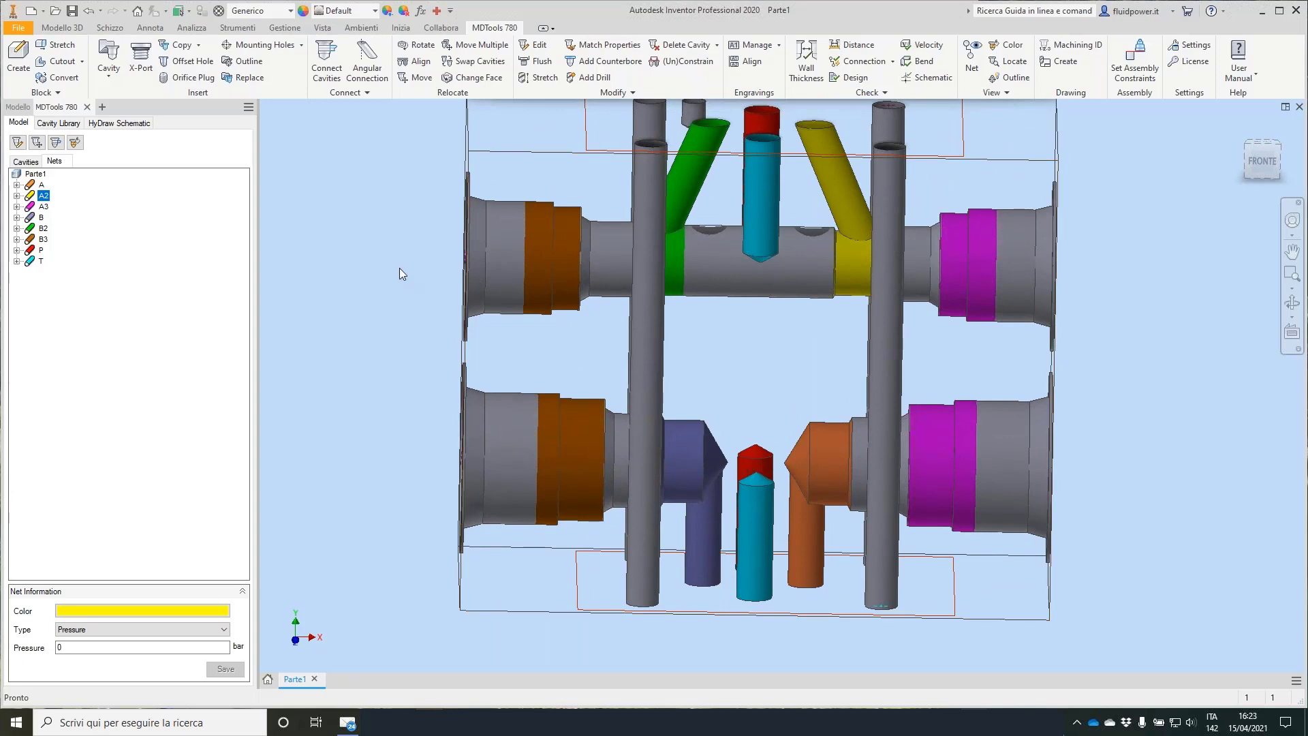
shift+middle_drag(399, 268, 257, 182)
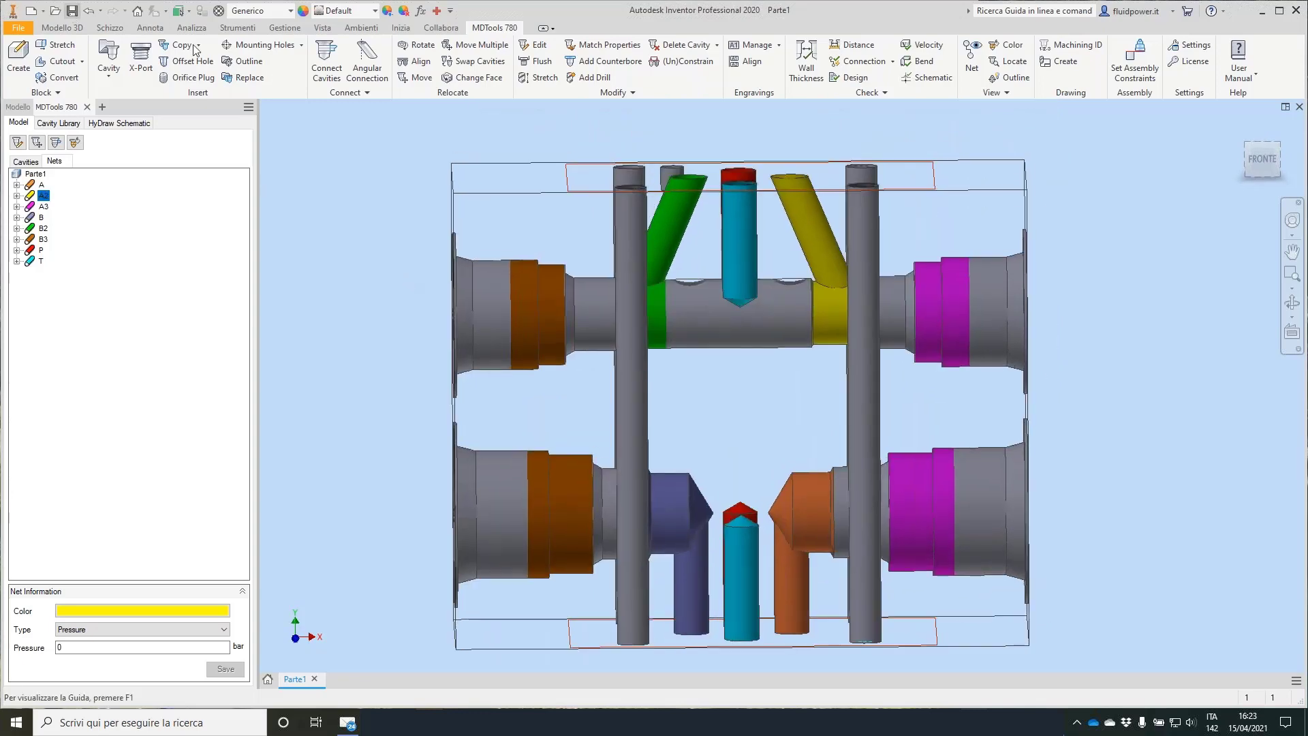
key(ctrl+s)
text(Webinar05)
key(Return)
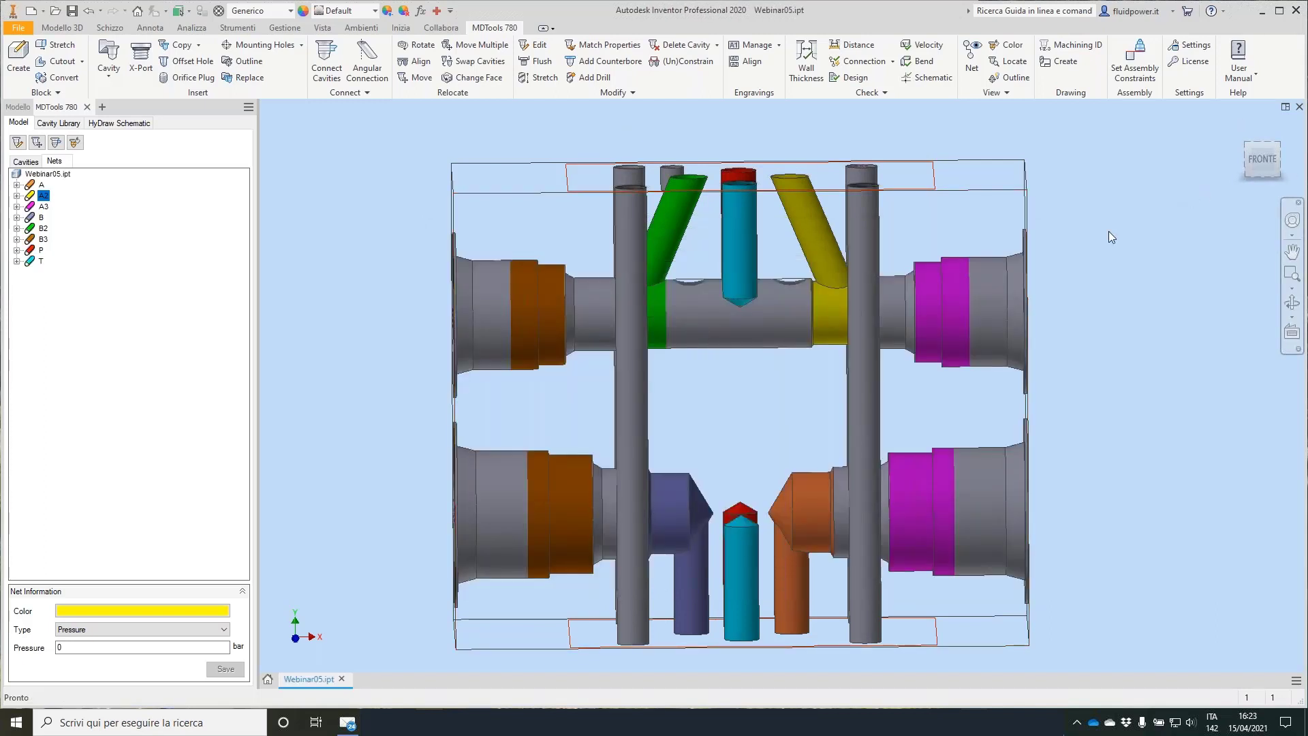
Remove all the preferred X-port cavities in the MDTools settings.
click(1194, 48)
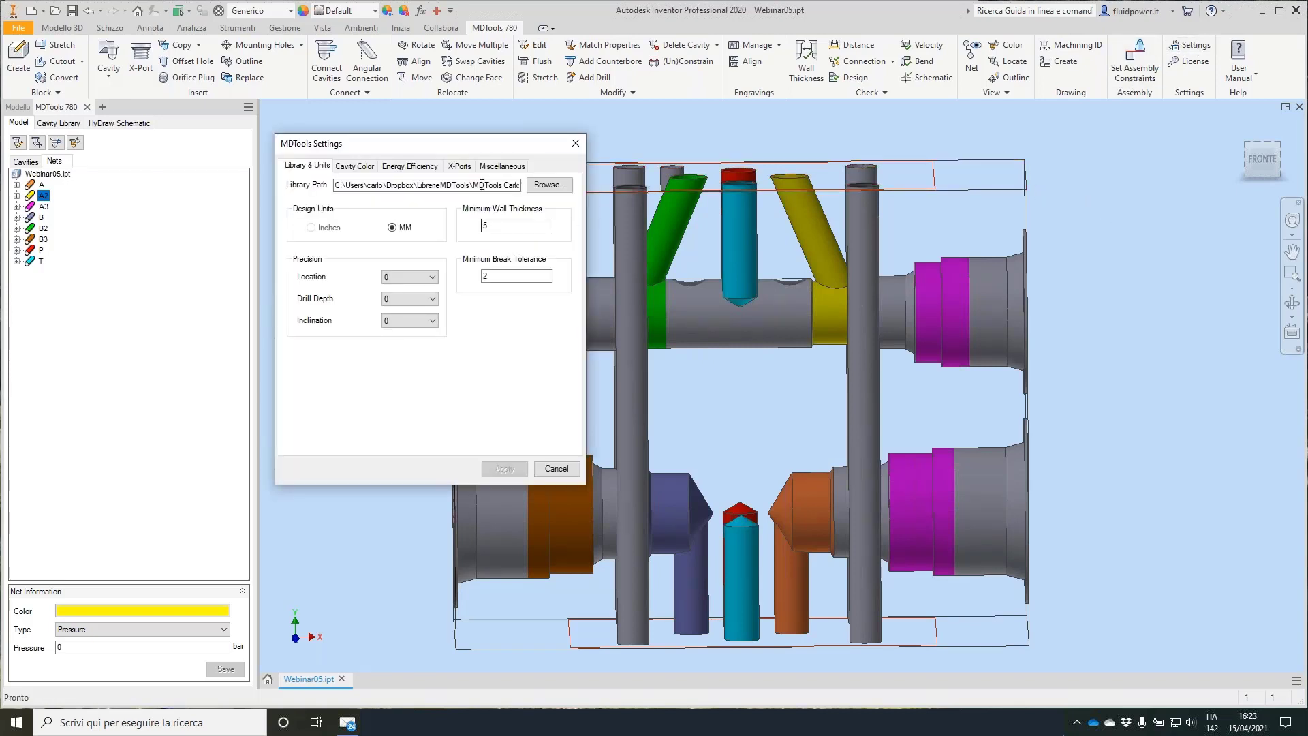
click(460, 166)
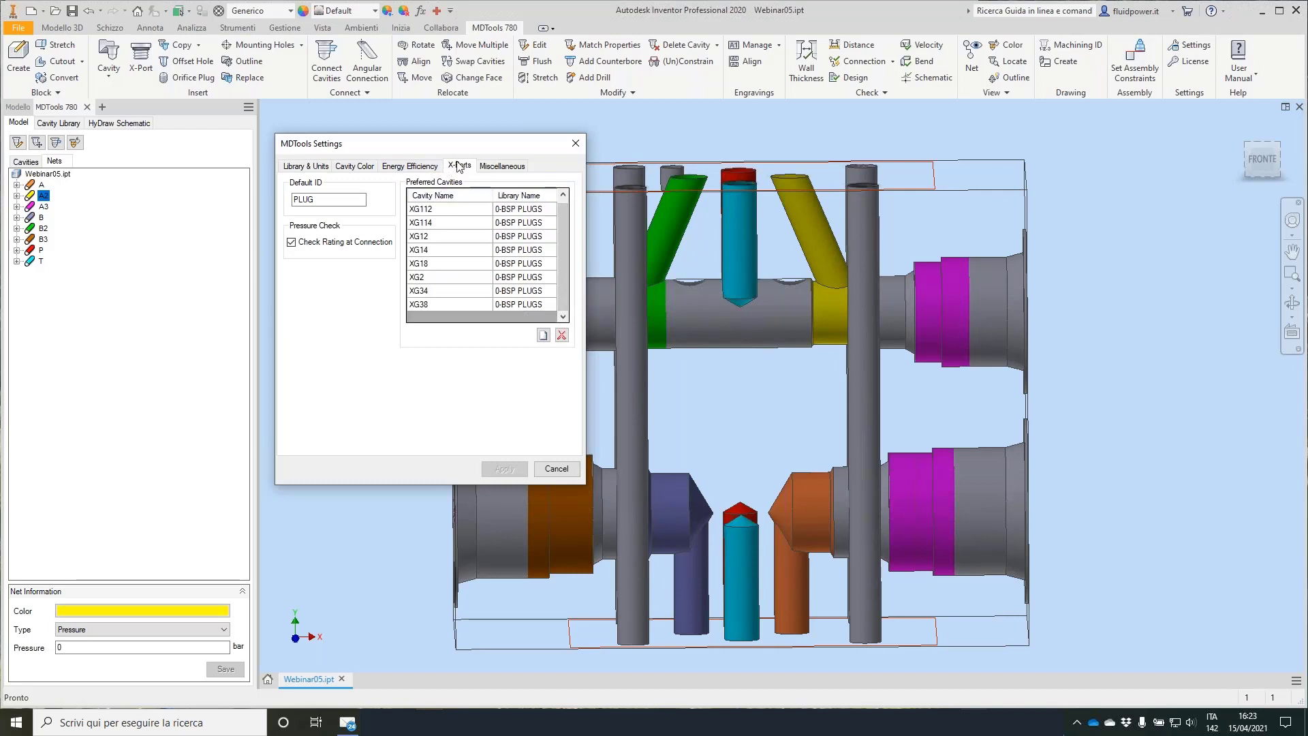
click(444, 305)
scroll(480, 210, up, 1)
shift+click(429, 211)
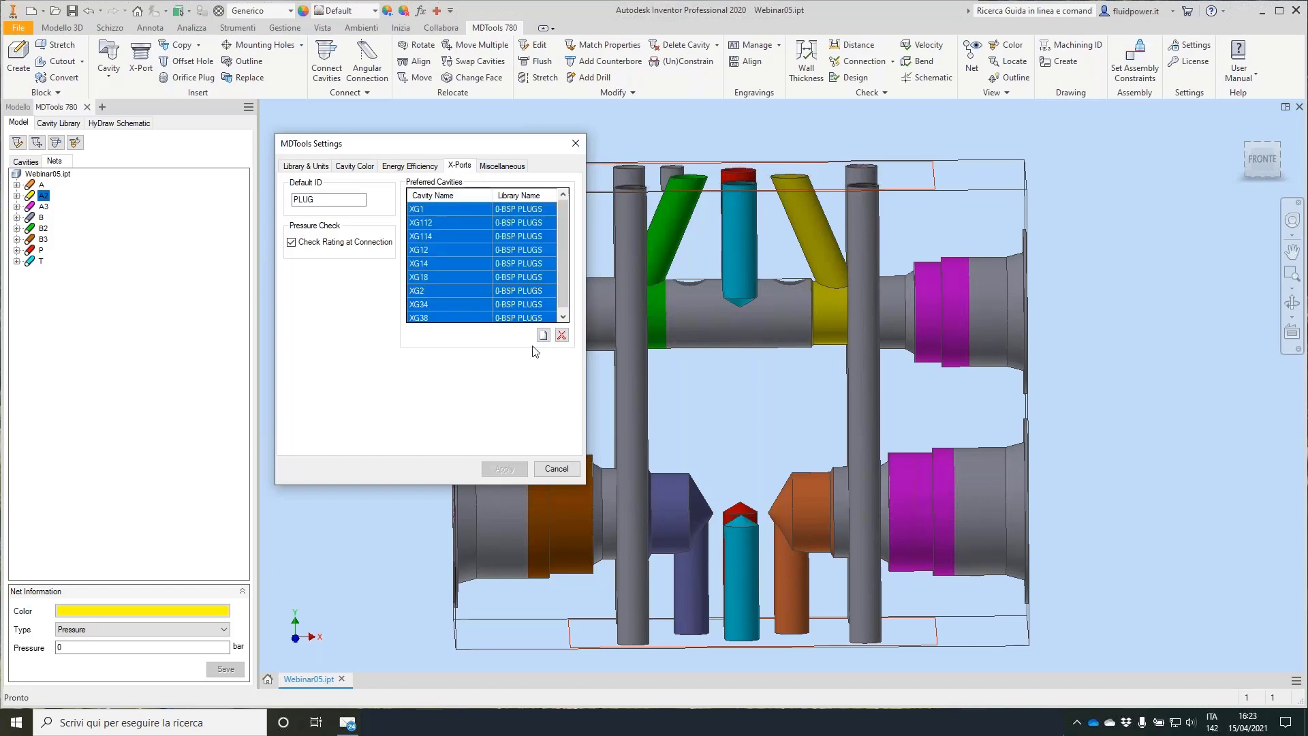
click(562, 335)
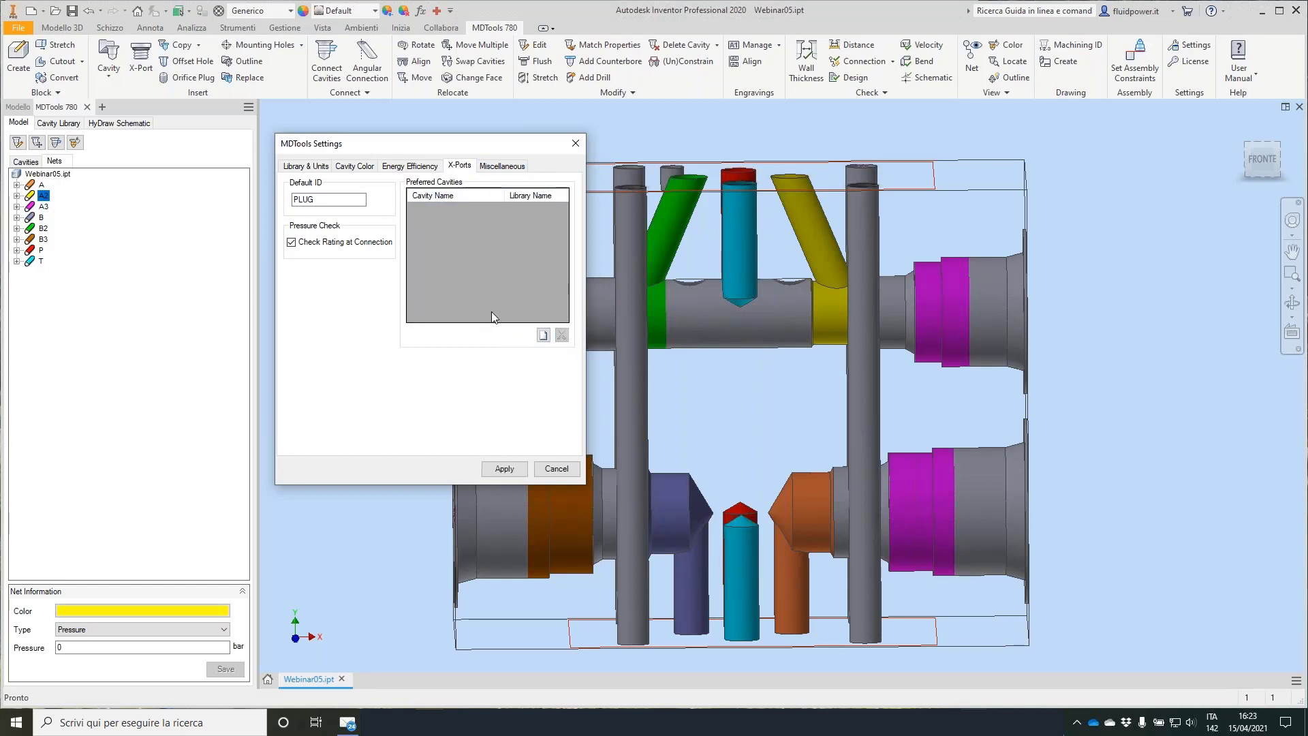
Add all cavities of the 0-BSP PLUGS library as preferred X-port cavities and apply the settings.
click(543, 336)
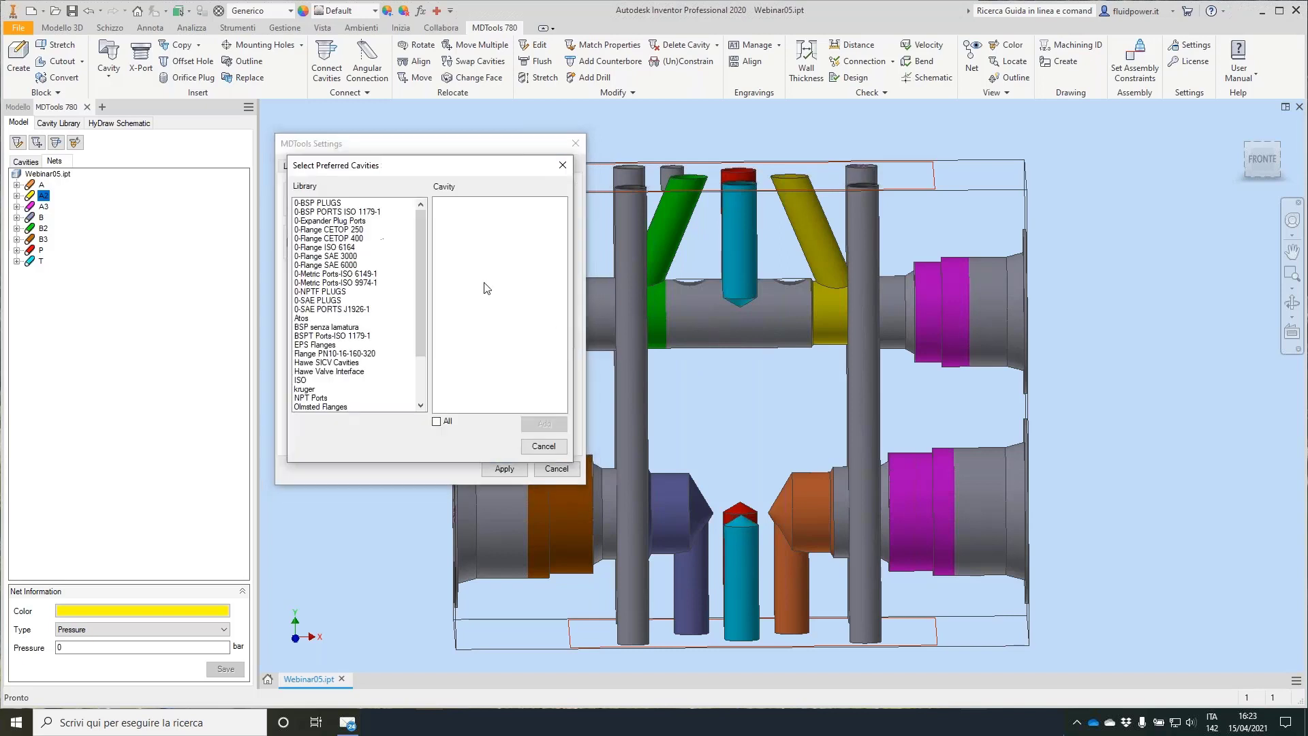
click(334, 210)
click(333, 203)
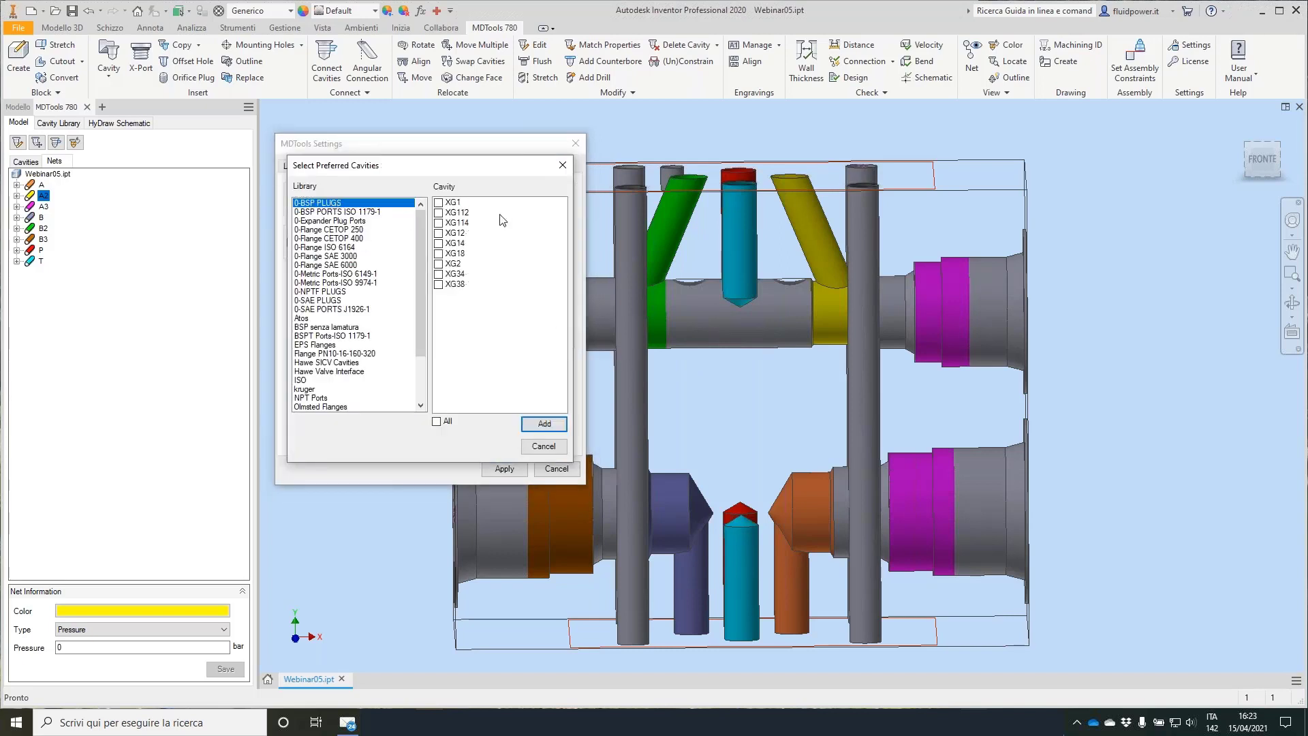
click(437, 421)
click(545, 424)
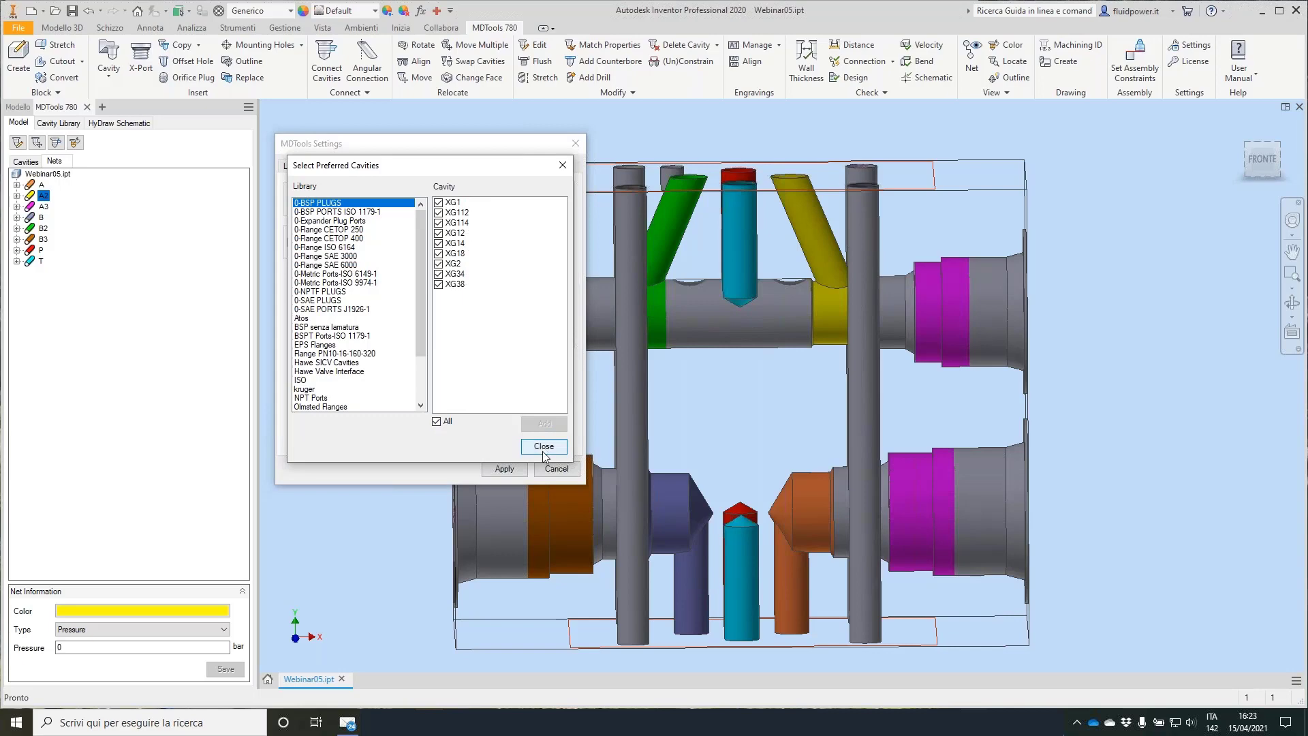
click(545, 449)
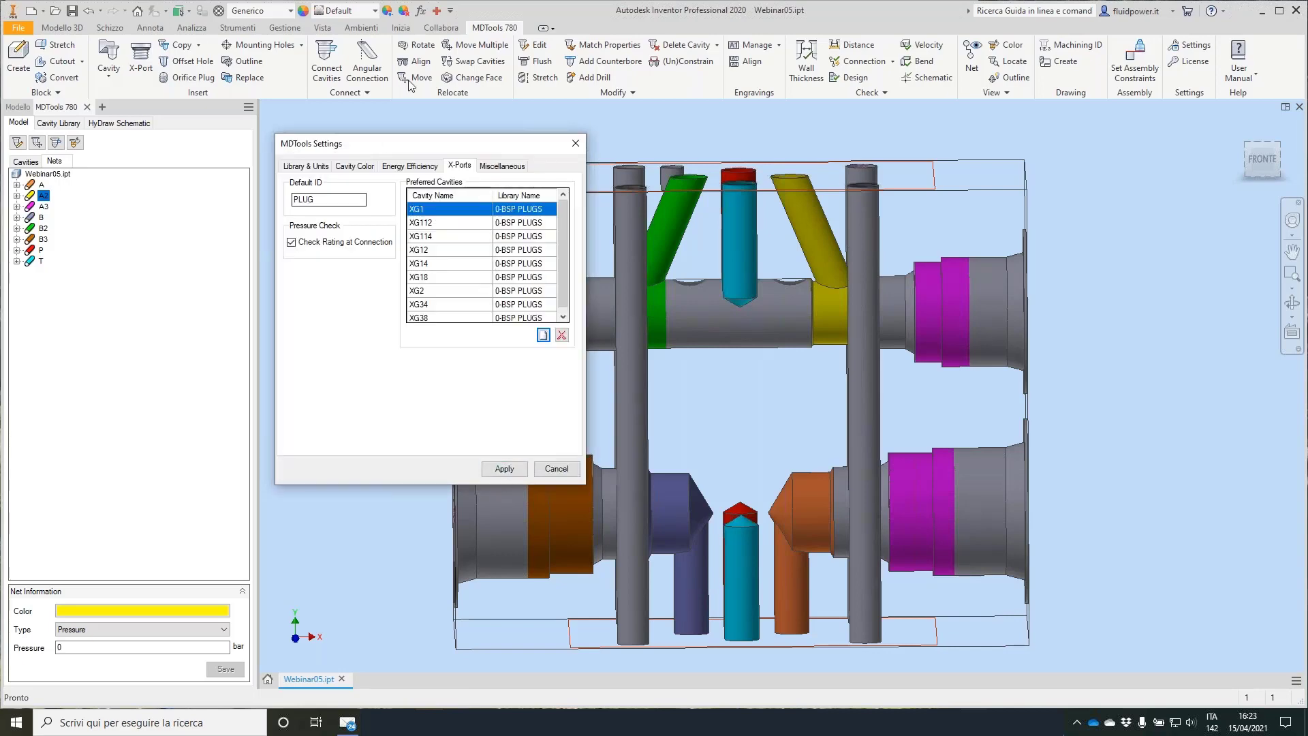
click(509, 471)
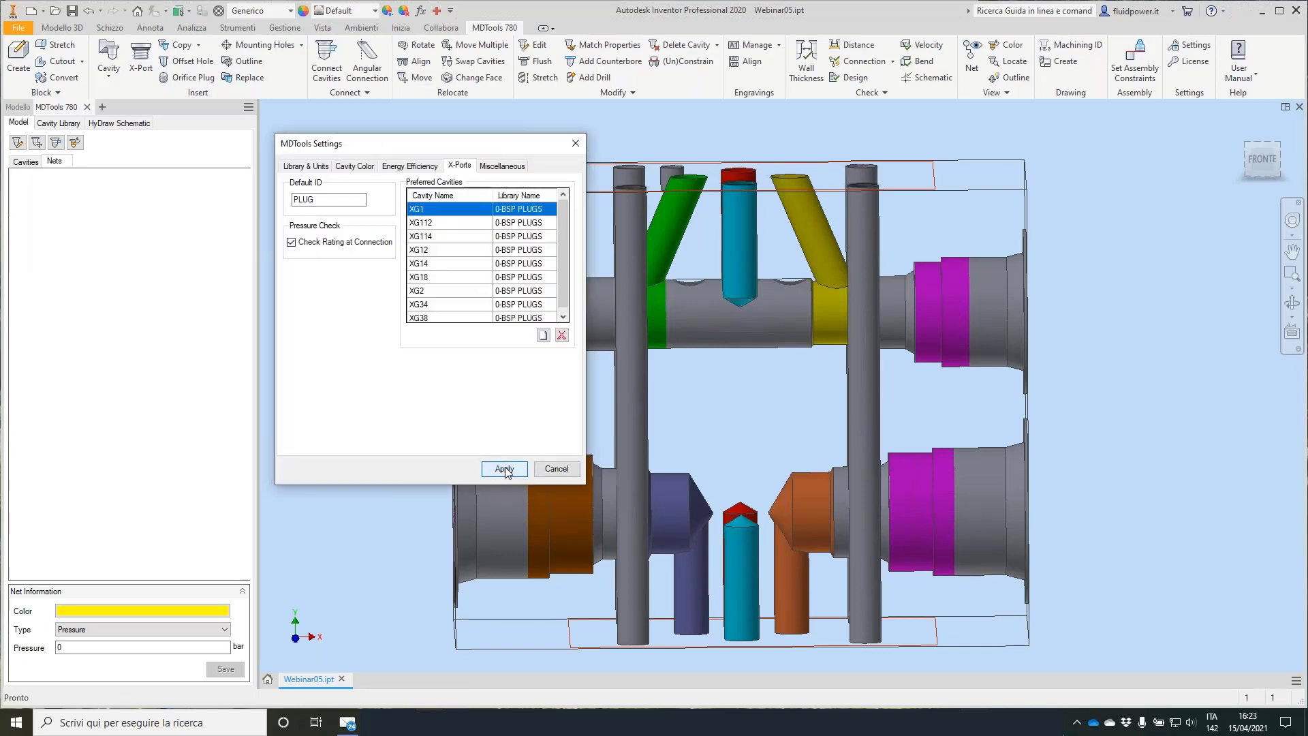
click(556, 469)
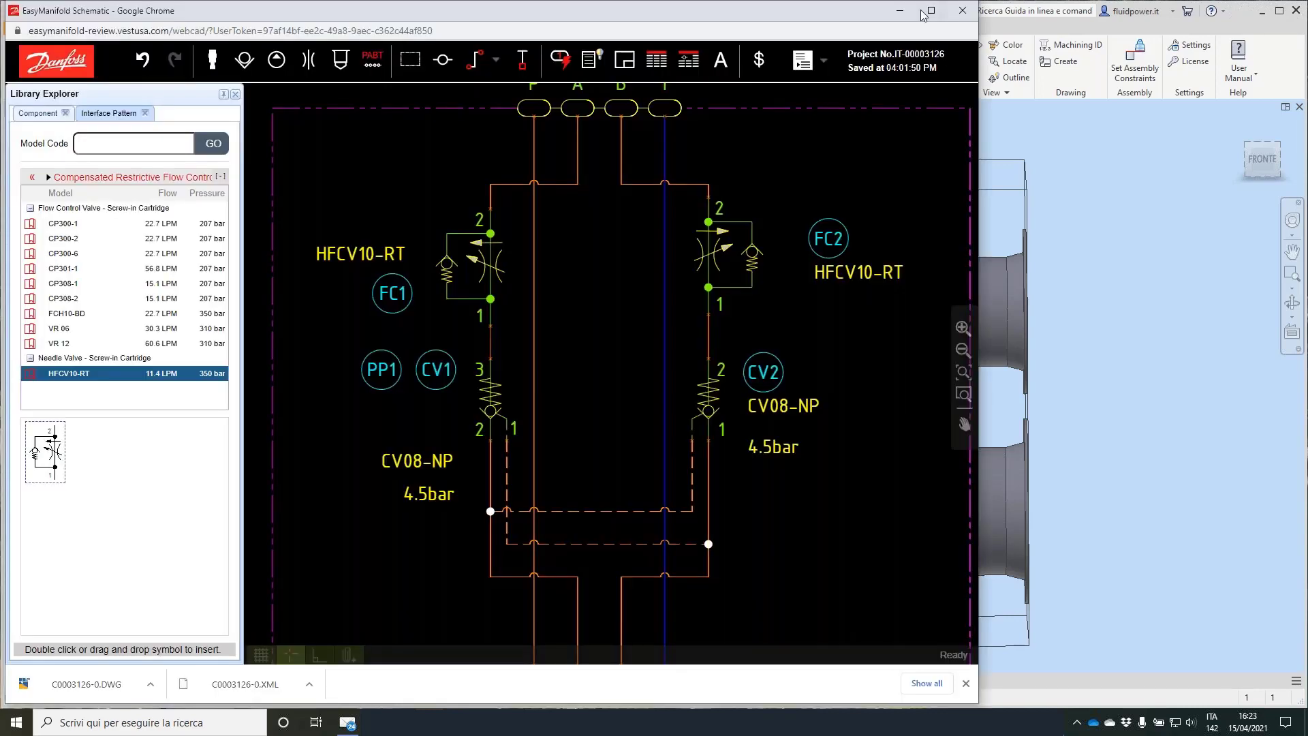
click(900, 11)
Insert an XG18 construction port with drill diameter 8.5 on the block's top face, connected to port 3 of the pilot piston cavity.
click(140, 57)
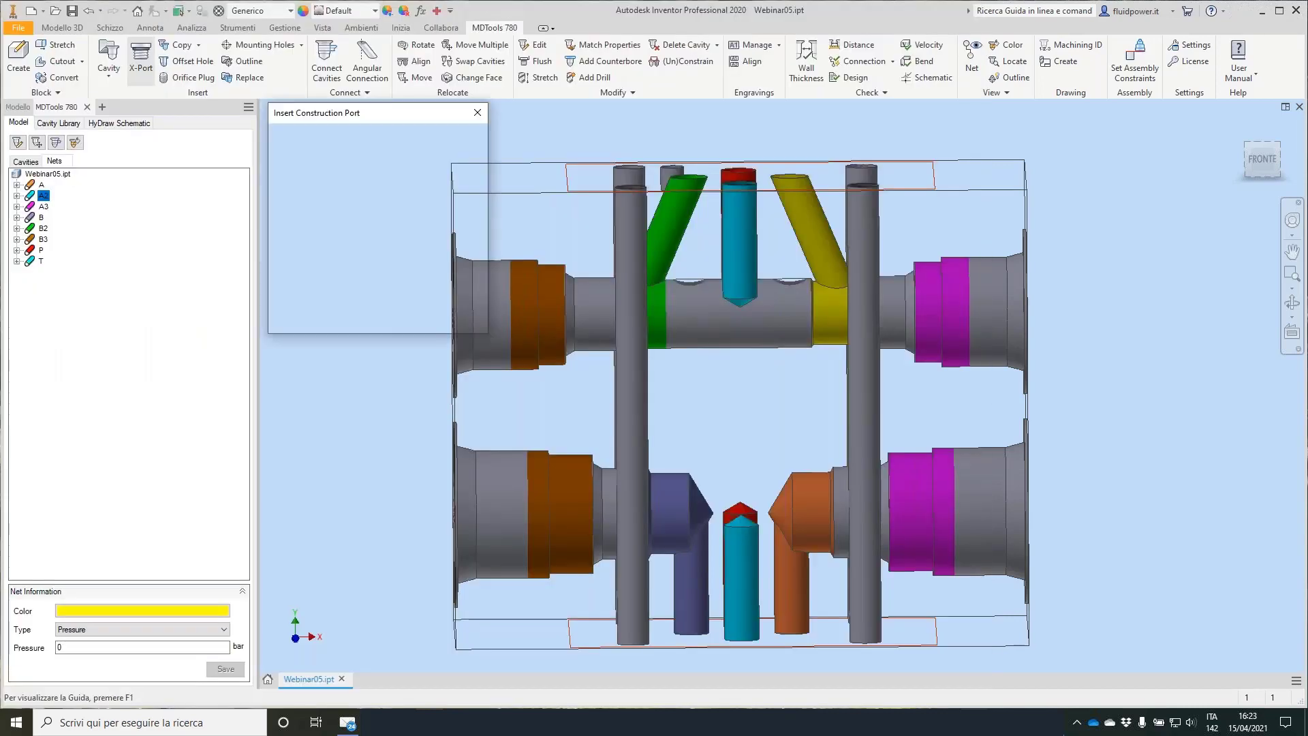
click(550, 299)
click(358, 158)
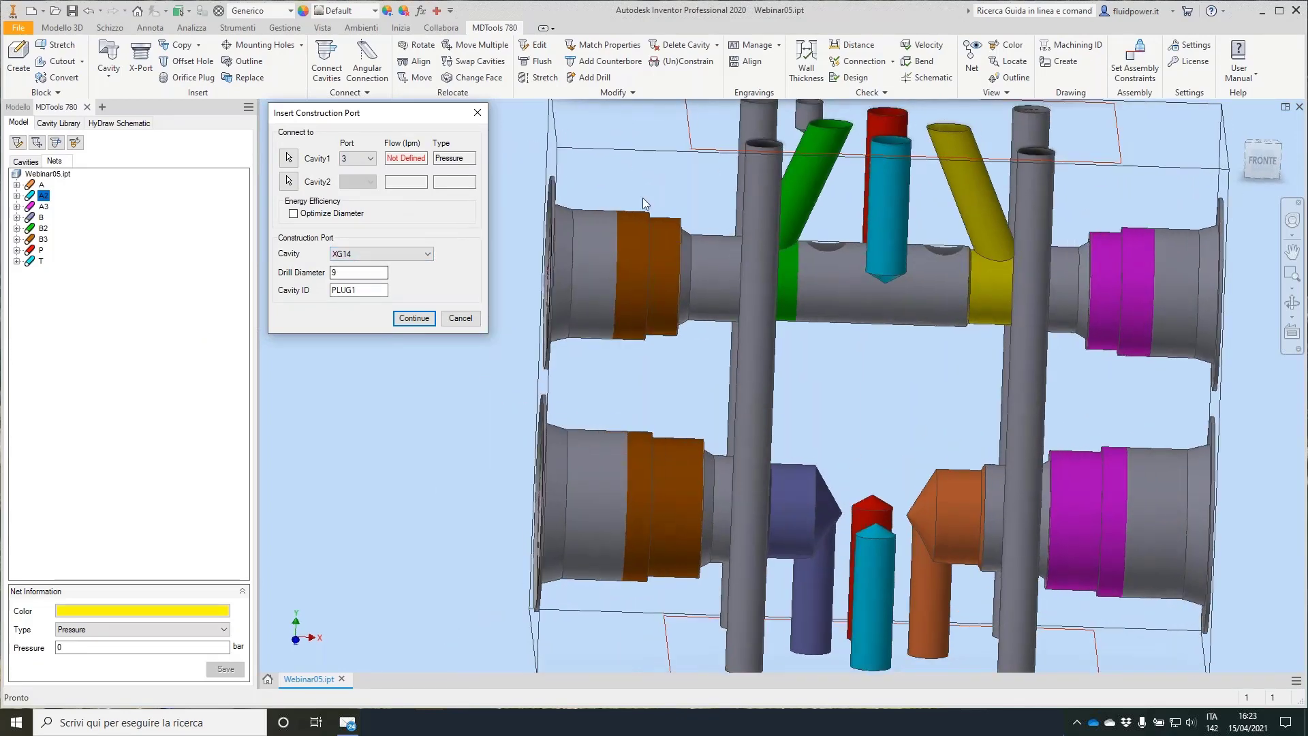
click(399, 257)
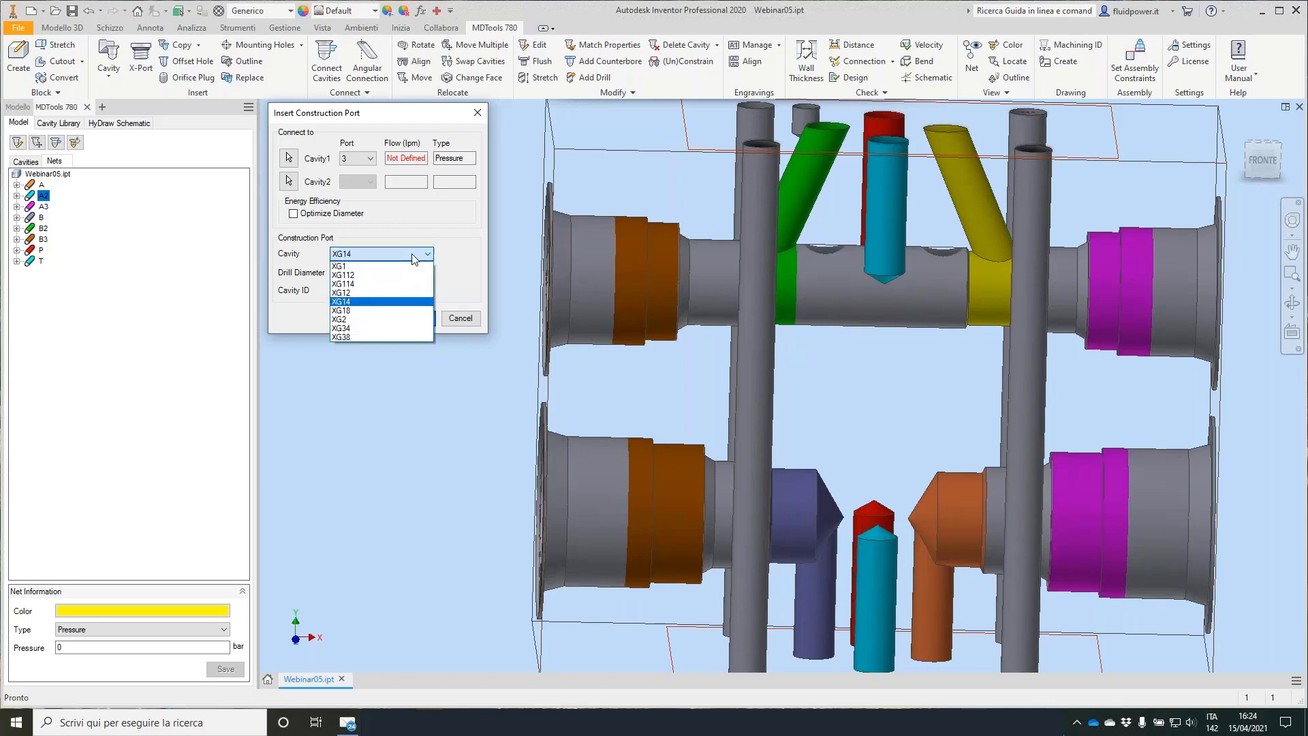
click(359, 311)
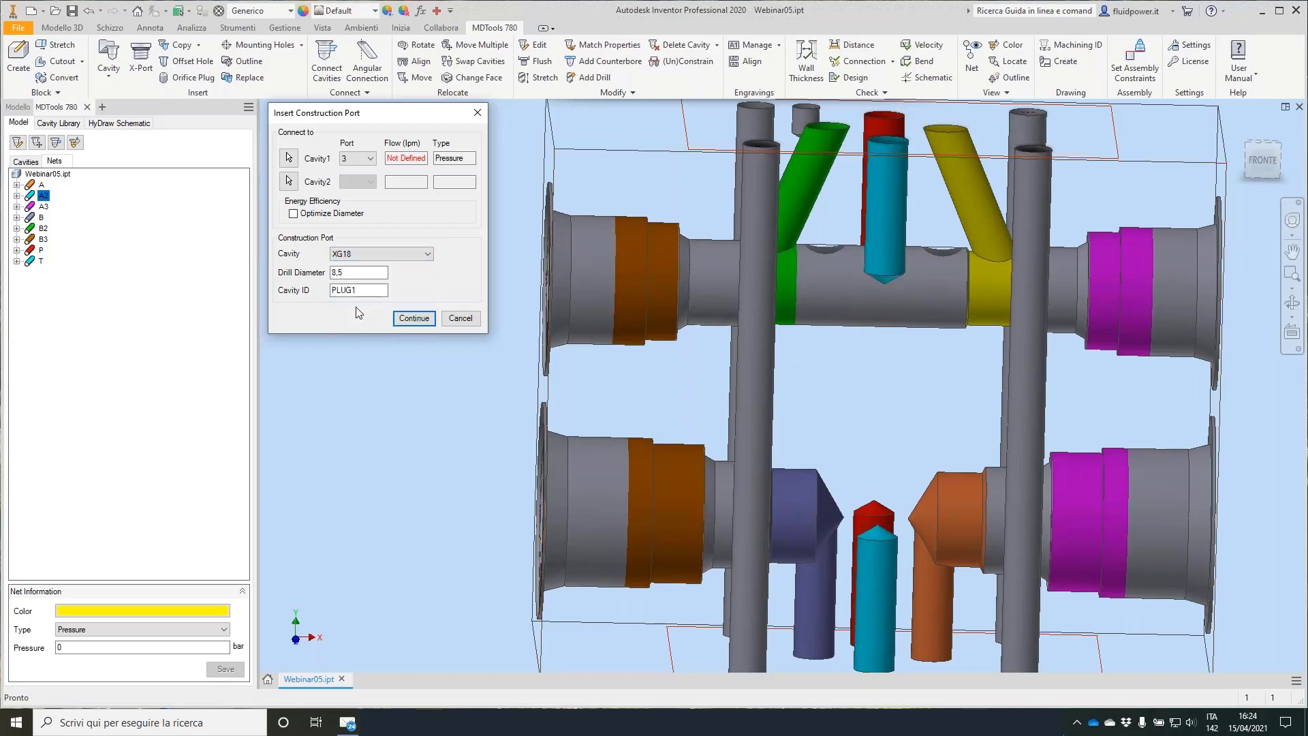
click(414, 318)
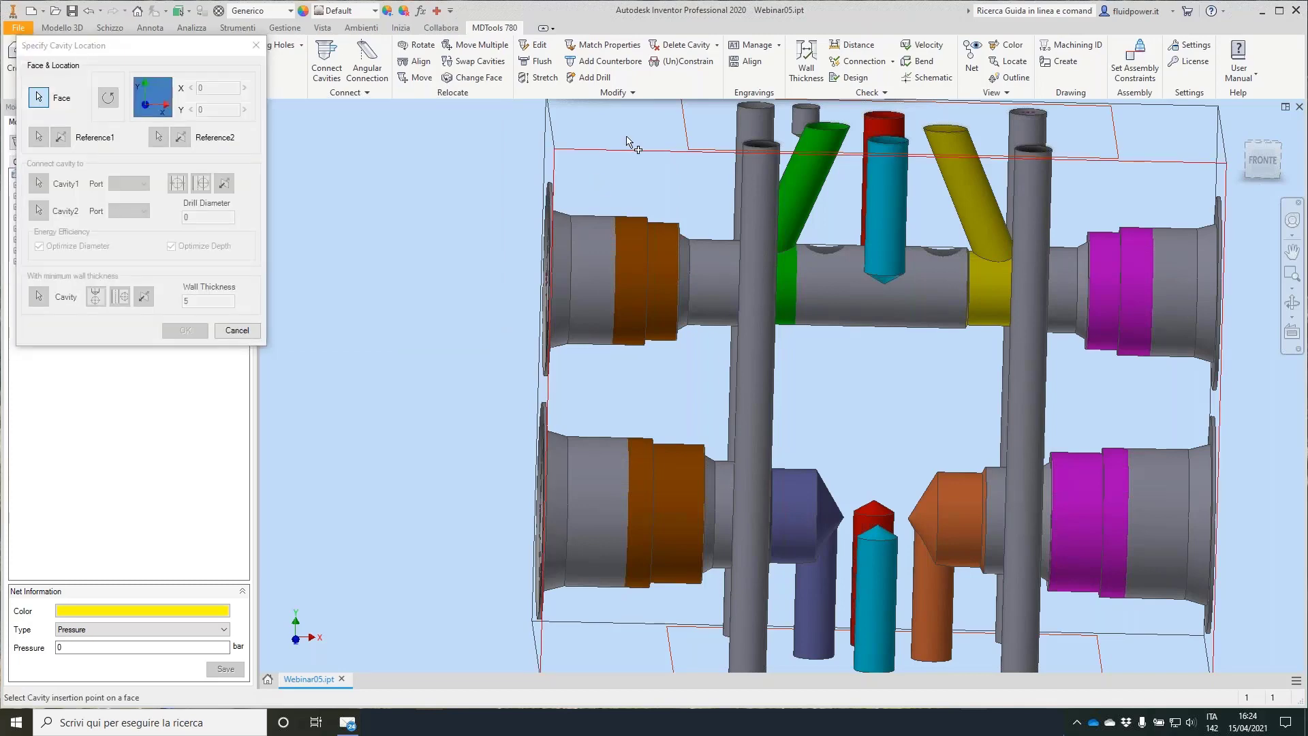
shift+middle_drag(578, 120, 578, 183)
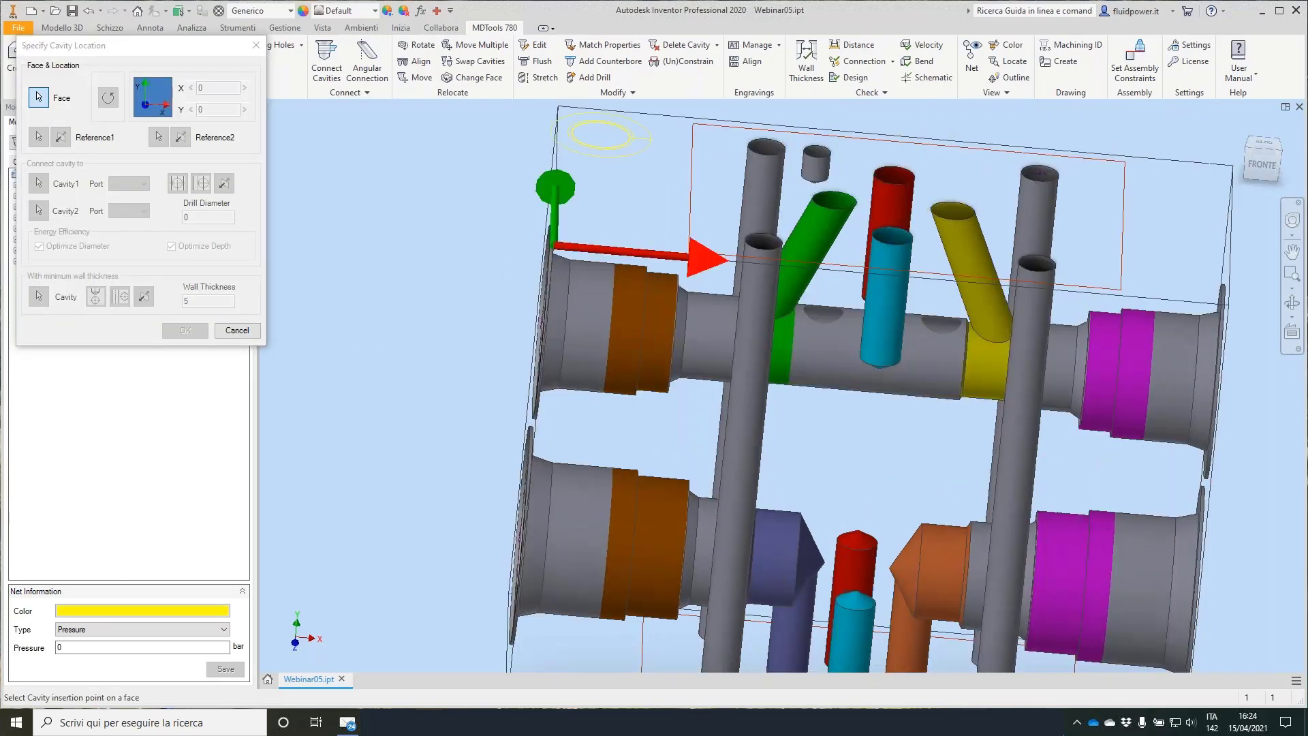
click(601, 133)
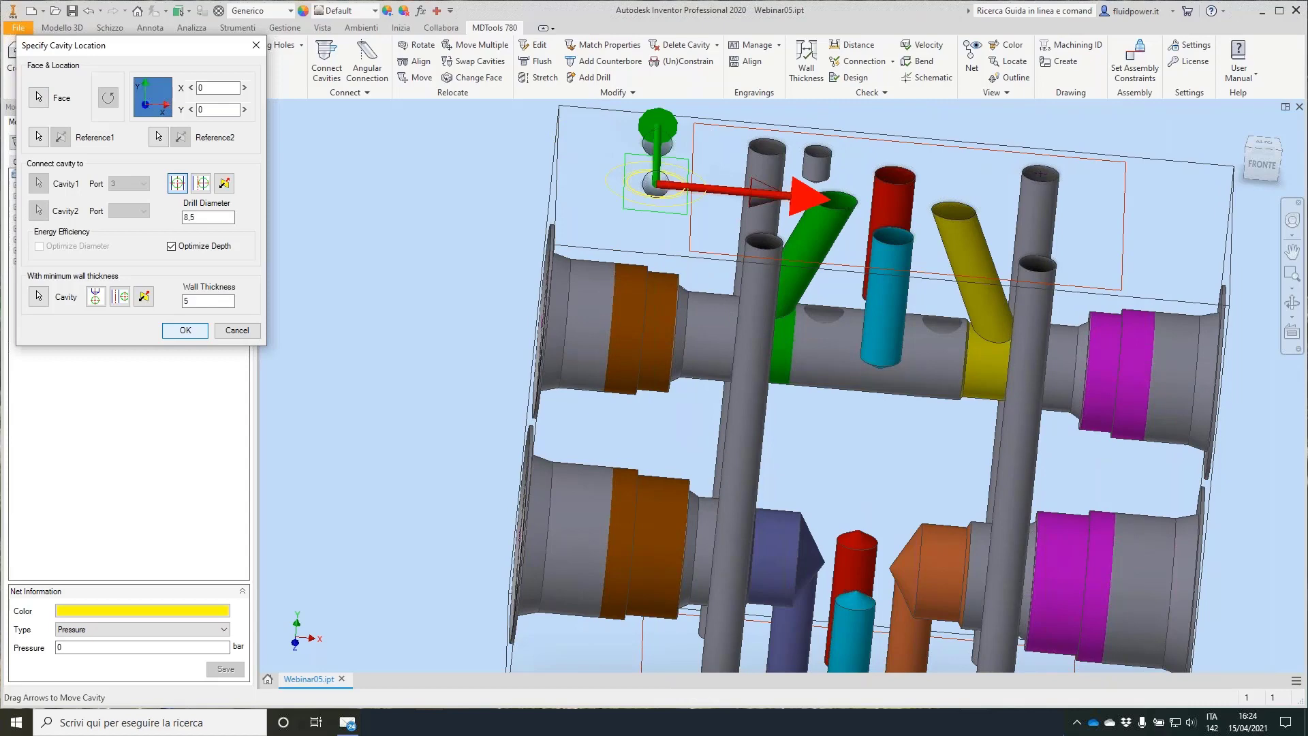
click(190, 330)
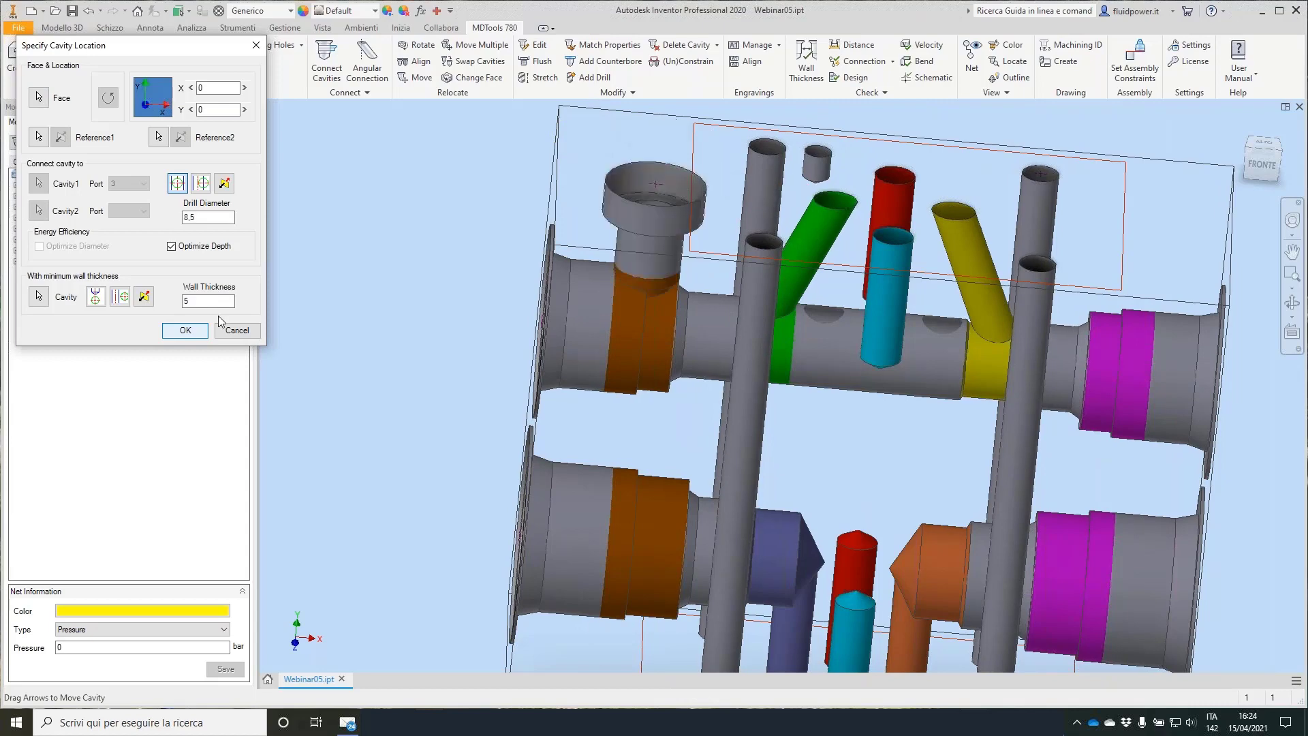
Stretch the construction port's drill through the pilot piston cavity so that it ends just above port 2 of cavity 3.2.
click(543, 79)
click(661, 206)
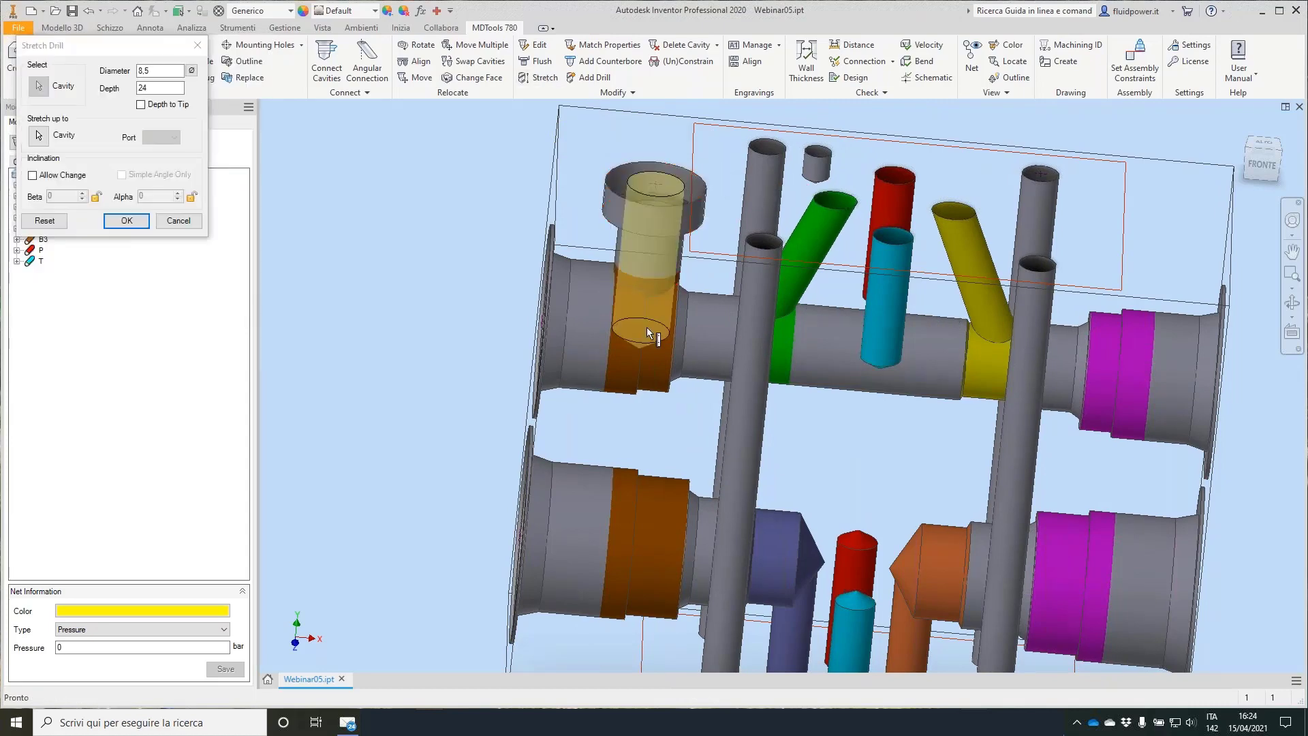
click(127, 221)
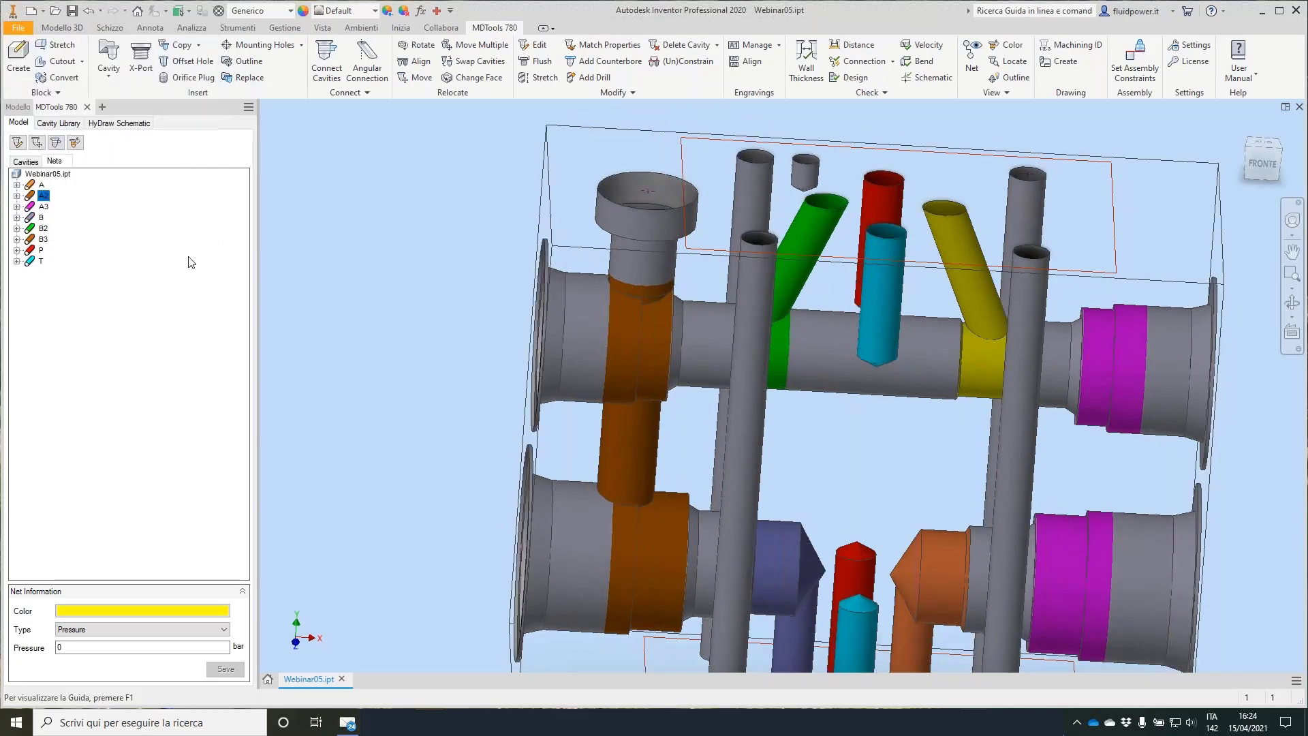
scroll(681, 363, down, 5)
shift+middle_drag(646, 193, 608, 207)
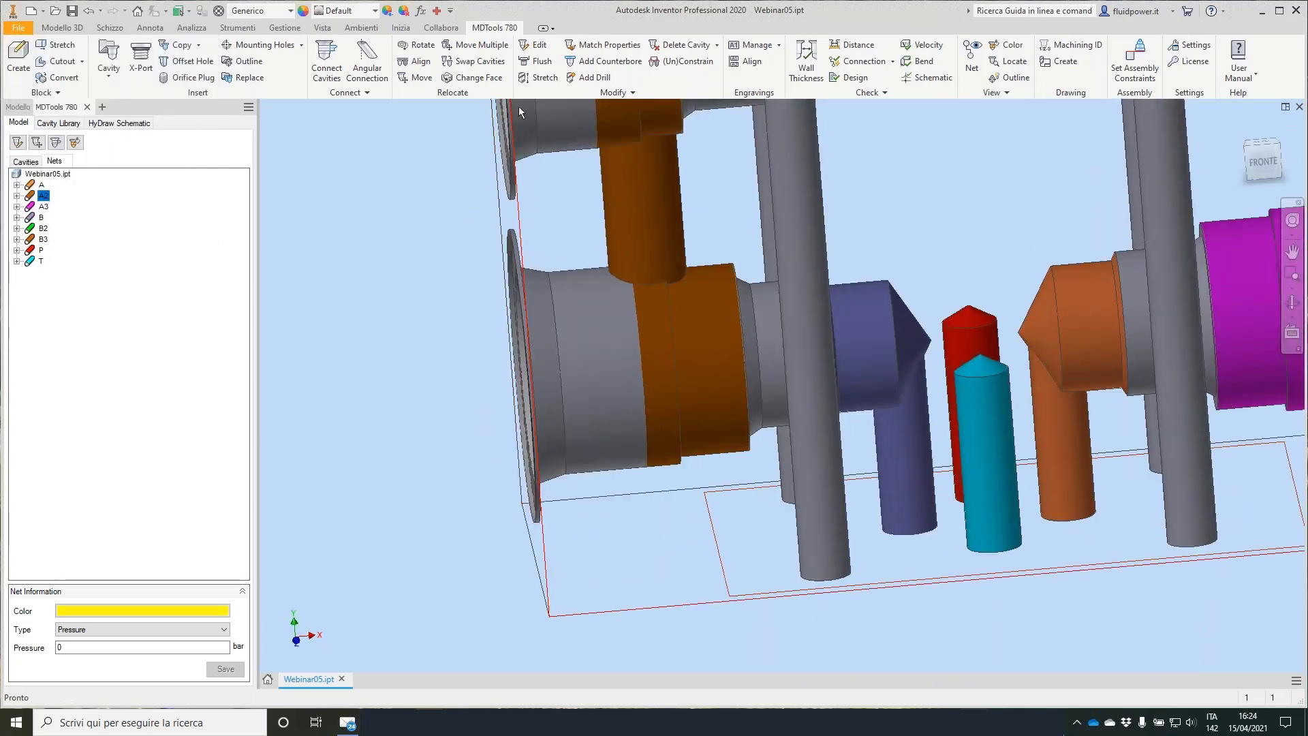
click(538, 77)
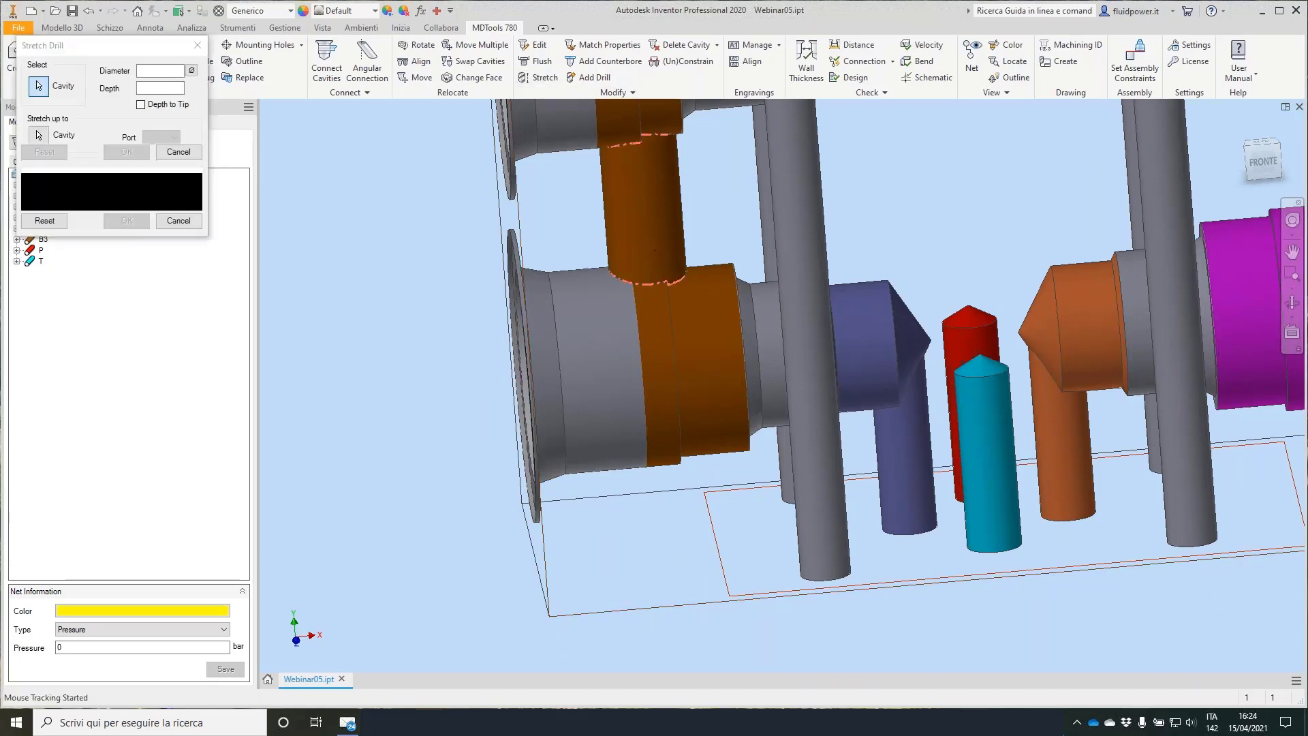
click(661, 238)
click(126, 220)
shift+middle_drag(419, 239, 386, 237)
key(F5)
key(F5)
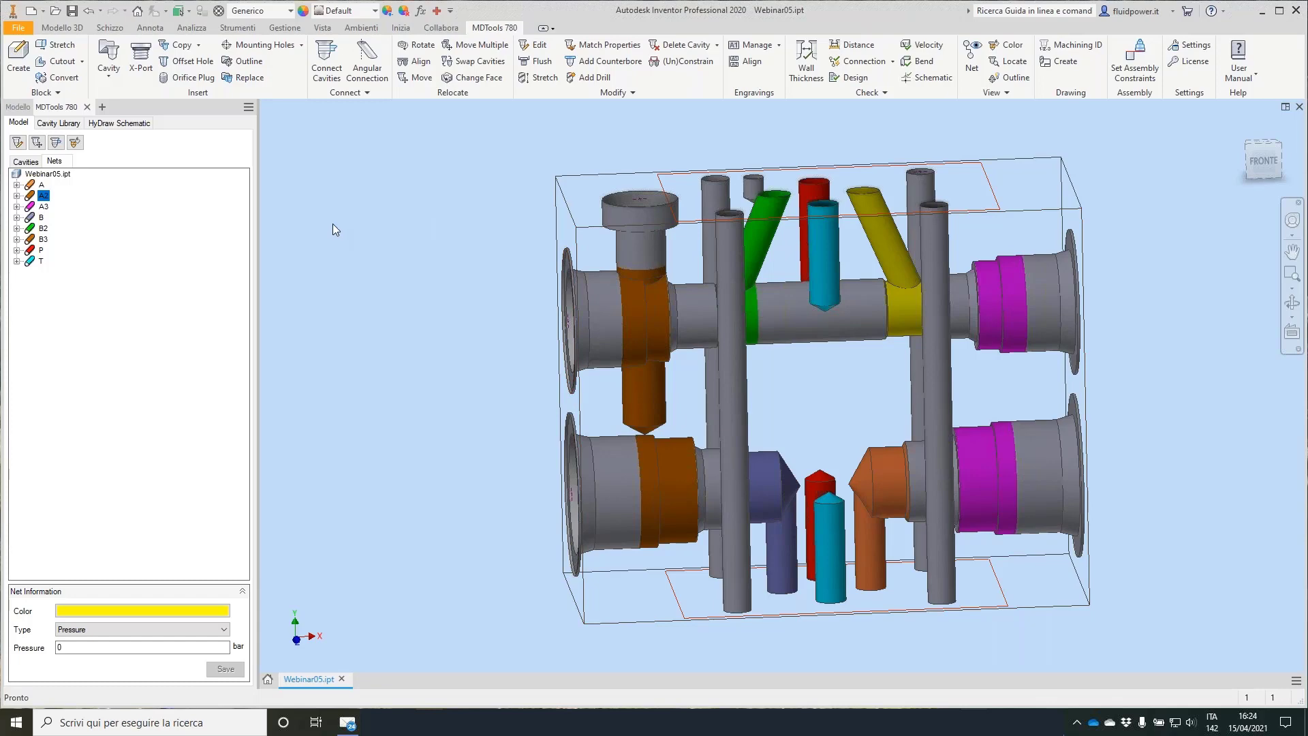
Start an undercut on port 2 of valve cavity 3.2.
click(303, 46)
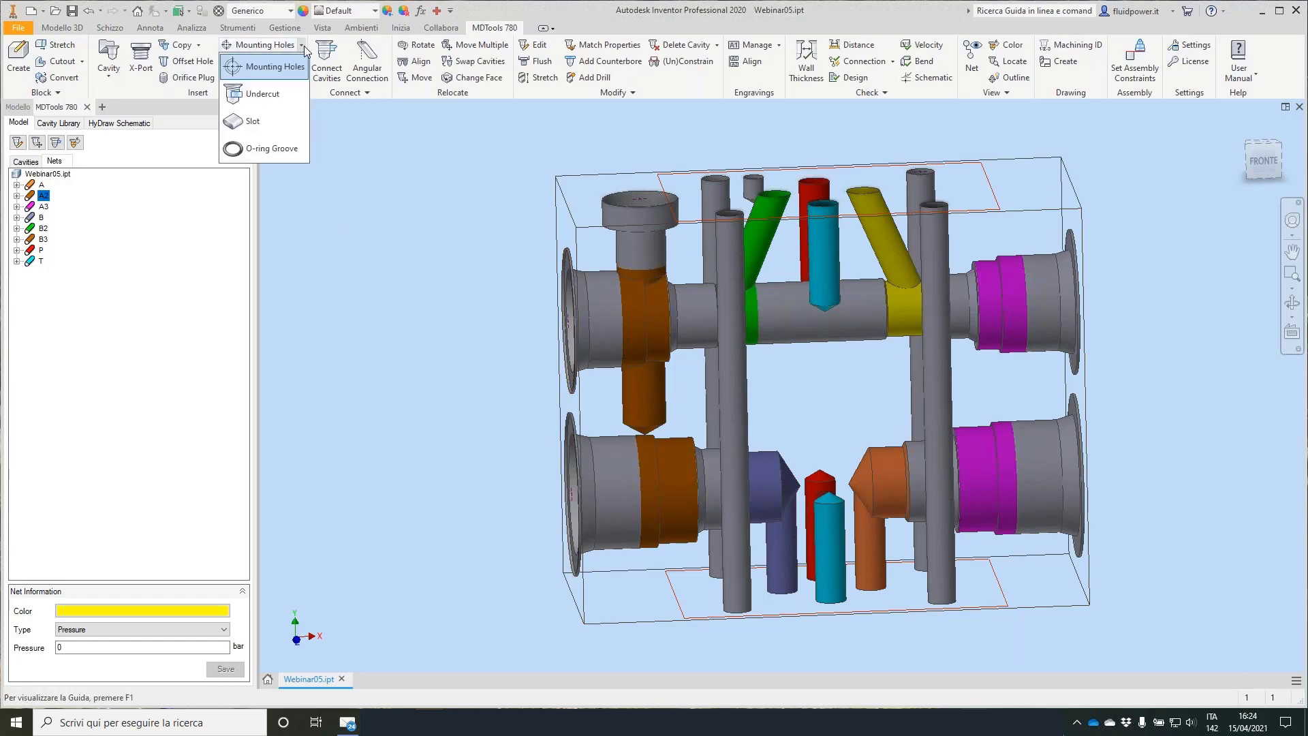
click(262, 94)
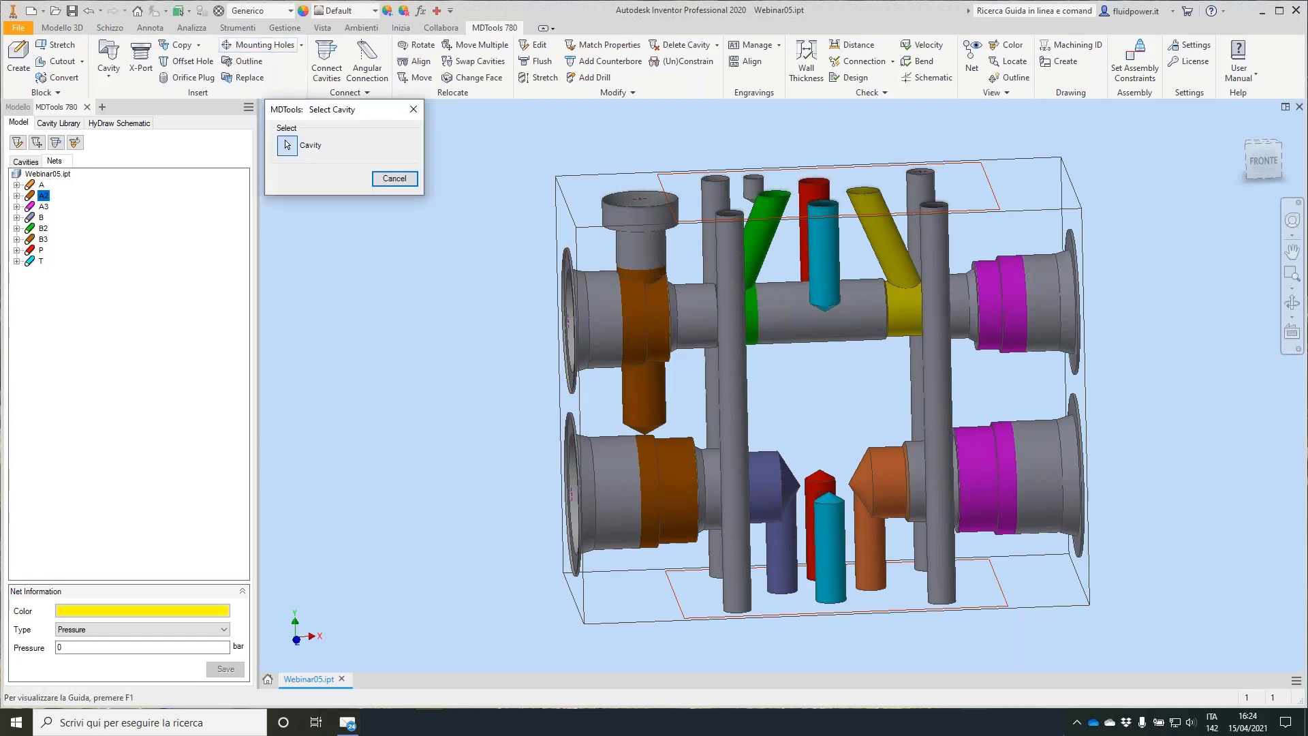
click(637, 477)
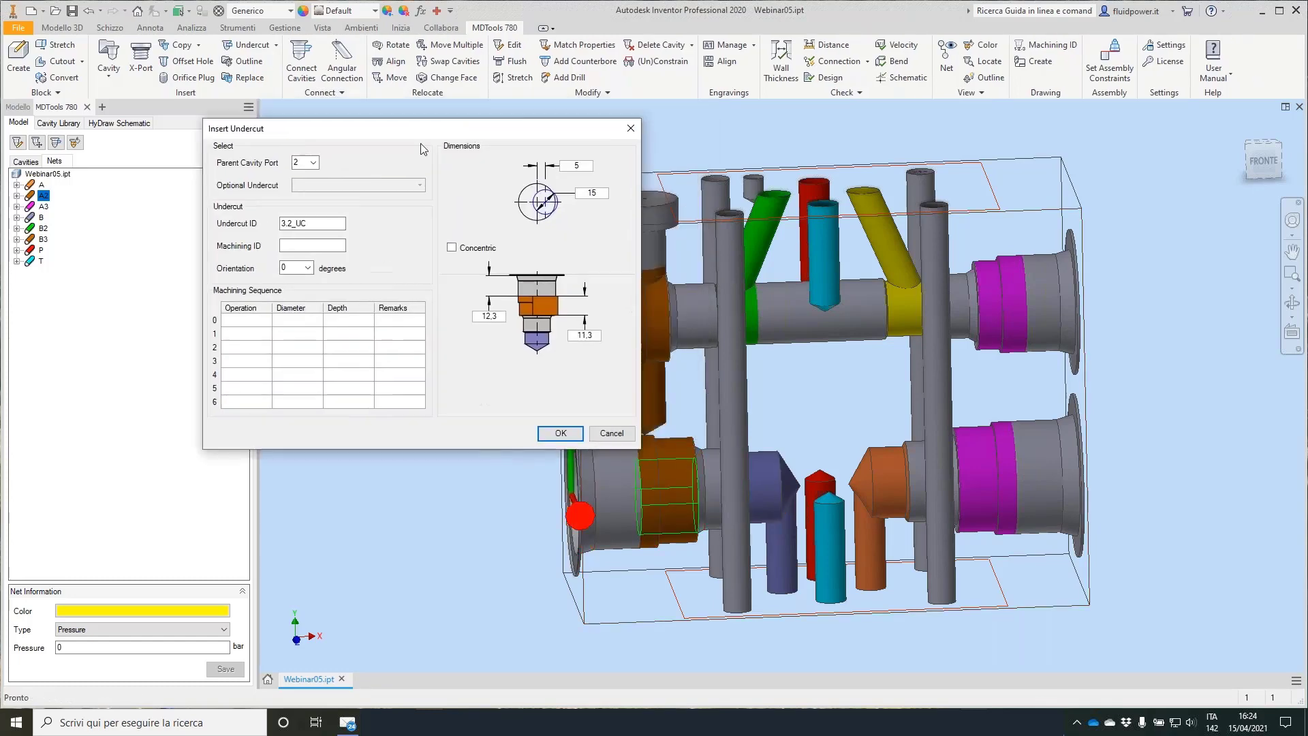
Size the 3.2_UC undercut on port 2 with a diameter of 18 and an offset of 6.
double_click(444, 231)
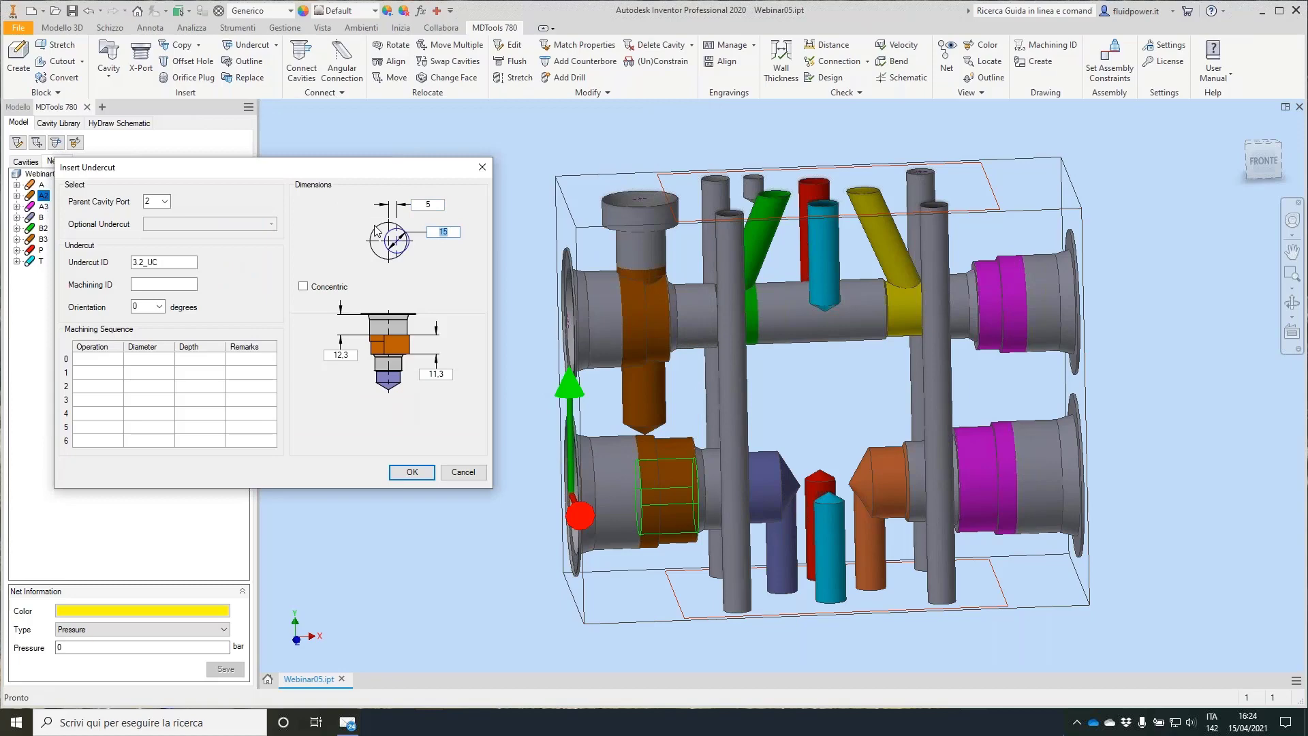
key(Tab)
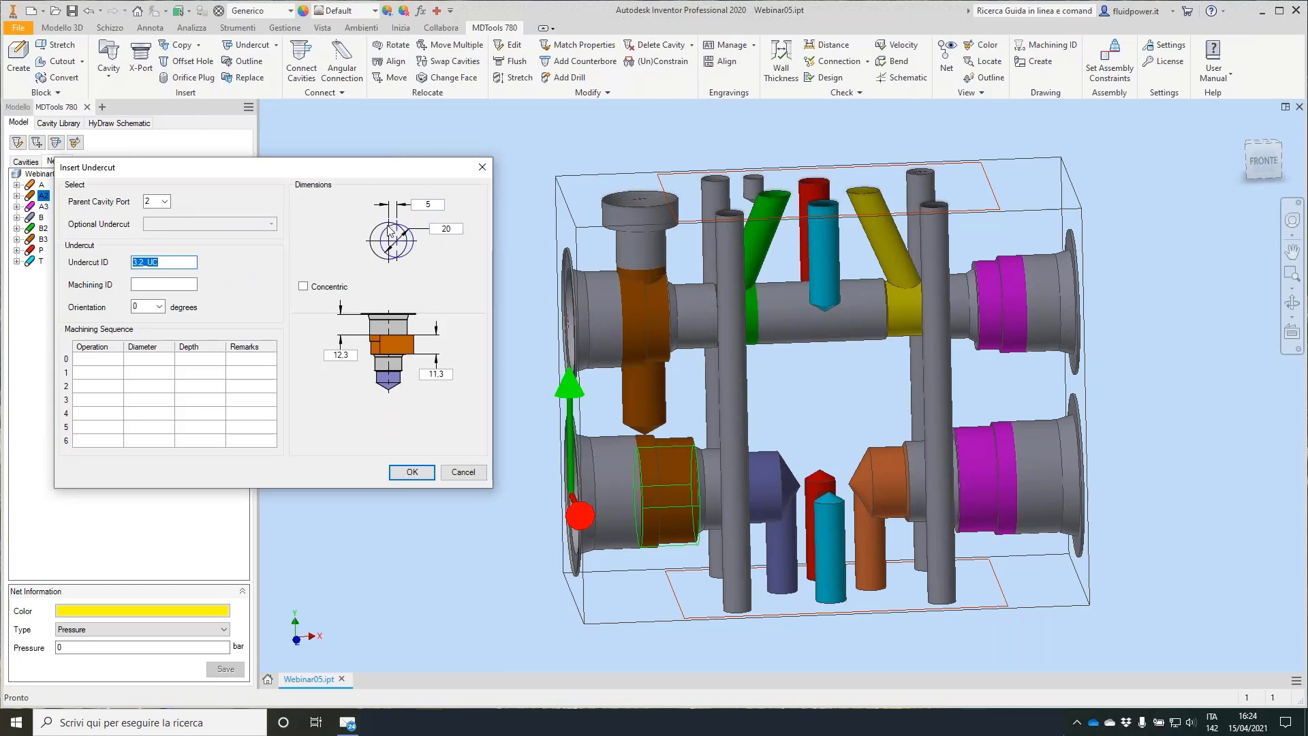
double_click(459, 230)
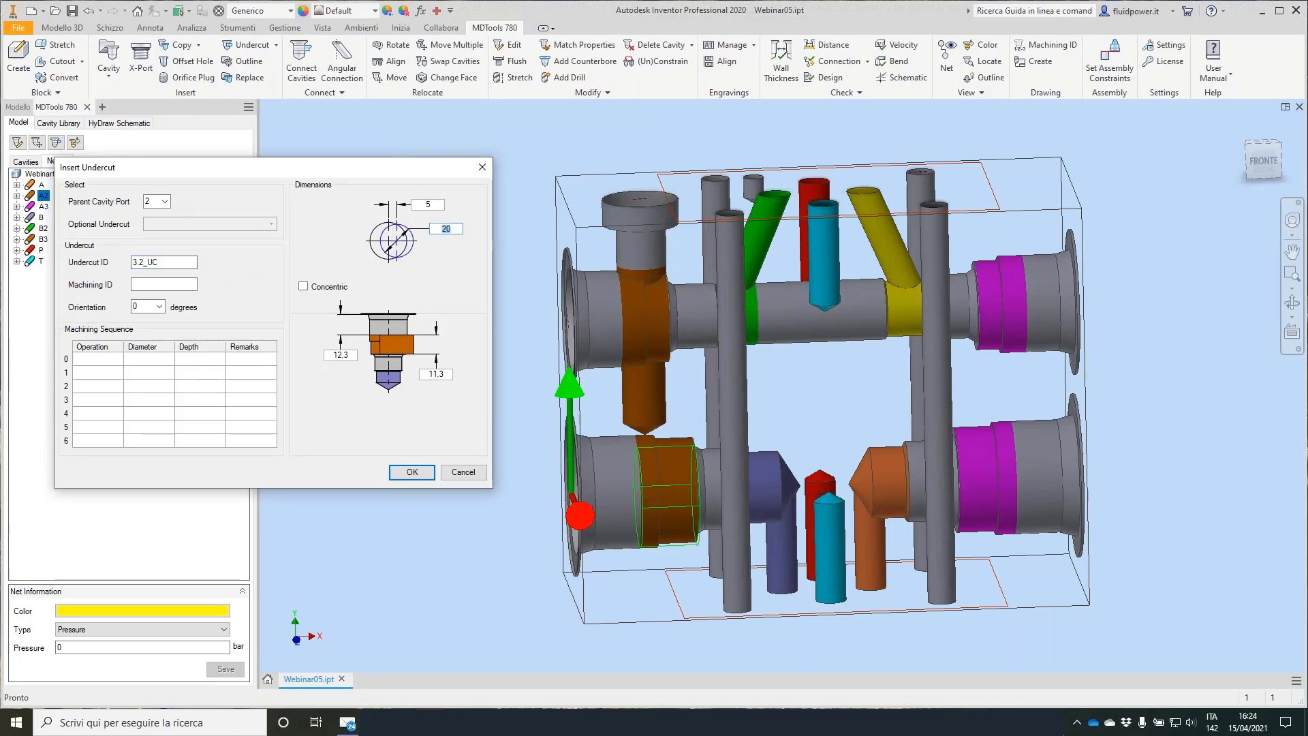
double_click(435, 203)
text(6,)
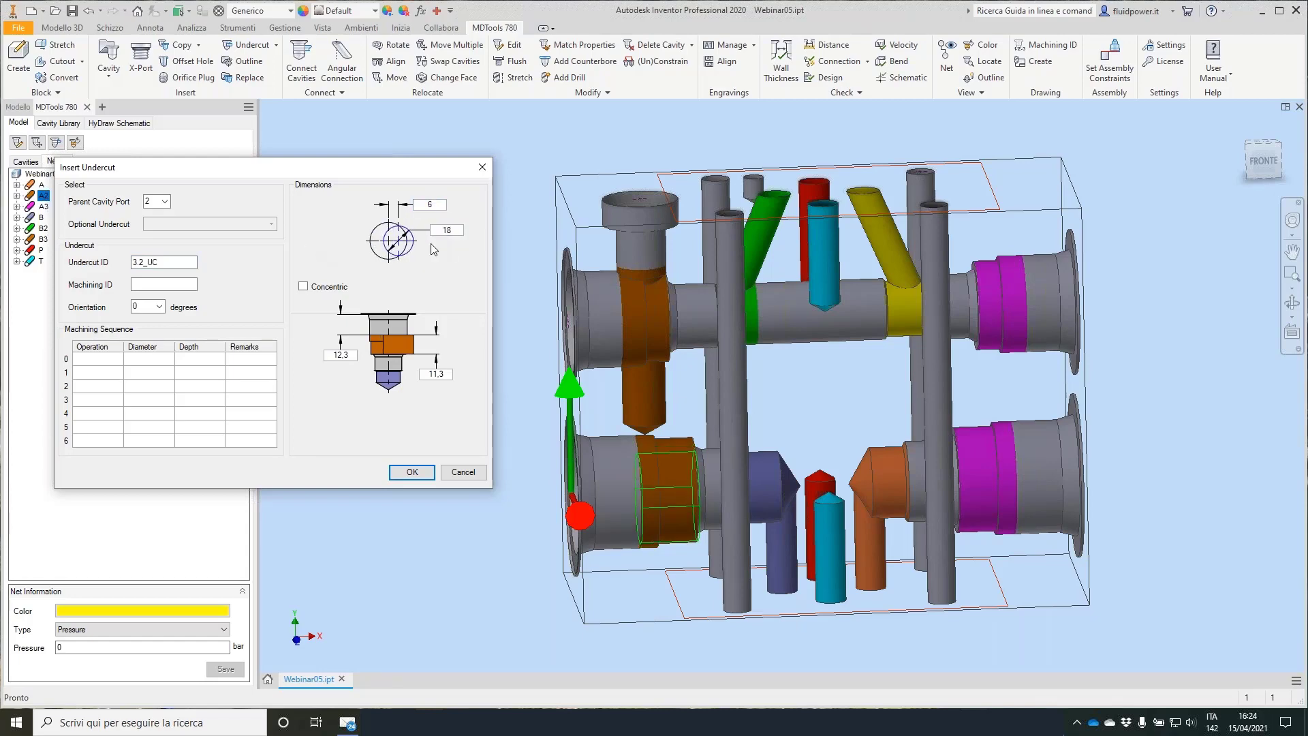
Orient the undercut at 90 degrees, add the machining remark "see details", and insert it.
click(159, 307)
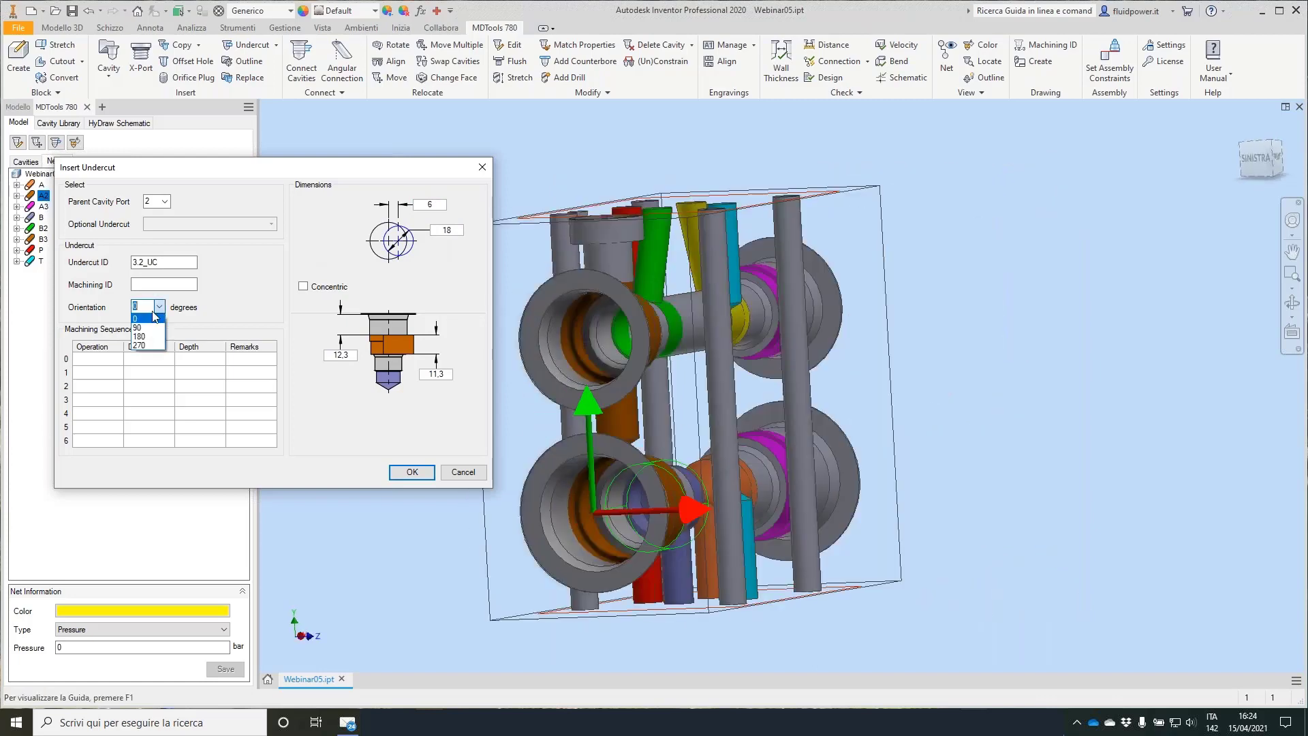
click(145, 328)
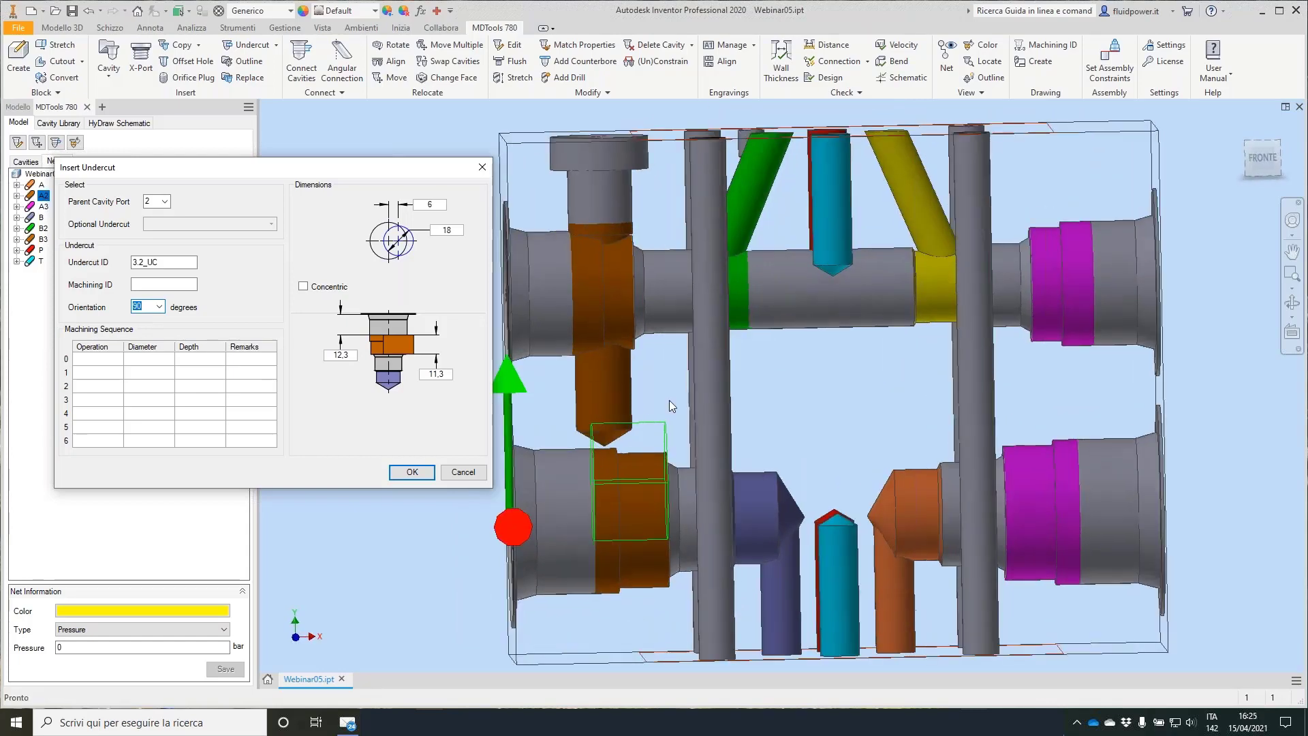
scroll(661, 405, up, 3)
shift+middle_drag(654, 415, 662, 426)
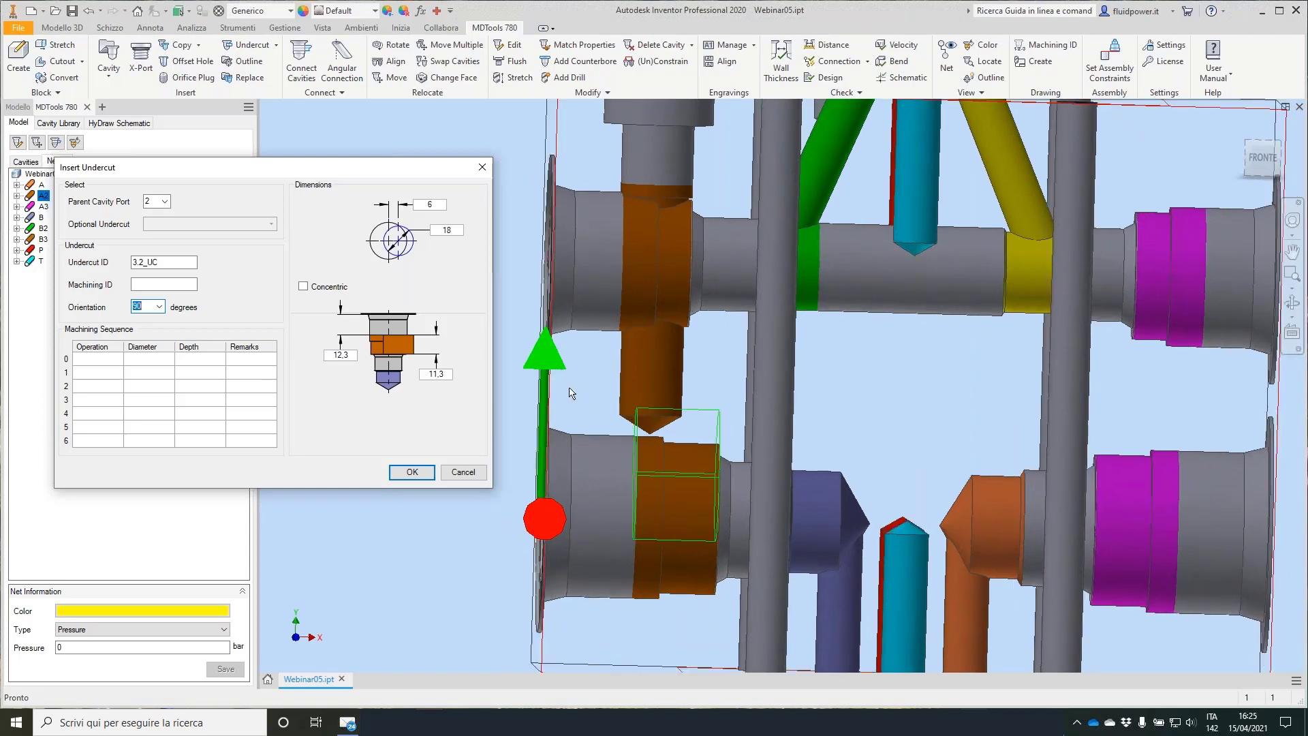
click(243, 359)
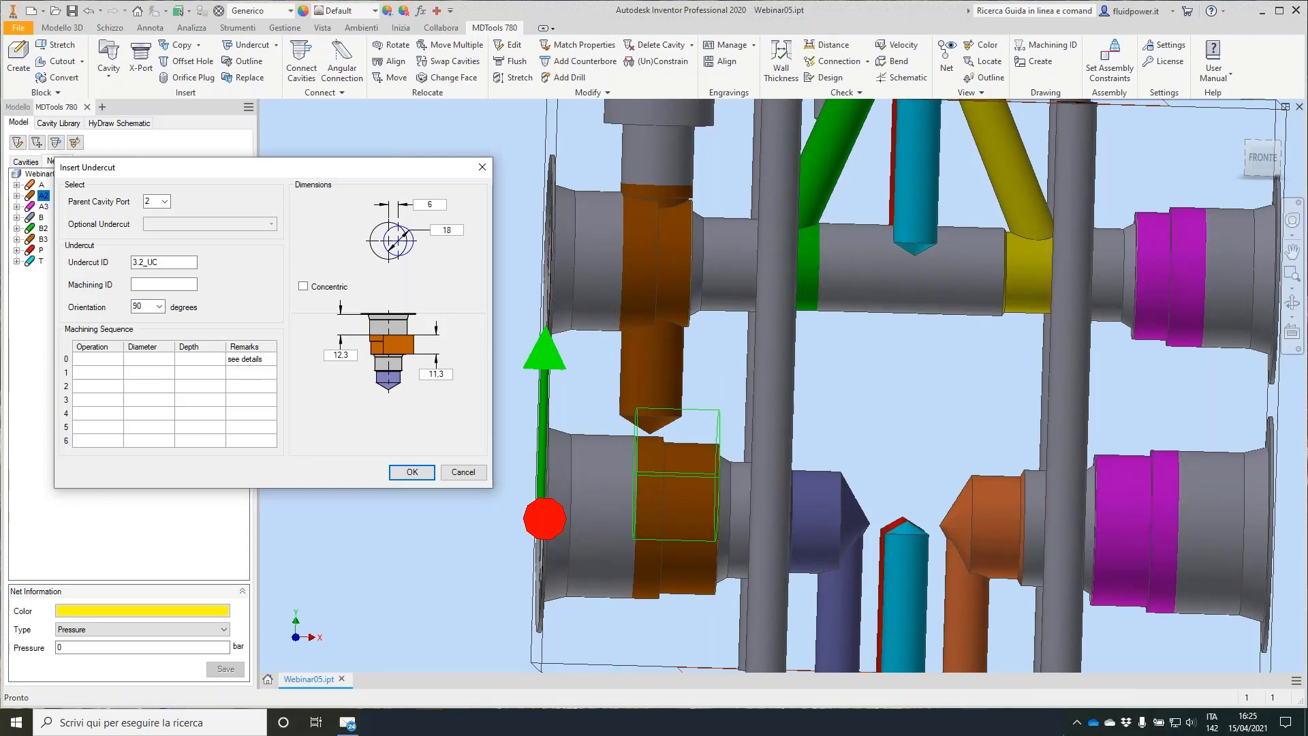
click(413, 470)
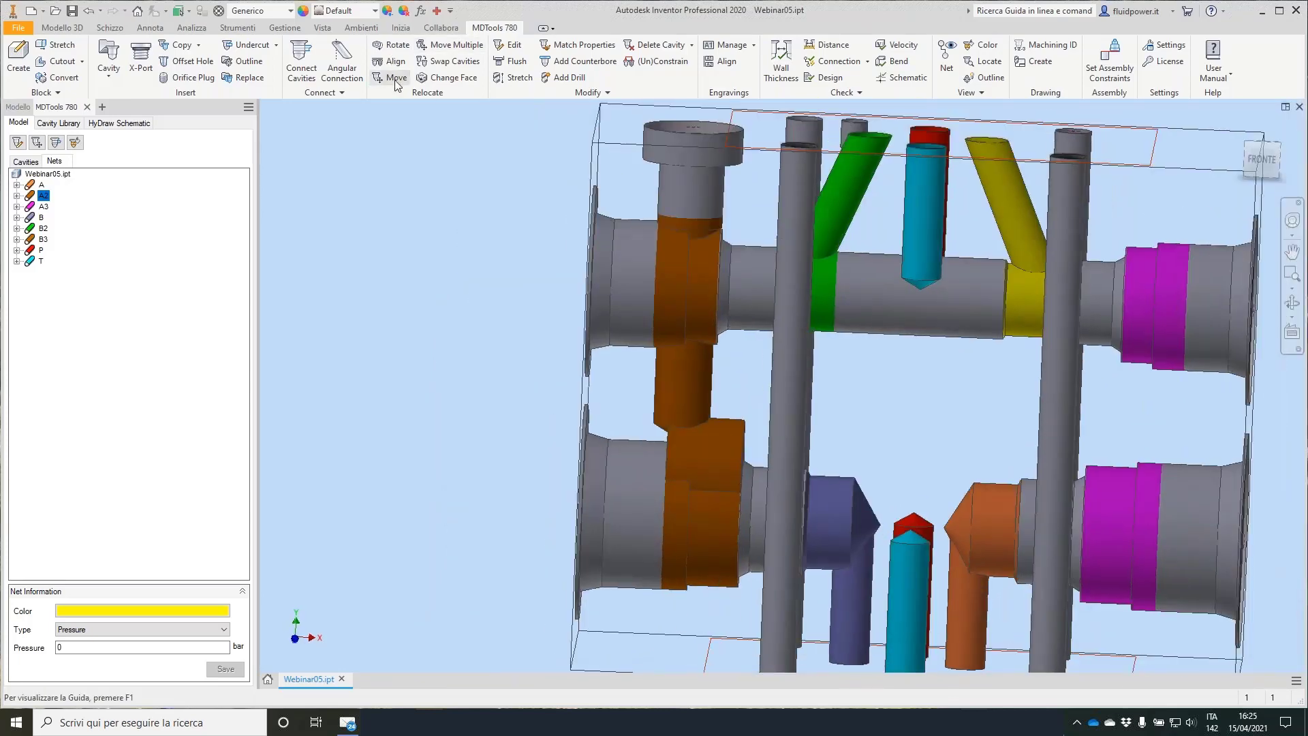
Move the PLUG1 cavity in the negative X direction, without moving its connecting cavities.
click(395, 78)
click(688, 232)
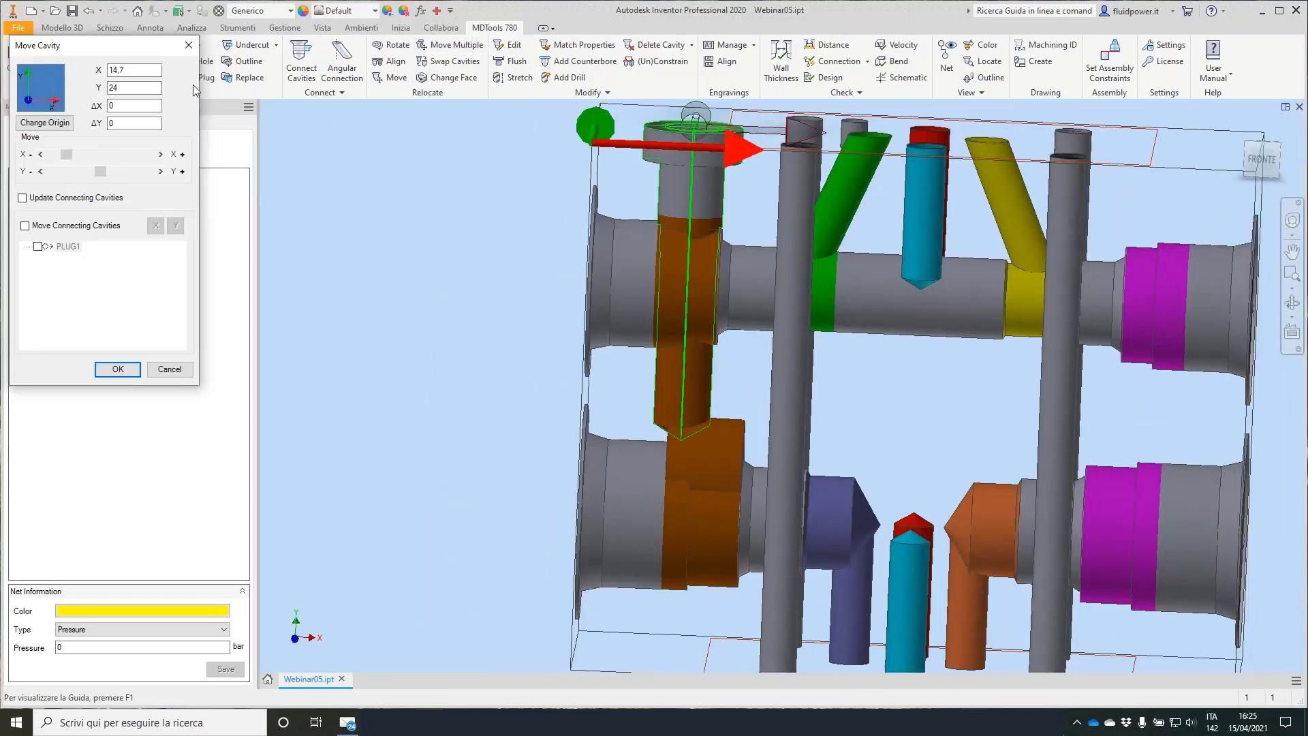
key(Tab)
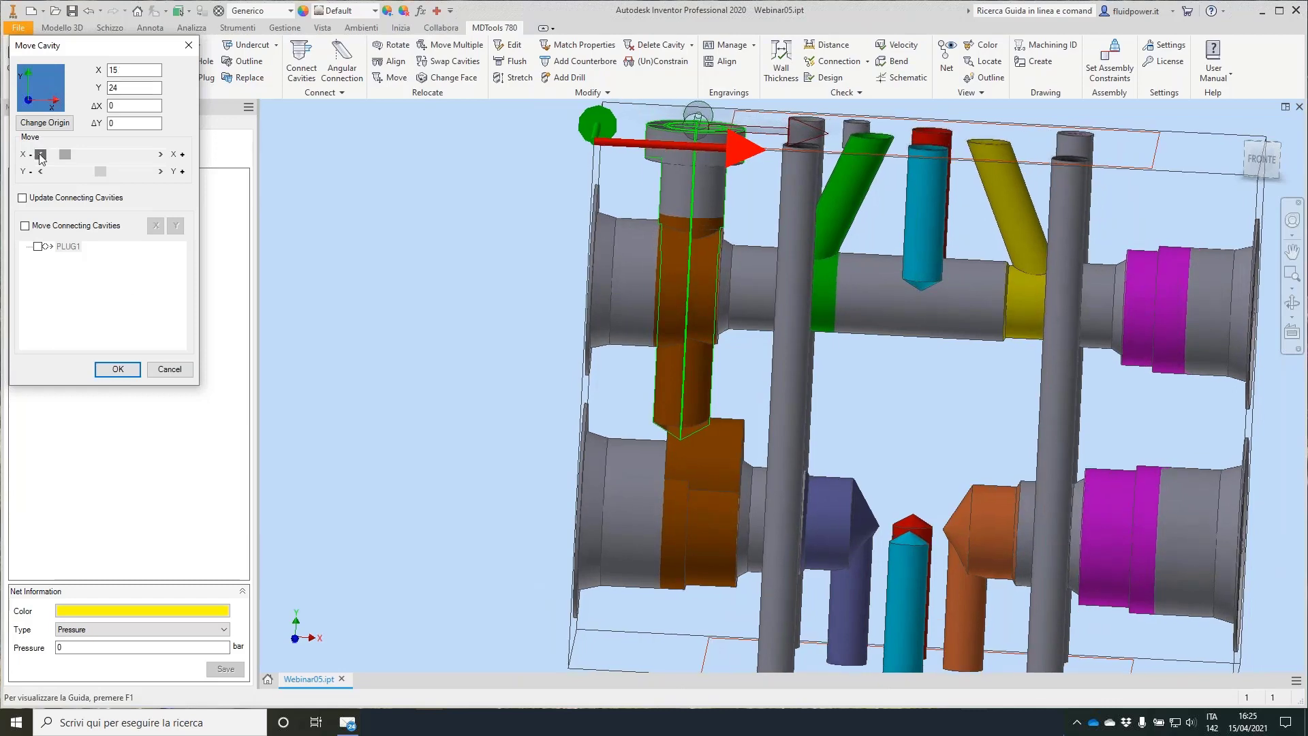
click(118, 368)
Stretch the PLUG1 drill with a Beta inclination of 4 degrees.
click(515, 77)
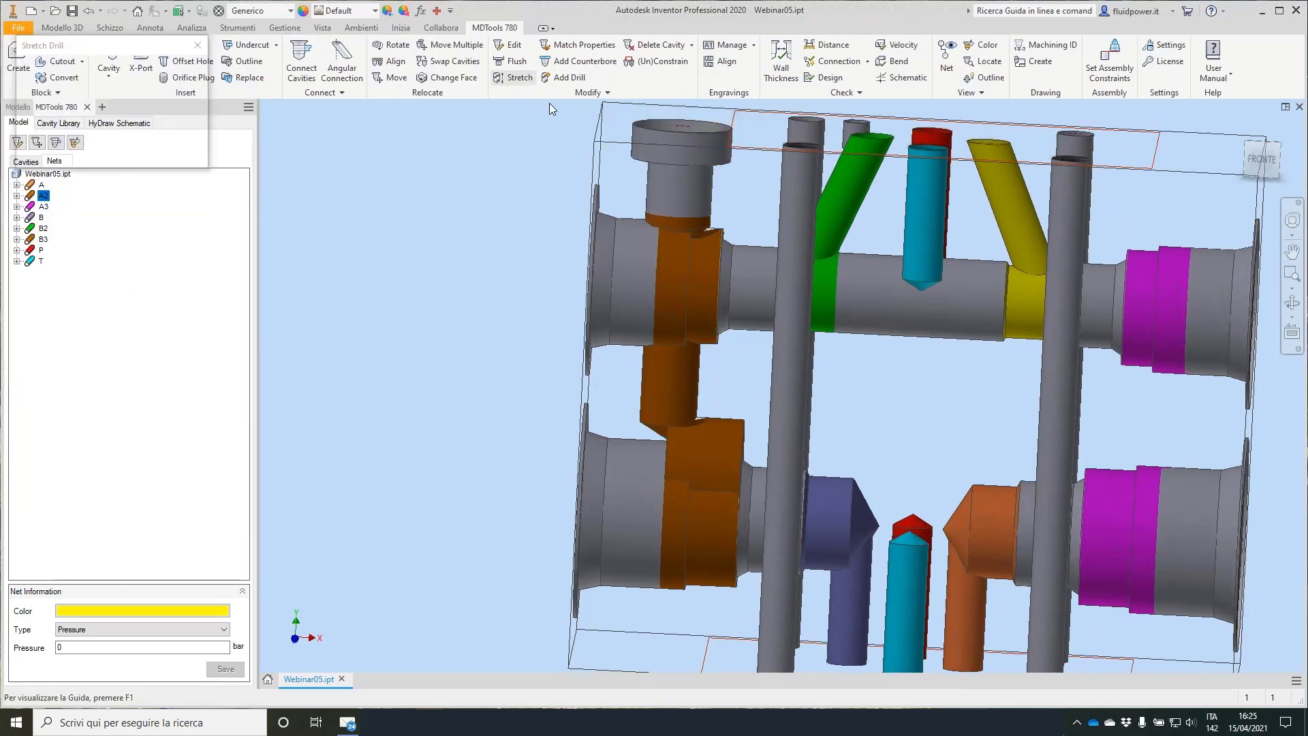
click(678, 167)
click(83, 194)
click(82, 194)
click(82, 194)
click(83, 194)
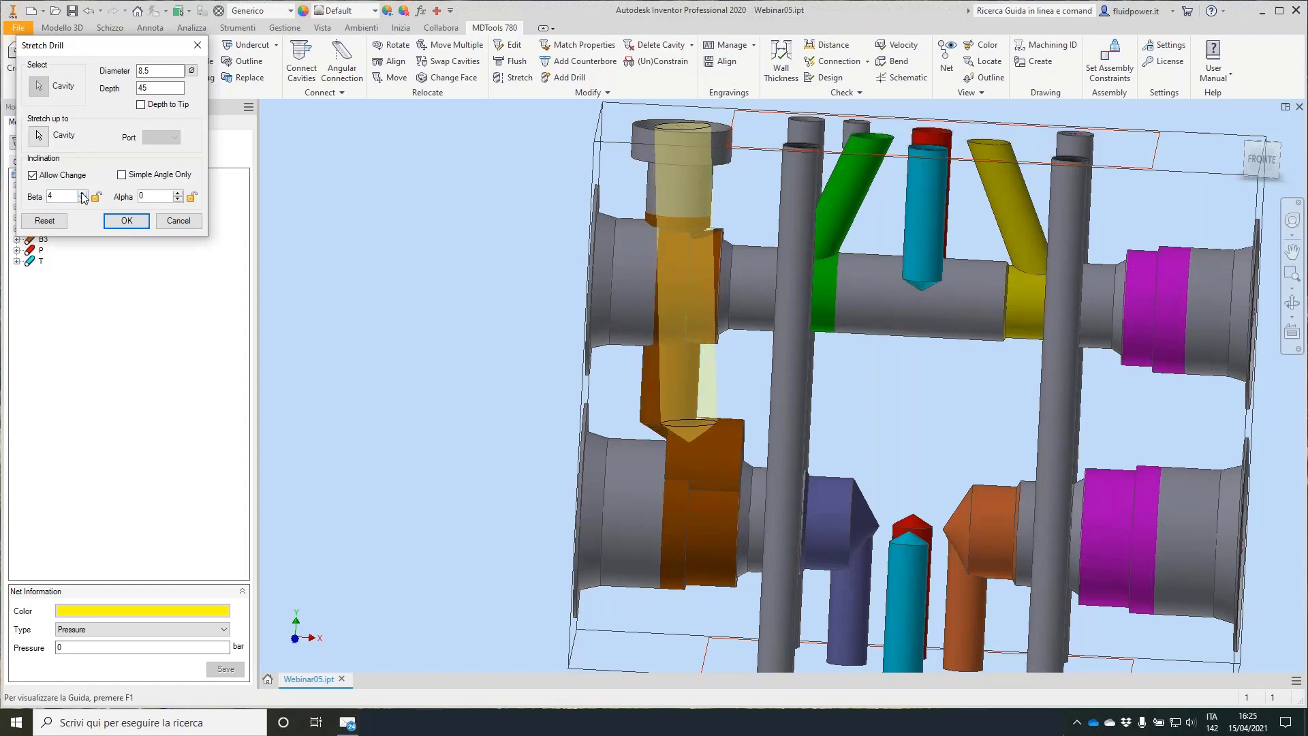
Set the inclined PLUG1 drill's depth to 48 and apply the stretch.
double_click(151, 87)
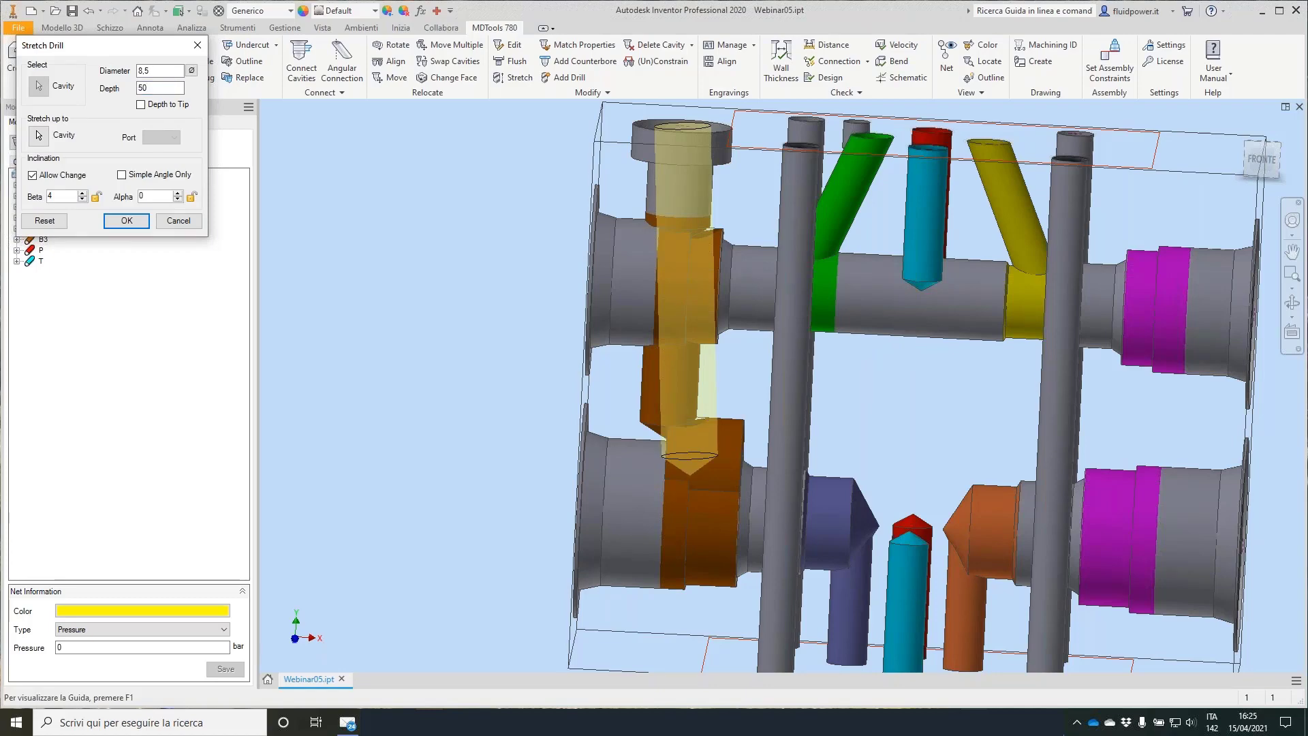
key(BackSpace)
key(BackSpace)
text(48)
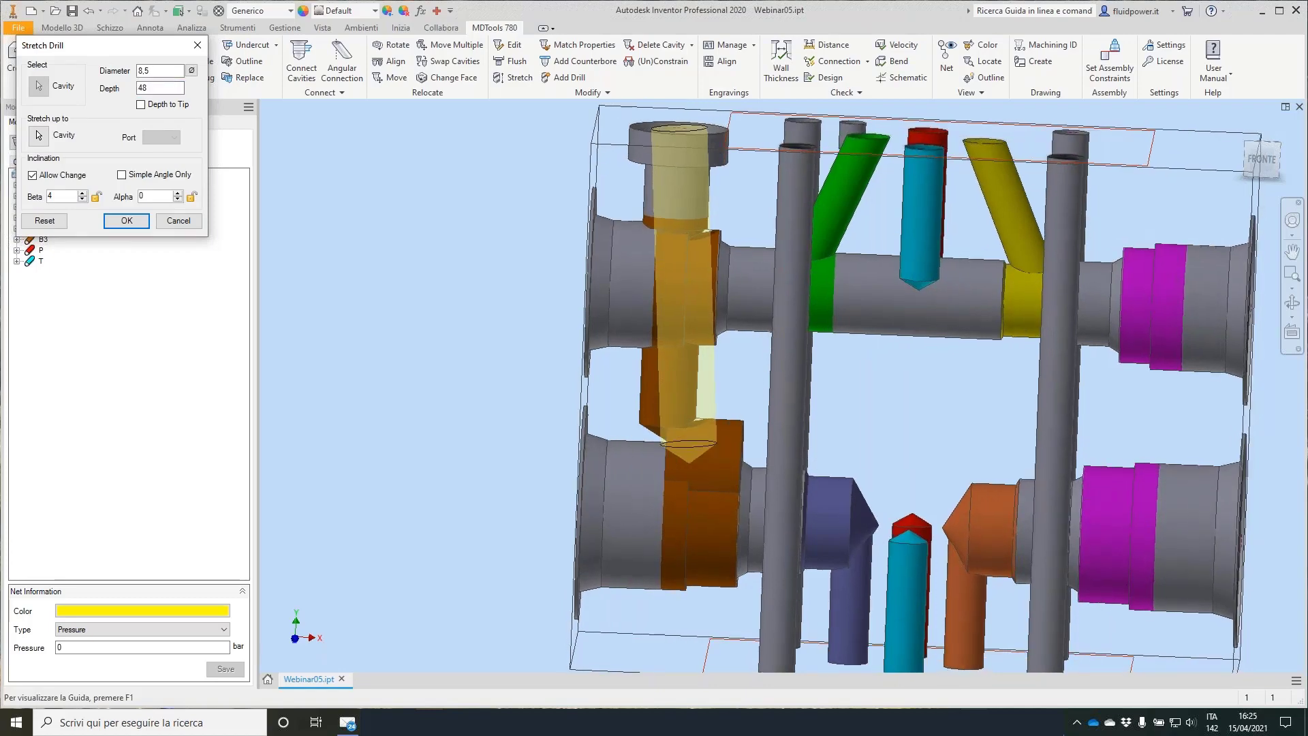
key(Return)
shift+middle_drag(564, 217, 613, 280)
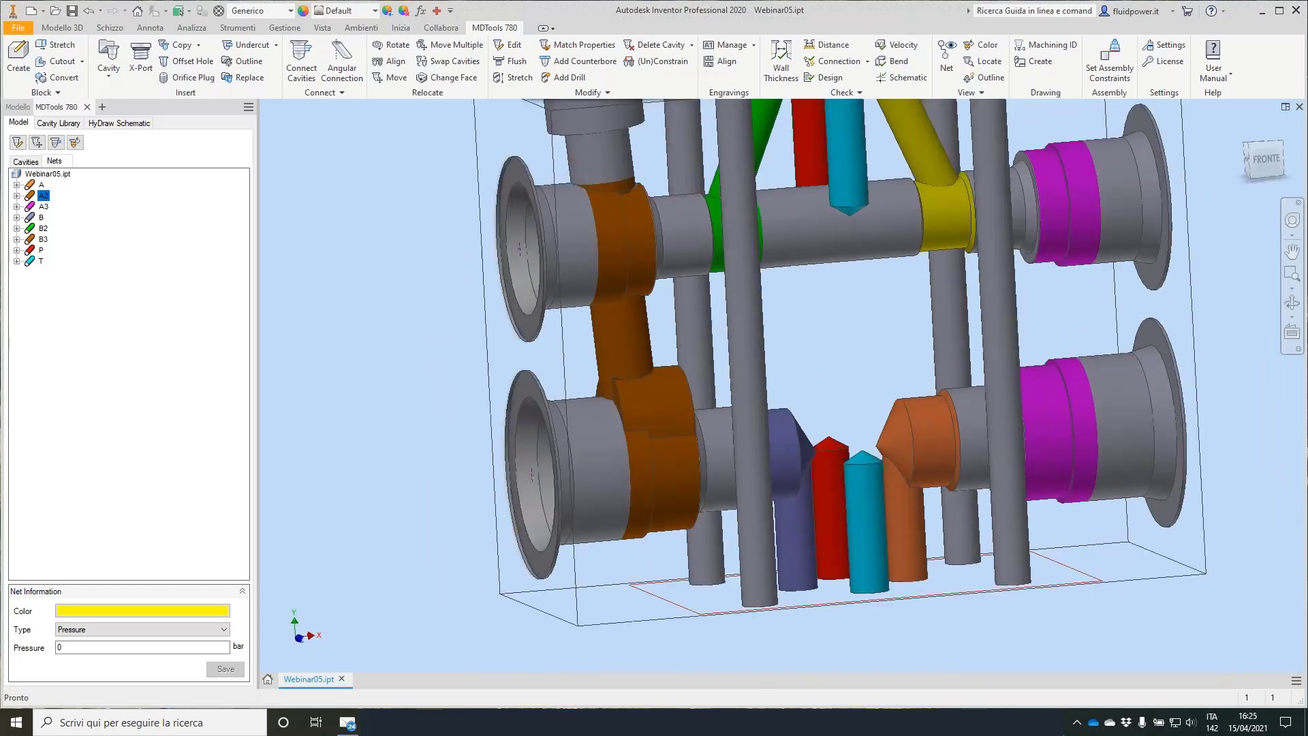
scroll(614, 280, down, 5)
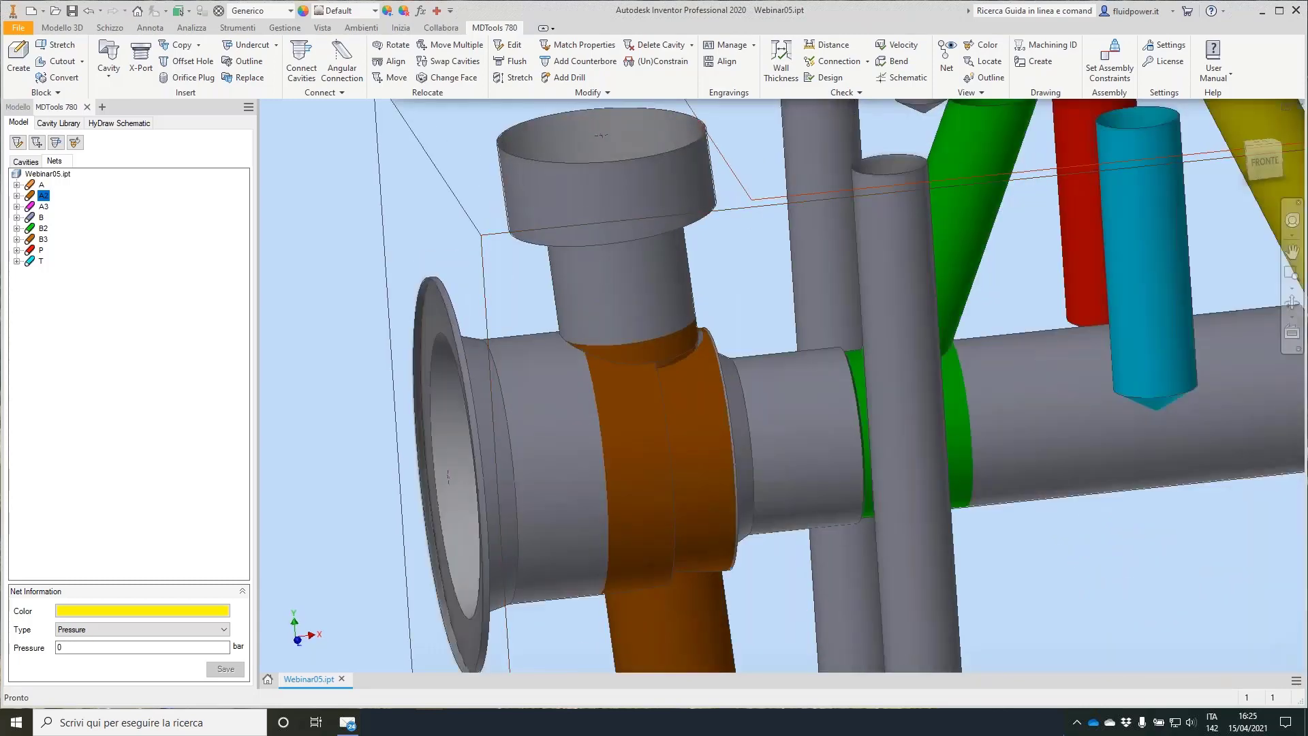
mouse_move(550, 285)
mouse_down()
mouse_move(558, 271)
mouse_move(539, 373)
mouse_up()
drag(381, 353, 393, 523)
mouse_move(356, 465)
mouse_down()
mouse_move(400, 554)
mouse_move(326, 474)
mouse_up()
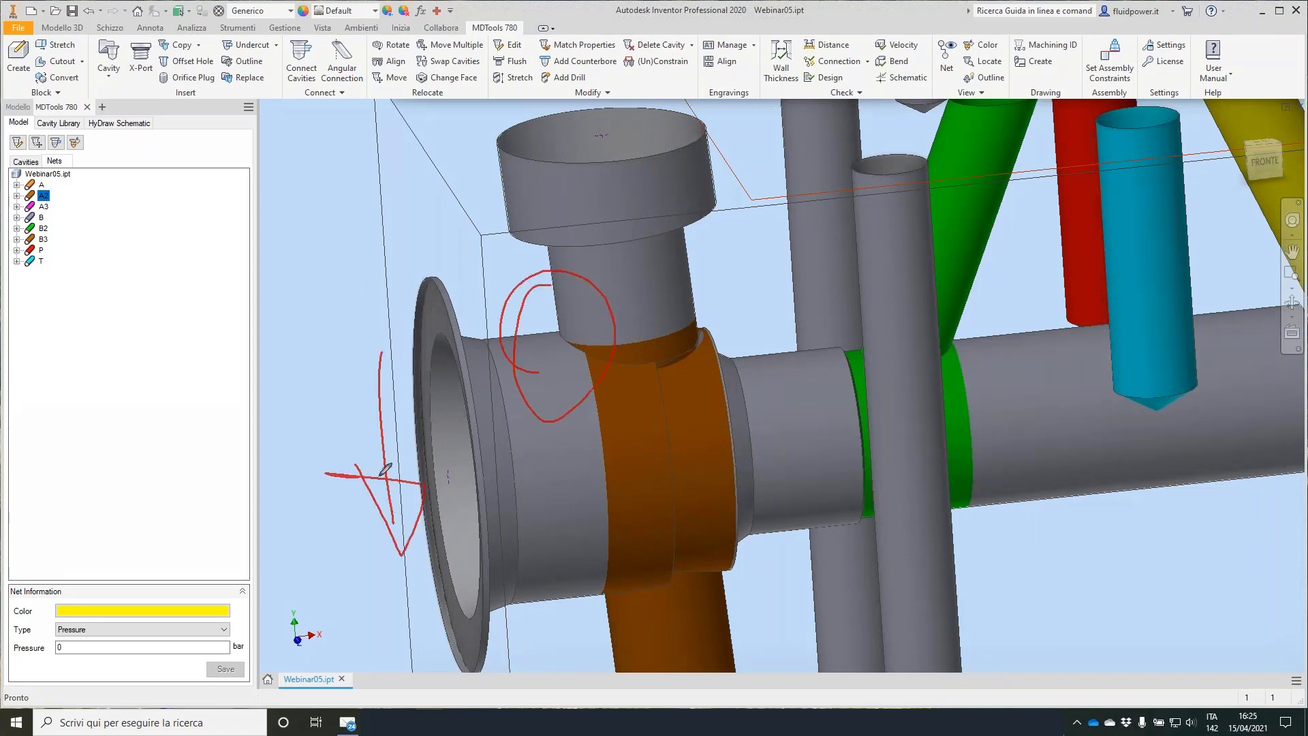
mouse_move(437, 467)
mouse_down()
mouse_move(451, 478)
mouse_move(620, 469)
mouse_up()
mouse_move(543, 338)
mouse_down()
mouse_move(579, 361)
mouse_move(562, 320)
mouse_move(593, 327)
mouse_up()
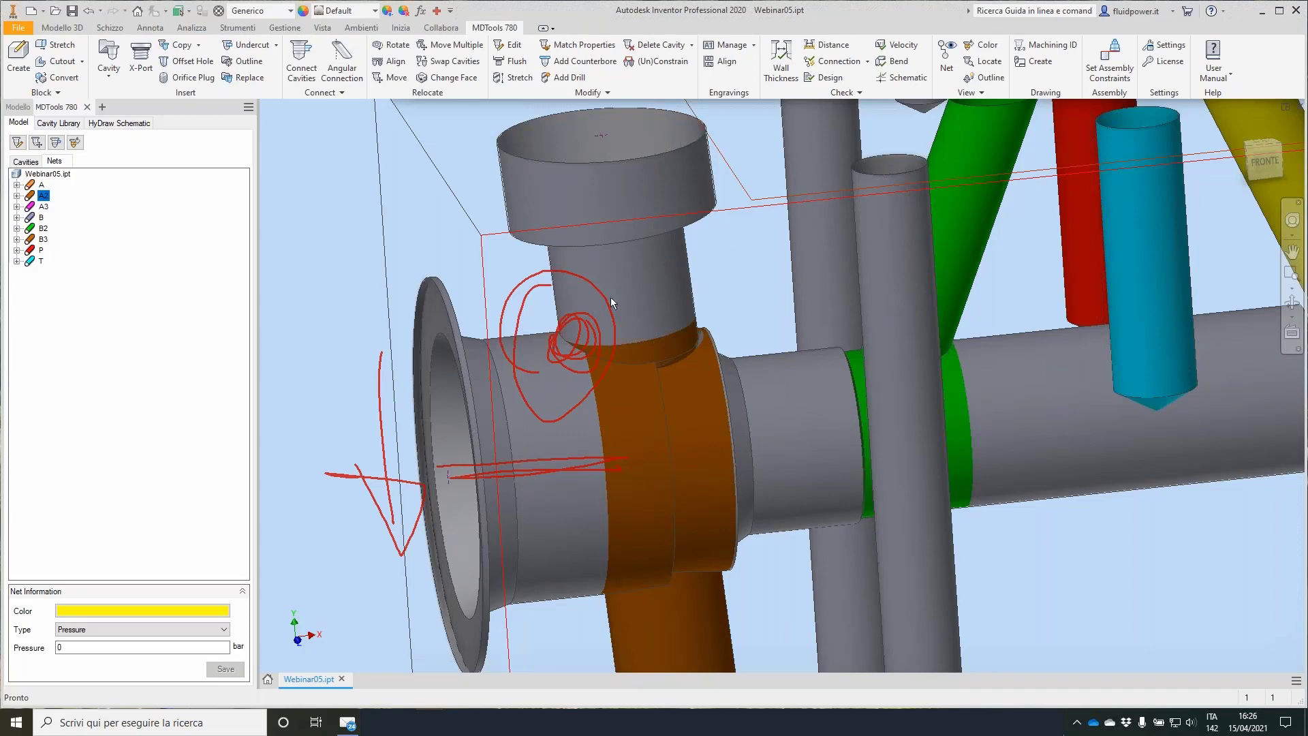
Run the connection check including poor connections, and highlight the 3.1-2, TOP-P and 3.2-2 entries in the model.
click(824, 63)
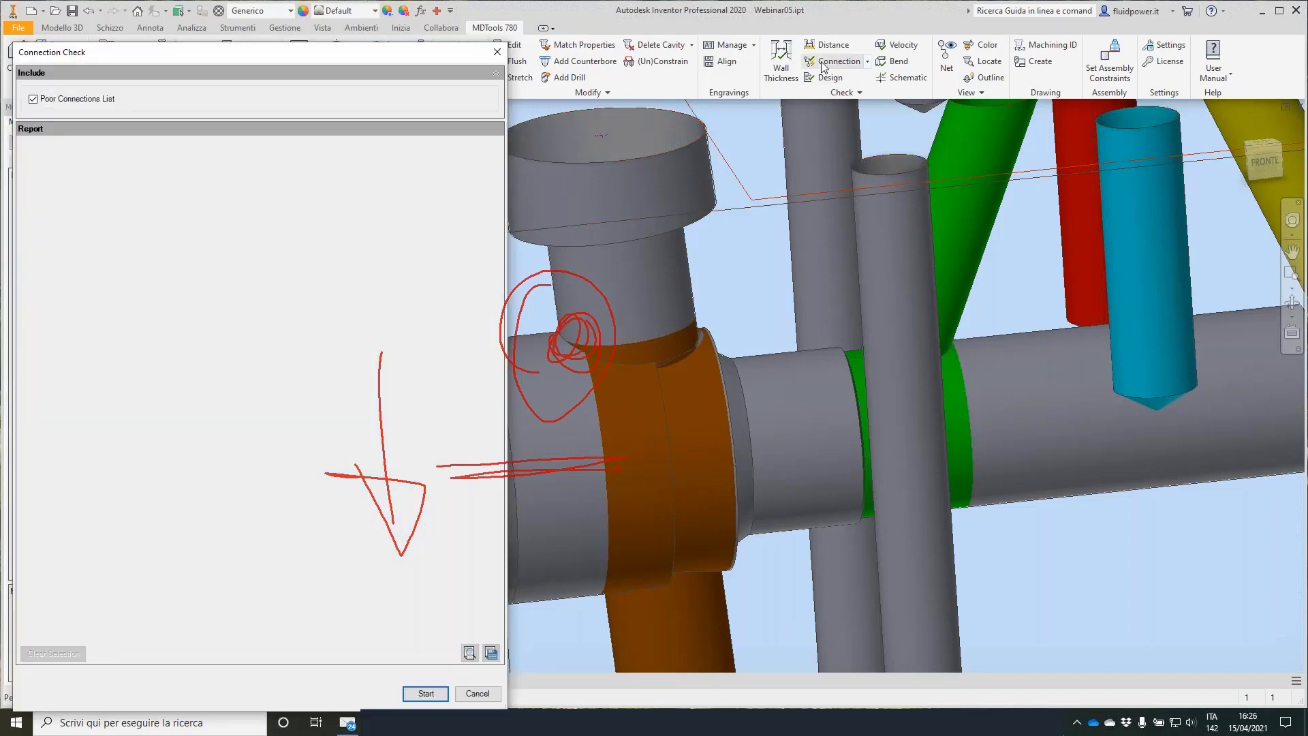
click(425, 693)
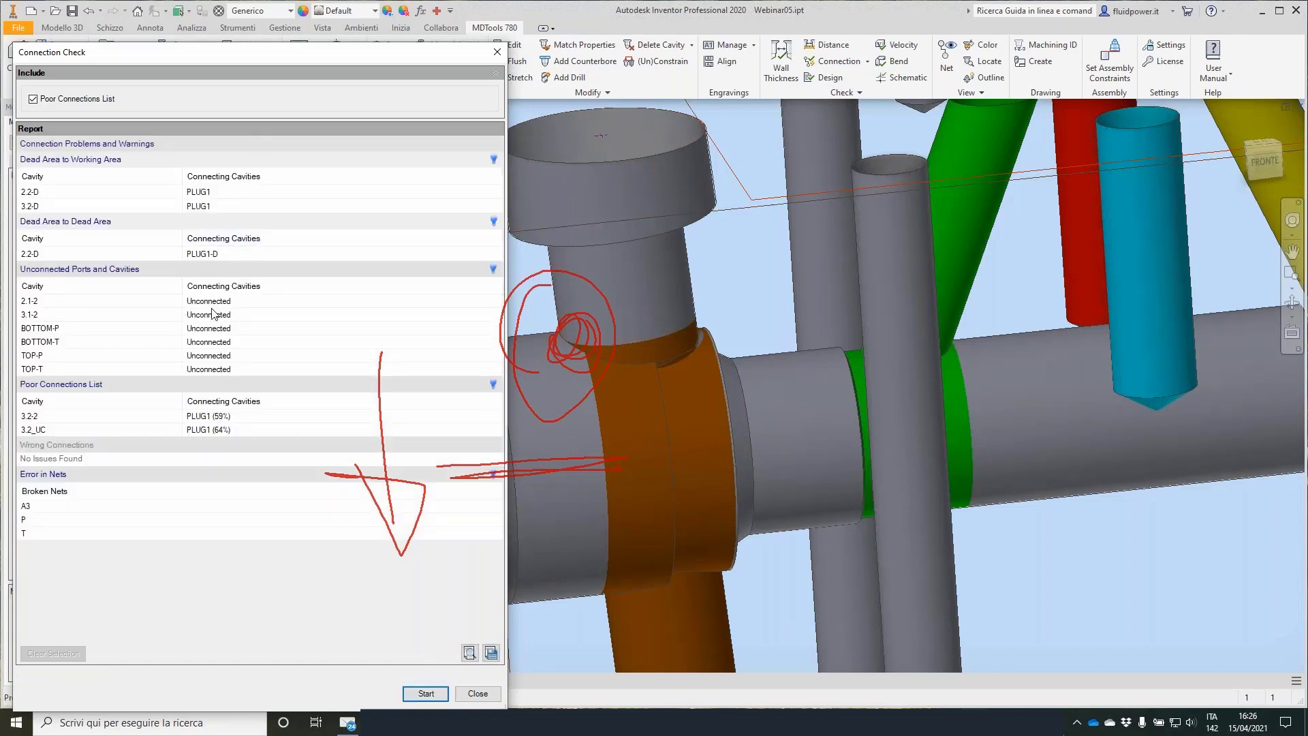
click(241, 316)
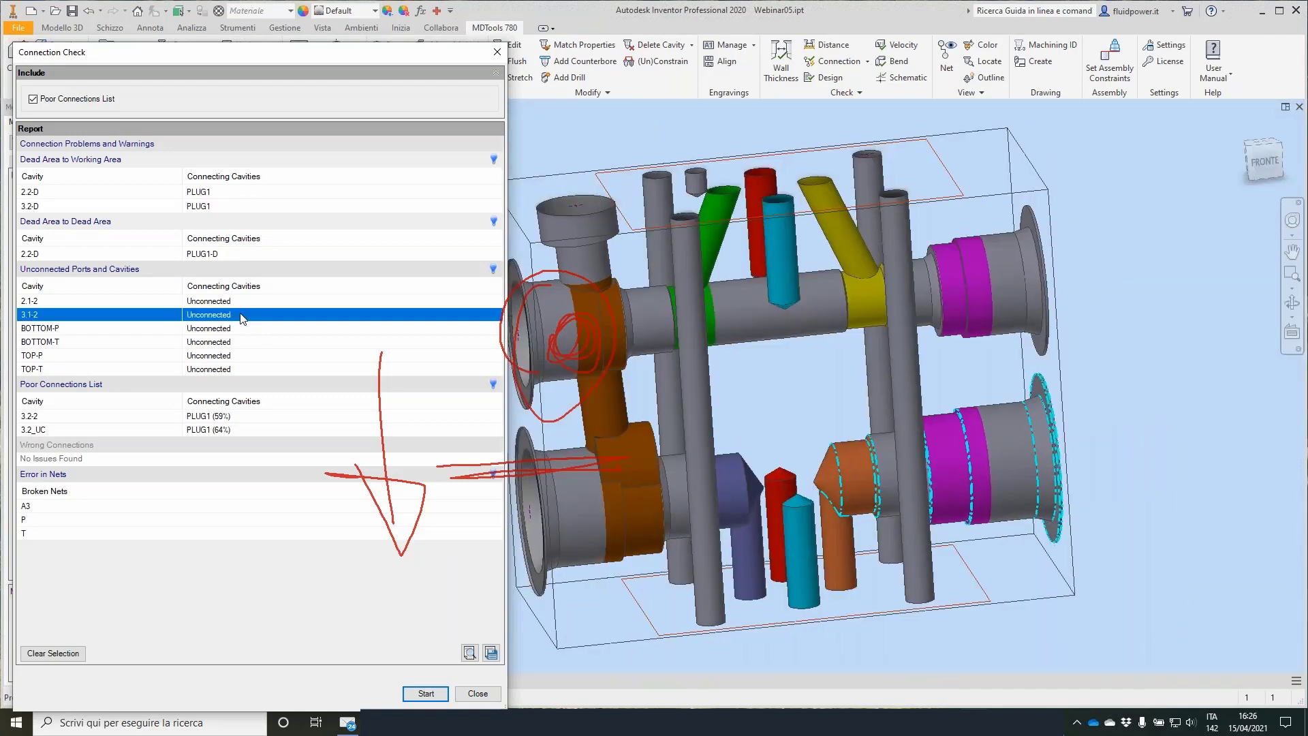
click(225, 354)
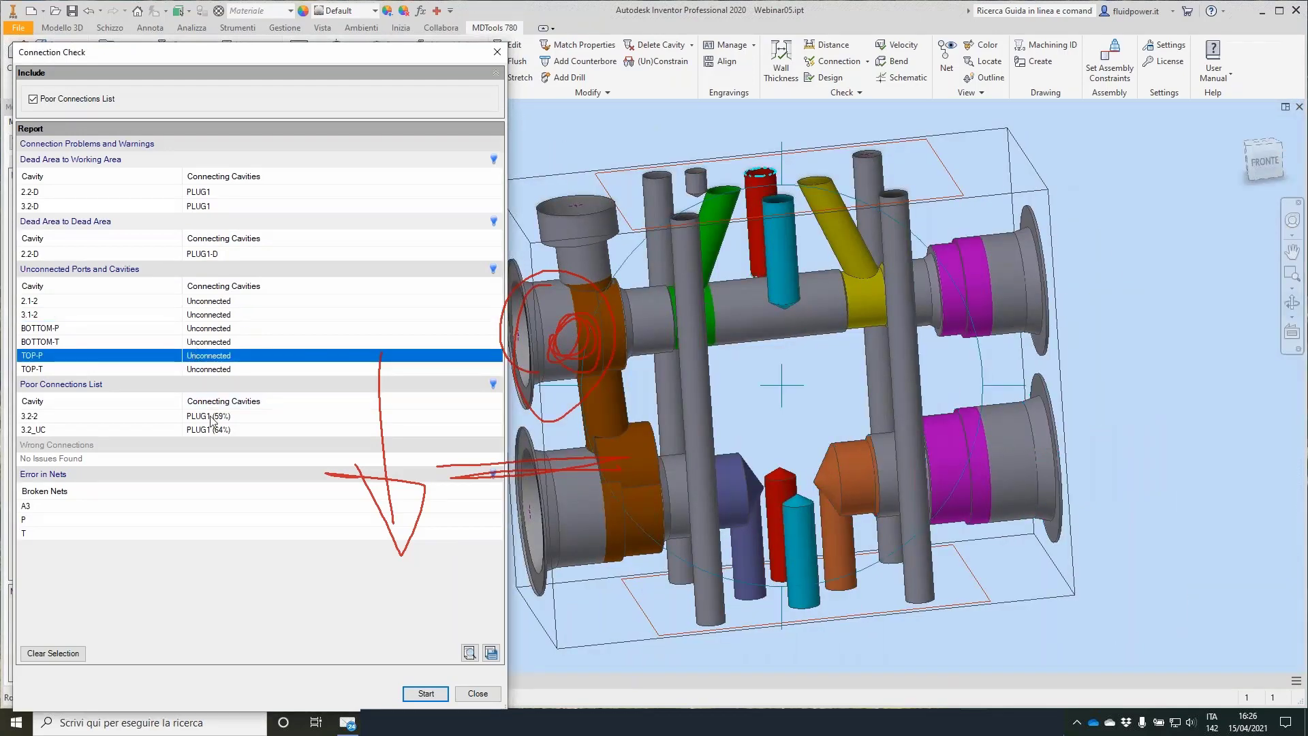
click(211, 417)
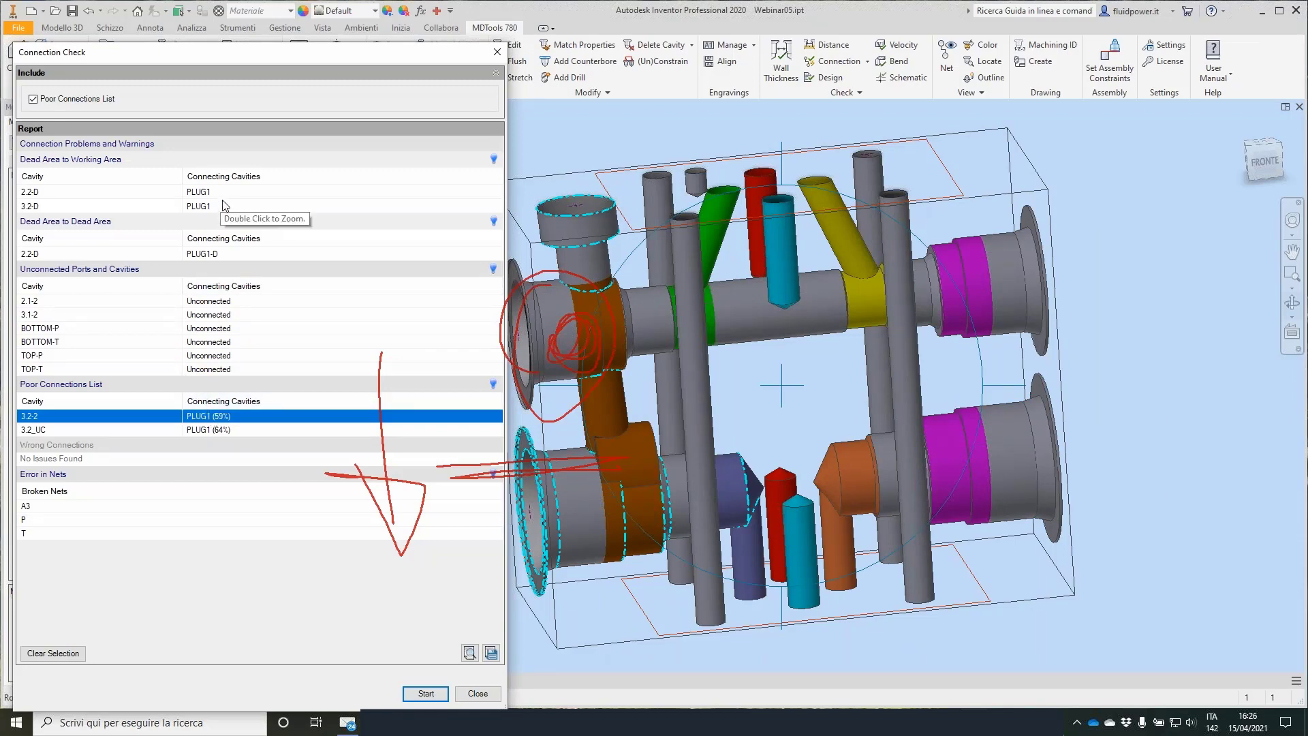
Examine the dead-area intersection between 2.2-D and PLUG1-D in the model, and close the connection check.
click(206, 257)
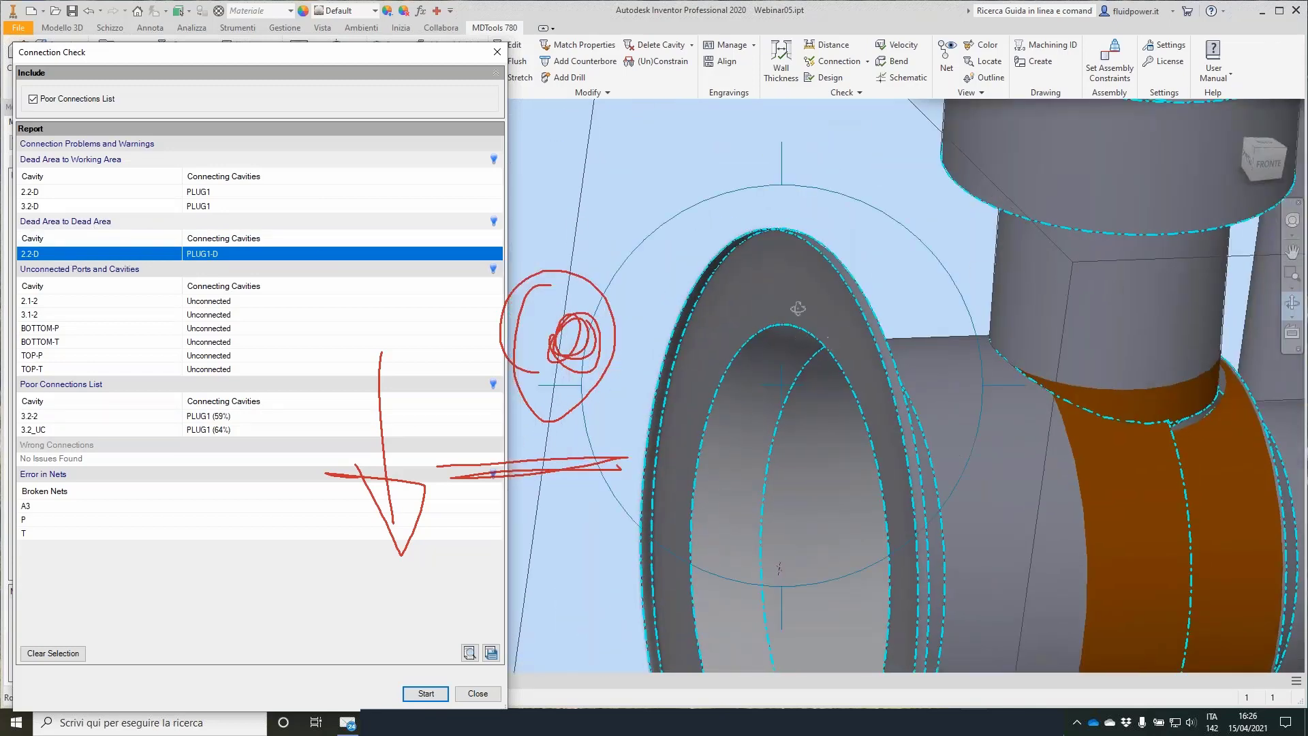
shift+middle_drag(779, 296, 779, 297)
drag(779, 297, 759, 342)
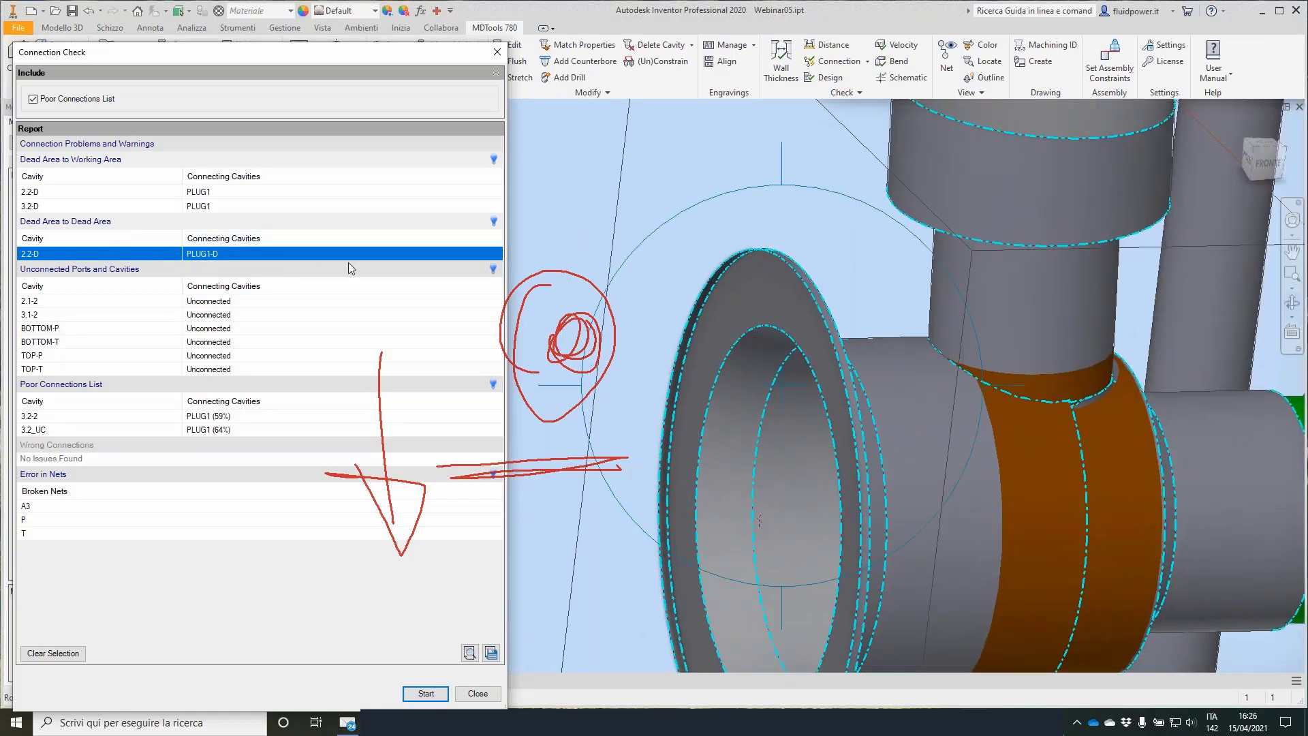
shift+middle_drag(964, 363, 831, 289)
shift+middle_drag(988, 310, 863, 419)
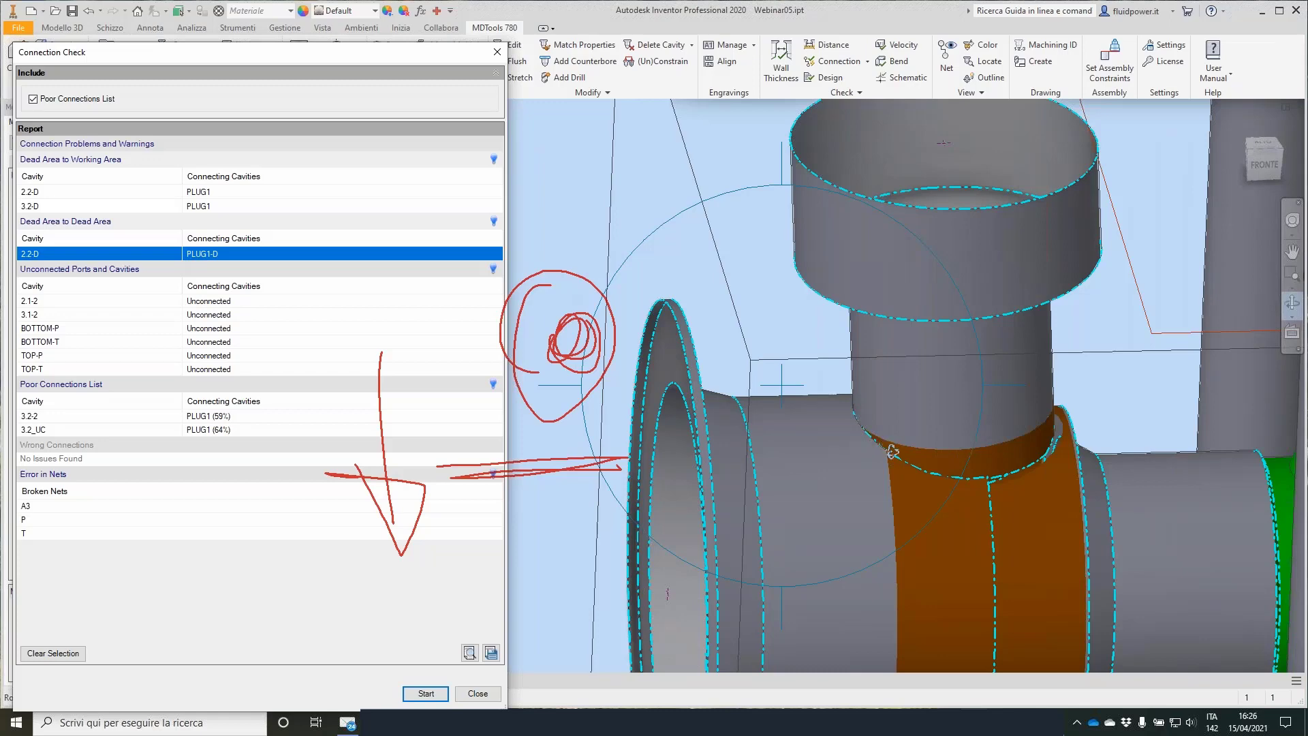
shift+middle_drag(892, 452, 913, 446)
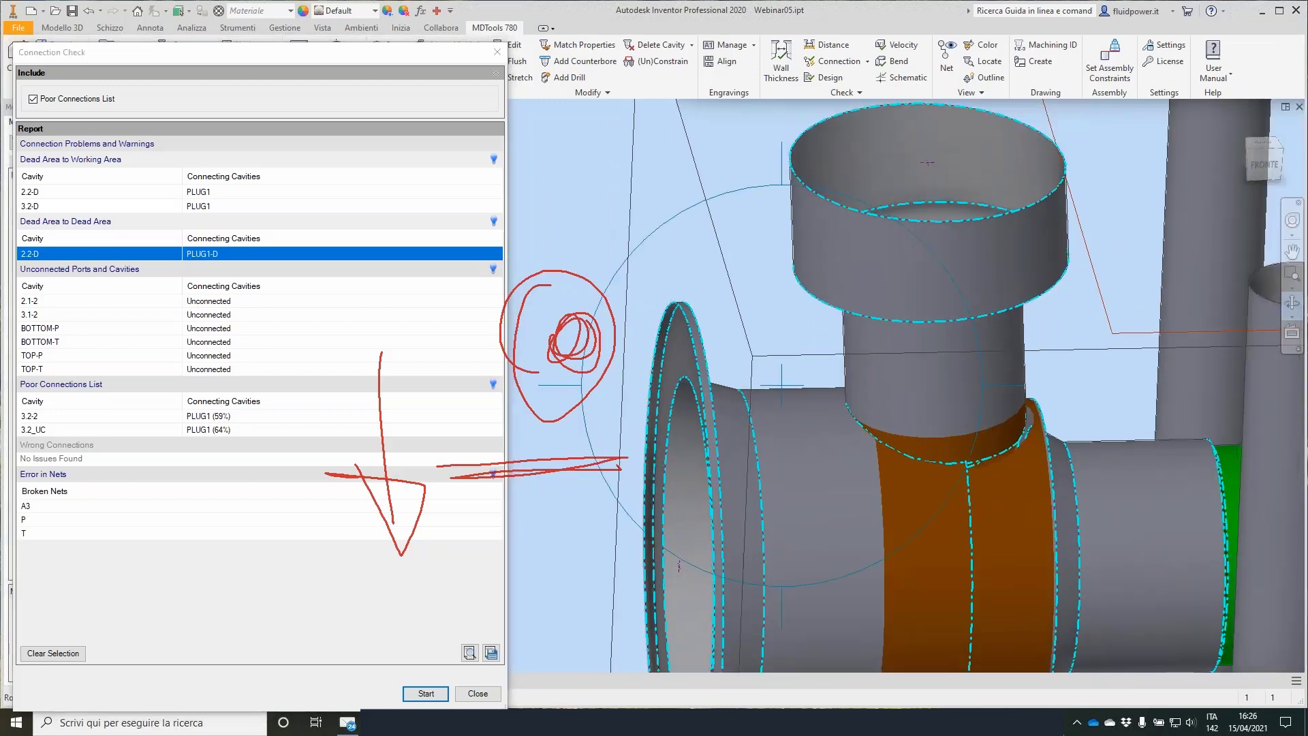
click(479, 694)
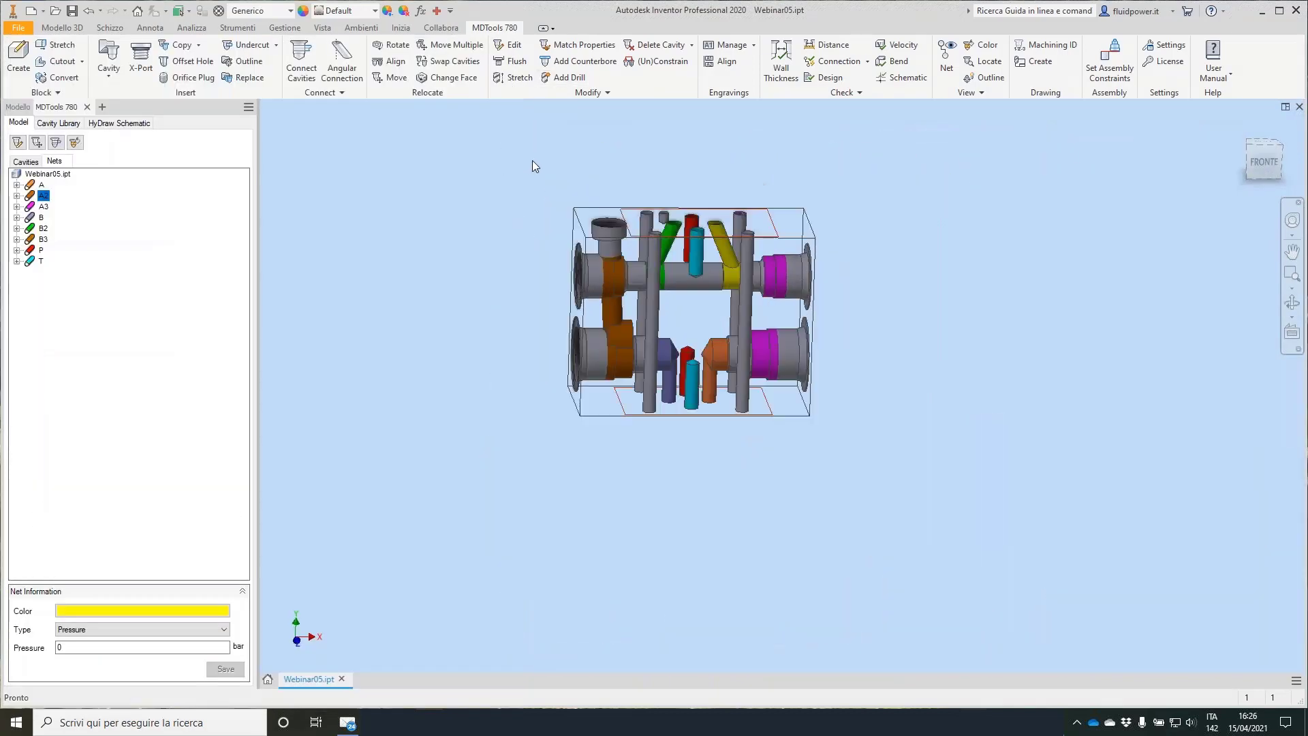
Move the four horizontal valve cavities on the two end faces together in the positive Y direction.
click(451, 45)
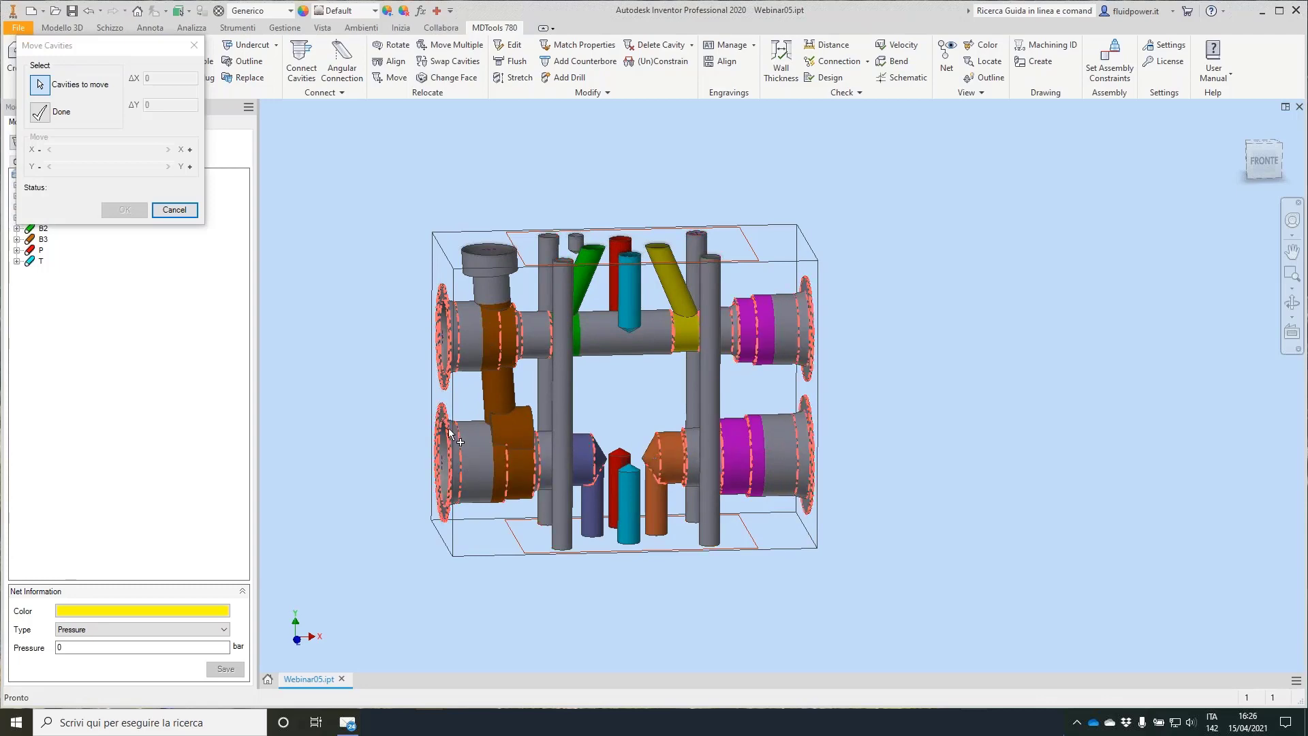
click(42, 112)
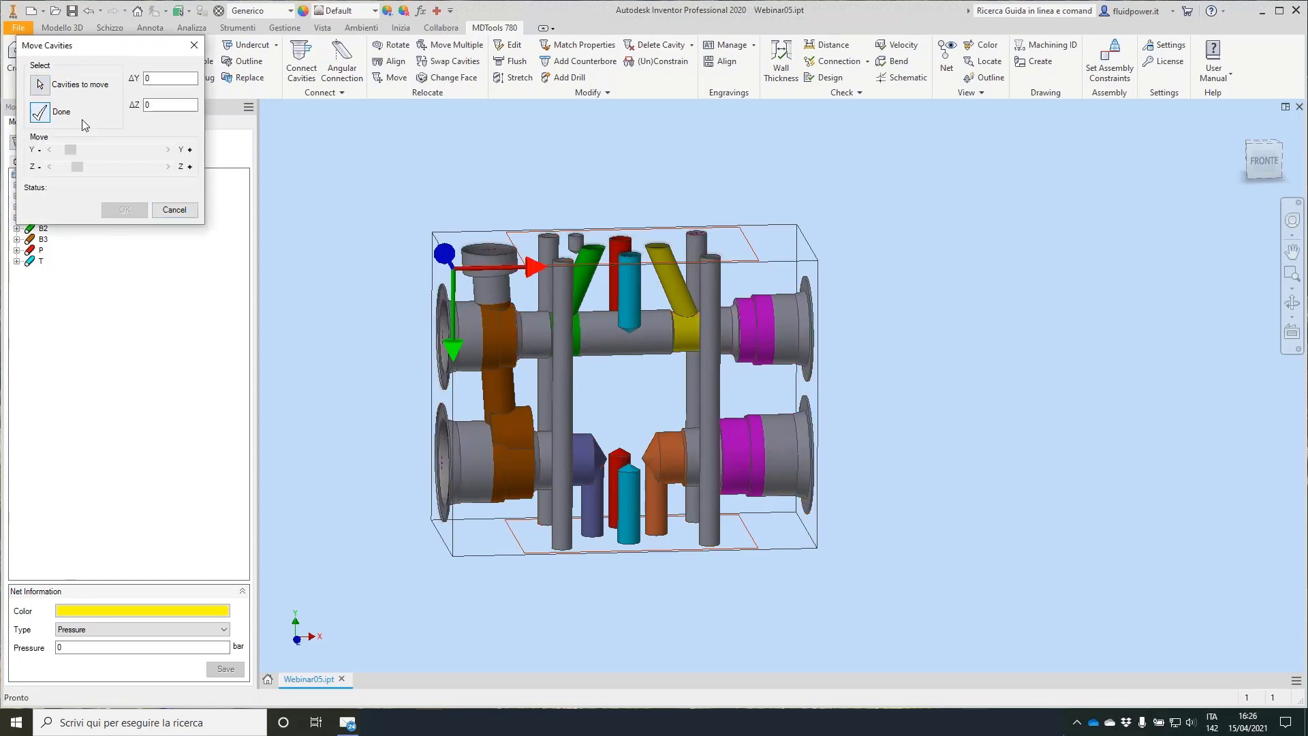
click(168, 167)
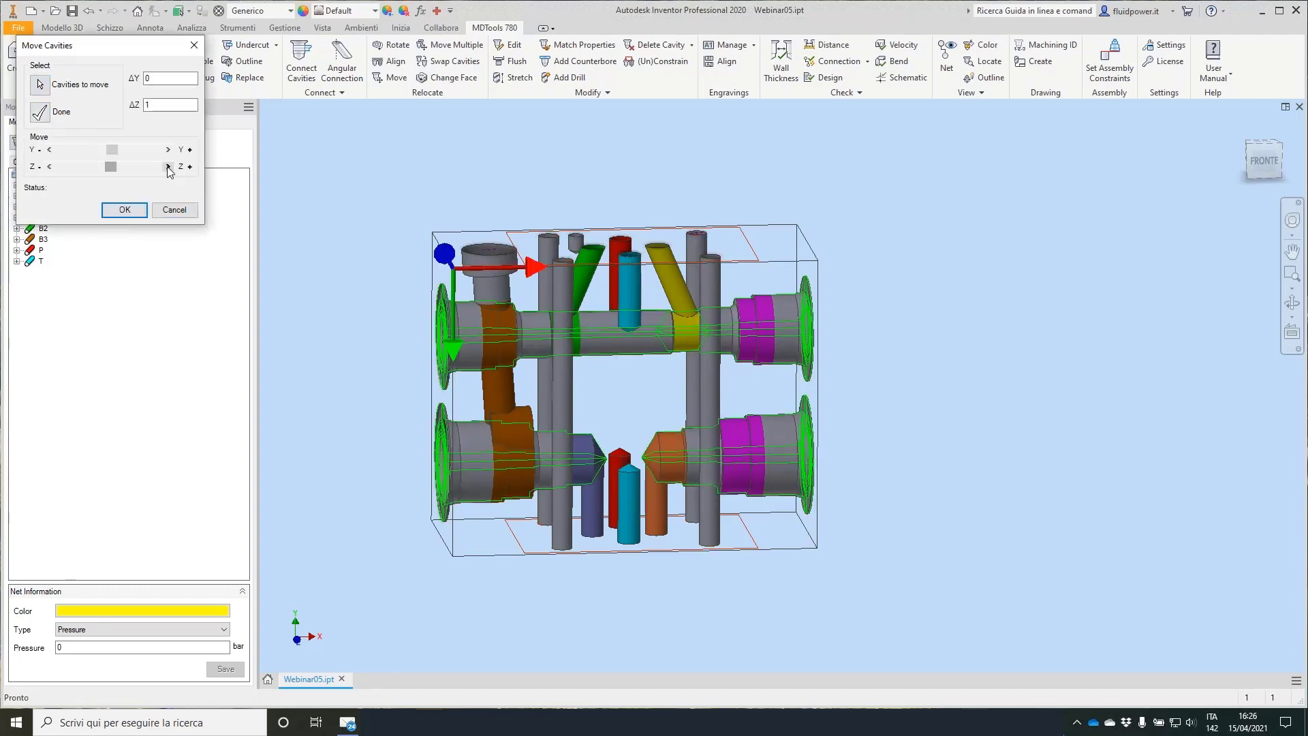
click(51, 167)
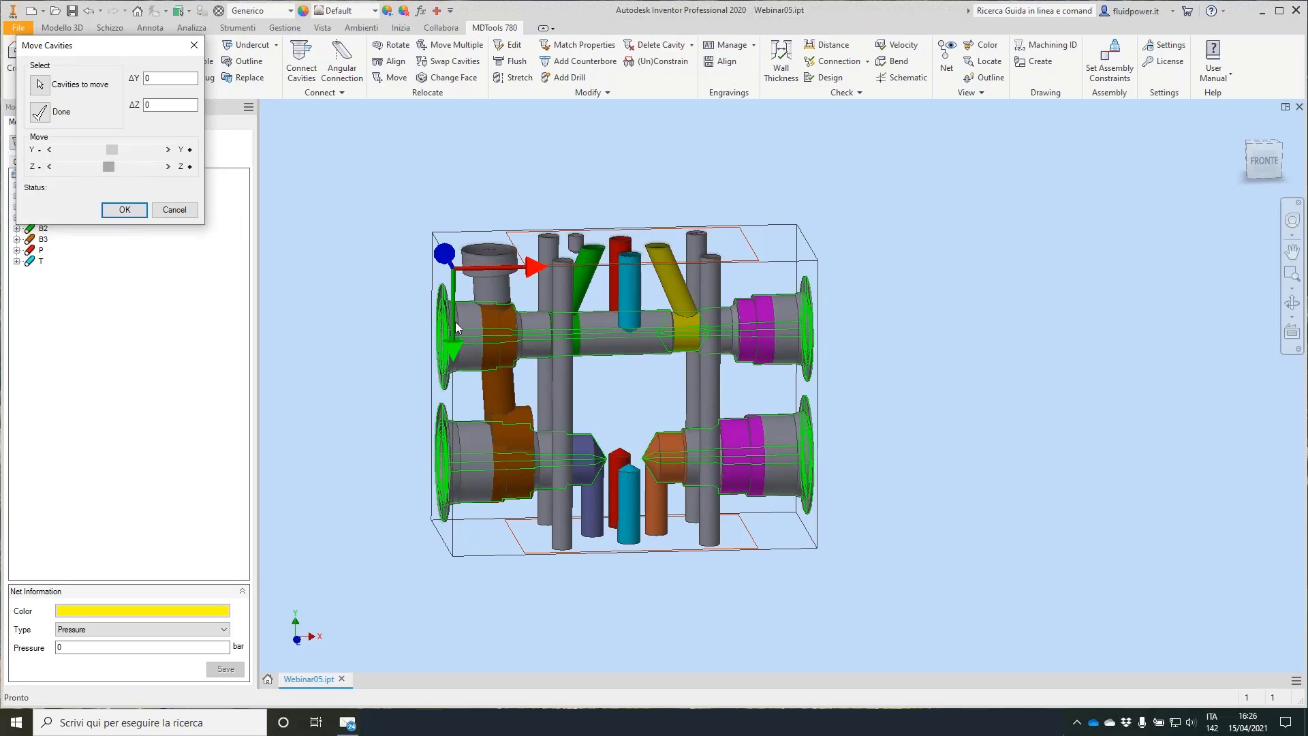
shift+middle_drag(455, 322, 490, 321)
click(168, 150)
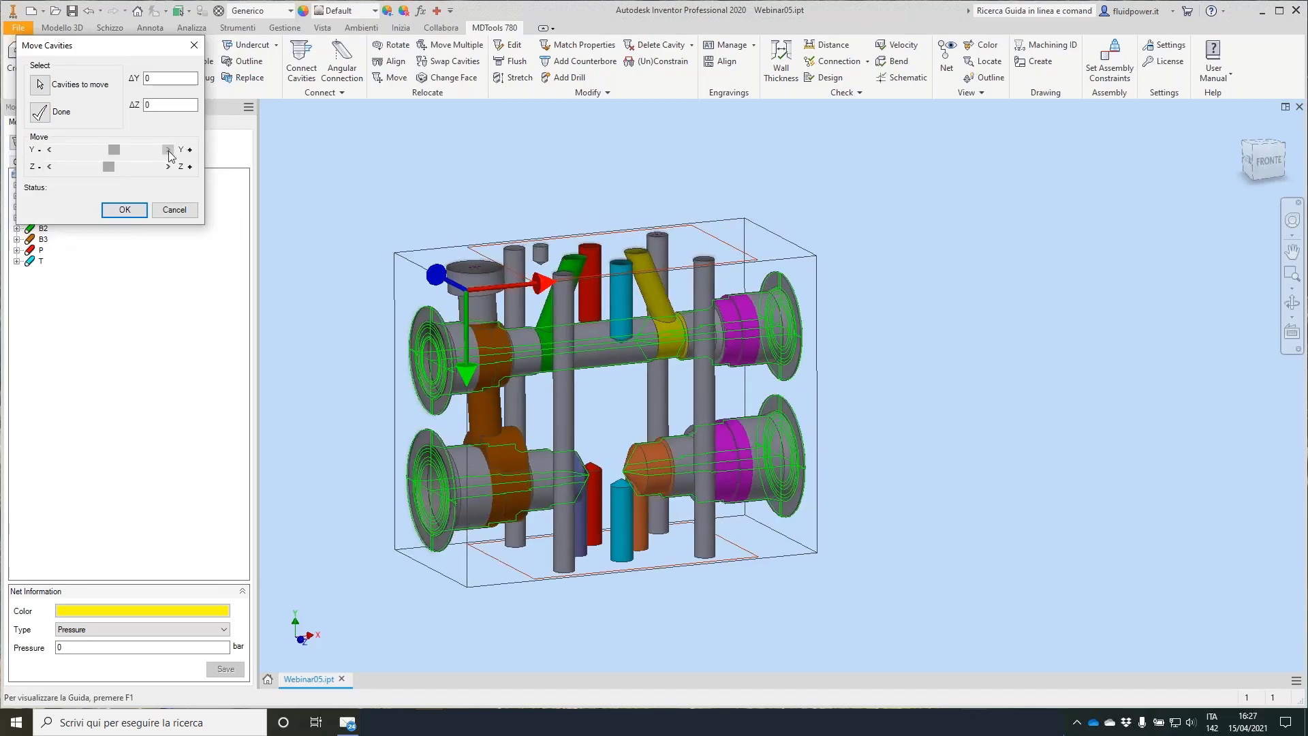
click(168, 150)
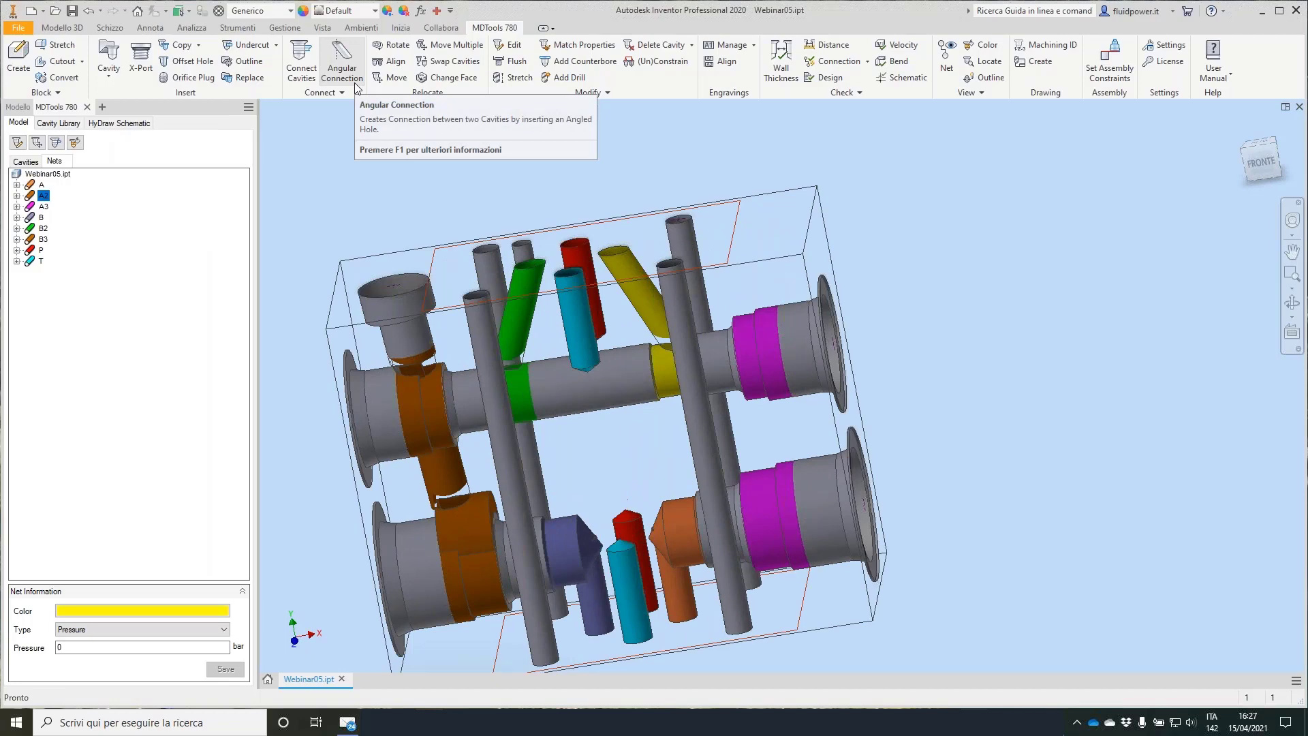
Stretch the green angled drill on the top face to a depth of 25 with a Beta inclination of 20.
click(981, 45)
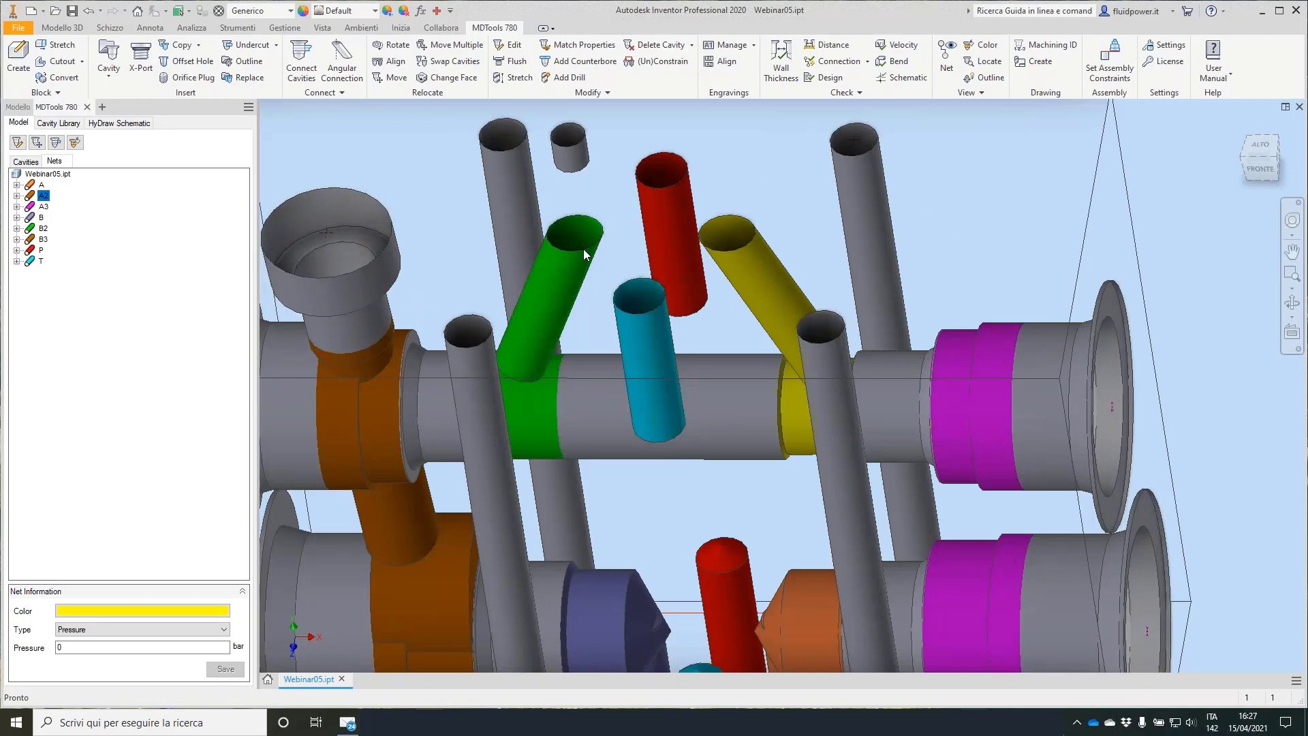
click(514, 77)
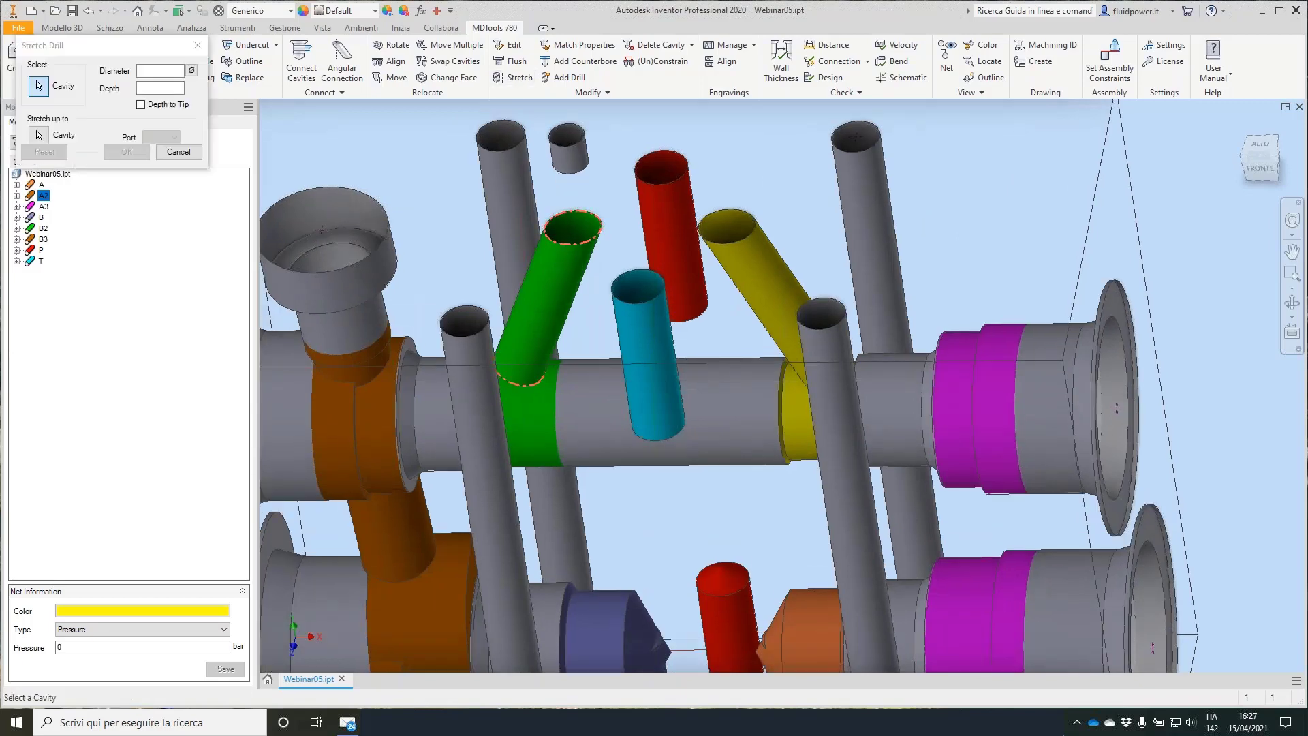
click(42, 178)
click(82, 200)
click(81, 199)
click(82, 199)
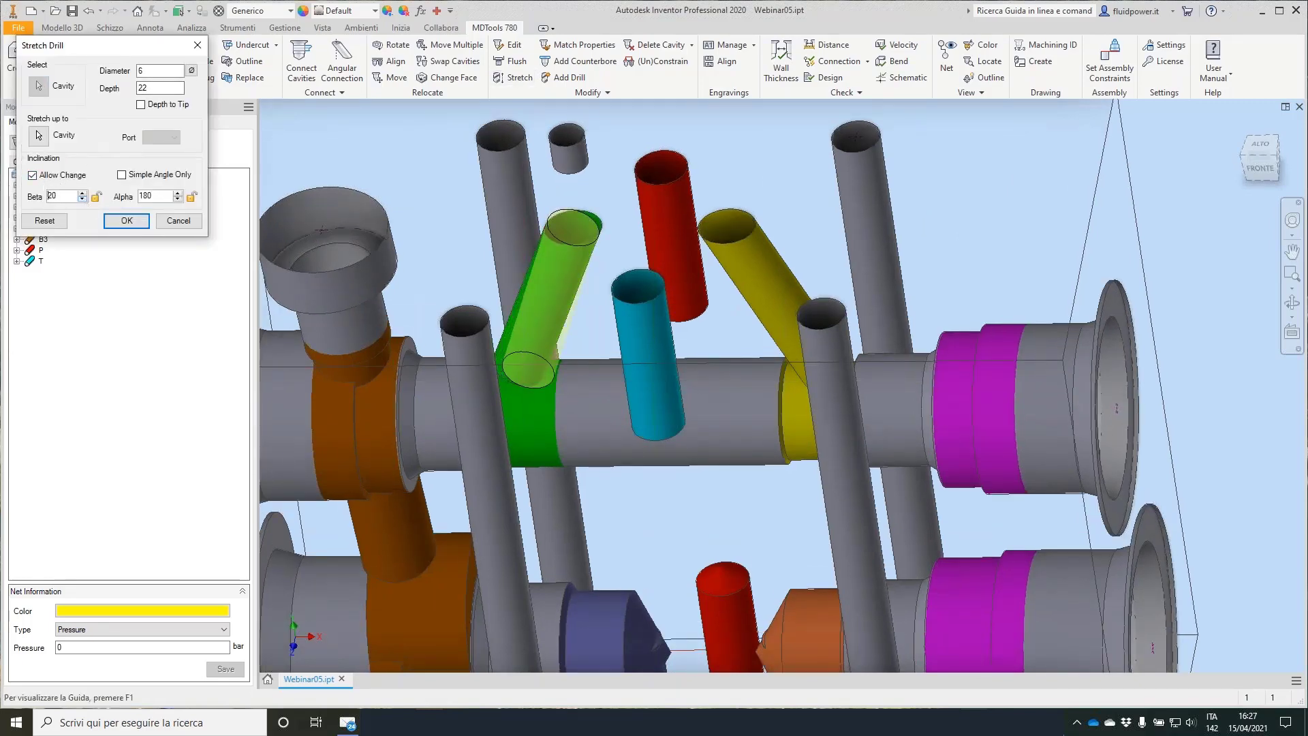
double_click(170, 88)
text(25)
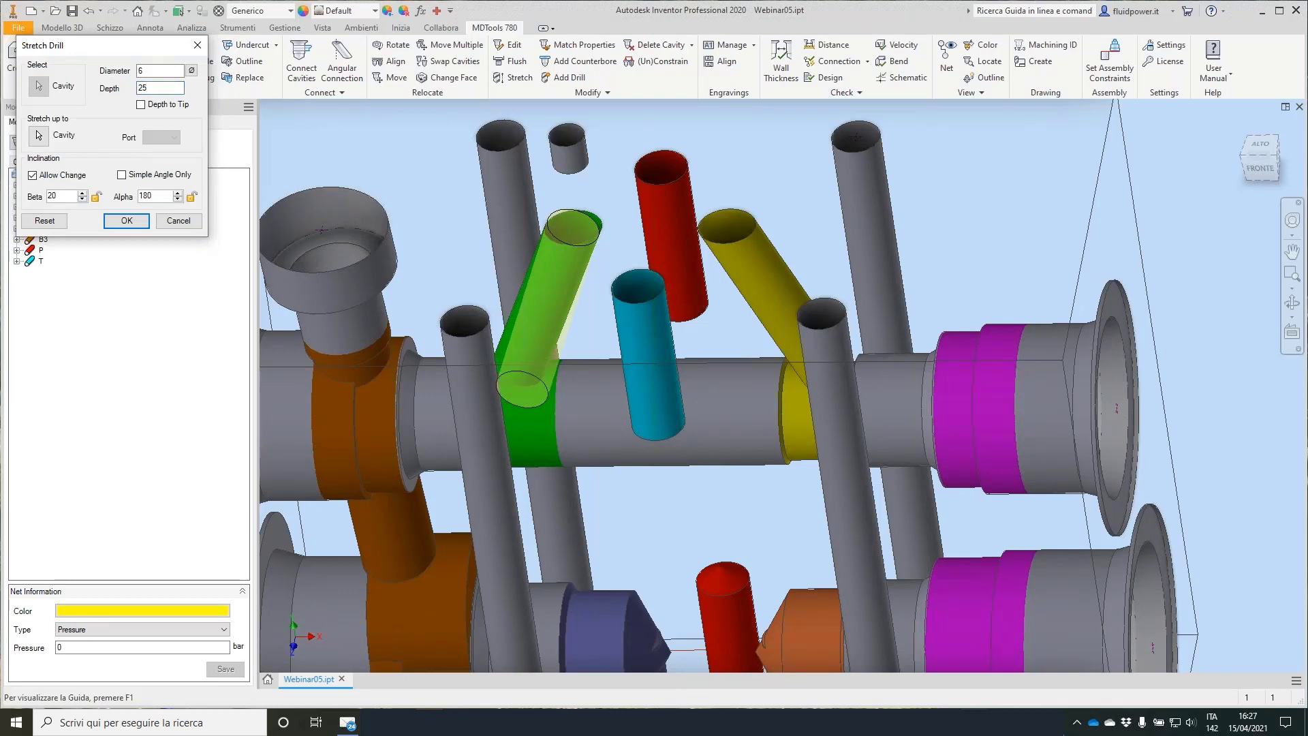
key(Return)
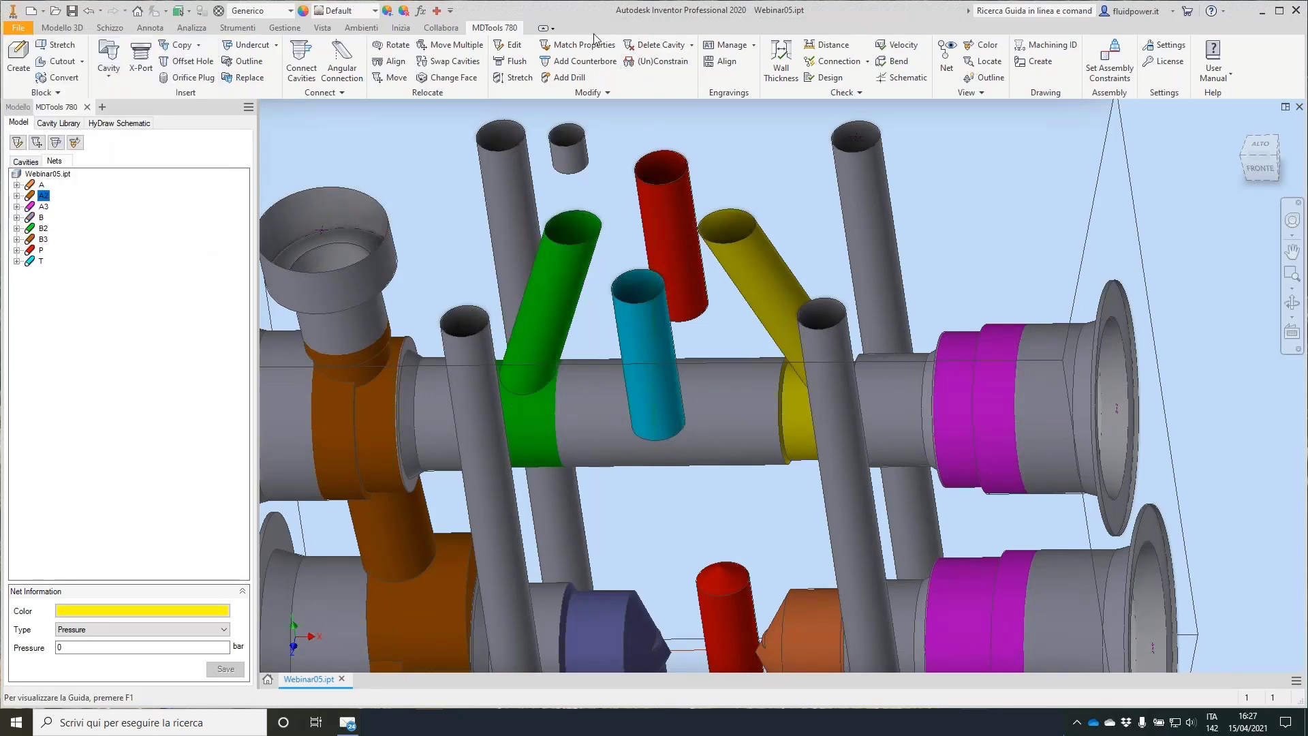
Match the yellow angled drill's depth and Beta angle to those of the green angled drill.
click(587, 46)
click(554, 260)
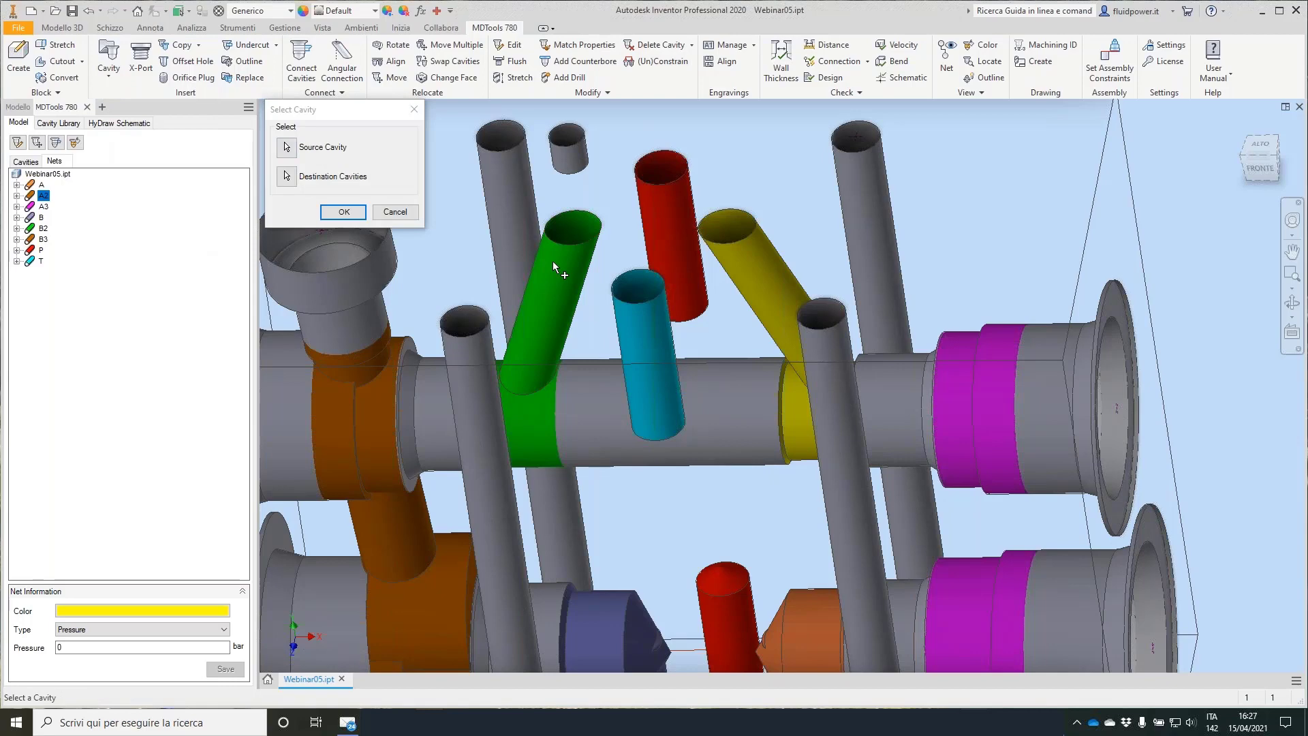
click(735, 252)
click(344, 212)
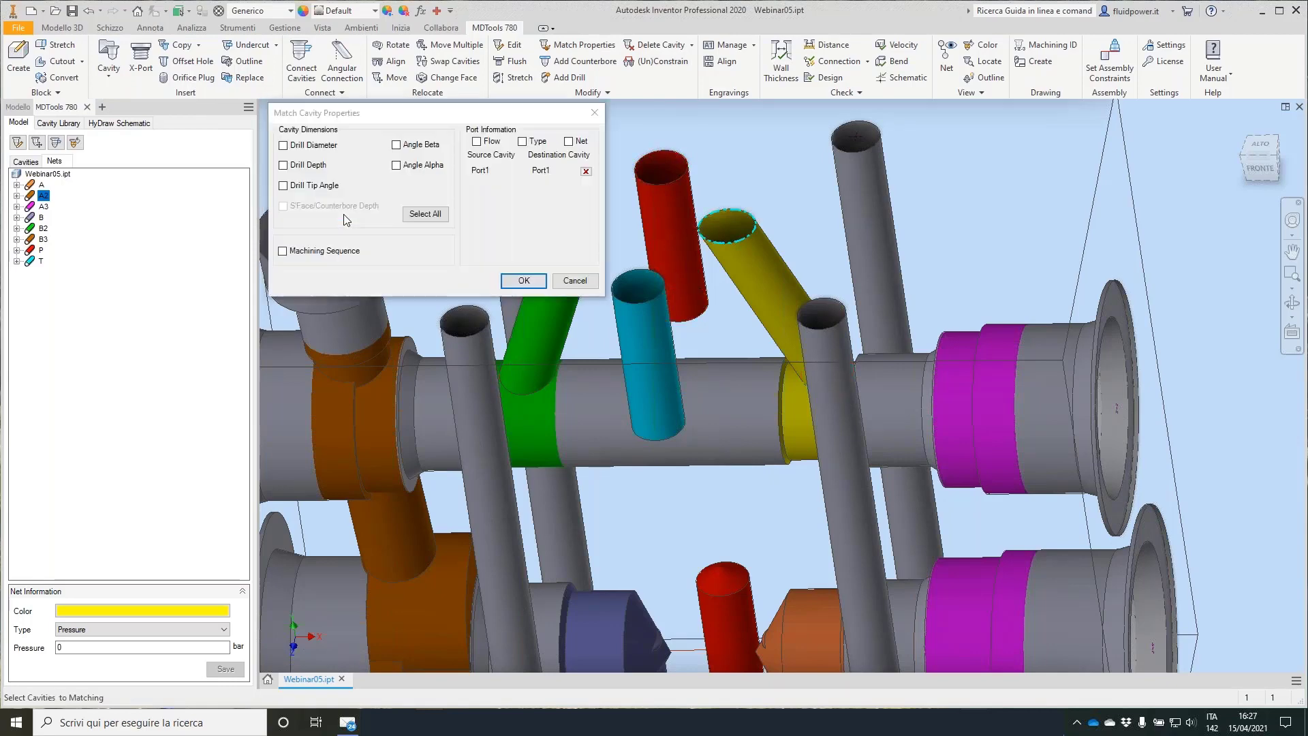
click(291, 169)
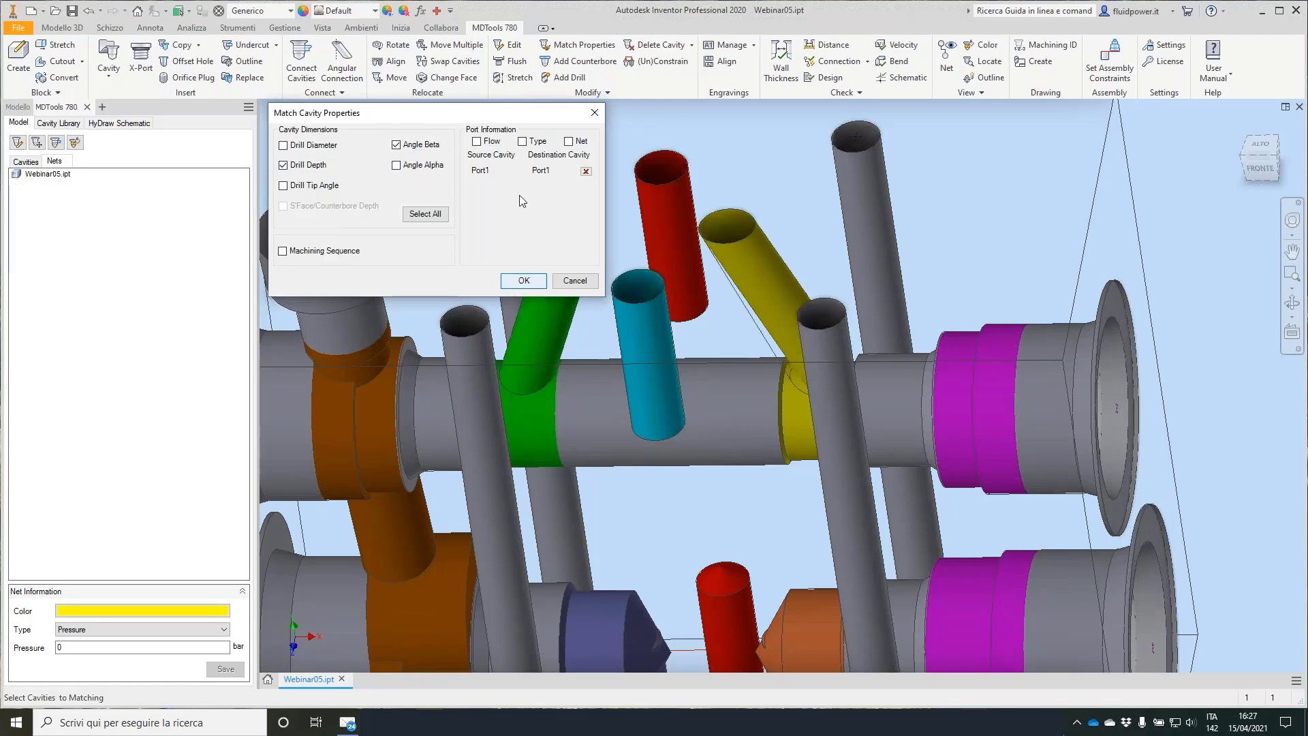
click(531, 280)
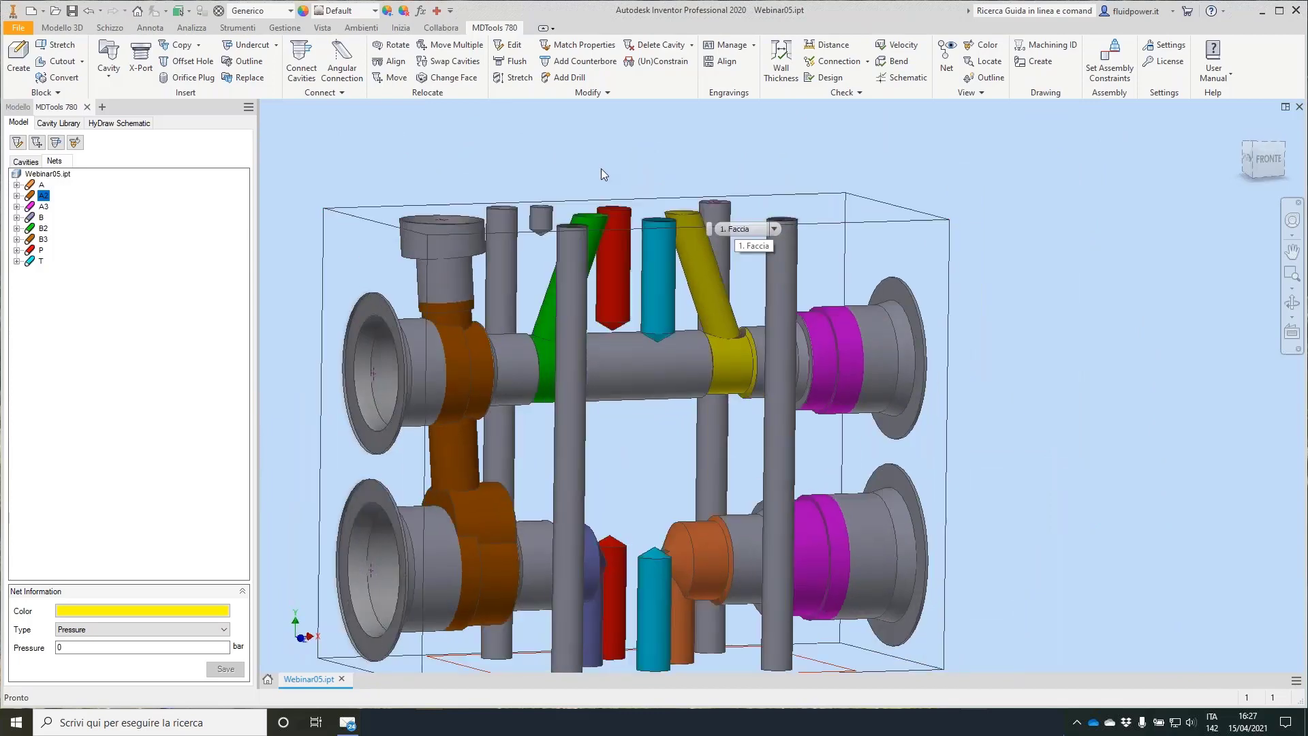
Stretch the inclined PLUG1 drill through the orange net to a depth of 50.
click(512, 77)
click(424, 414)
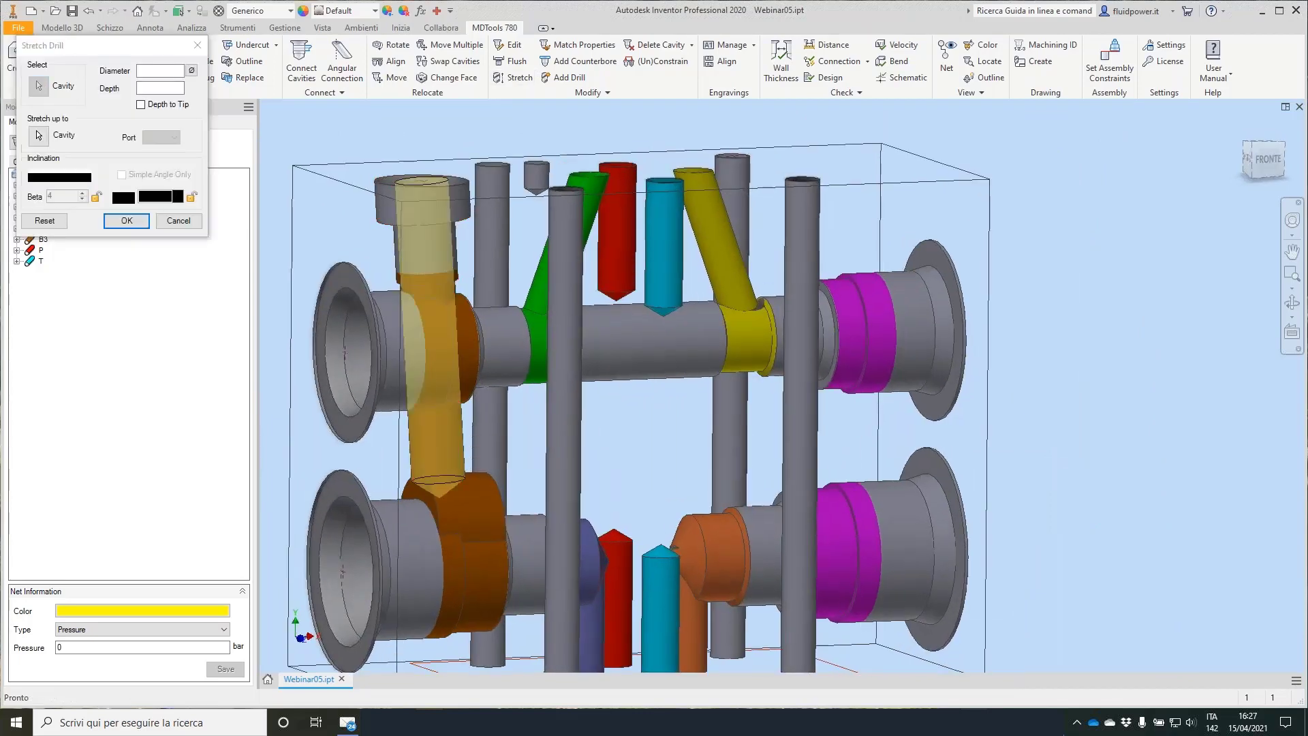
scroll(409, 391, up, 3)
double_click(151, 87)
text(50)
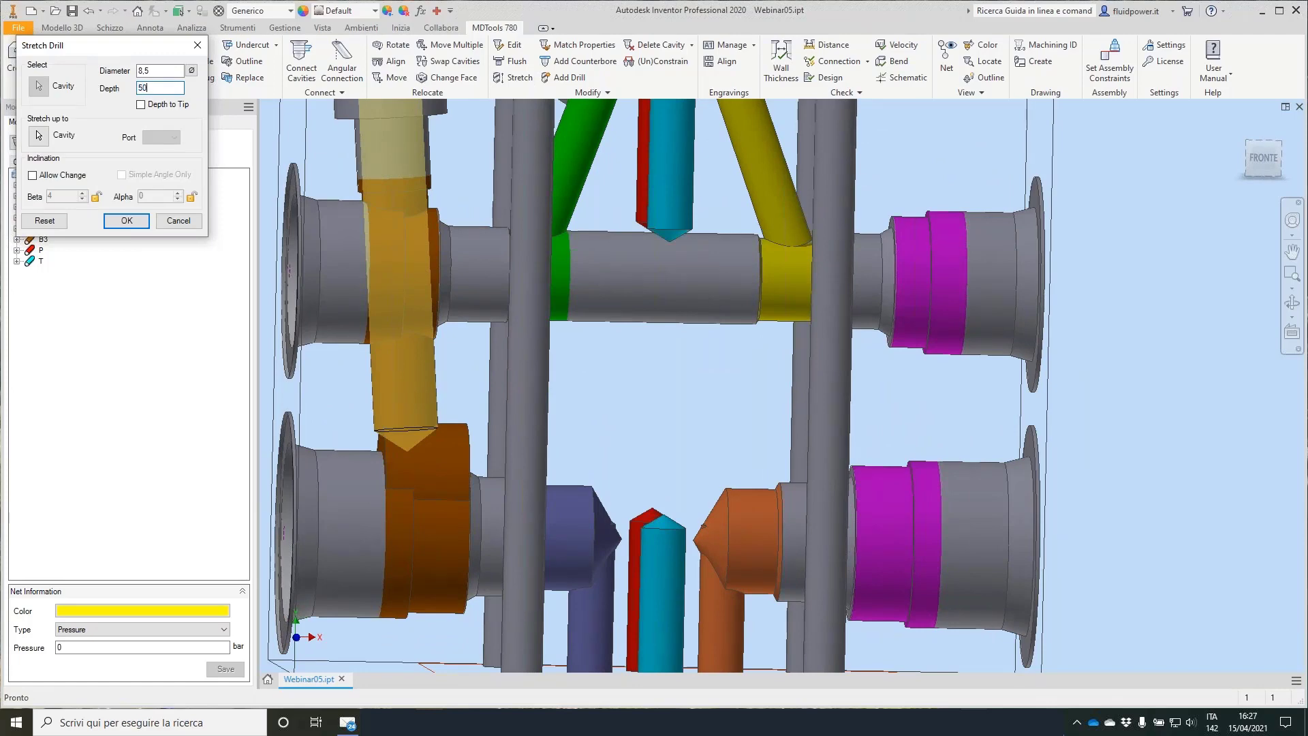
key(Return)
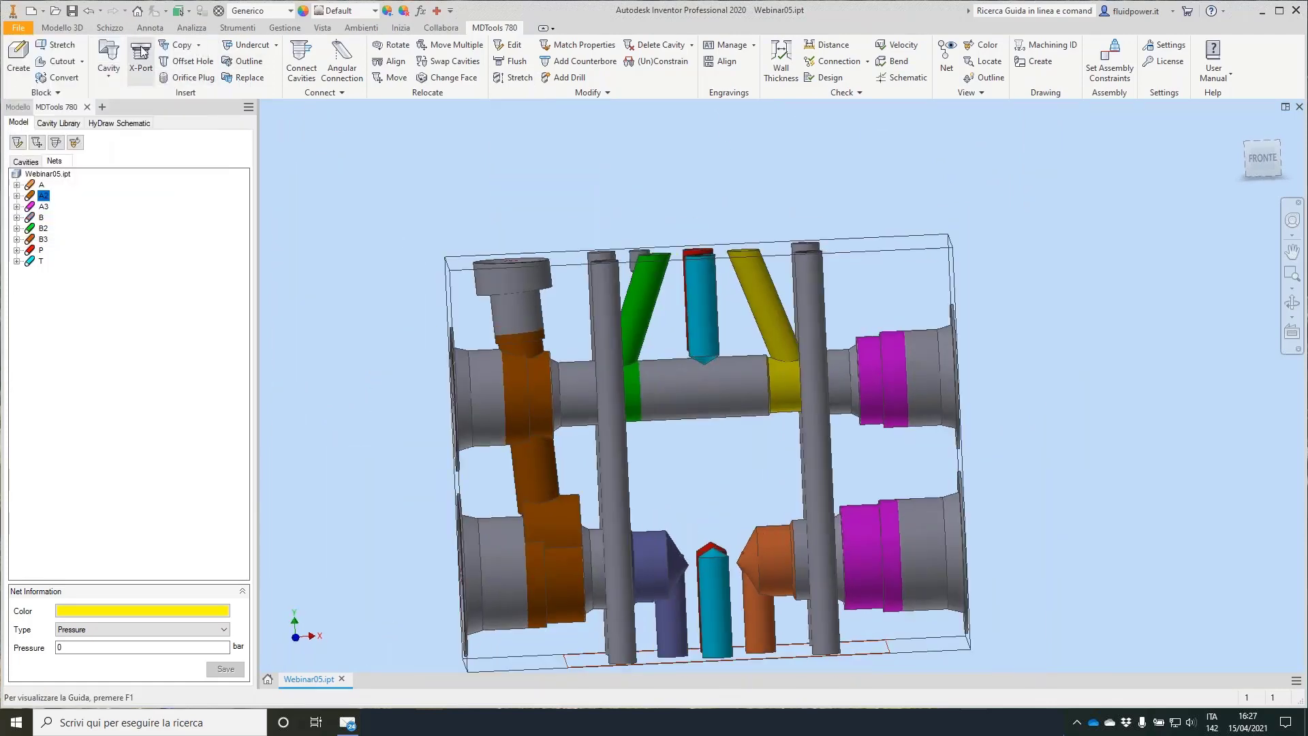
Insert an XG18 construction port PLUG2 on the top face, connected to port 2 of the upper magenta valve cavity, with drill diameter 8.5.
click(141, 49)
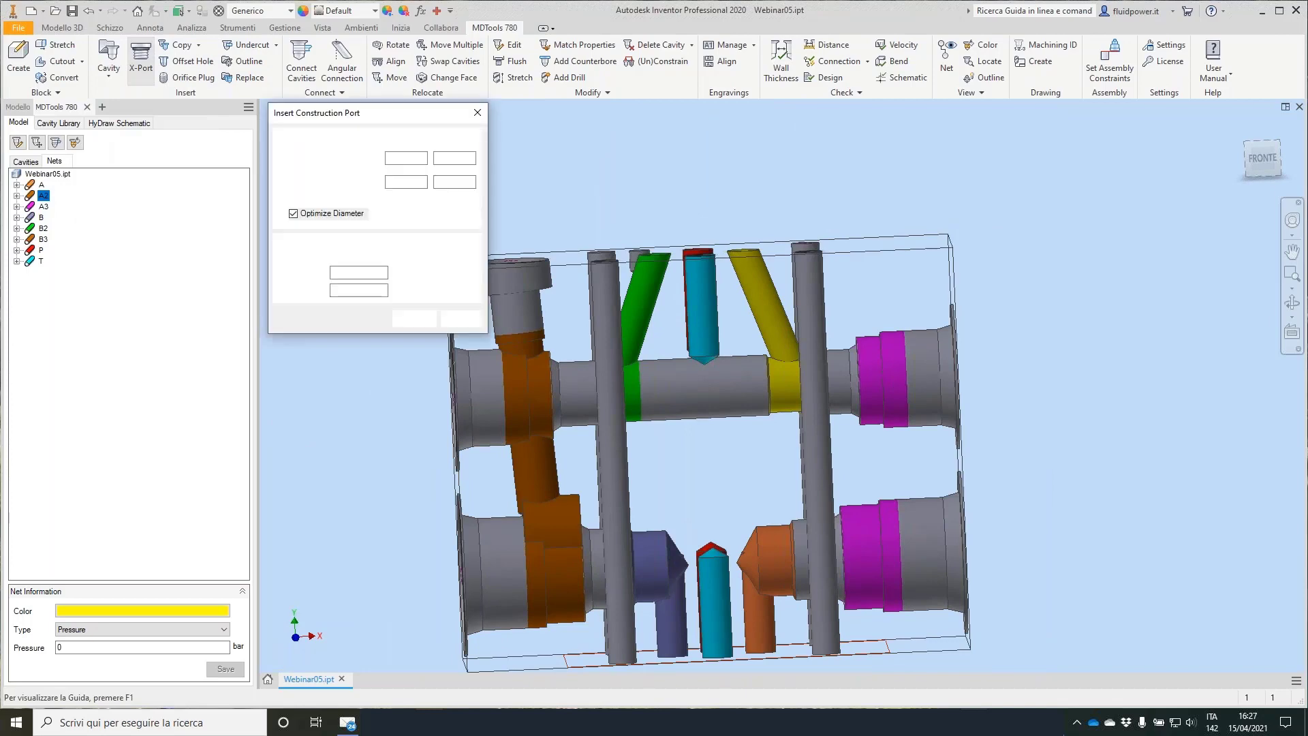
click(876, 362)
click(359, 179)
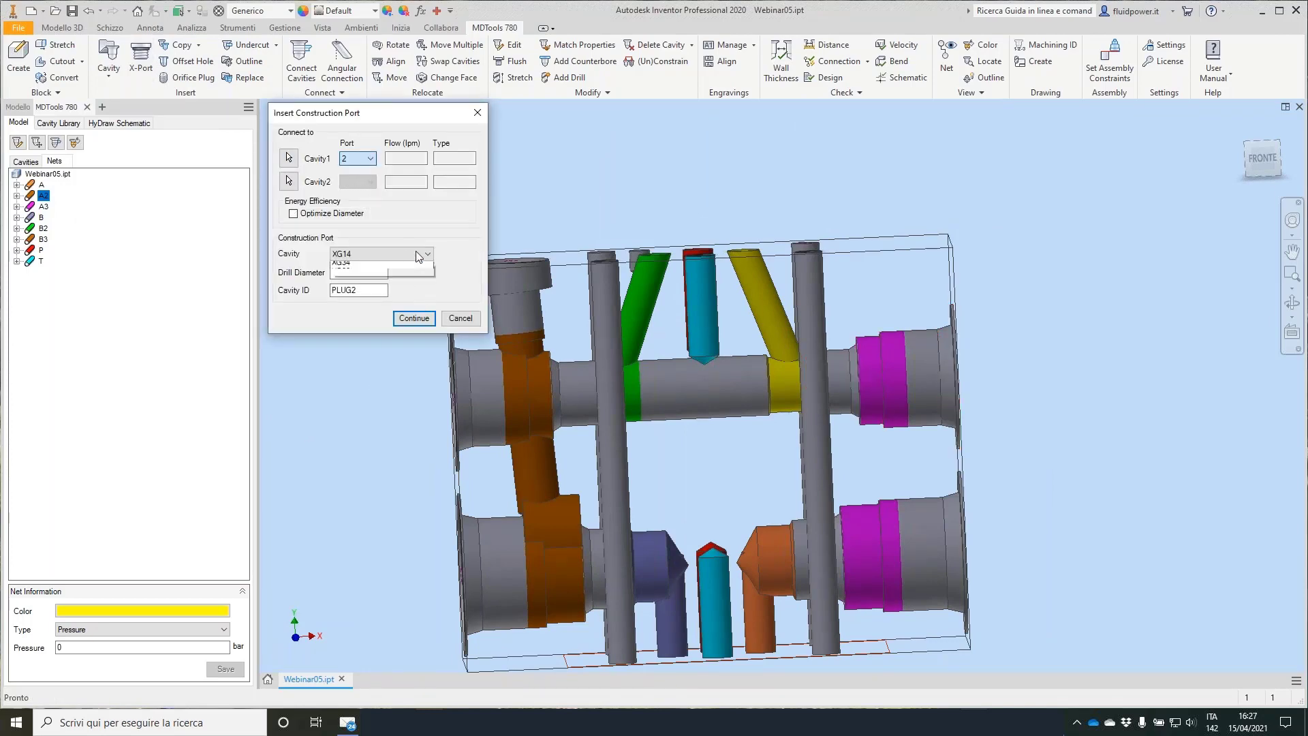
click(416, 252)
click(379, 310)
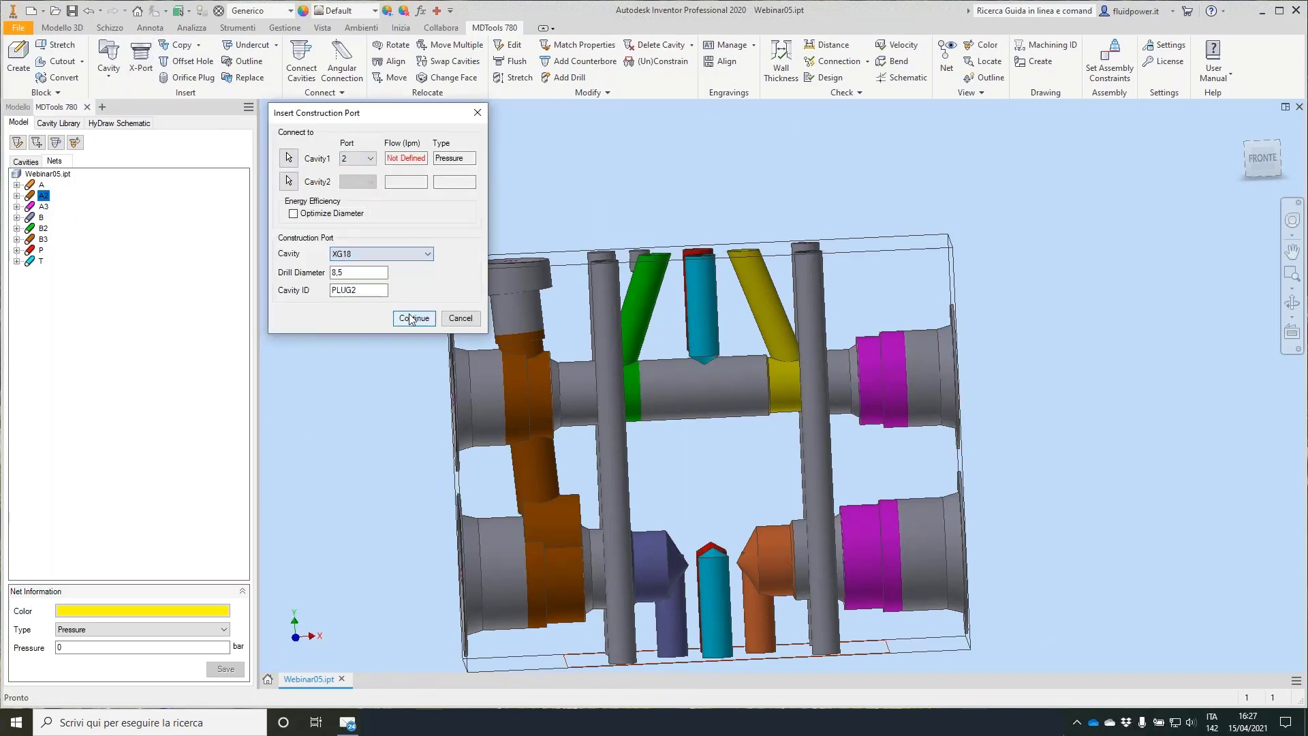
click(410, 318)
click(879, 233)
click(192, 334)
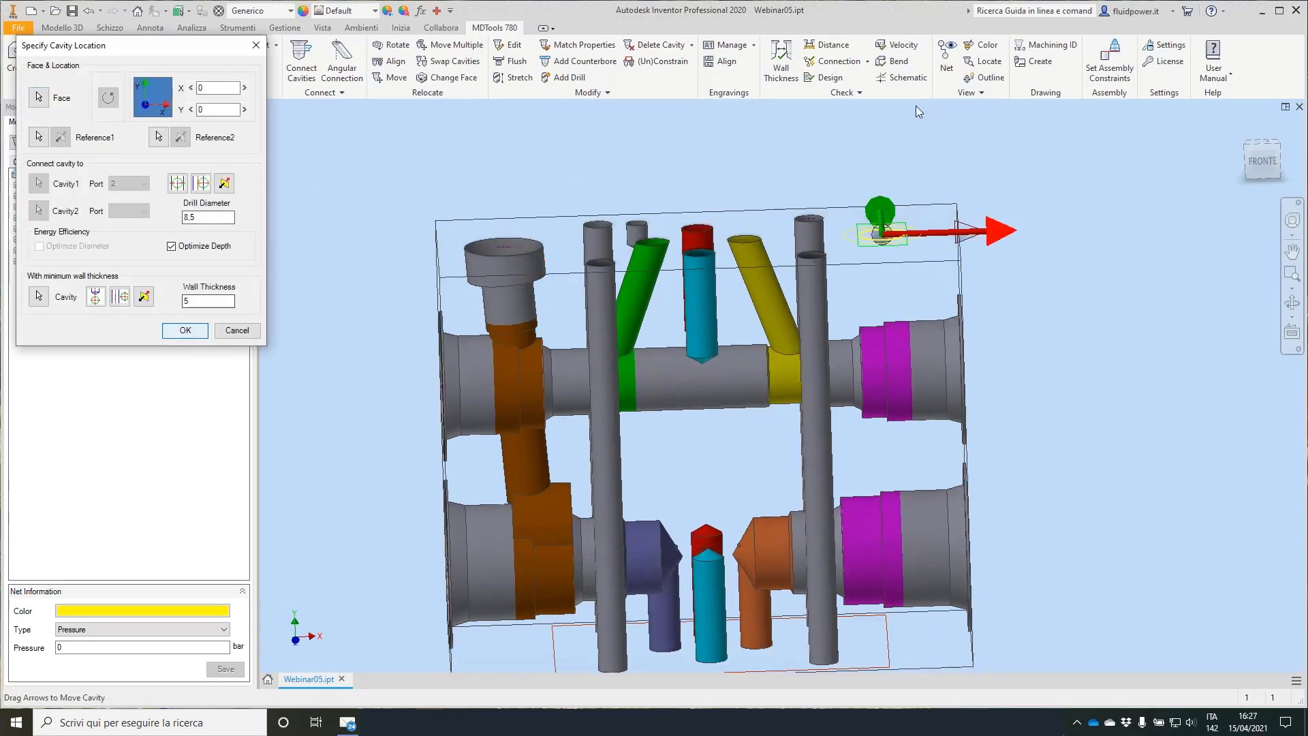
Move the PLUG2 cavity in small increments in the positive X direction.
click(390, 77)
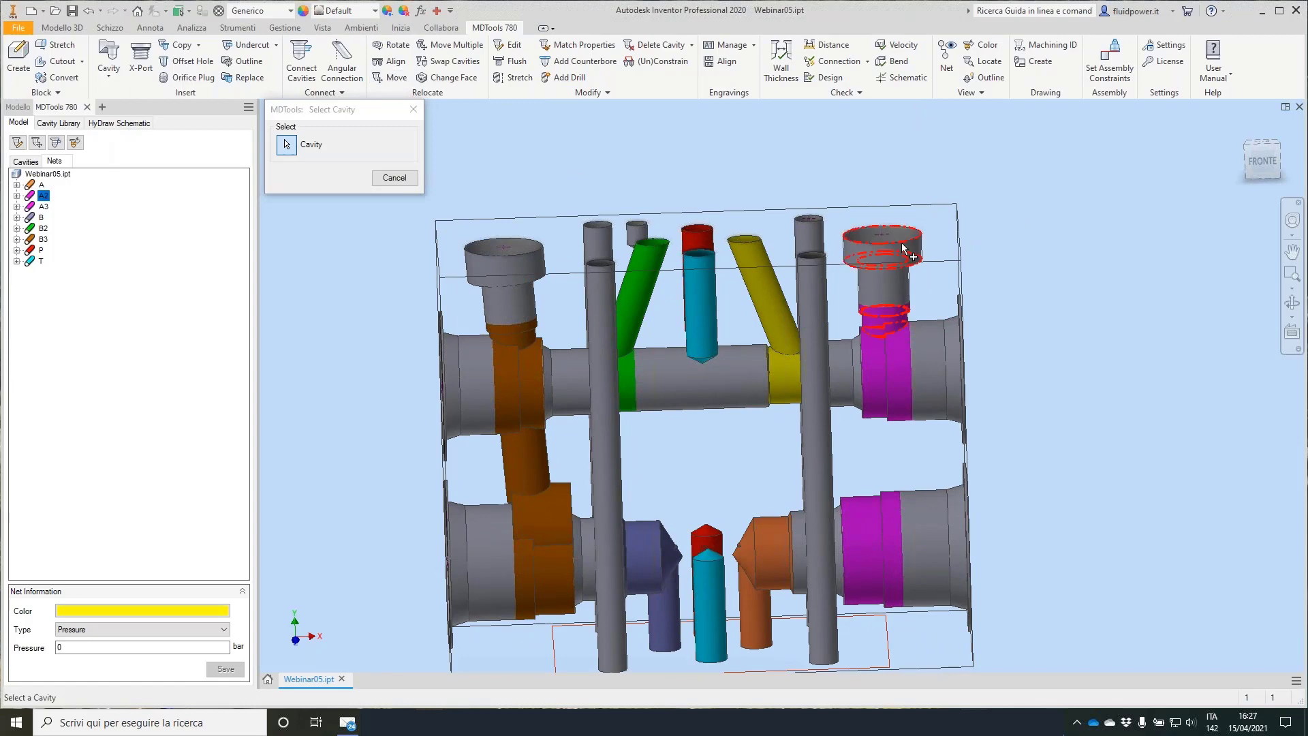
click(903, 245)
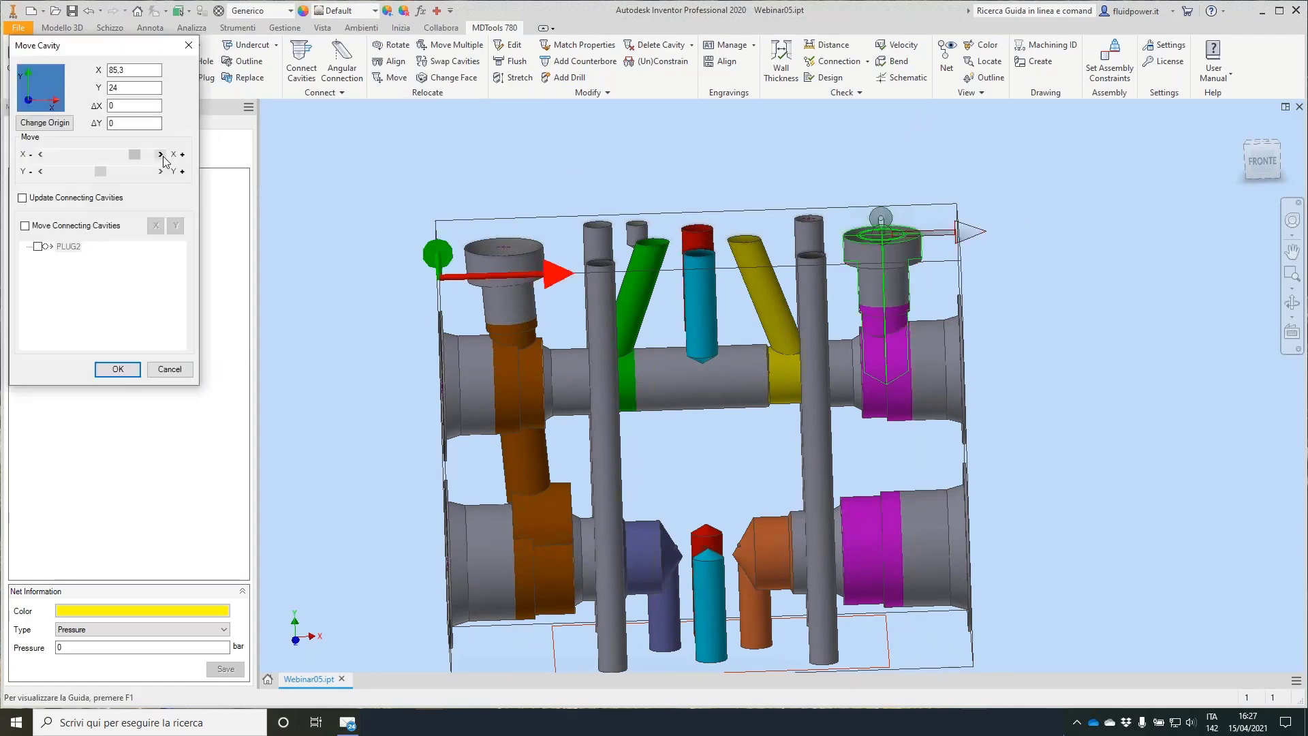
click(161, 154)
click(163, 157)
click(117, 370)
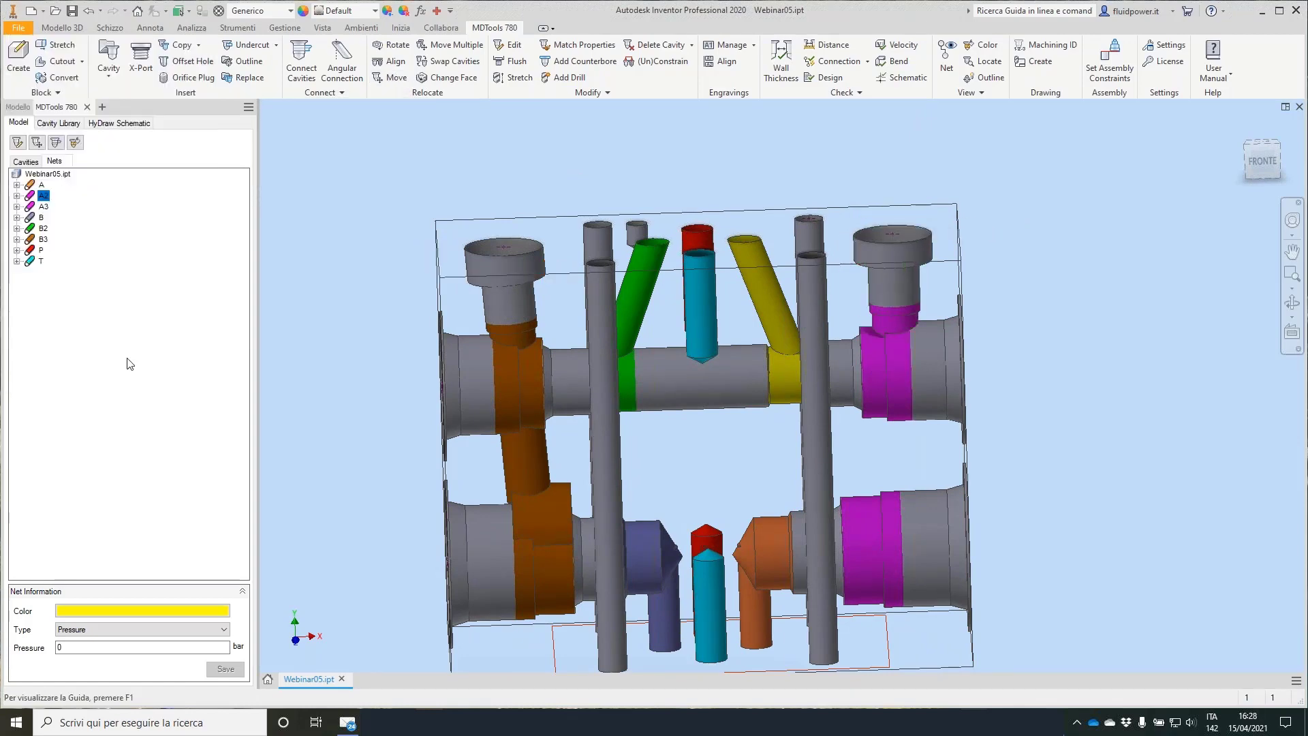
Match PLUG2's drill diameter, drill depth and inclination to those of PLUG1.
click(602, 45)
click(506, 268)
click(879, 257)
click(344, 211)
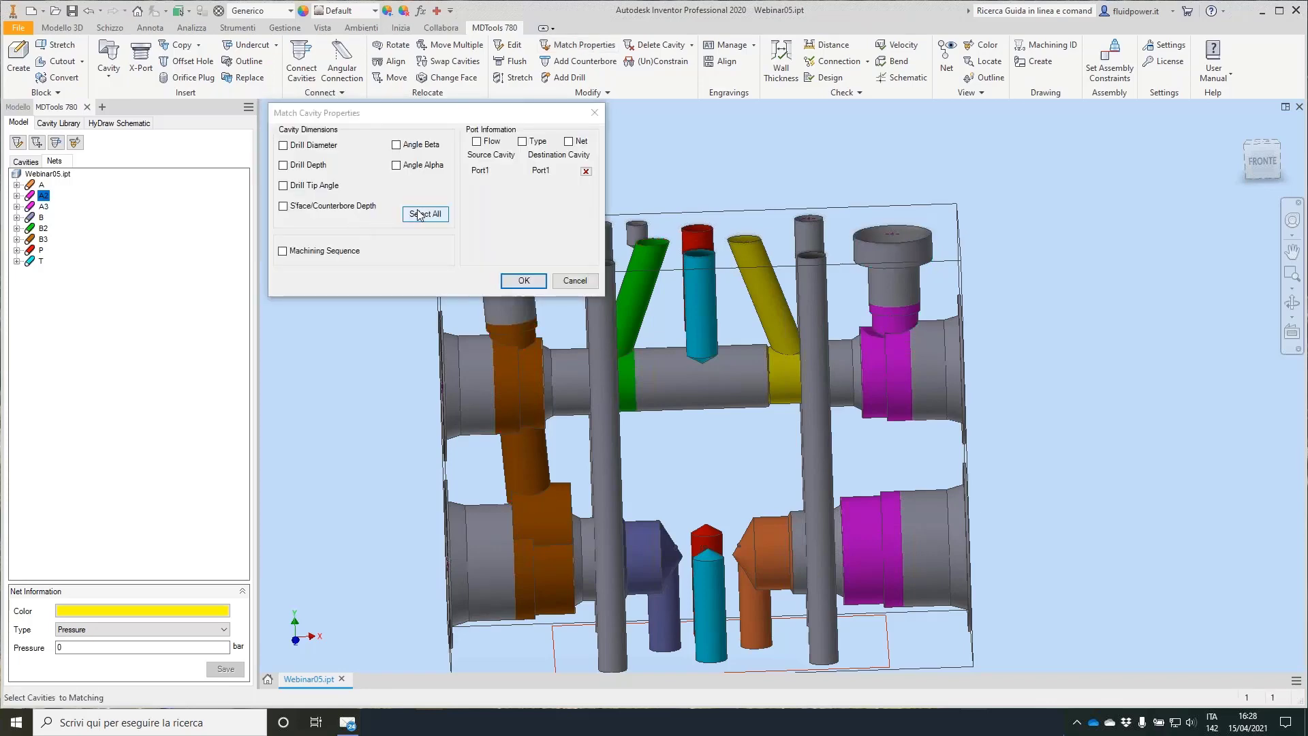
click(285, 146)
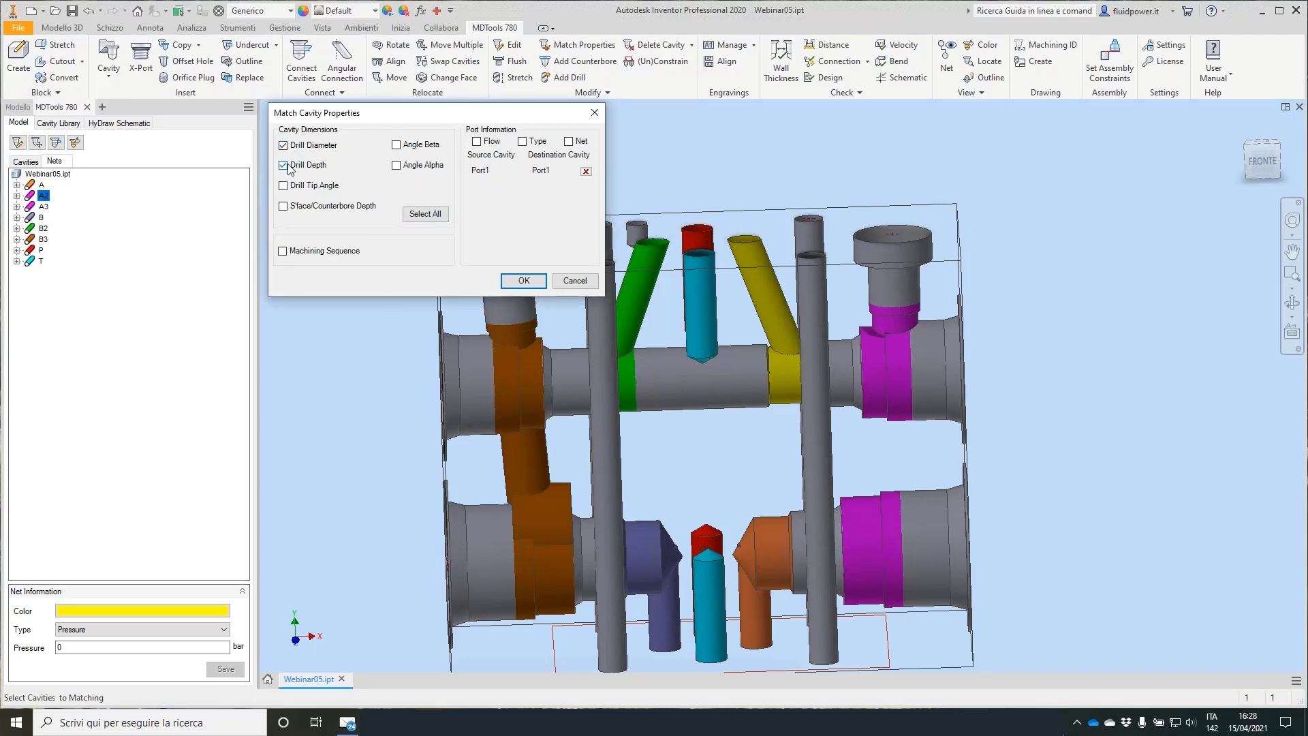
click(524, 280)
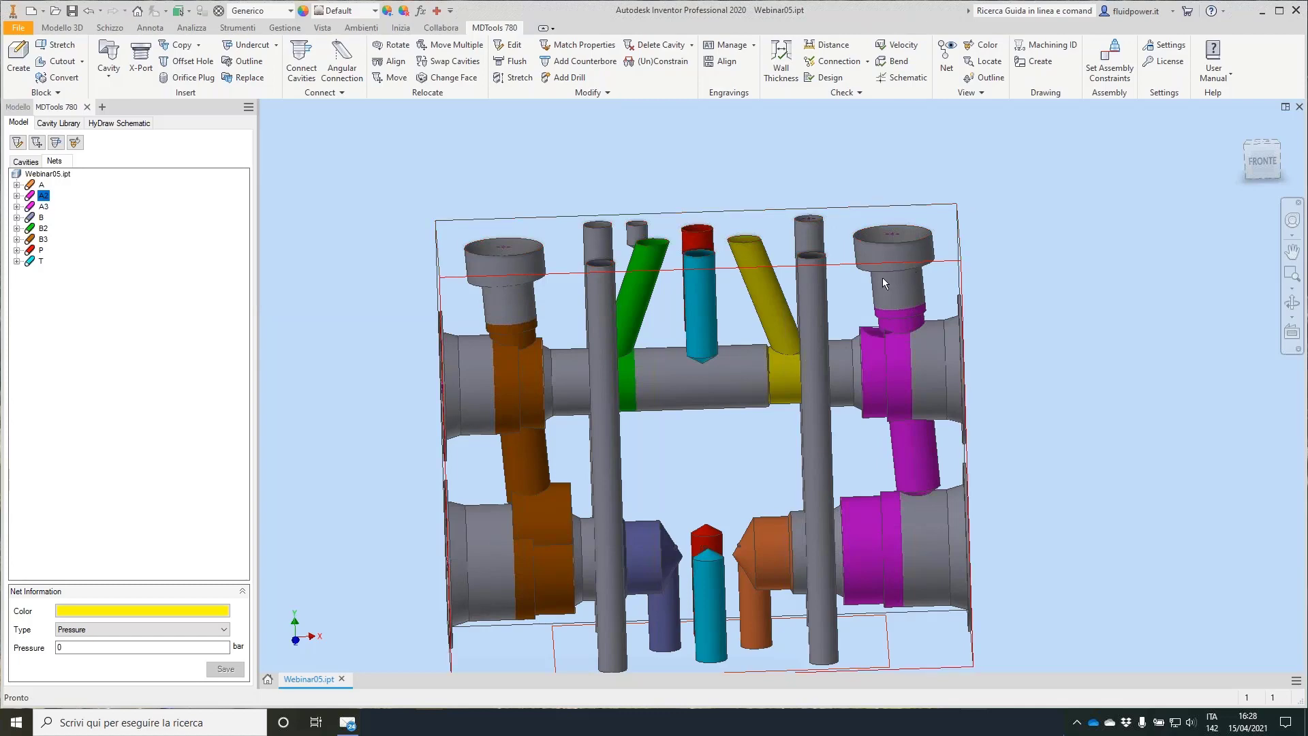
Reverse the inclination of PLUG2's drill by setting its Alpha angle to 180.
click(518, 77)
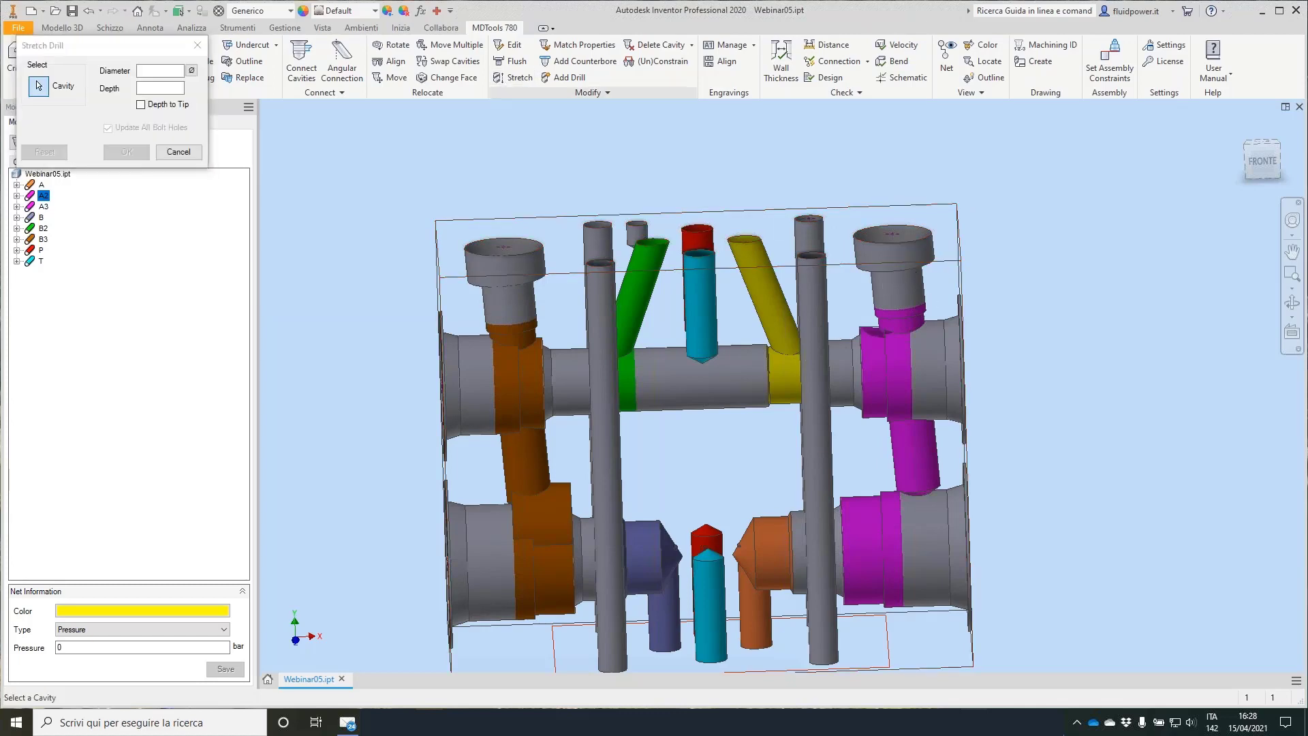
click(179, 151)
click(512, 78)
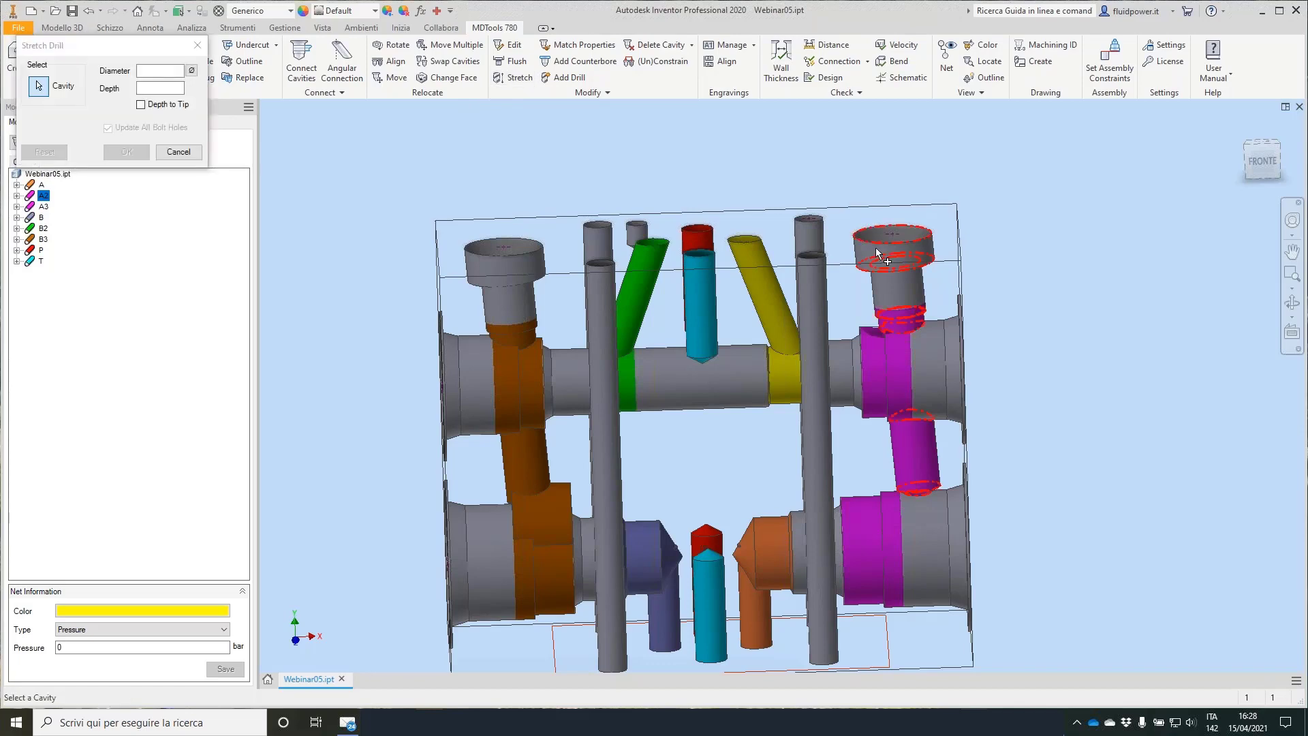
click(879, 252)
click(48, 177)
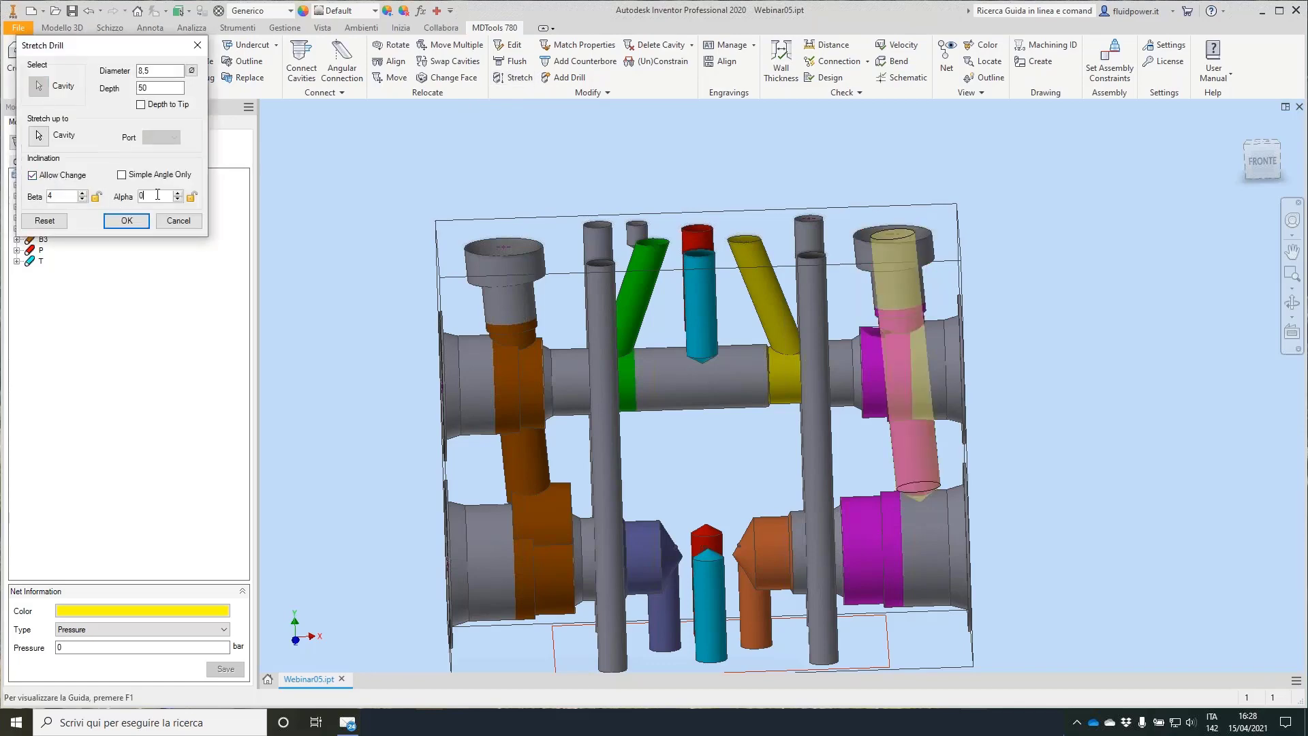
shift+middle_drag(835, 177, 860, 301)
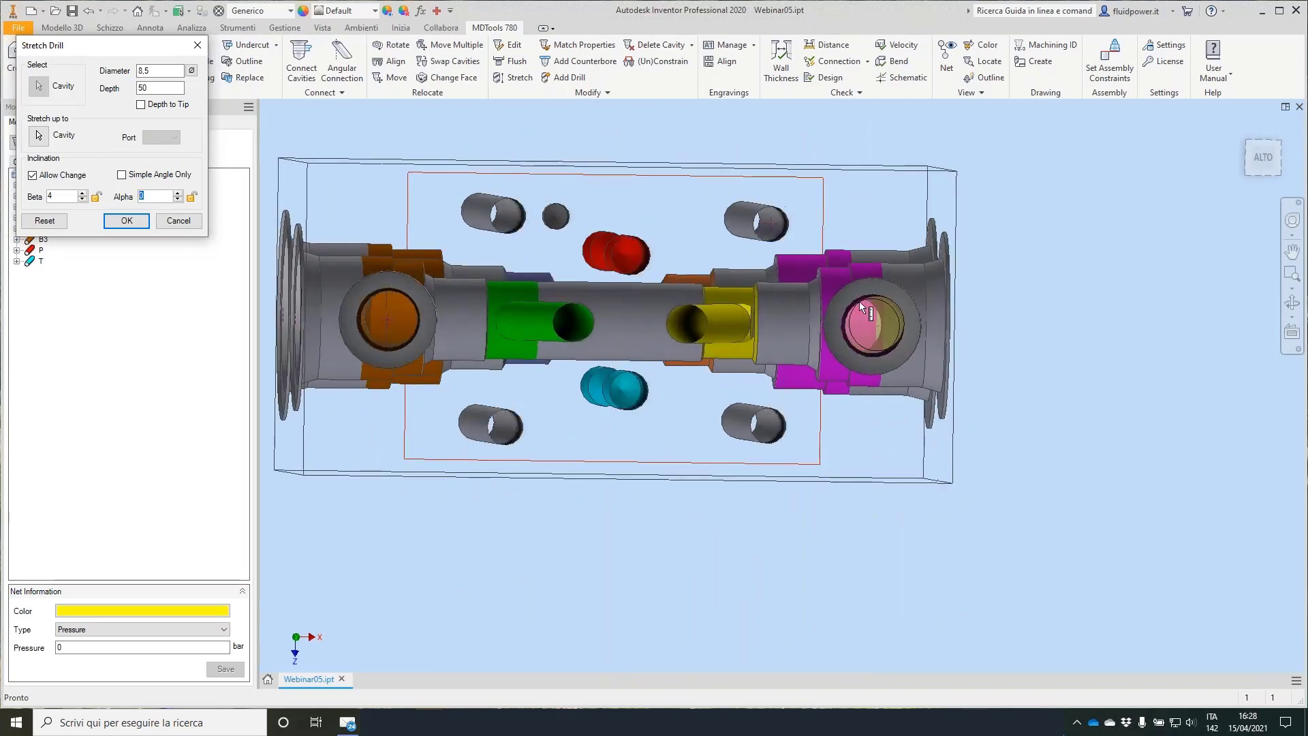
key(Tab)
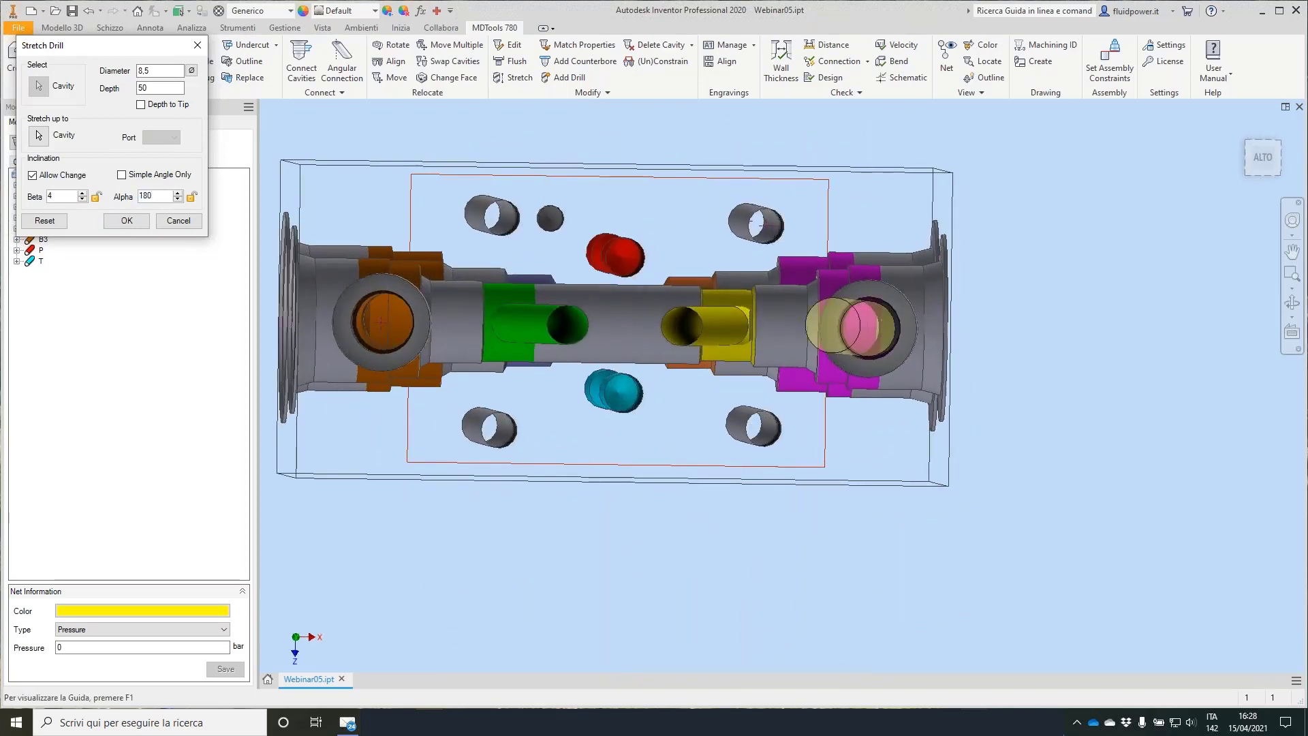
click(127, 221)
shift+middle_drag(763, 341, 871, 176)
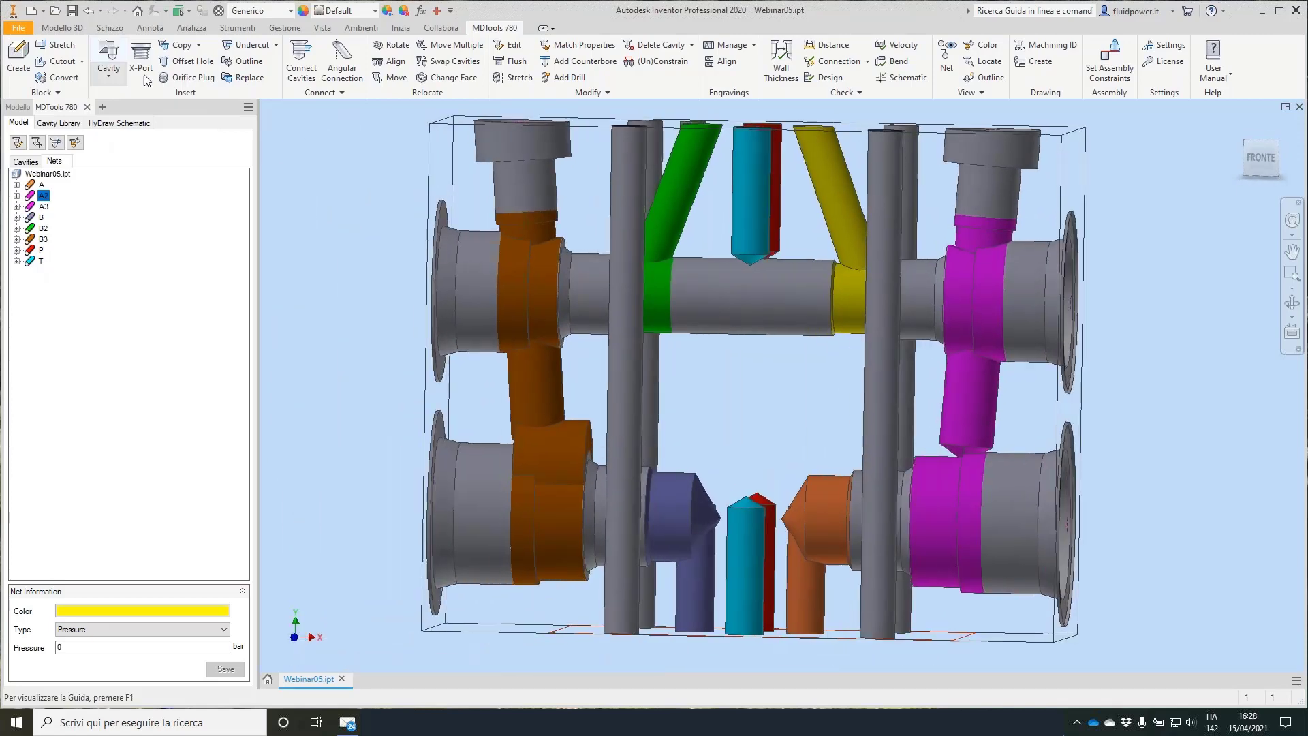
Insert an undercut on port 2 of the lower magenta valve cavity 3.1, with diameter 20, orientation 90 degrees and a machining remark.
click(251, 50)
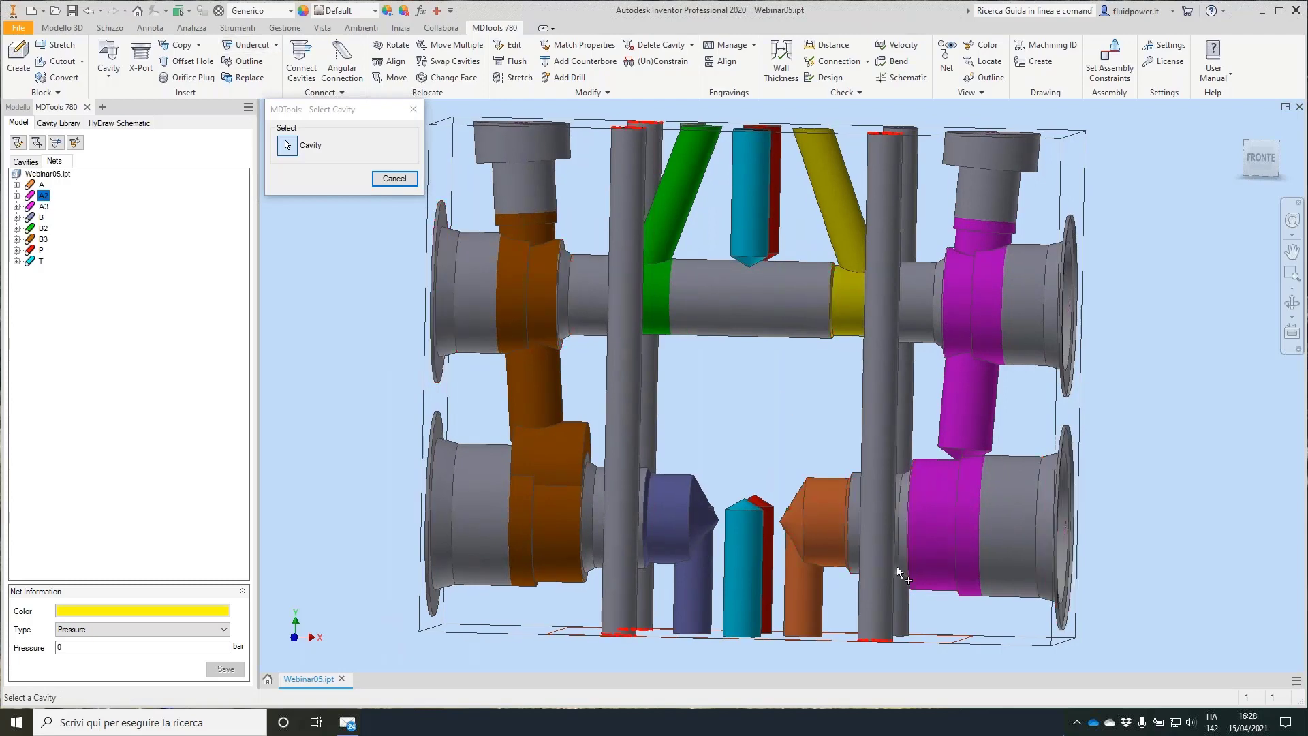
click(849, 349)
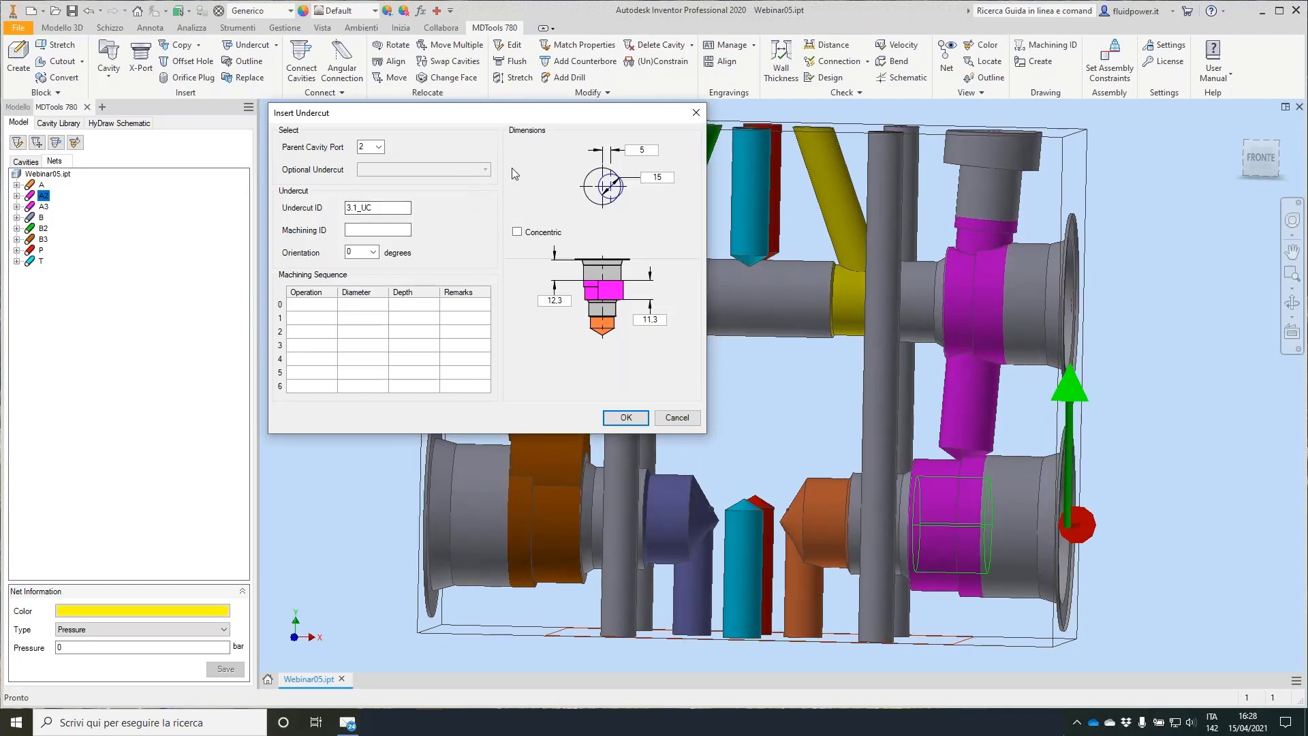
key(Tab)
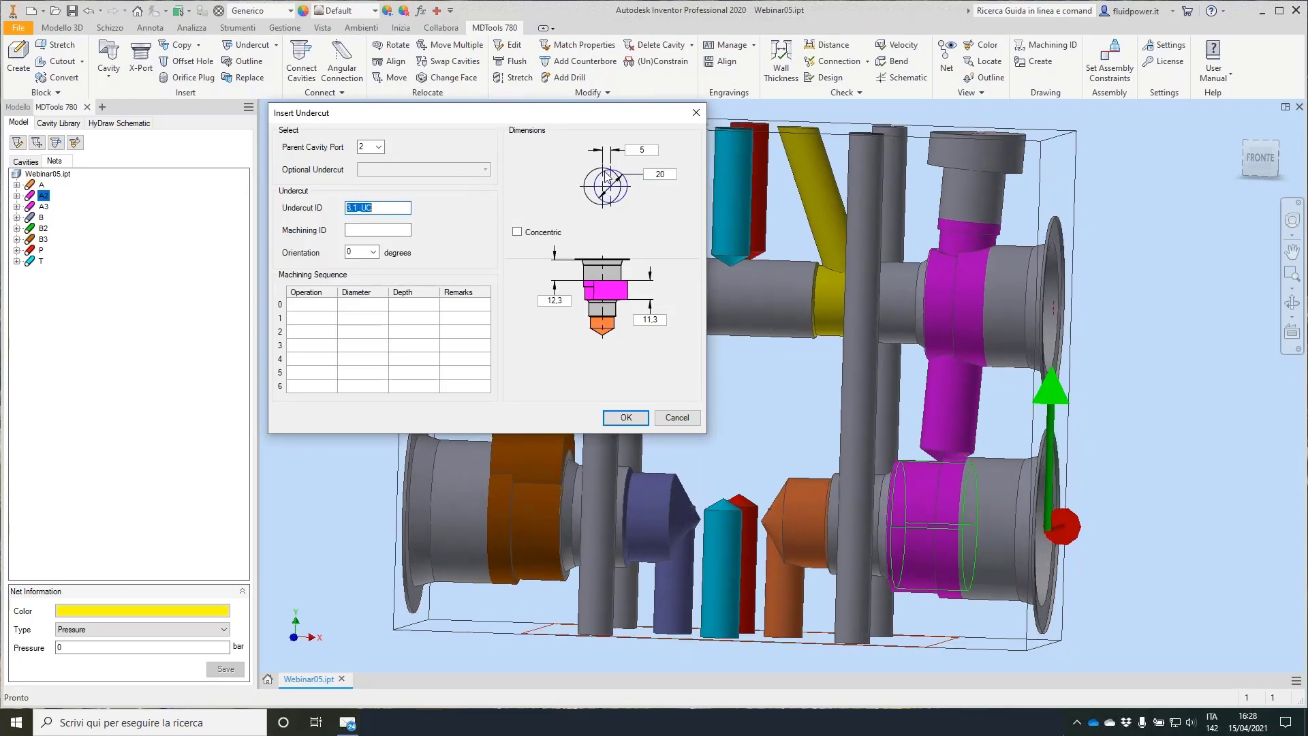
click(374, 252)
click(359, 273)
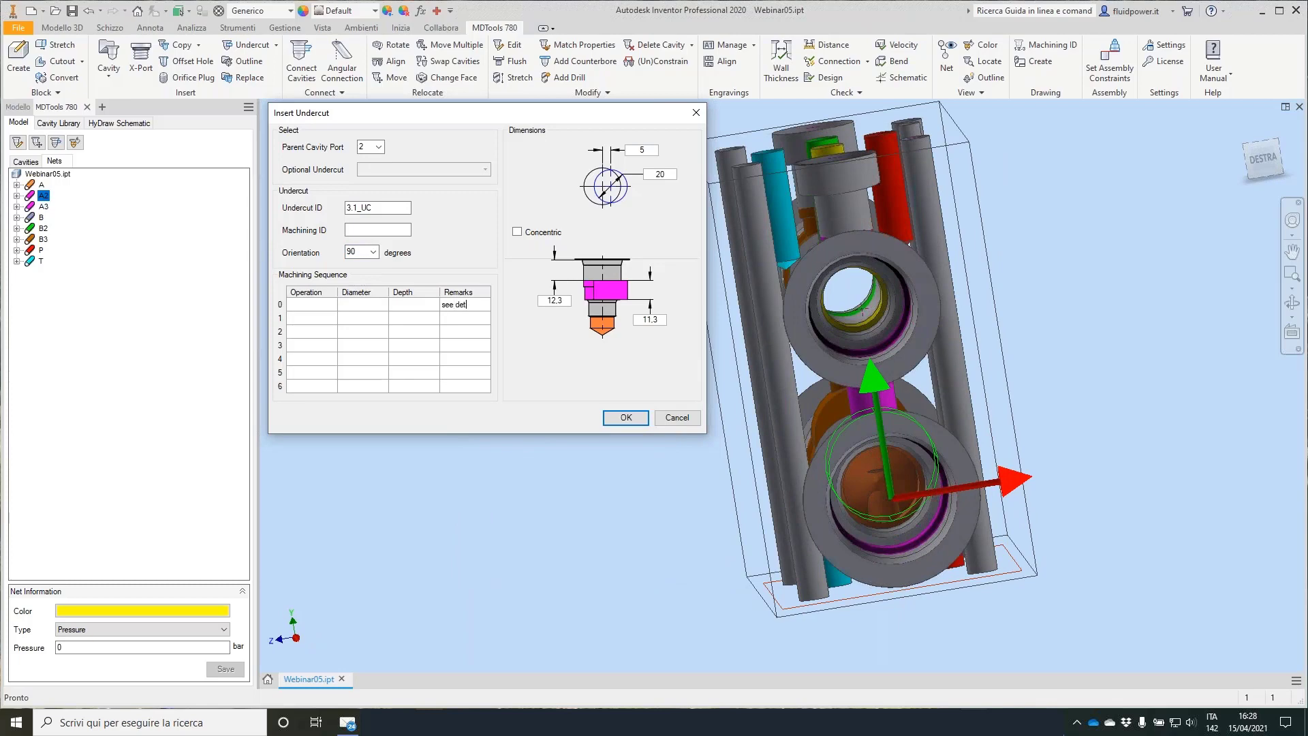
click(625, 417)
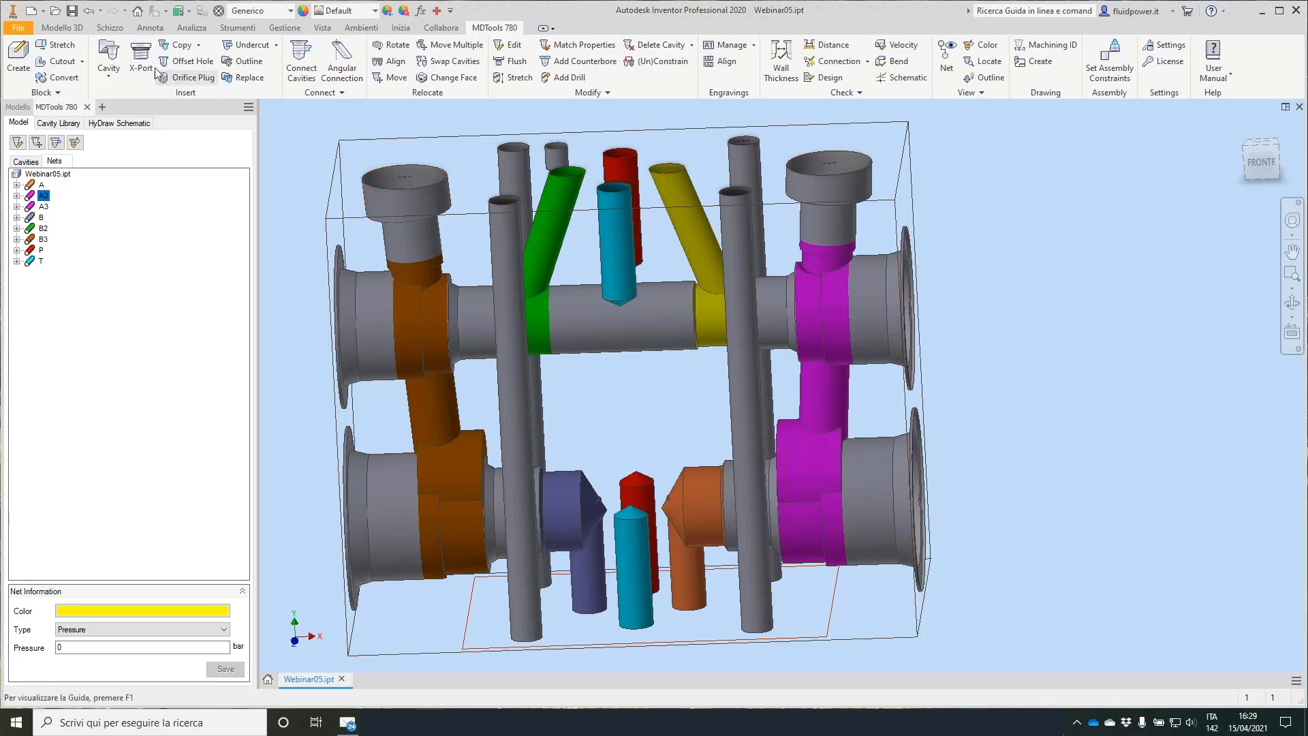
Open the part's parameter list and look through the model parameters.
click(293, 31)
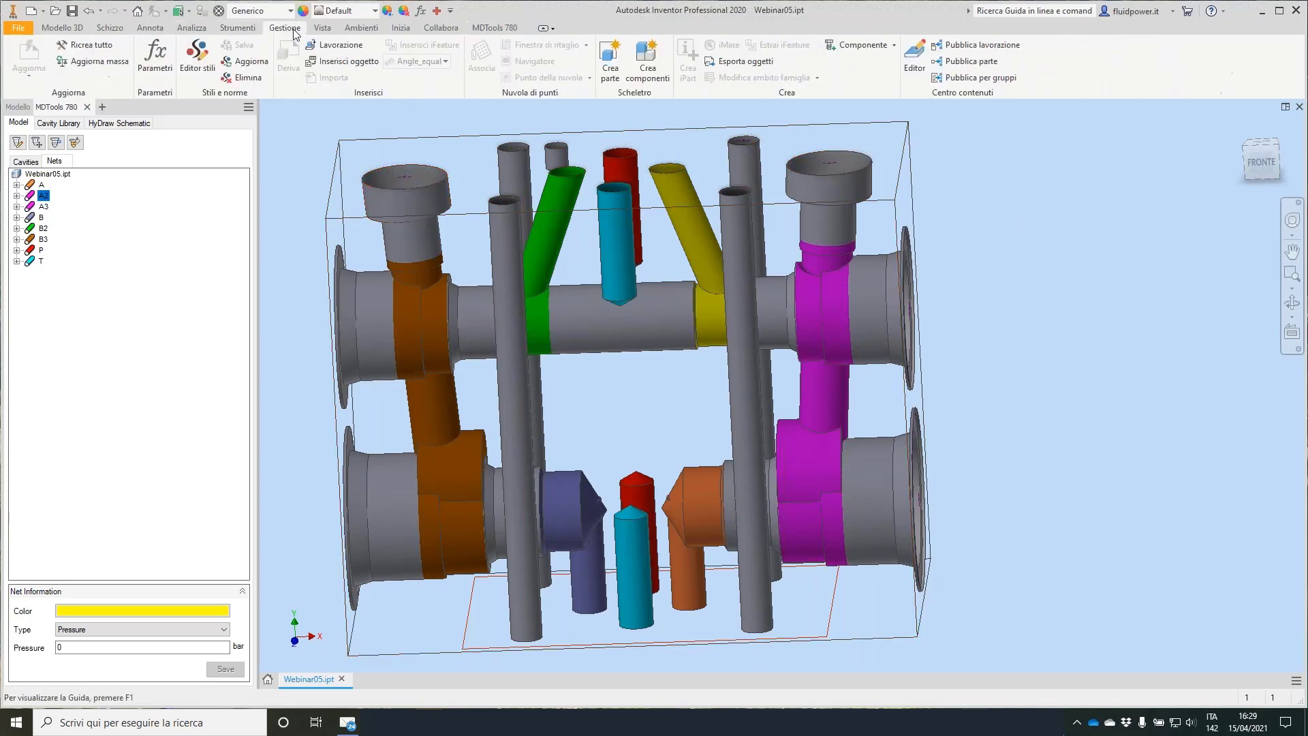
click(154, 62)
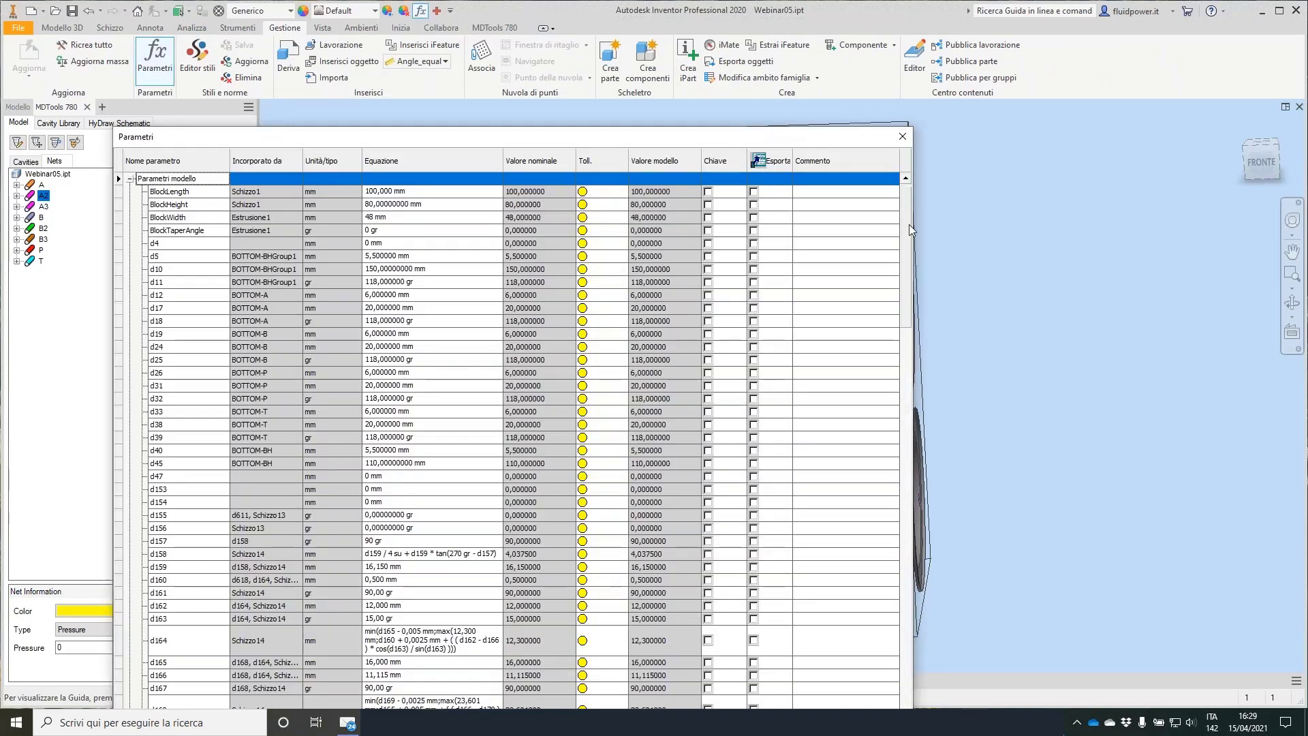
drag(909, 223, 916, 627)
drag(679, 129, 710, 92)
click(951, 80)
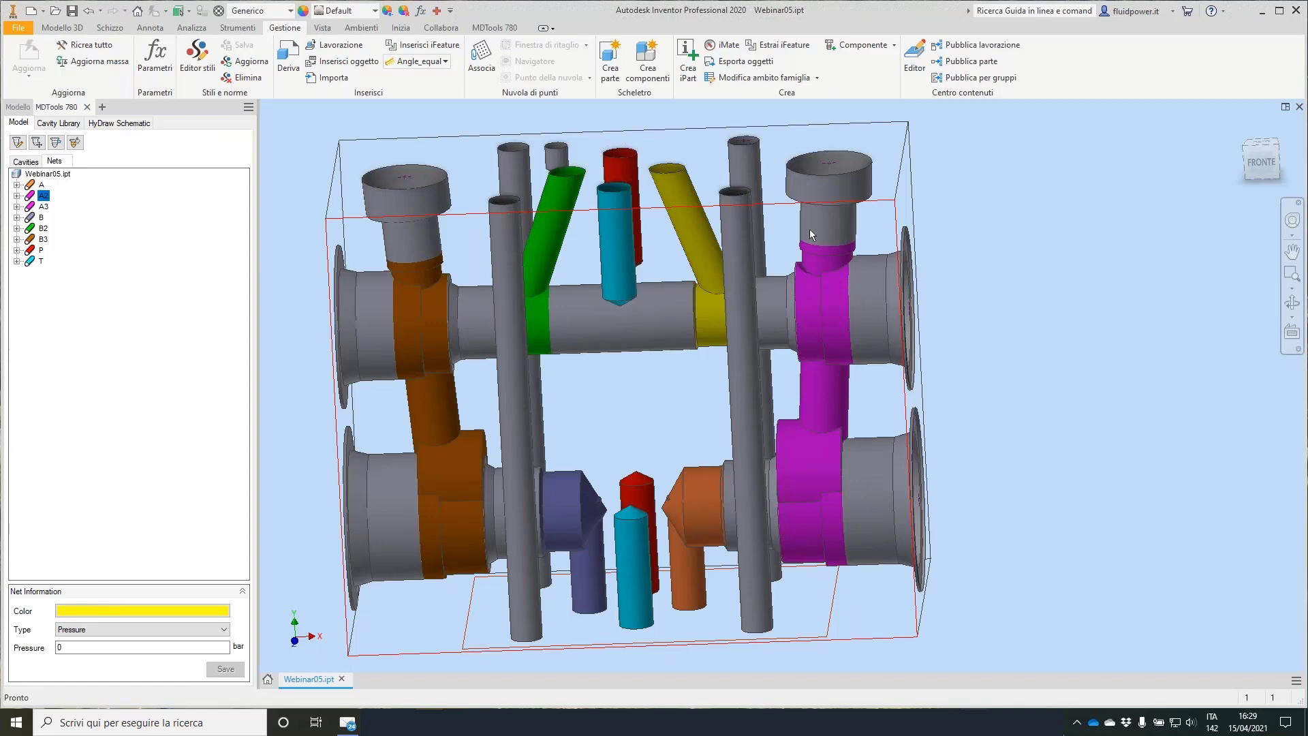
mouse_move(810, 229)
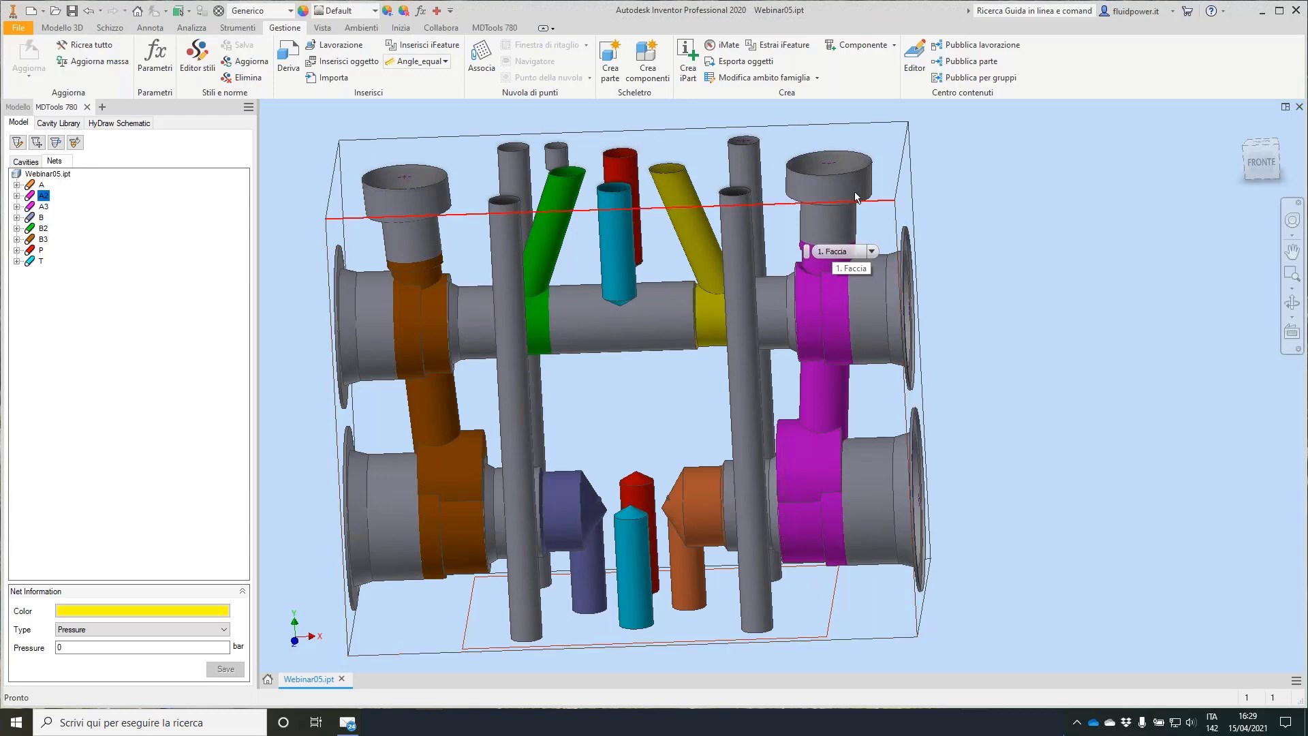
scroll(945, 149, down, 2)
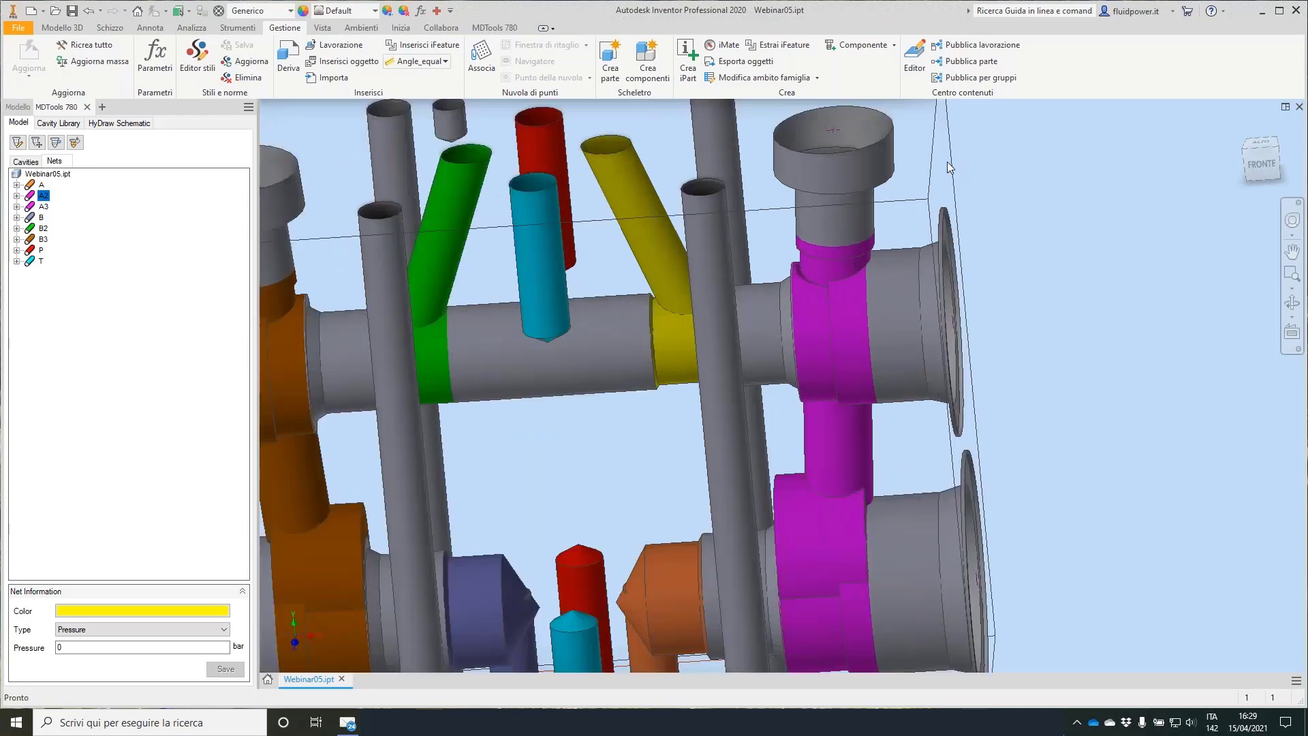
shift+middle_drag(947, 162, 933, 211)
click(838, 189)
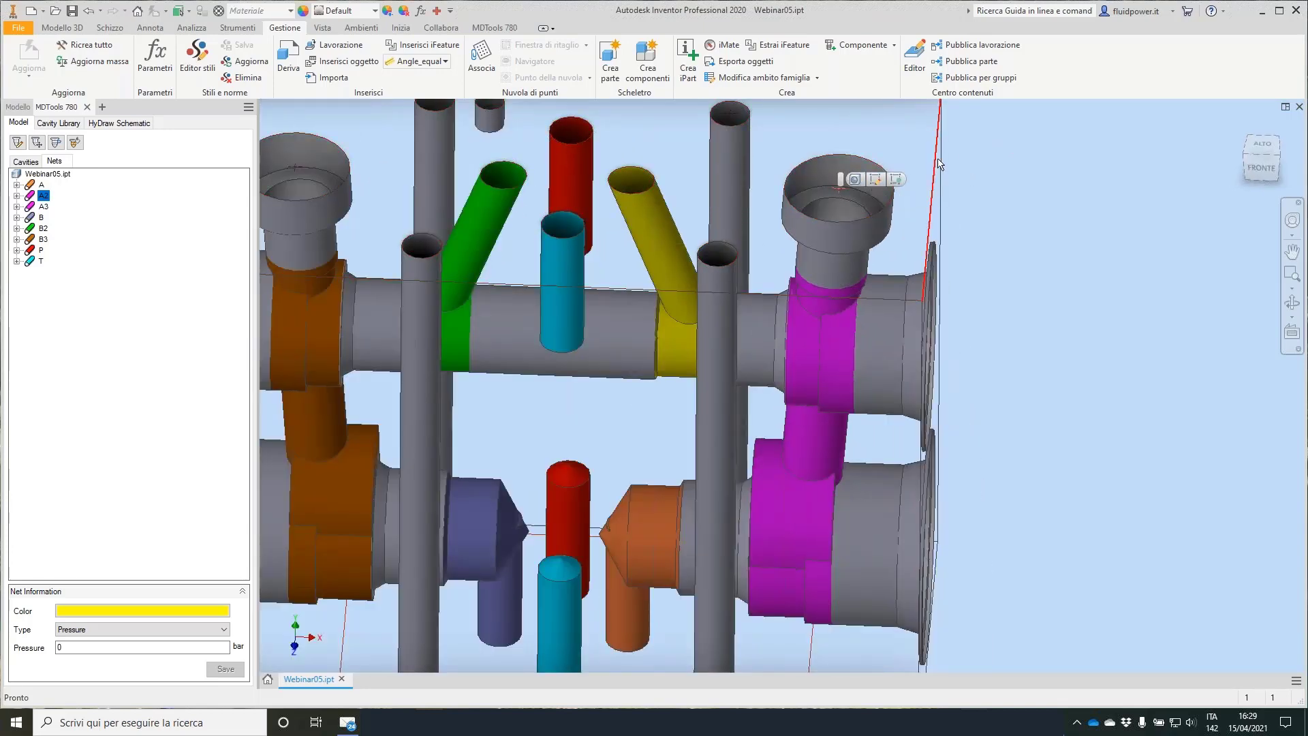
mouse_move(938, 163)
click(1035, 125)
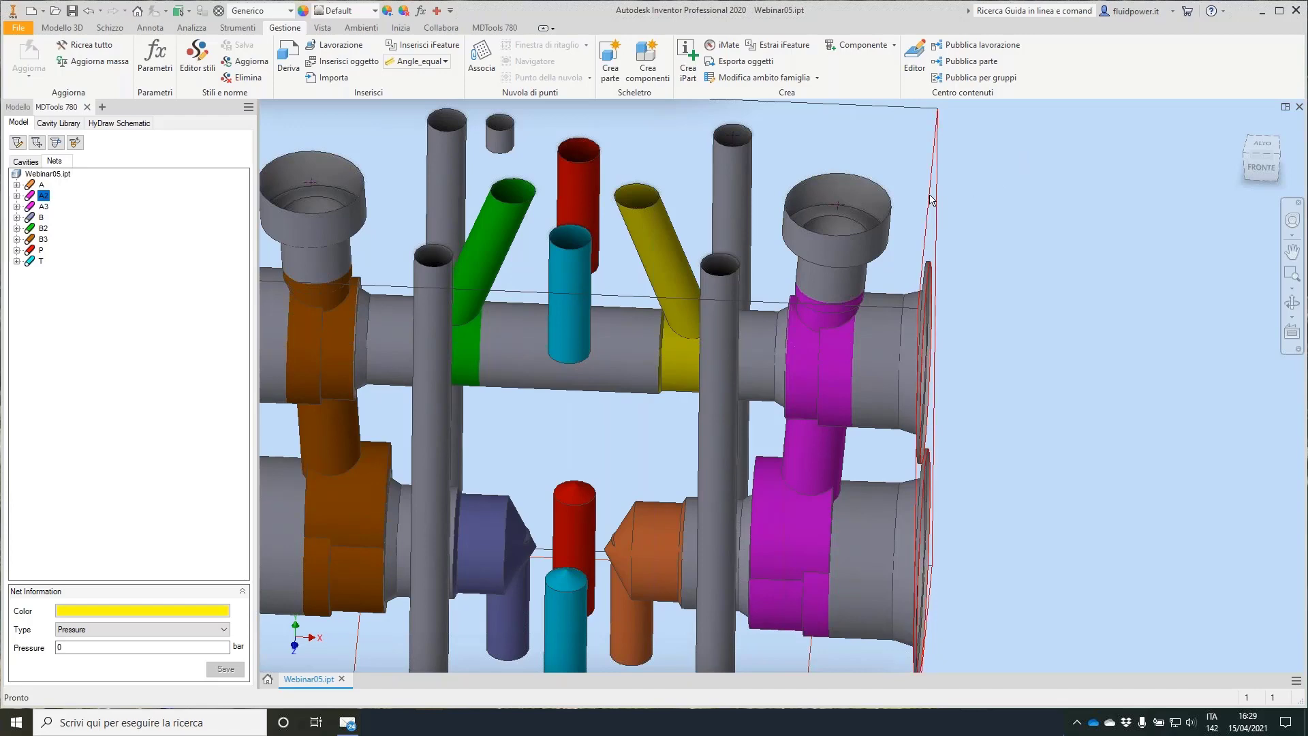
click(870, 206)
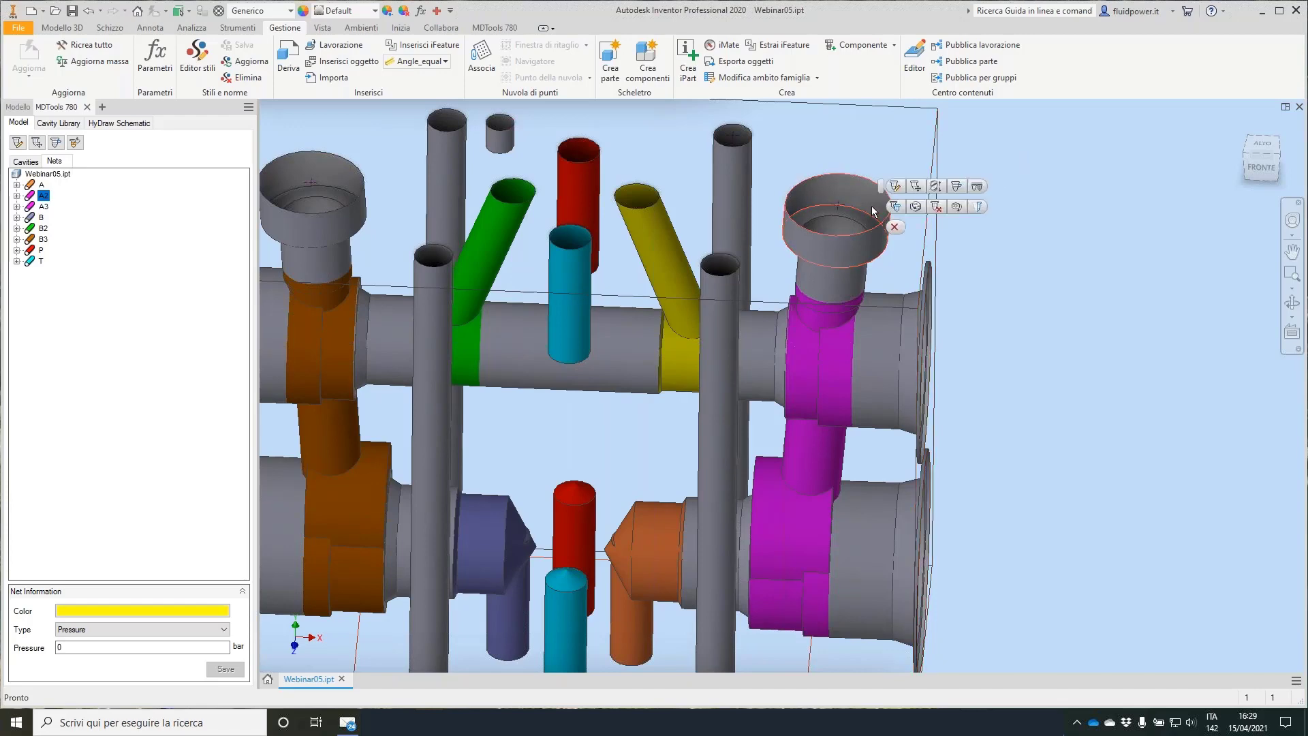
click(919, 202)
drag(889, 216, 850, 217)
click(170, 369)
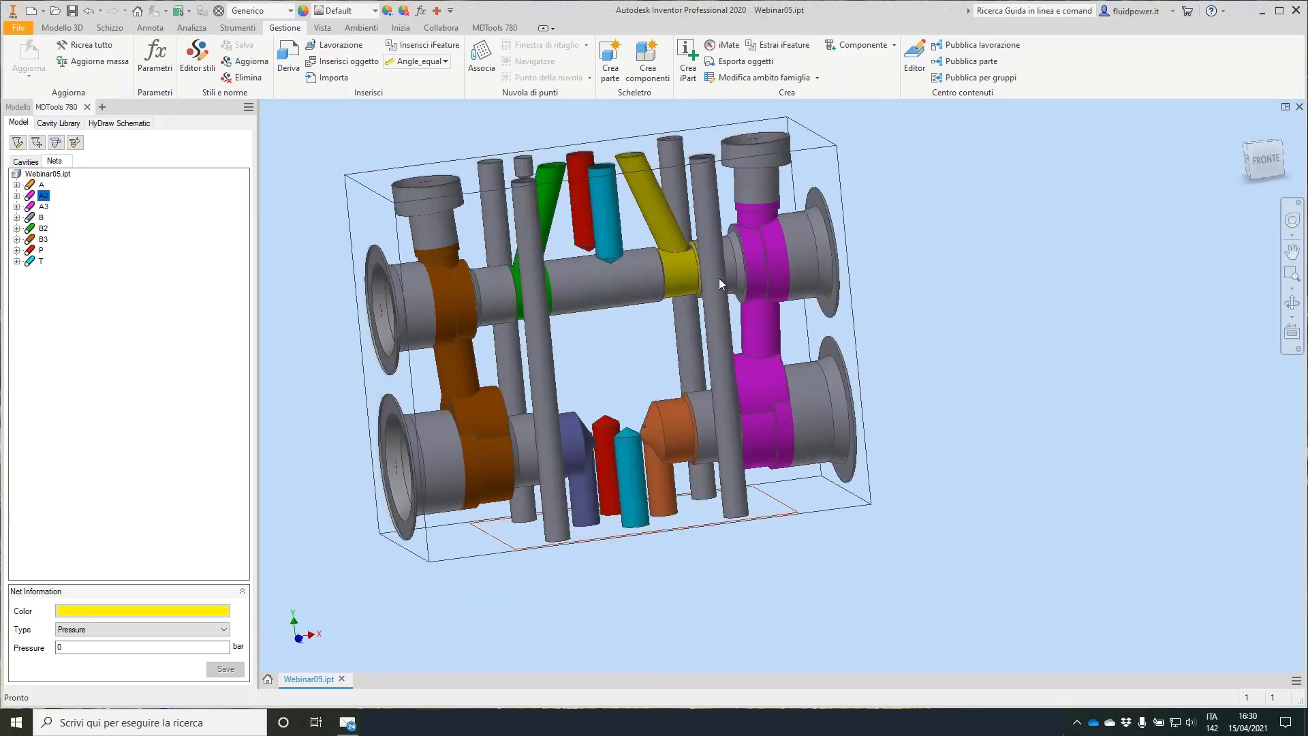
Stretch the cyan T drill on the block's top face to a depth of about 42 mm.
click(494, 27)
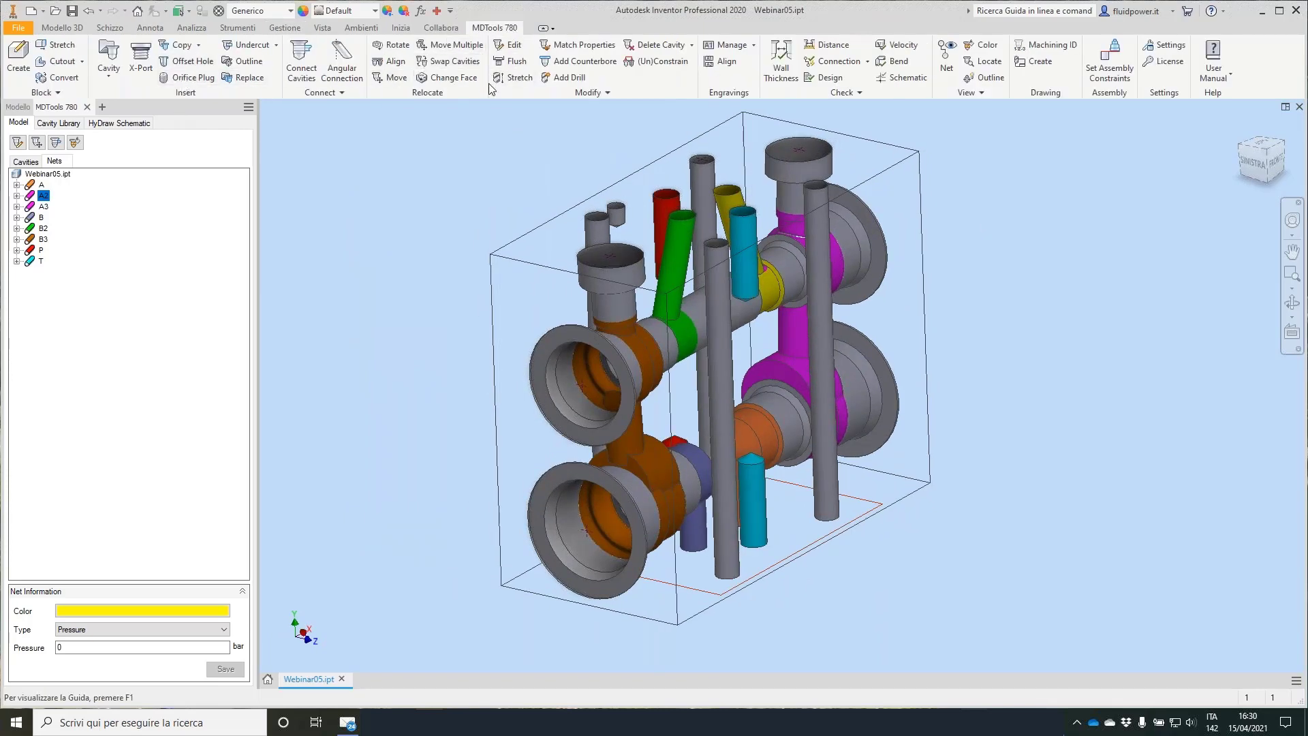
click(518, 78)
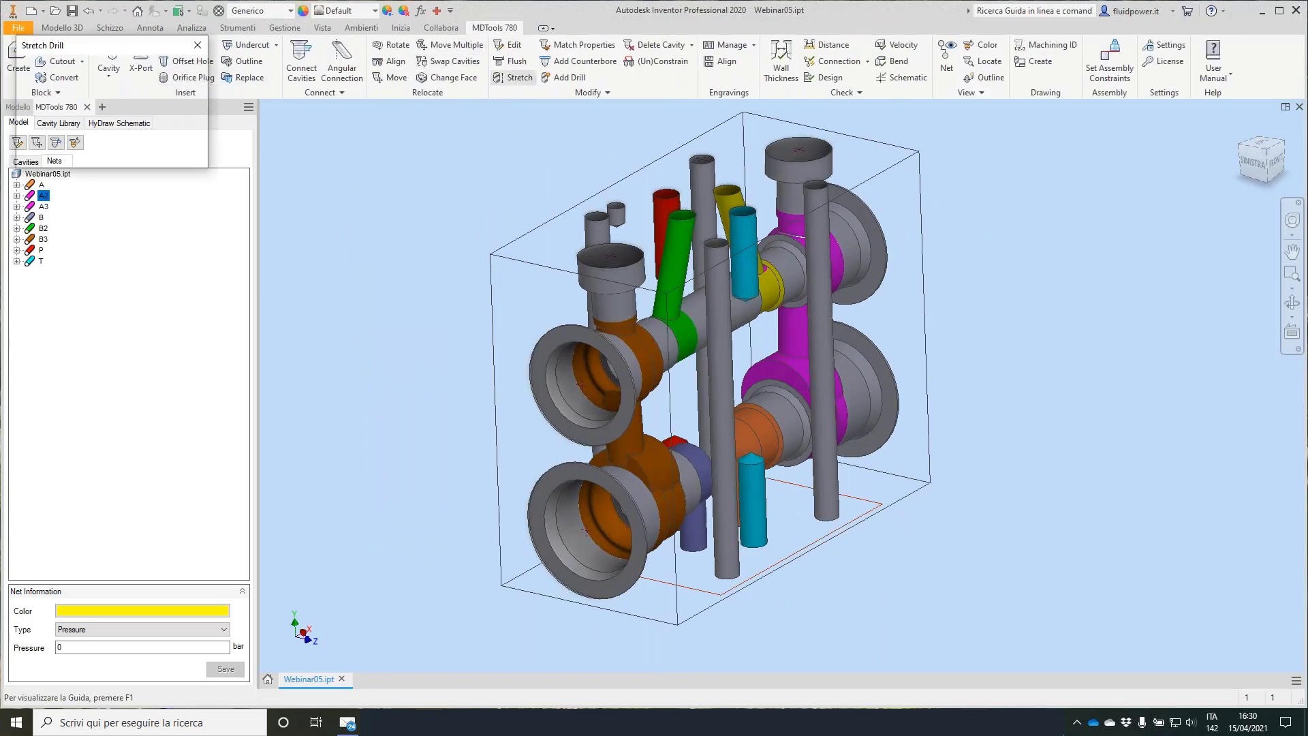
click(745, 237)
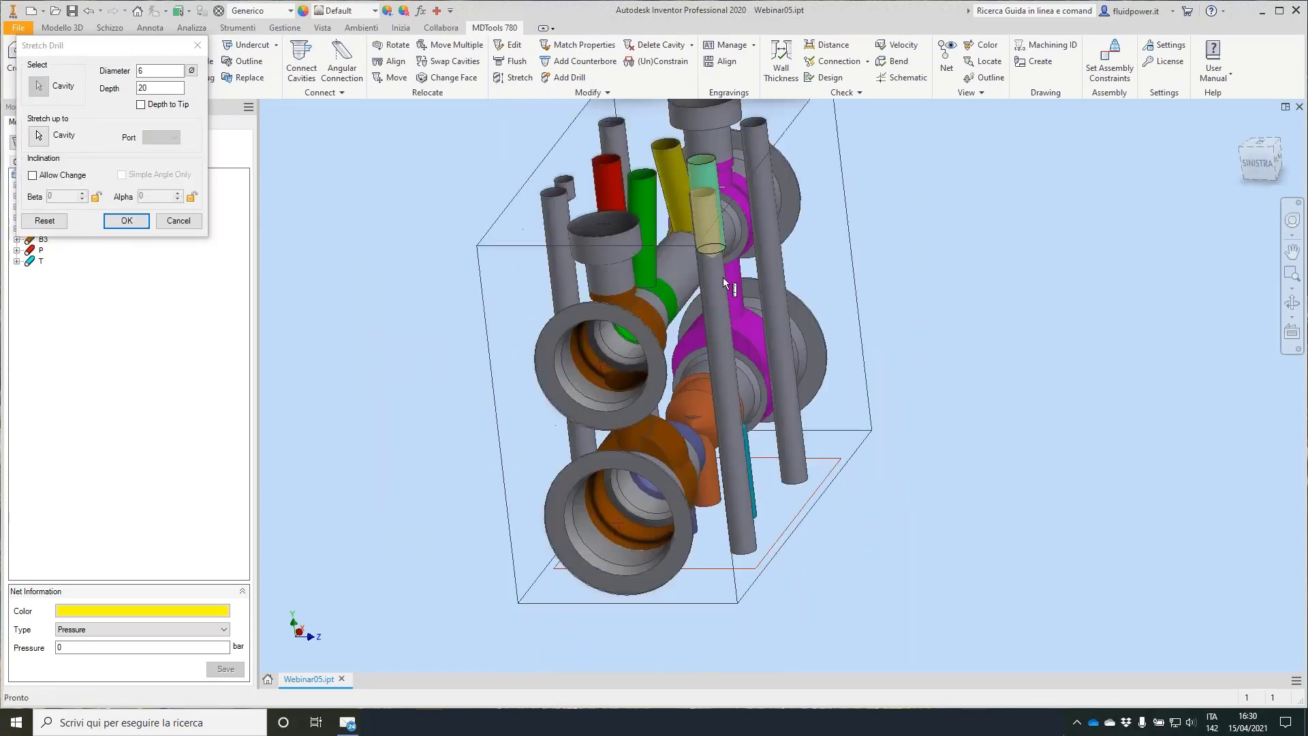
drag(724, 244, 750, 349)
shift+middle_drag(749, 348, 688, 340)
click(112, 223)
Stretch the cyan T drill on the block's bottom face upward to a depth of about 41 mm.
click(514, 77)
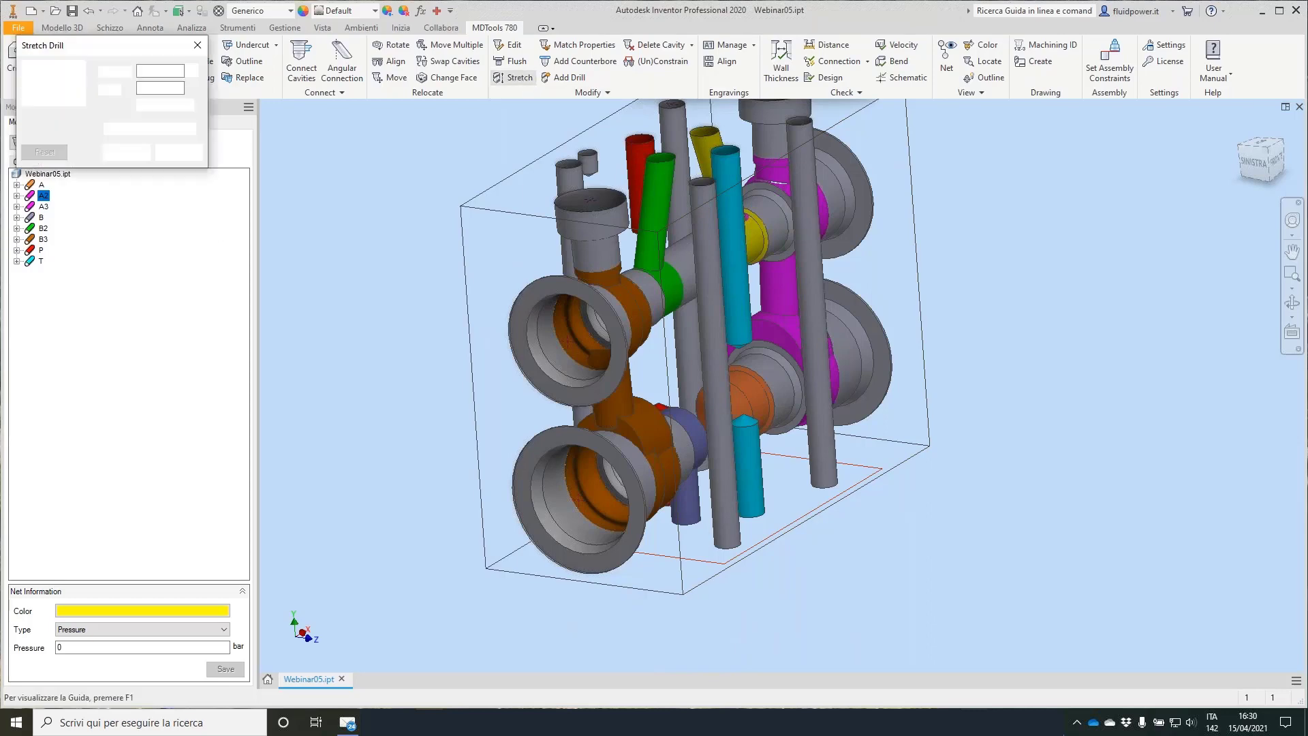
drag(746, 428, 737, 327)
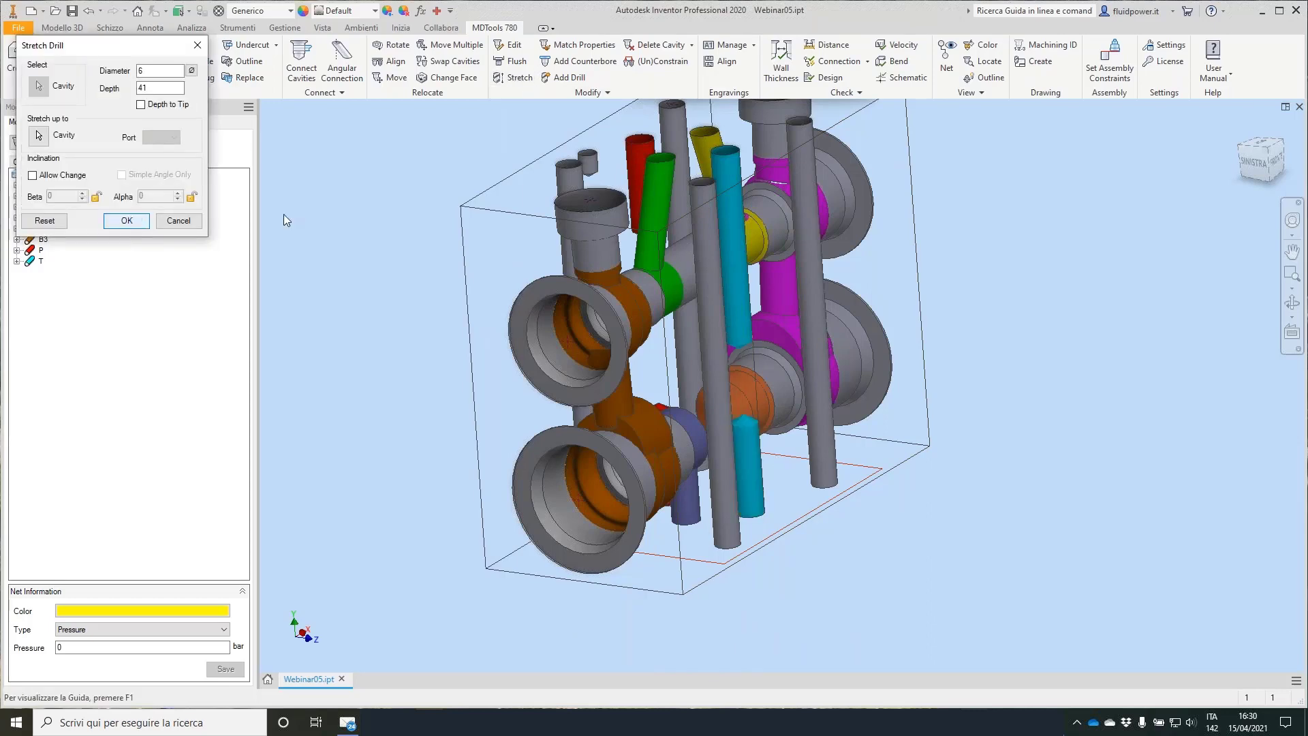
click(127, 221)
Check the wall thickness around cavity 2.2 with a 5 mm minimum and examine its clearance to the top T drill.
shift+middle_drag(1071, 226, 770, 312)
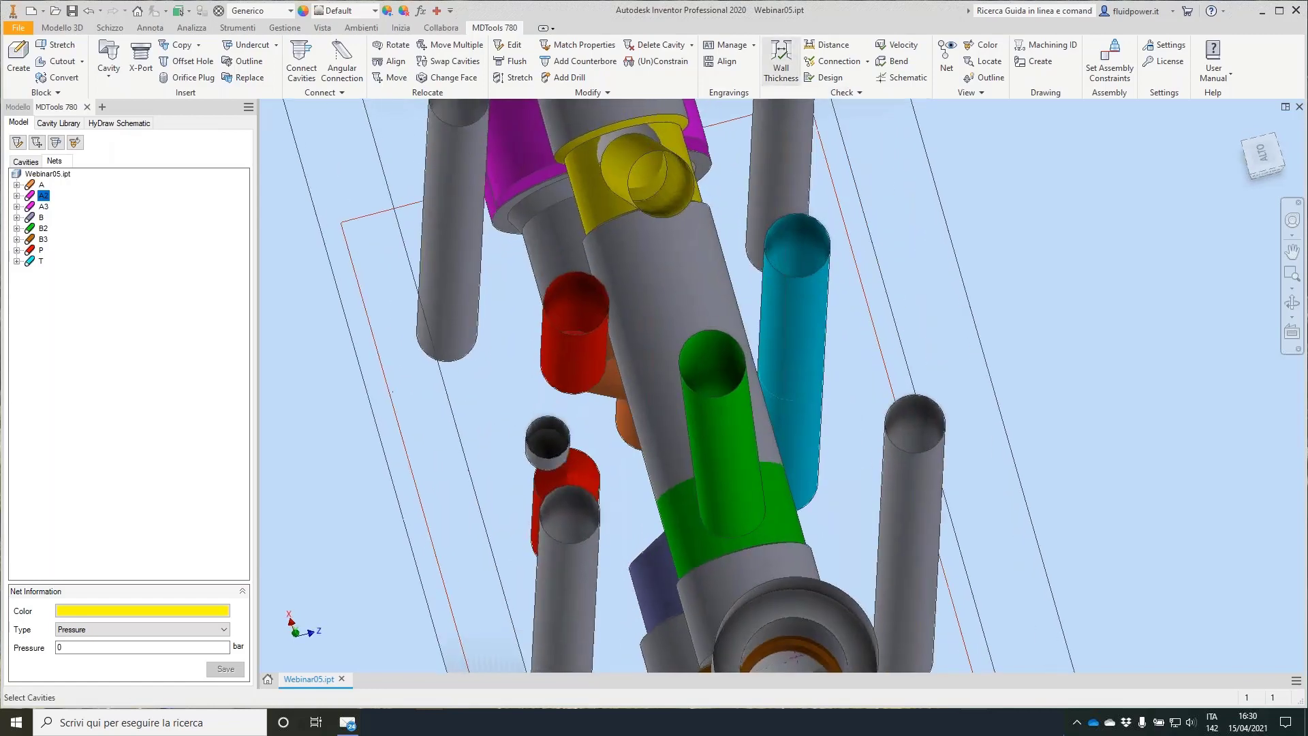
click(781, 60)
click(691, 259)
click(364, 312)
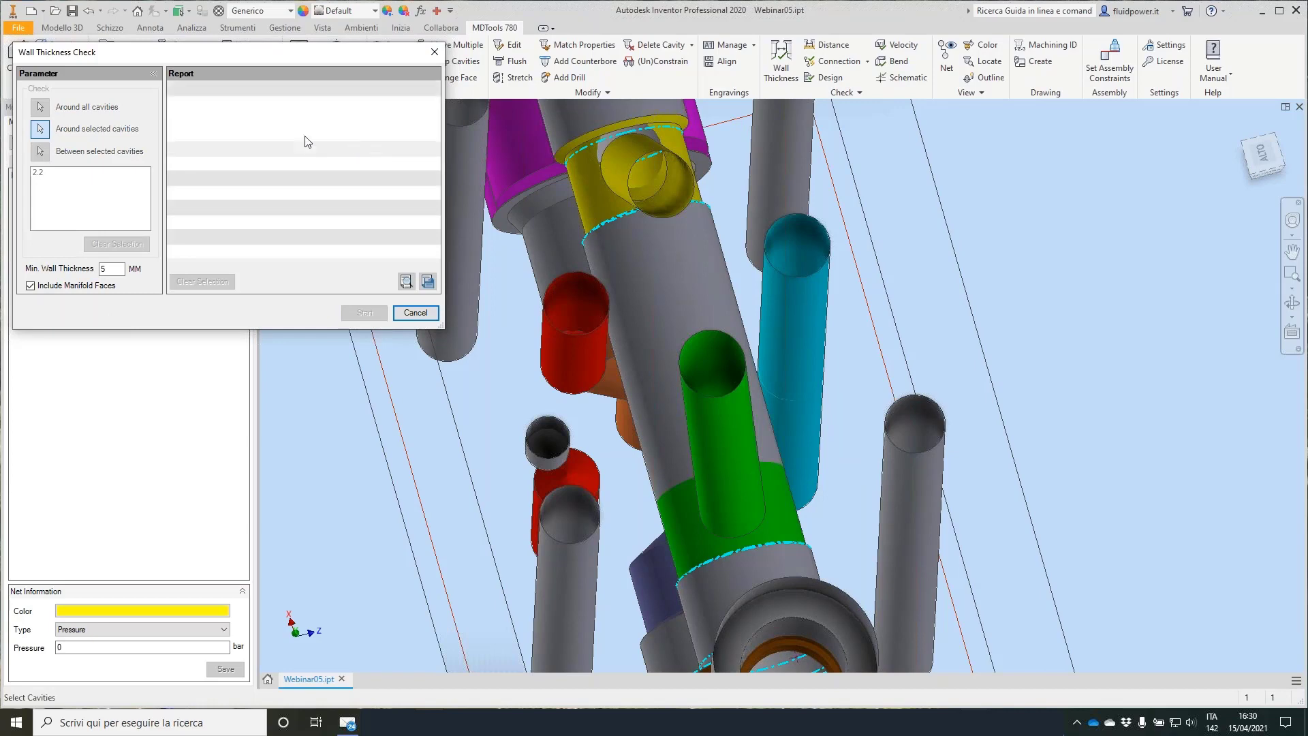
double_click(311, 135)
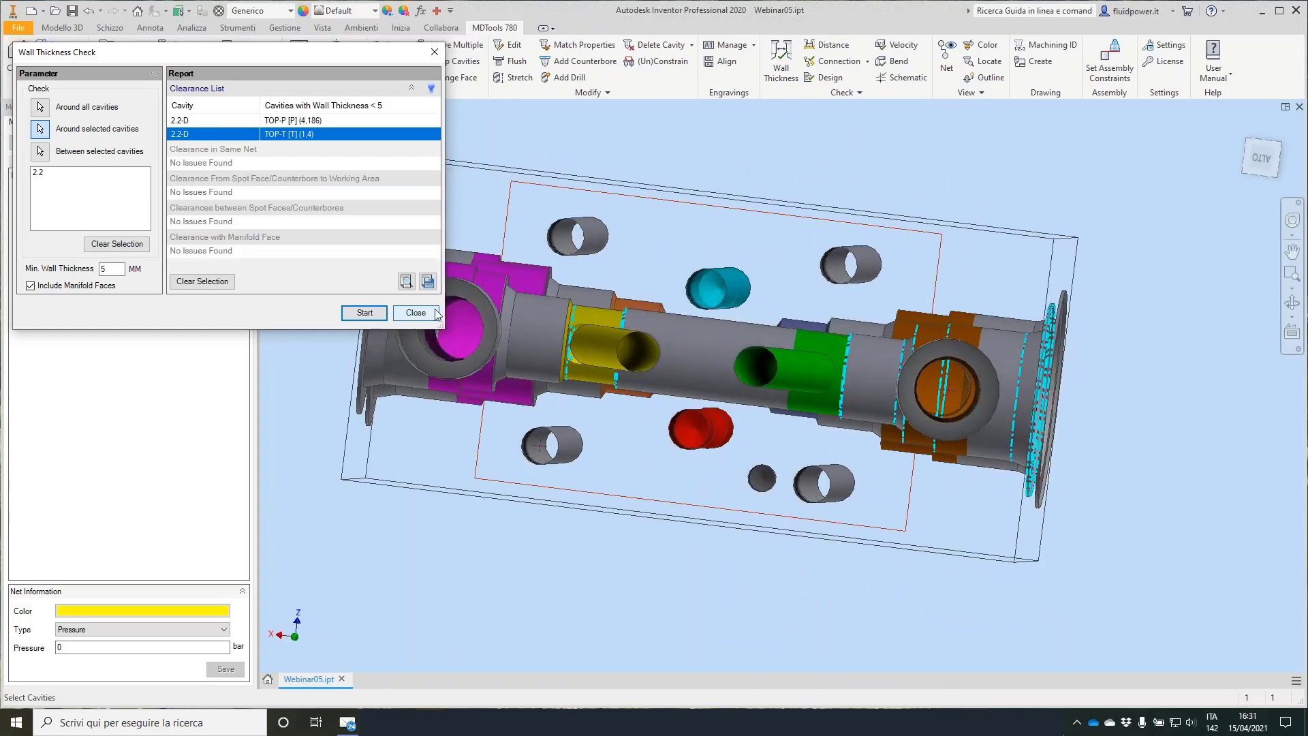
shift+middle_drag(720, 284, 739, 325)
click(416, 312)
click(418, 311)
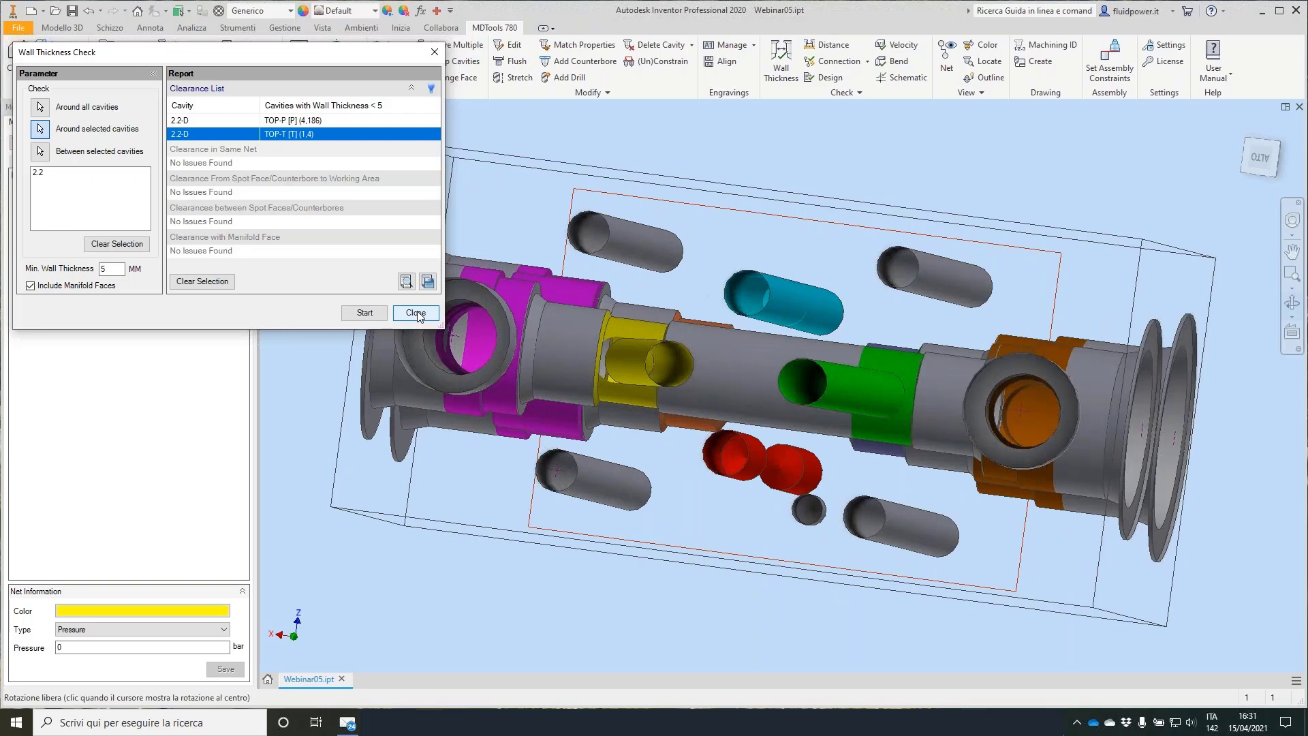
Allow inclination changes on the bottom-face T drill and set its Beta angle to 4 and Alpha angle to 270.
shift+middle_drag(579, 341, 798, 238)
click(661, 240)
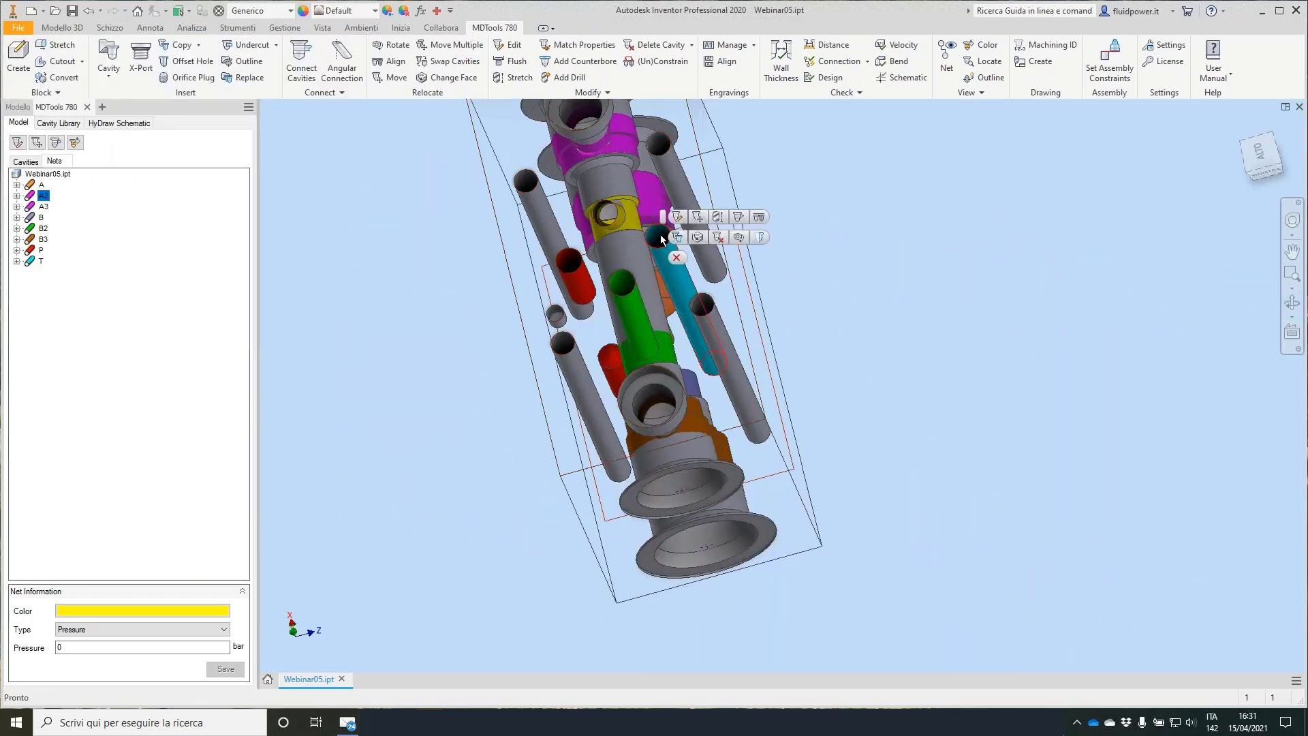
click(718, 217)
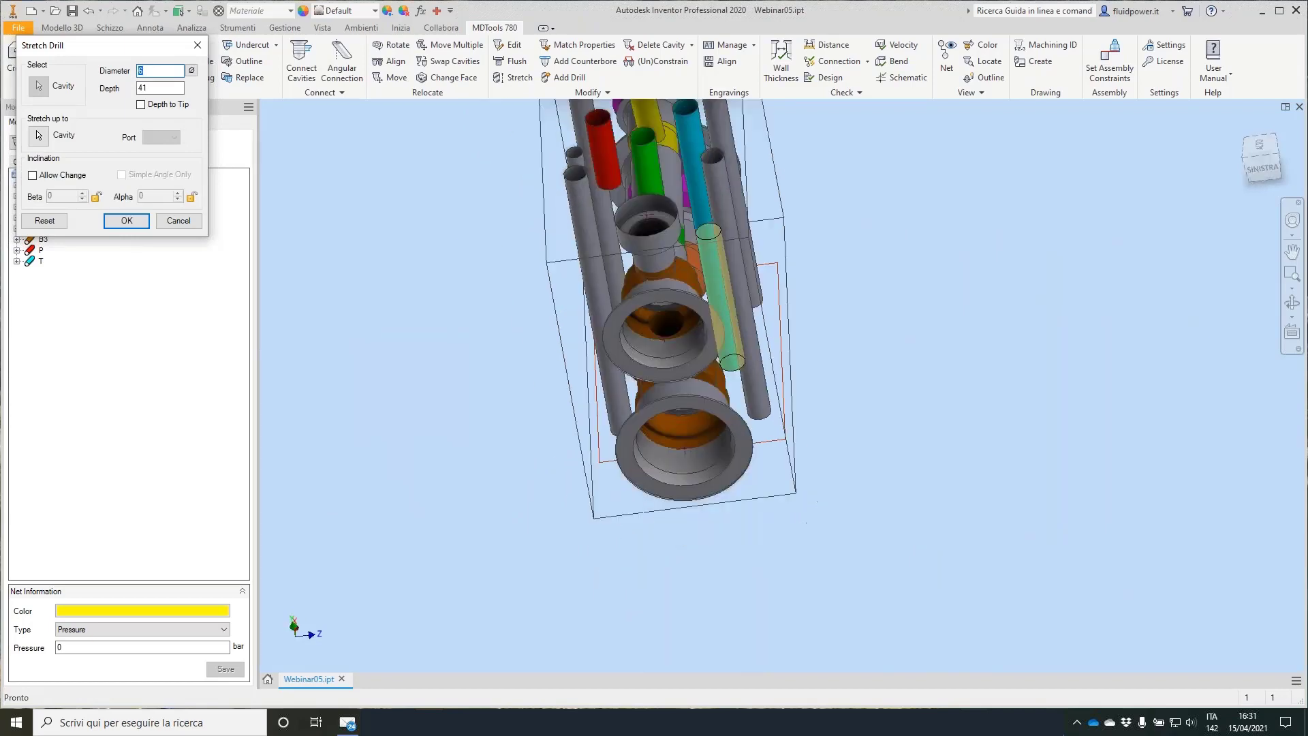
click(32, 175)
double_click(62, 196)
text(4)
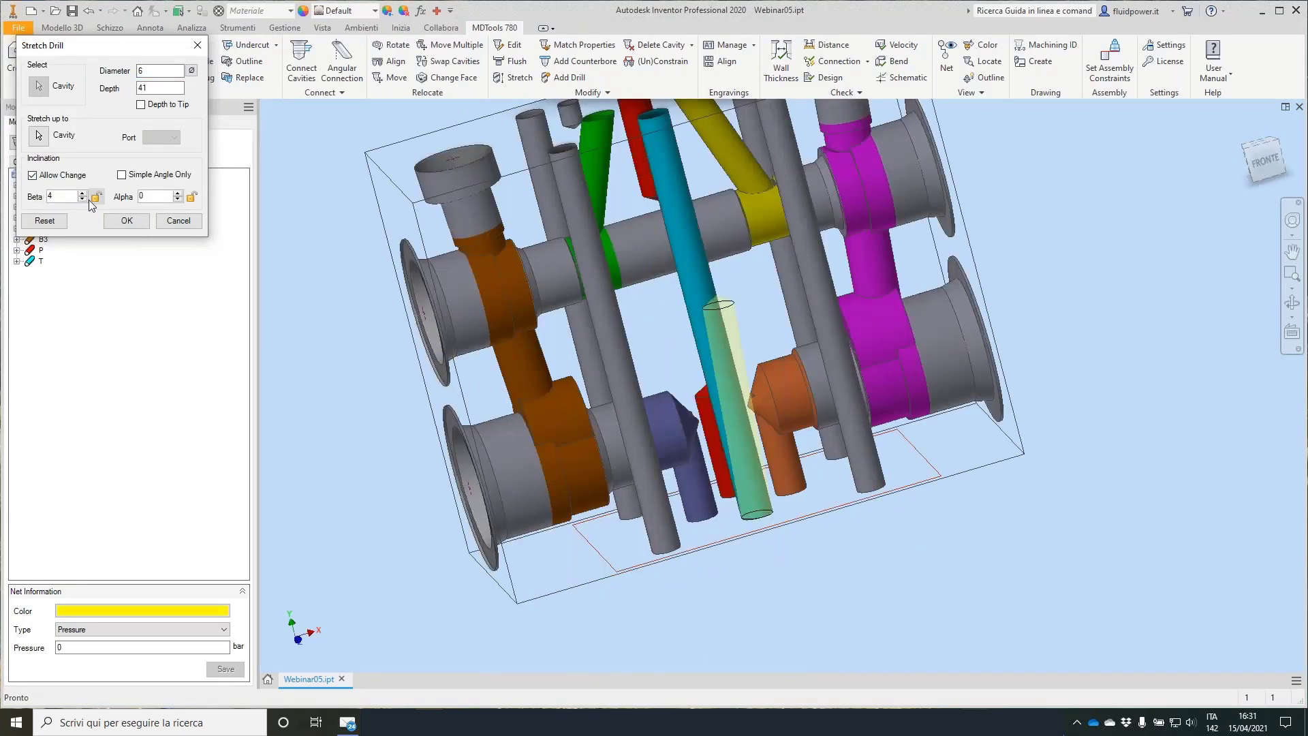
key(Tab)
text(270)
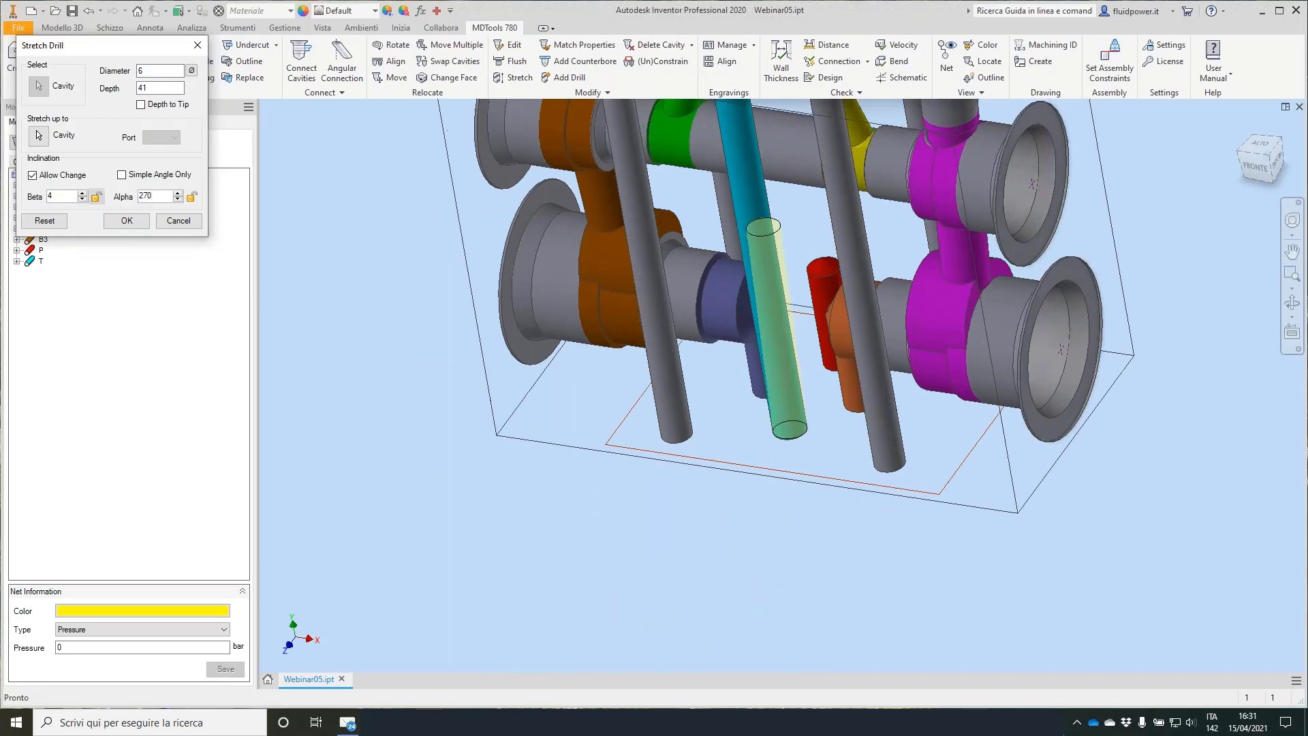
Reverse the bottom-face T drill's inclination with an Alpha angle of 90 and set its depth to 45 mm.
click(73, 160)
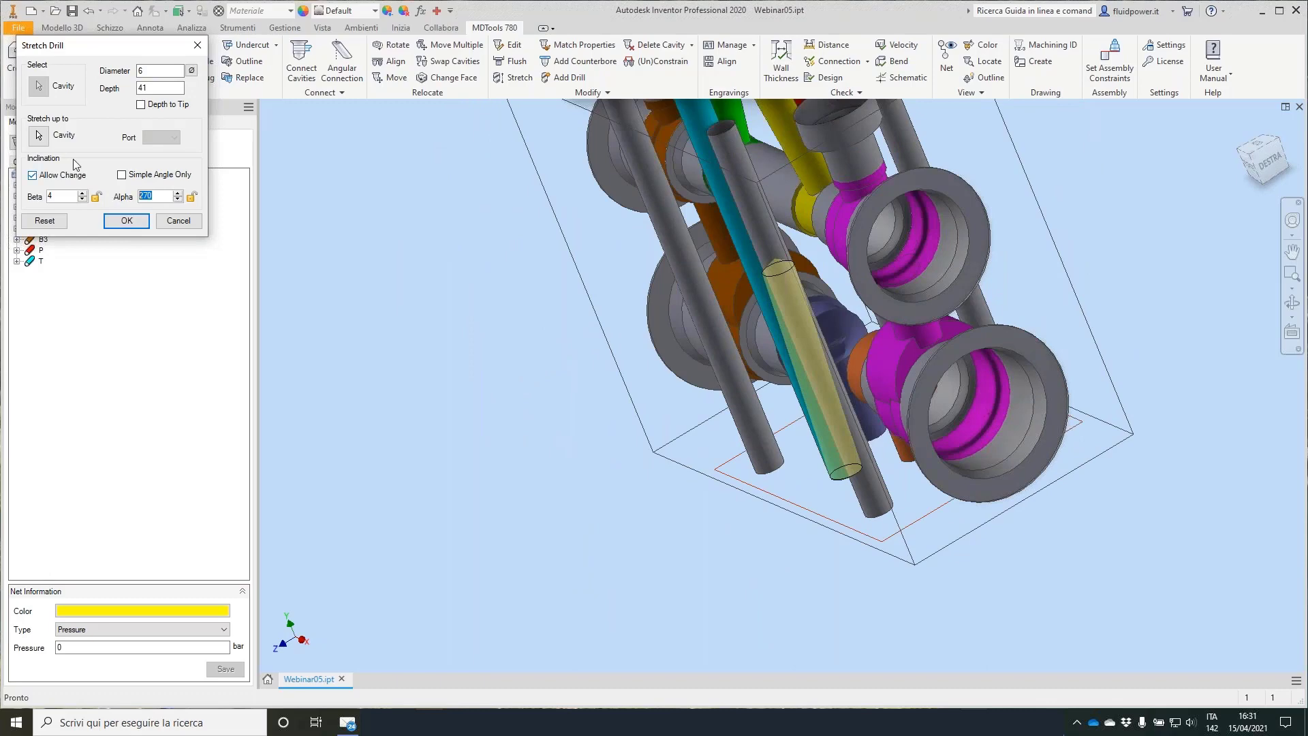
text(90)
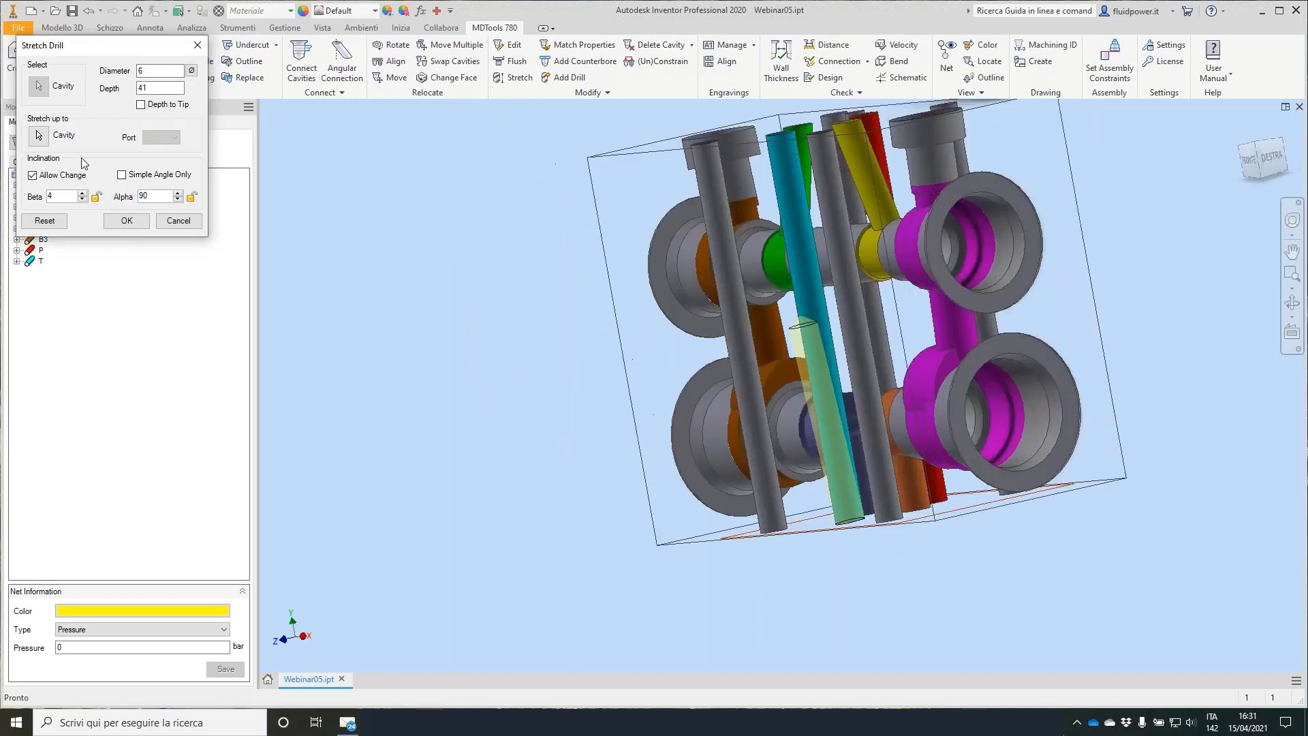
double_click(167, 88)
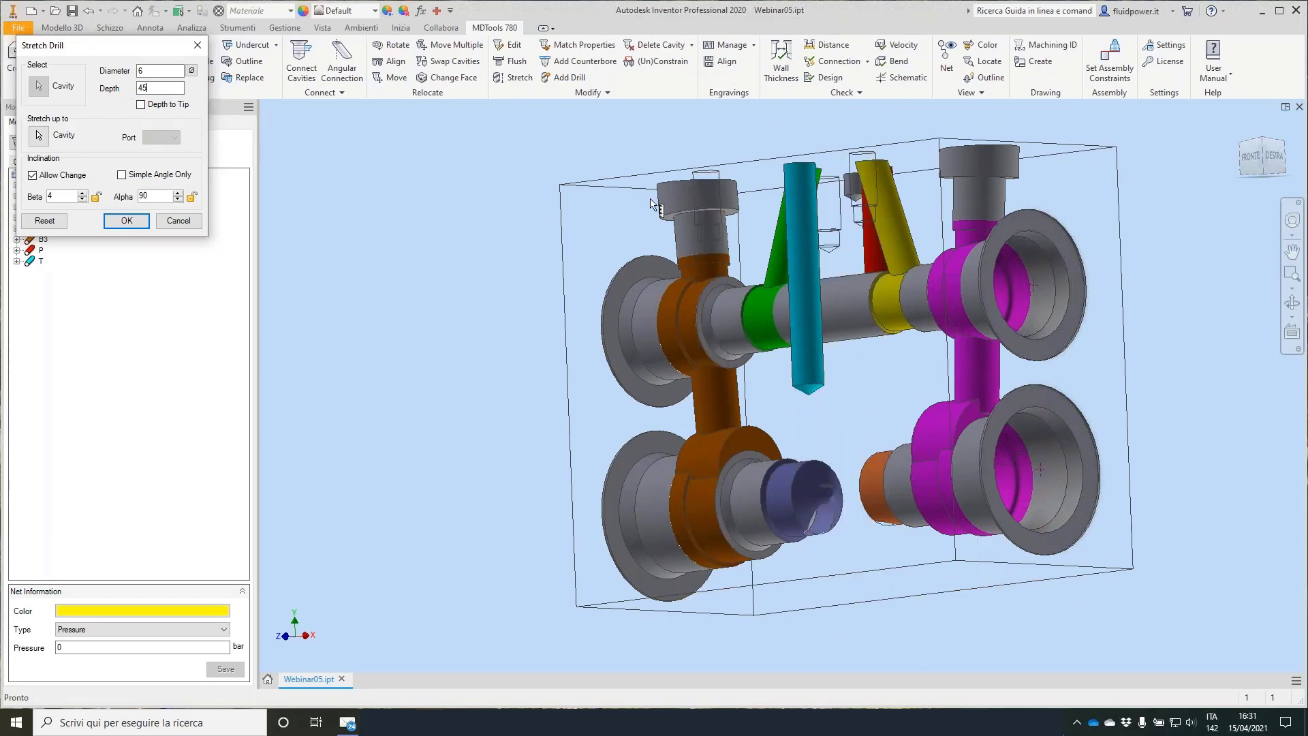
key(Return)
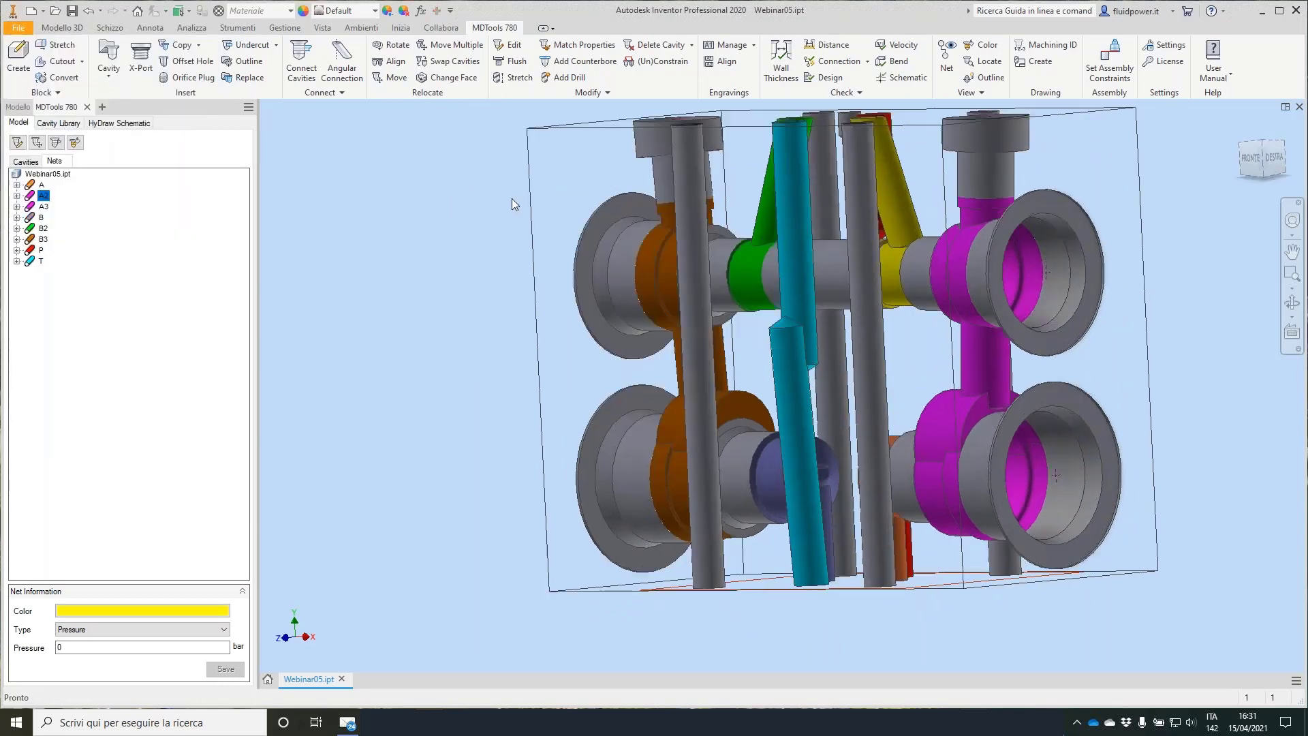
Incline the top-face T drill with a Beta angle of 4 and an Alpha angle of 270.
click(519, 79)
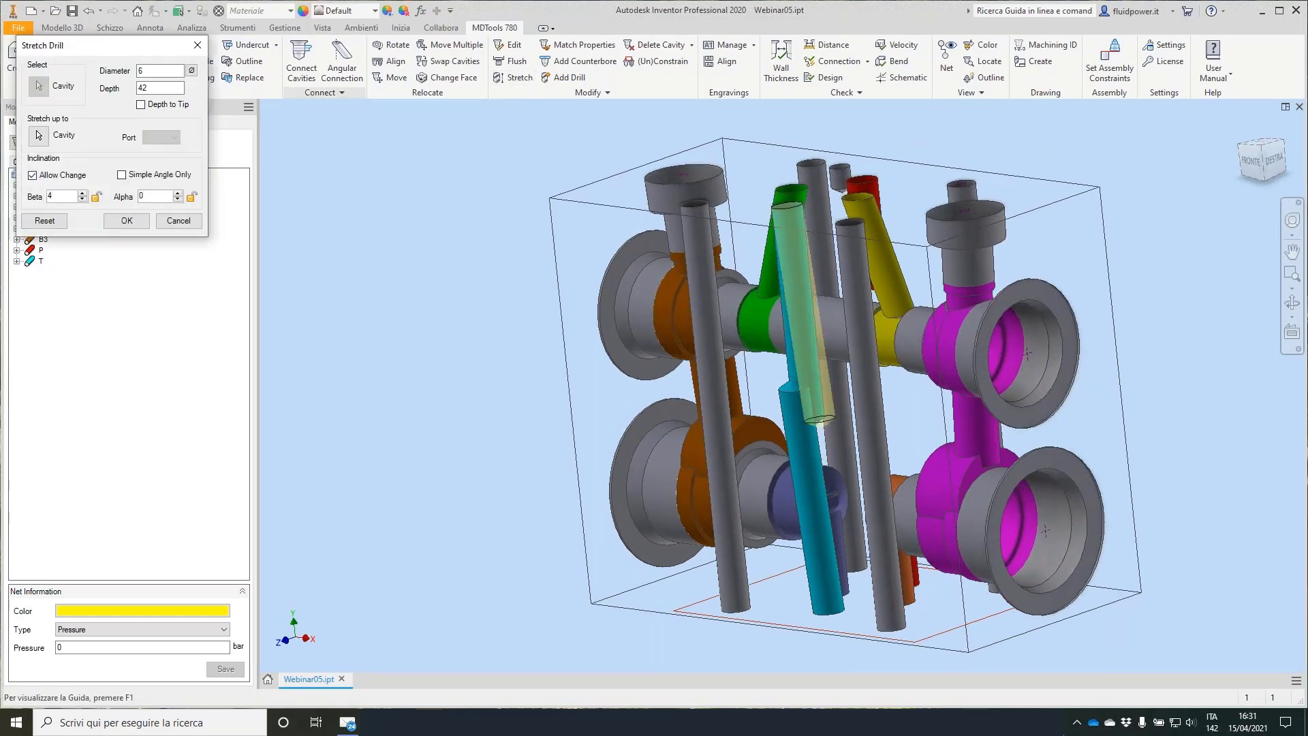
click(178, 199)
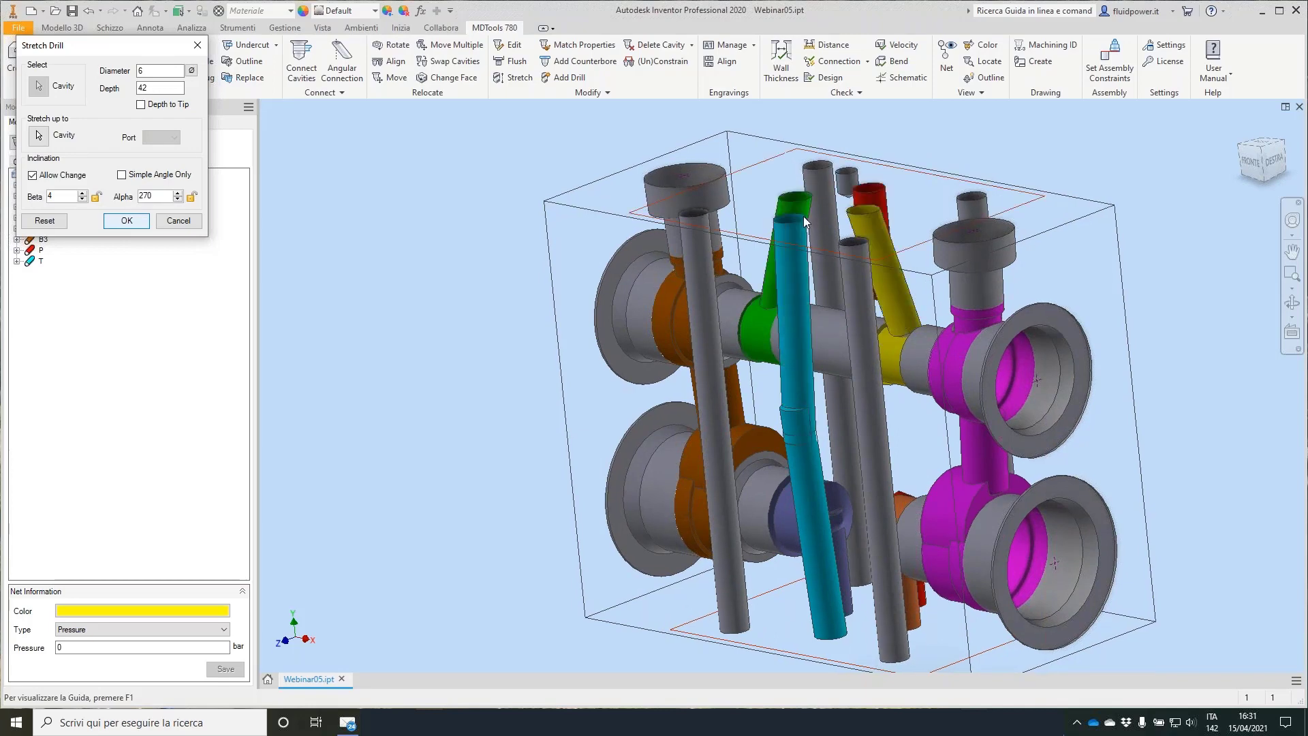
Check the wall thickness between cavity 2.2 and the TOP-T drill with a 5 mm minimum and examine the reported clearance.
shift+middle_drag(817, 272, 853, 279)
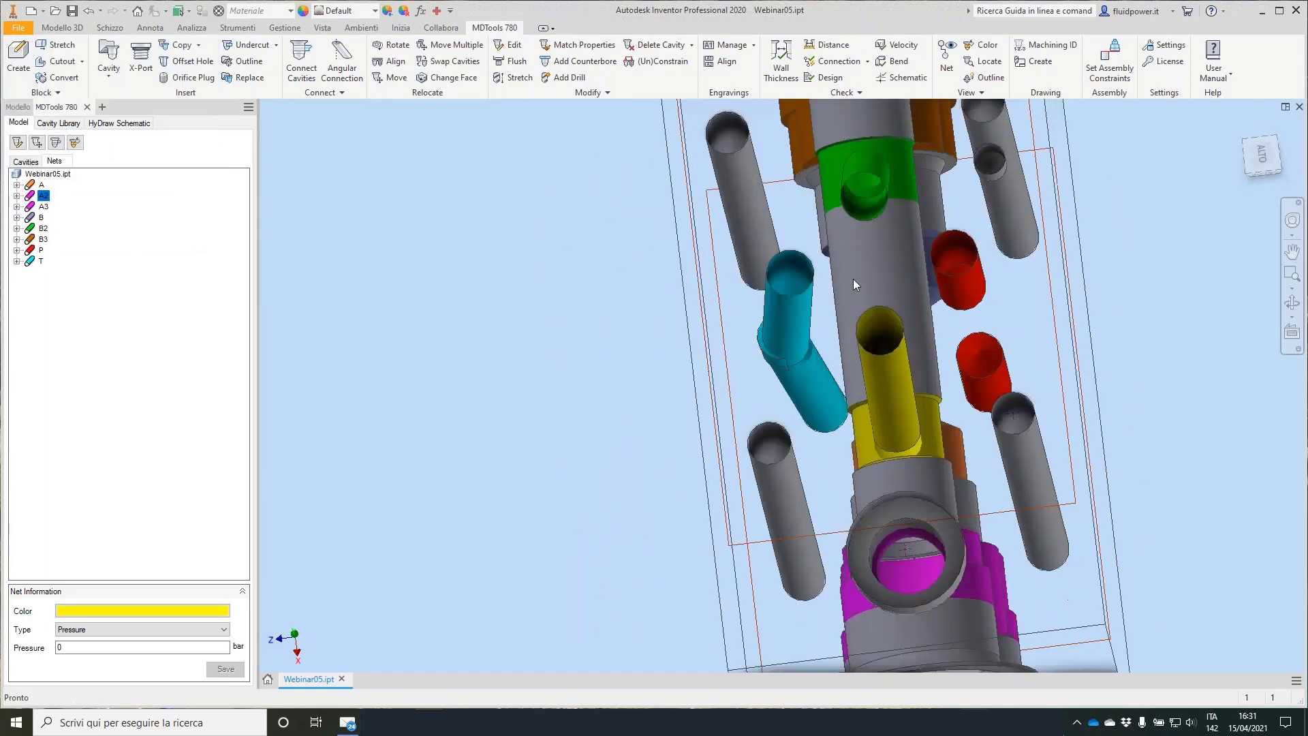
click(782, 58)
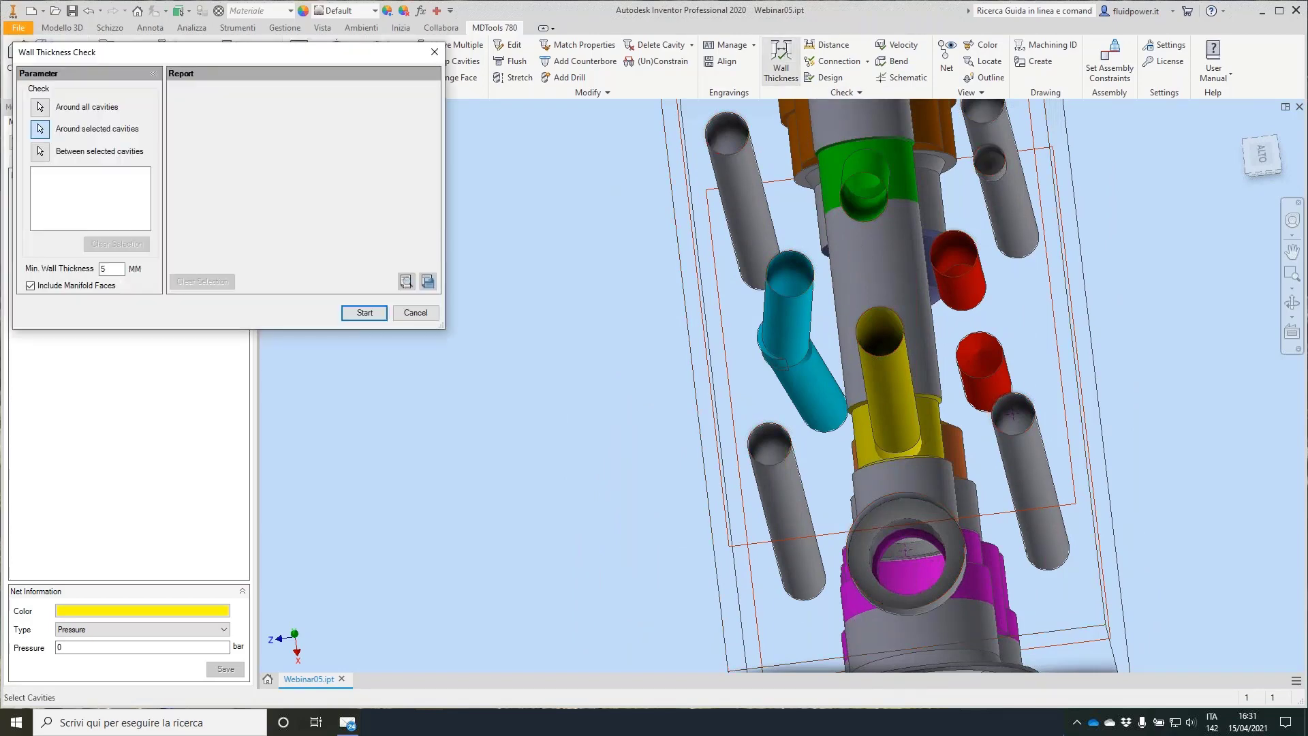
click(40, 150)
click(879, 265)
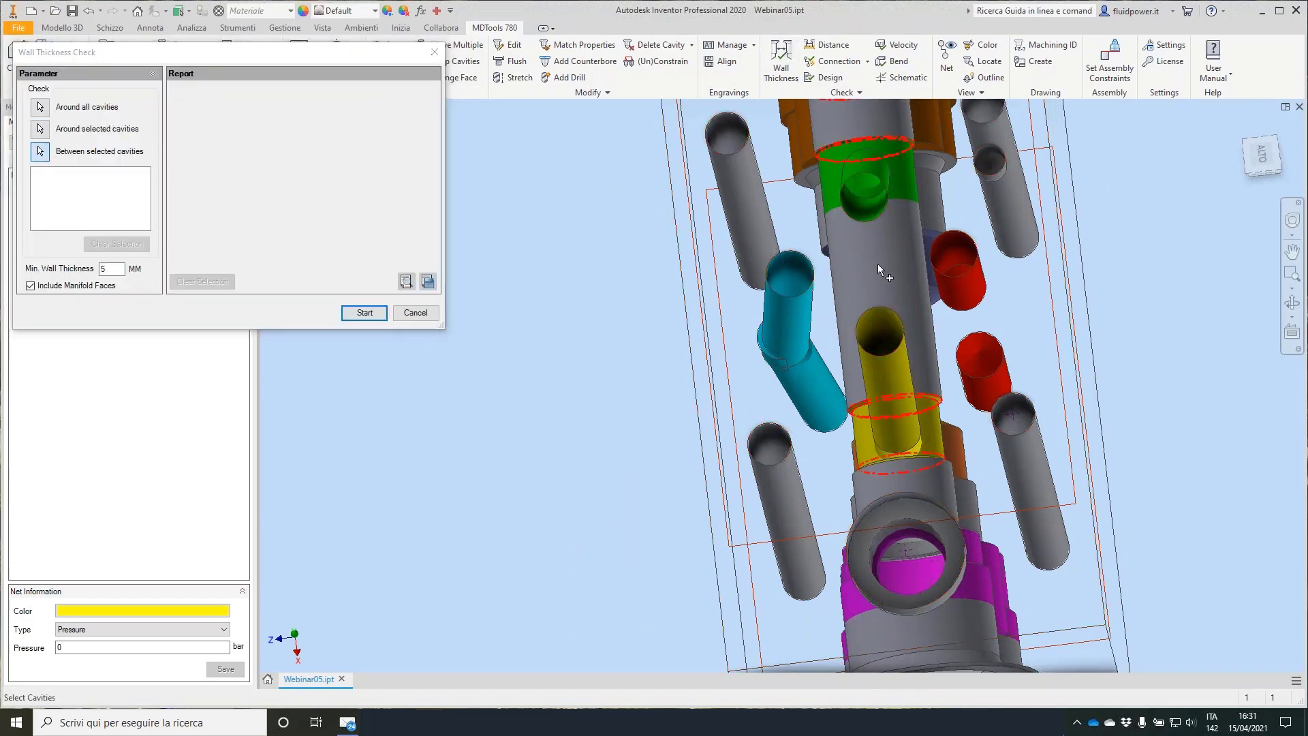
click(787, 282)
click(362, 316)
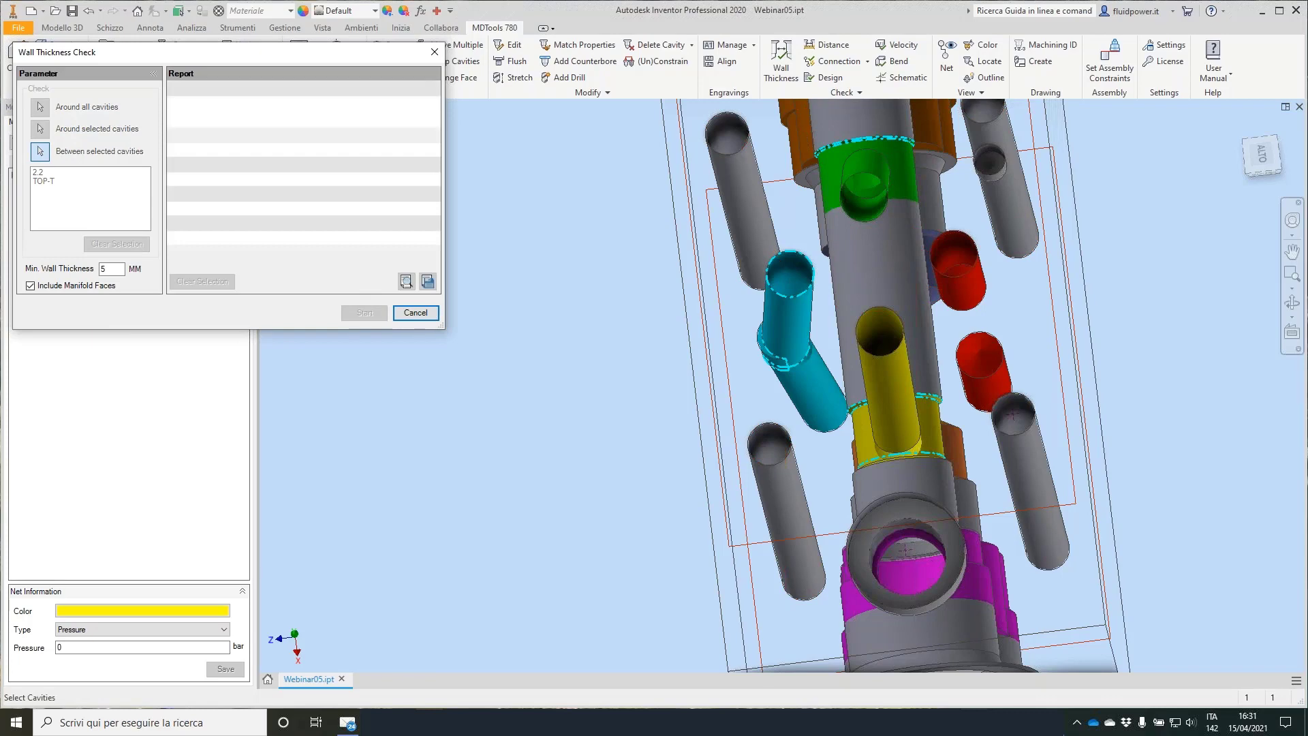
click(325, 119)
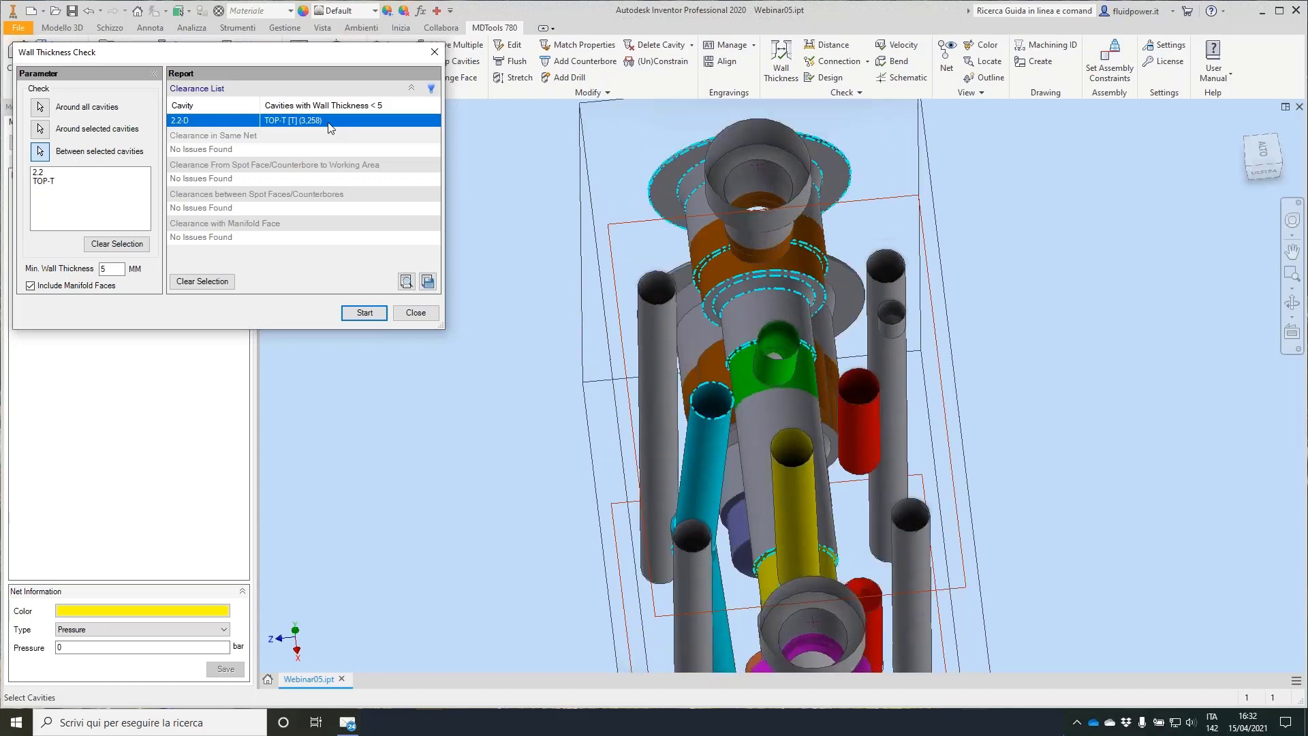
click(422, 313)
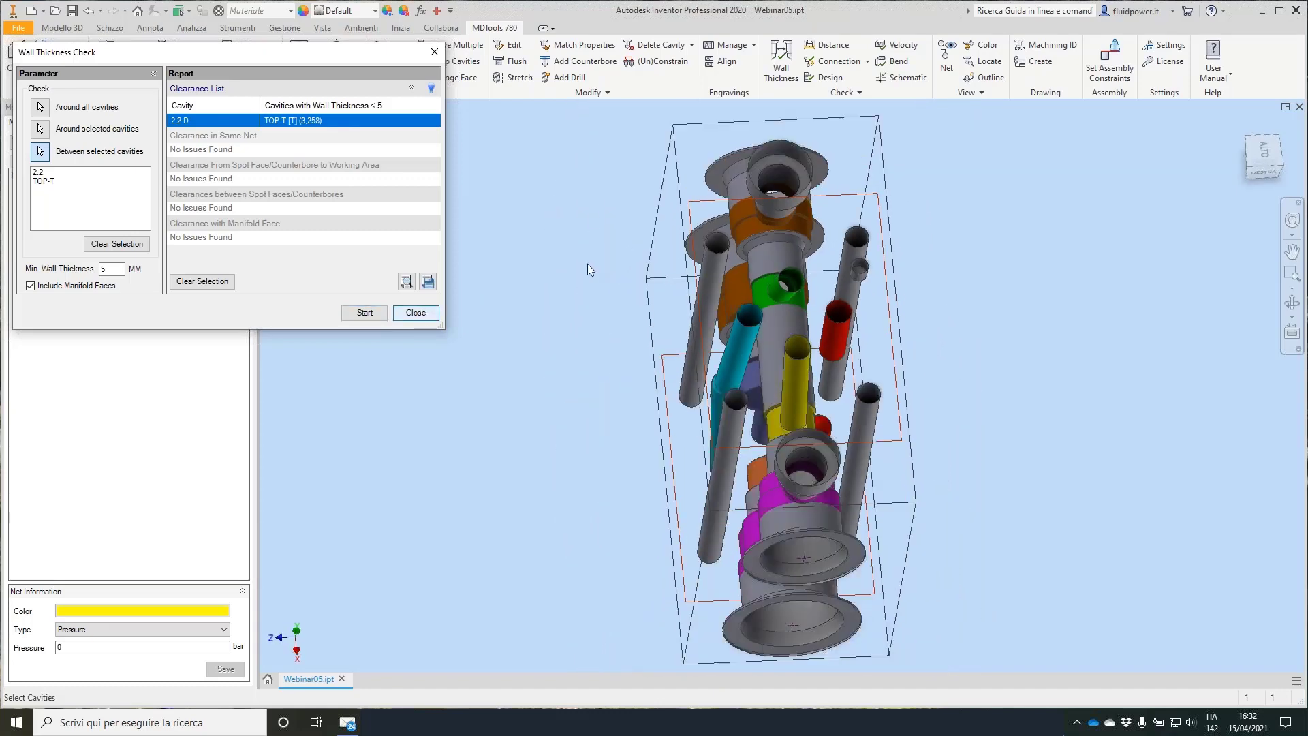
Edit the inclination of the top-face T drill, keeping its Alpha angle at 270.
click(515, 78)
click(746, 323)
click(33, 175)
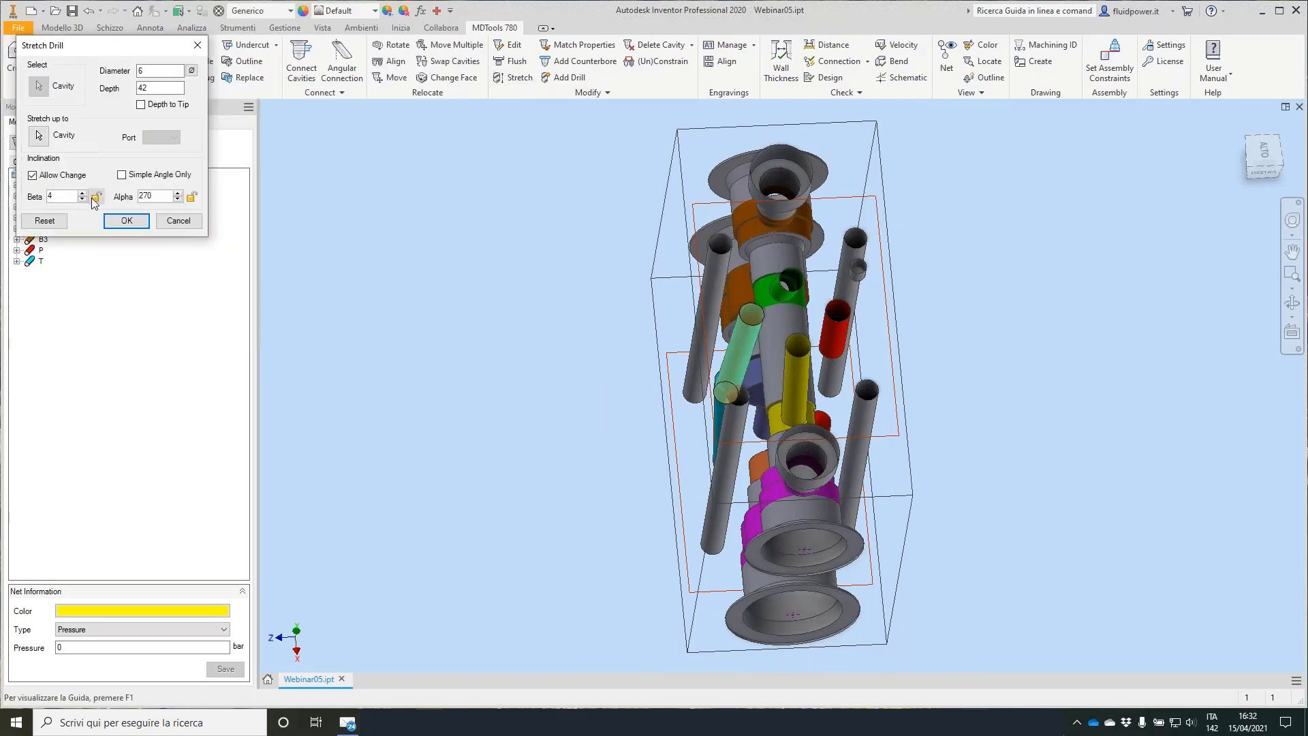
click(127, 220)
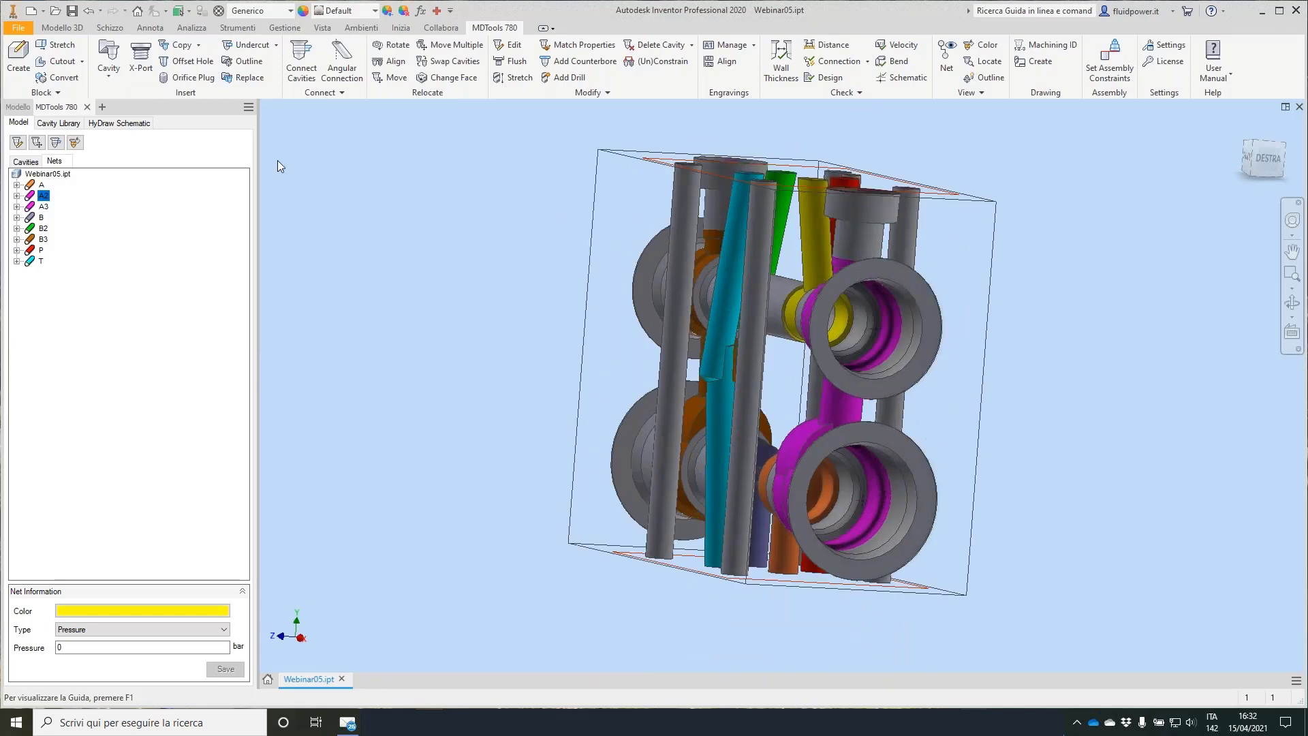
Set the bottom-face T drill's Beta angle to 5 with an Alpha angle of 90.
click(515, 78)
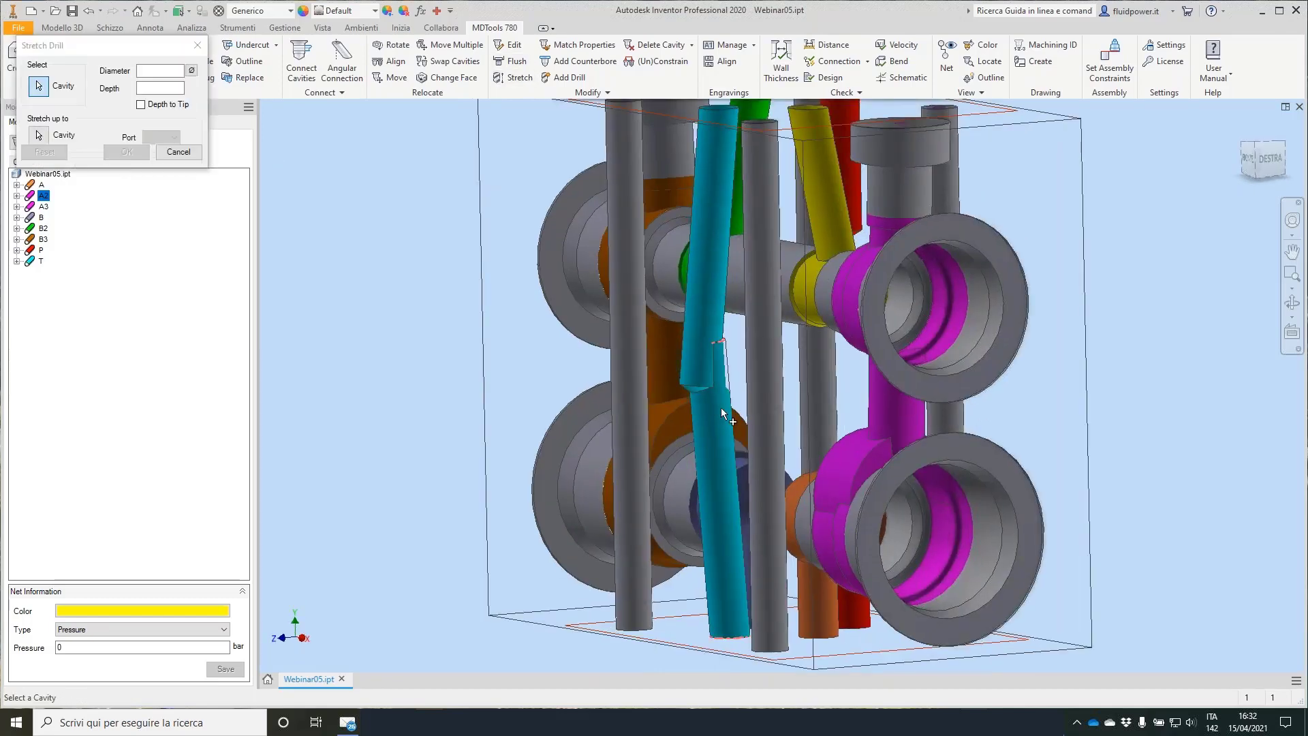
click(723, 410)
click(32, 175)
click(82, 194)
click(127, 220)
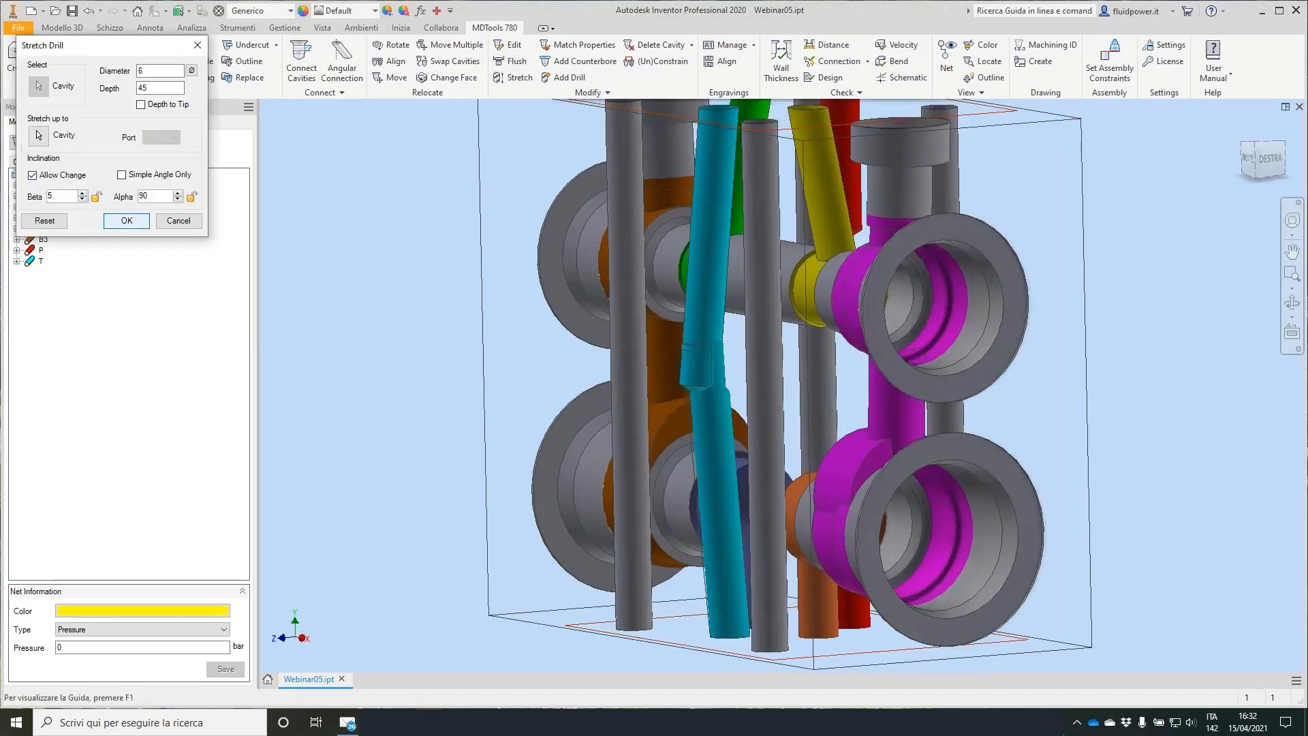
Match the bottom-face P drill's properties, including drill depth, to those of the bottom-face T drill.
click(584, 45)
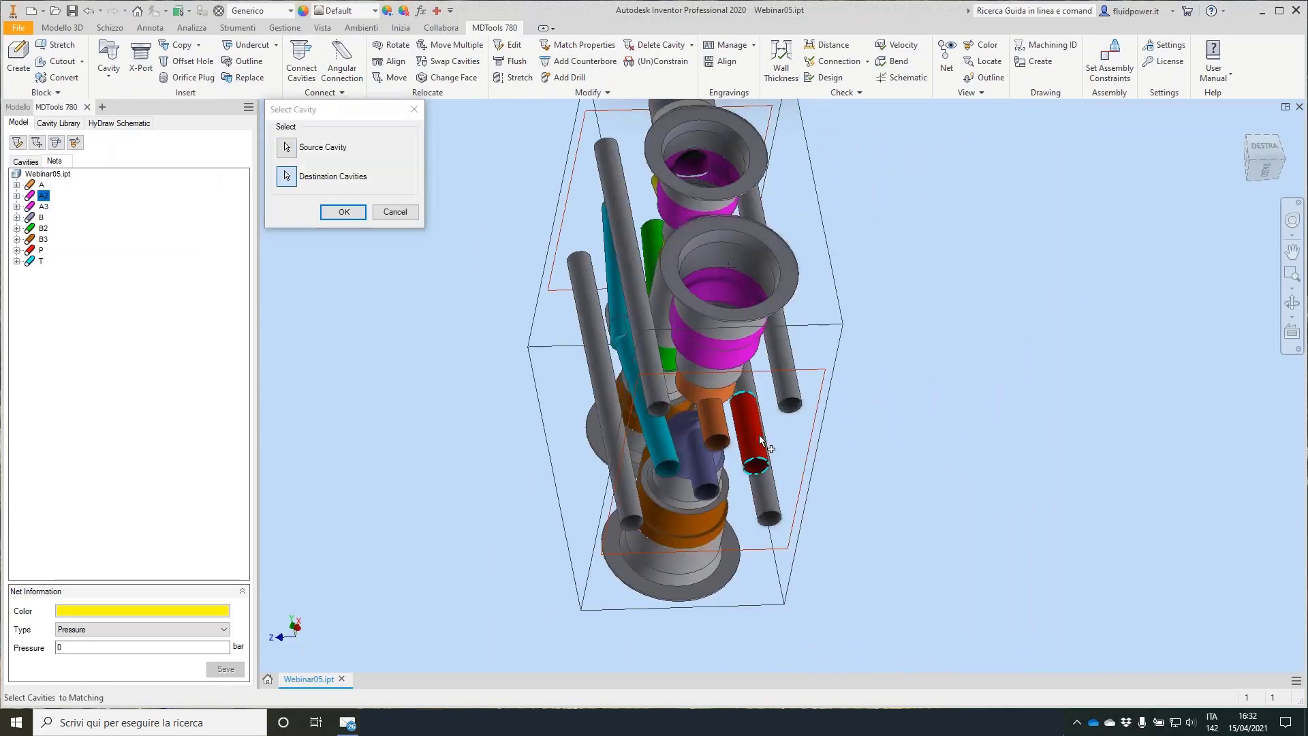
click(344, 212)
click(308, 168)
click(527, 283)
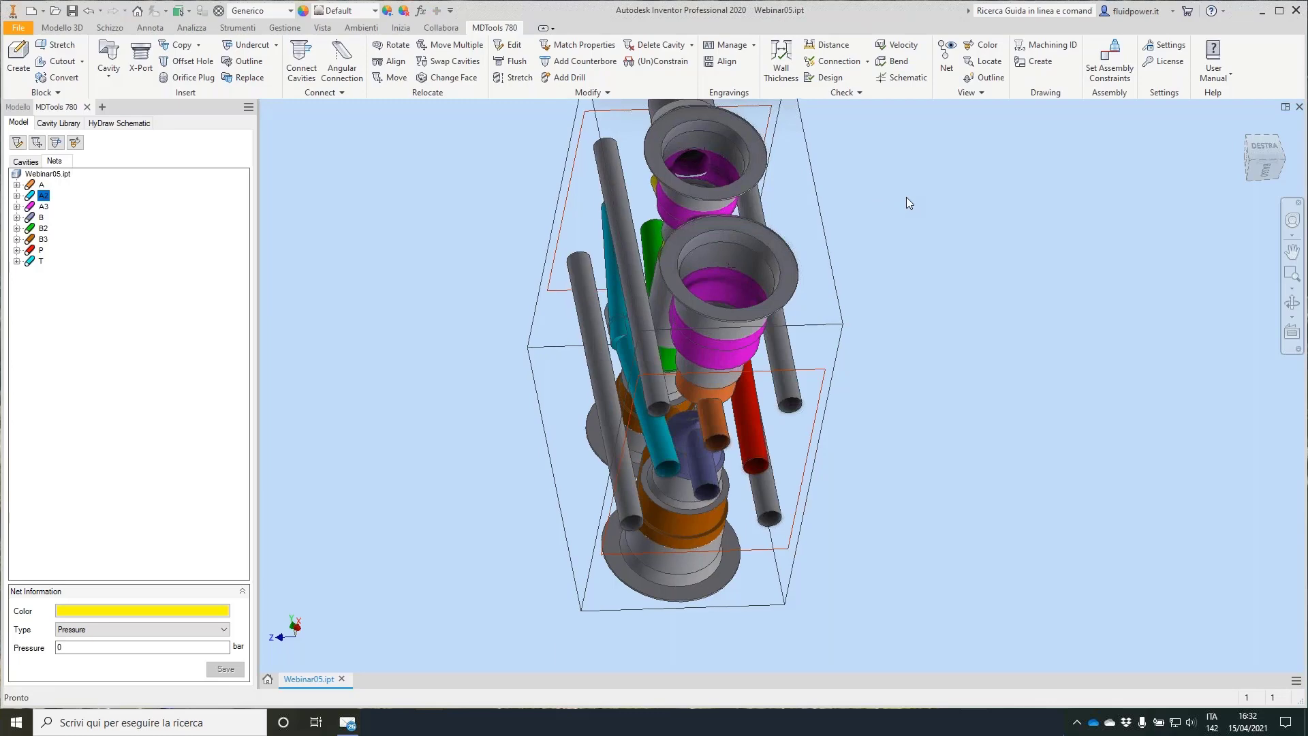
Match the top-face P drill's diameter, depth and Beta angle to those of the top-face T drill.
click(578, 44)
click(649, 216)
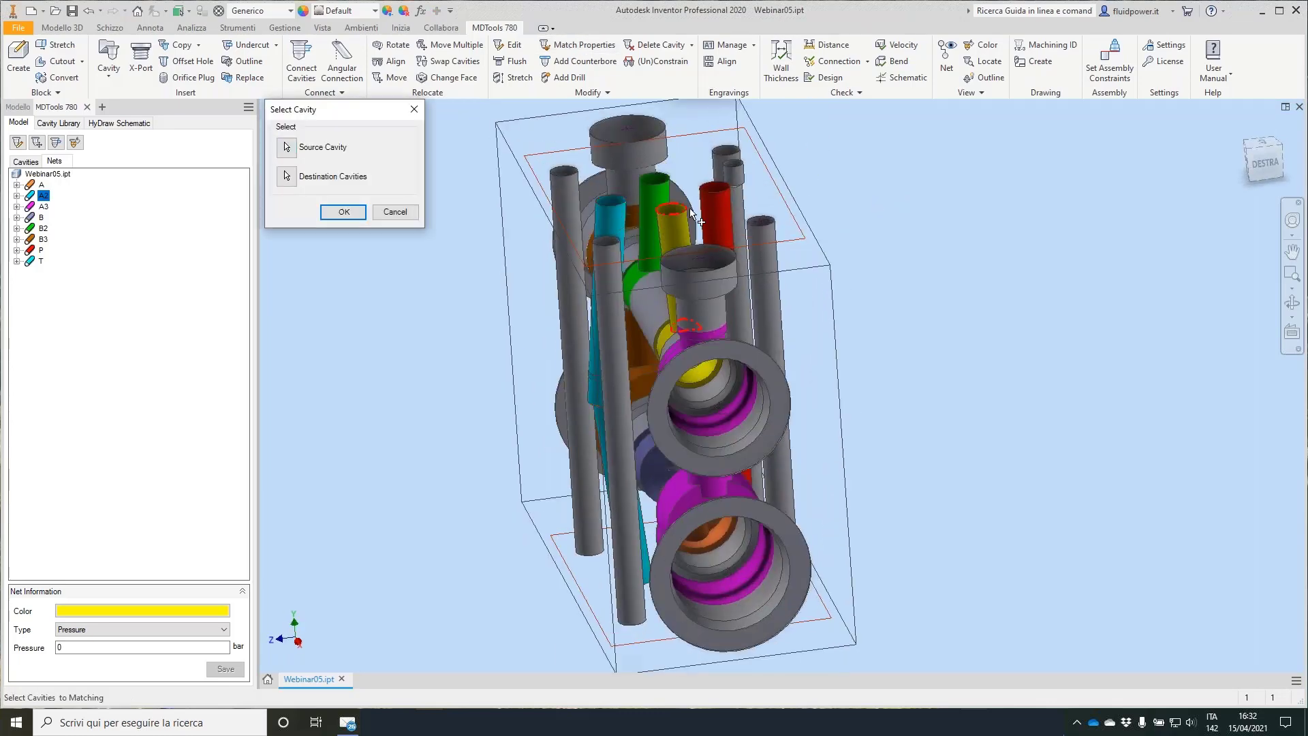
click(709, 205)
click(344, 212)
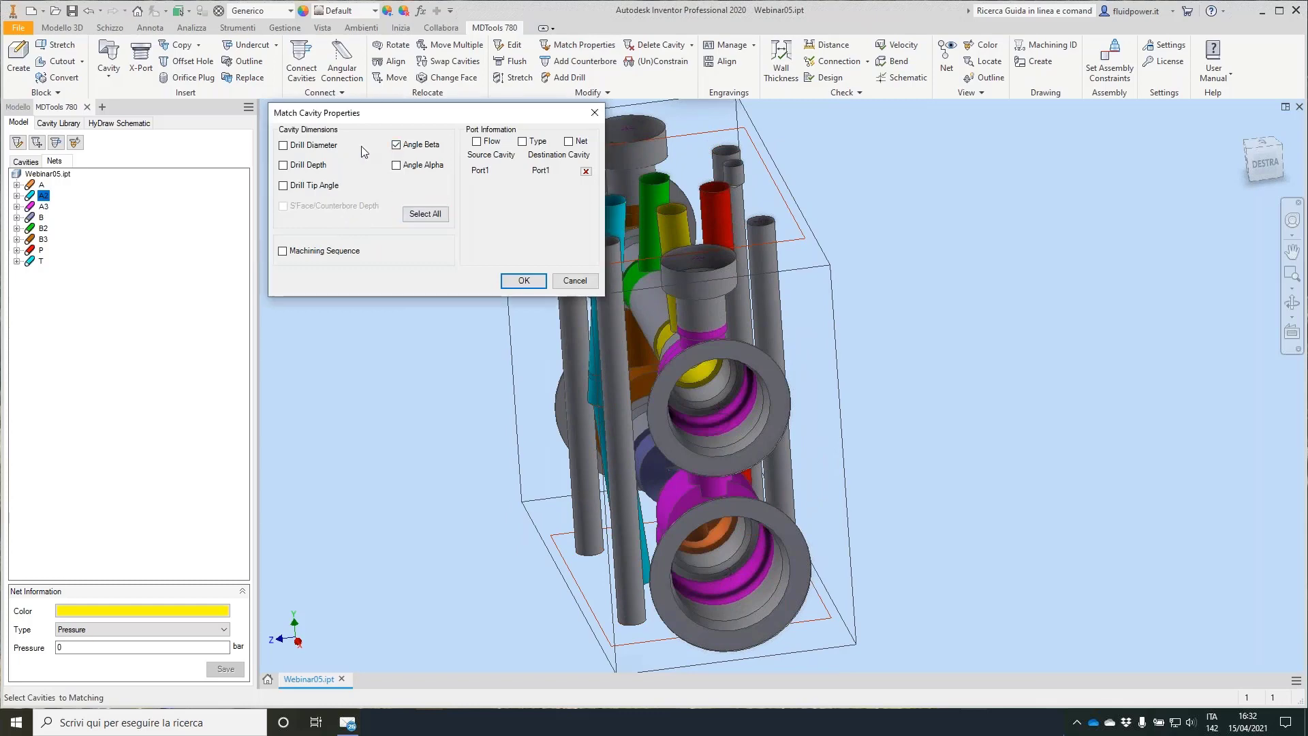
click(519, 277)
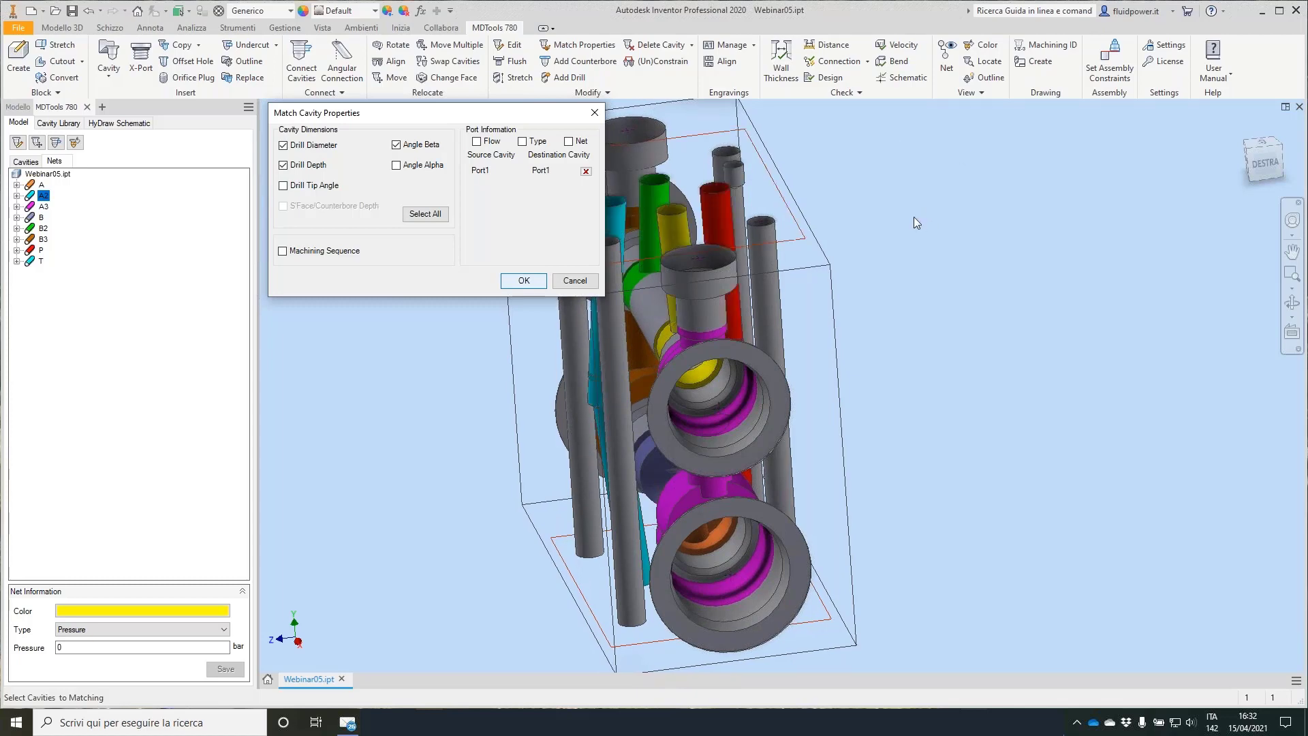
Adjust the inclination of the top-face P drill with Stretch Drill.
shift+middle_drag(893, 217, 708, 166)
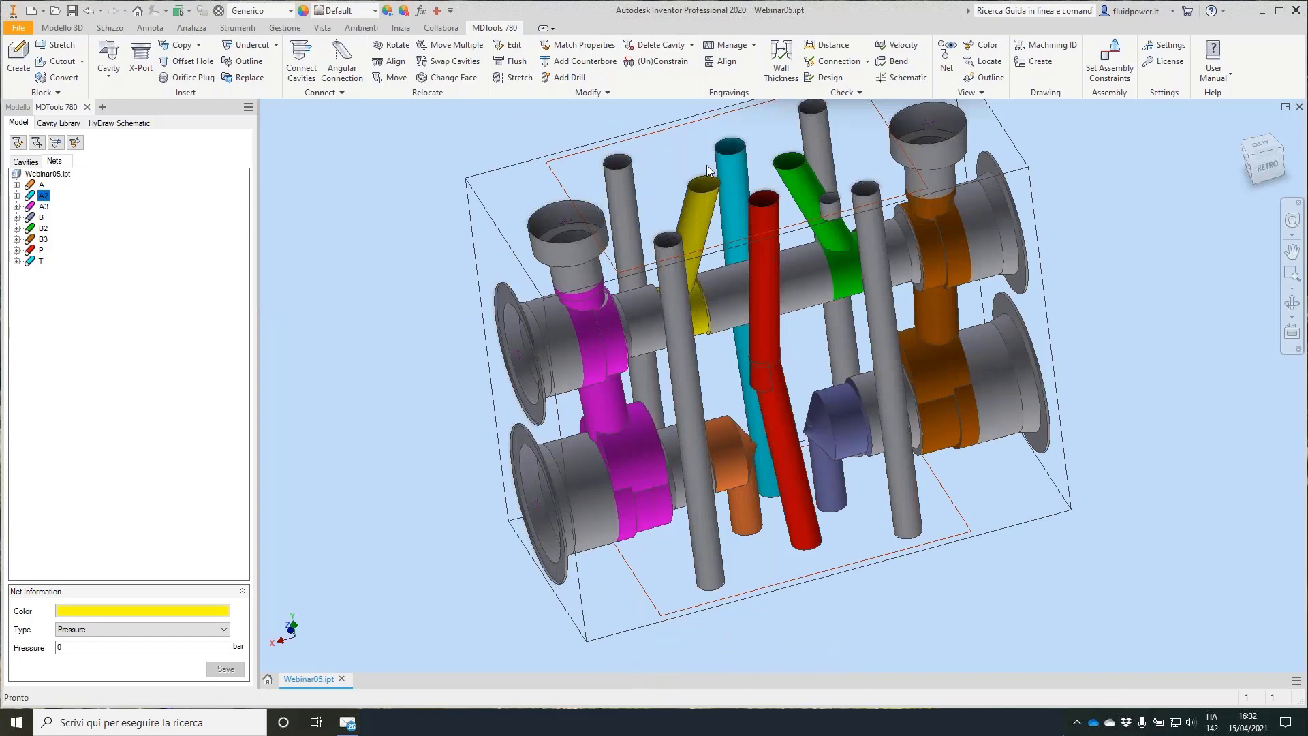
click(524, 79)
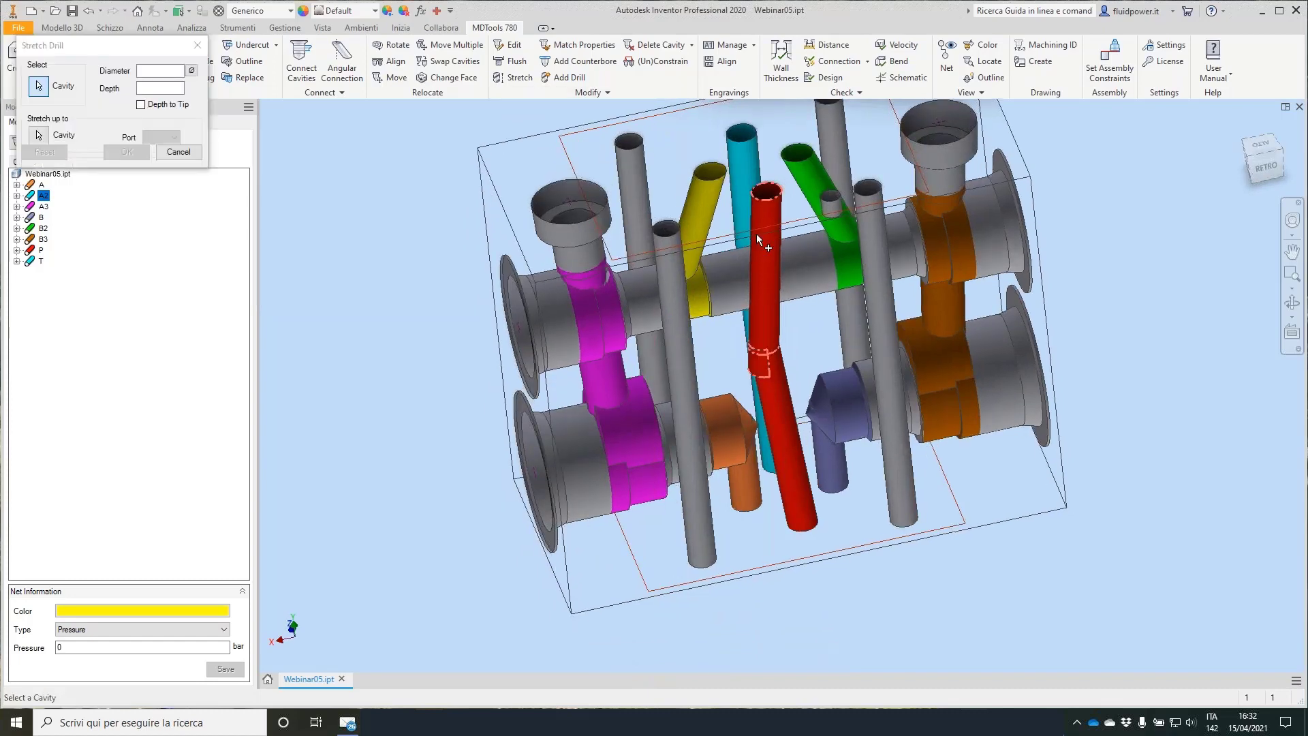
click(756, 234)
shift+middle_drag(757, 234, 818, 242)
key(Escape)
Incline the bottom-face P drill with a Beta angle of 5 and an Alpha angle of 270.
click(514, 78)
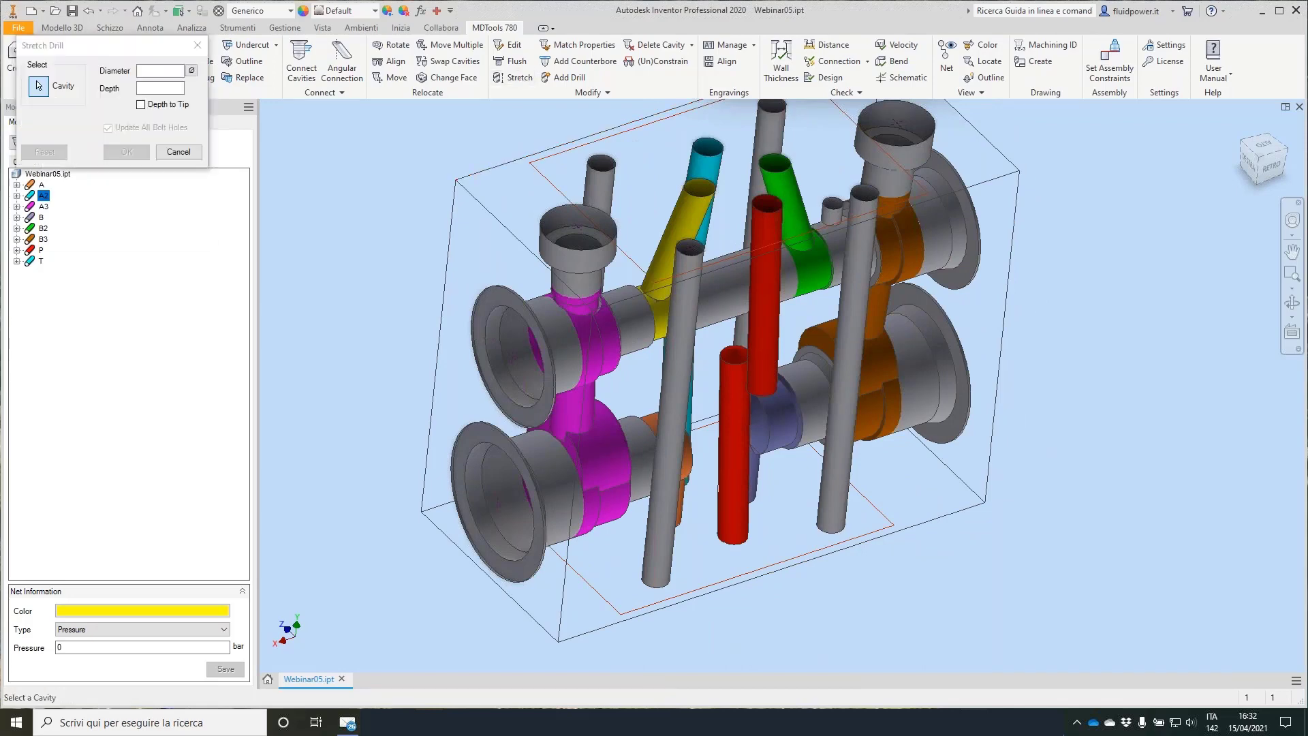
click(729, 404)
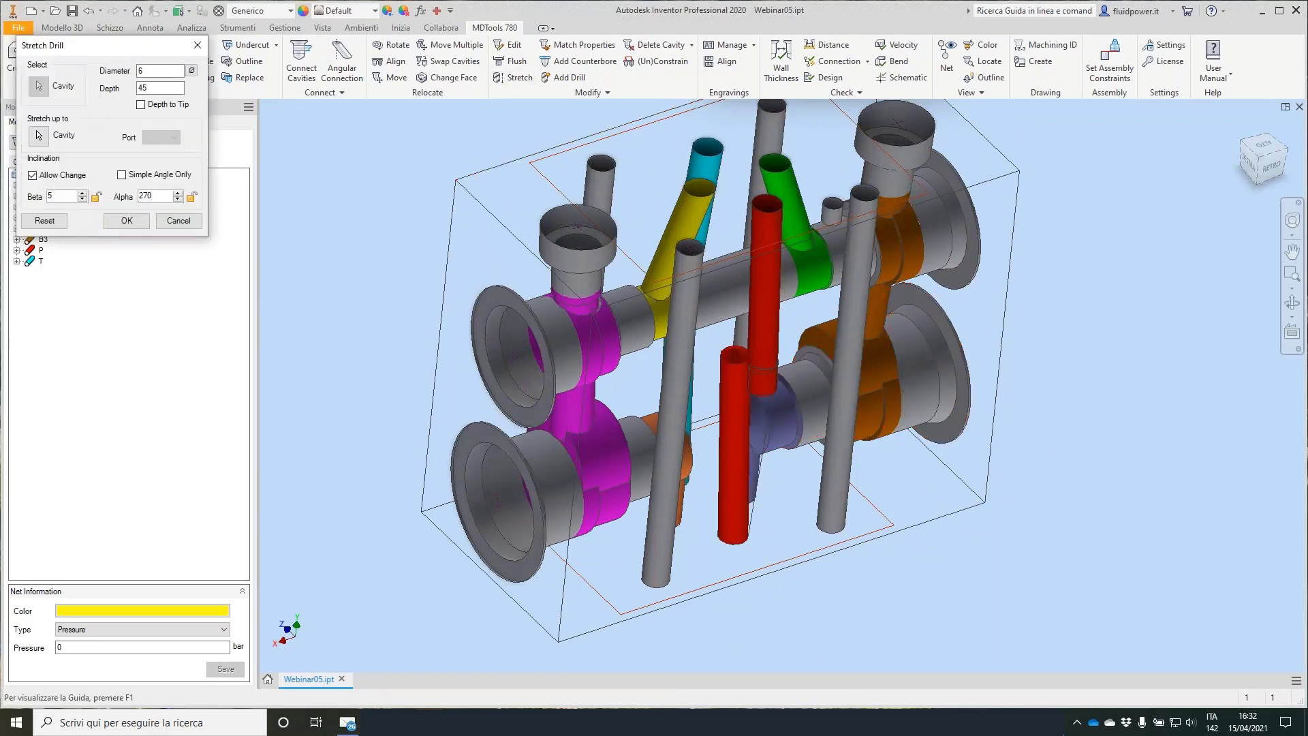
key(Return)
Add a 5 mm high cosmetic engraving 2.2 attached to cavity 2.2, placed at X 16, Y 11.
shift+middle_drag(579, 146, 440, 134)
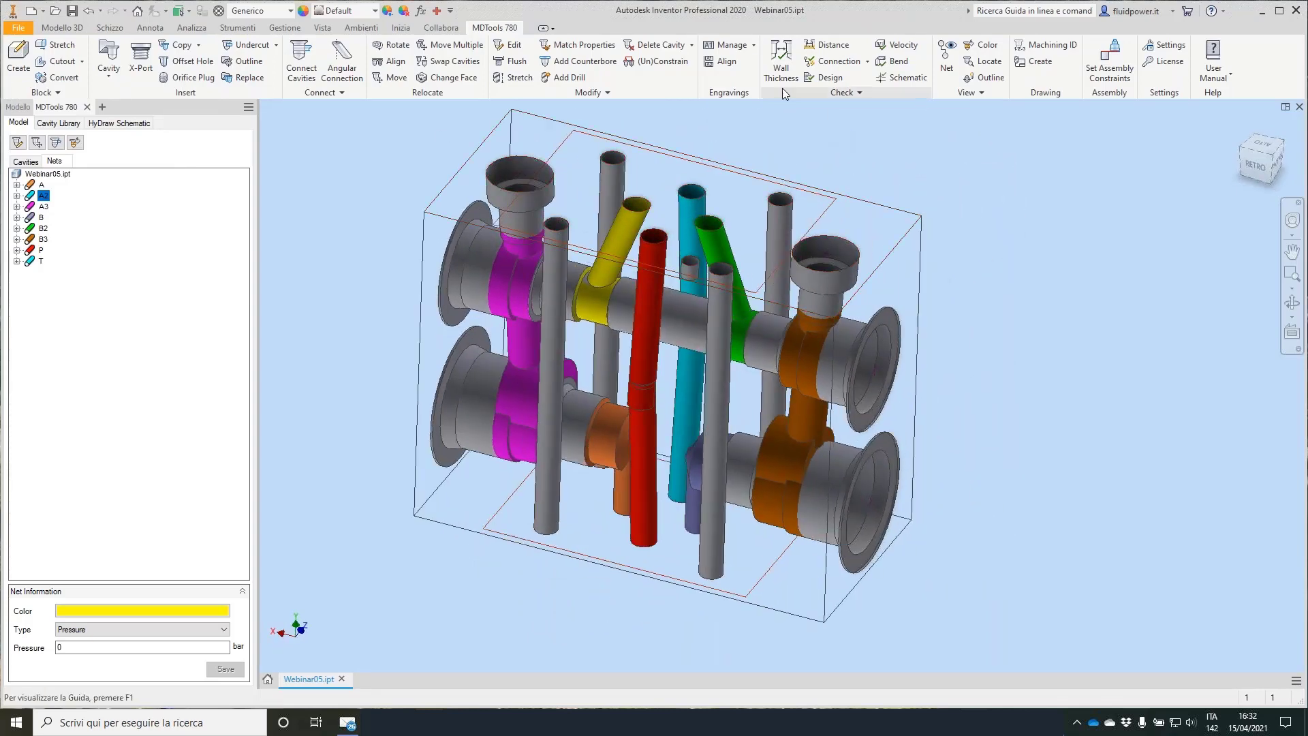
click(728, 45)
click(45, 156)
click(884, 353)
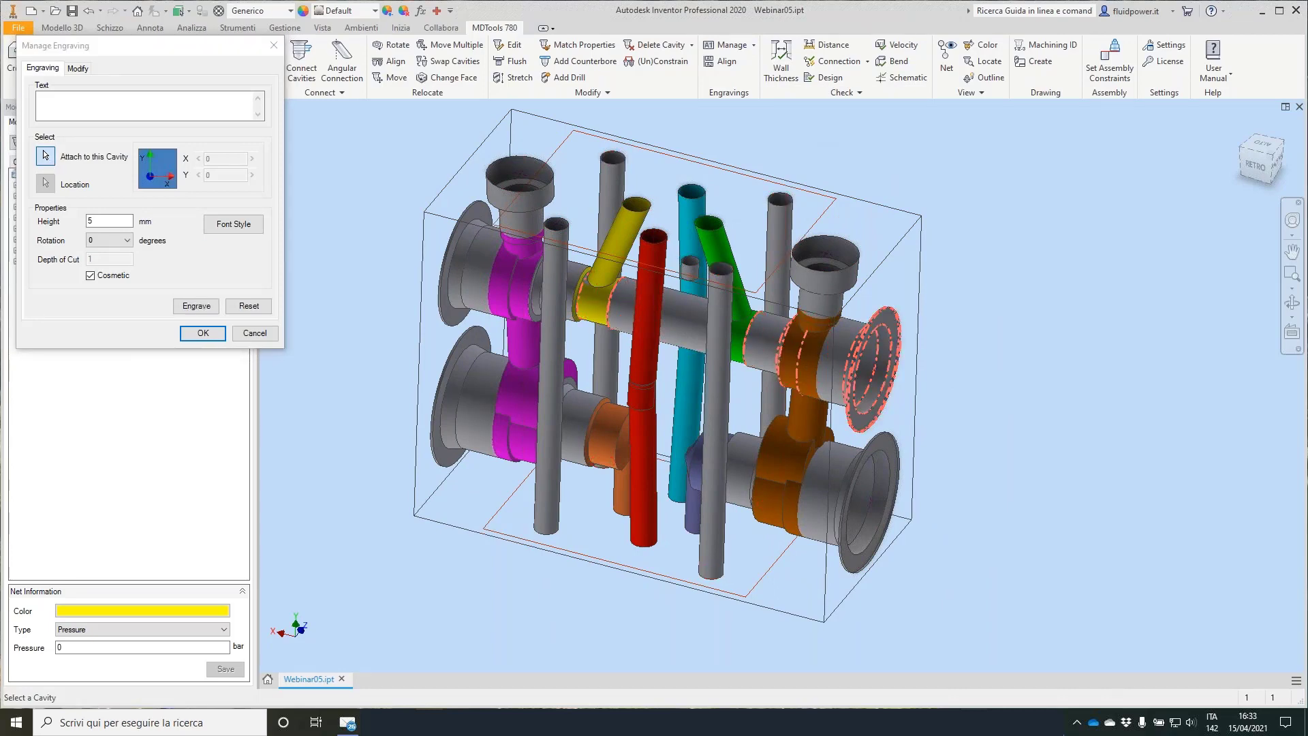
click(899, 270)
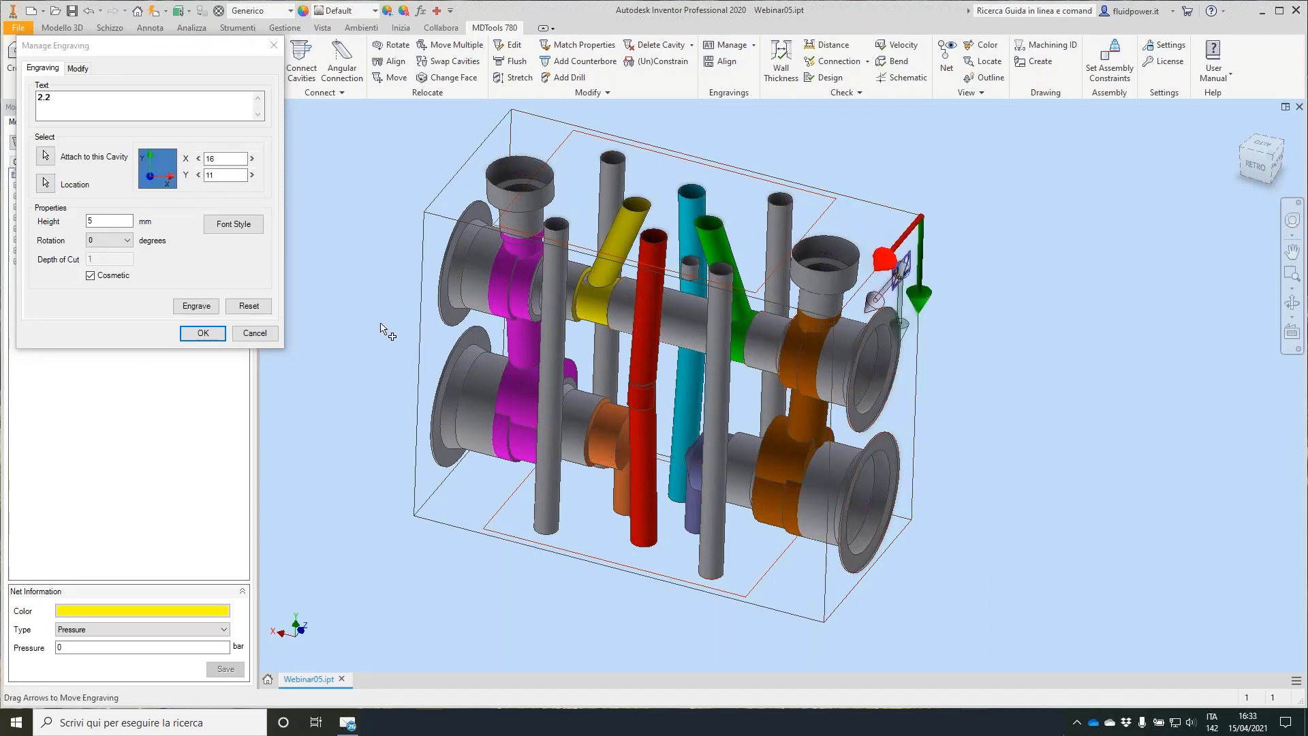
click(196, 306)
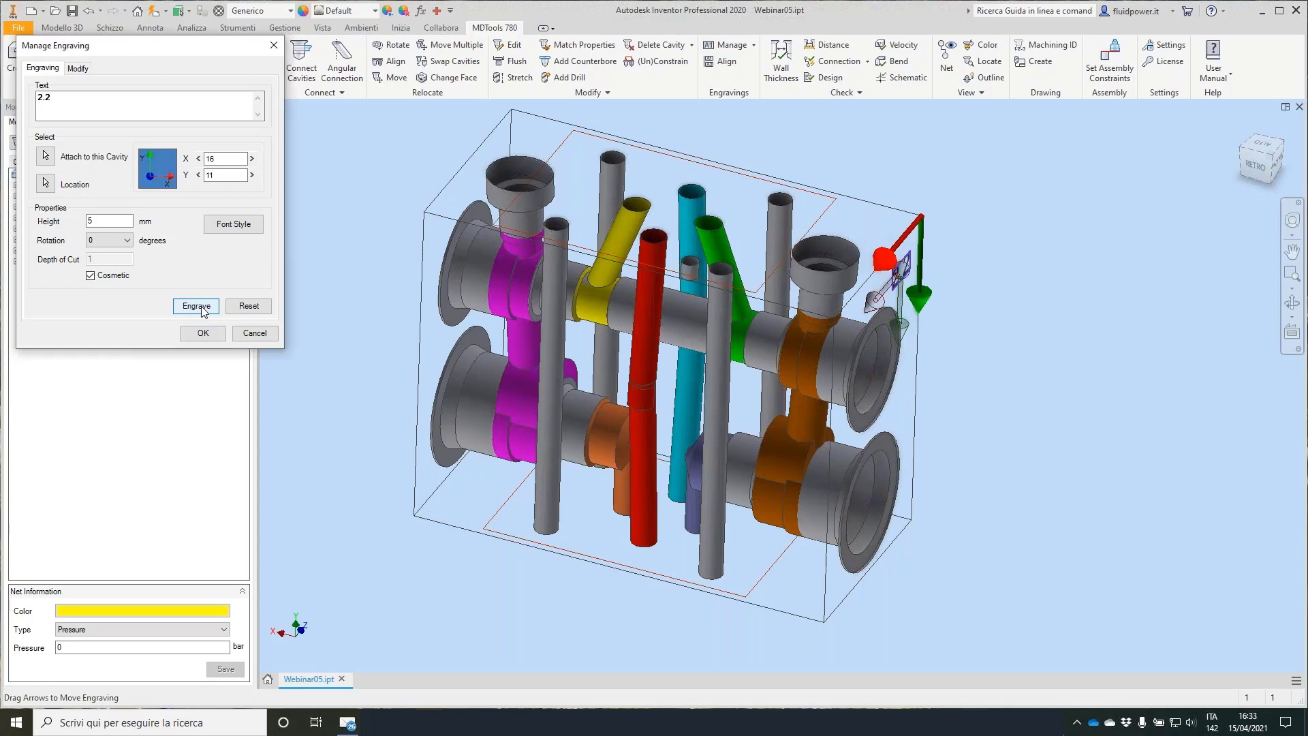
Add a 5 mm high cosmetic engraving 3.2 attached to cavity 3.2, placed at X 11, Y 45.
shift+middle_drag(851, 446, 765, 461)
click(751, 446)
click(766, 412)
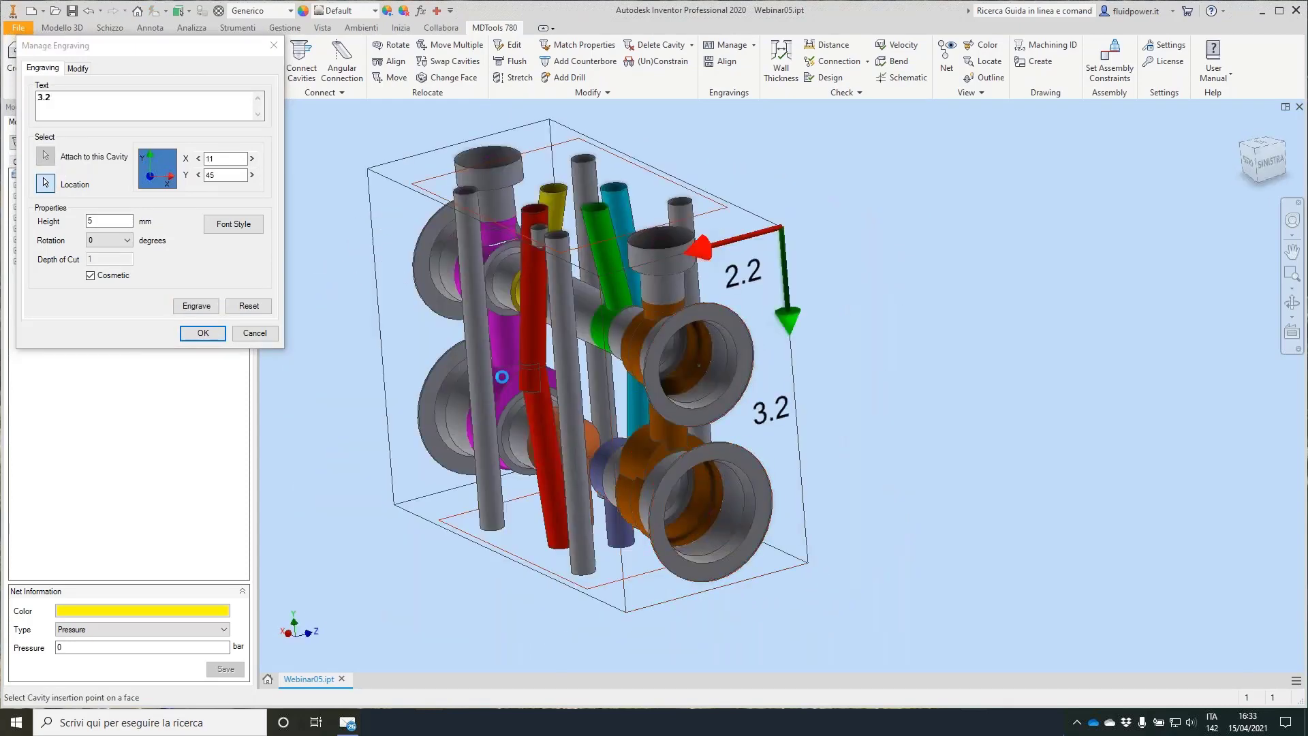
click(197, 307)
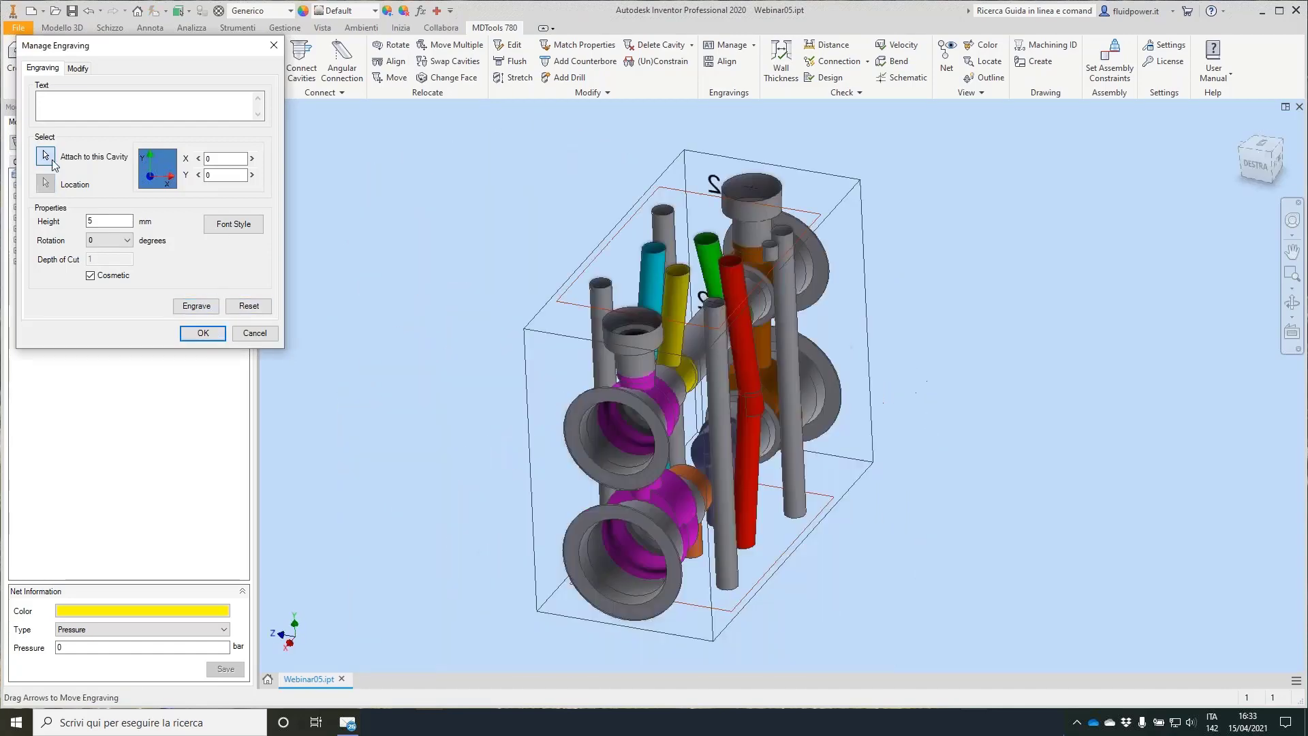
Add a 5 mm high cosmetic engraving 2.1 attached to cavity 2.1, near the upper corner of its face.
click(45, 156)
click(598, 423)
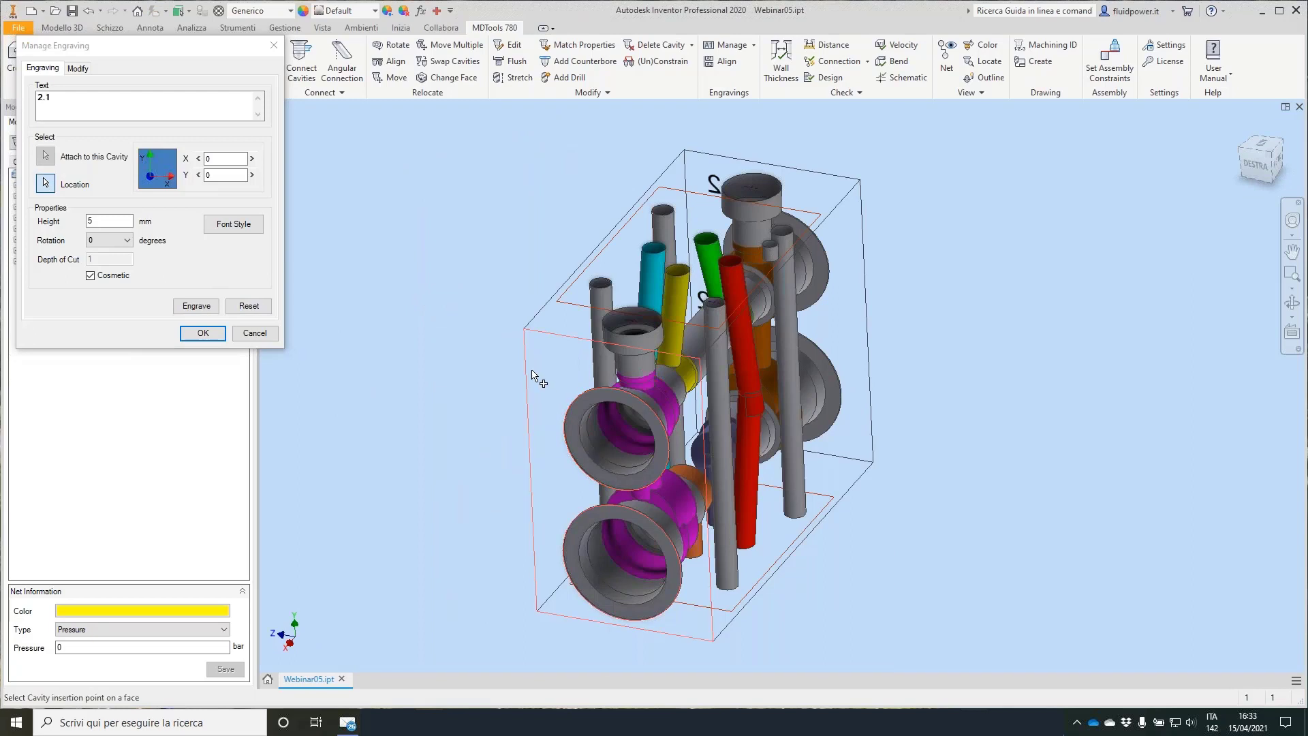
click(196, 306)
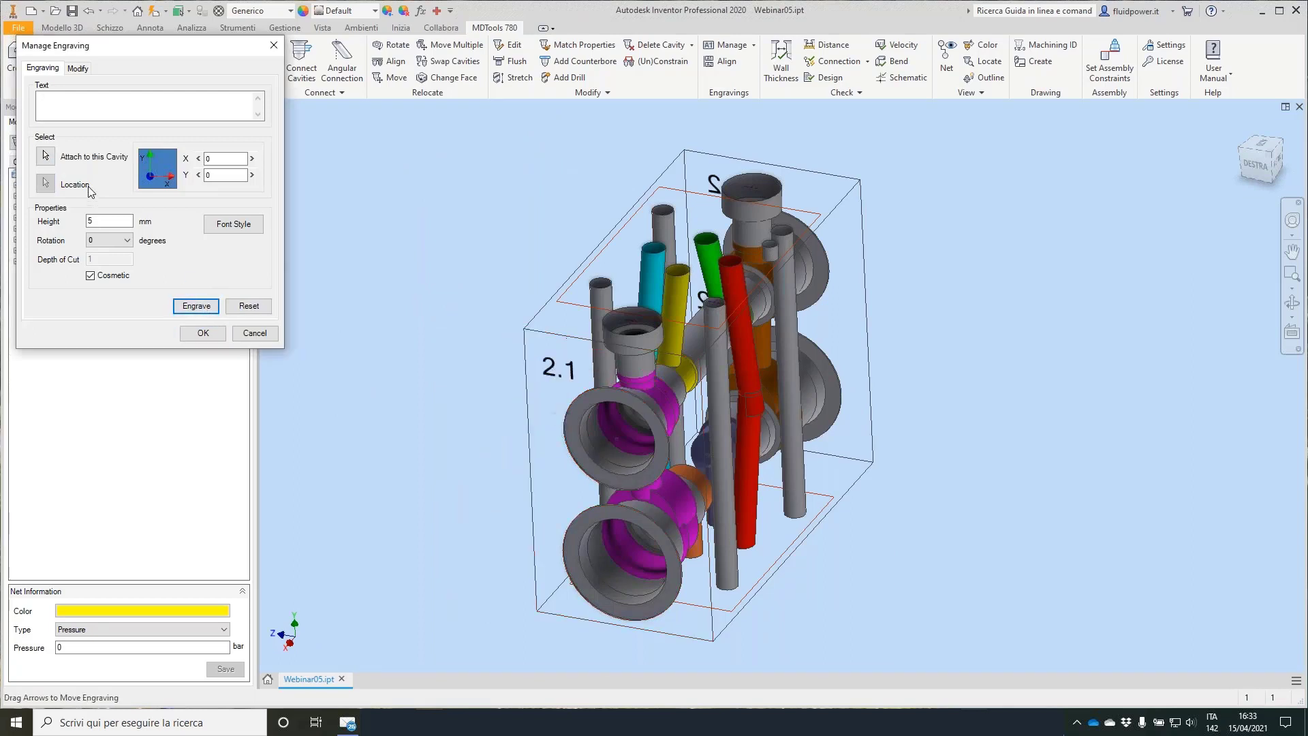
click(45, 156)
click(607, 513)
click(583, 520)
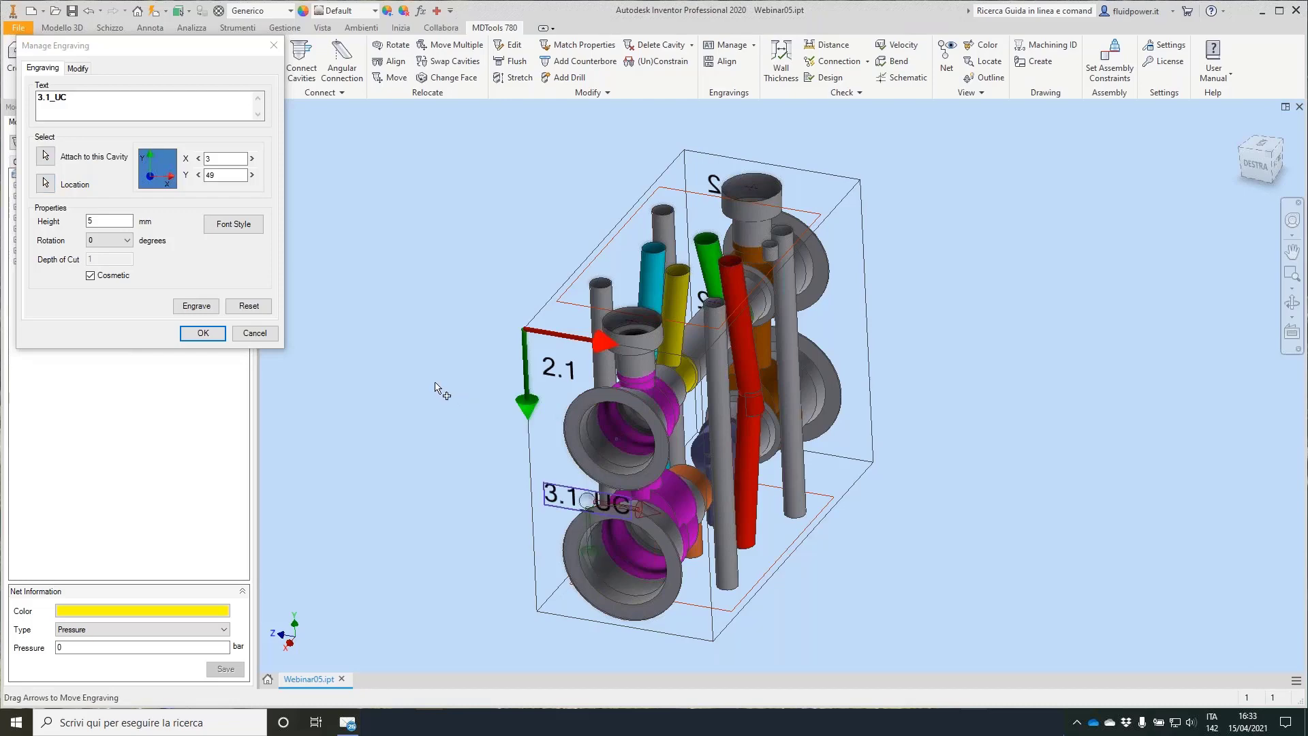
click(249, 306)
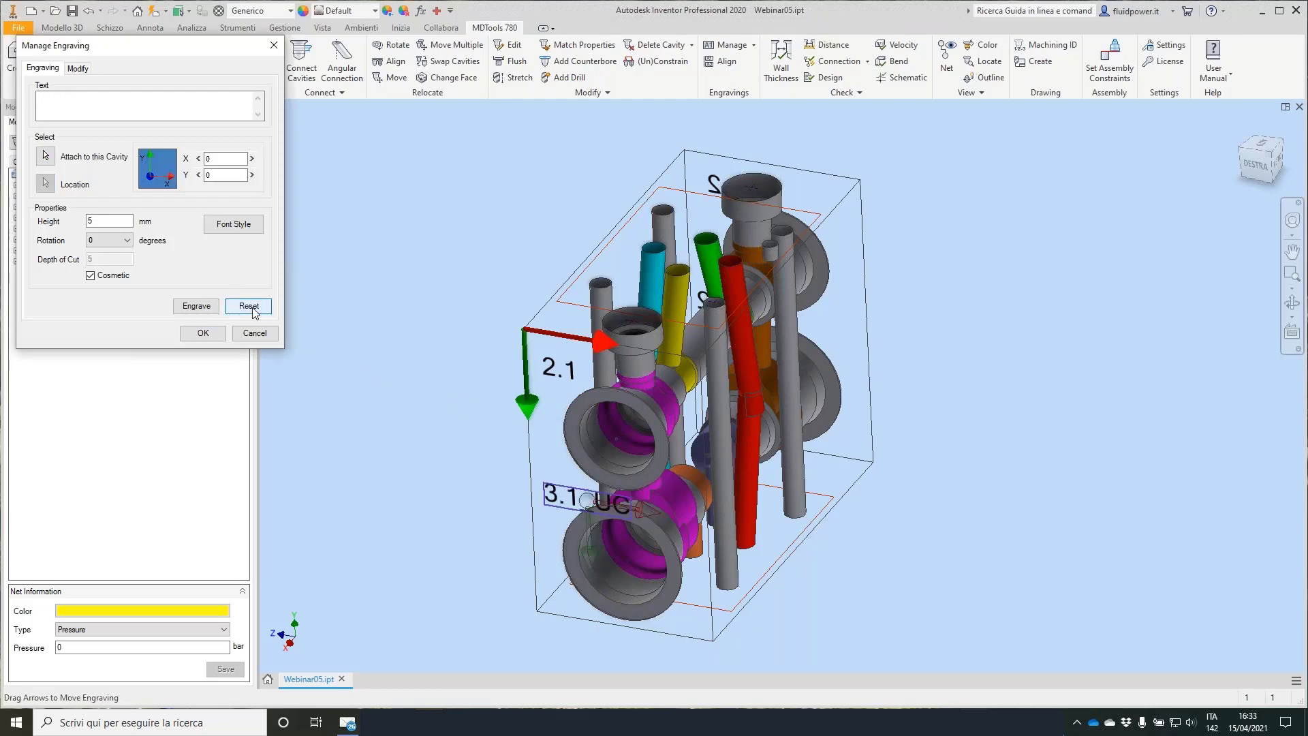
Add a 5 mm high cosmetic engraving 3.1 attached to cavity 3.1, placed at X 4, Y 46.
click(46, 157)
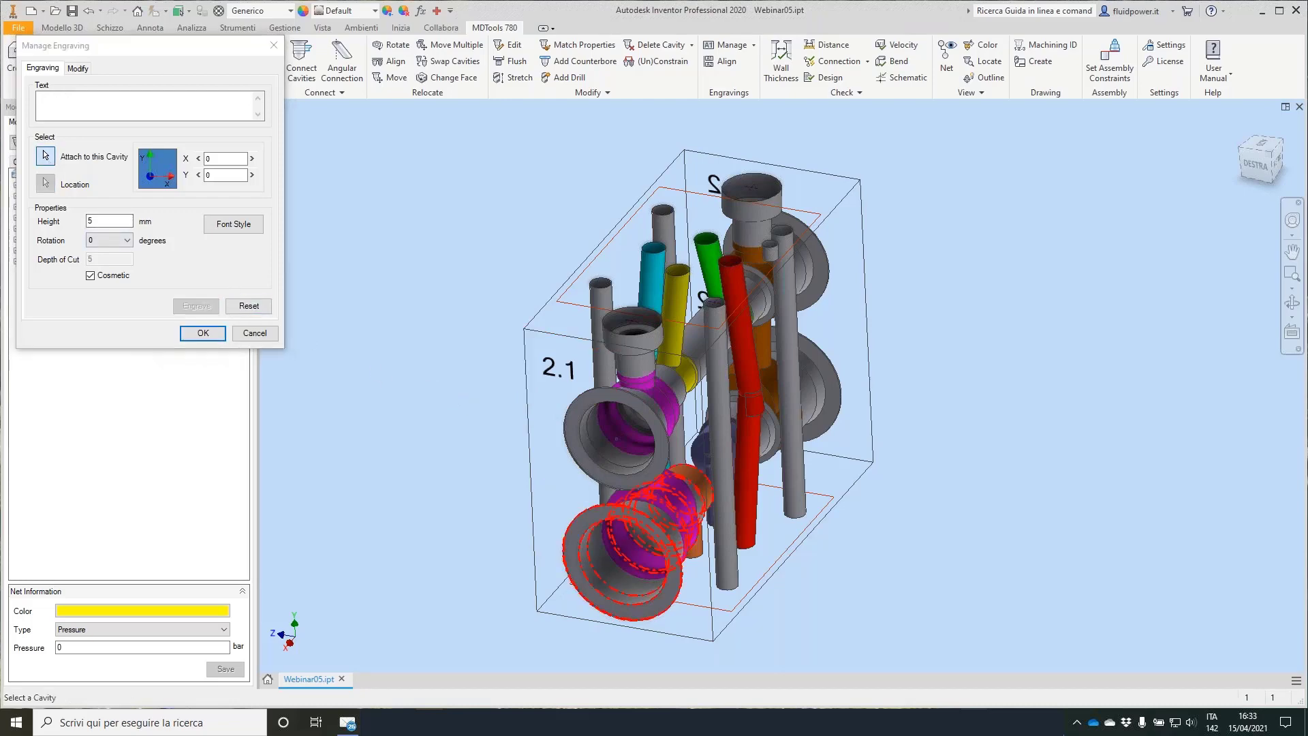
click(623, 559)
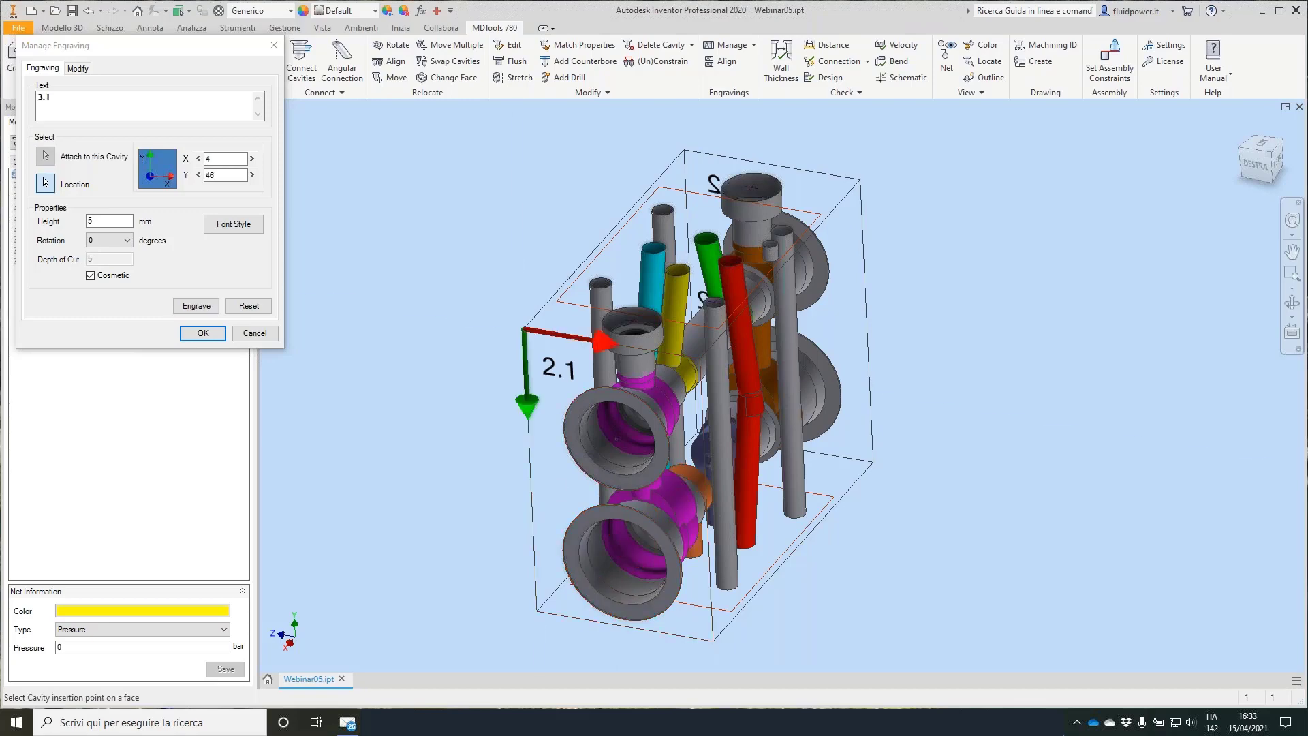
click(198, 306)
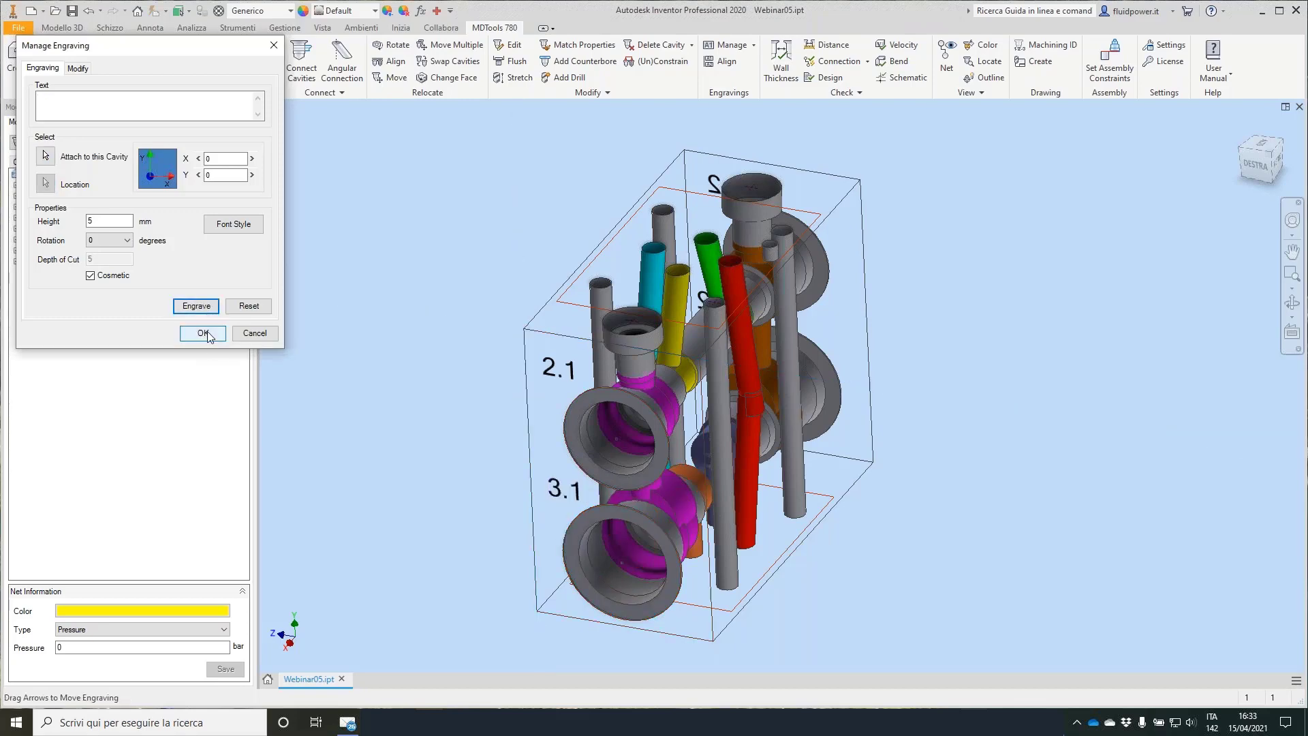
Move the 2.2 engraving along its face to the opposite side of cavity 2.2 and close the engraving manager.
shift+middle_drag(537, 285, 764, 295)
click(764, 295)
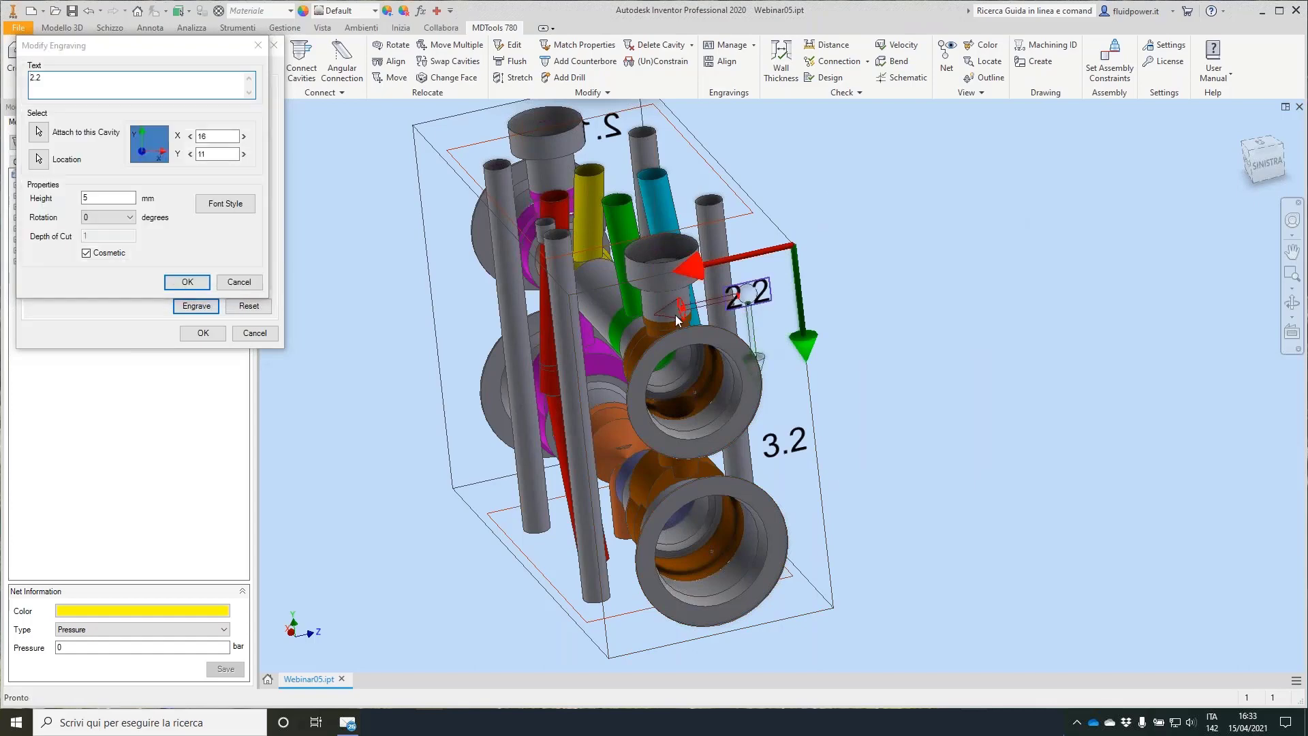
click(206, 283)
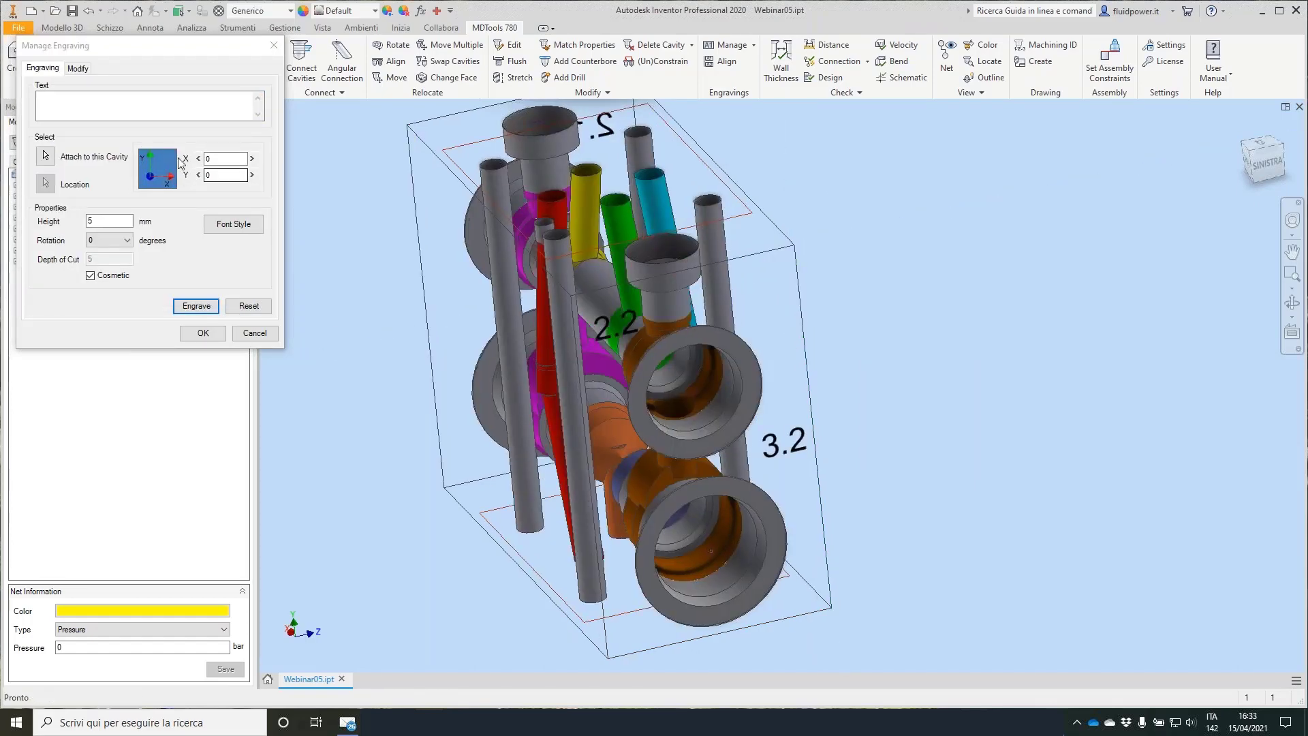
click(254, 332)
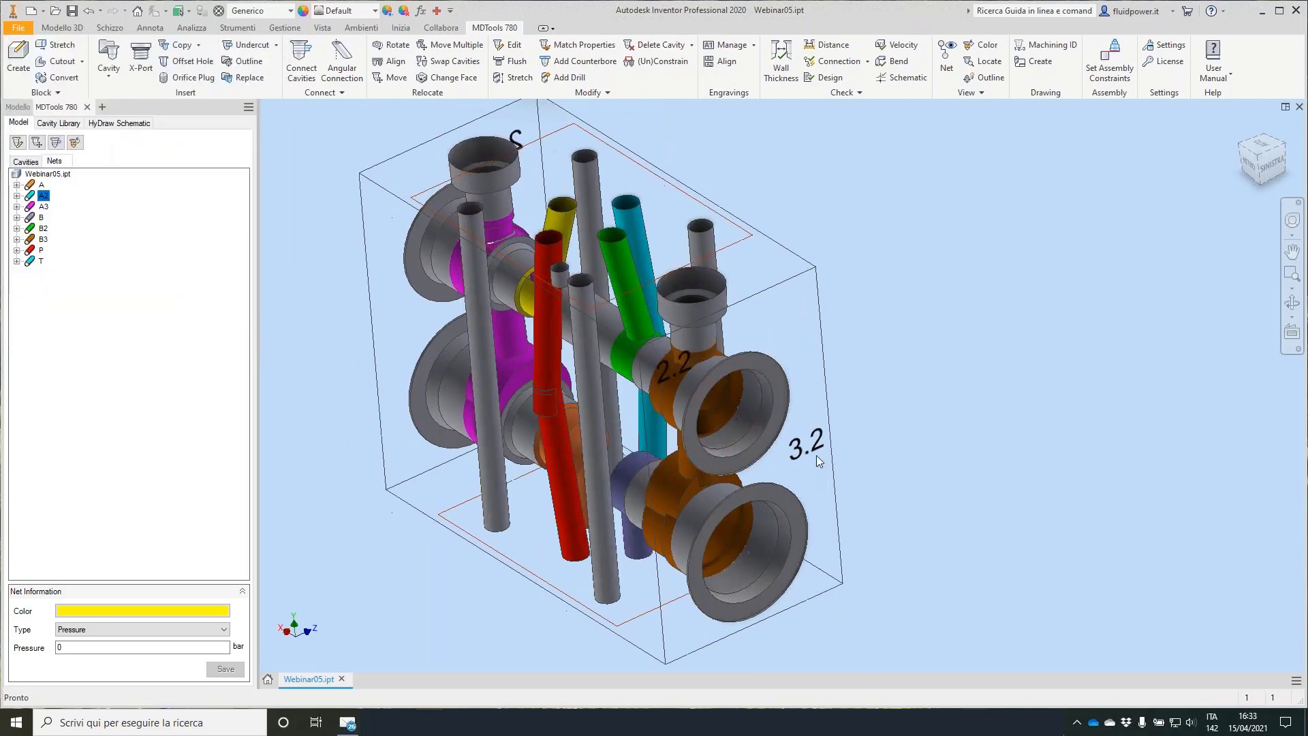
Convert all engravings from cosmetic to cut text with a height of 5 mm and a depth of cut of 0.5 mm.
click(725, 50)
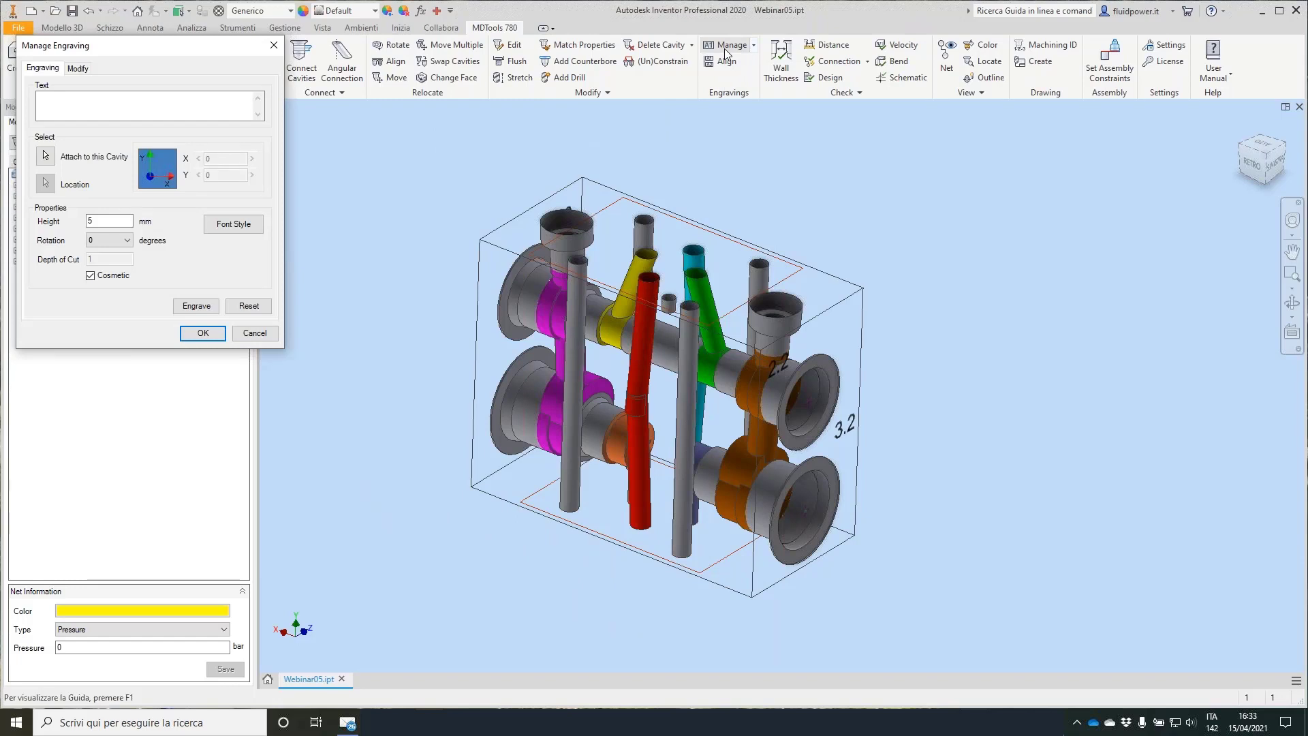
click(78, 69)
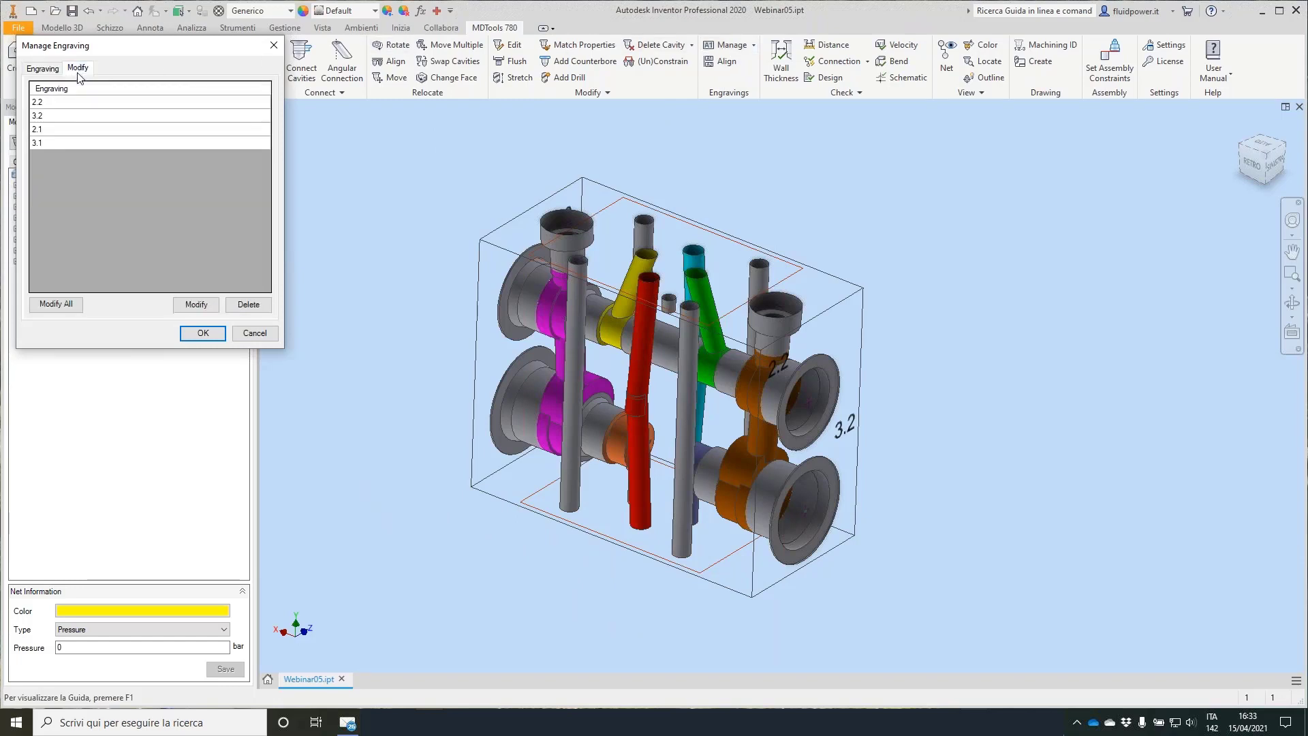
click(57, 305)
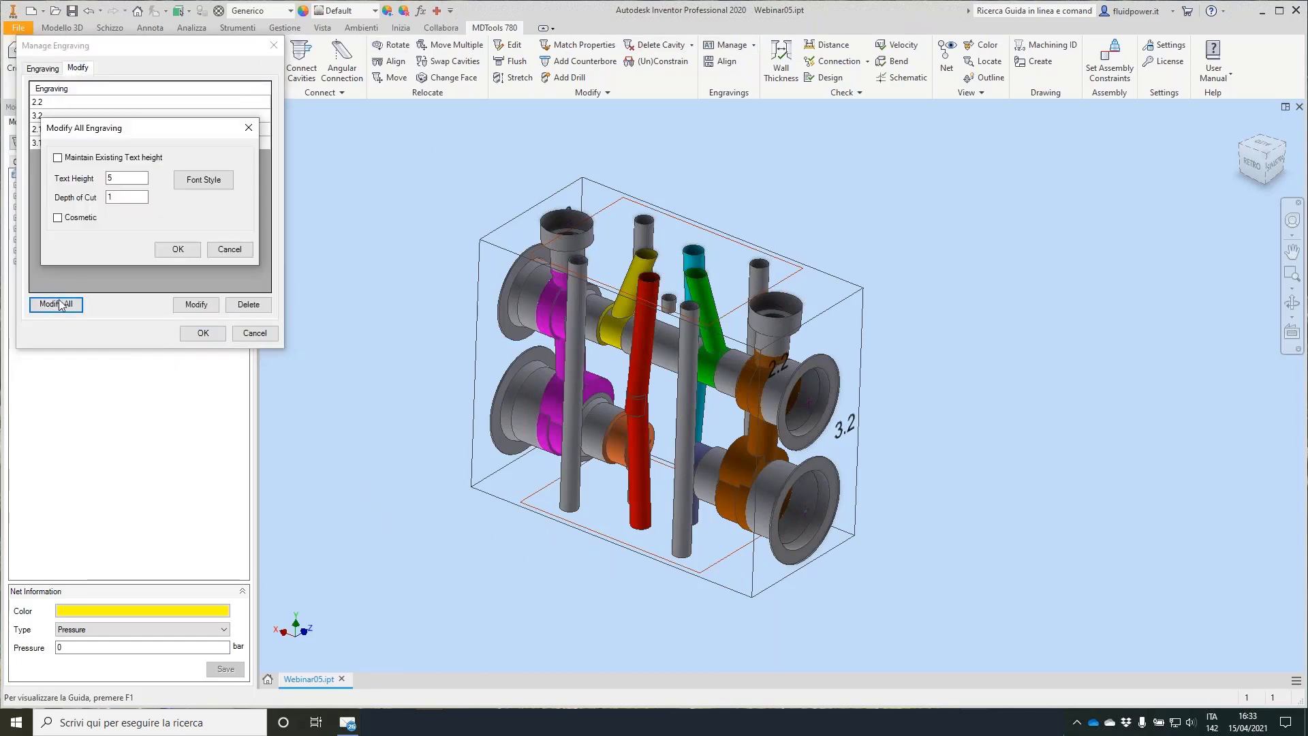
double_click(120, 199)
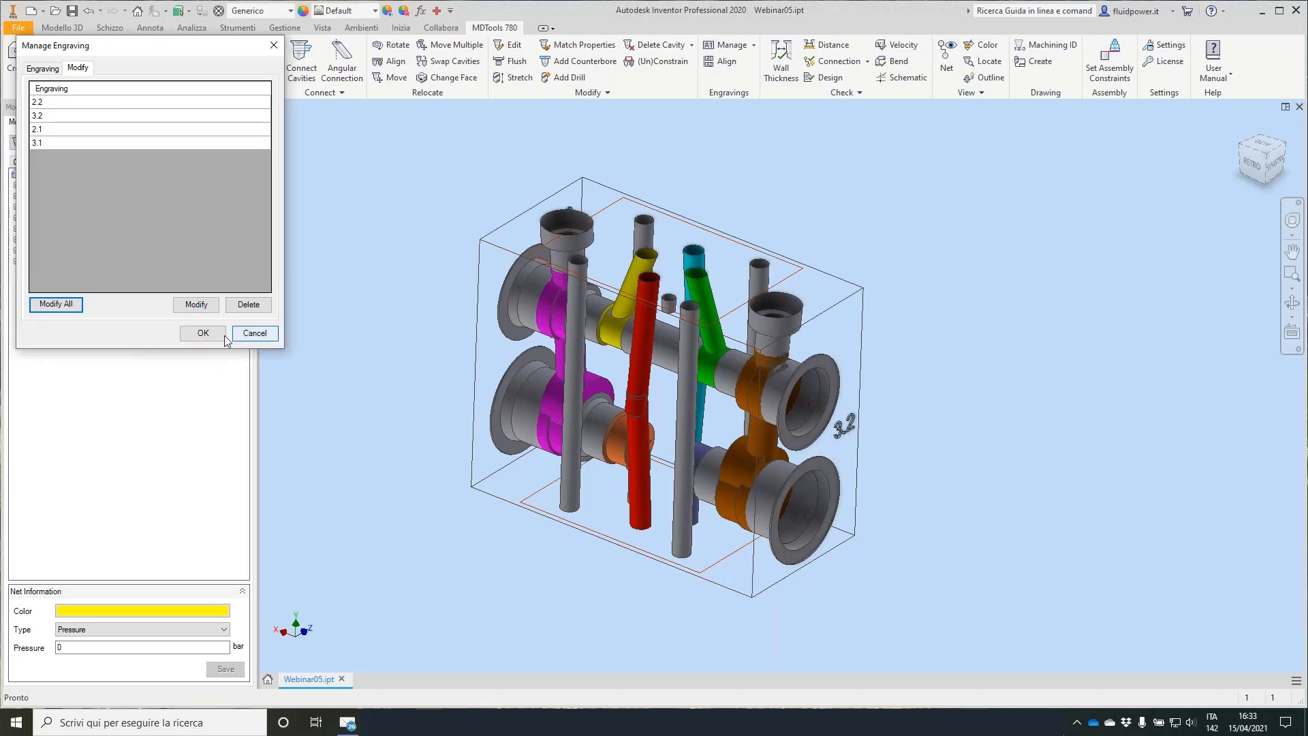
click(255, 334)
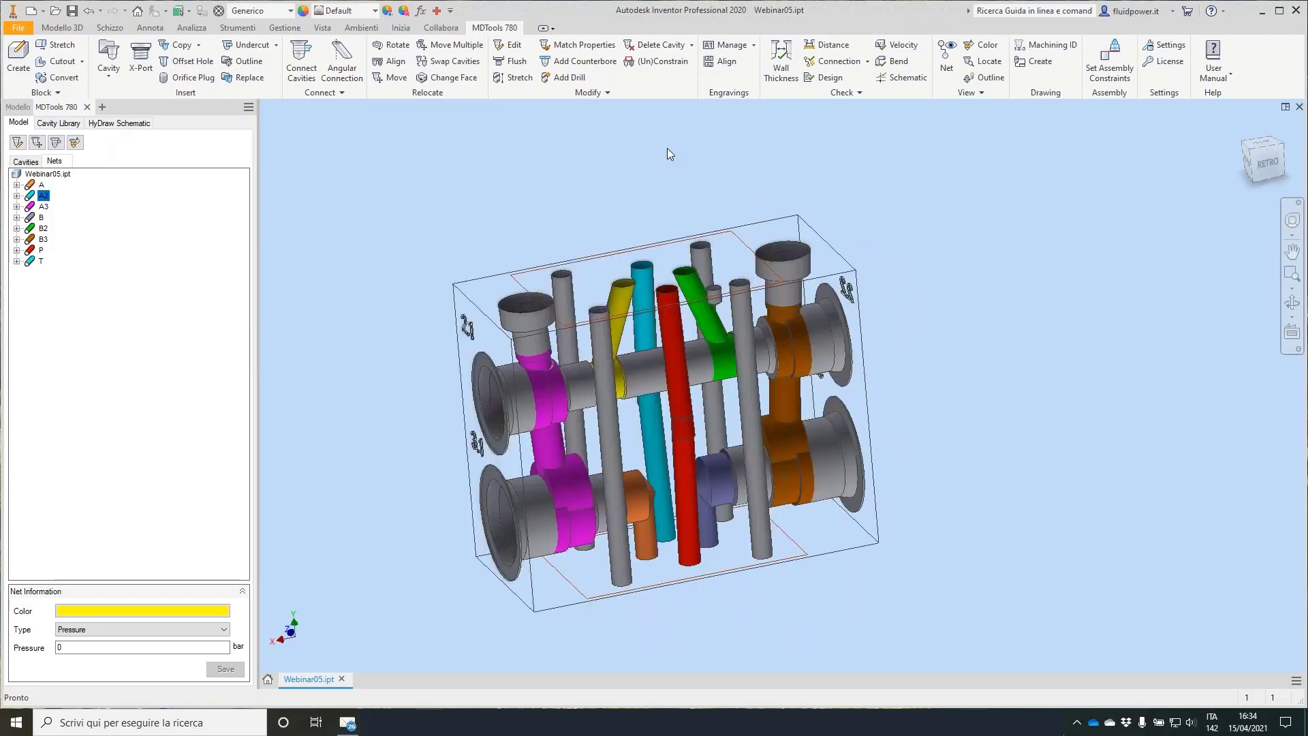
Engrave the text VEST WEBINAR on the block's rear face, 5 mm high with a 0.5 mm depth of cut, at about X 89, Y 11.
click(726, 45)
click(46, 156)
click(533, 316)
click(92, 108)
text(w)
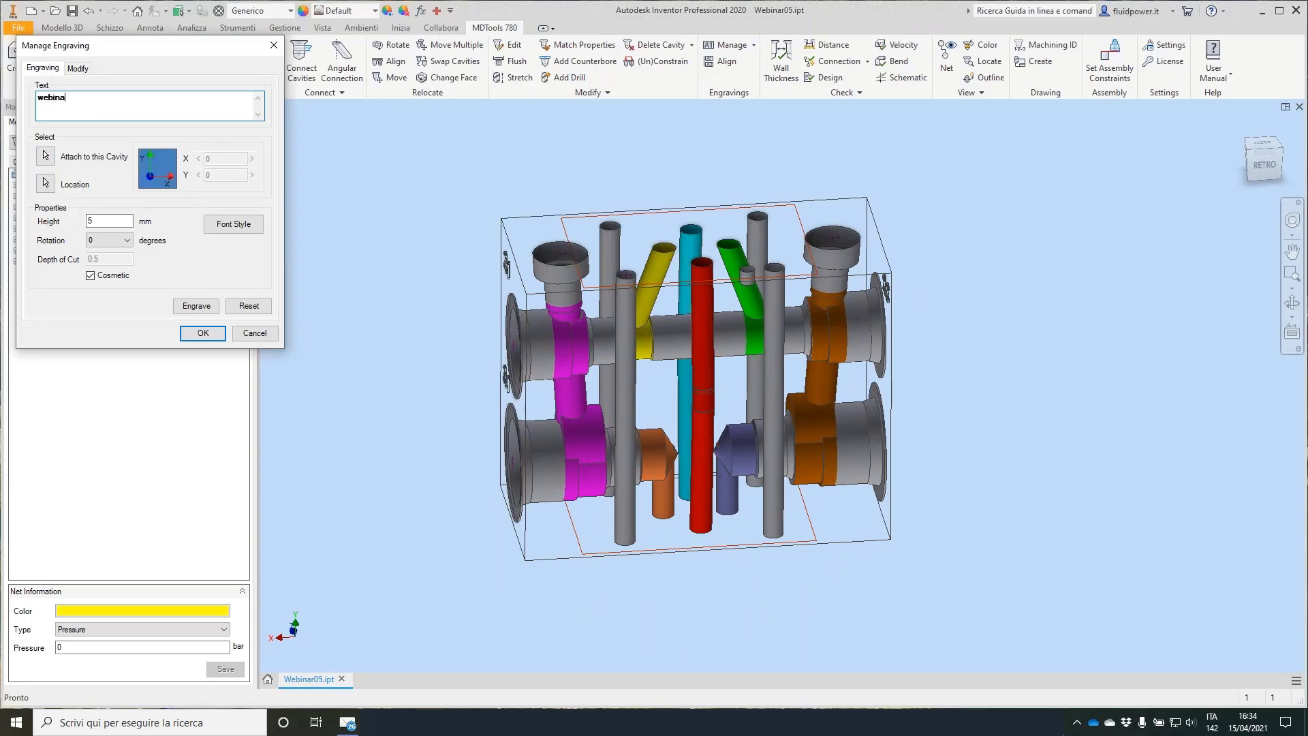
key(BackSpace)
text(Q)
click(91, 275)
click(45, 182)
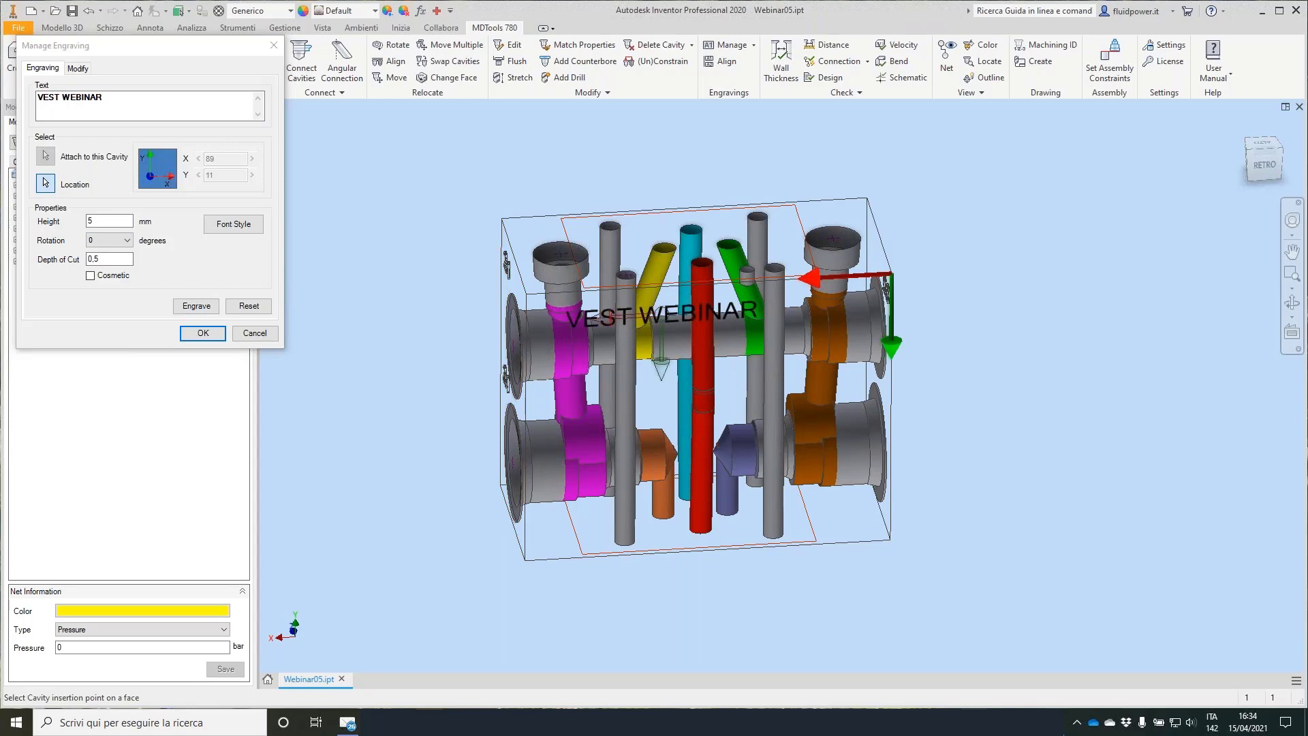
click(214, 304)
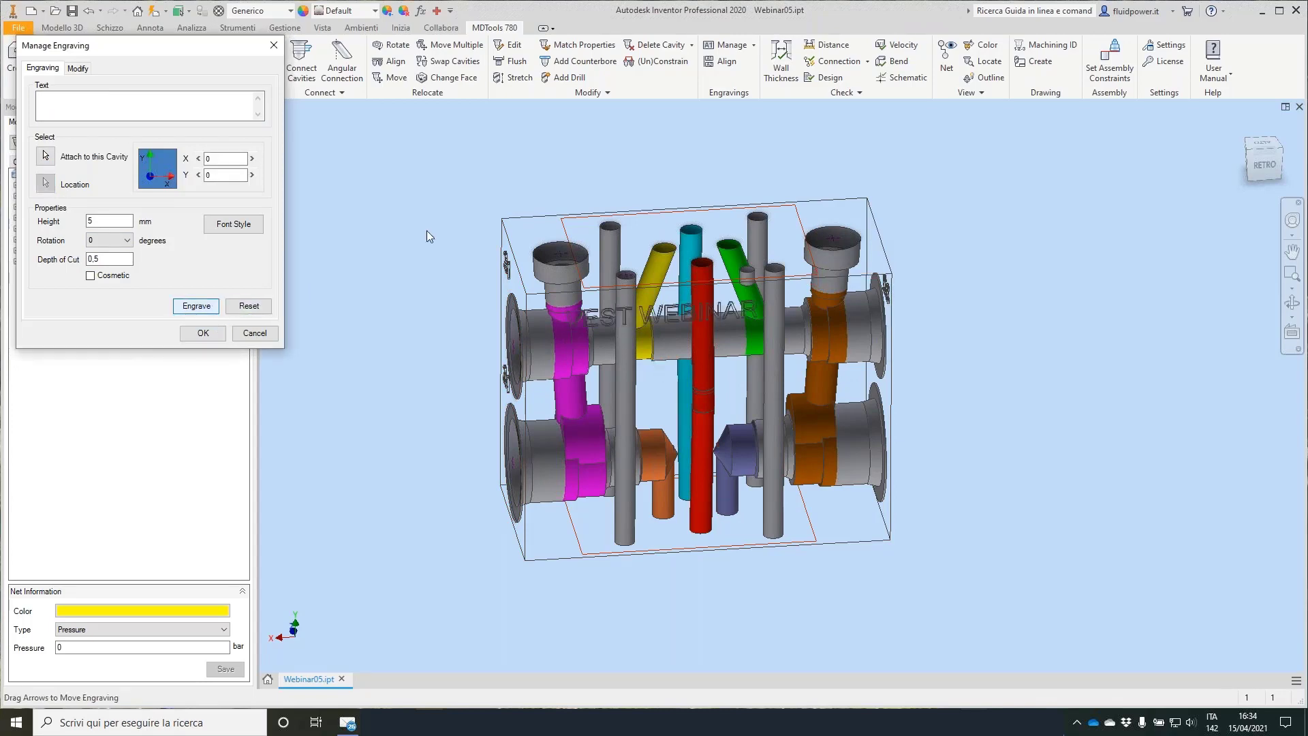
shift+middle_drag(562, 177, 489, 254)
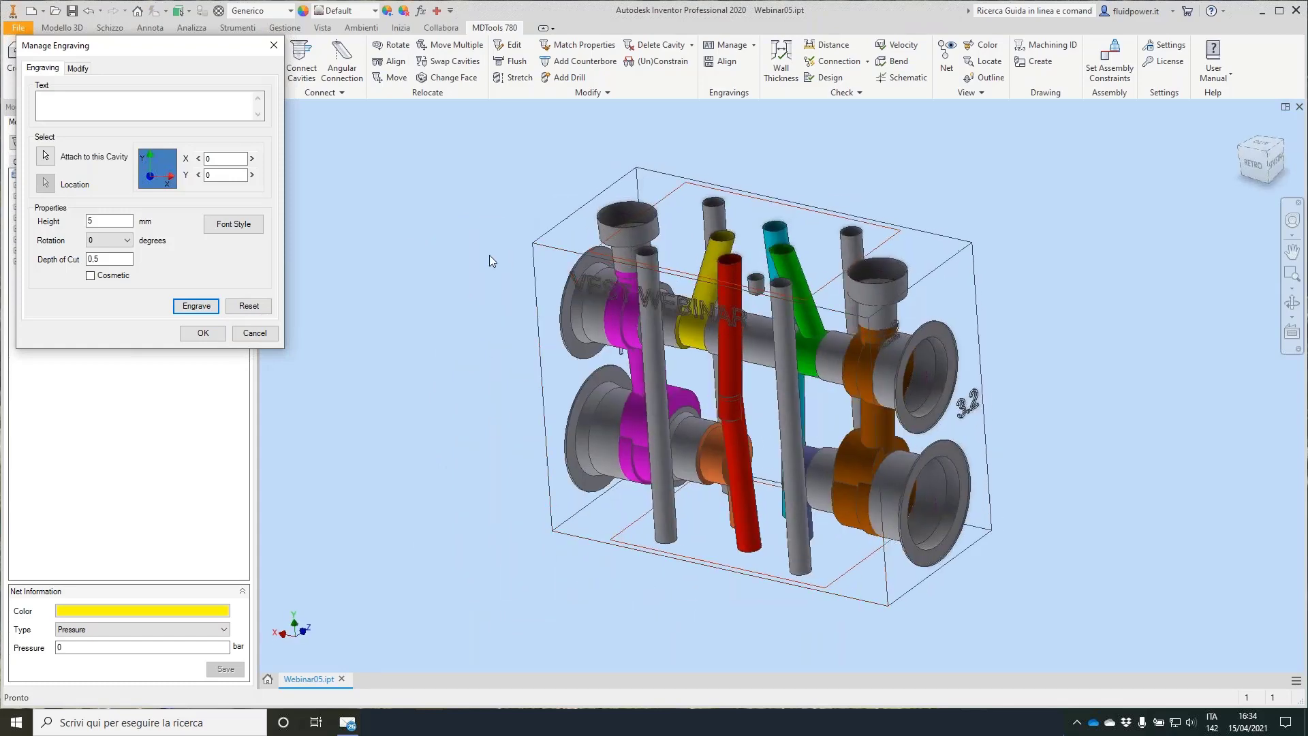
click(267, 335)
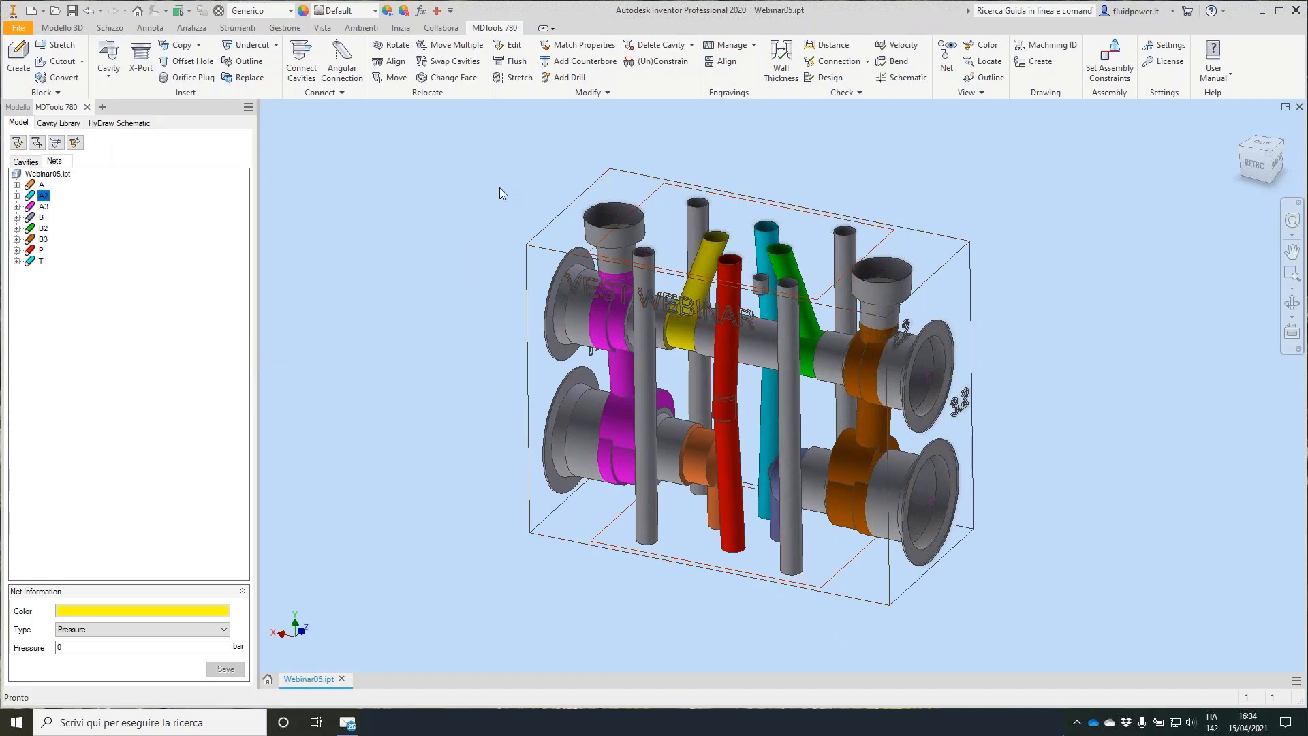
shift+middle_drag(500, 186, 1015, 262)
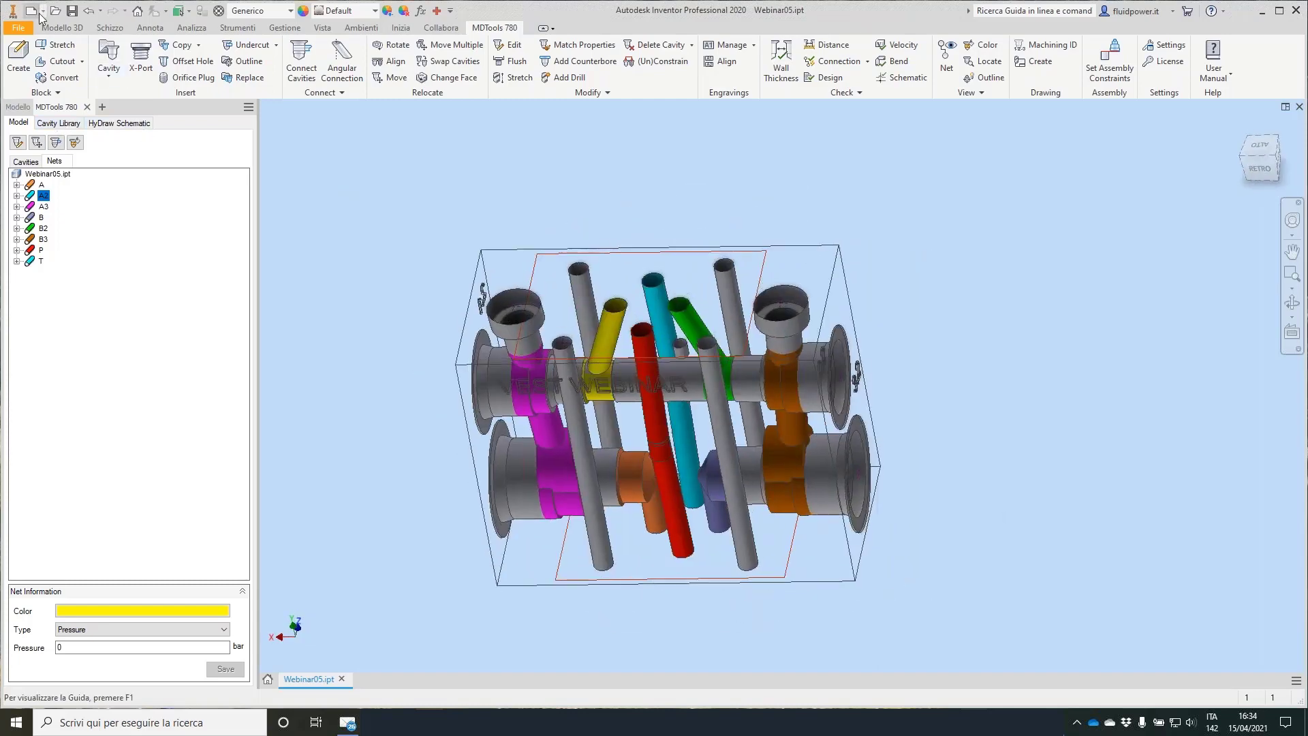
Create a new assembly and use the Plug command to place the Webinar05 manifold from the 05_MDTools folder with its plugs.
key(ctrl+n)
double_click(732, 329)
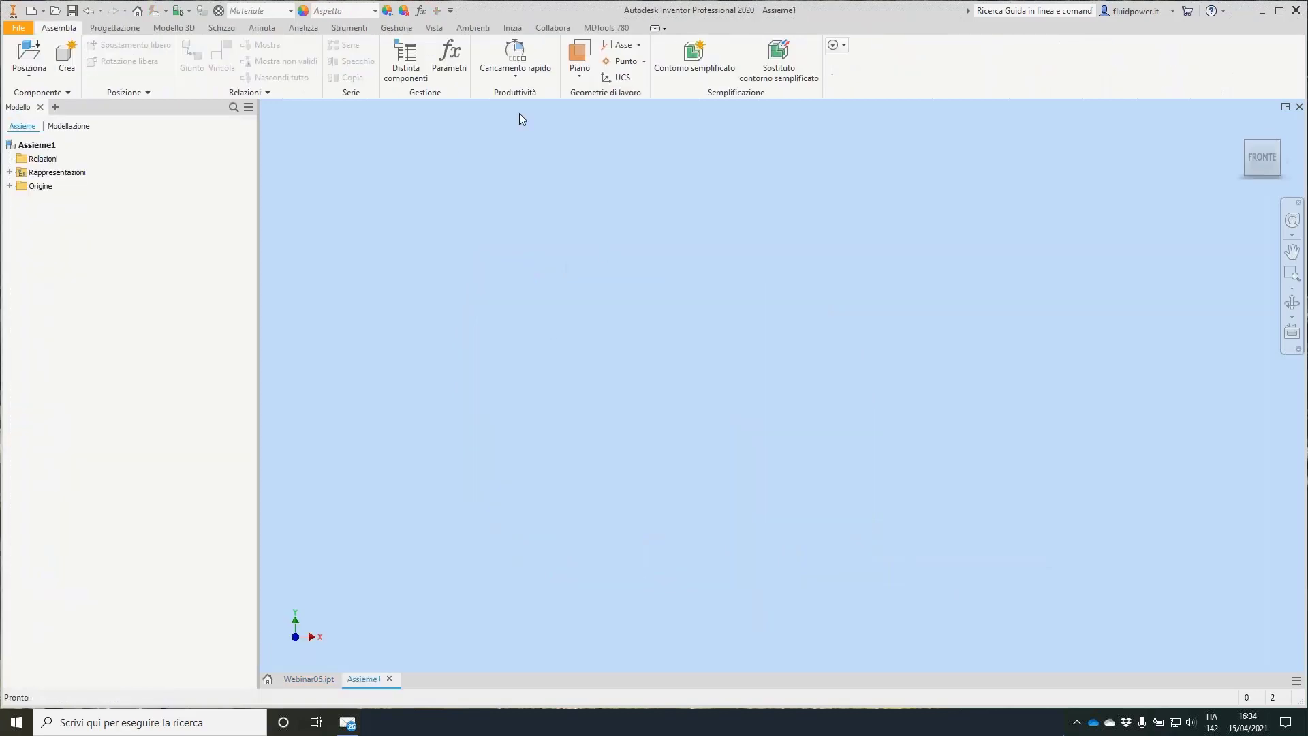
click(607, 28)
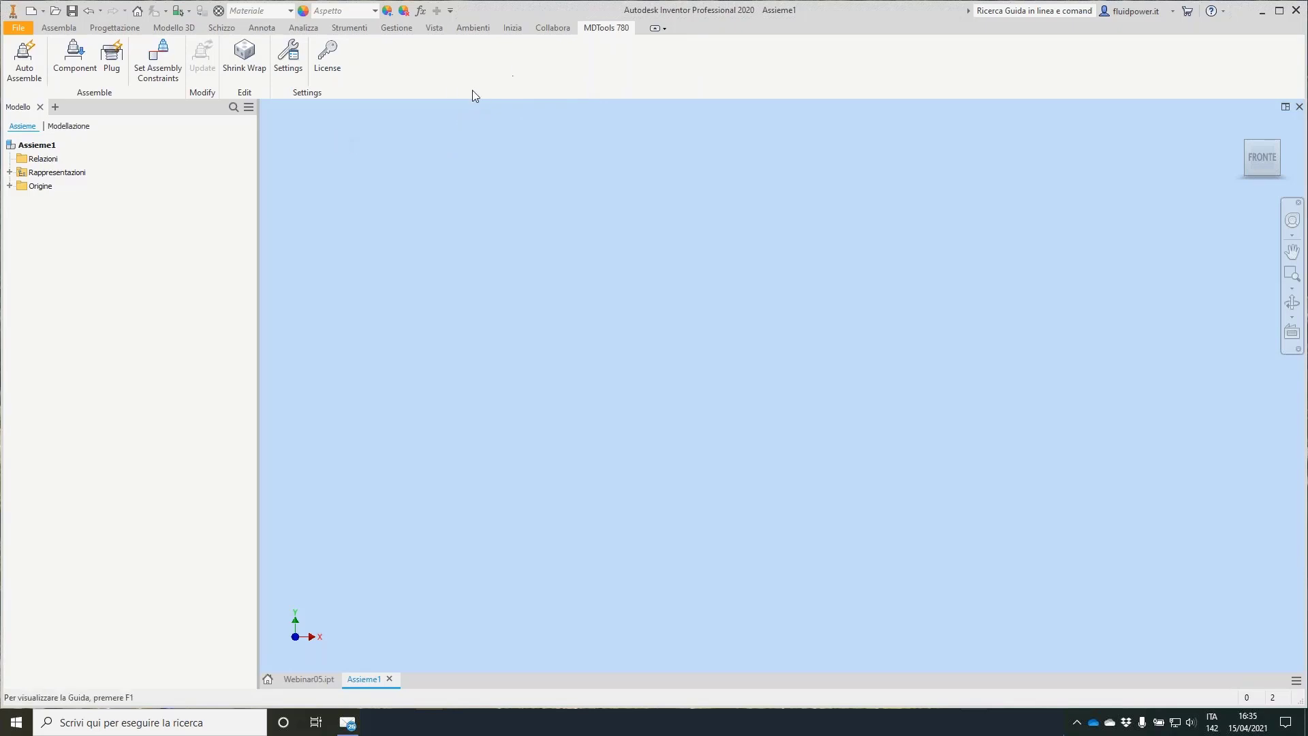
click(110, 58)
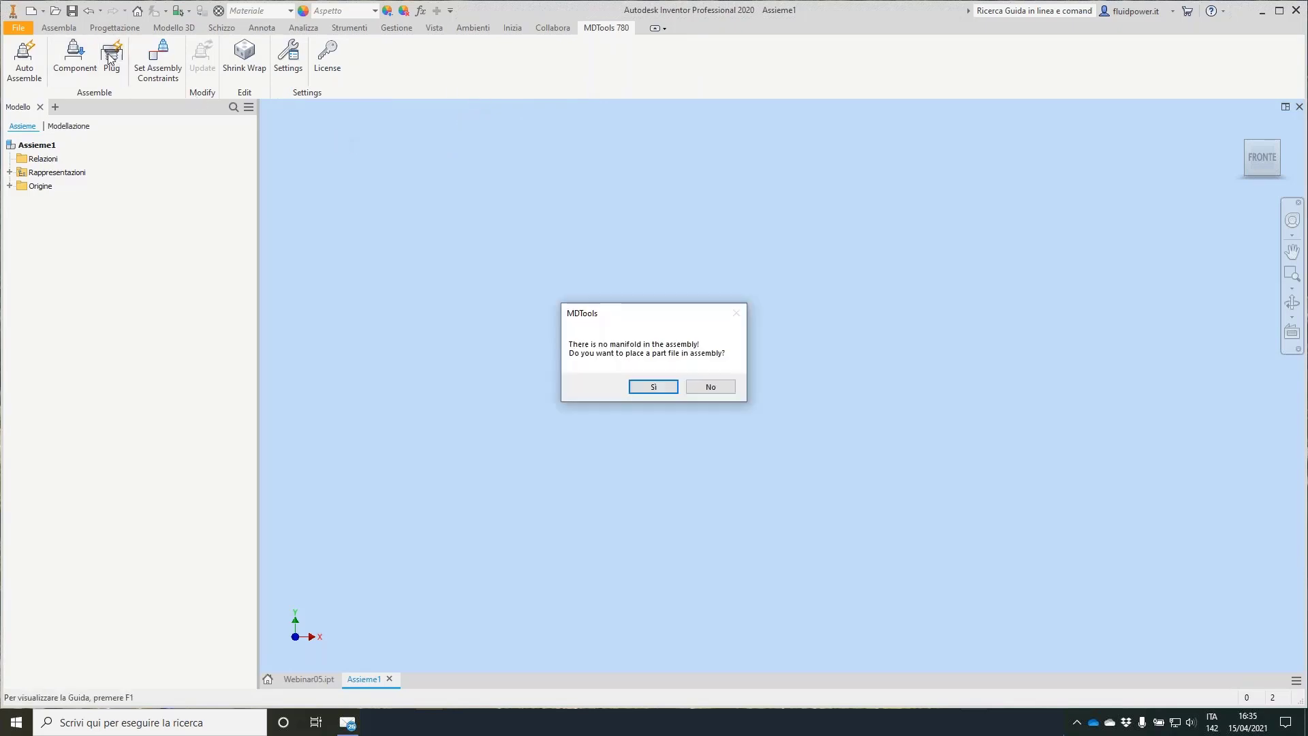
click(654, 389)
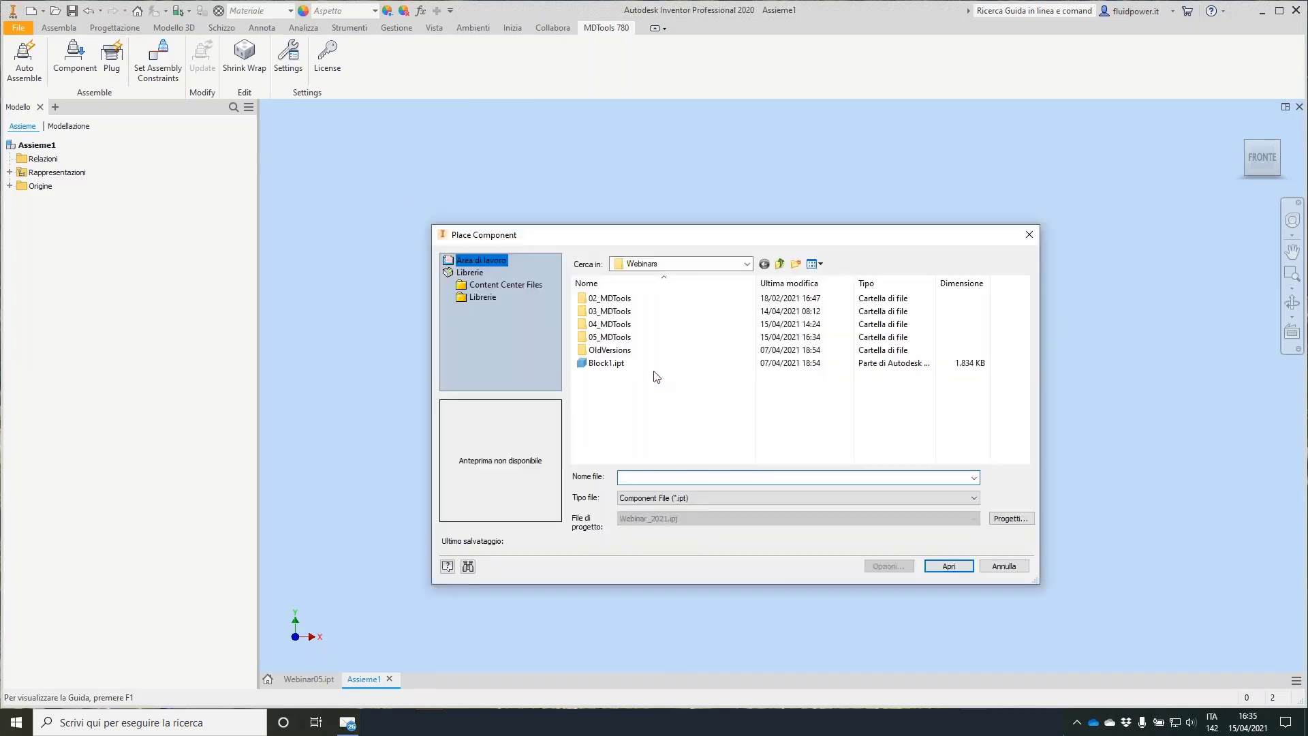
double_click(613, 336)
double_click(618, 324)
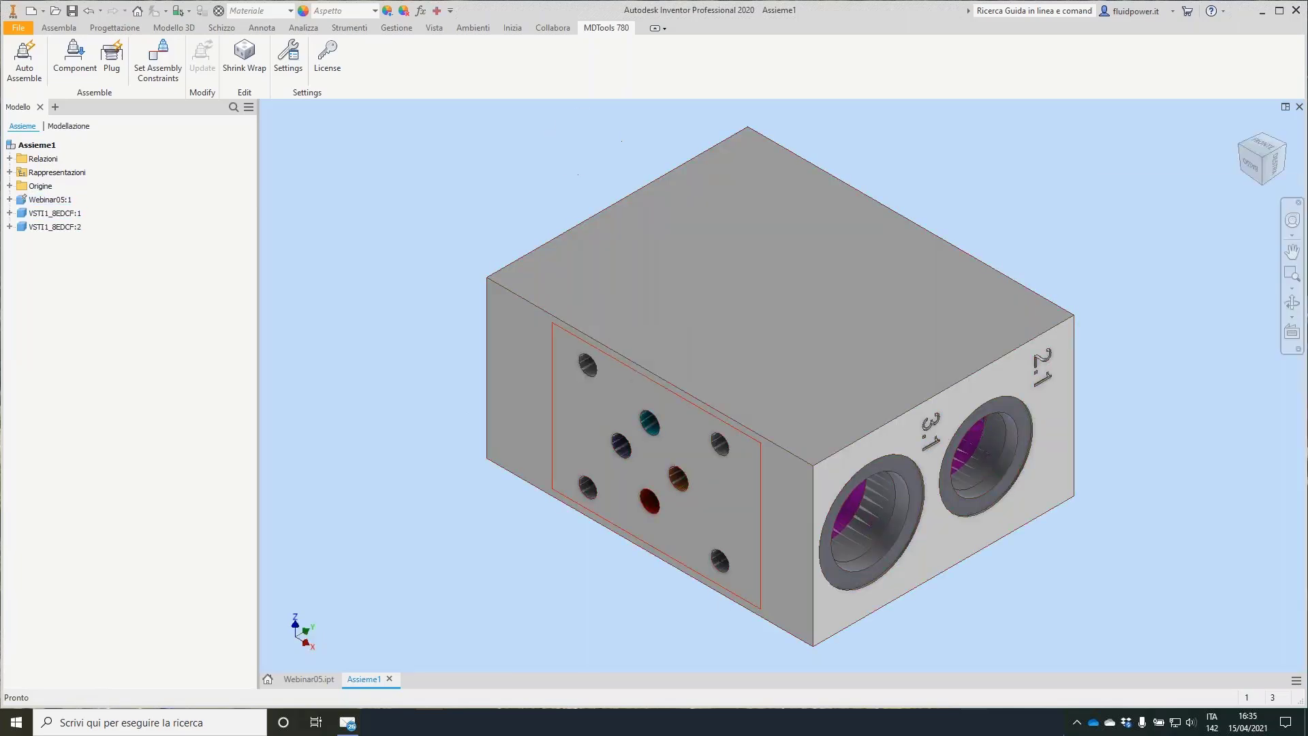
shift+middle_drag(634, 256, 611, 223)
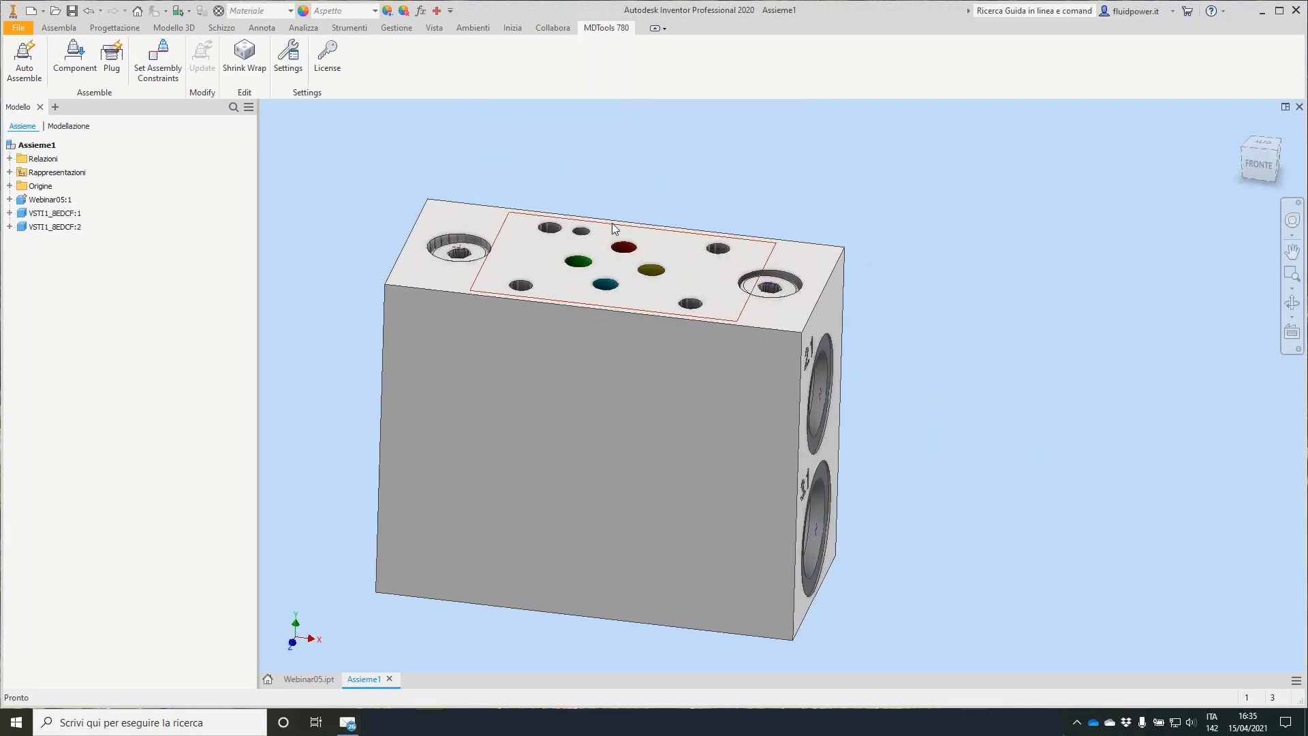
shift+middle_drag(613, 228, 599, 221)
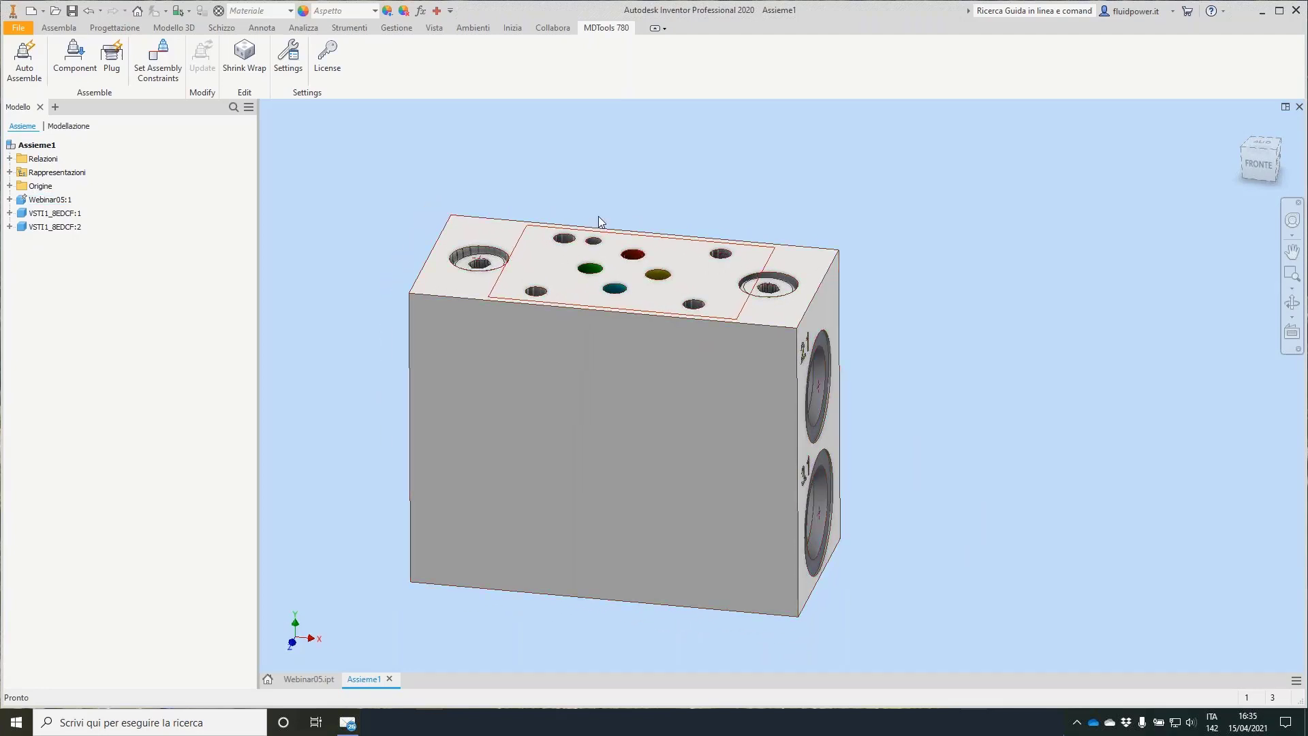
Switch to MDTools Library Manager and examine the plug model linked to MB-600-090 and the BSP and SAE plug model folders.
mouse_move(1053, 722)
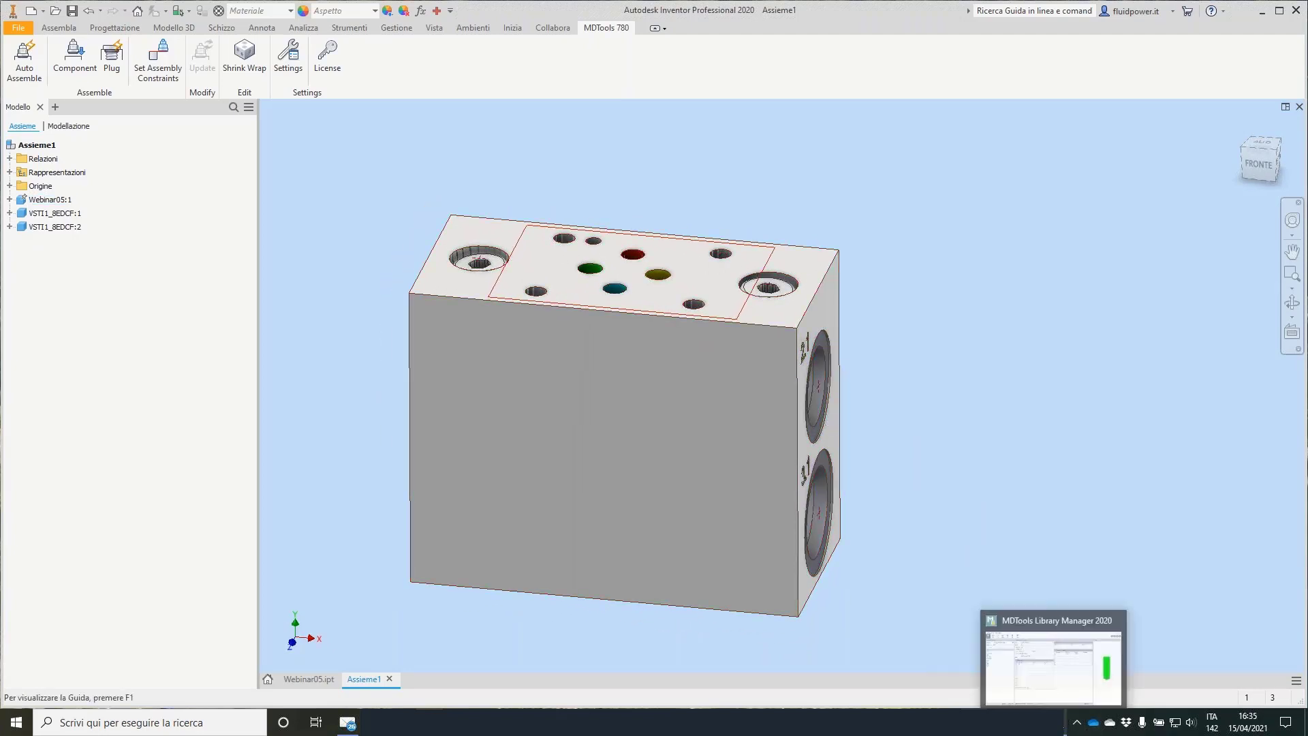
click(1053, 664)
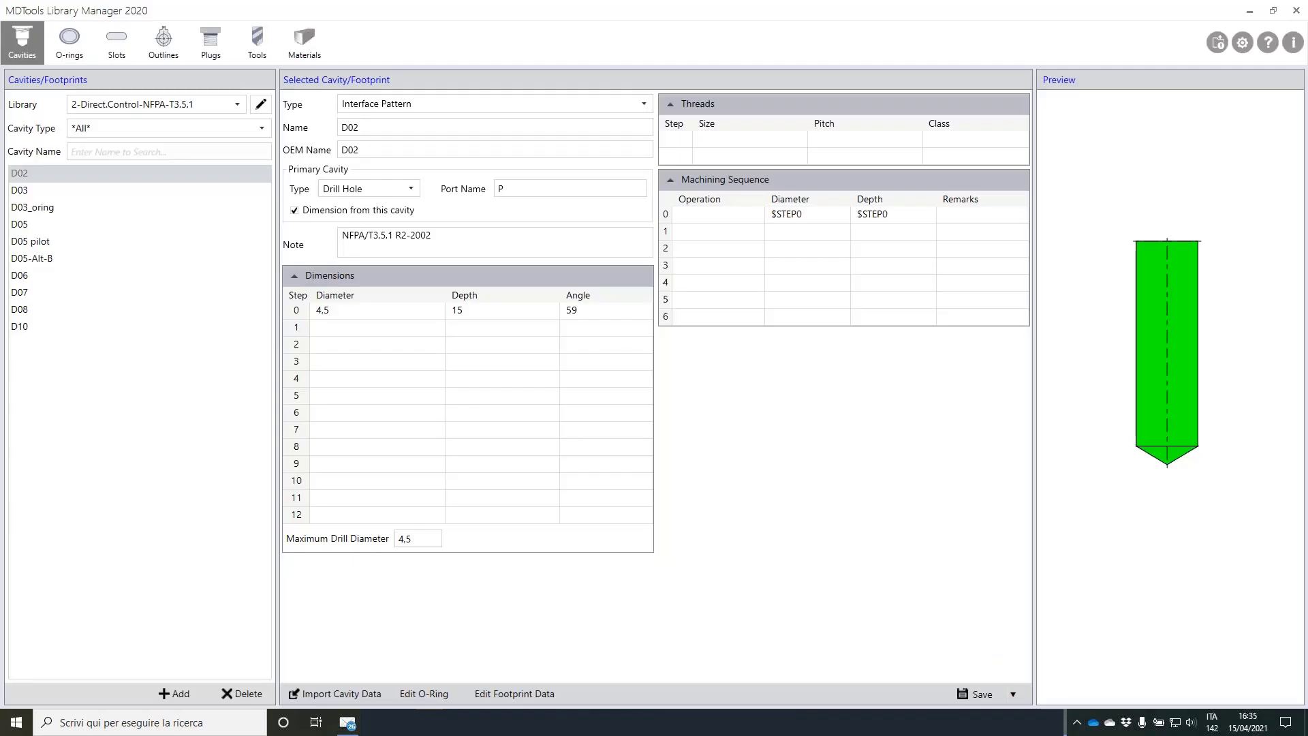
click(212, 42)
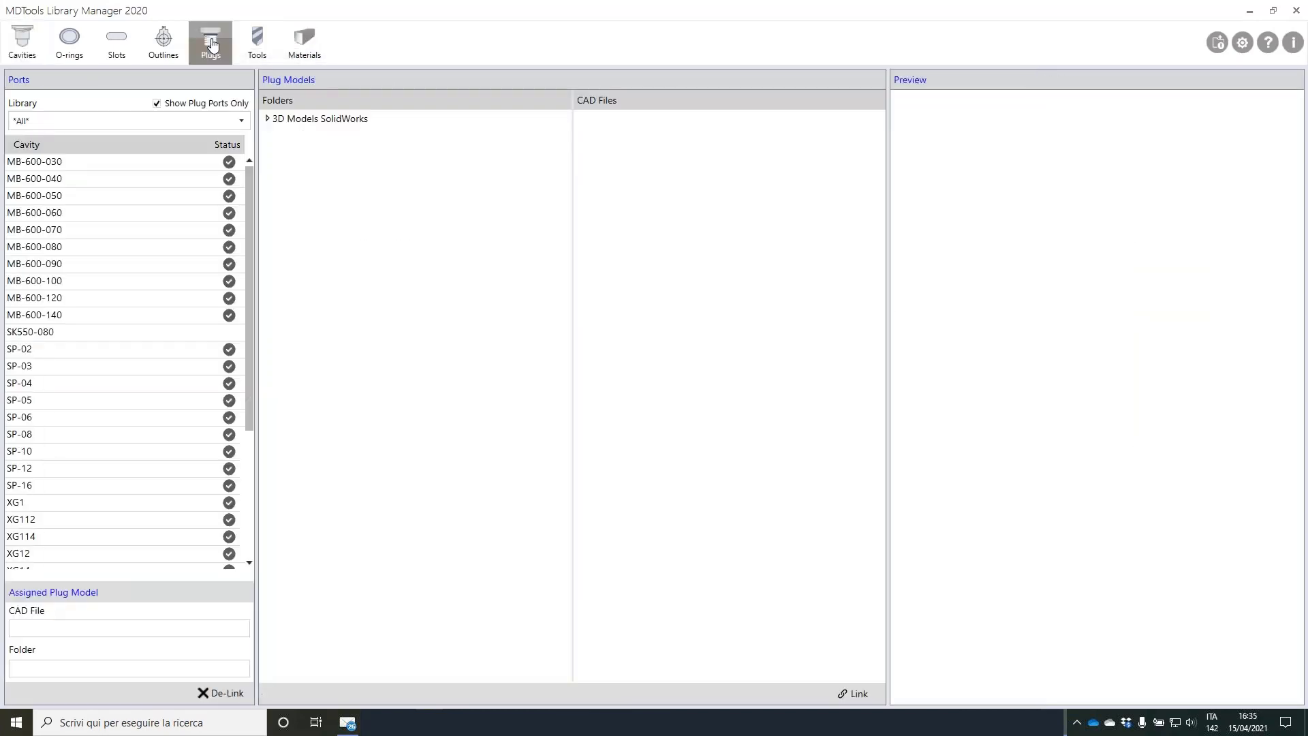
click(59, 268)
click(267, 119)
click(276, 136)
click(283, 221)
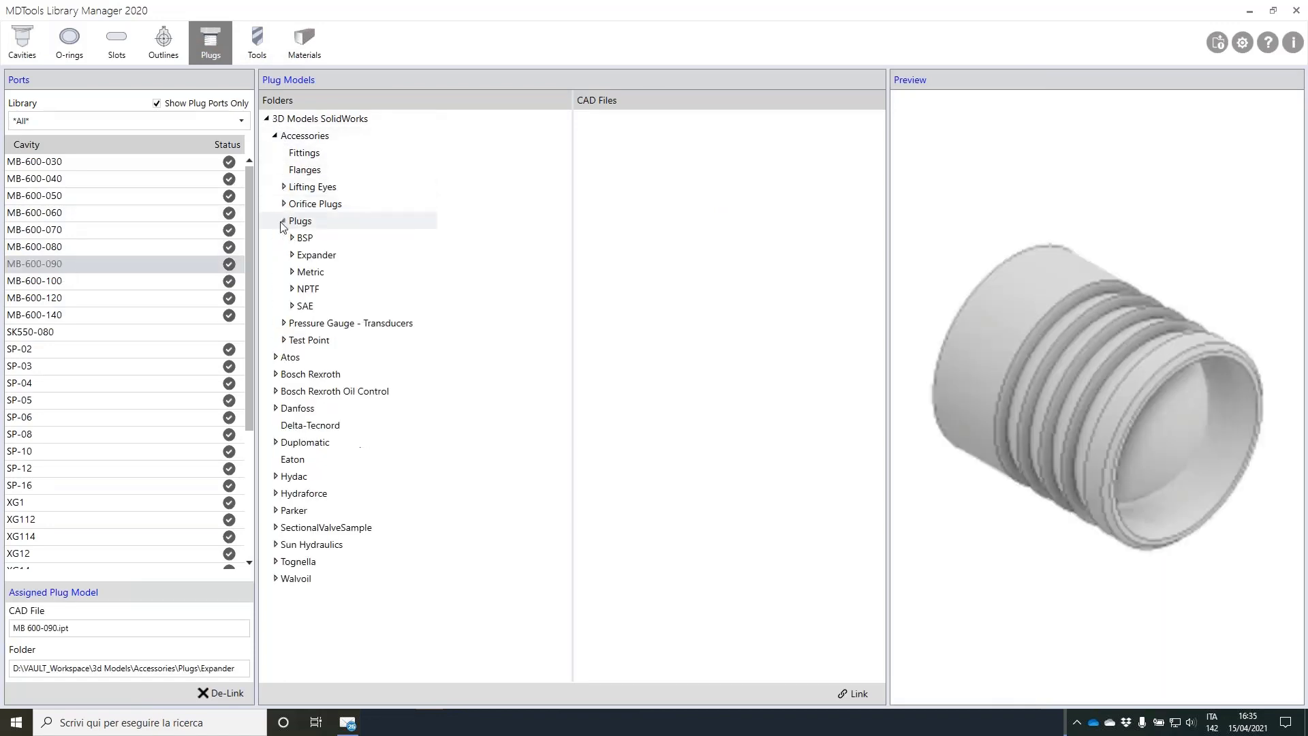
click(292, 237)
click(308, 238)
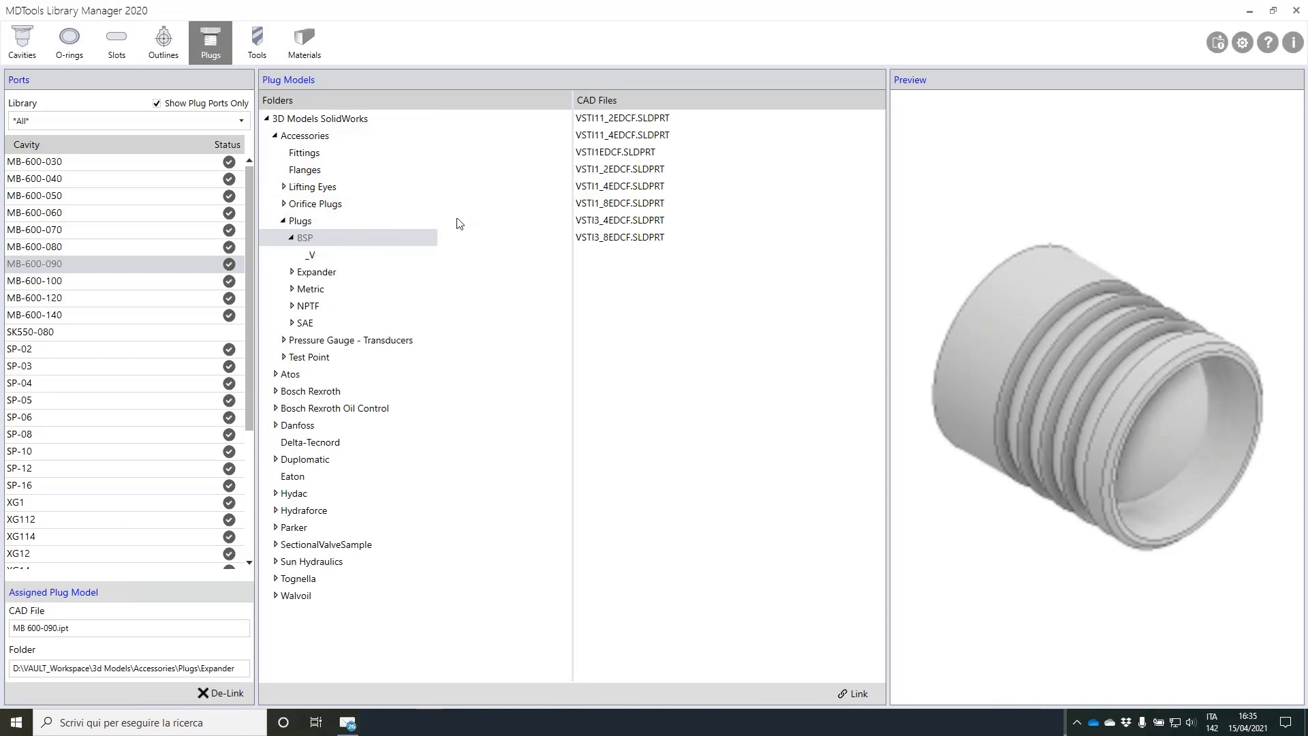
click(306, 323)
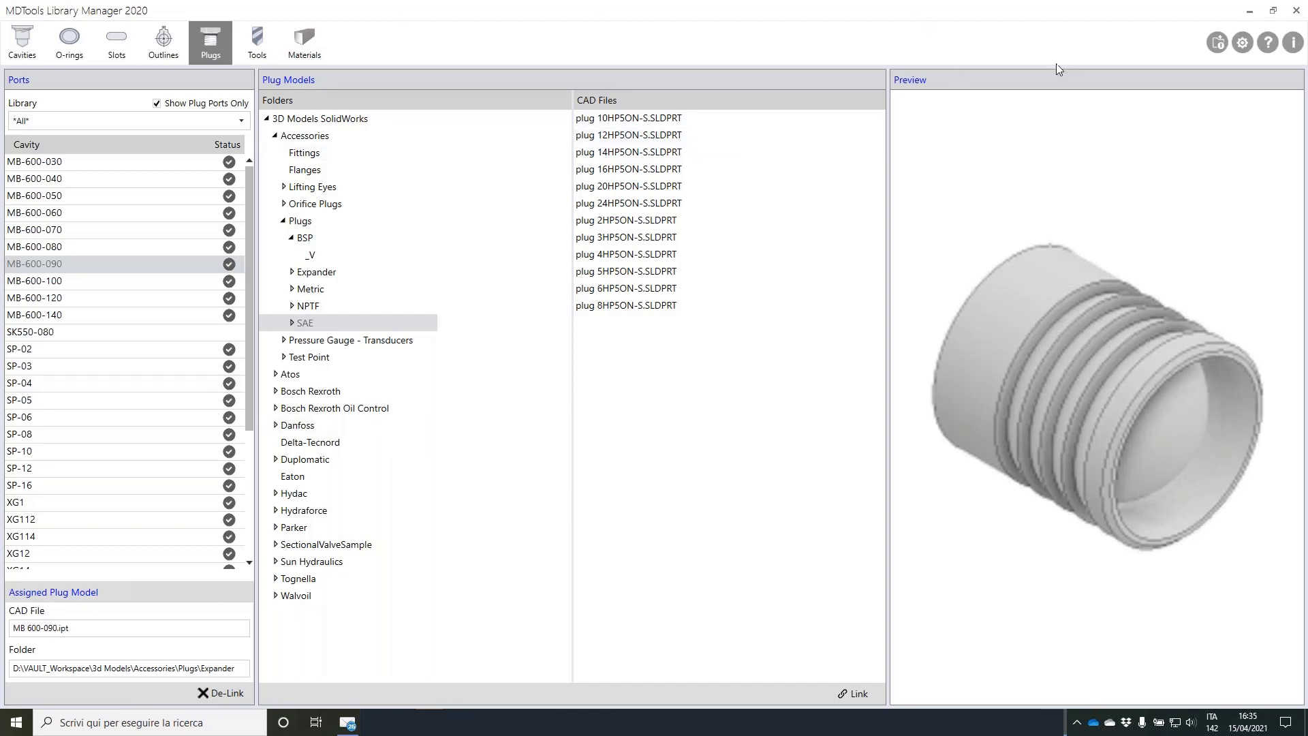
click(1249, 12)
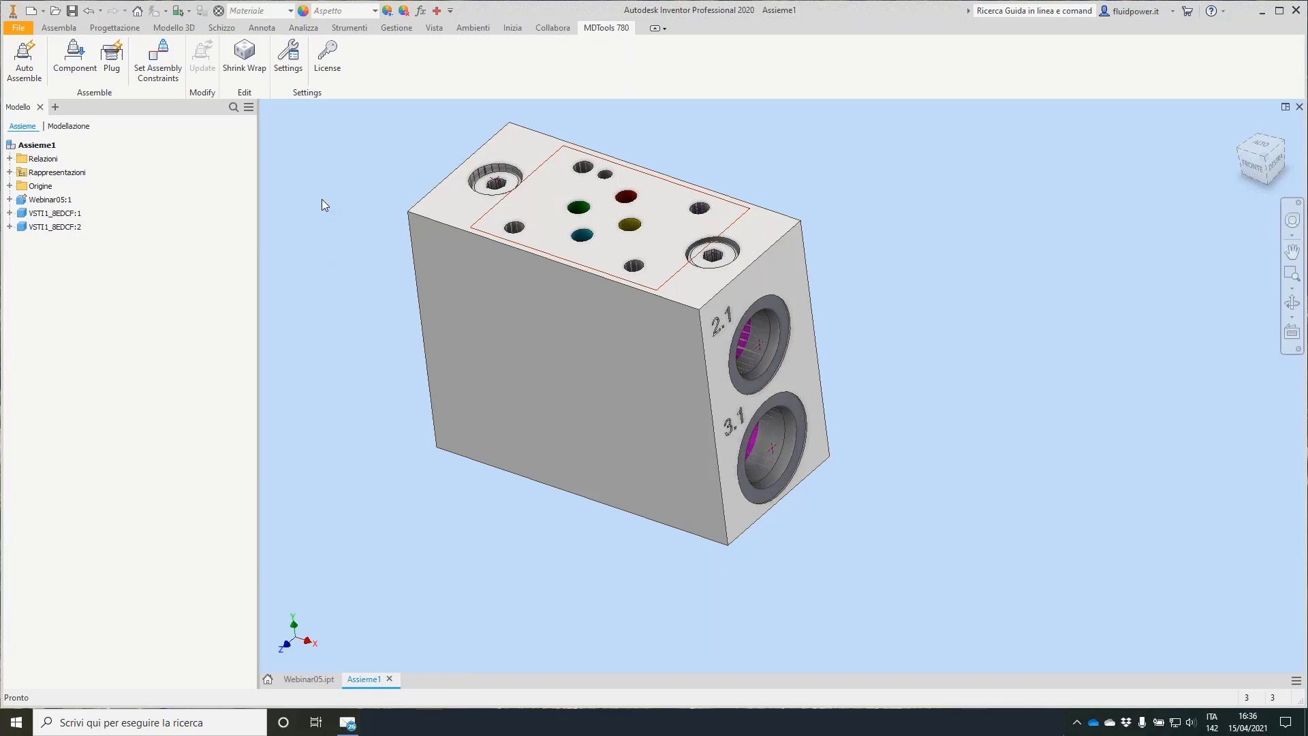
Assign the Danfoss model HFCV10-RT-E.ipt to cavities 3.1 and 3.2 in the component assembly list.
click(75, 58)
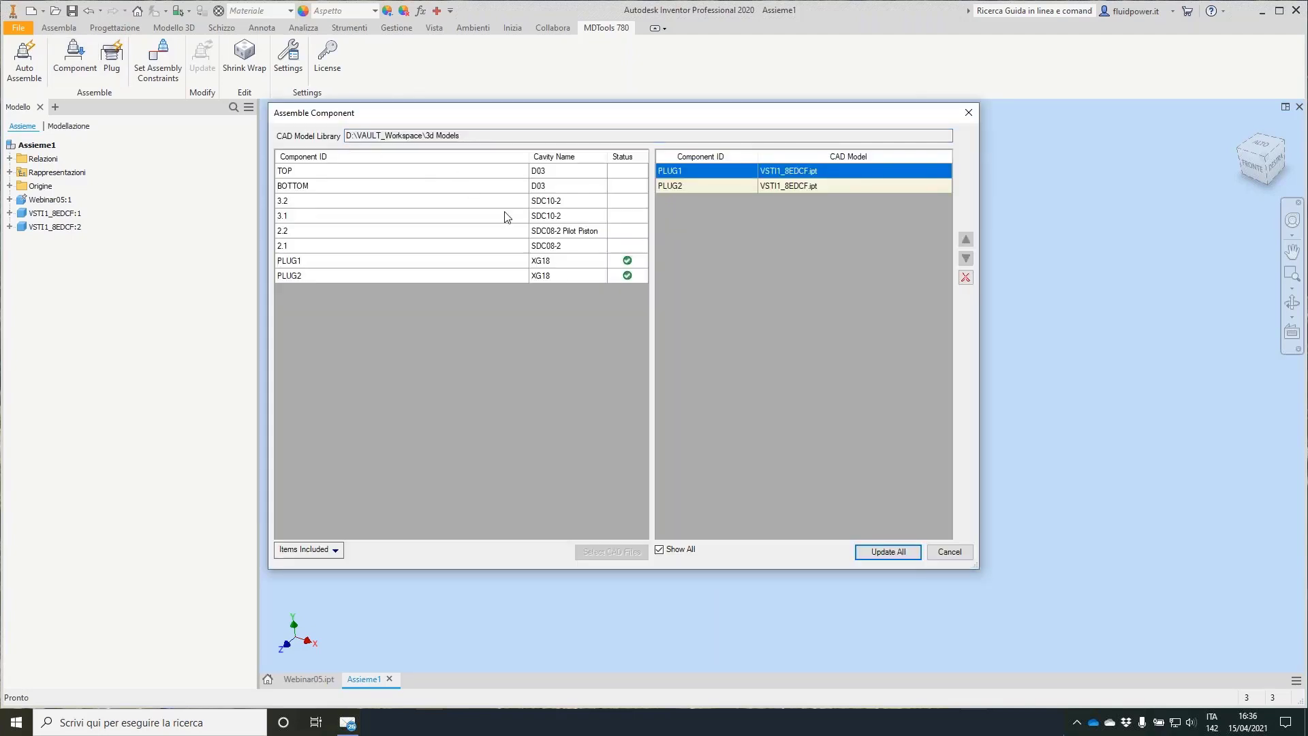
click(565, 204)
shift+click(547, 219)
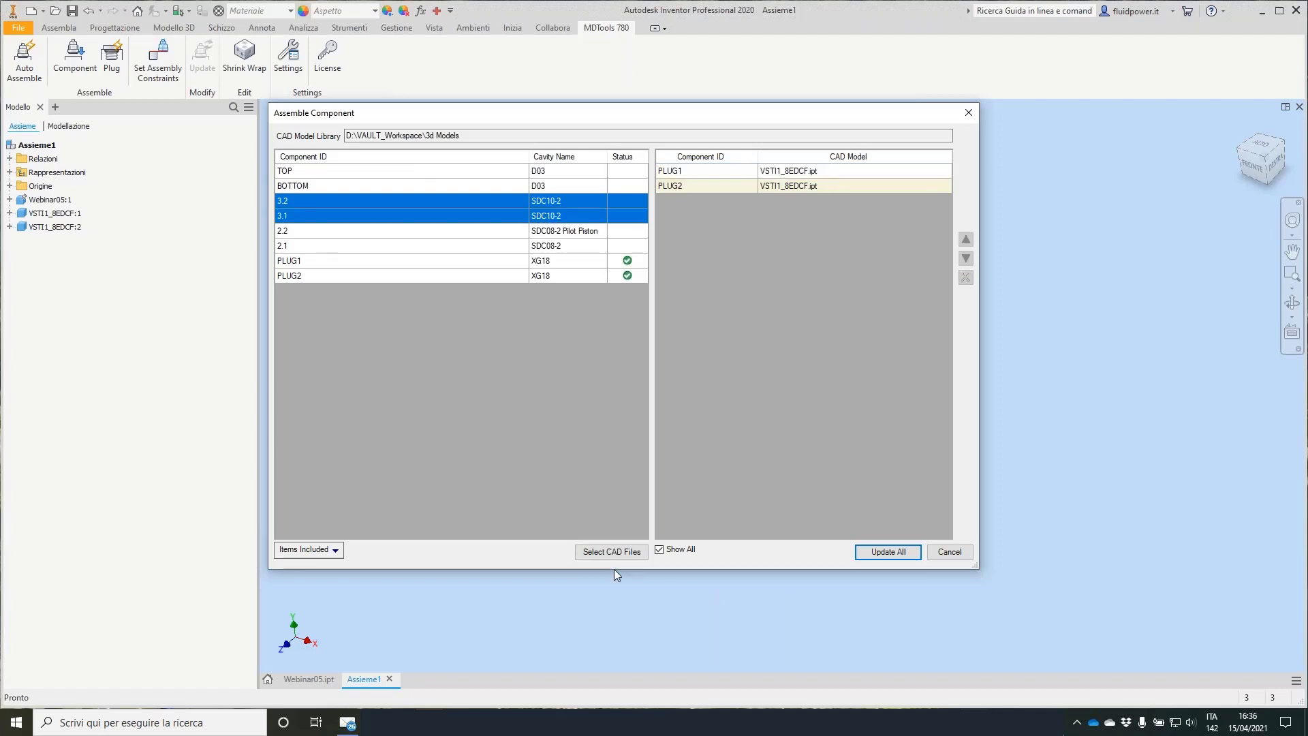
click(611, 552)
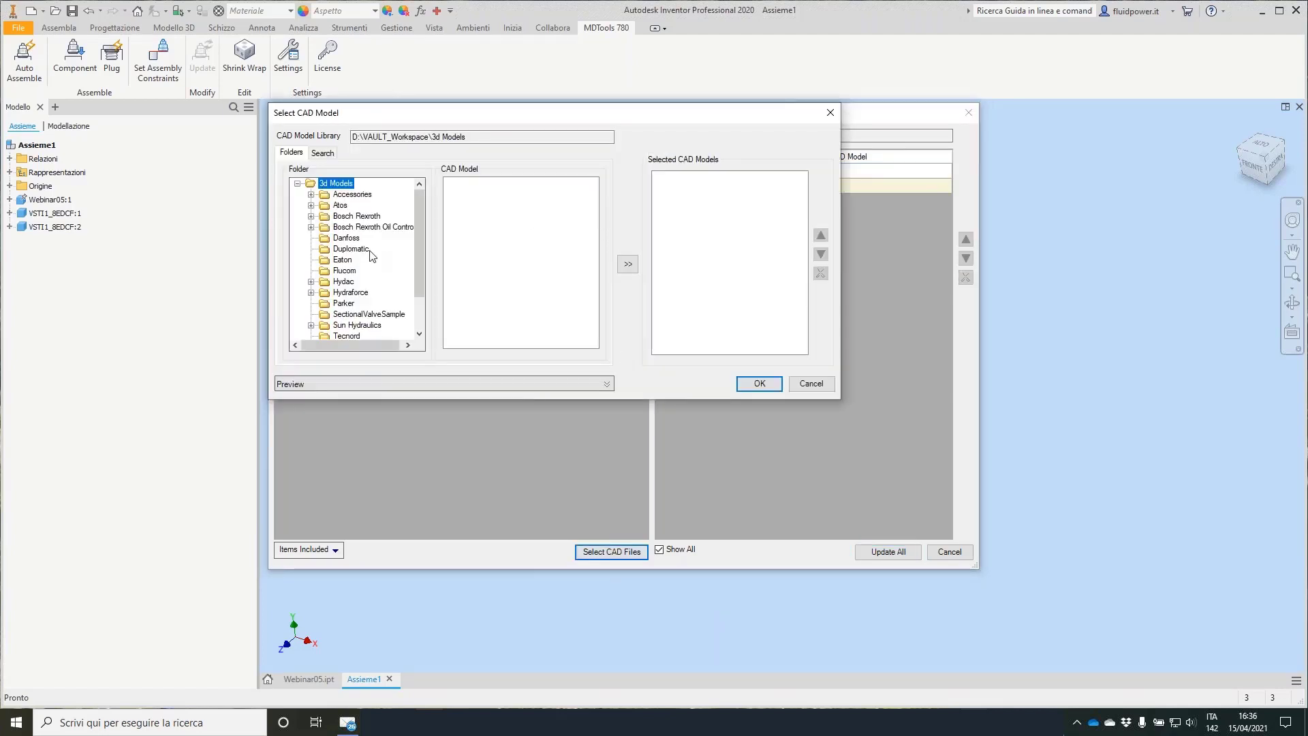
click(345, 238)
scroll(535, 235, down, 10)
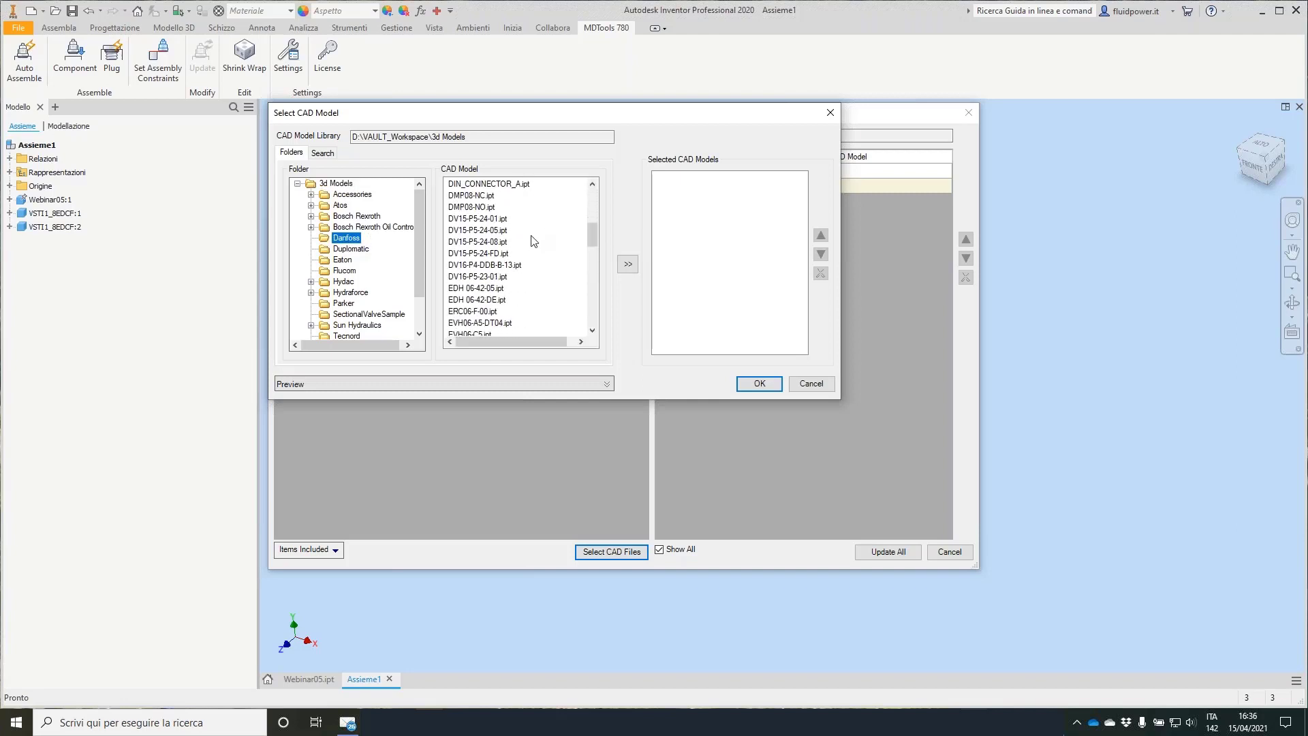
scroll(533, 239, down, 8)
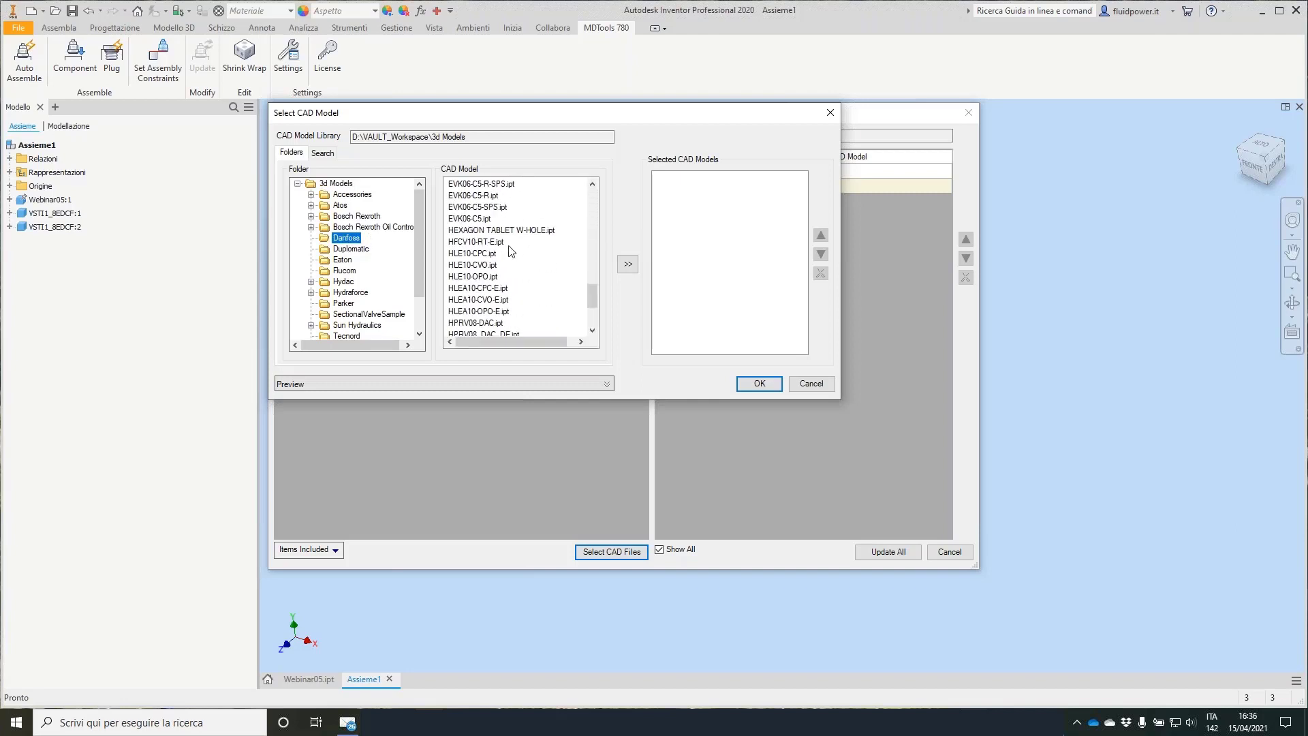
click(473, 242)
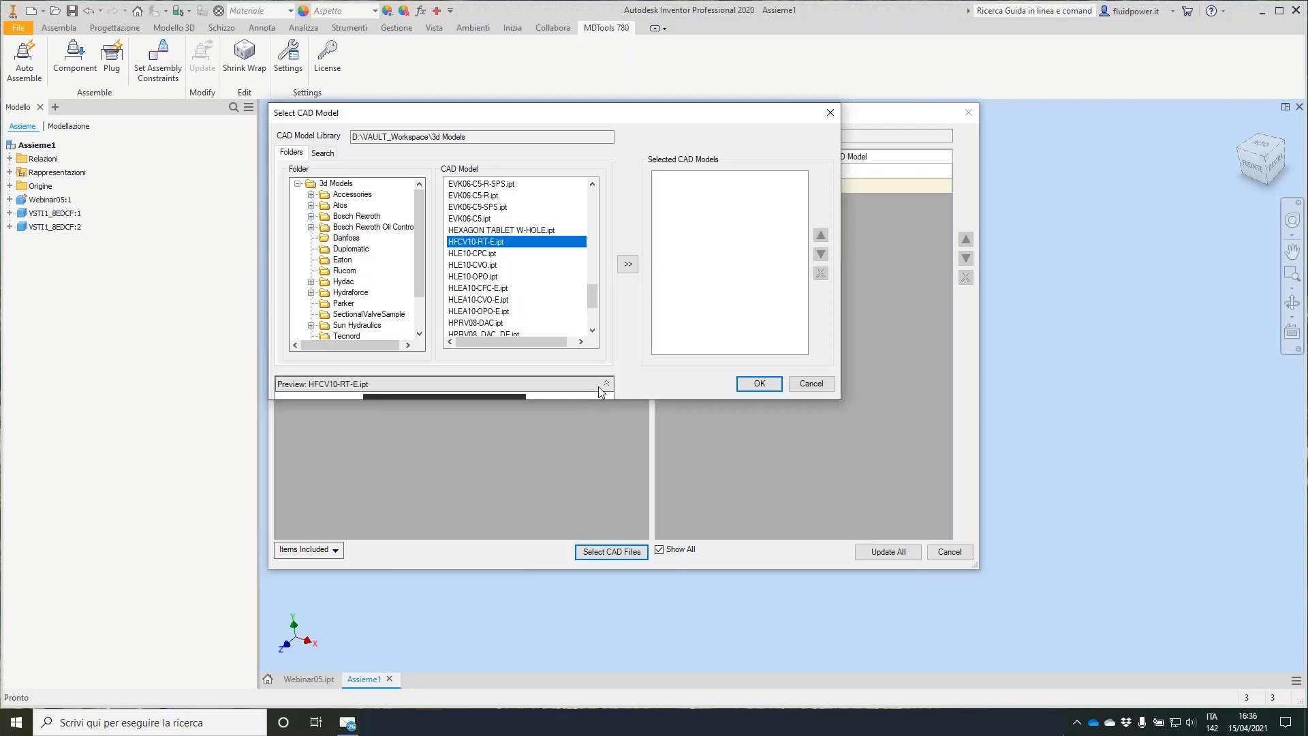
click(594, 383)
click(627, 265)
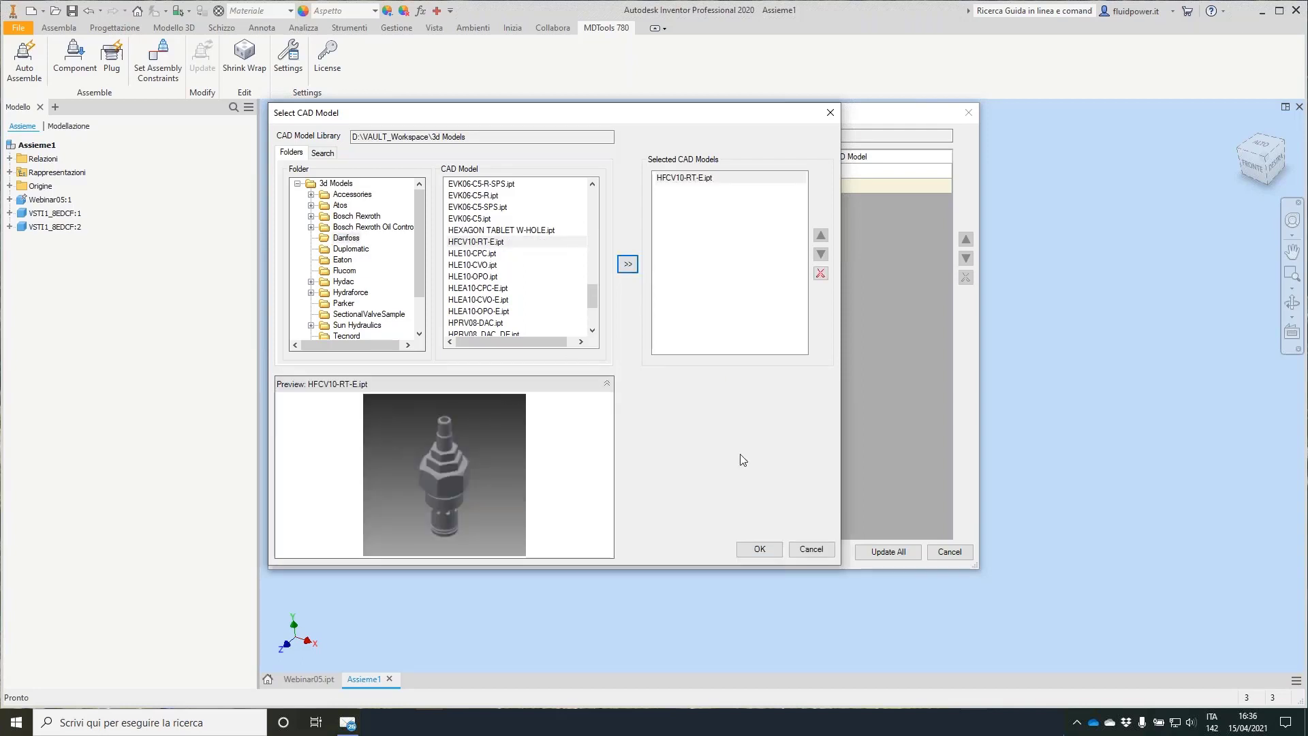
click(774, 554)
Search the model library for CV08 and assign the Danfoss model CV08-NP.ipt to cavities 2.1 and 2.2.
click(566, 231)
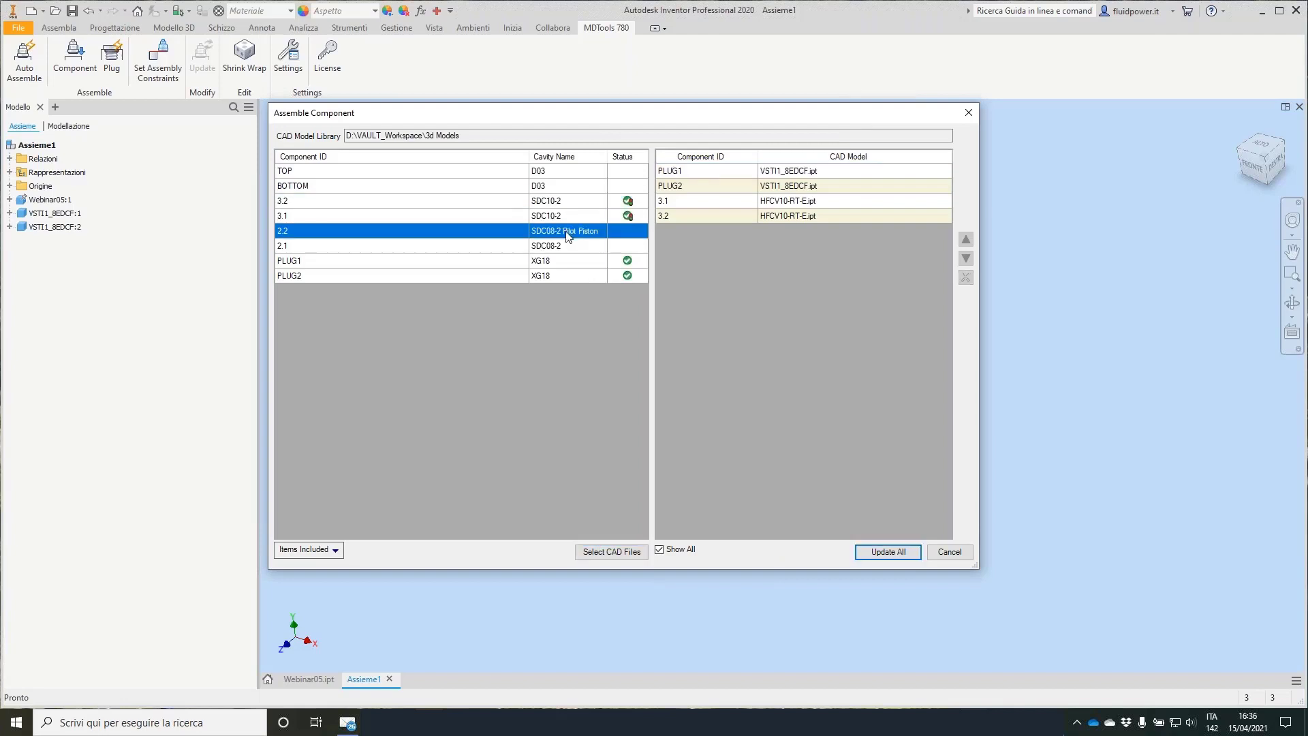
shift+click(338, 244)
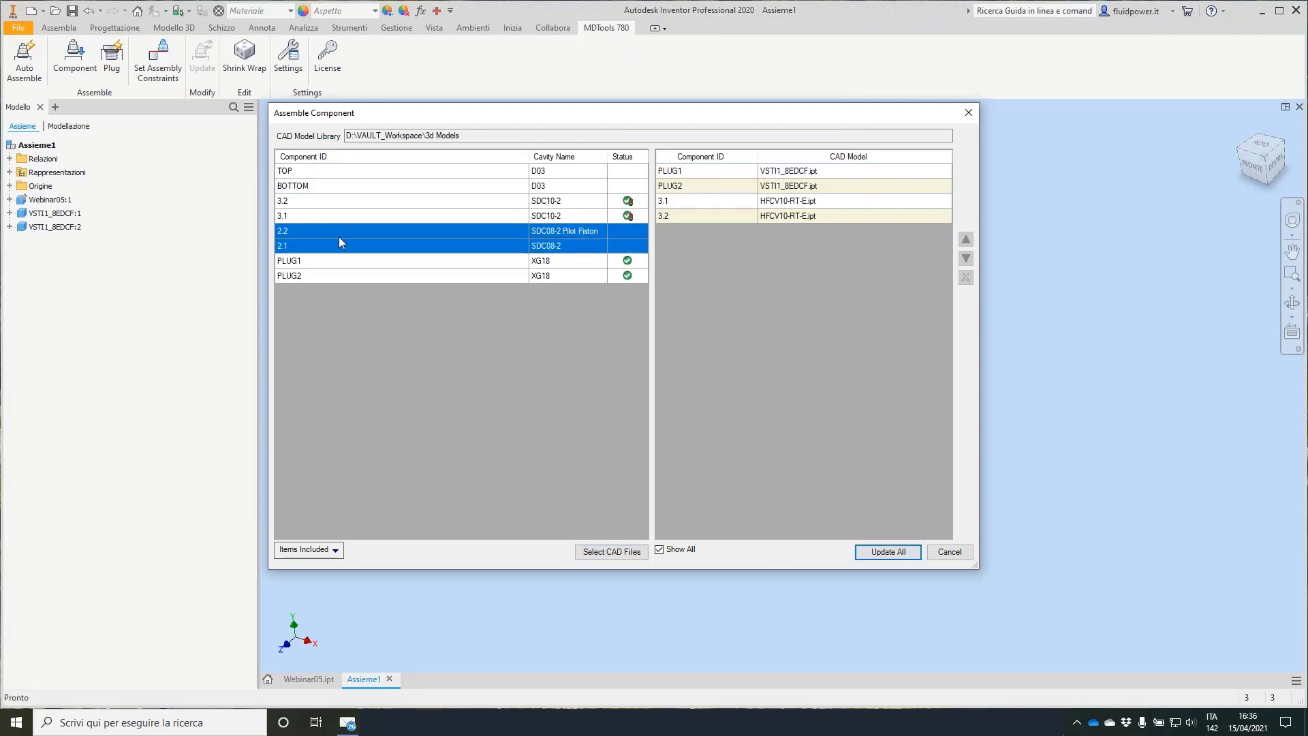
click(611, 551)
click(323, 151)
text(CV08)
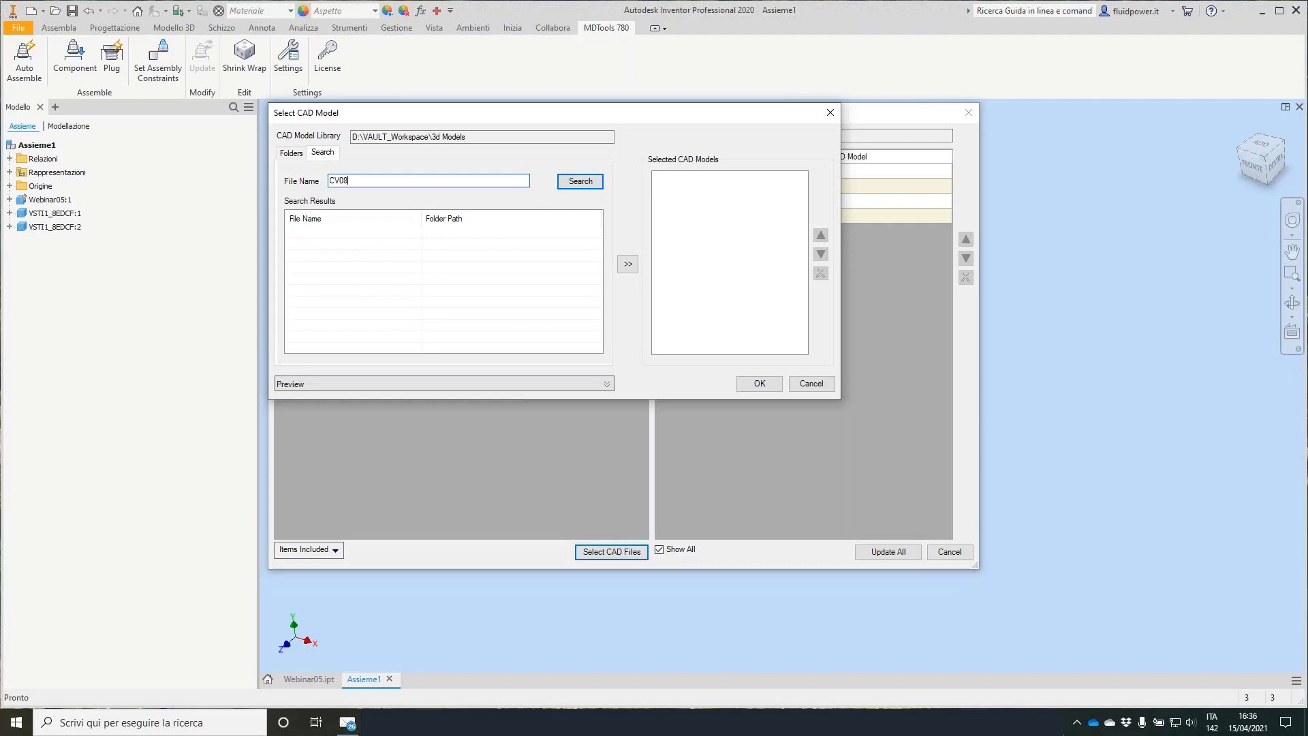
click(580, 182)
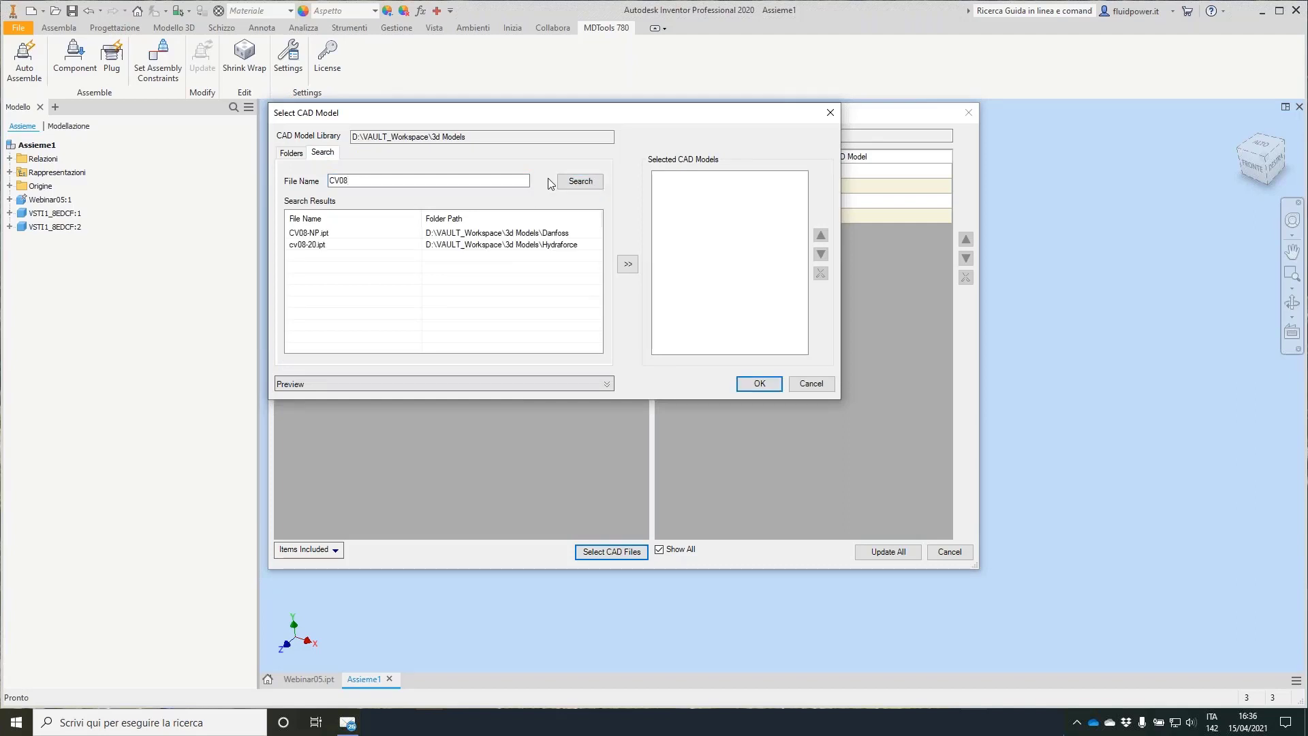
click(317, 234)
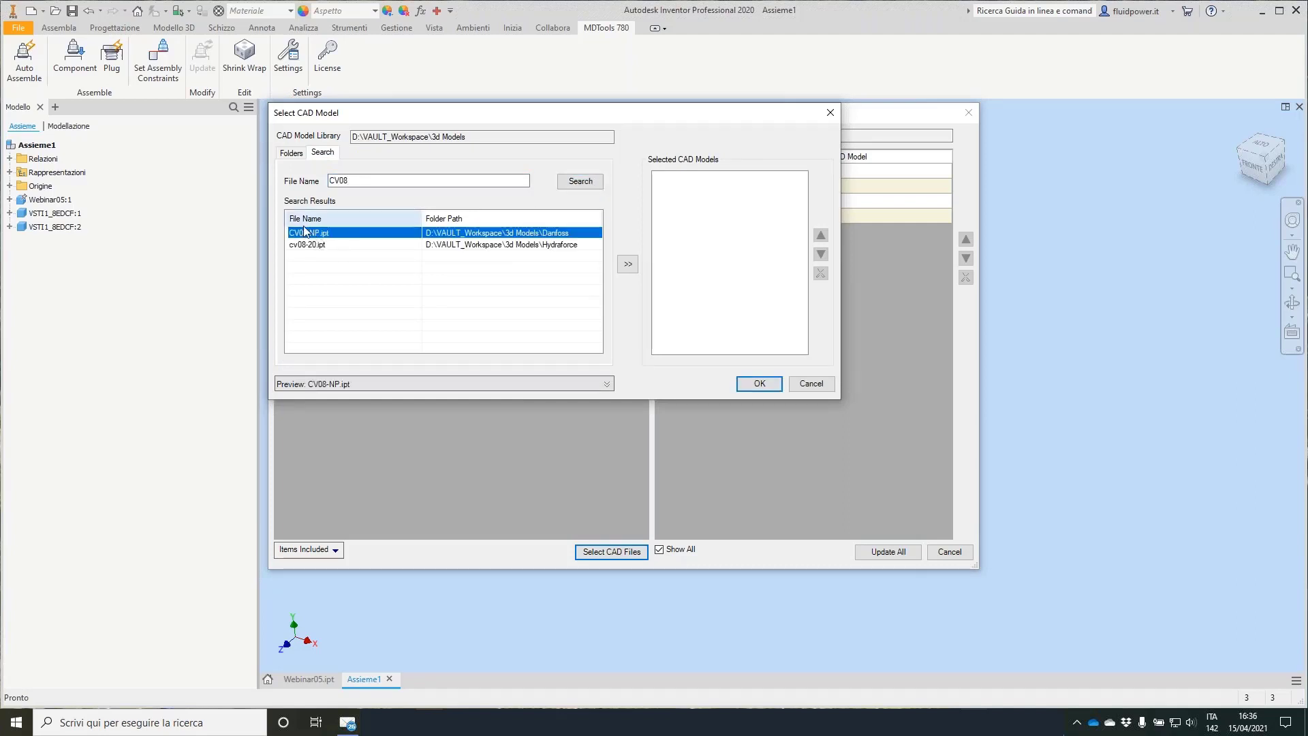
click(628, 263)
click(604, 384)
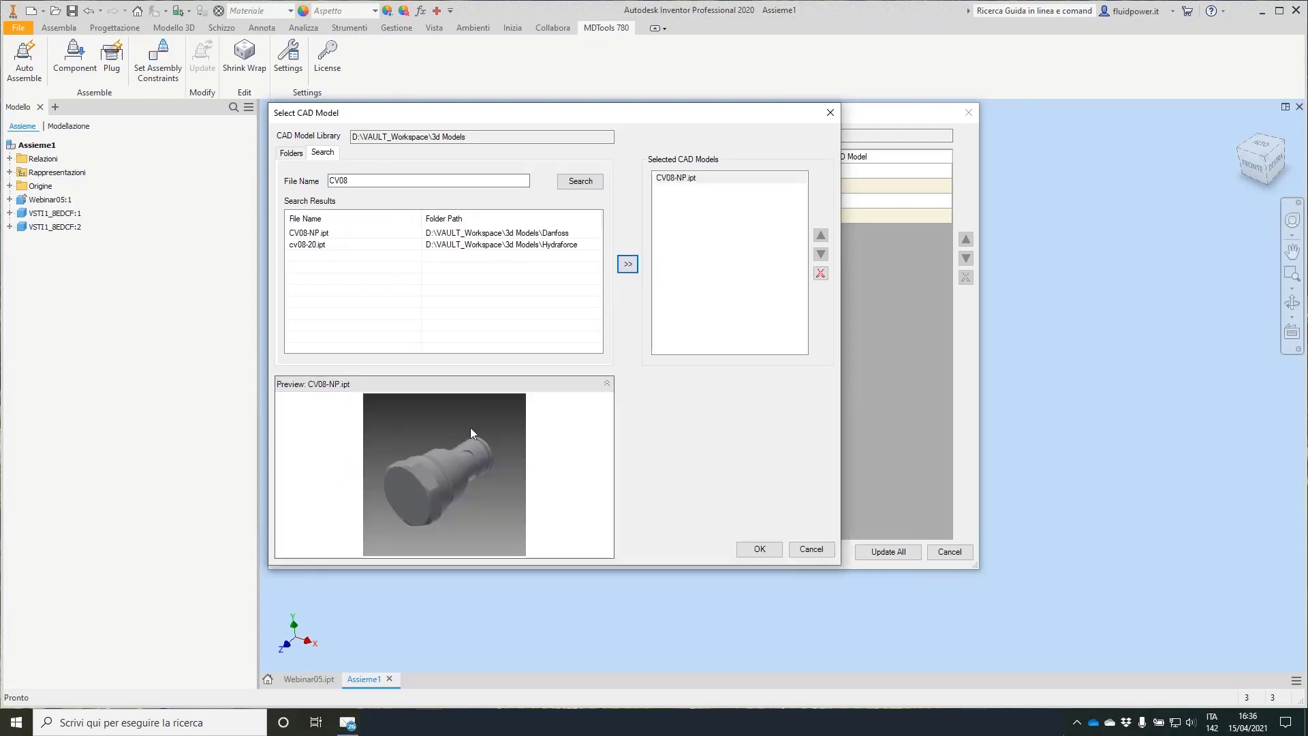
click(759, 549)
Update the assembly with all assigned valve models and close the component assembly manager.
click(879, 551)
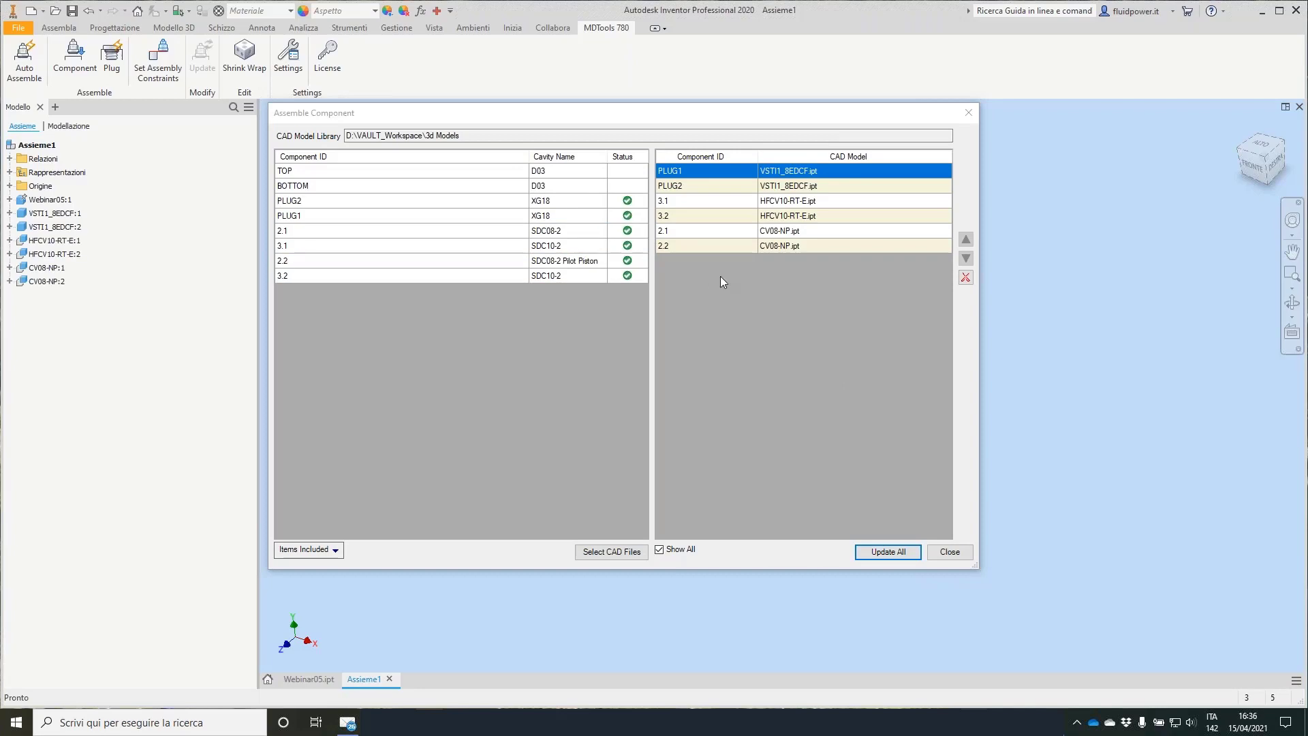
click(950, 552)
shift+middle_drag(1098, 333, 335, 161)
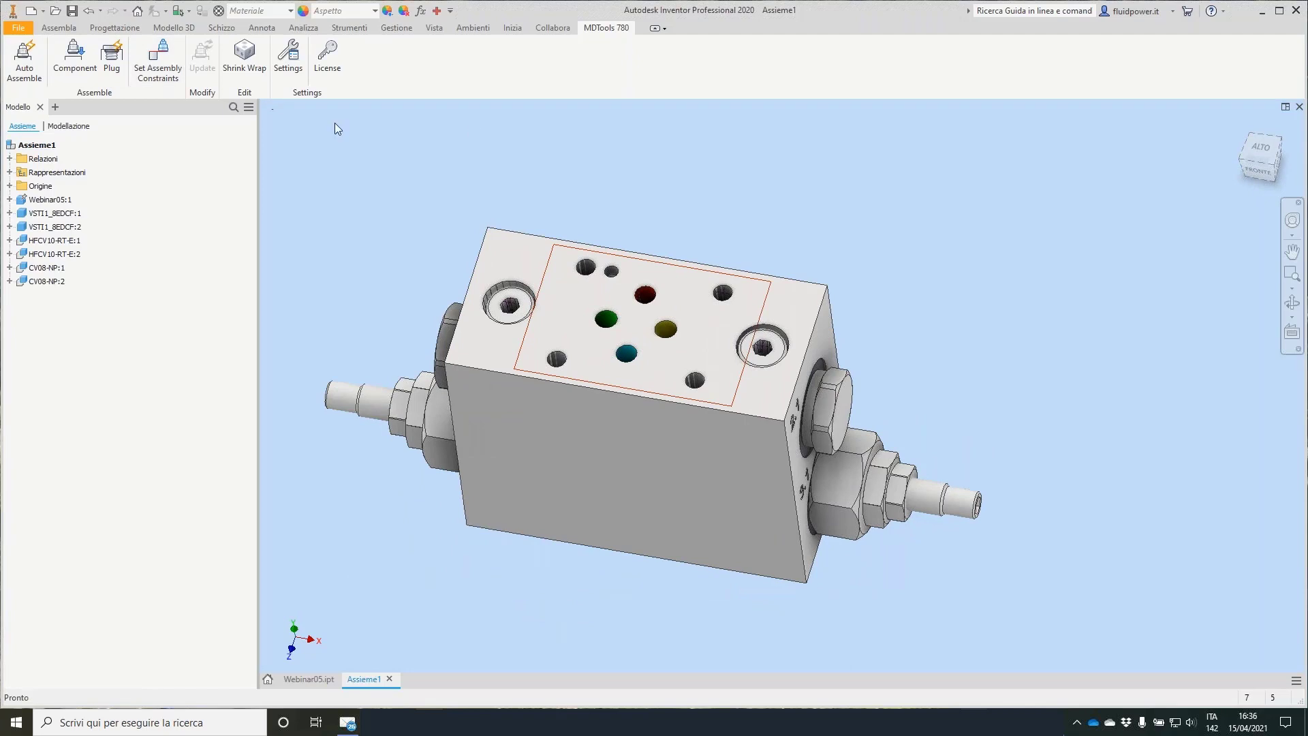
Save the assembly as Assembly Webinar5.iam in the 05_MDTools folder, accepting the save of its dependent files.
click(72, 11)
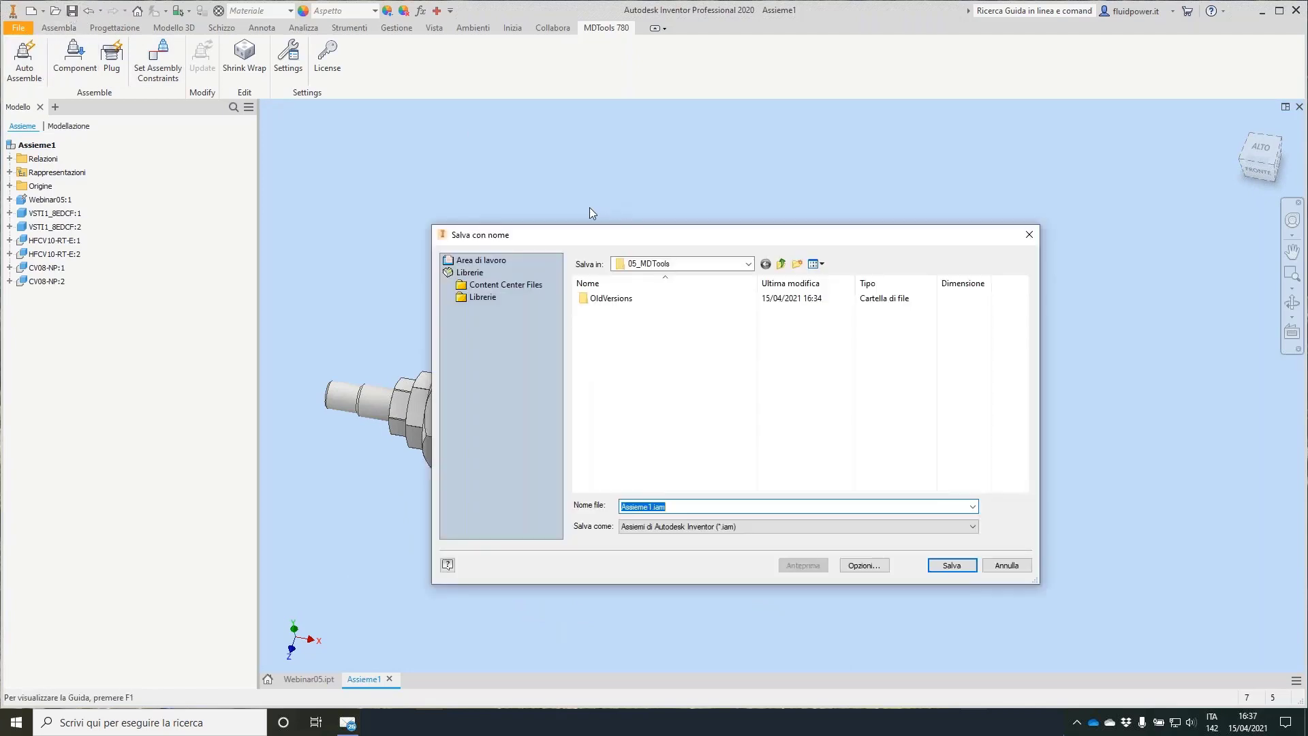
text(aS)
key(BackSpace)
key(BackSpace)
key(BackSpace)
key(Return)
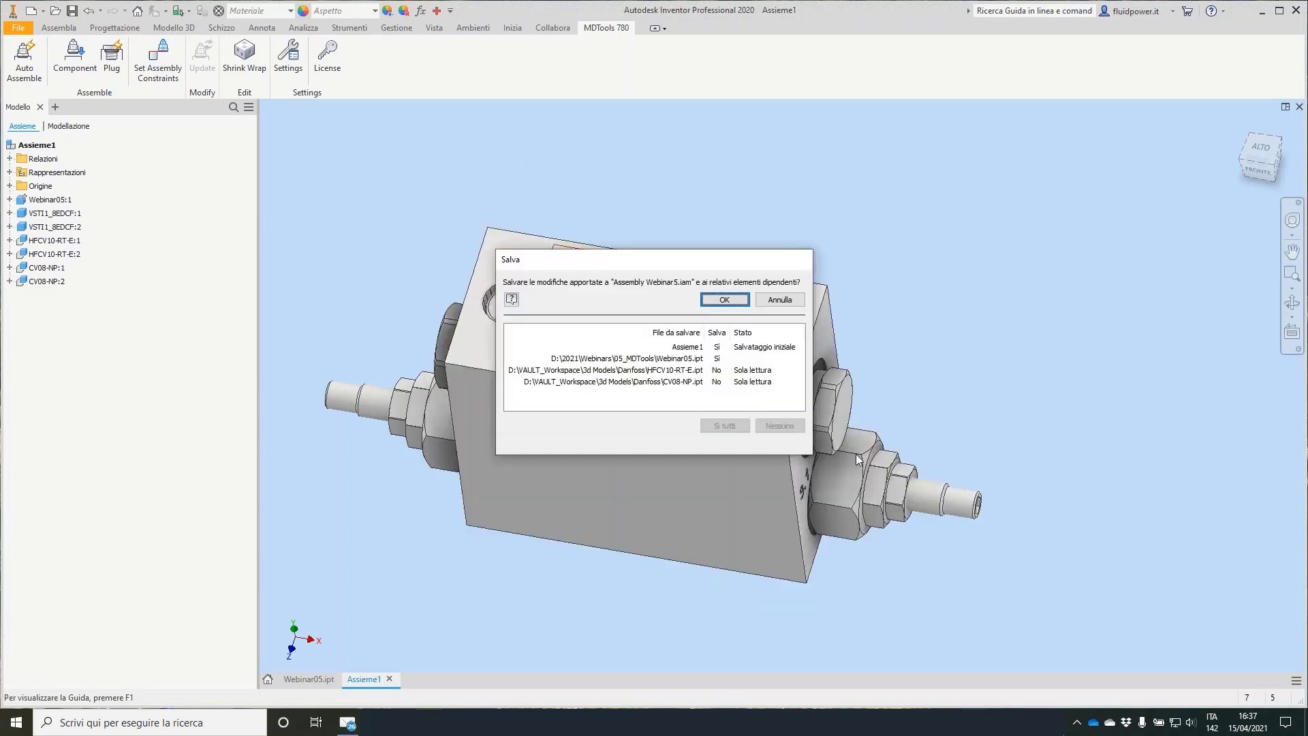
click(724, 300)
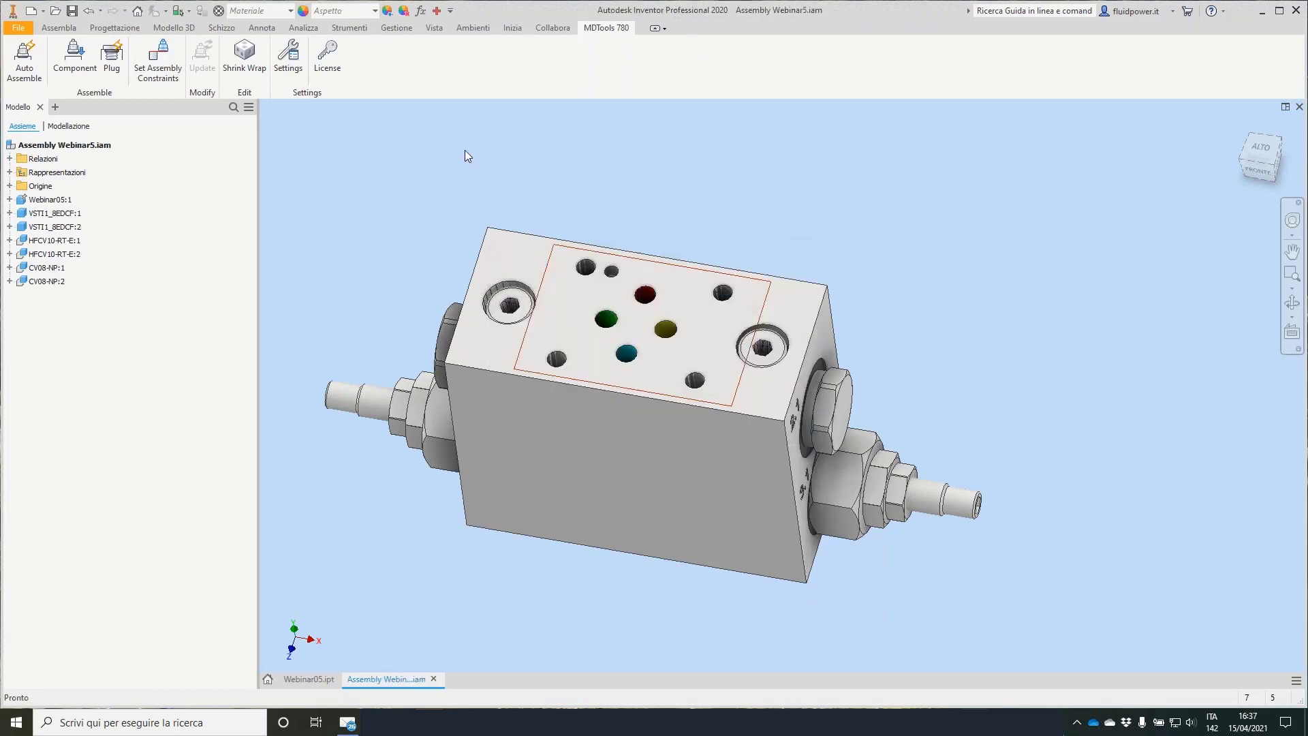
Create a new blank drawing with the ISO title block.
click(31, 10)
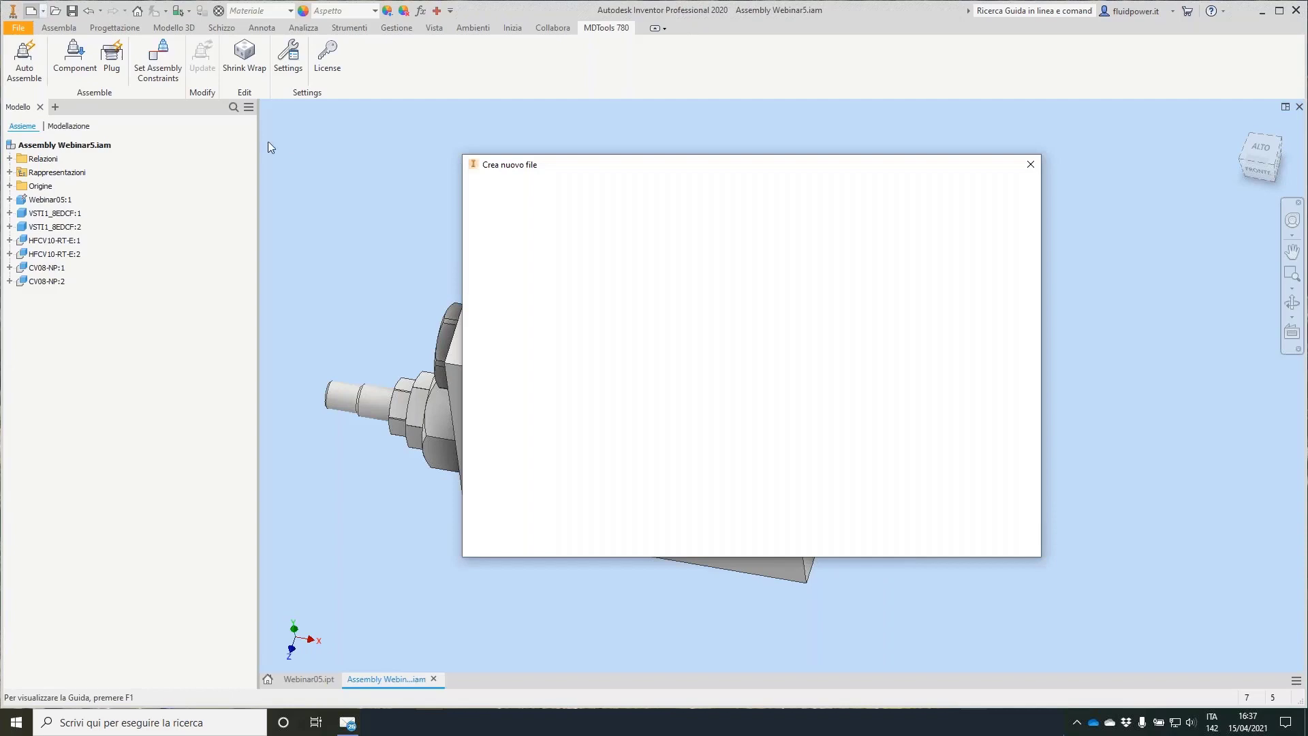
click(719, 400)
double_click(720, 400)
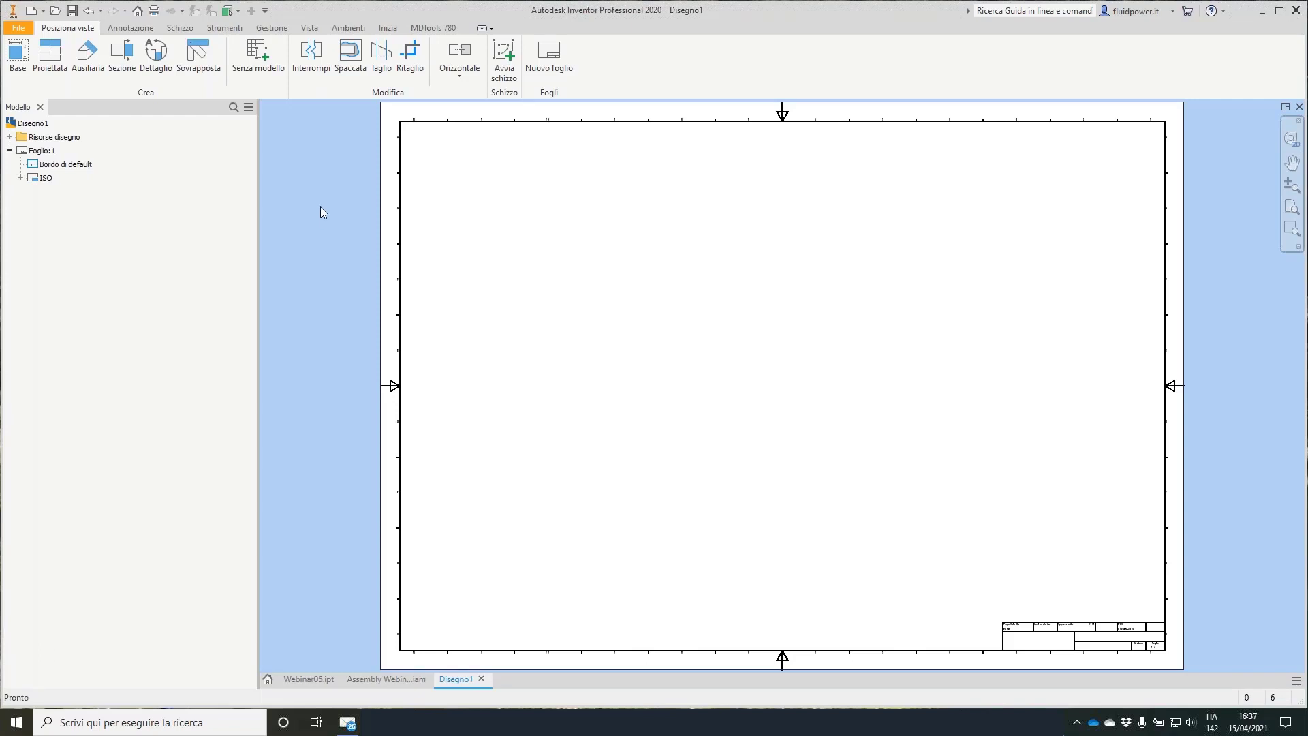
Create the MDTools drawing views of Webinar05.ipt at 1:1 with Front as base view and face name text height 4.
click(429, 29)
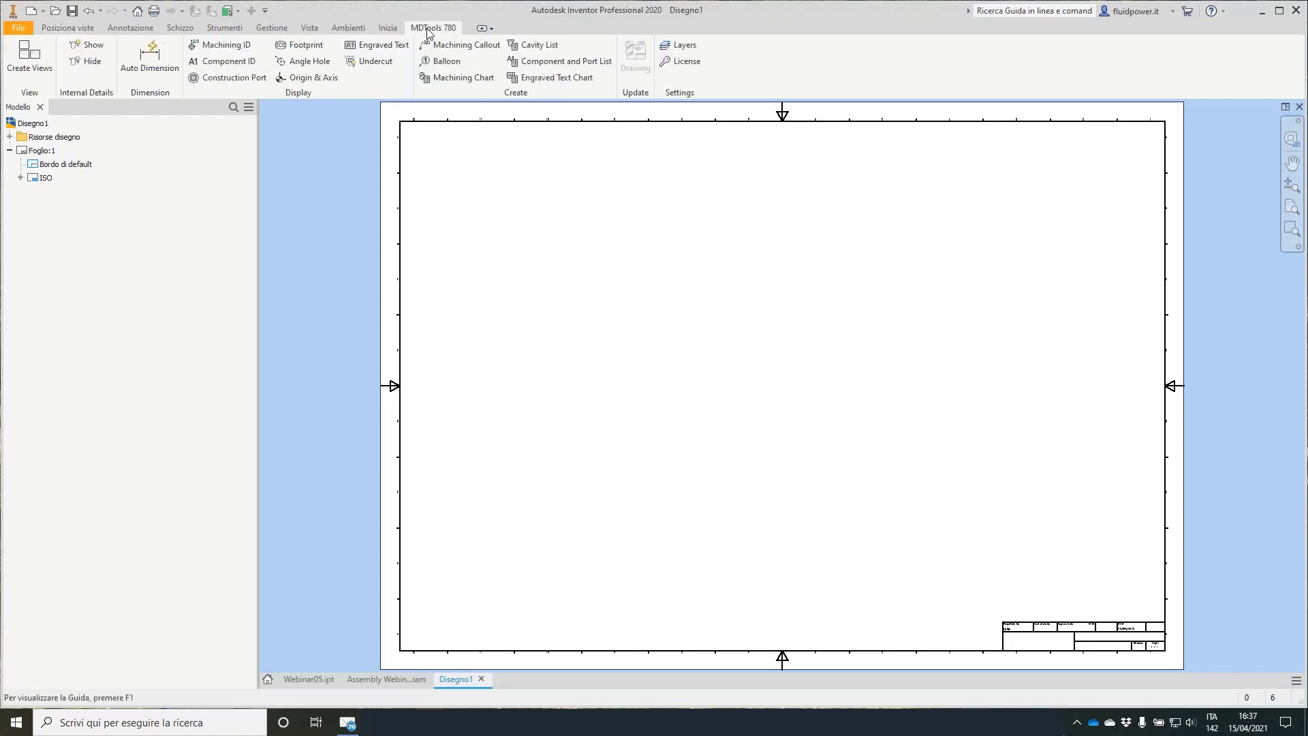
click(34, 66)
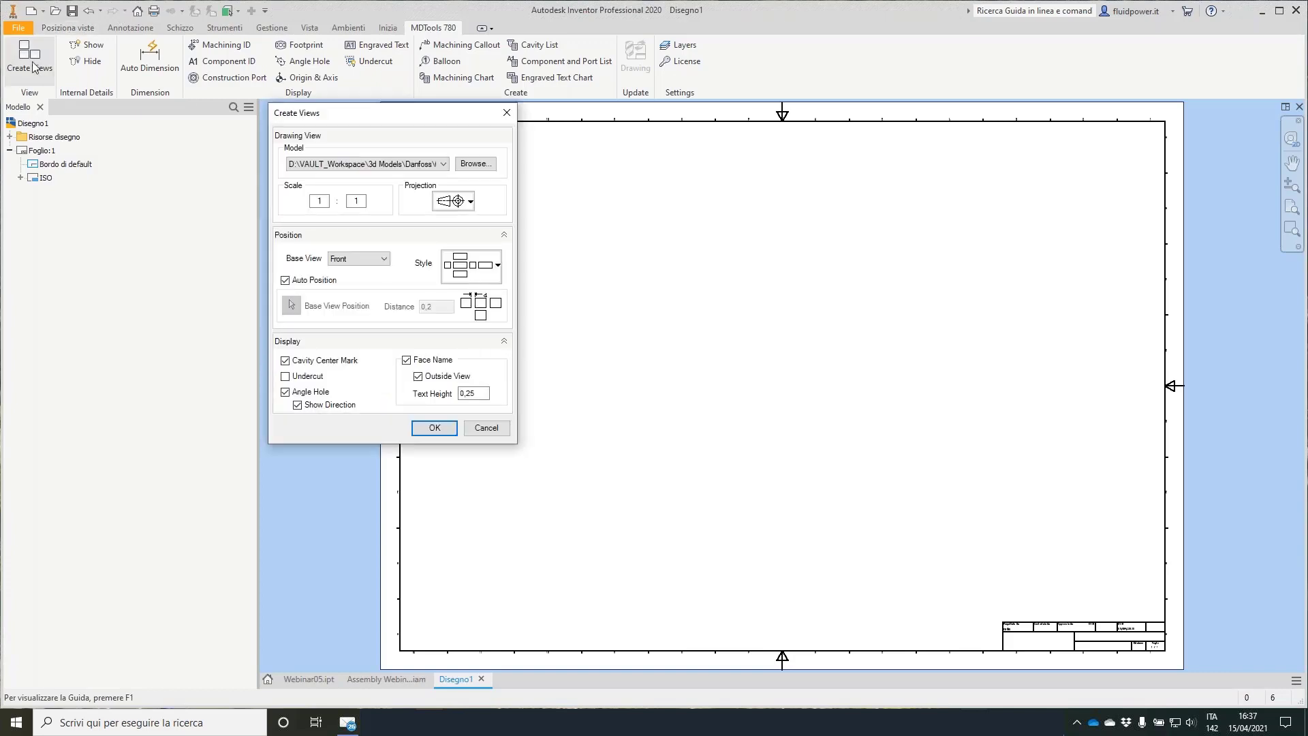
click(442, 165)
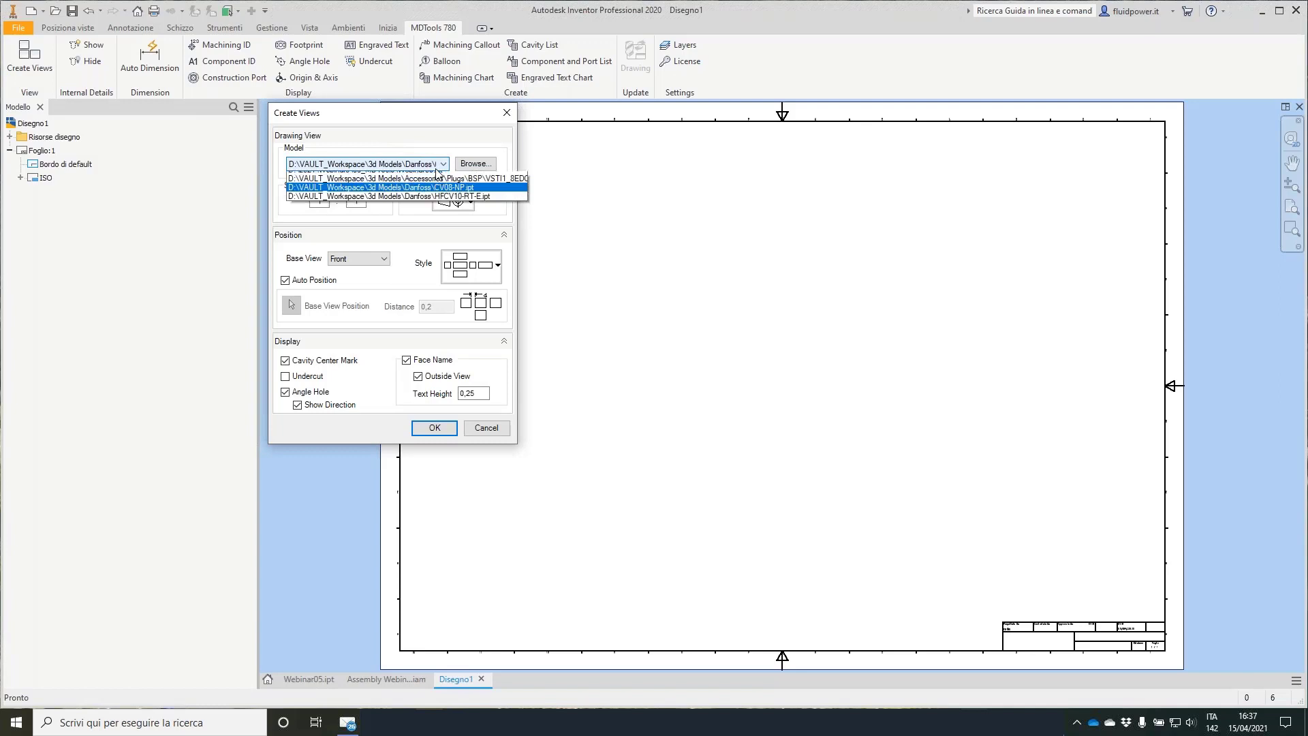
click(422, 186)
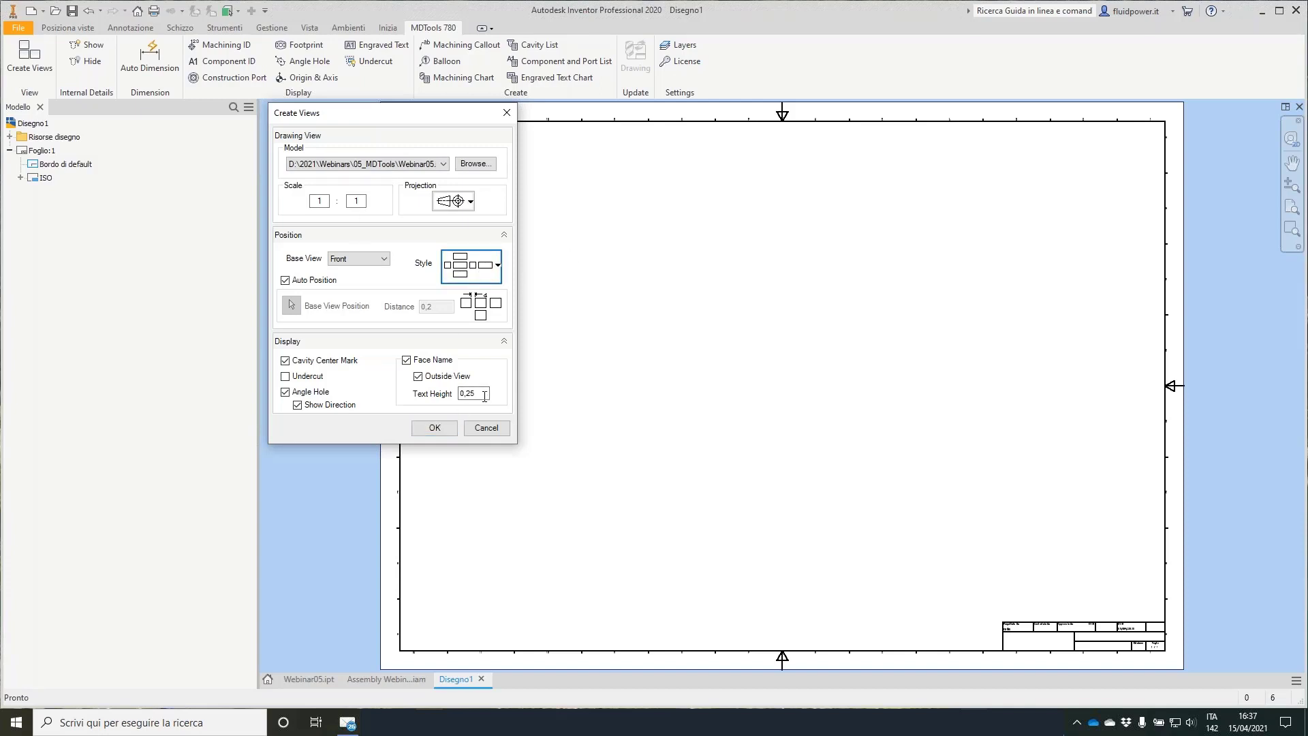
drag(485, 396, 449, 396)
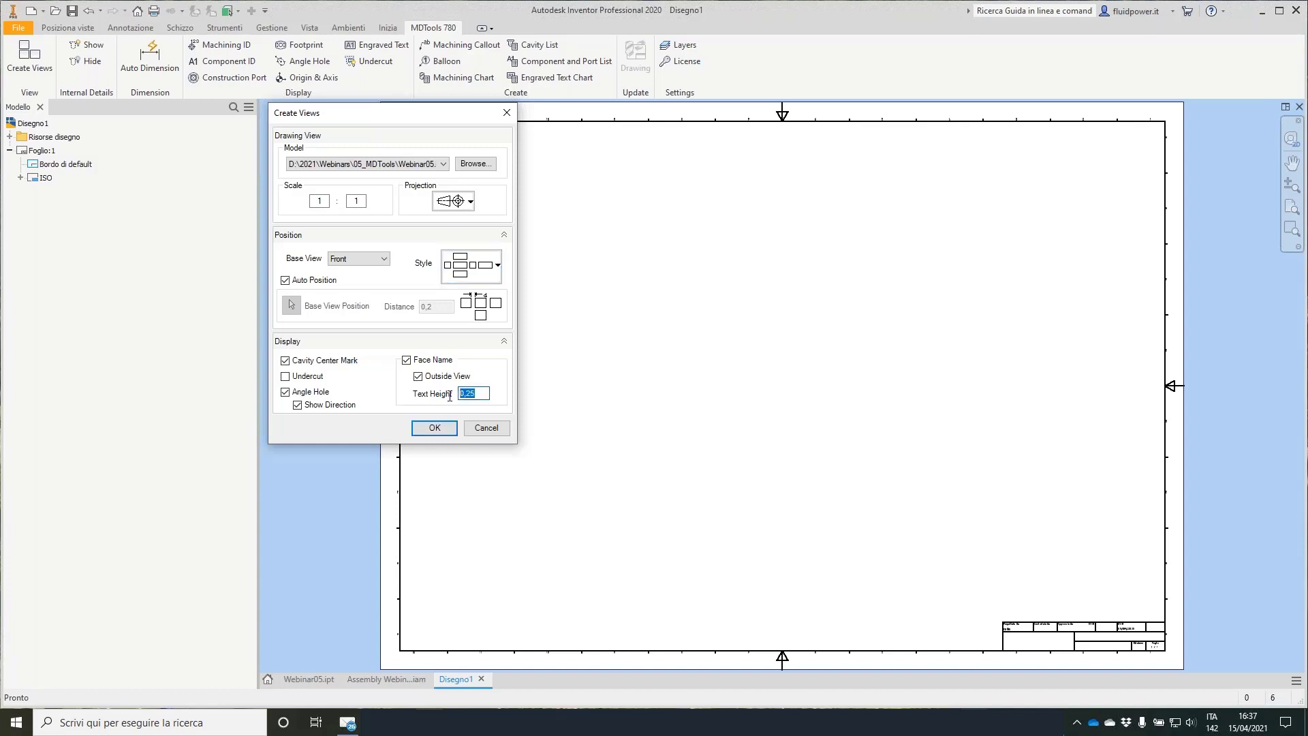
text(4)
click(434, 428)
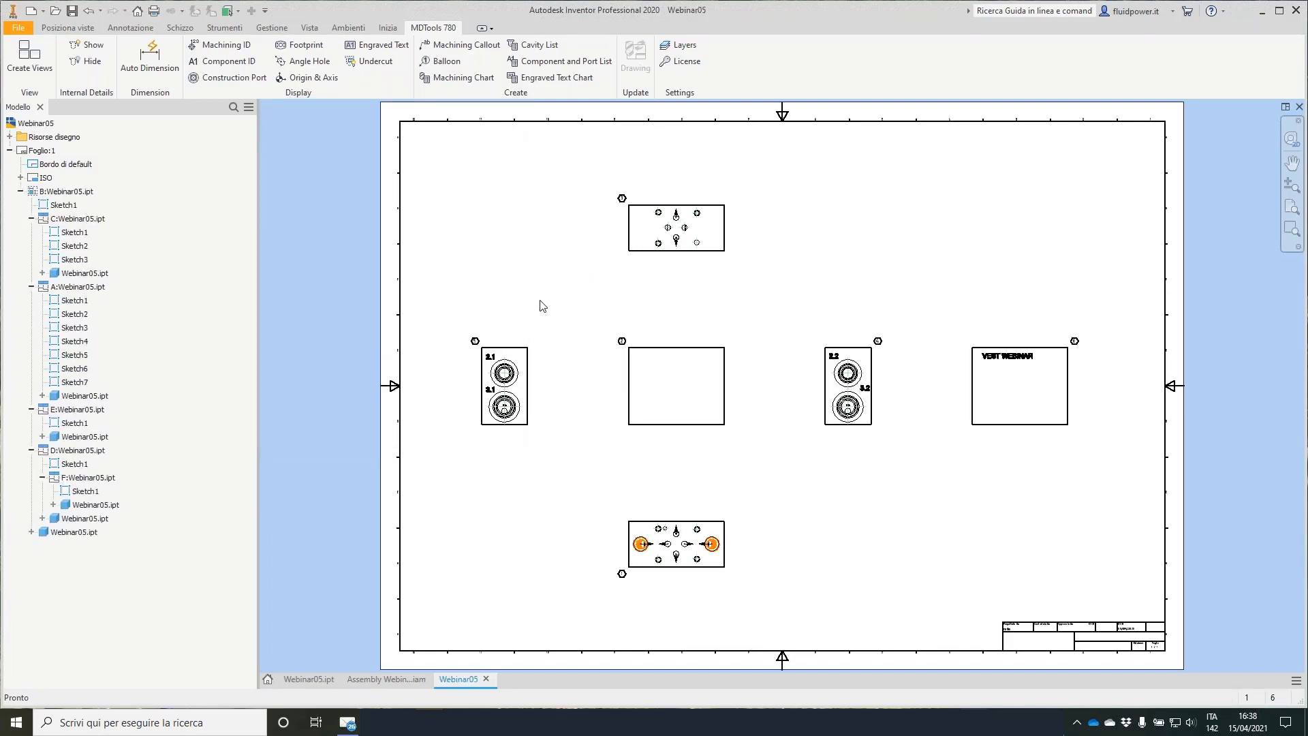
Dimension the manifold views automatically with Auto Dimension, using the default settings.
scroll(689, 531, down, 5)
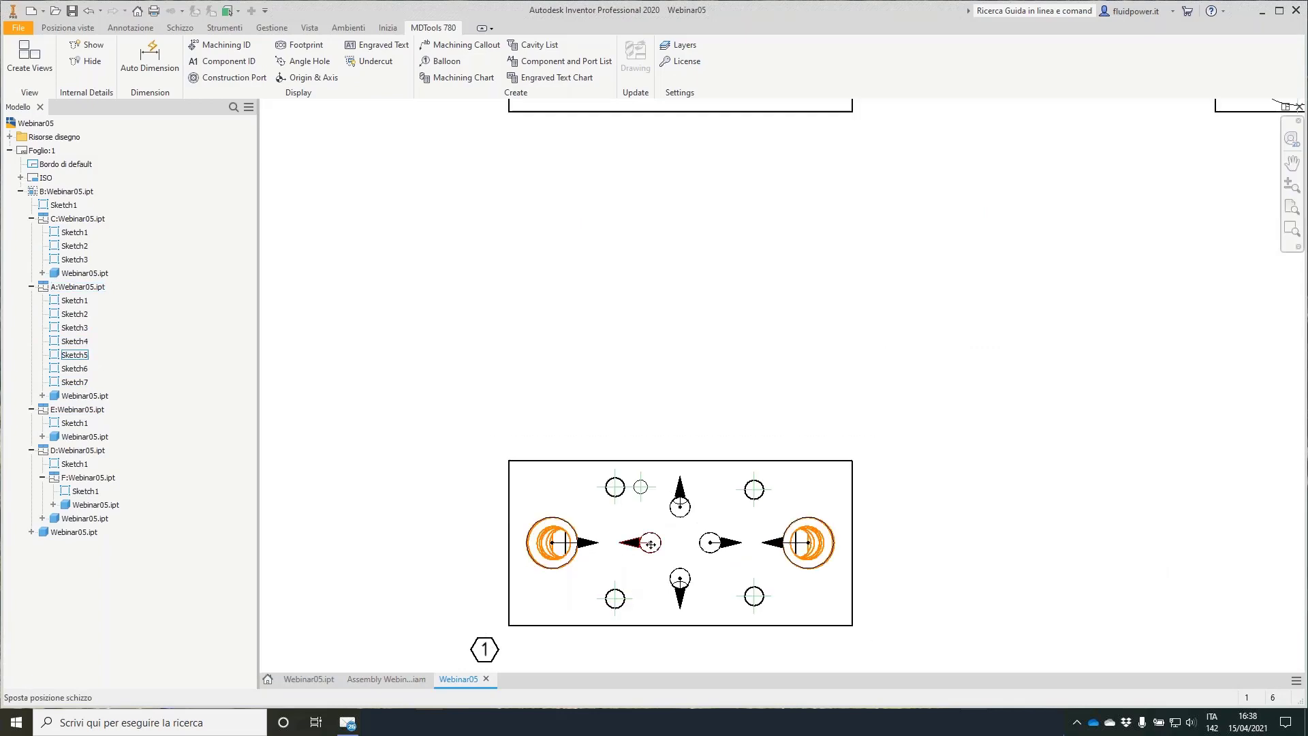
scroll(681, 547, down, 3)
scroll(682, 547, up, 8)
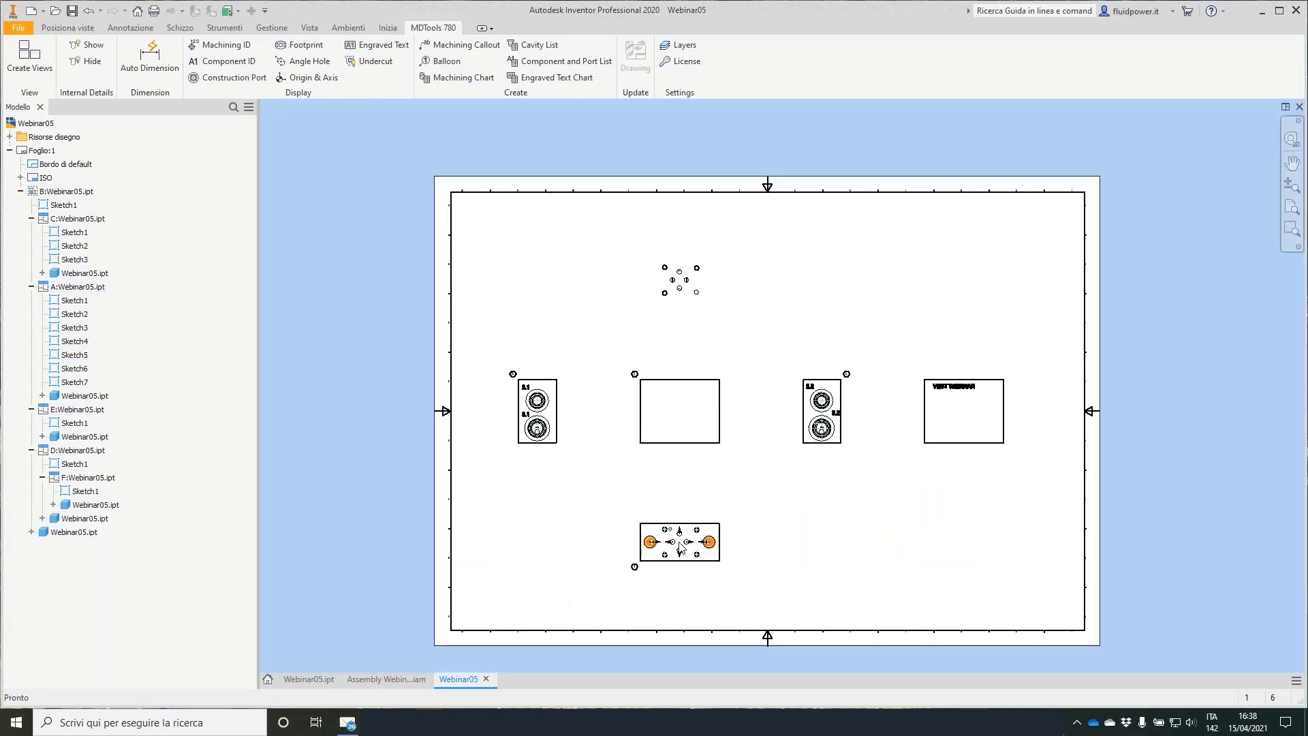
scroll(606, 504, down, 3)
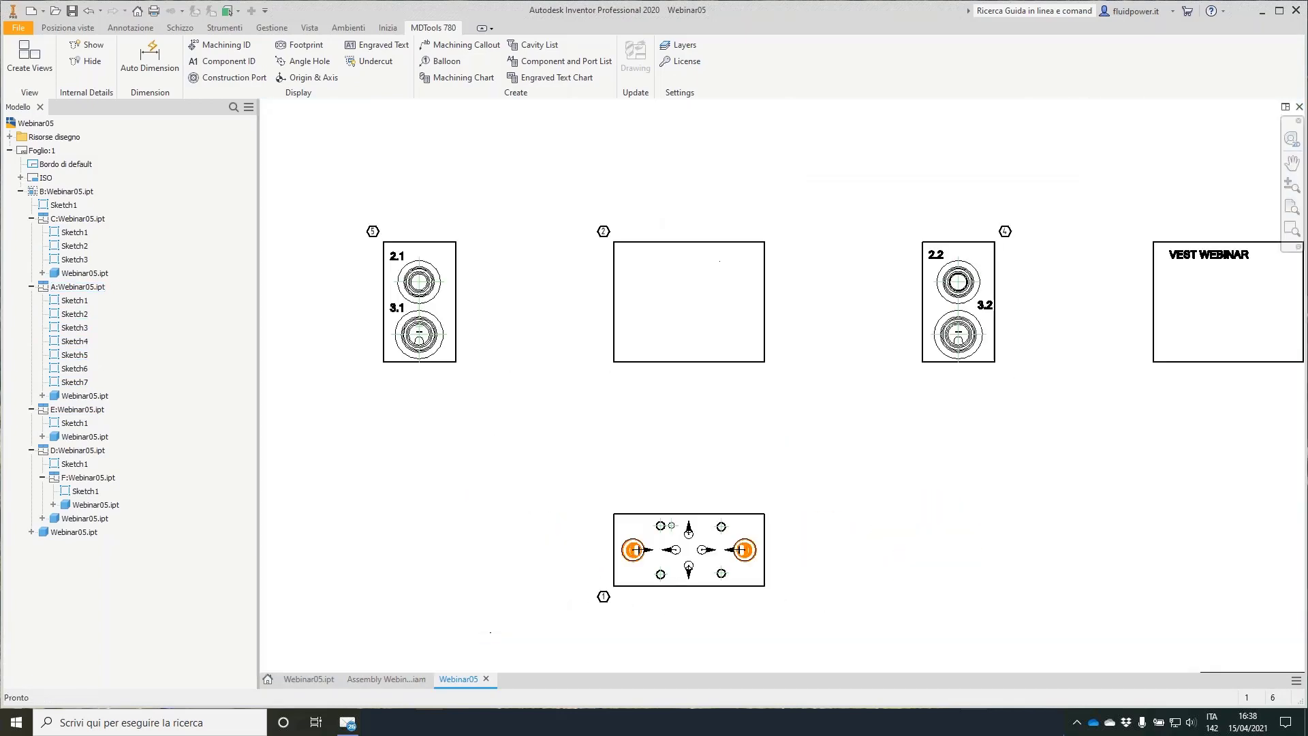
click(138, 54)
click(375, 368)
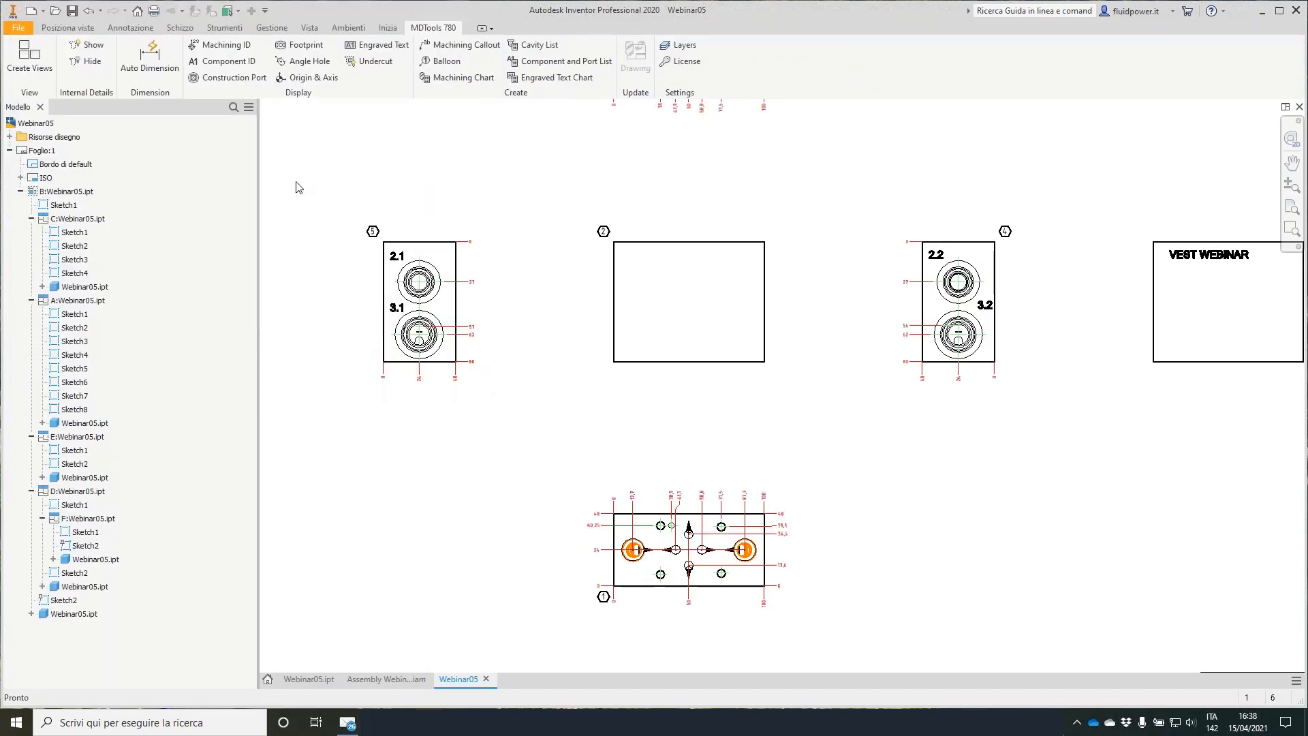
Display the footprint outlines and port application names in the views with text height 3, excluding flanges.
click(306, 45)
click(341, 222)
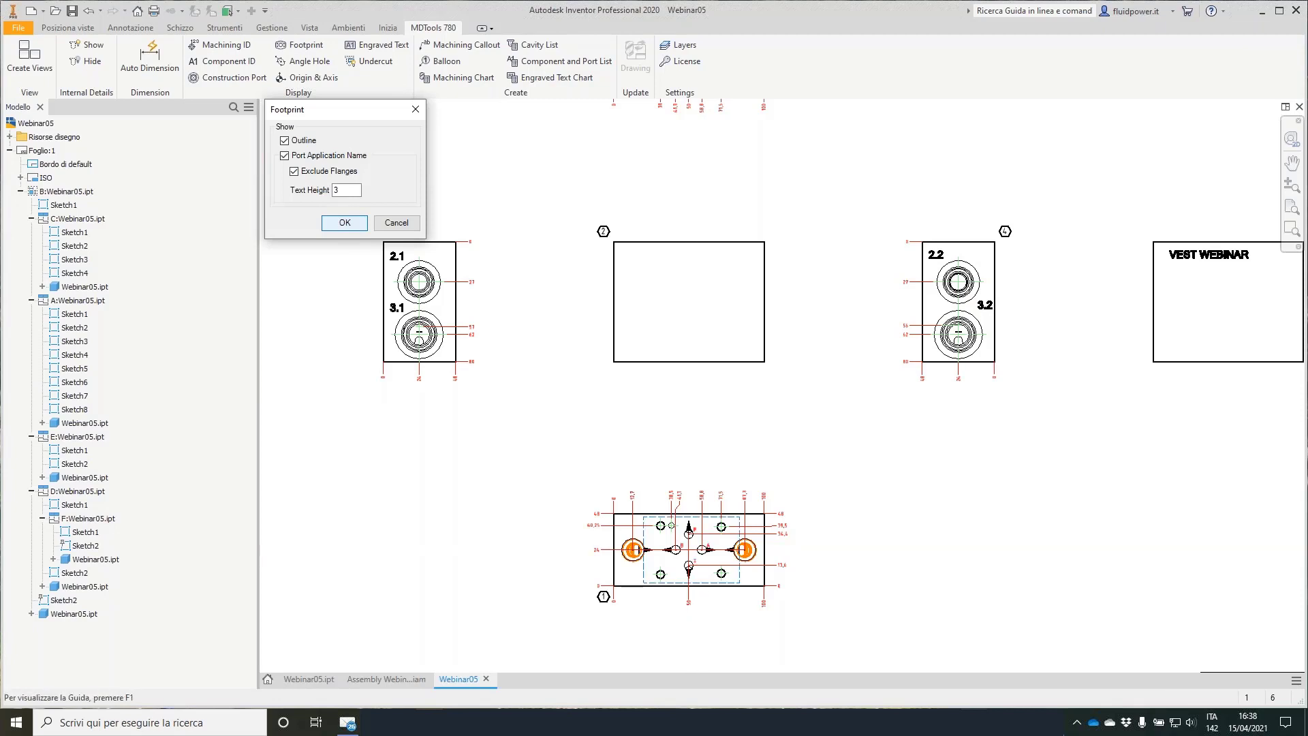
scroll(717, 571, down, 3)
scroll(705, 569, down, 2)
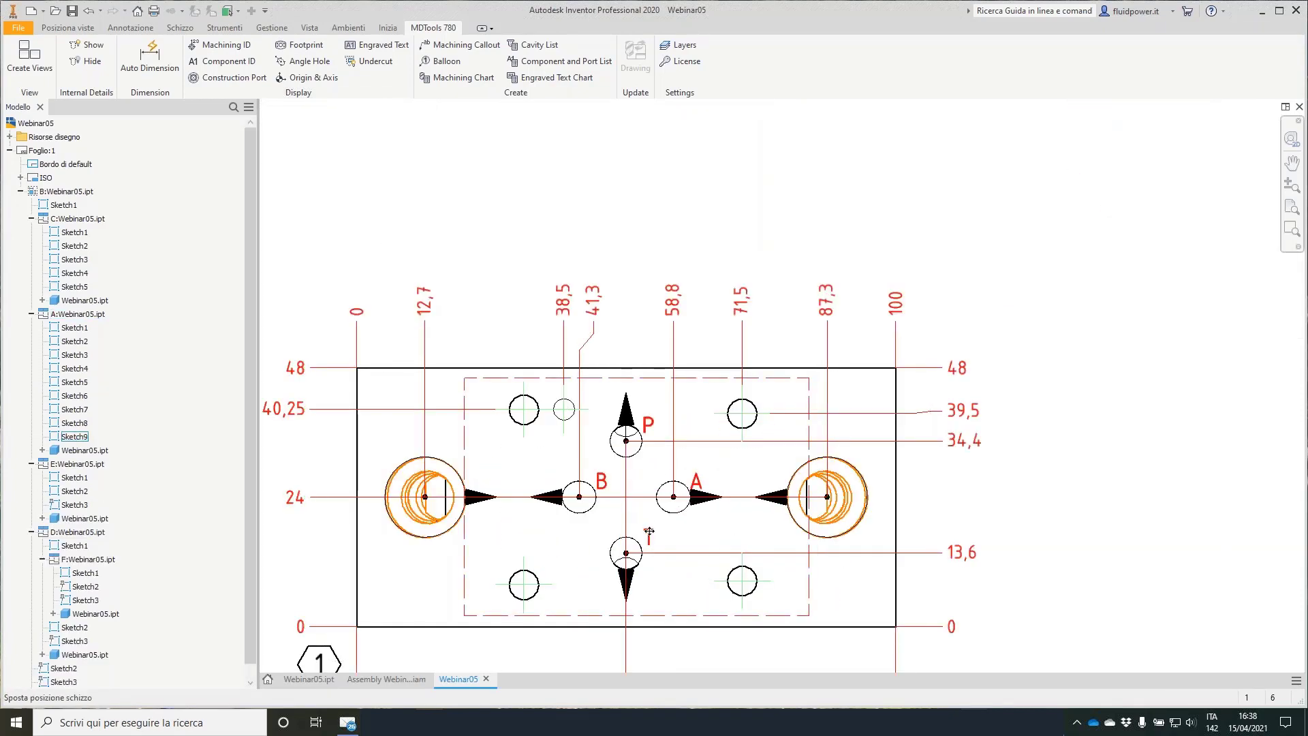
scroll(649, 531, up, 4)
mouse_move(832, 388)
middle_down()
mouse_move(594, 502)
mouse_move(765, 430)
mouse_move(785, 406)
middle_up()
scroll(783, 398, up, 3)
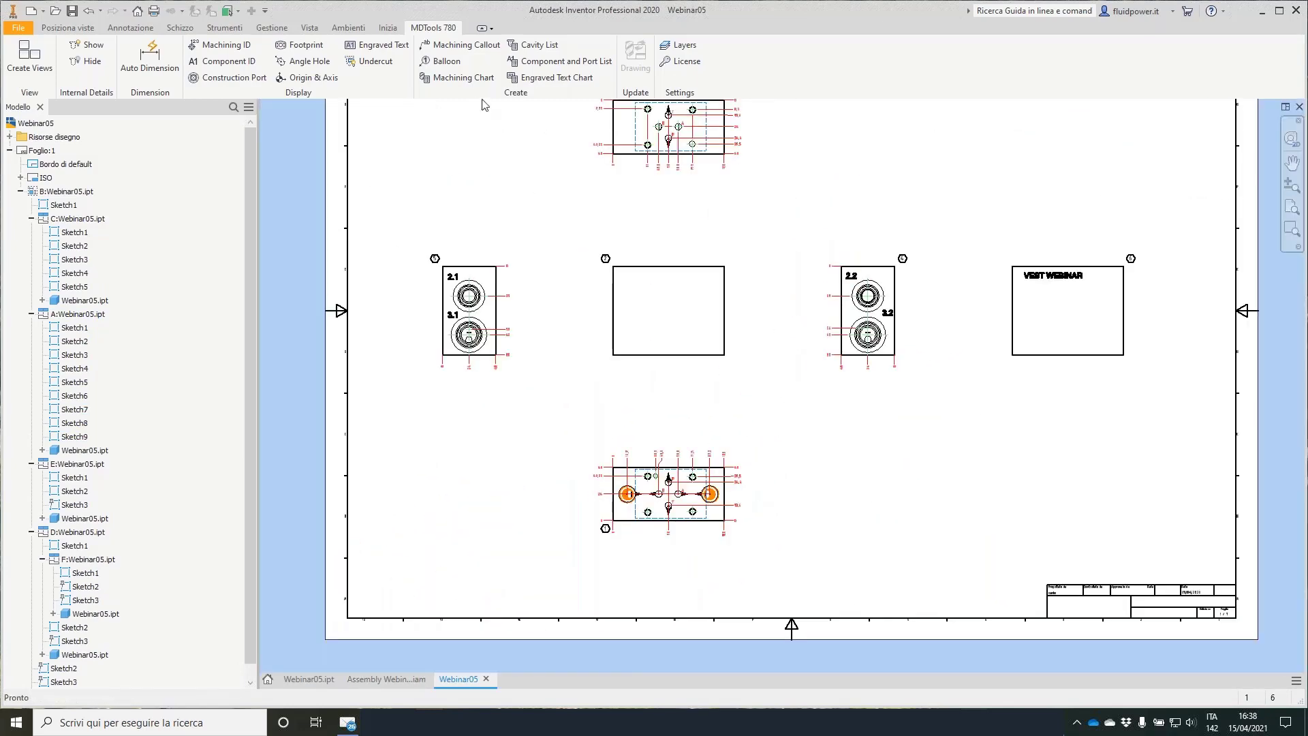
Create machining callouts for all cavities and pull the overlapping callouts of the face 5 view apart.
click(468, 47)
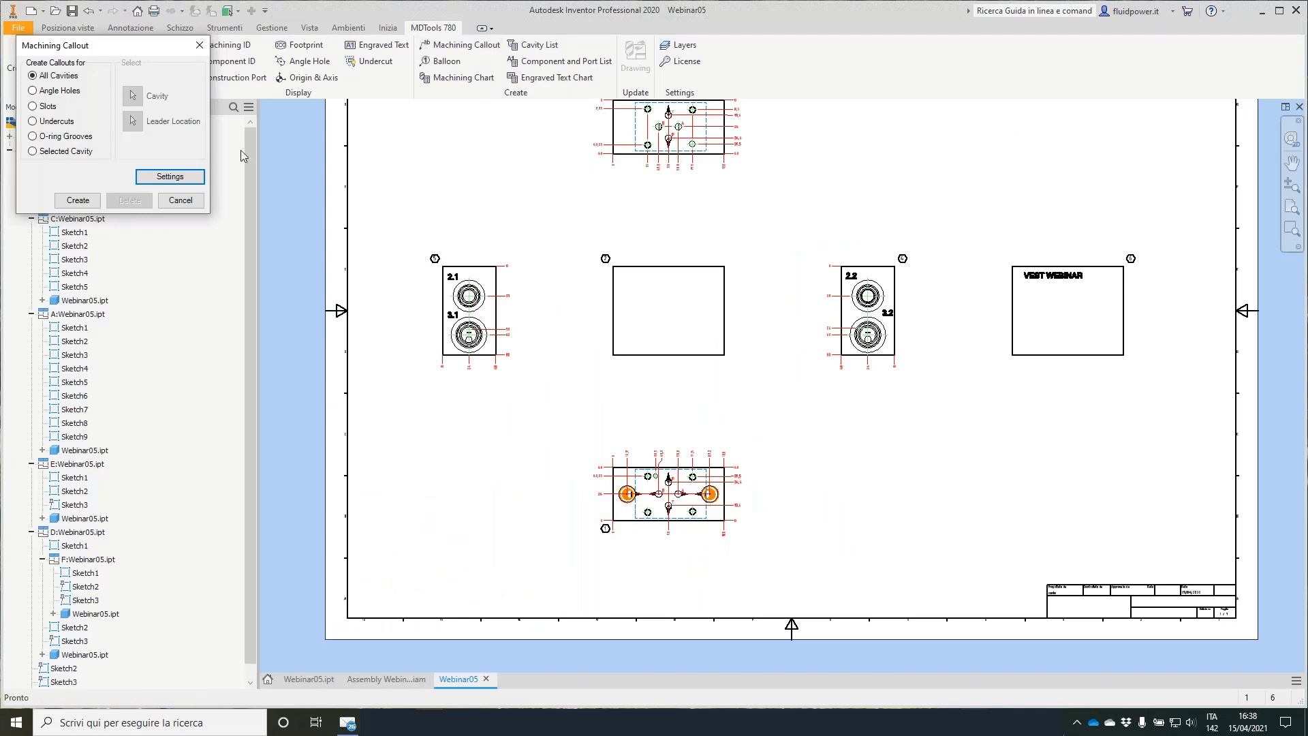
click(77, 200)
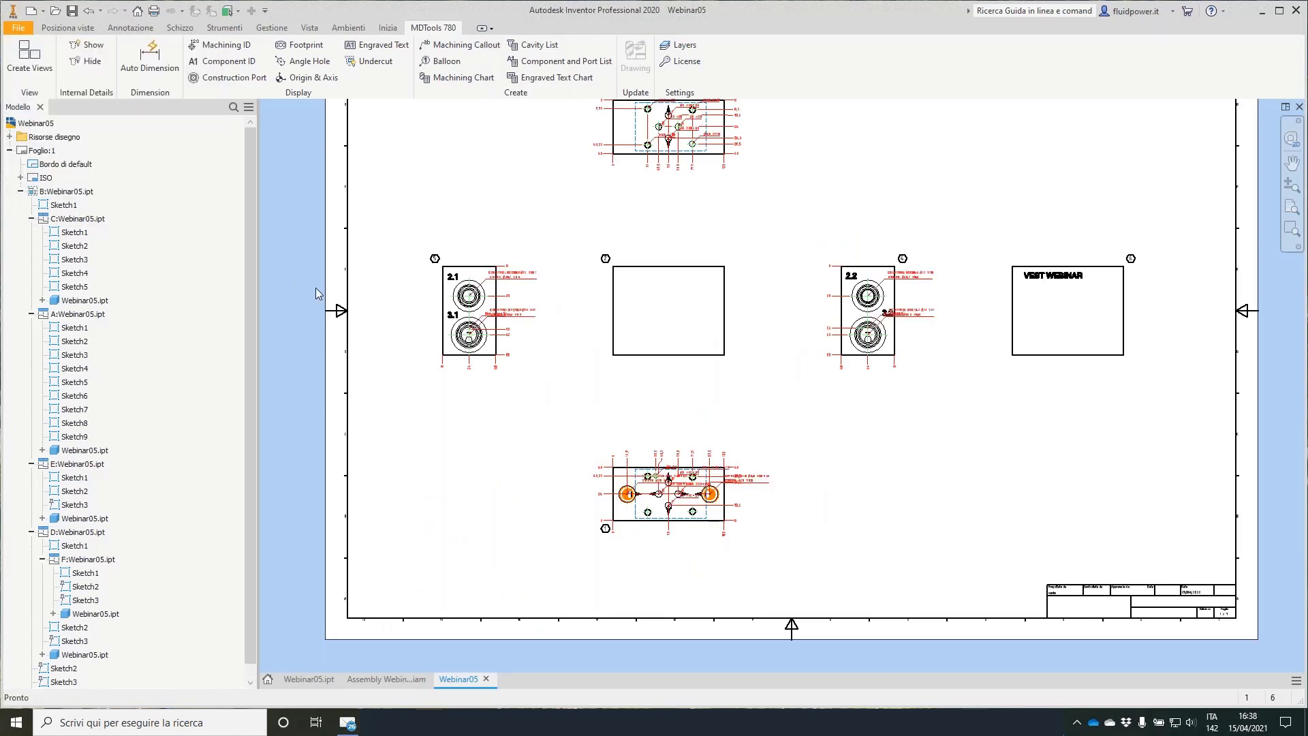
scroll(526, 279, up, 5)
drag(378, 412, 470, 437)
drag(390, 418, 488, 515)
drag(468, 435, 528, 413)
middle_drag(363, 428, 541, 378)
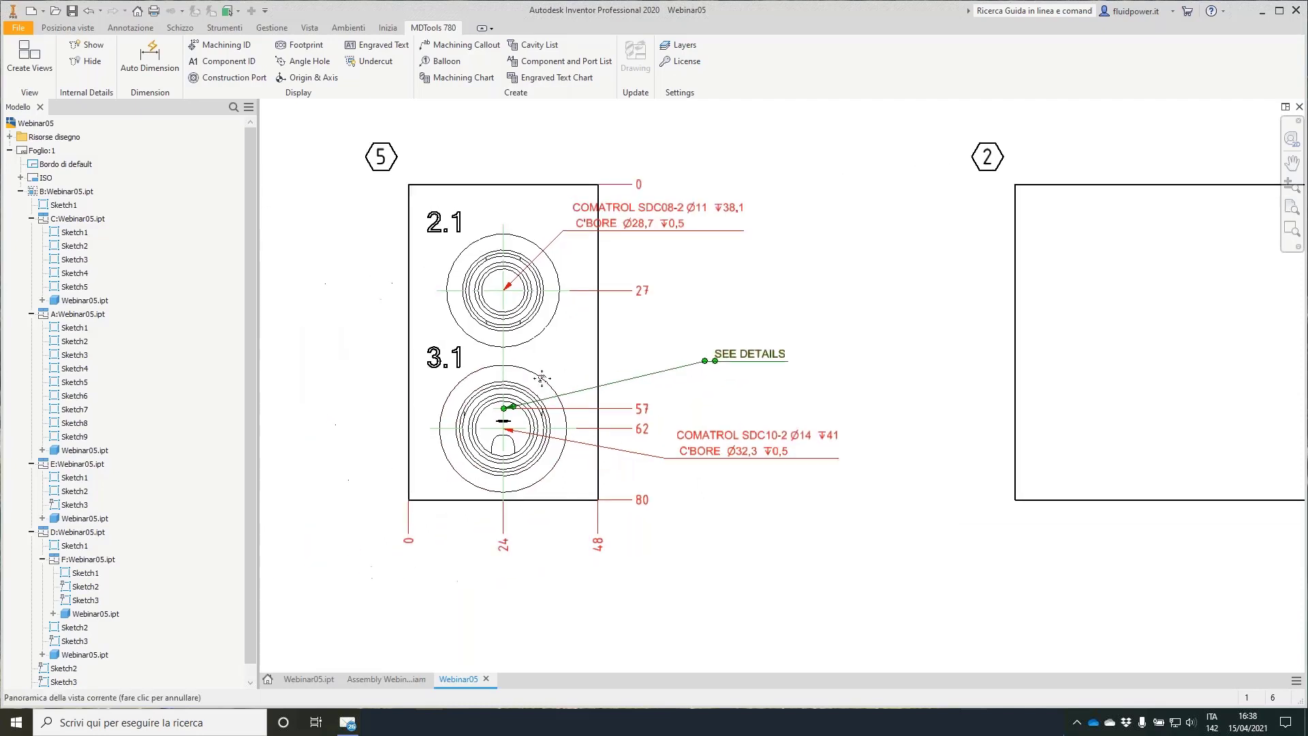
scroll(542, 378, up, 3)
drag(486, 428, 492, 434)
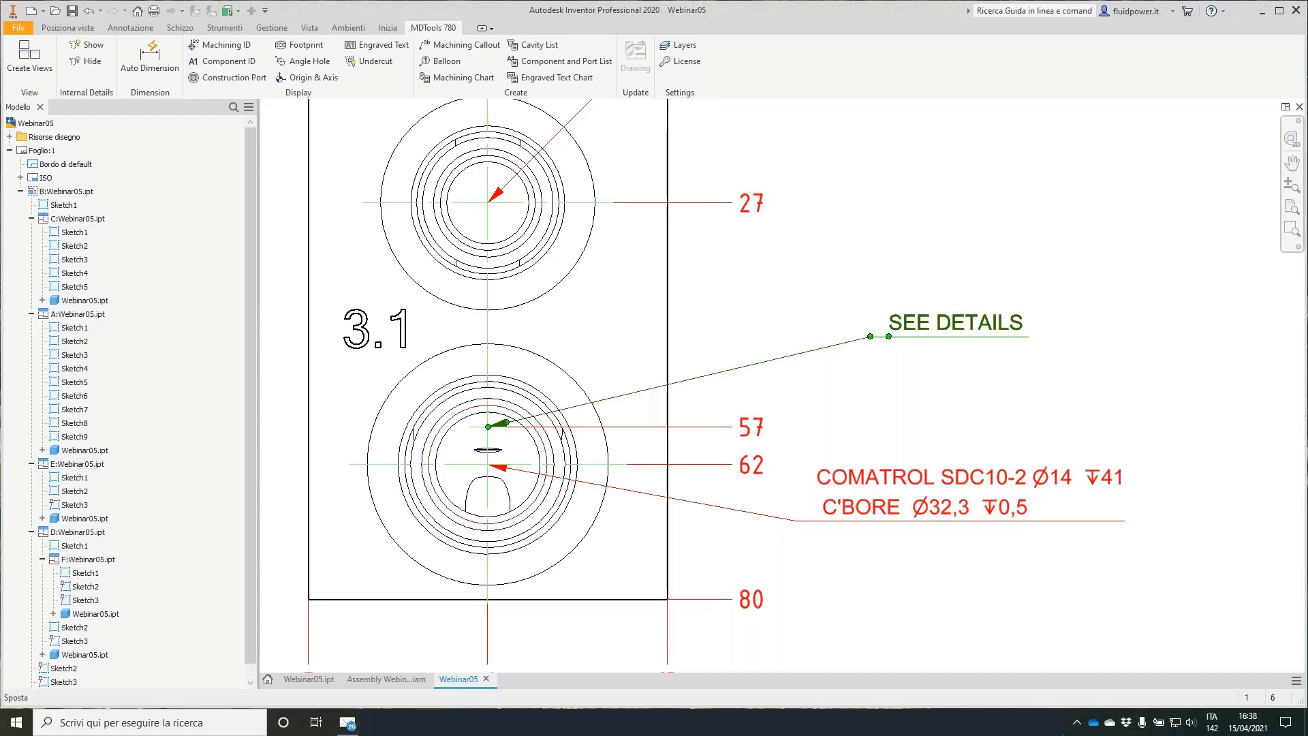
Display the undercuts and reposition the SEE DETAILS and COMATROL SDC08-2 callouts in the face 5 view.
click(372, 61)
click(320, 168)
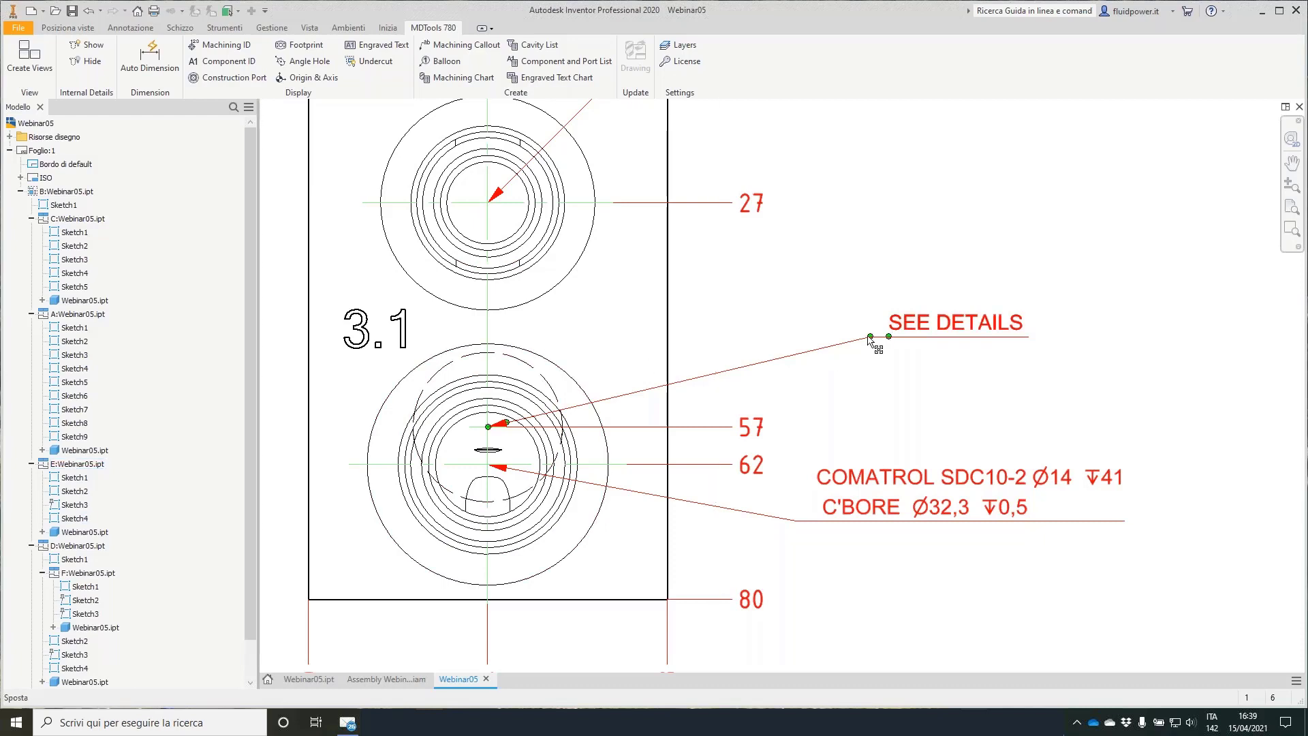
drag(869, 337, 814, 333)
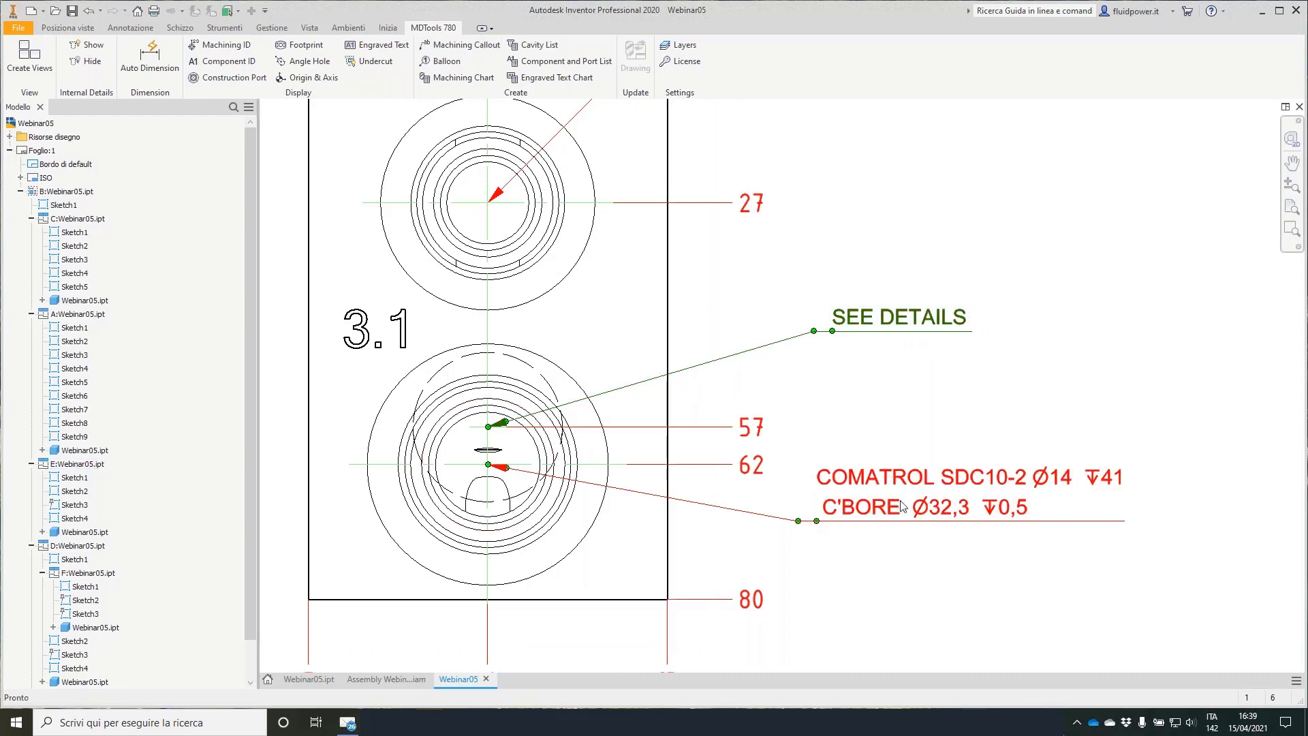
scroll(867, 483, down, 3)
middle_drag(867, 325, 807, 366)
drag(650, 295, 683, 161)
Move the SDC10-2, SEE DETAILS and SDC08-2 callouts of the face 4 view outside the block outline.
middle_drag(982, 331, 416, 352)
scroll(757, 341, up, 3)
scroll(1072, 332, down, 3)
scroll(1071, 330, down, 3)
mouse_move(973, 321)
middle_down()
mouse_move(525, 111)
mouse_move(443, 93)
middle_up()
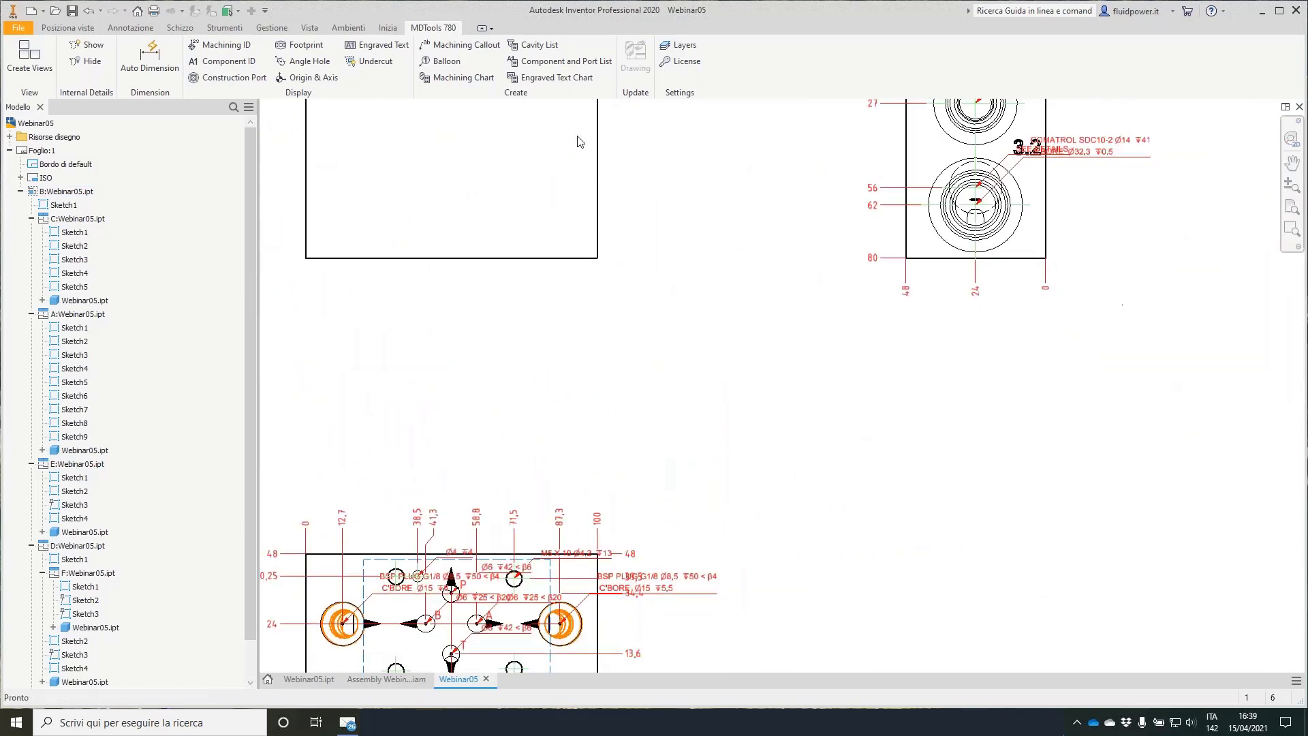
middle_drag(1054, 146, 852, 344)
drag(859, 349, 883, 427)
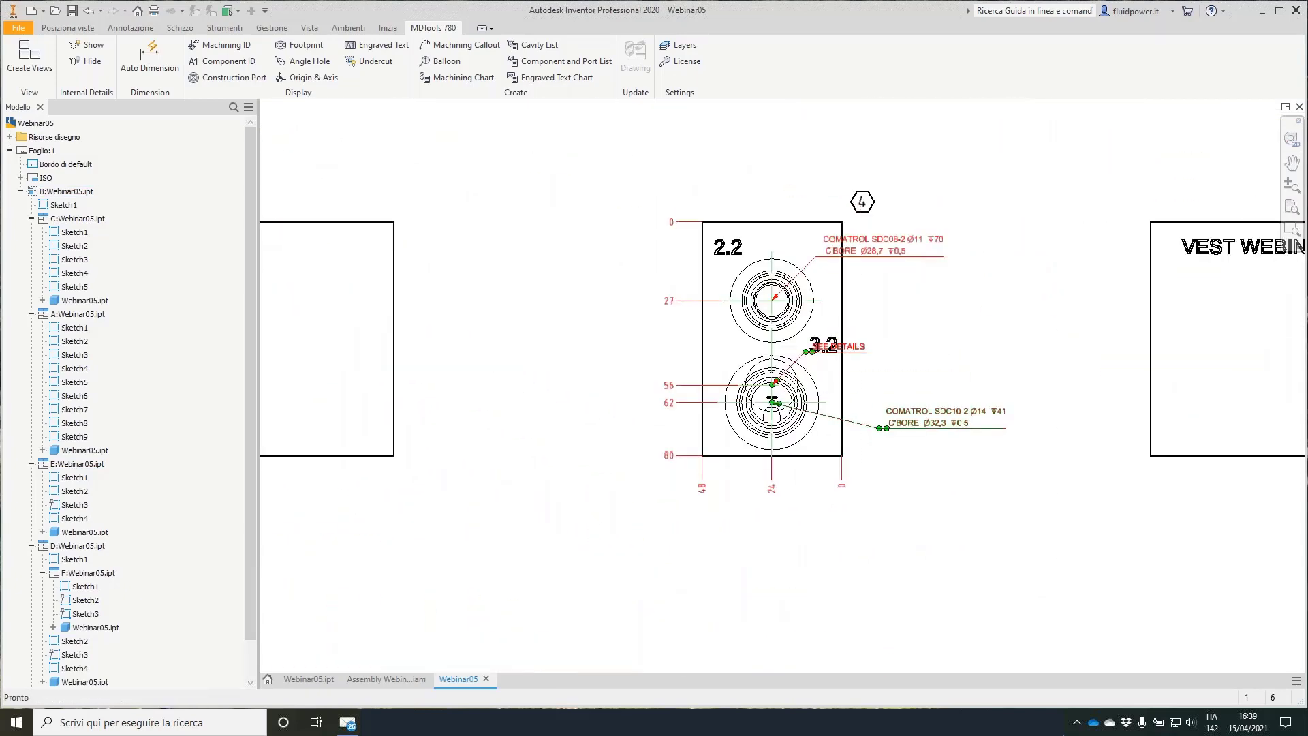
drag(806, 356, 874, 383)
drag(816, 261, 889, 247)
Place the left BSP PLUG G1/8 callout and the Ø4 hole callout above the face 1 view.
middle_drag(713, 477, 996, 71)
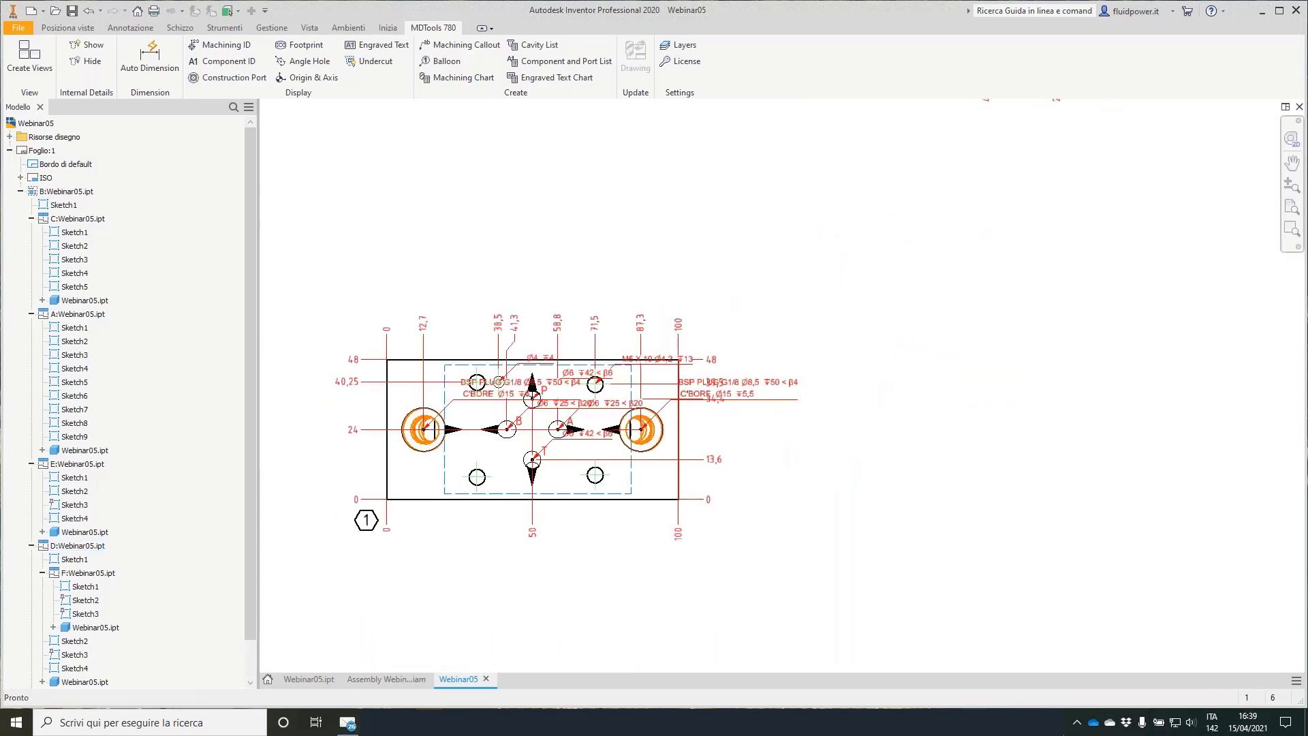
scroll(466, 404, up, 3)
drag(450, 396, 455, 183)
drag(608, 317, 645, 203)
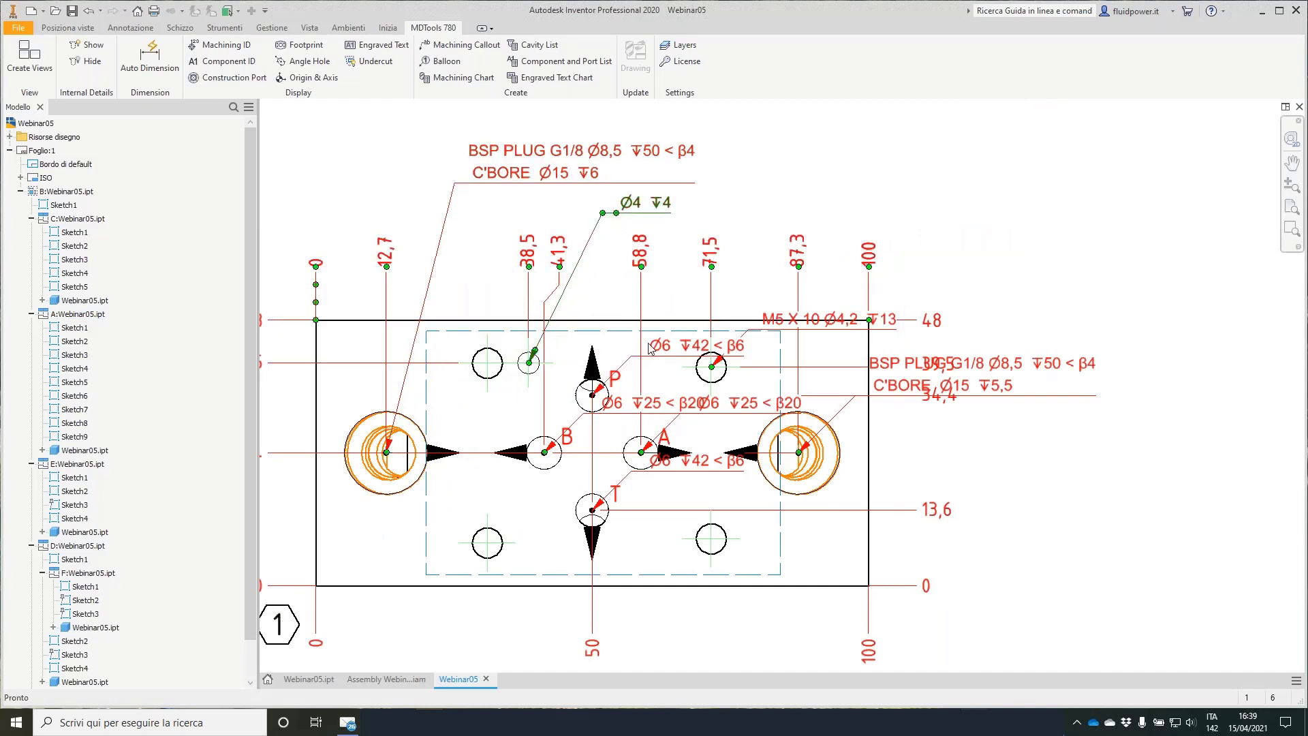
Move the Ø6 callouts of ports P, T, B and A outside the face 1 view.
drag(638, 359, 475, 638)
drag(633, 470, 723, 628)
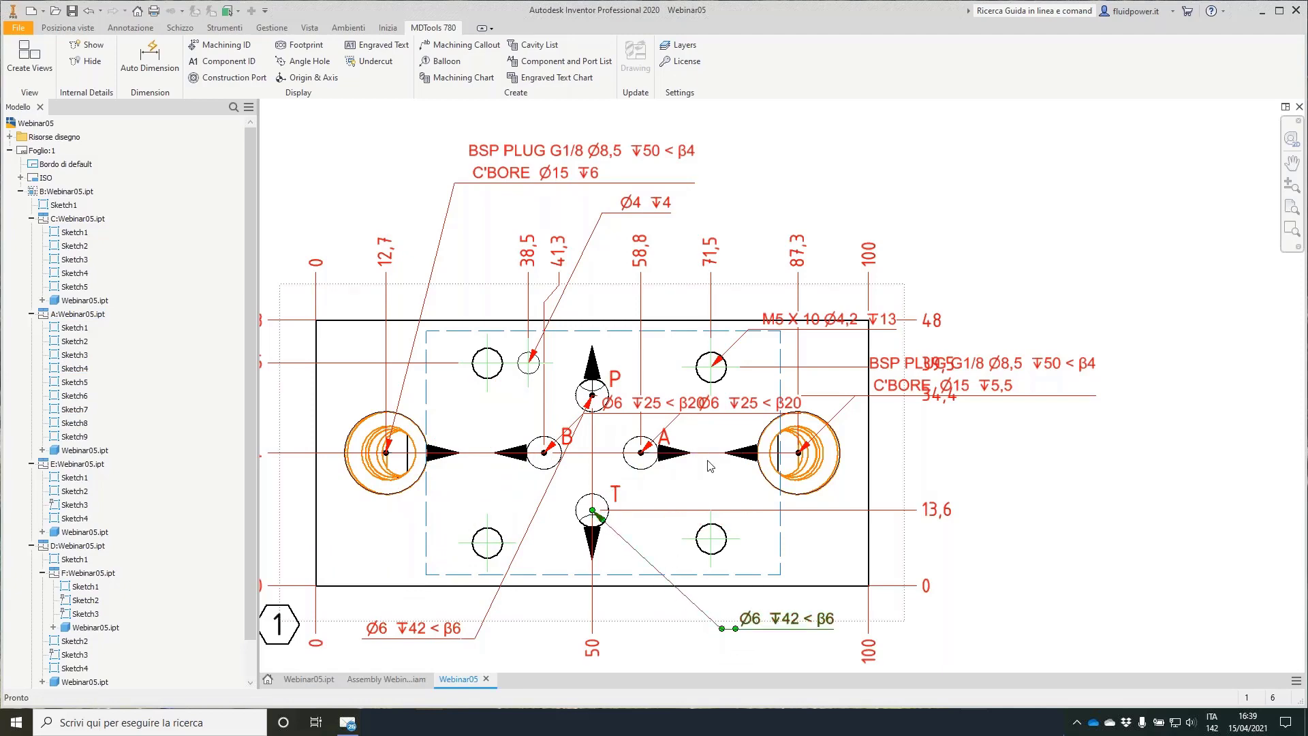
drag(595, 416, 501, 669)
middle_drag(500, 669, 558, 494)
drag(557, 494, 557, 532)
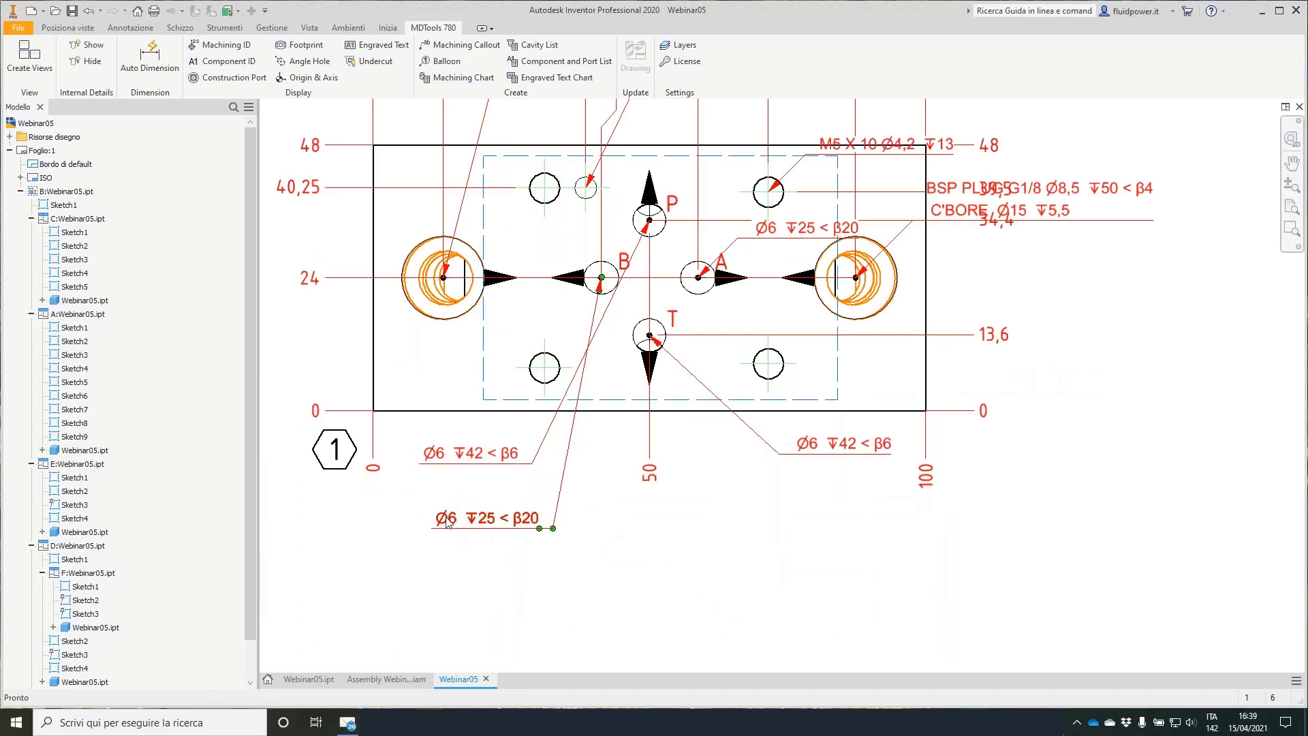
drag(749, 238, 973, 393)
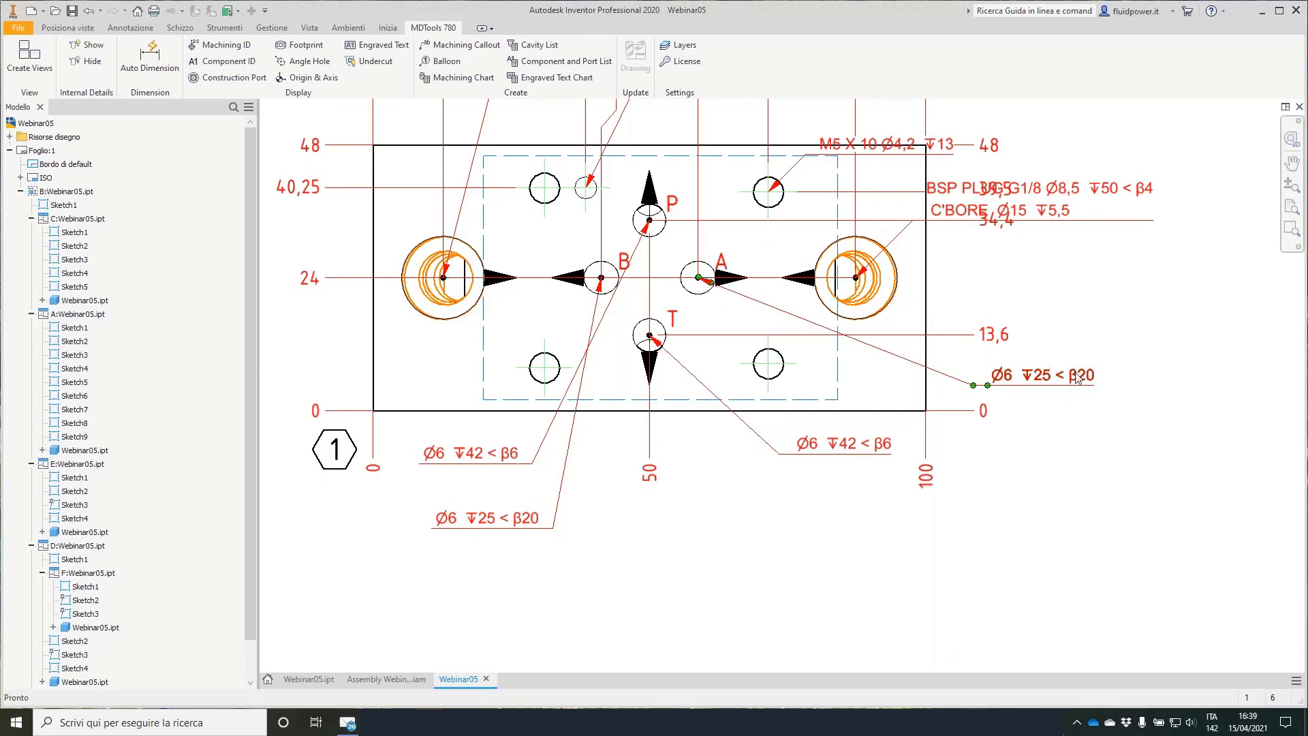
Move the right BSP PLUG G1/8 callout and the M5 X 10 callout clear of the face 1 dimensions.
drag(913, 220, 1037, 291)
drag(806, 156, 1006, 109)
middle_drag(1217, 170, 1091, 360)
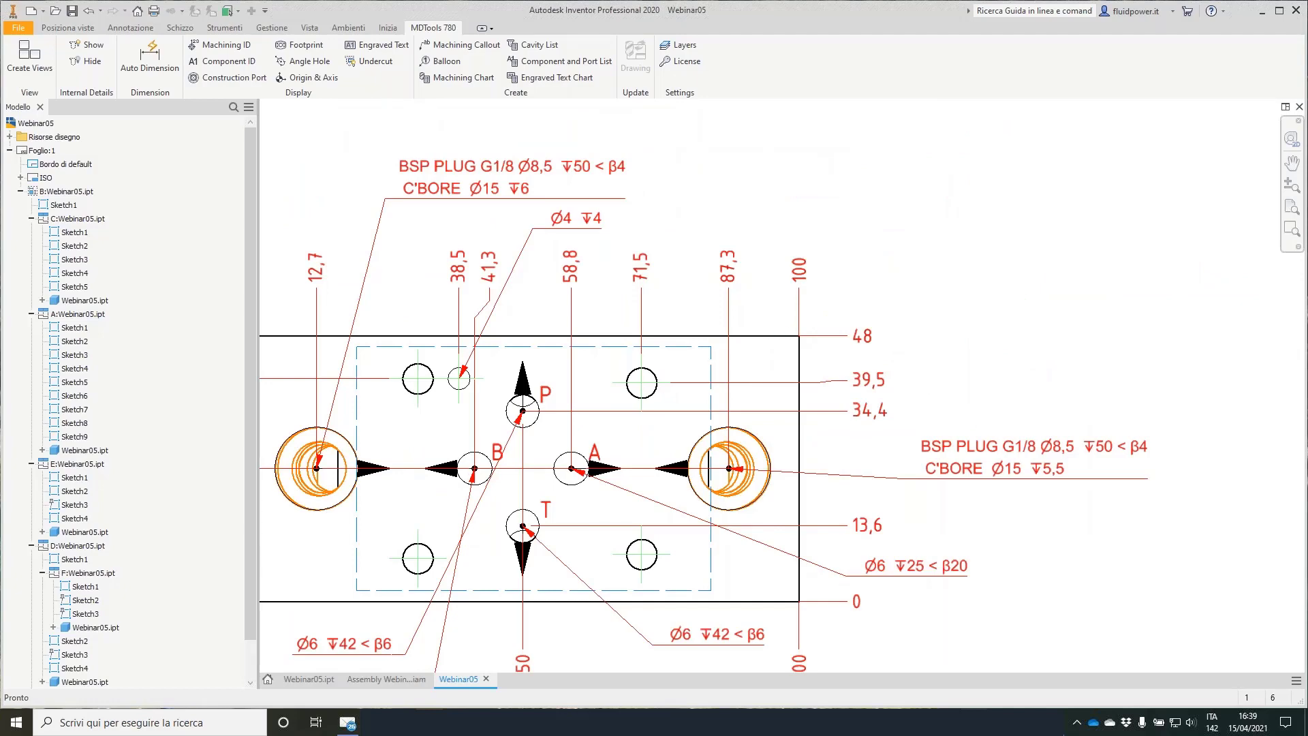
Move the callouts of ports P and B and the two left Ø5,5 holes outside the face 3 view.
scroll(954, 307, down, 5)
mouse_move(1076, 200)
middle_down()
mouse_move(879, 280)
mouse_move(737, 417)
middle_up()
middle_drag(639, 210, 841, 593)
scroll(619, 368, up, 5)
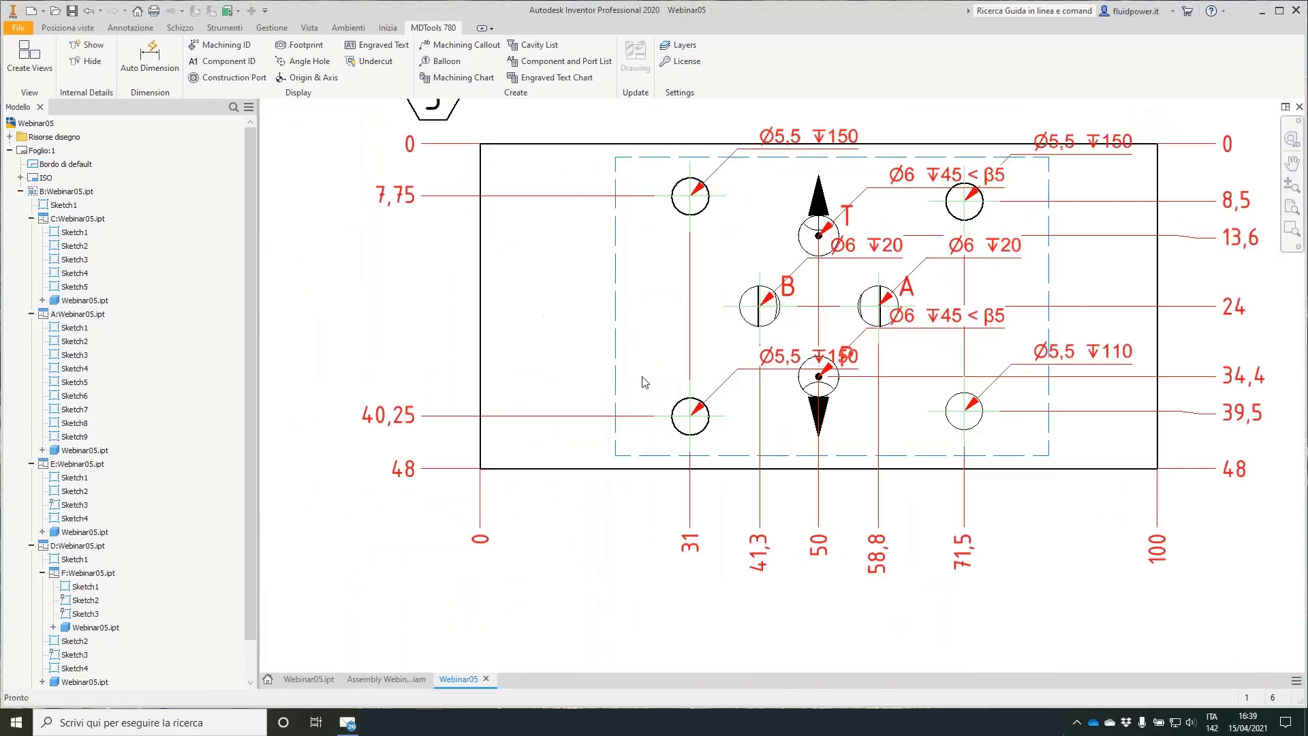
drag(773, 358, 501, 591)
drag(876, 332, 446, 332)
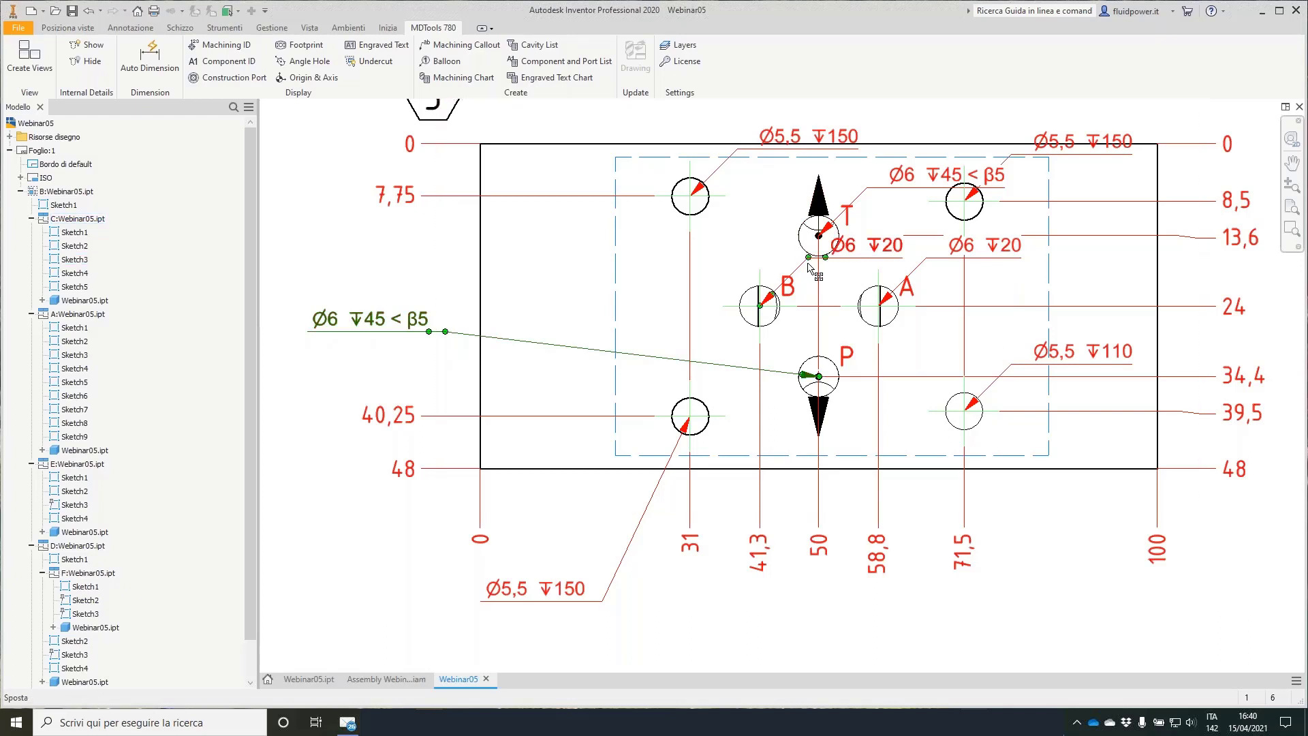
drag(811, 252, 343, 261)
drag(734, 158, 737, 109)
Move the callouts of ports T and A and the two right Ø5,5 holes outside the face 3 view.
middle_drag(737, 109, 624, 337)
drag(794, 403, 863, 283)
drag(943, 369, 976, 321)
drag(840, 477, 1111, 503)
middle_drag(1080, 467, 981, 233)
drag(831, 443, 864, 634)
scroll(871, 525, down, 5)
mouse_move(865, 524)
middle_down()
mouse_move(864, 205)
mouse_move(887, 136)
middle_up()
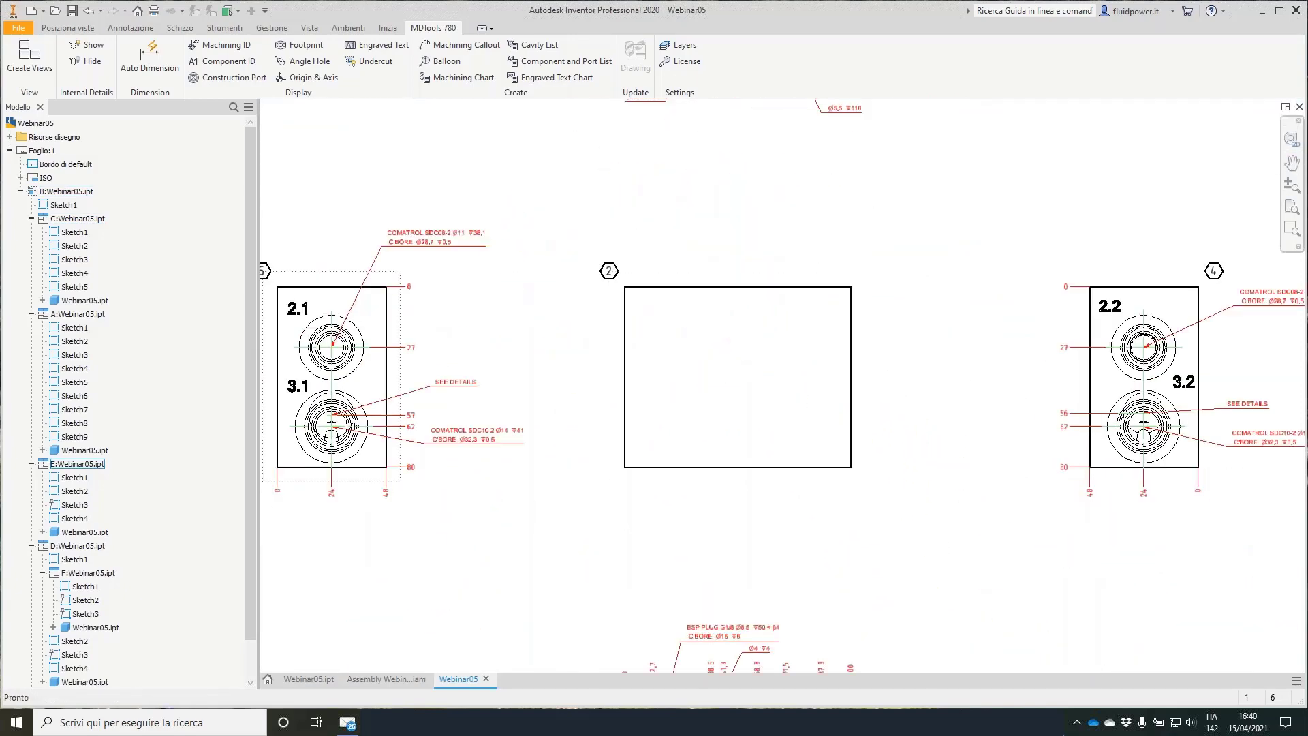
middle_drag(477, 304, 631, 270)
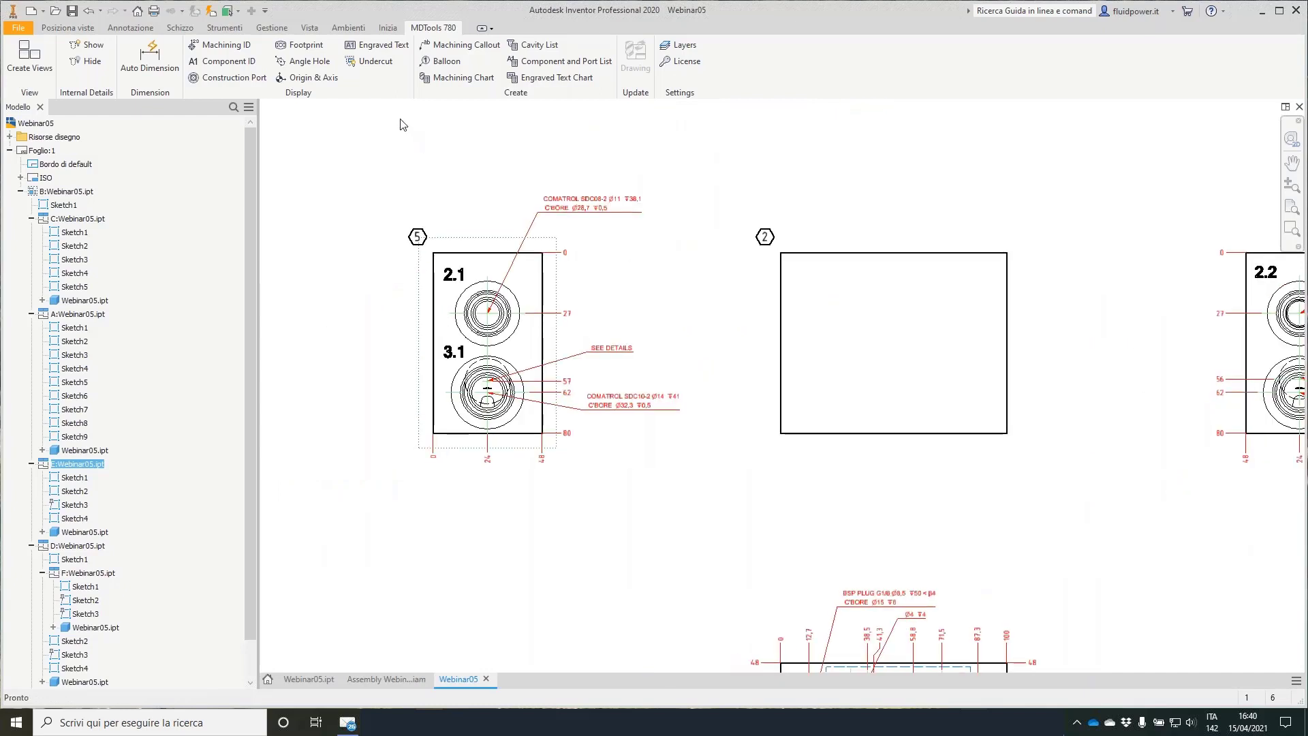
click(67, 27)
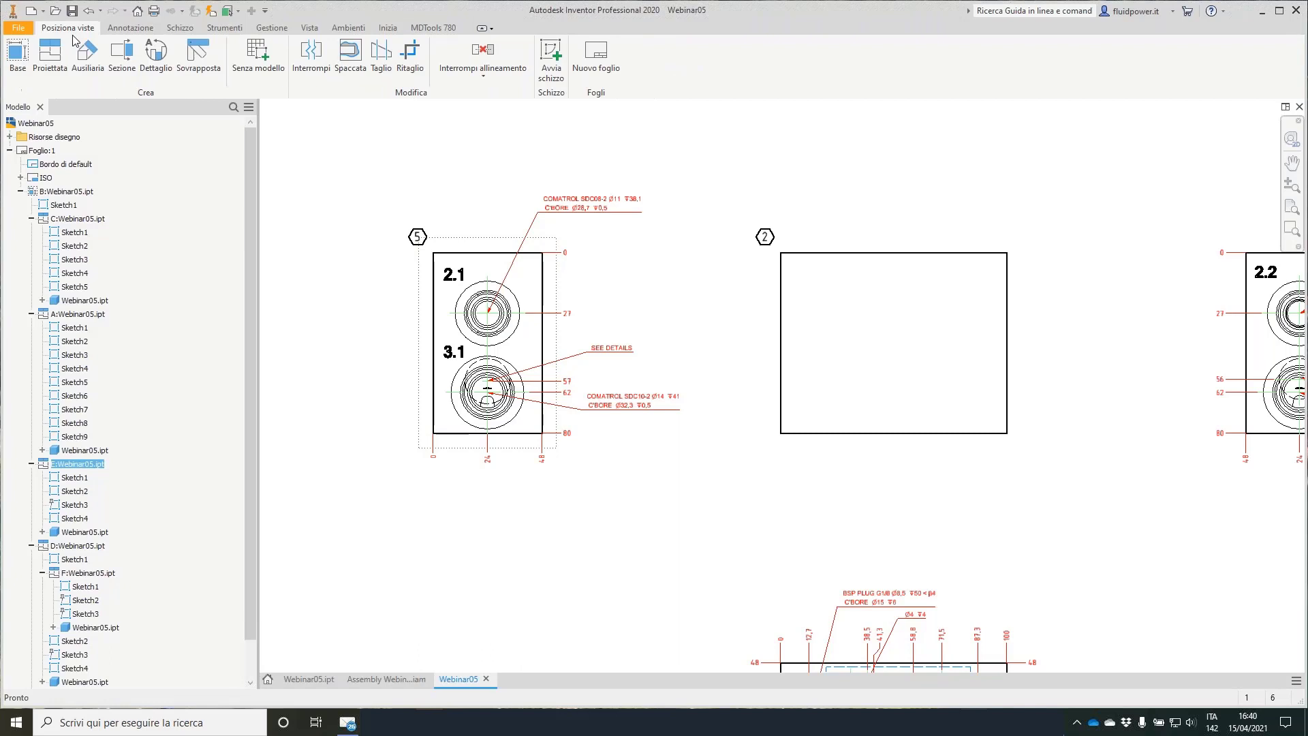
click(122, 56)
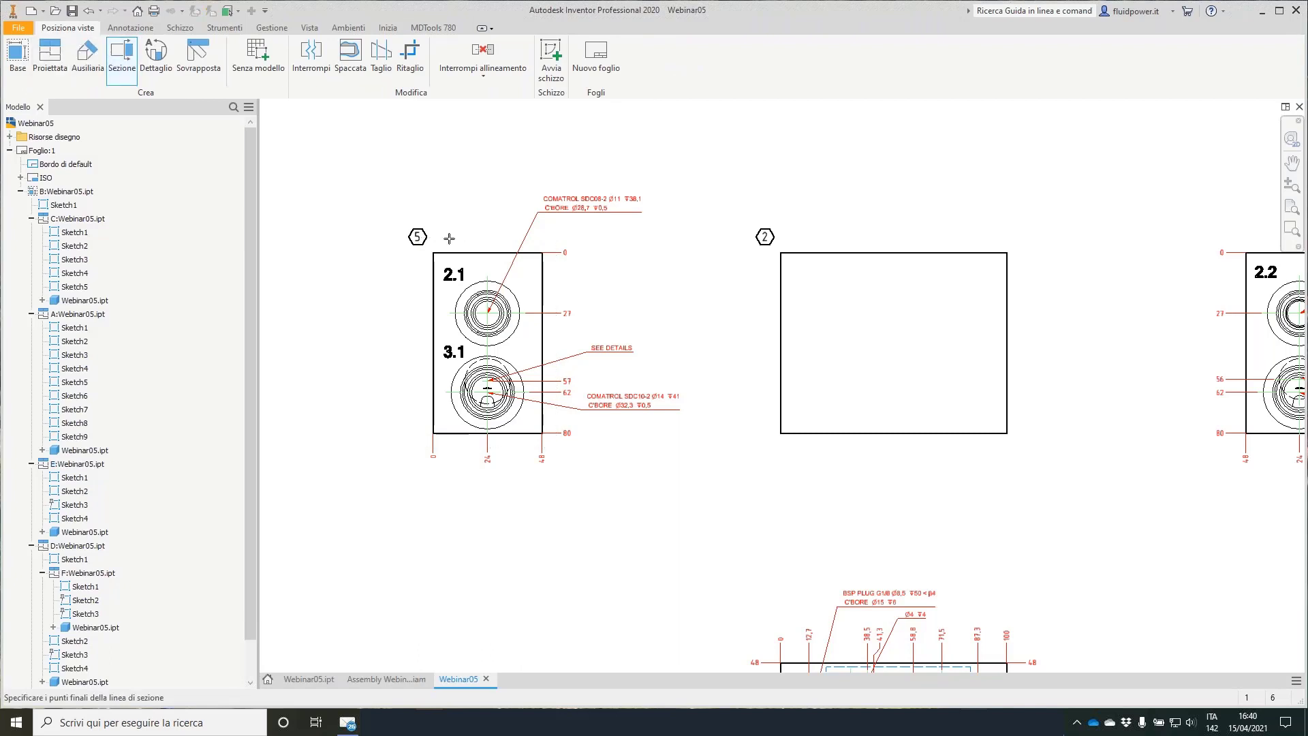
click(488, 212)
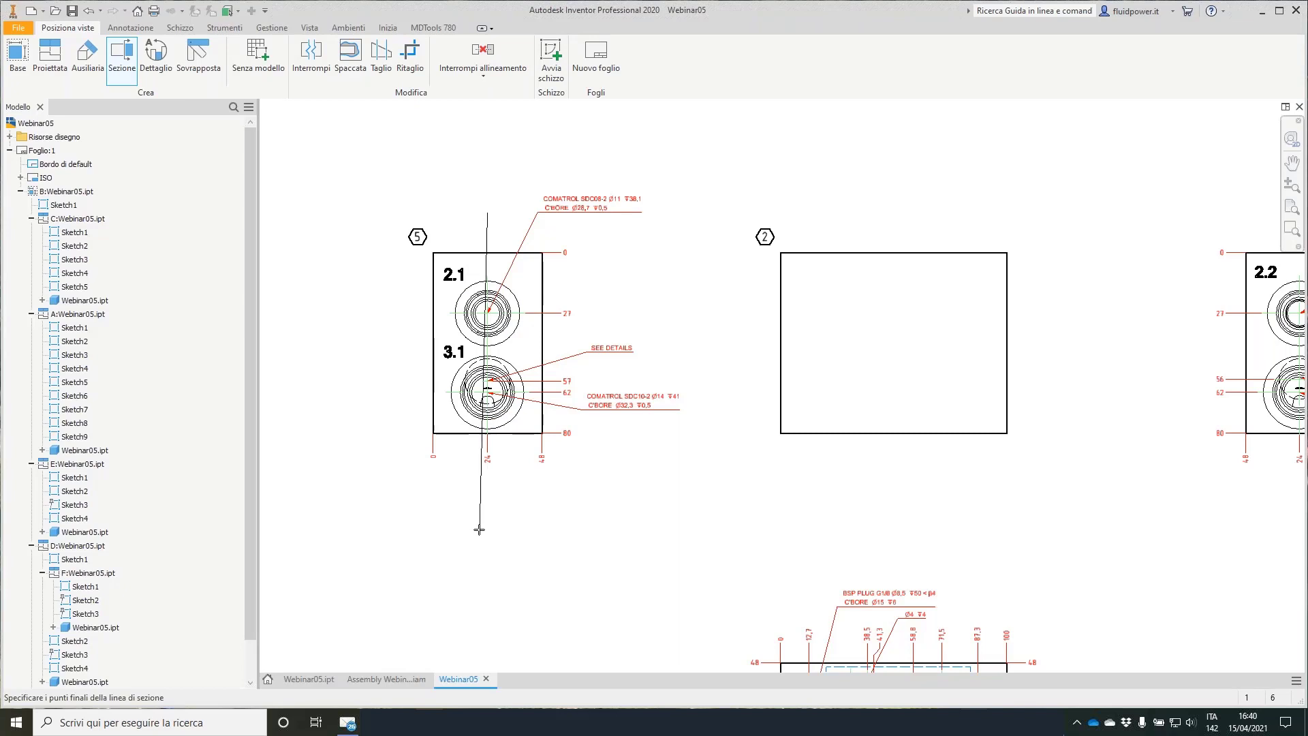
click(494, 516)
key(Escape)
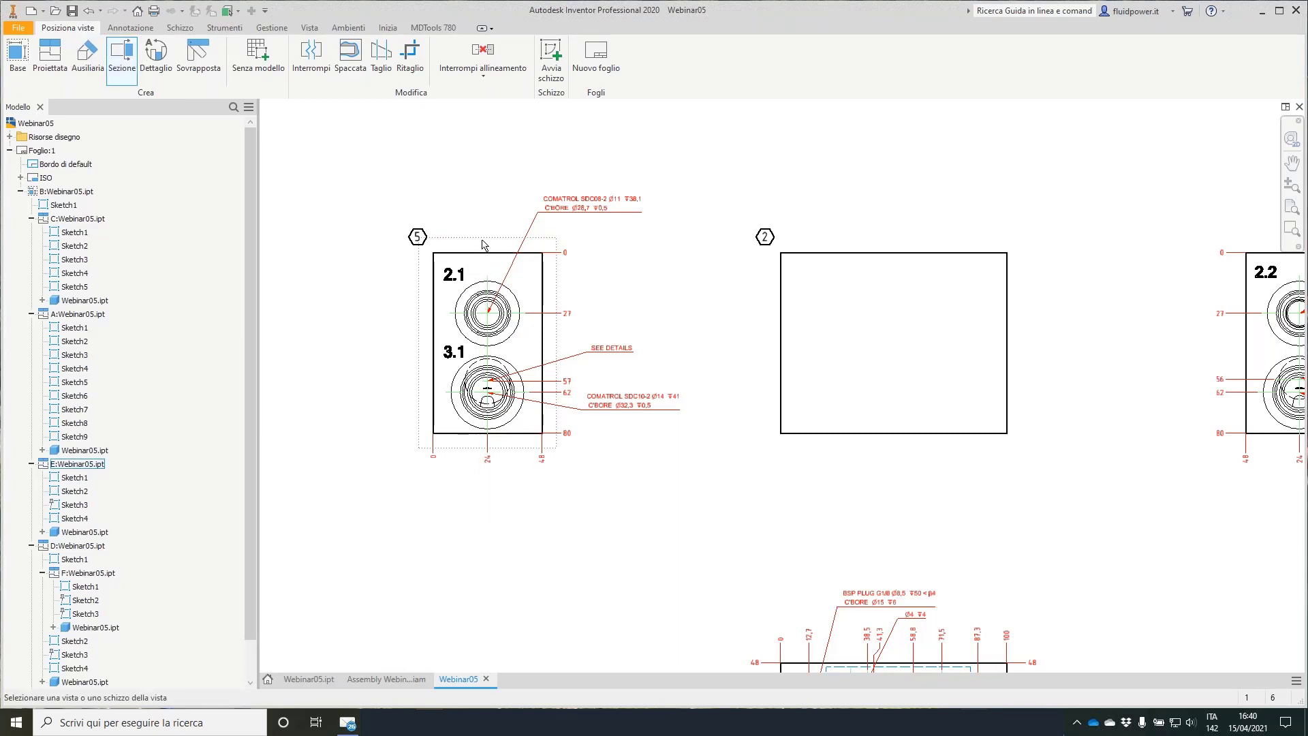
Create full-depth section view A-A at 1:1 scale, cut vertically through the two cavity centres of the face 5 view.
click(485, 275)
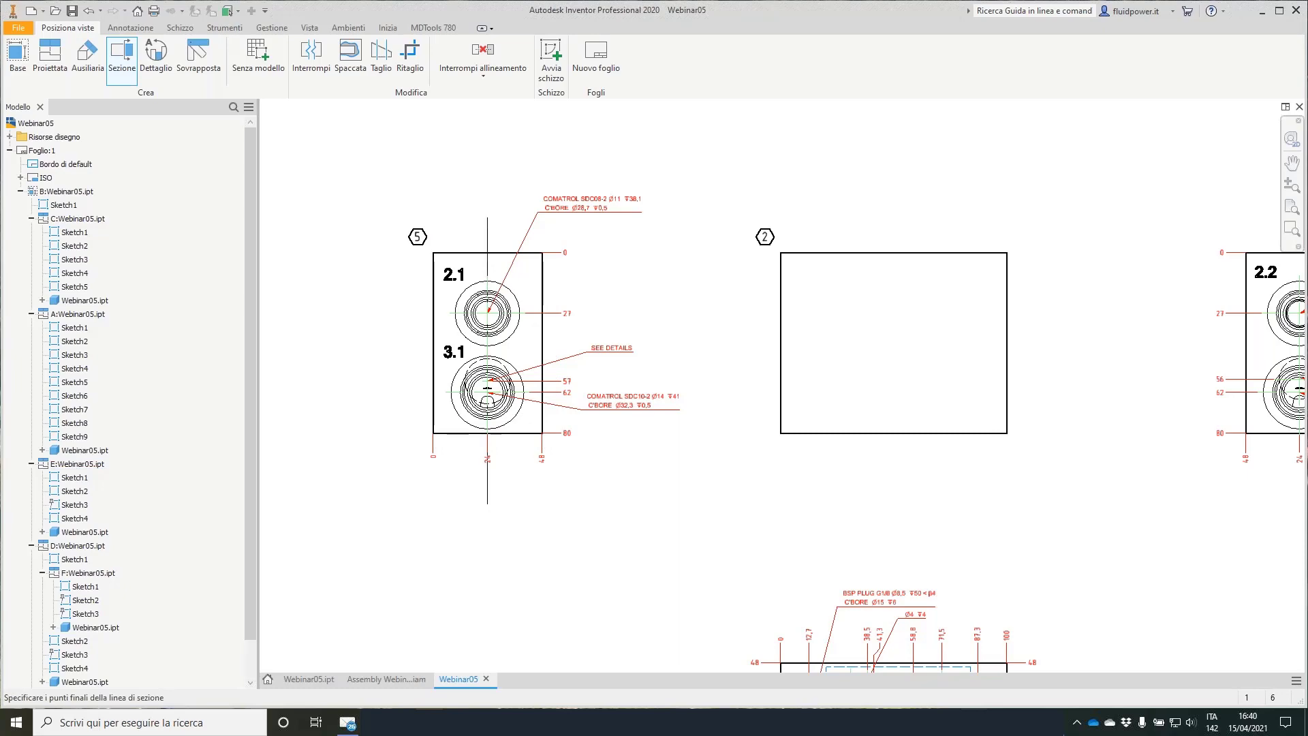
click(488, 513)
right_click(497, 494)
click(572, 491)
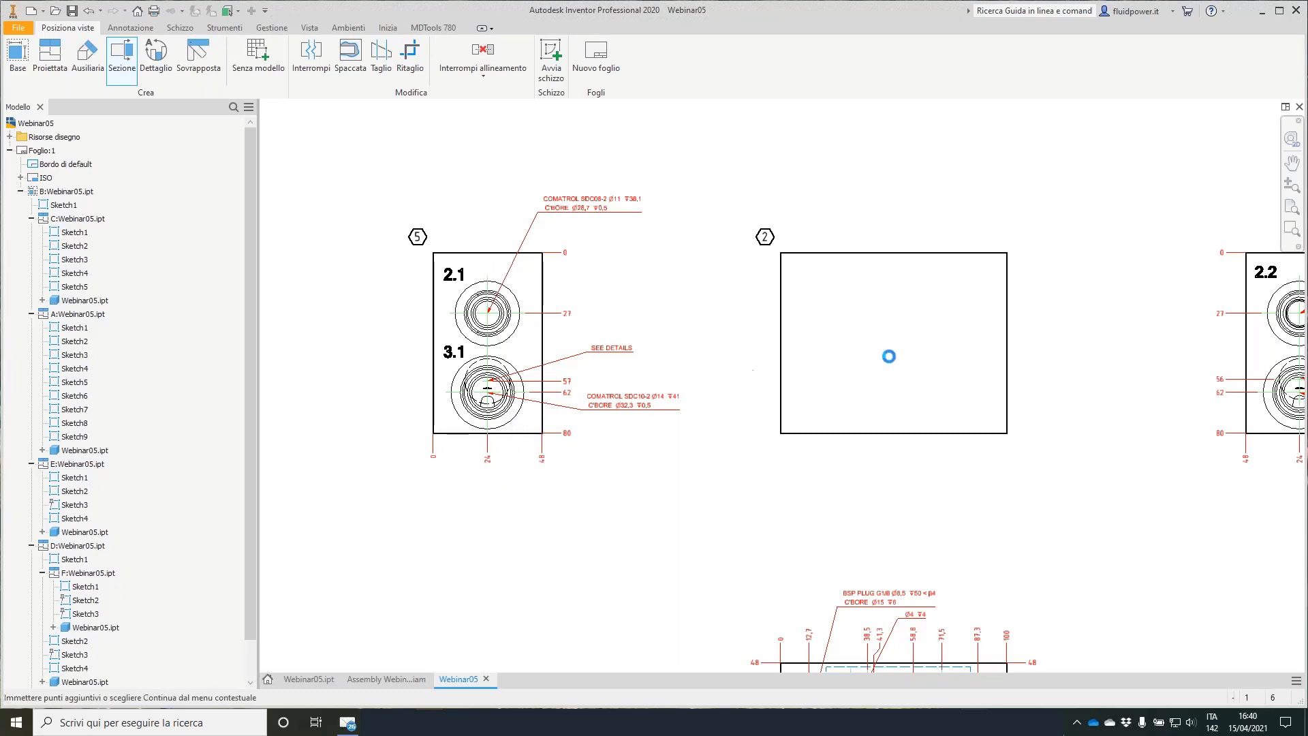
middle_drag(1022, 356, 839, 486)
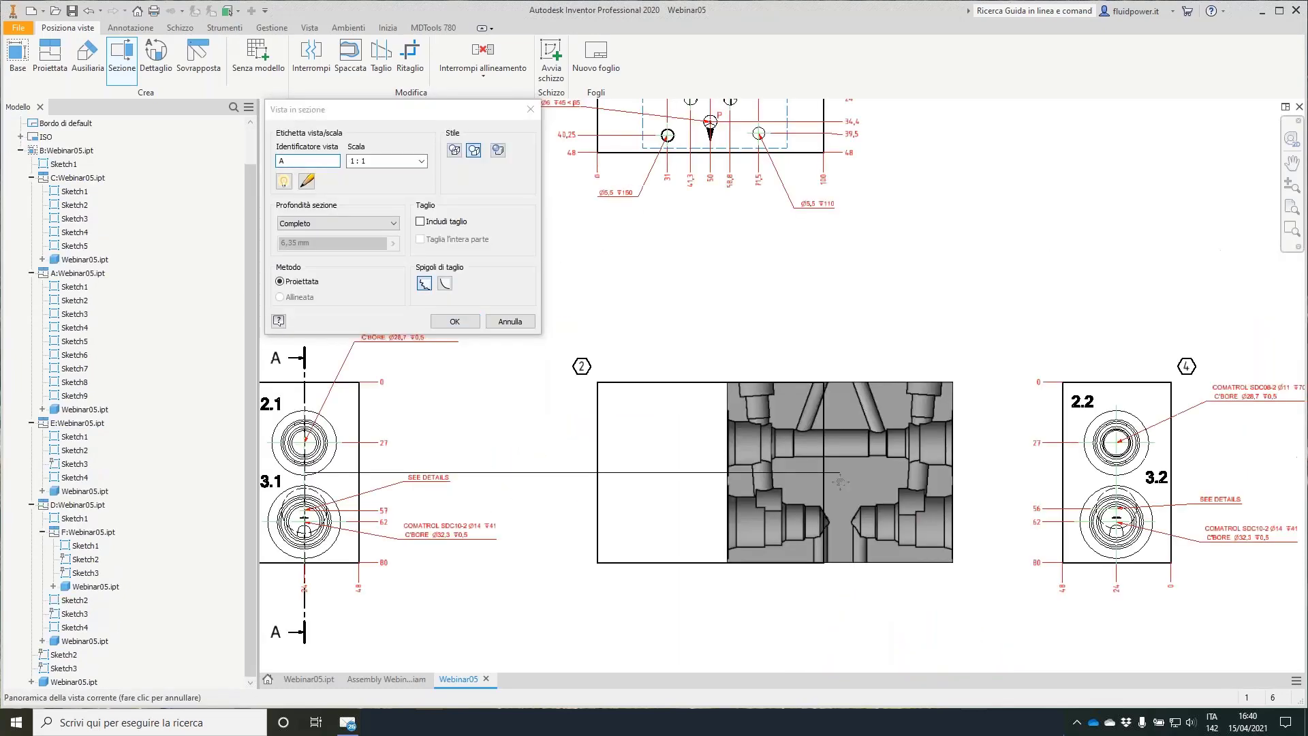
click(927, 485)
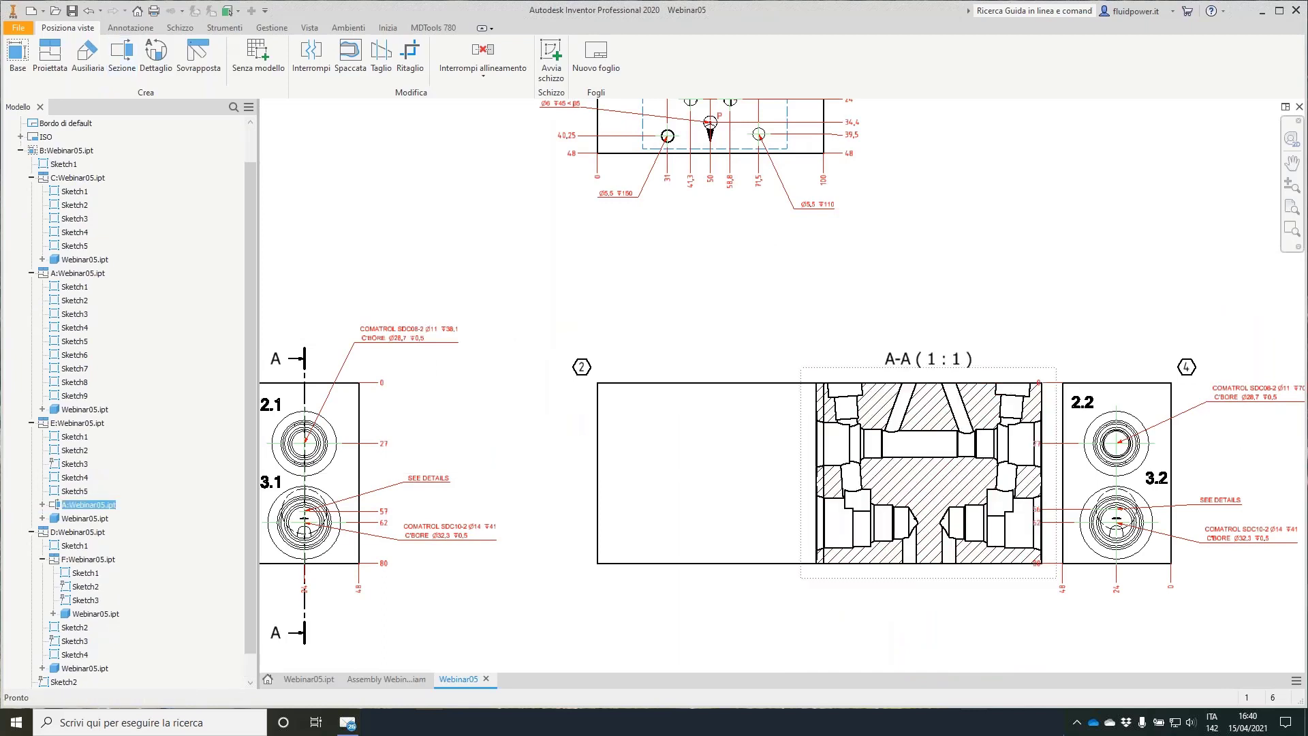
Break the alignment of section view A-A and move it to the free area above the face 4 view.
right_click(1012, 389)
mouse_move(1003, 590)
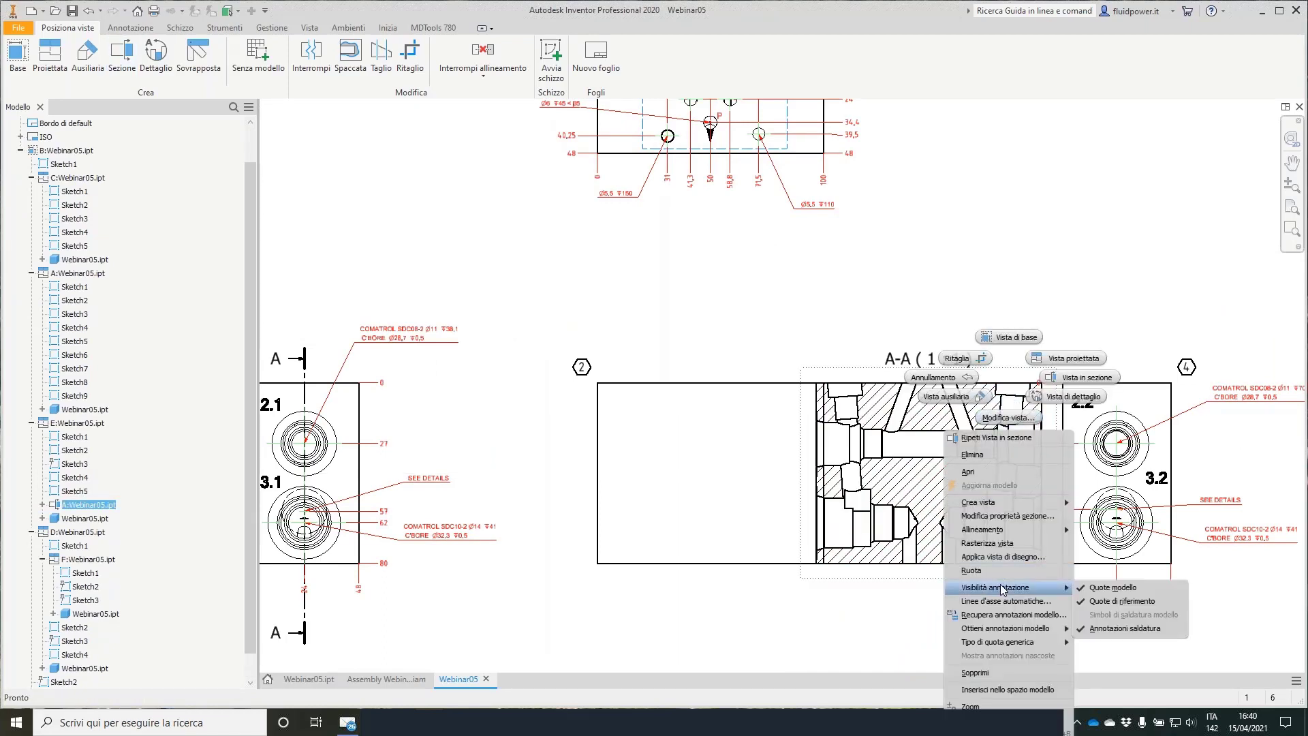
mouse_move(1019, 531)
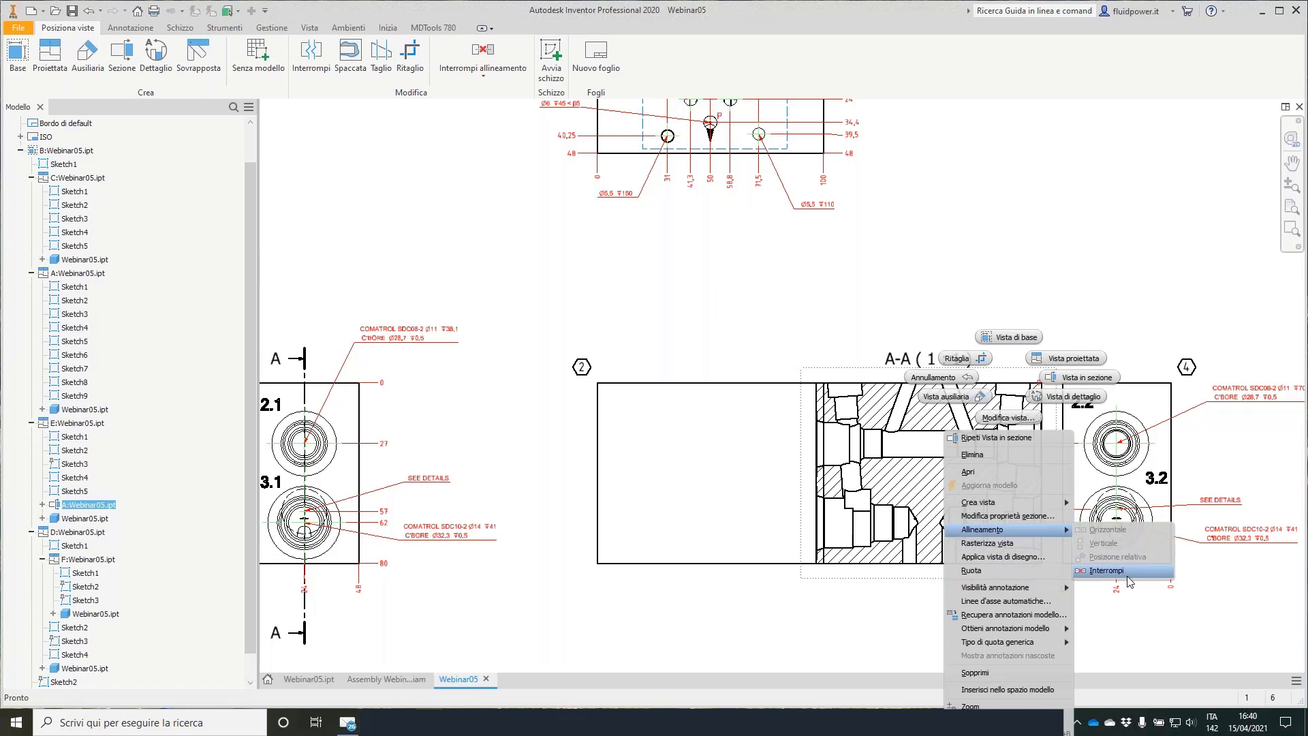
click(1124, 571)
drag(1006, 374, 1207, 84)
middle_drag(1199, 123, 834, 334)
scroll(913, 409, up, 3)
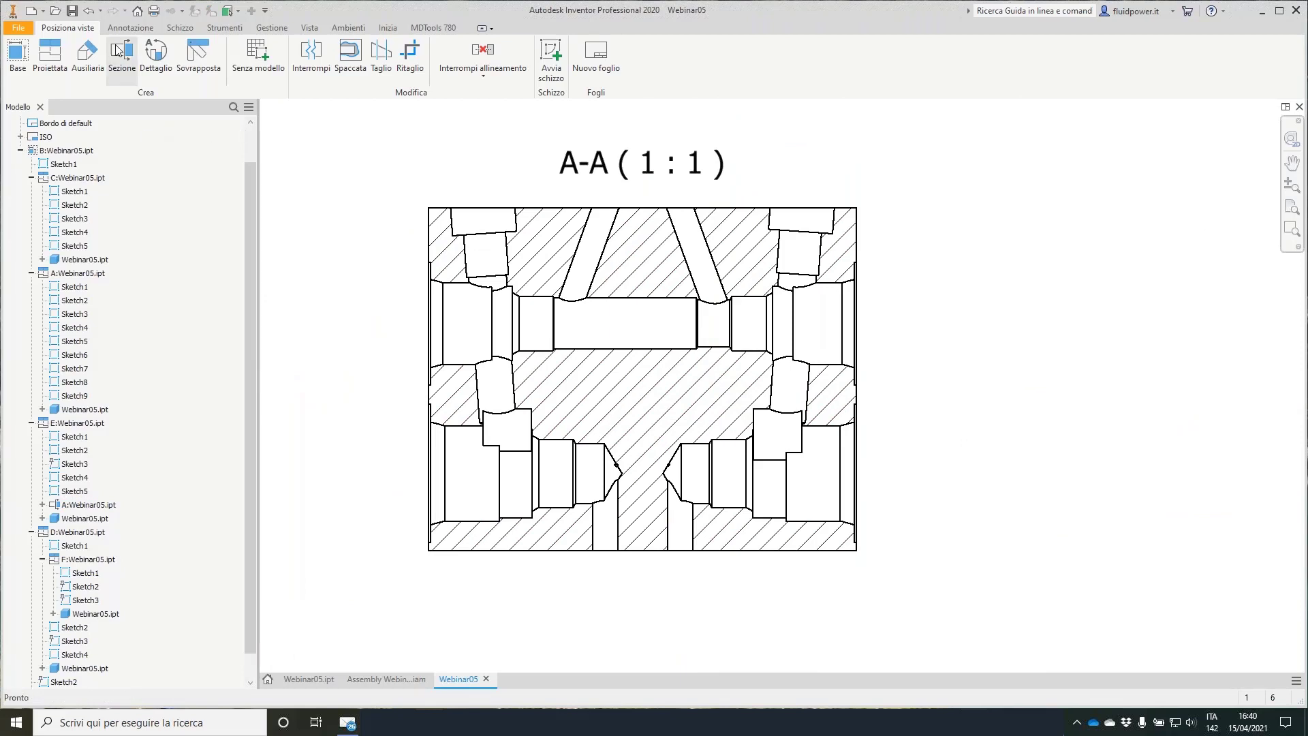
Dimension the horizontal width of the lower right undercut in section A-A, placing the dimension below the view.
click(132, 28)
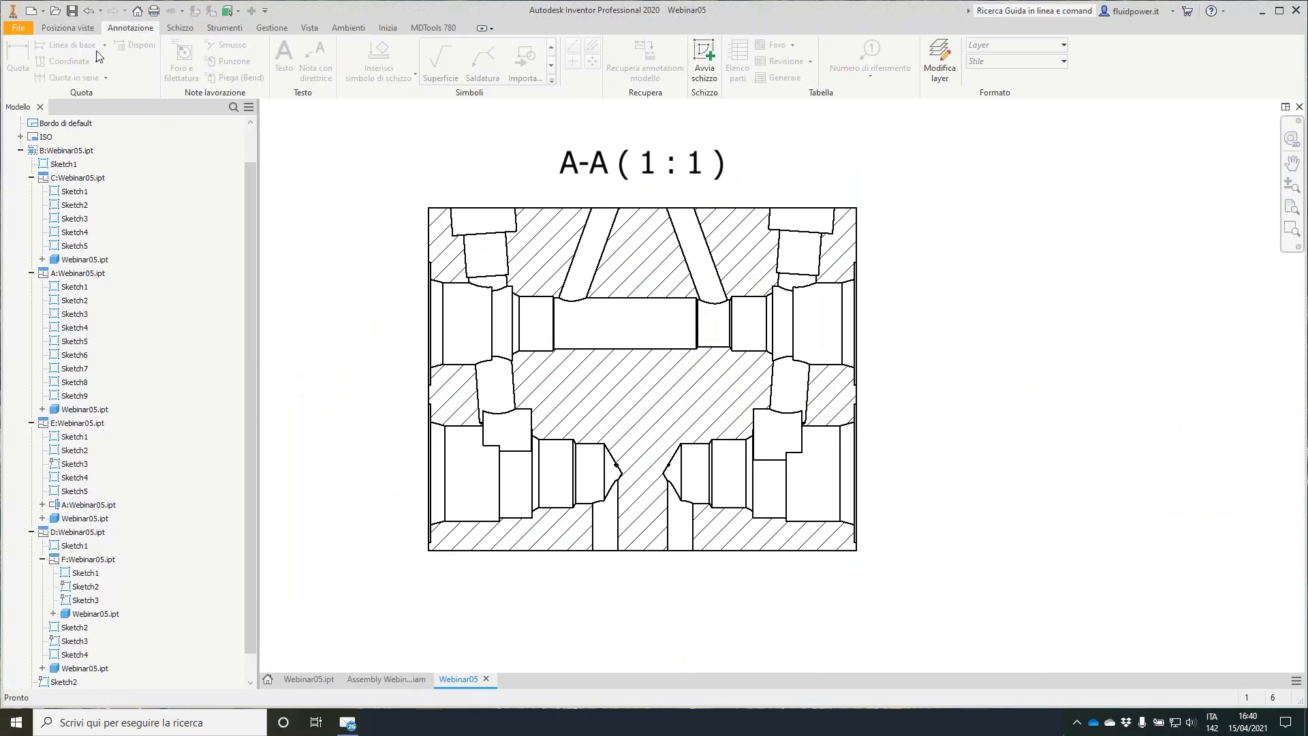
click(17, 60)
click(755, 420)
click(803, 438)
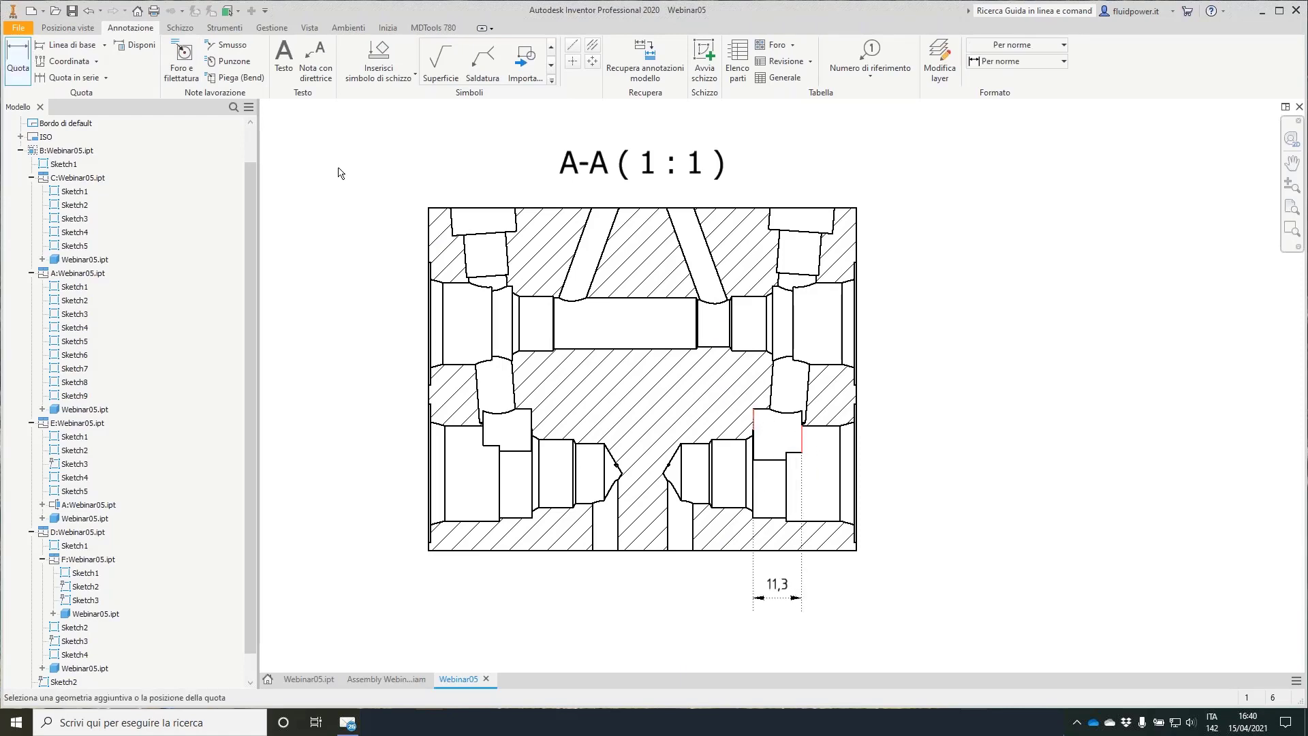
click(777, 594)
drag(1253, 199, 1028, 176)
click(1098, 399)
Dimension the distance from the lower right undercut's inner edge to the block's right face, below the undercut width dimension.
click(753, 419)
click(857, 405)
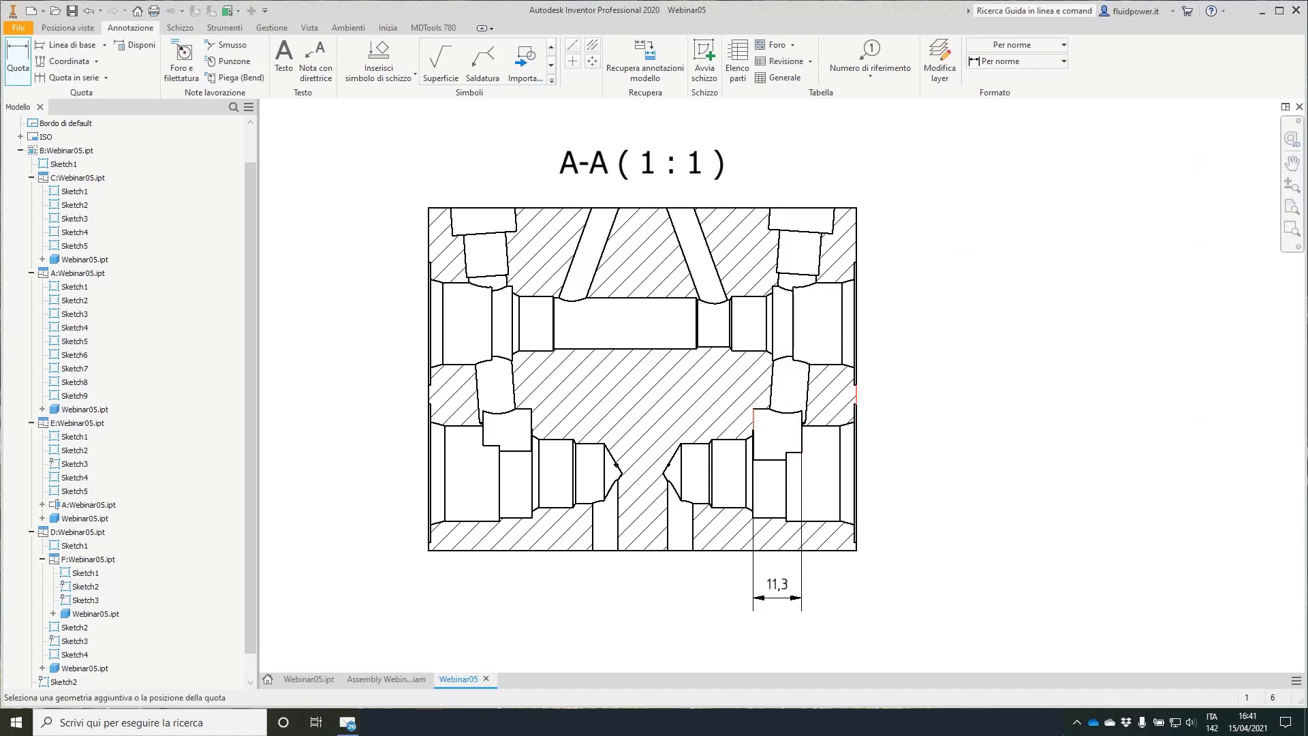
click(852, 251)
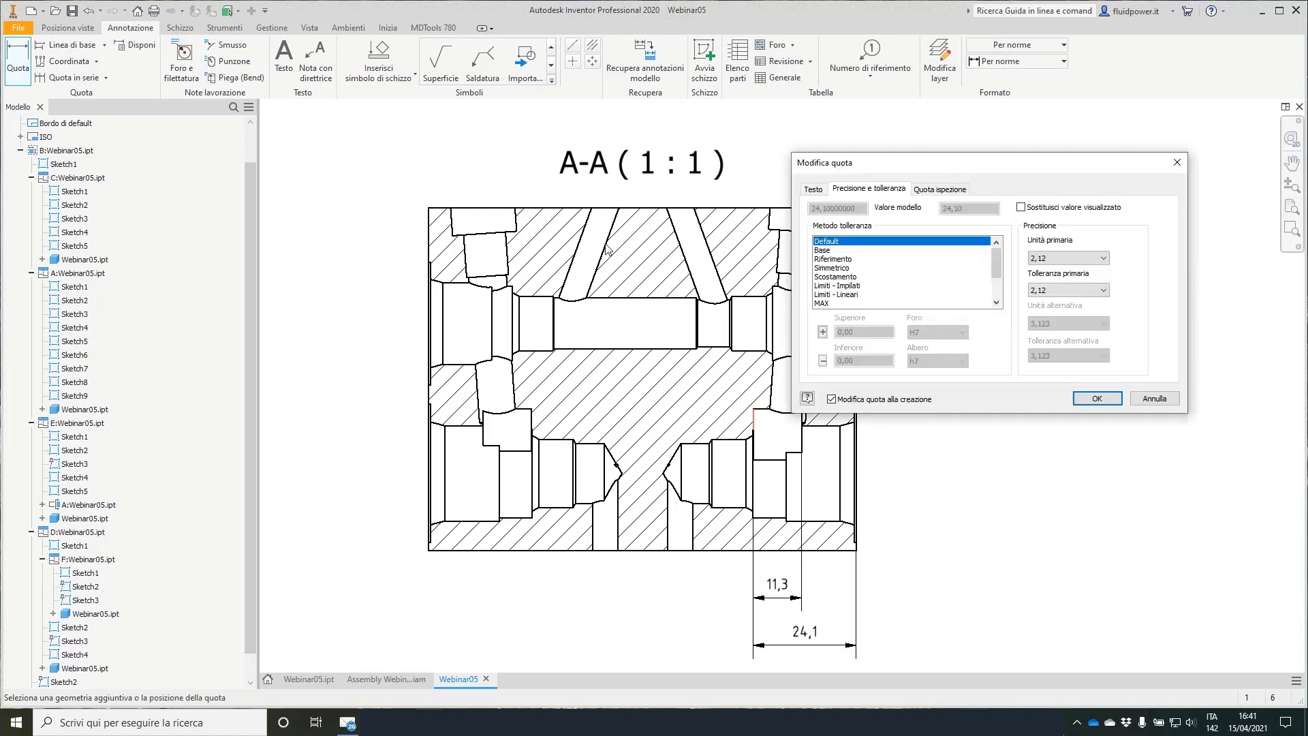
click(1093, 397)
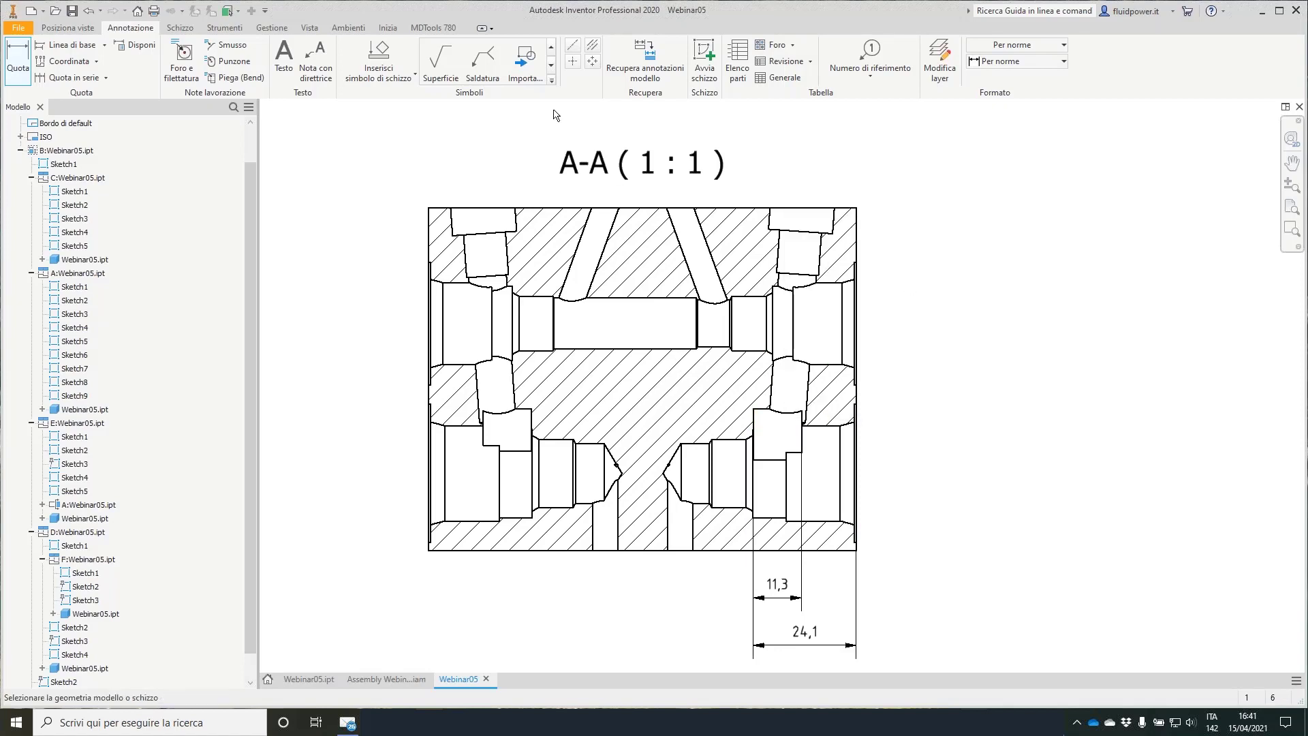
Add a bisector centreline to the lower right cavity in section A-A, extended past the block's right face.
click(592, 47)
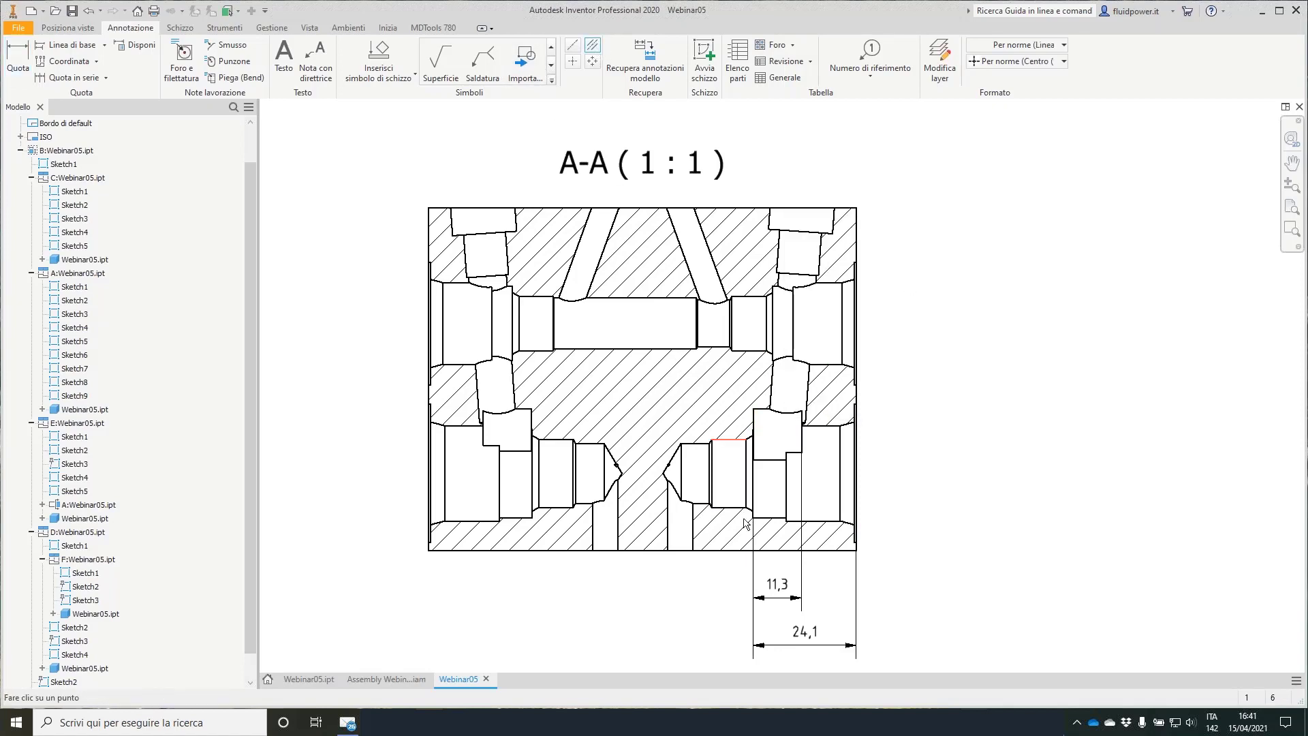
click(746, 477)
drag(758, 472, 879, 472)
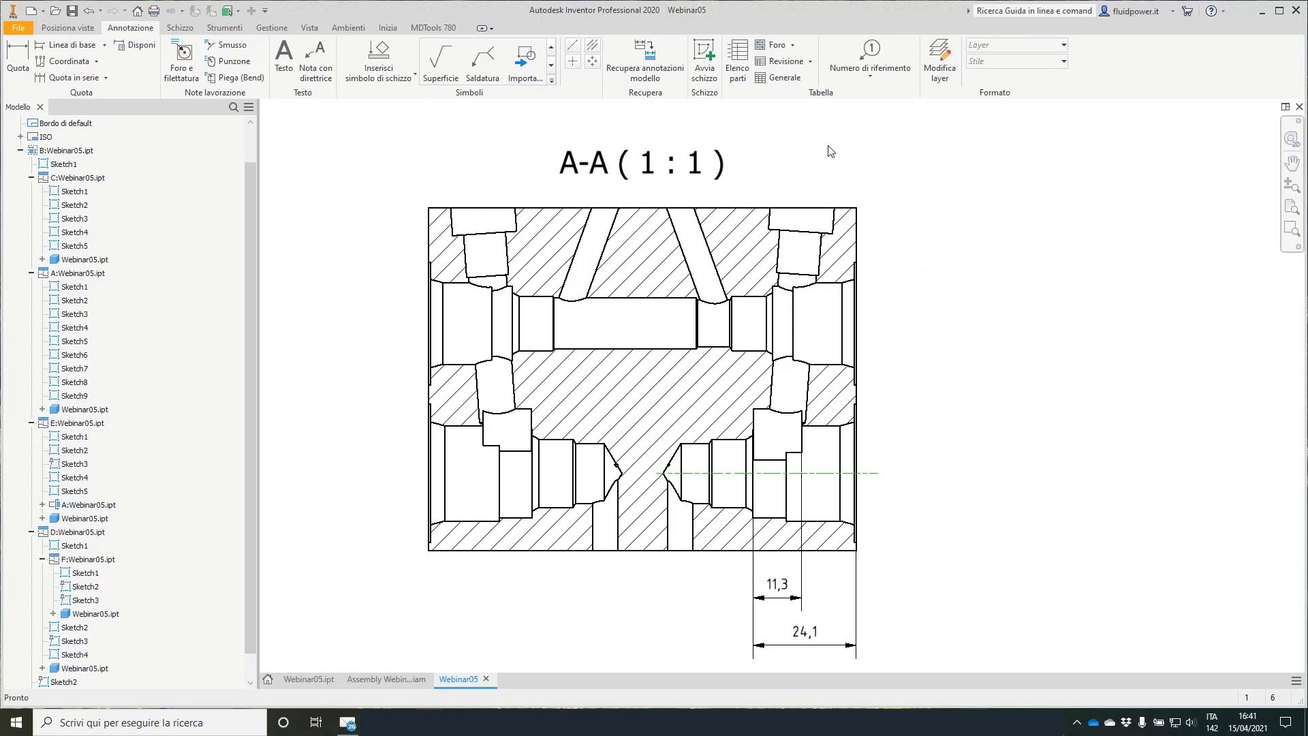
double_click(662, 244)
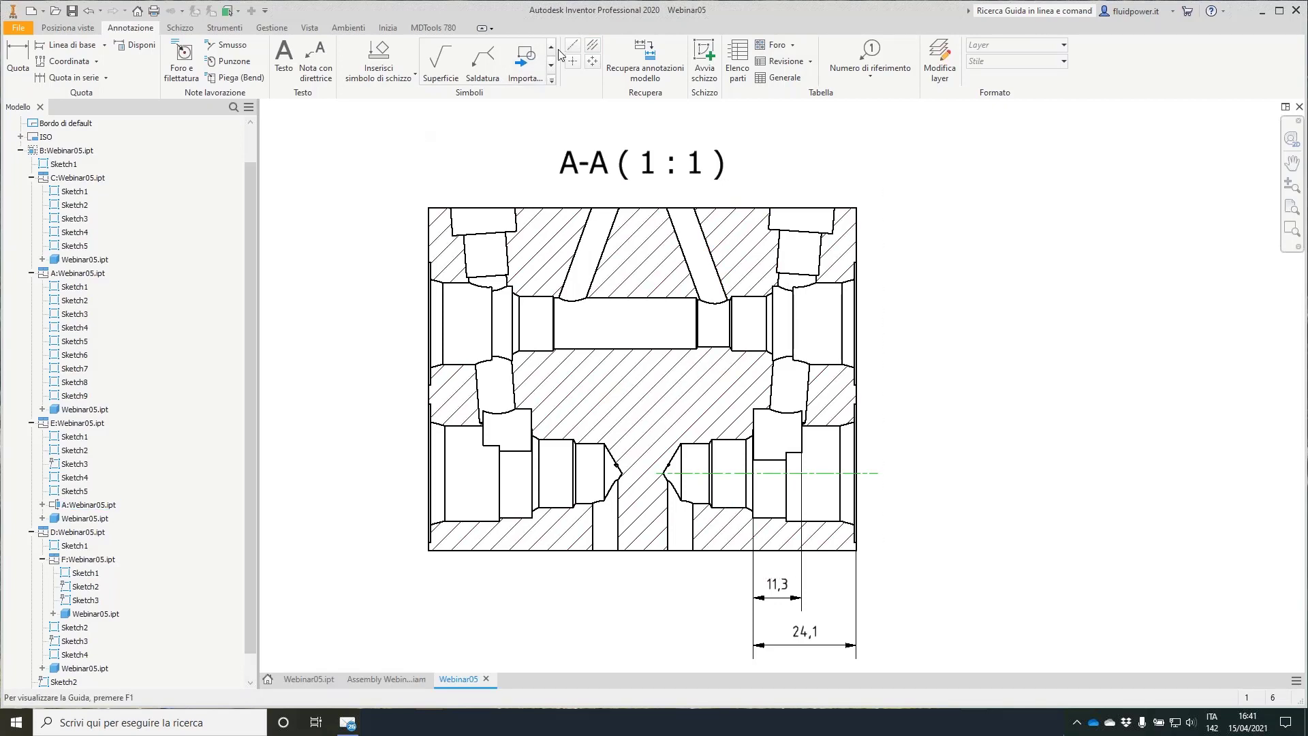
Add a bisector centreline to the upper horizontal bore in section A-A and extend it past the block's side faces.
click(593, 46)
click(640, 298)
click(626, 348)
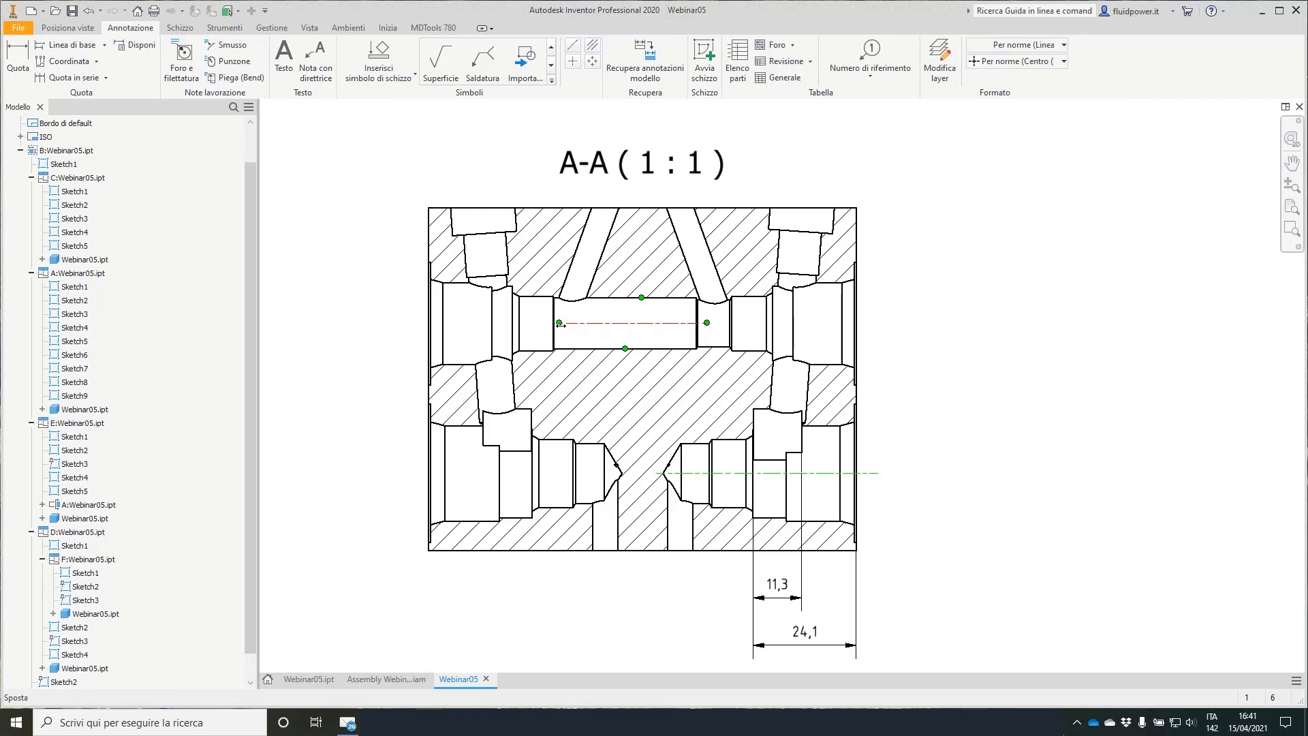
drag(421, 317, 421, 323)
Review the drawing sheet with the face views, their callouts and section A-A.
scroll(914, 332, down, 2)
scroll(1005, 400, down, 3)
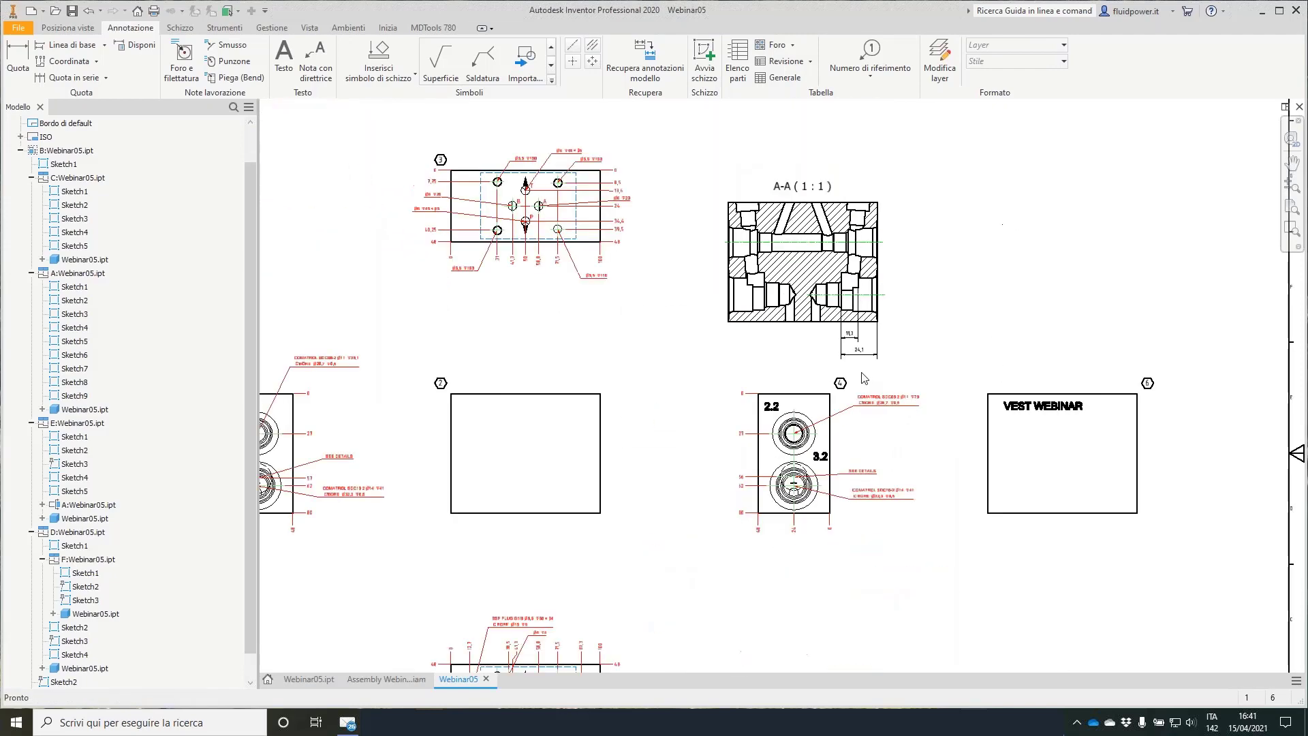
middle_drag(662, 246, 778, 154)
scroll(779, 154, down, 3)
scroll(763, 224, up, 3)
mouse_move(719, 259)
middle_down()
mouse_move(645, 256)
mouse_move(681, 305)
middle_up()
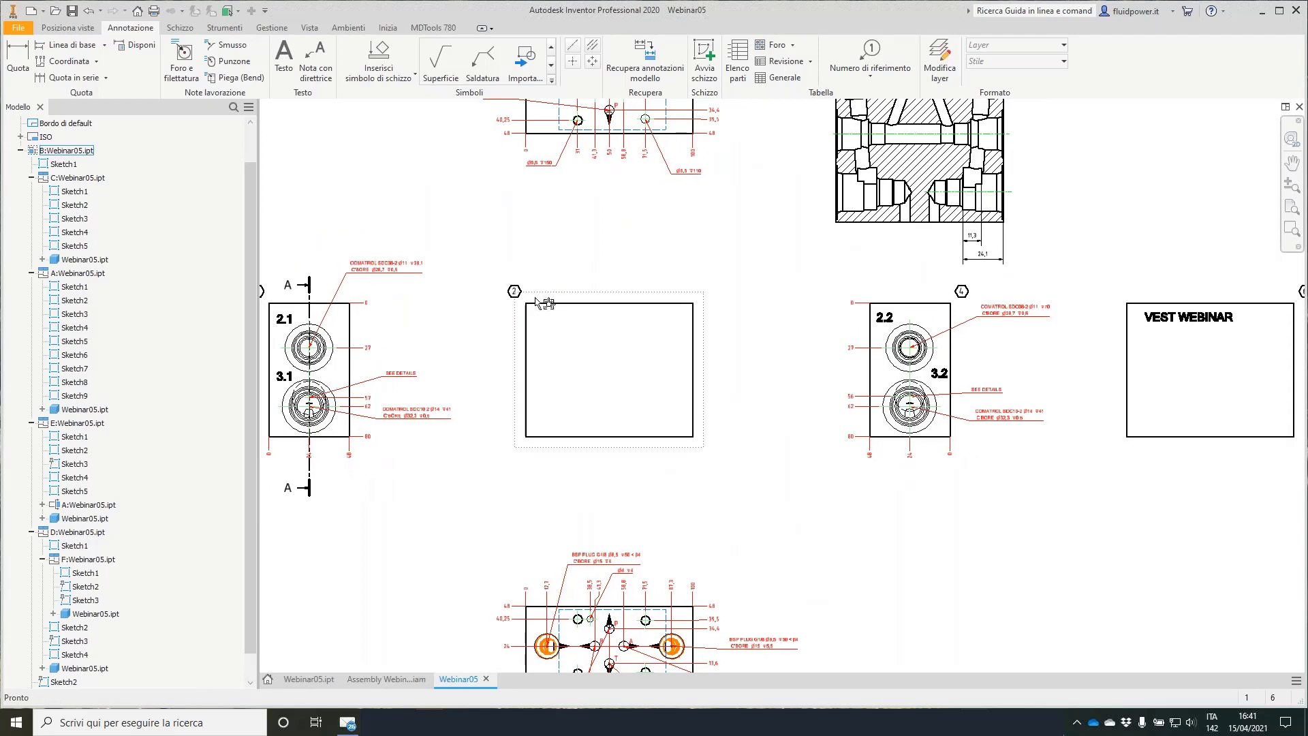
scroll(545, 303, up, 3)
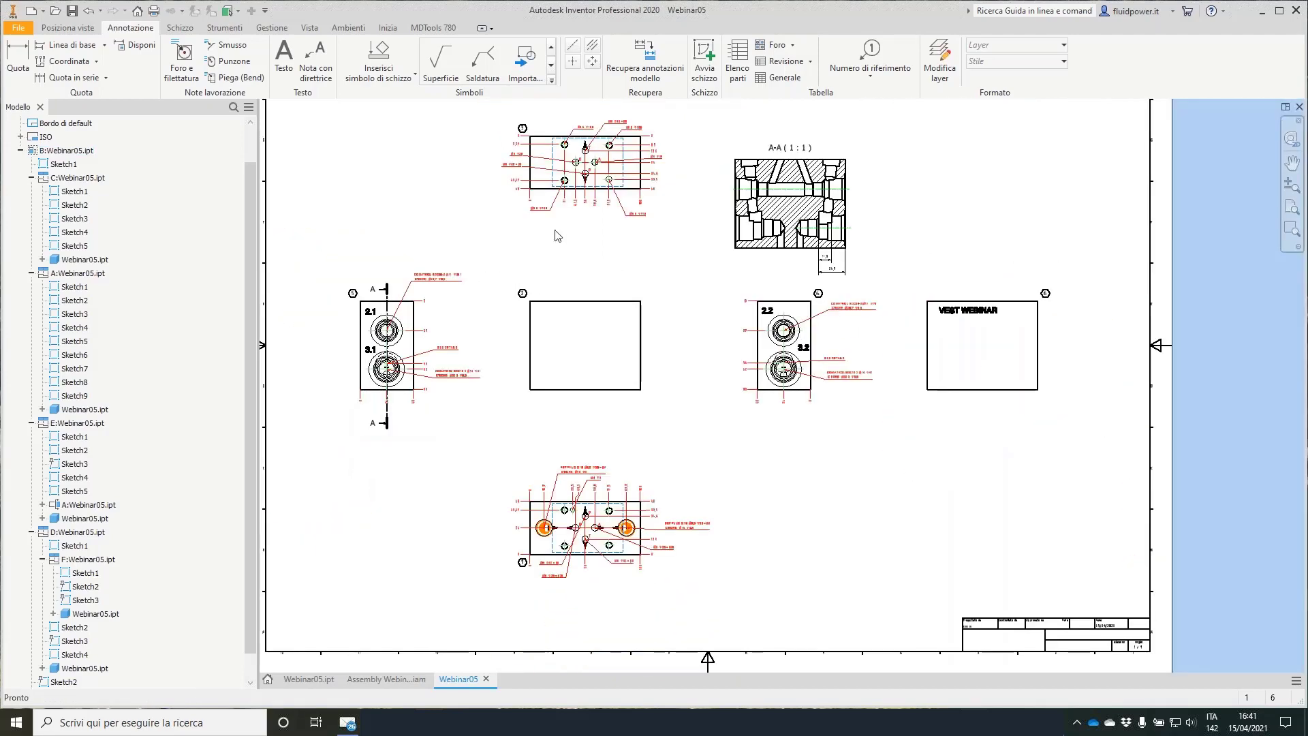
Save the drawing as Webinar05.dwg in the 05_MDTools folder together with its dependent part.
click(71, 14)
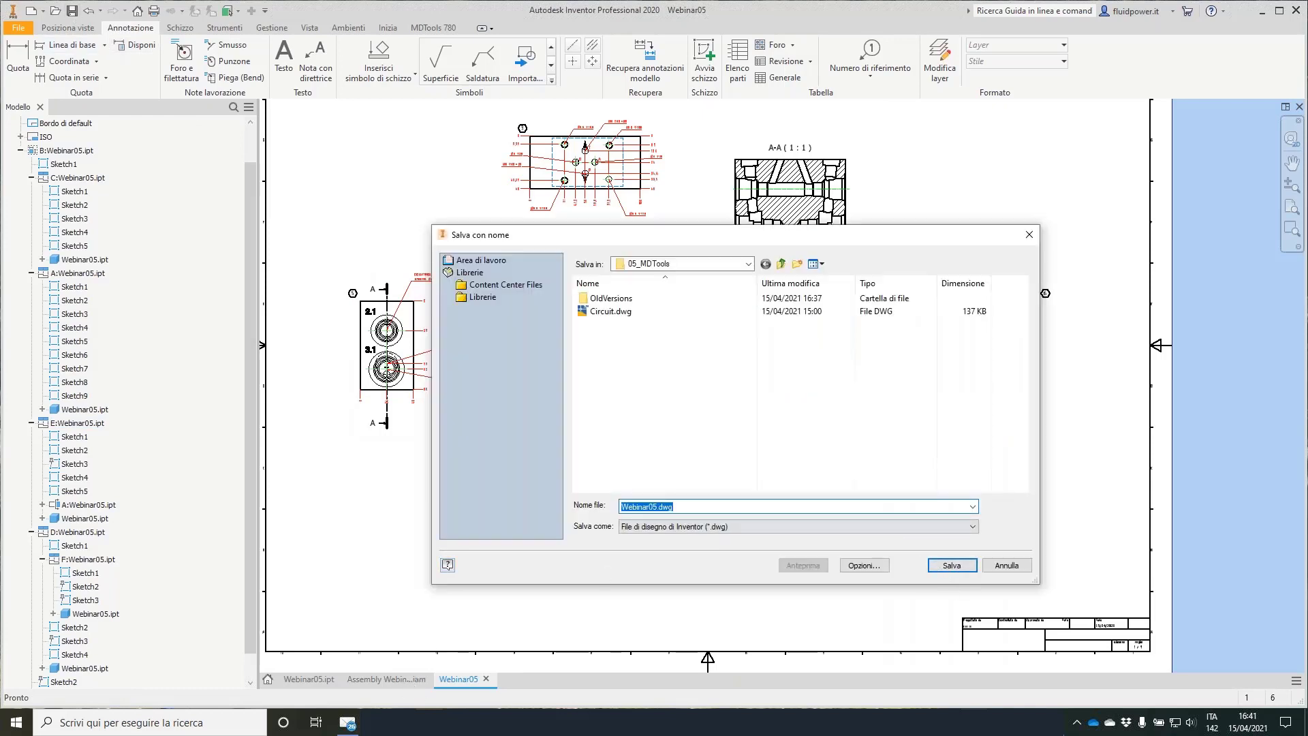
click(935, 568)
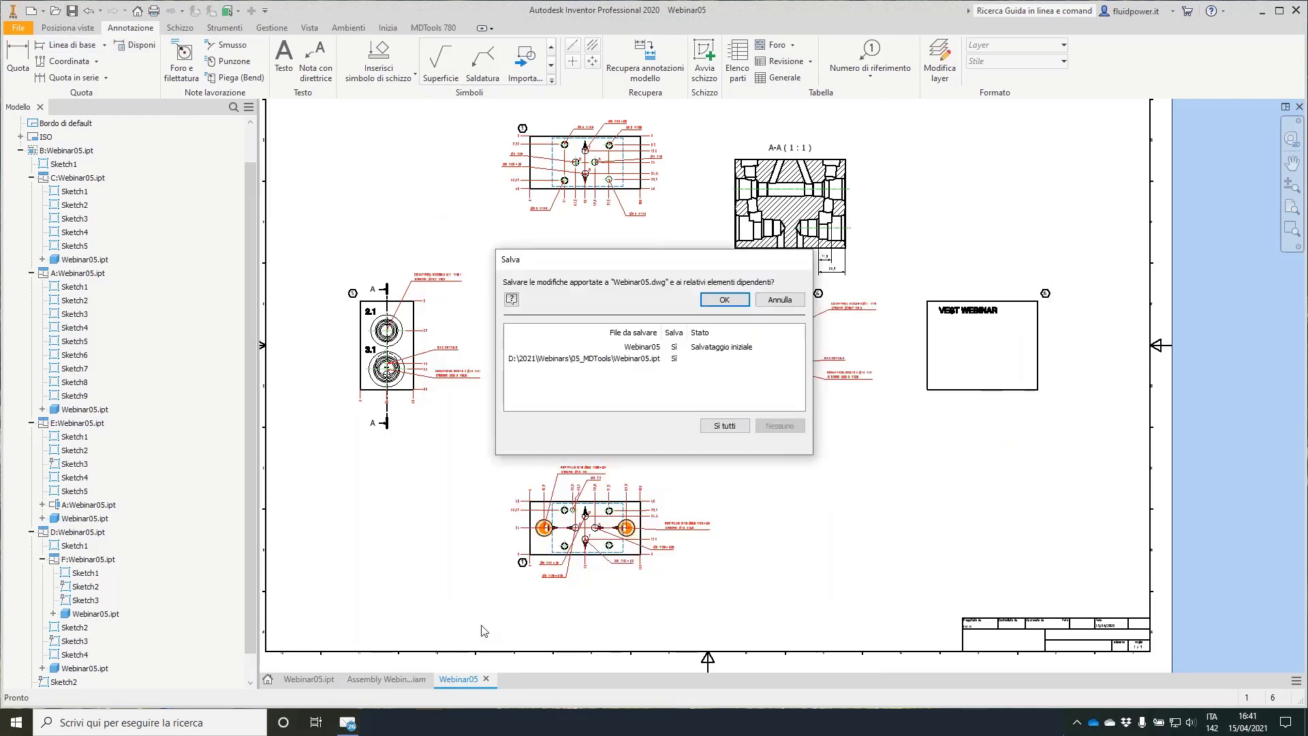
click(724, 300)
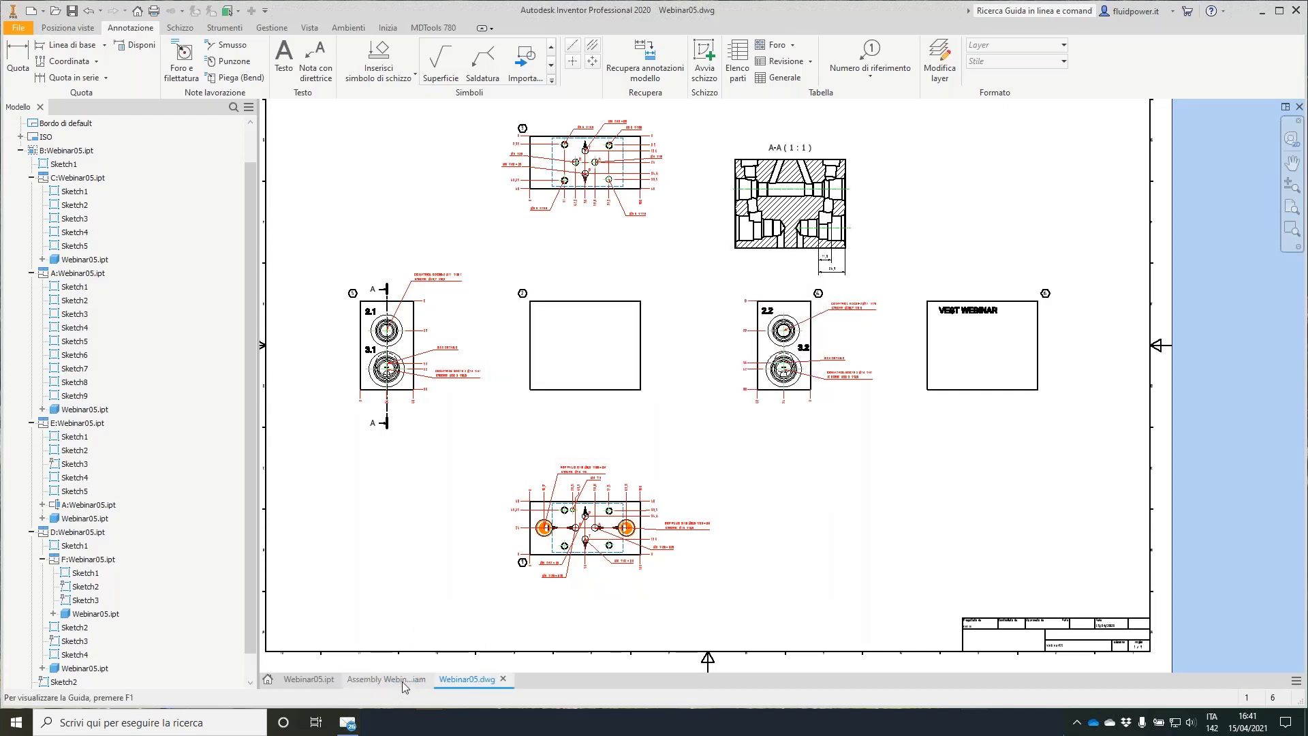
Export the manifold assembly as a STEP shrink-wrap named Assembly Webinar5_Shrink-wrap, removing construction ports and envelope.
click(402, 681)
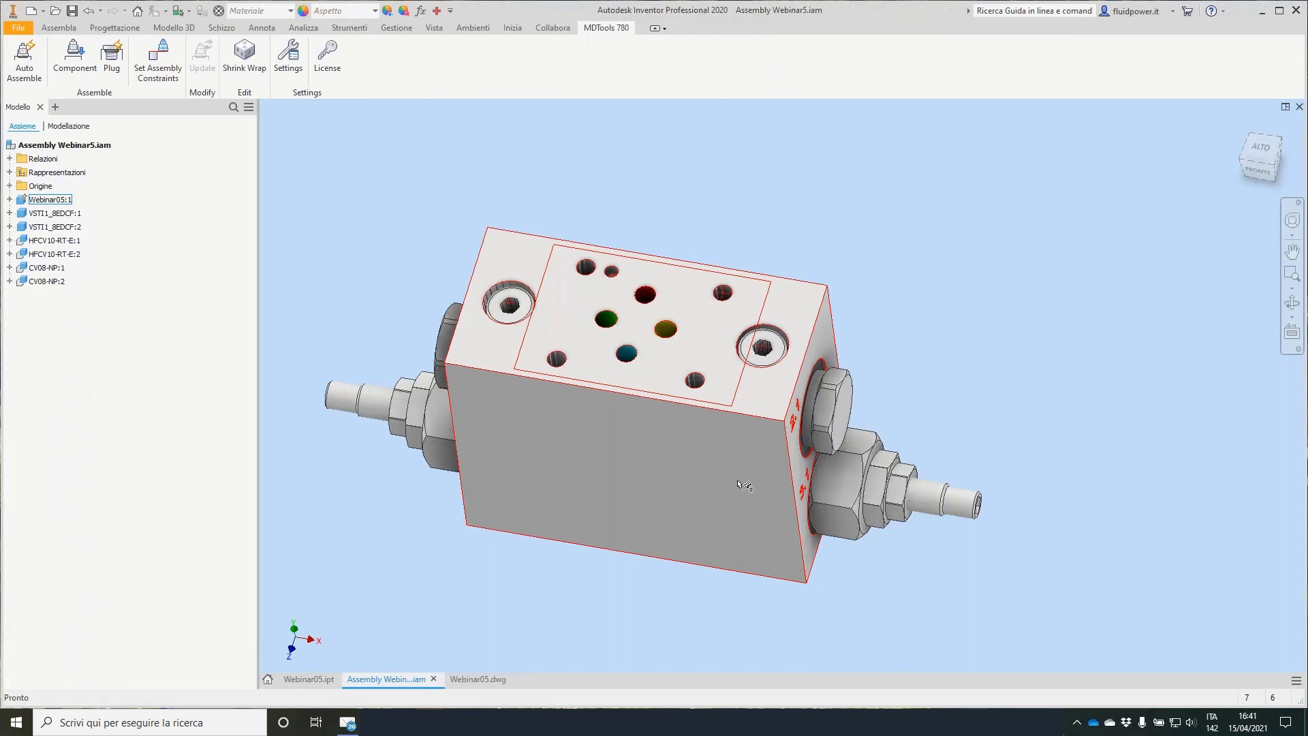
click(241, 53)
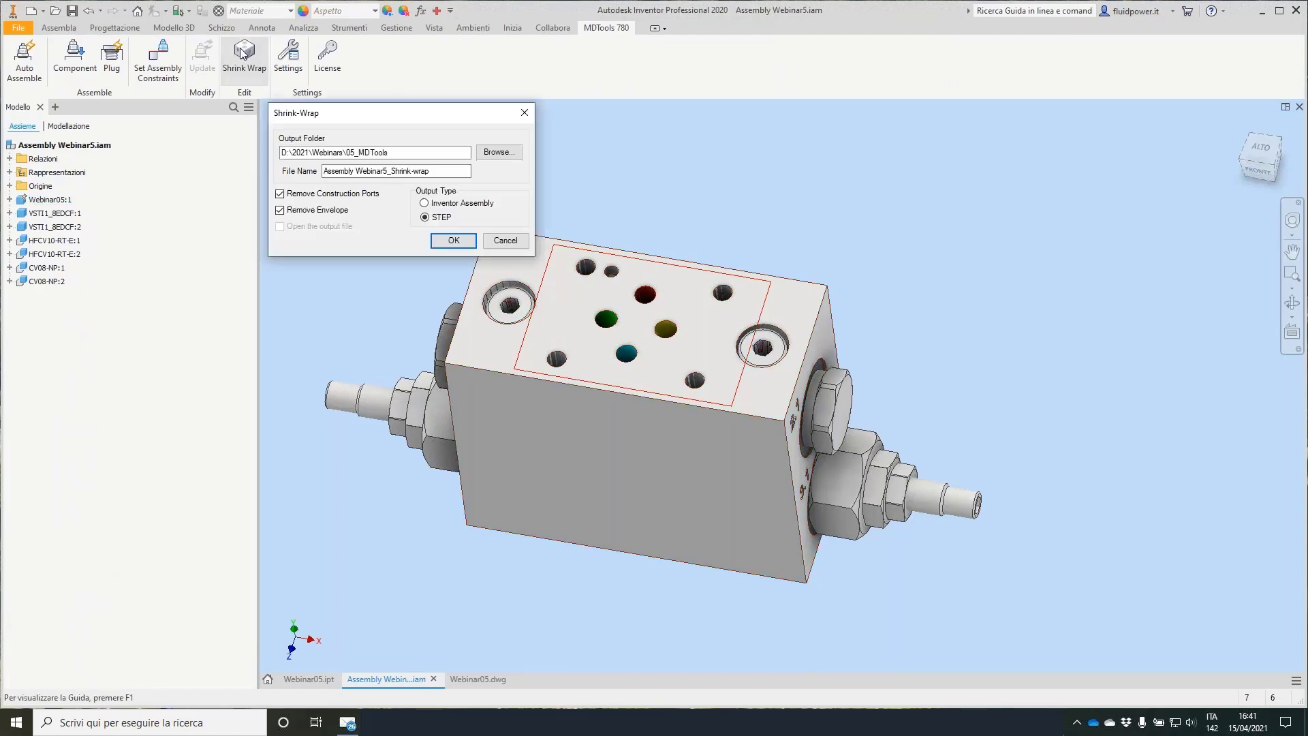
click(453, 240)
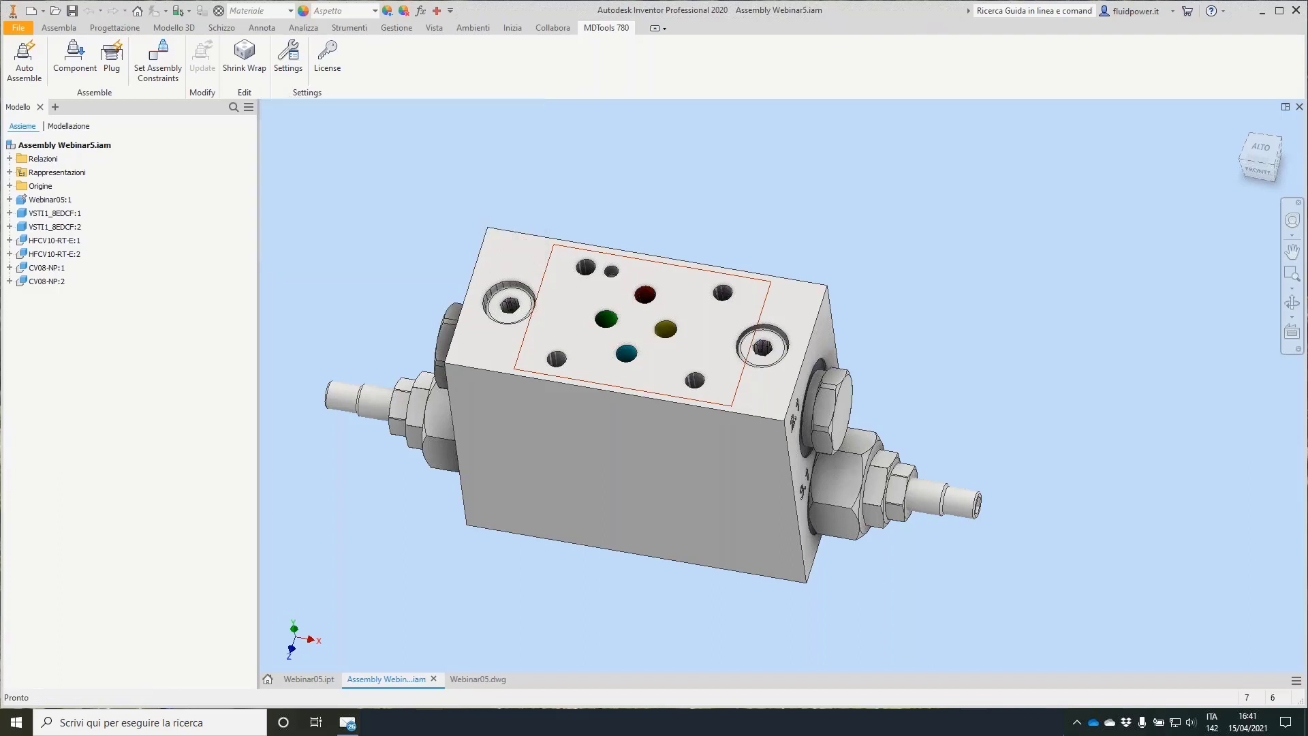
Launch SOLIDWORKS 2021 and maximise its window.
click(181, 727)
text(soli)
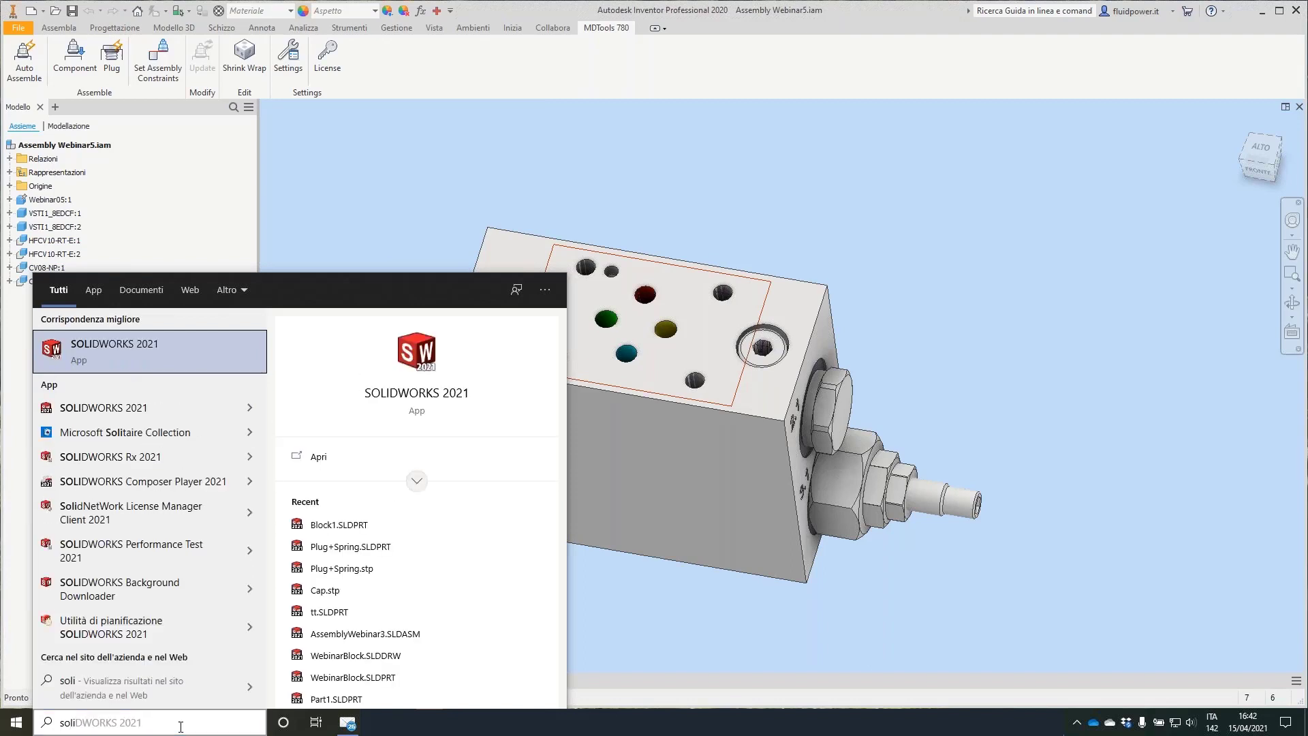
key(Return)
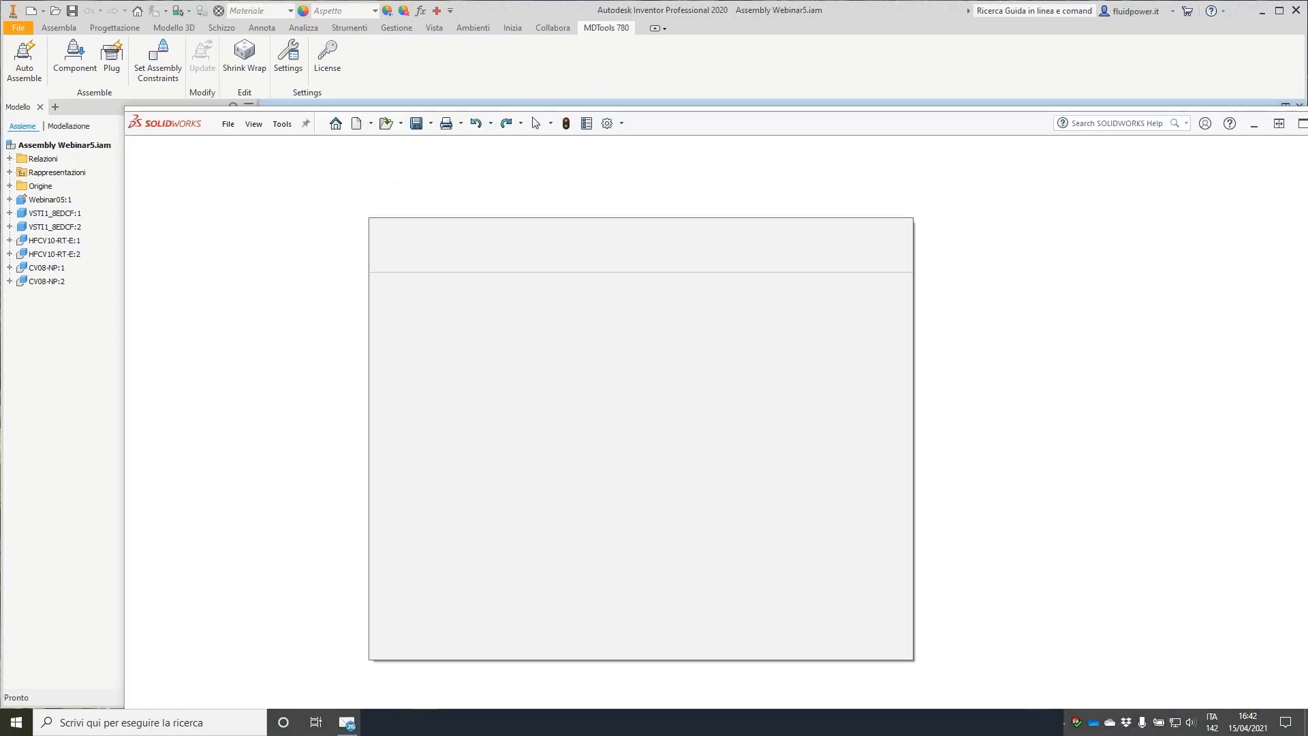
click(972, 120)
drag(971, 120, 899, 2)
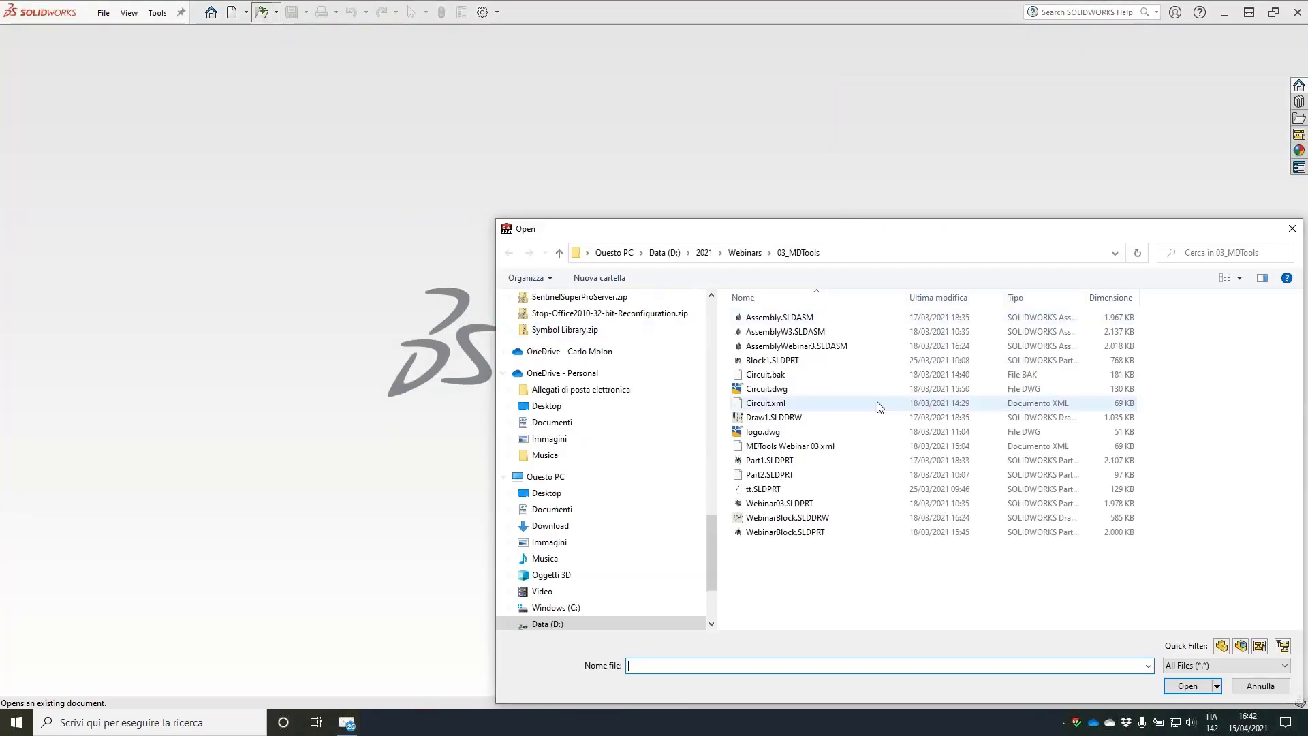
Open Assembly Webinar5_Shrink-wrap.stp from the 05_MDTools folder, dismissing the new document template choice and declining Import Diagnostics.
click(750, 250)
double_click(838, 357)
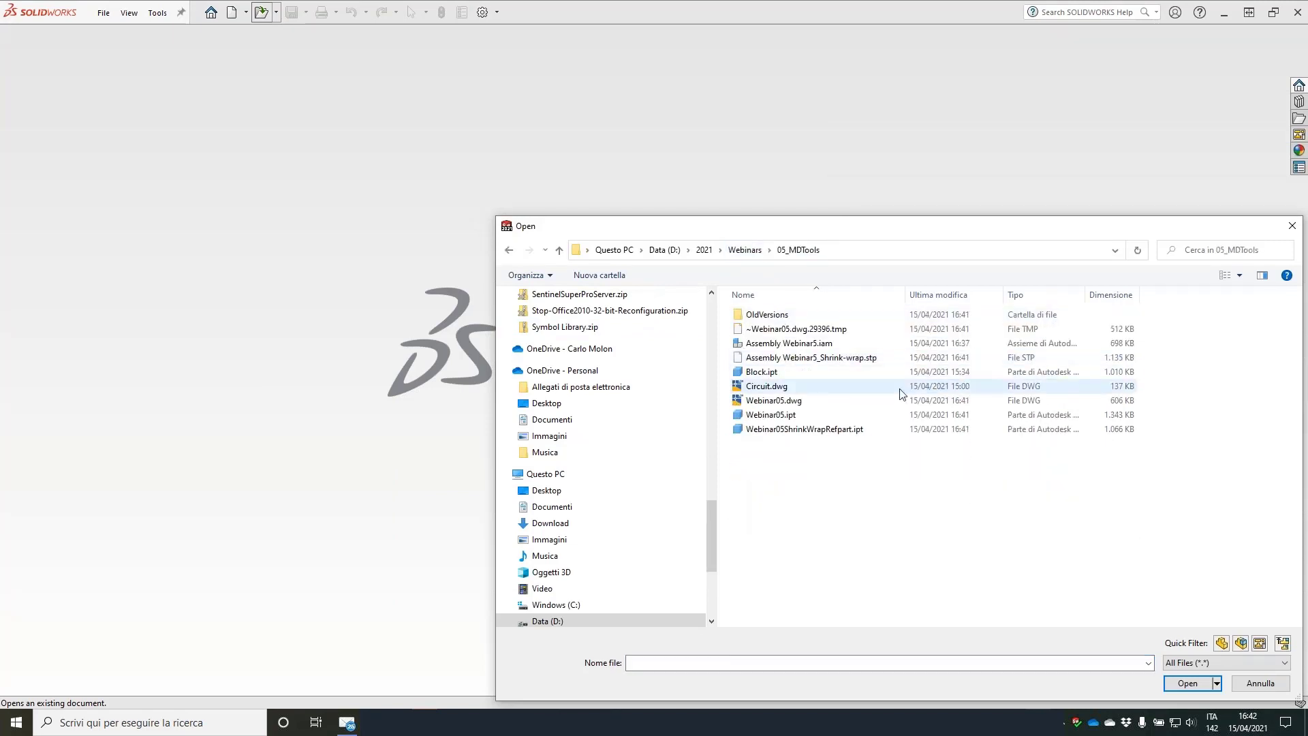
double_click(847, 362)
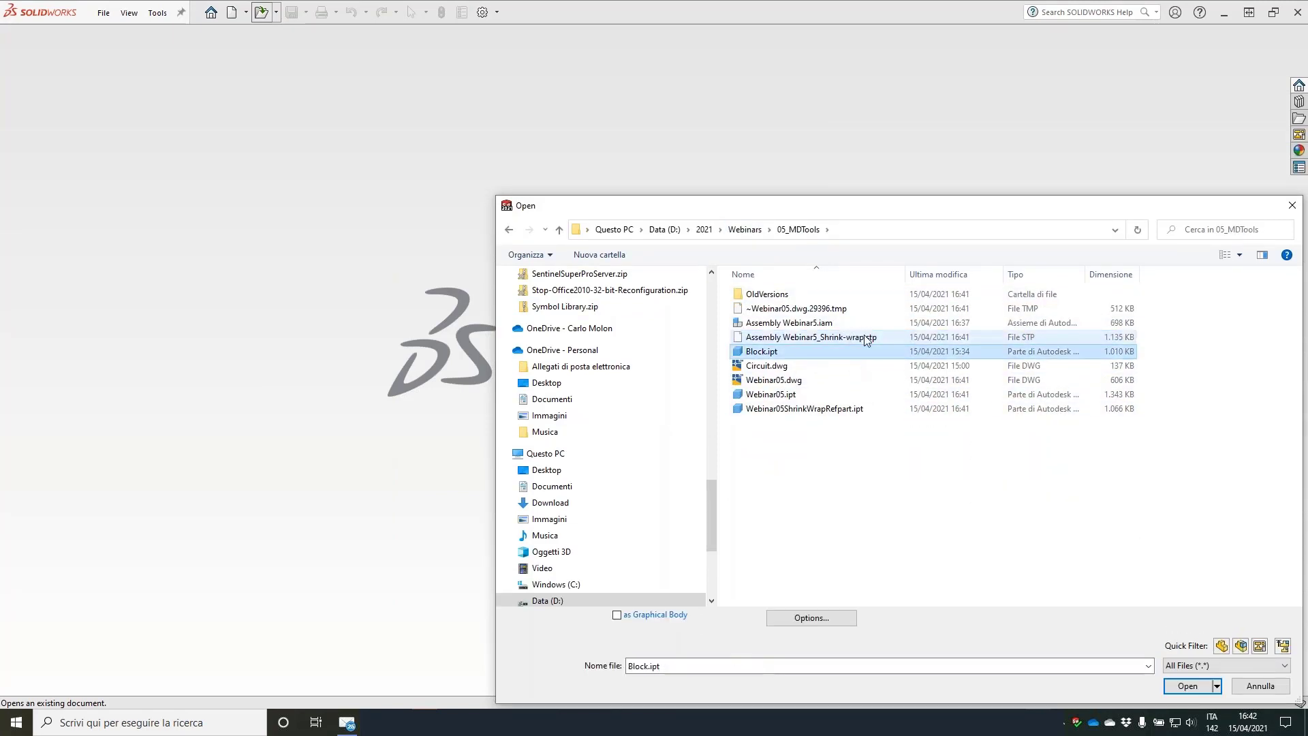
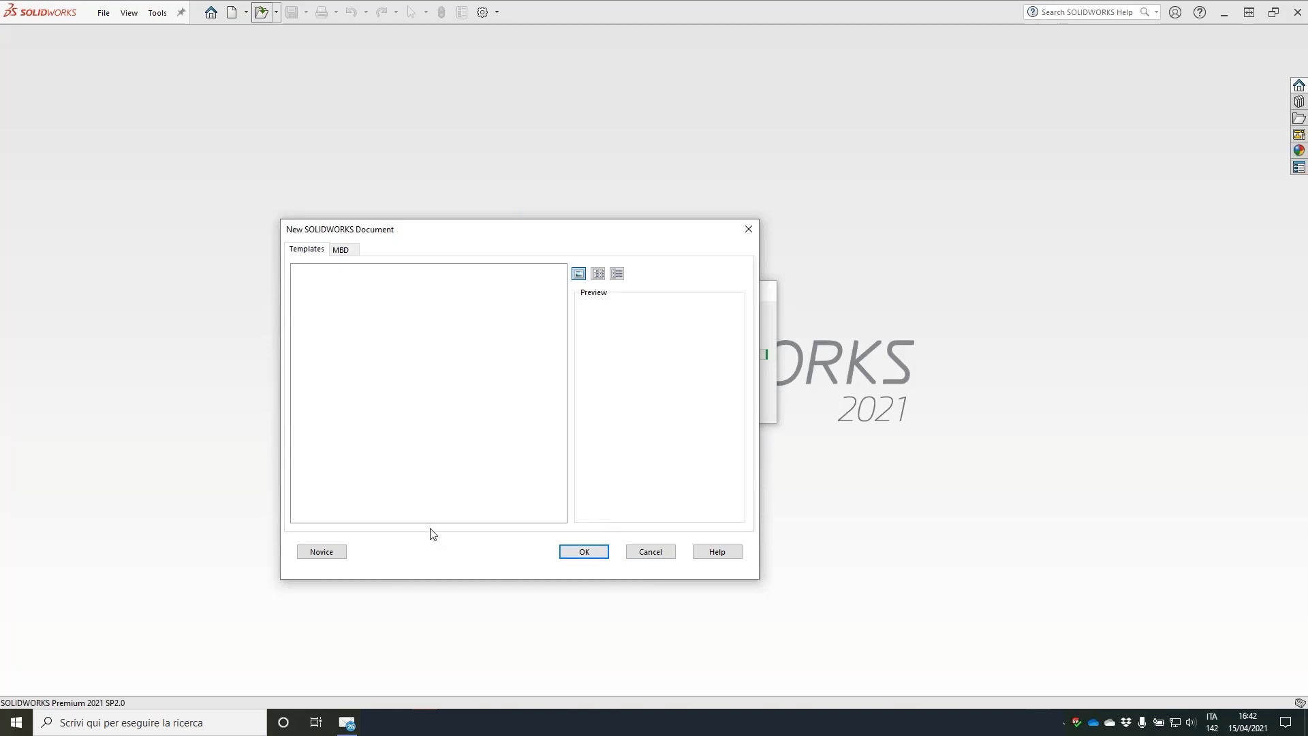
click(650, 552)
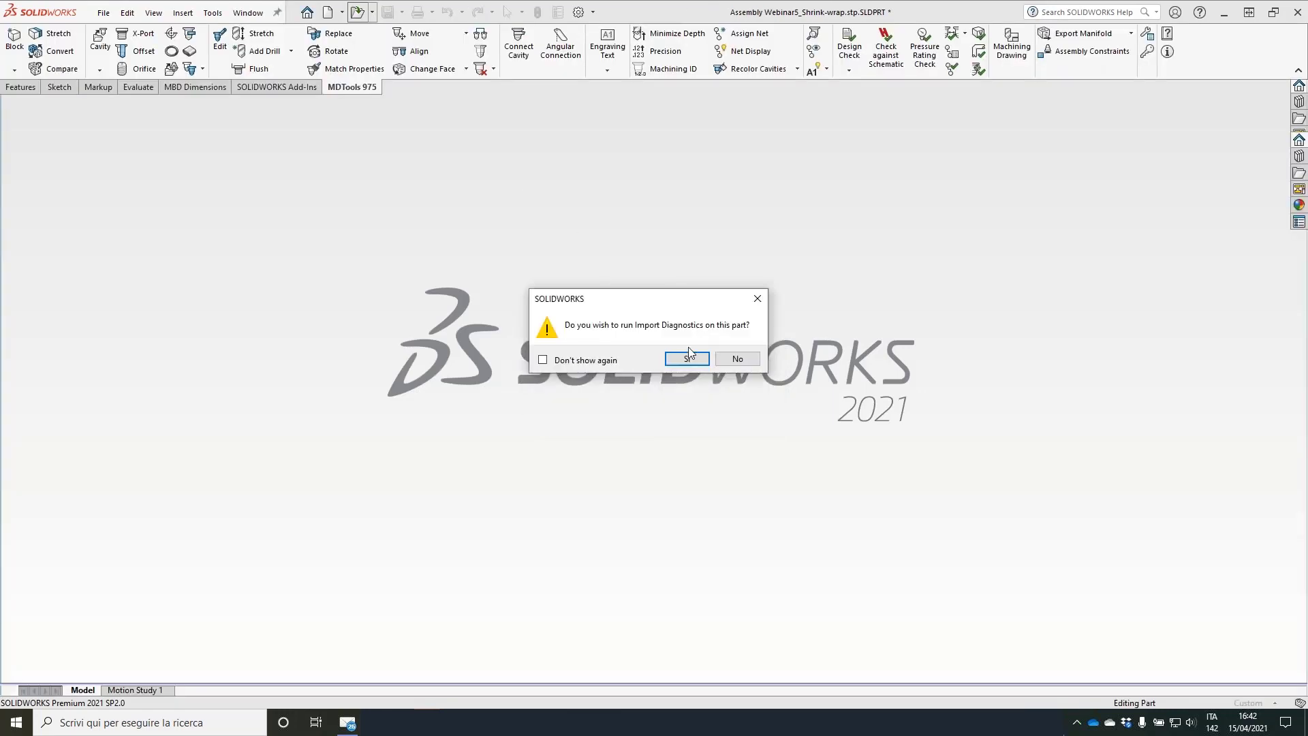
click(735, 364)
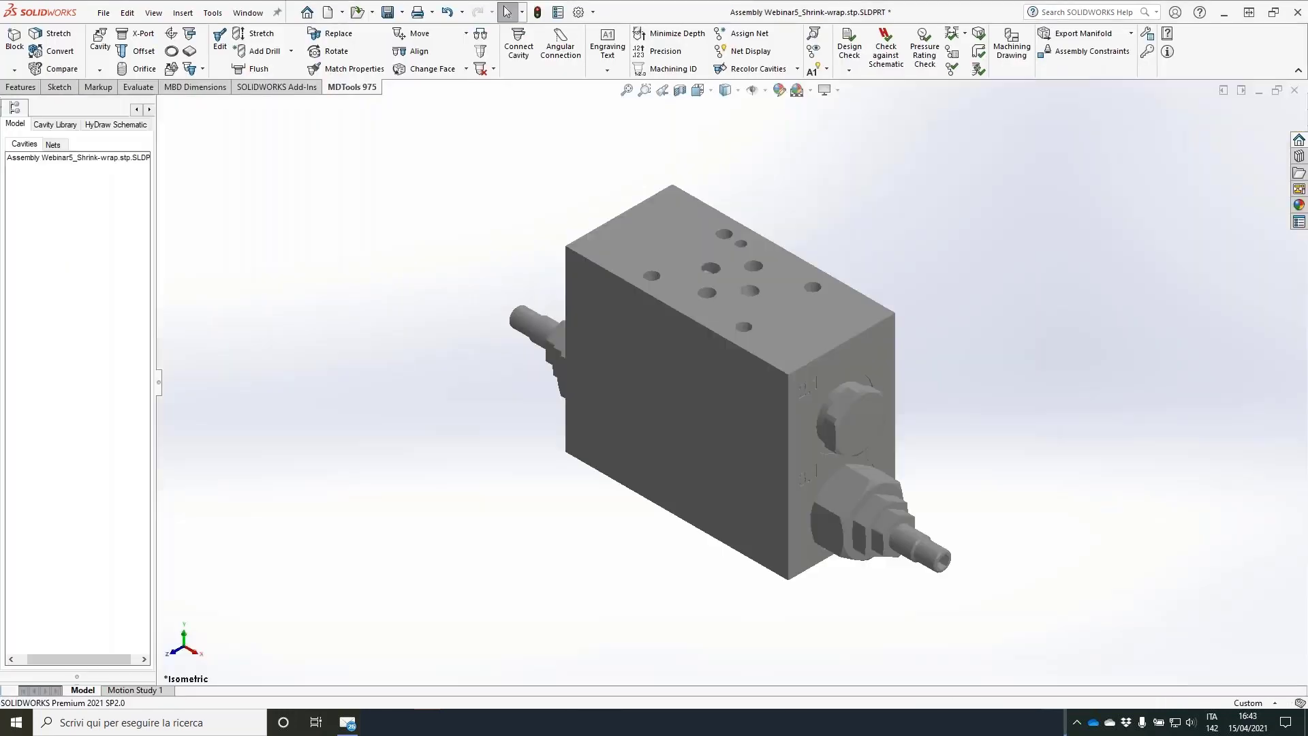
Display the imported shrink-wrap as a wireframe and examine its internal cavities and valve bodies from several sides.
middle_drag(748, 177, 667, 136)
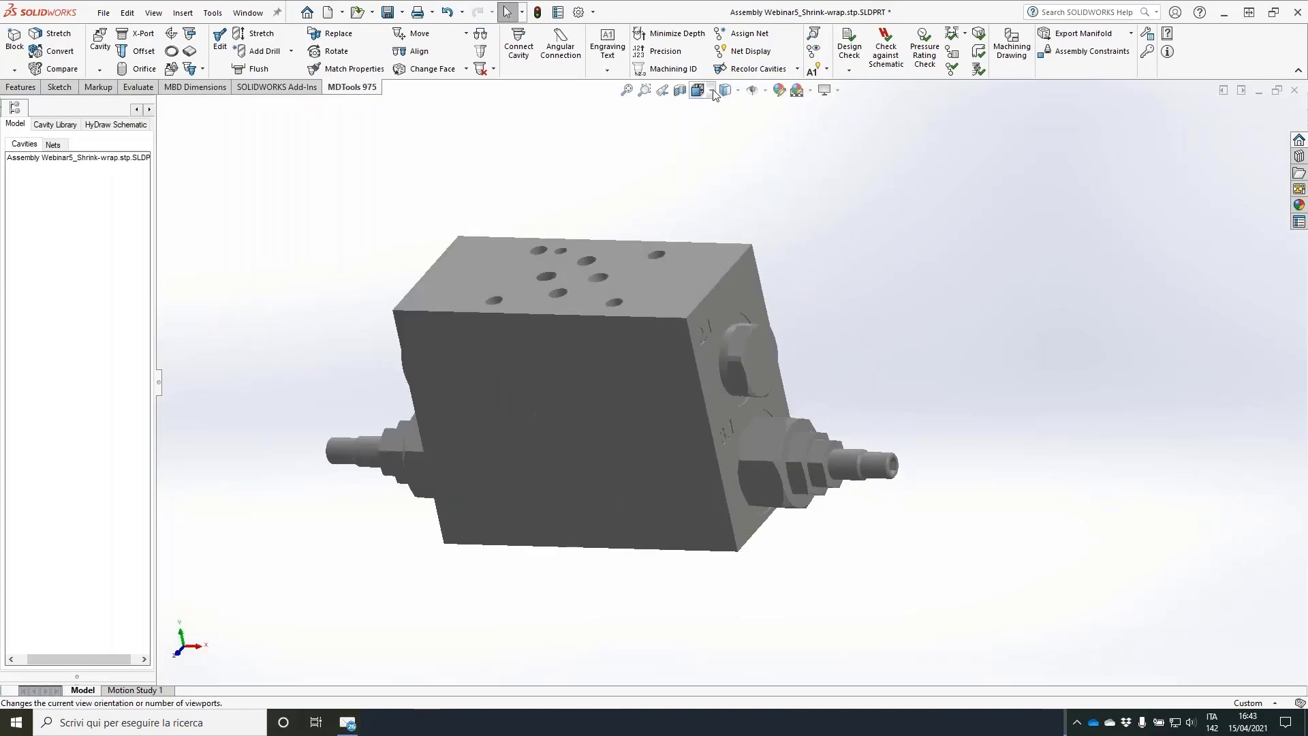
click(712, 90)
click(729, 91)
click(726, 190)
mouse_move(901, 213)
middle_down()
mouse_move(894, 202)
mouse_move(1120, 301)
middle_up()
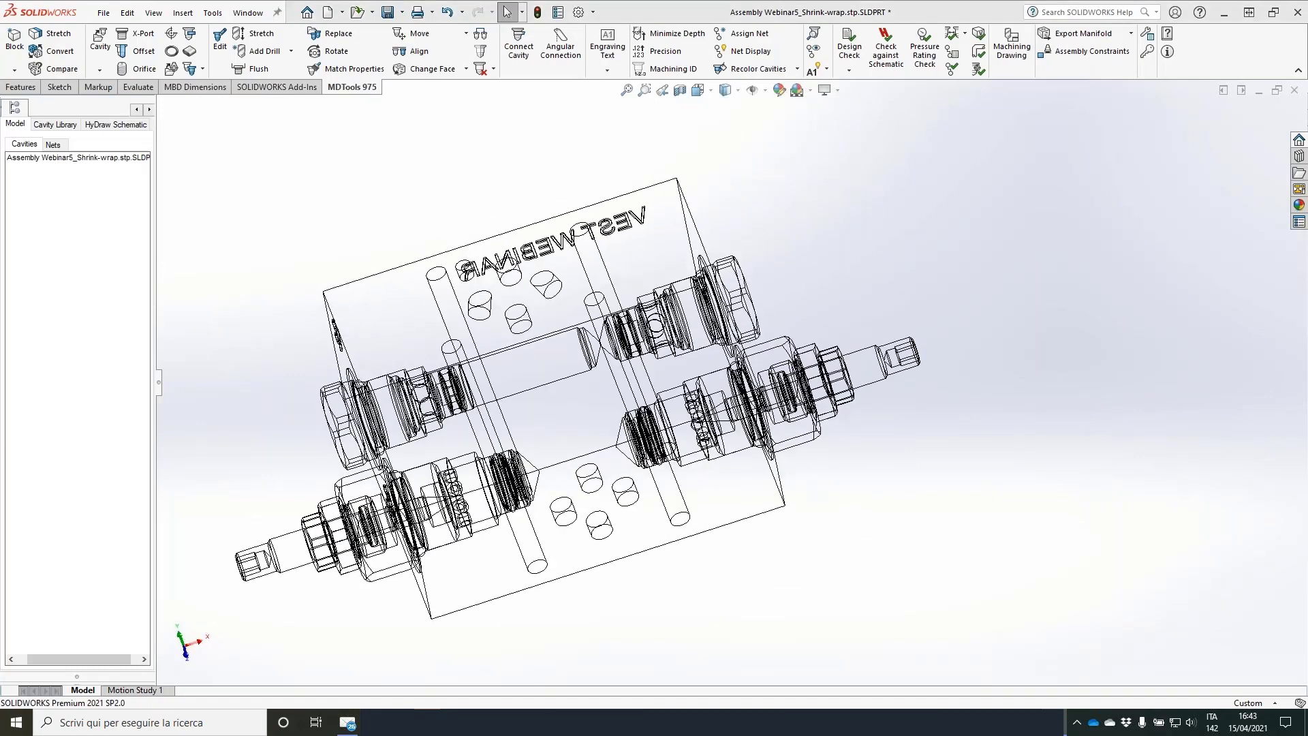
mouse_move(616, 235)
mouse_down()
mouse_move(621, 285)
mouse_move(635, 235)
mouse_up()
drag(612, 446, 504, 466)
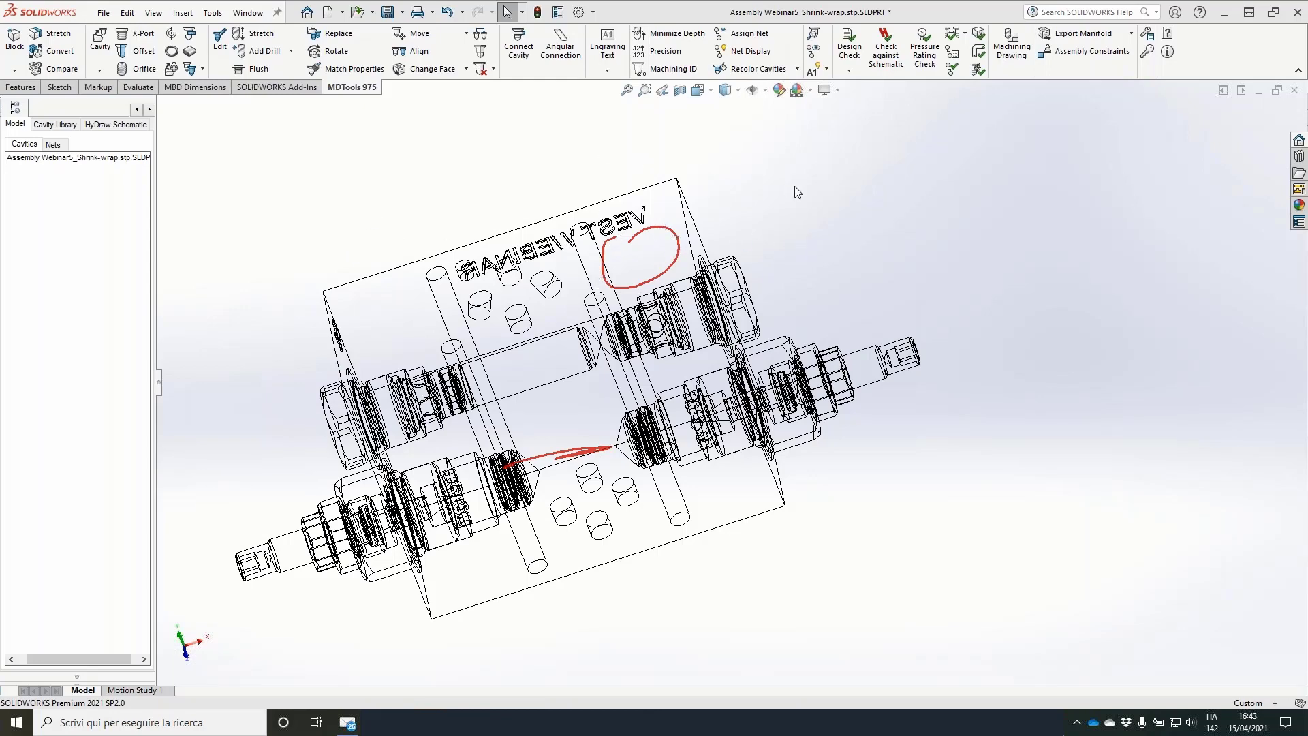
mouse_move(797, 192)
middle_down()
mouse_move(780, 271)
mouse_move(724, 221)
mouse_move(760, 213)
middle_up()
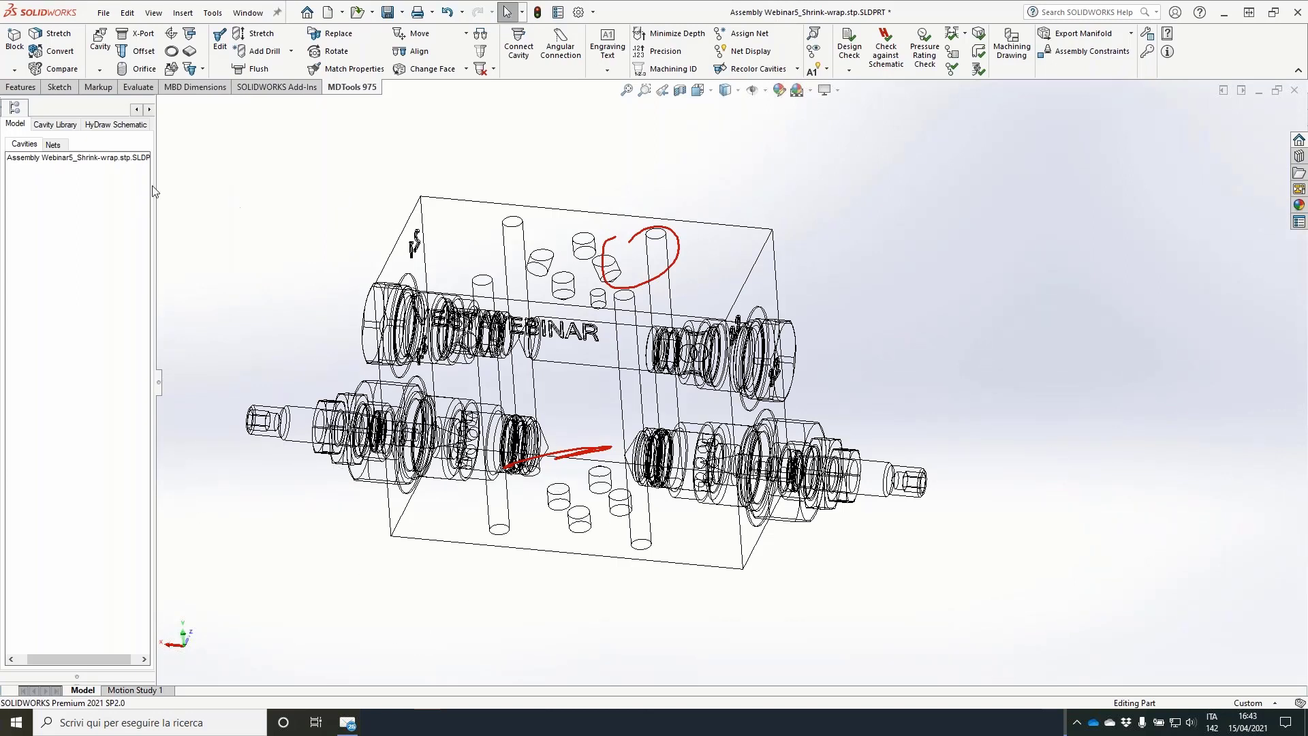
Create a new empty part document.
click(103, 13)
click(127, 39)
click(117, 31)
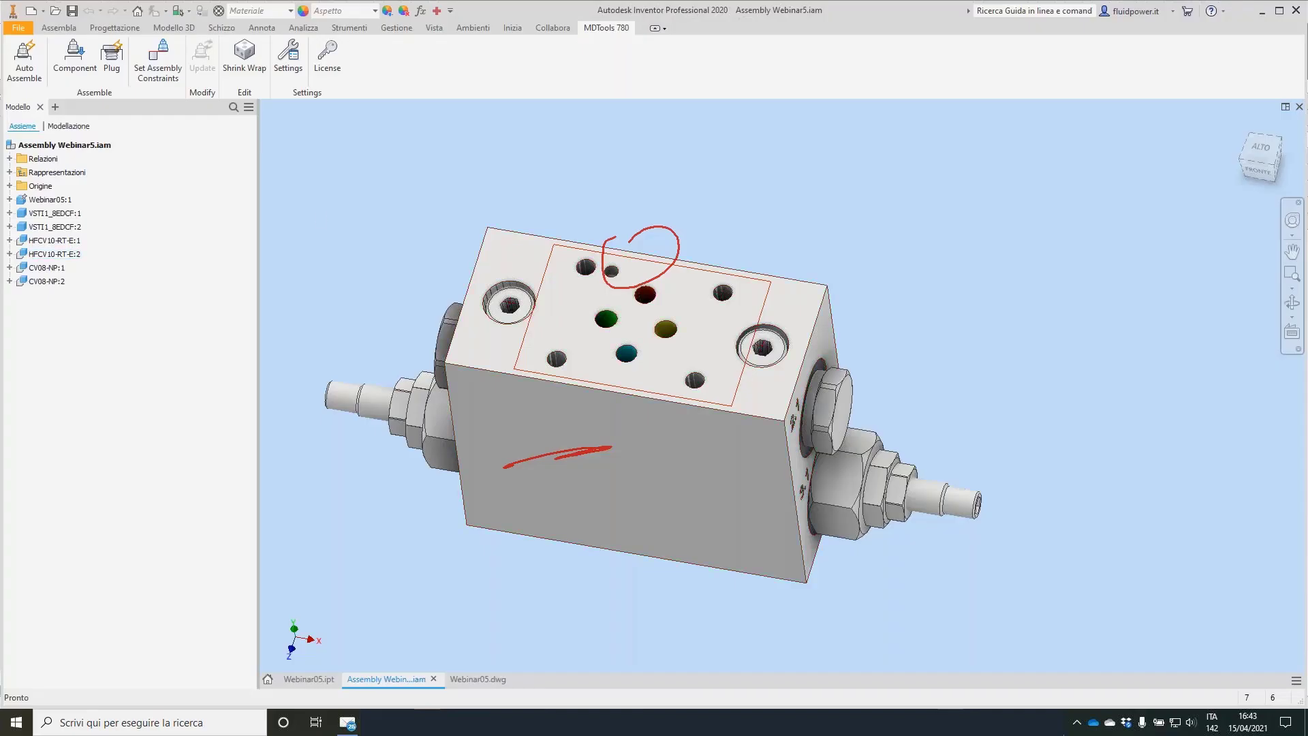
key(Return)
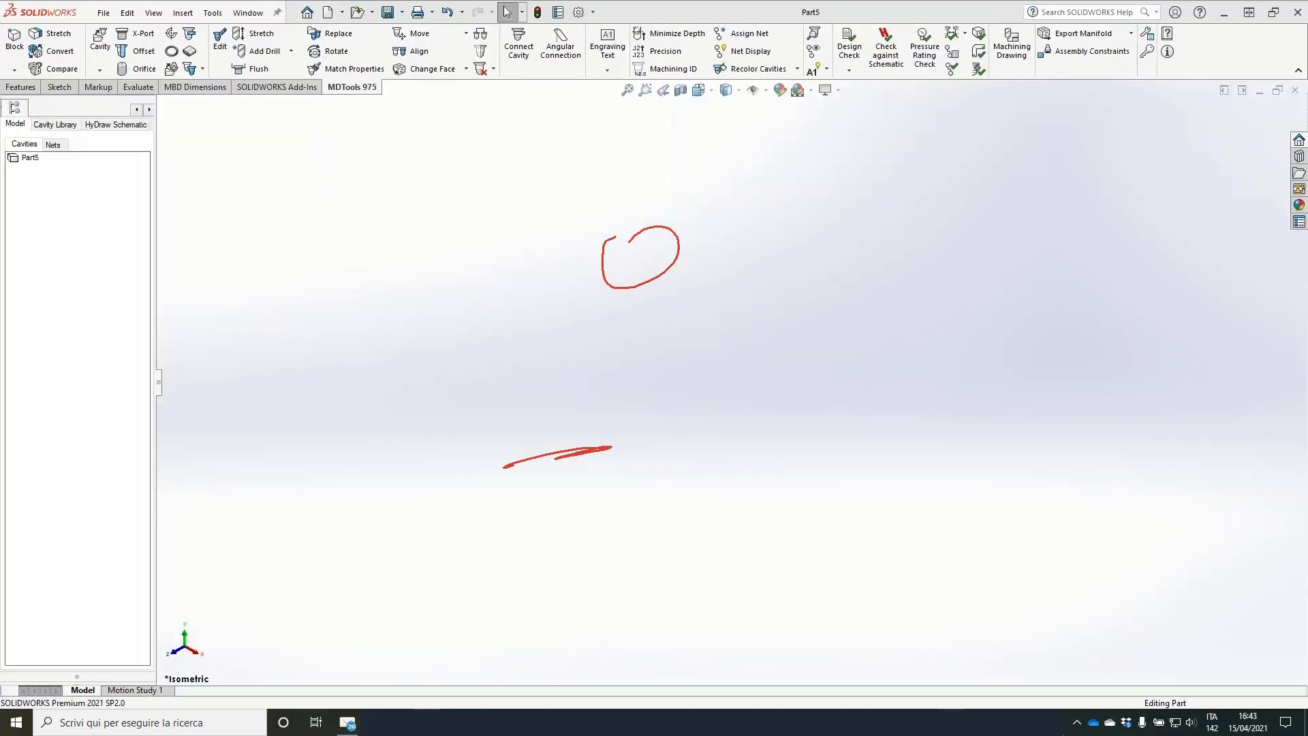
Switch to Autodesk Inventor and export the Webinar05.ipt block design as a manifold data file named webinar05 in the 05_MDTools folder.
mouse_move(951, 722)
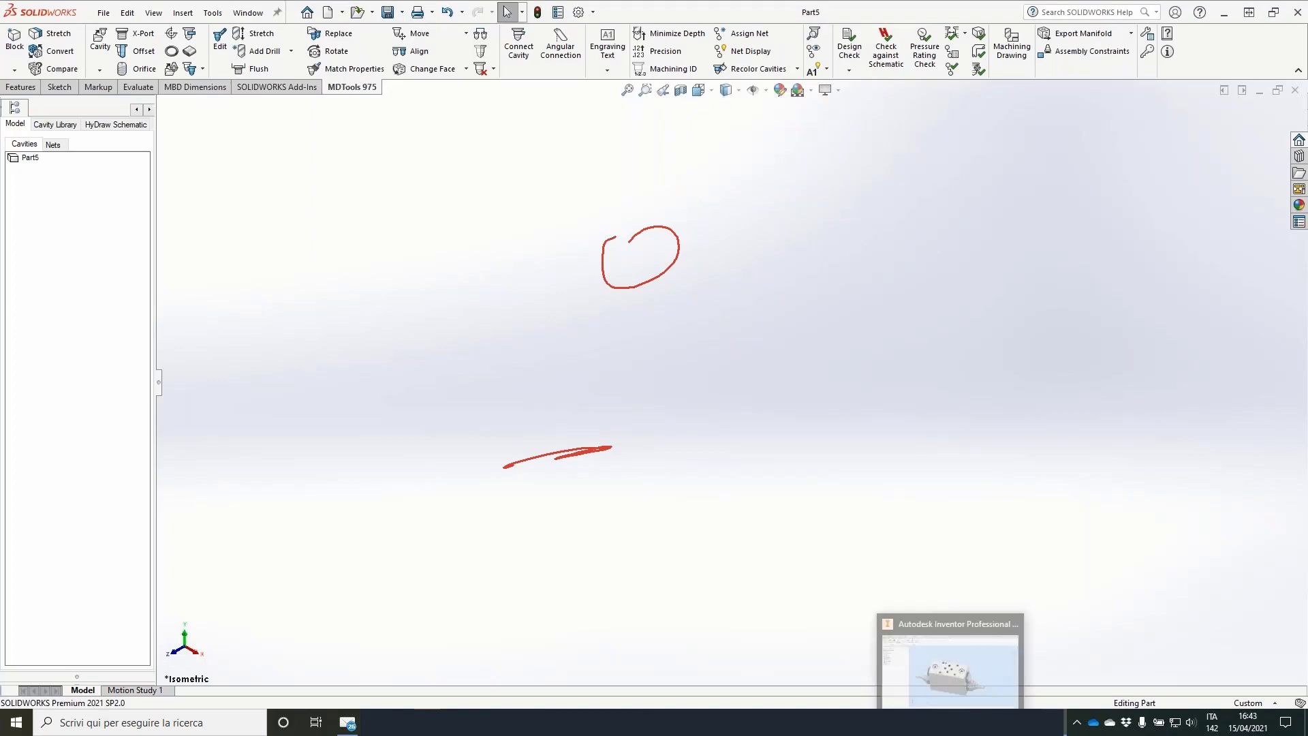
click(958, 661)
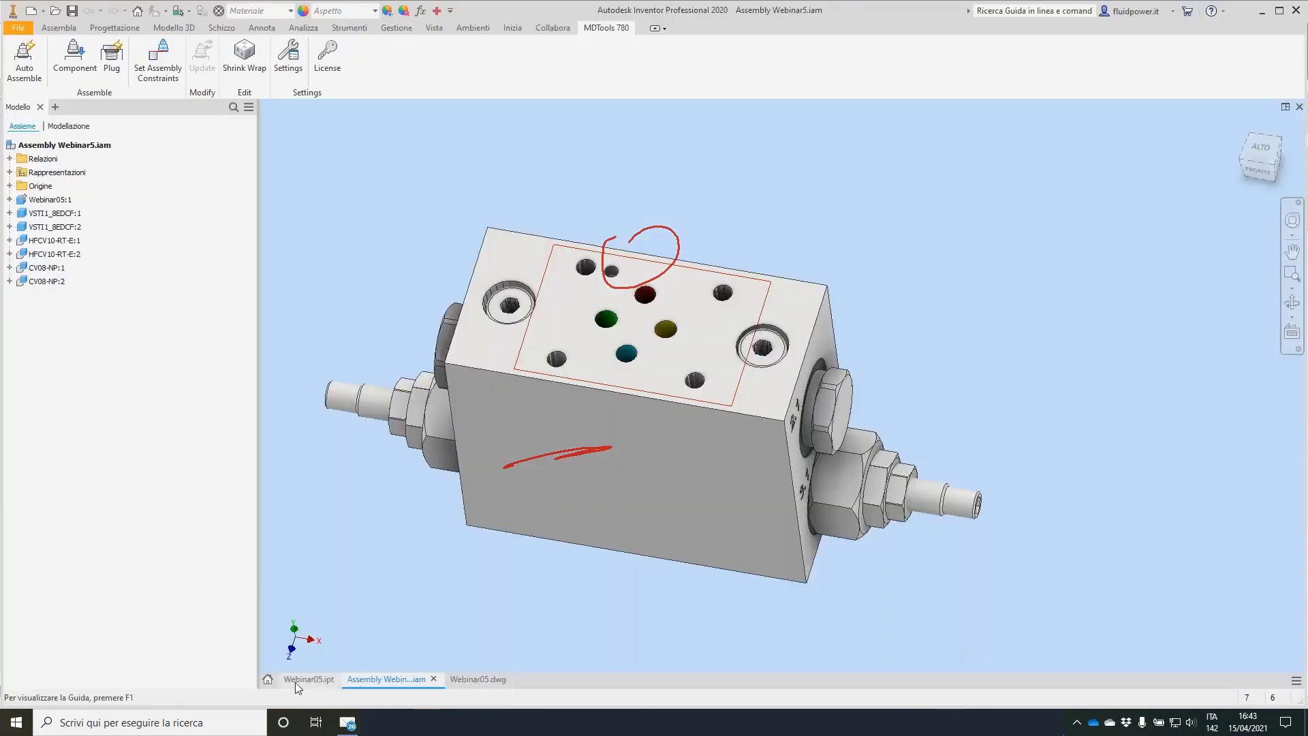
click(296, 677)
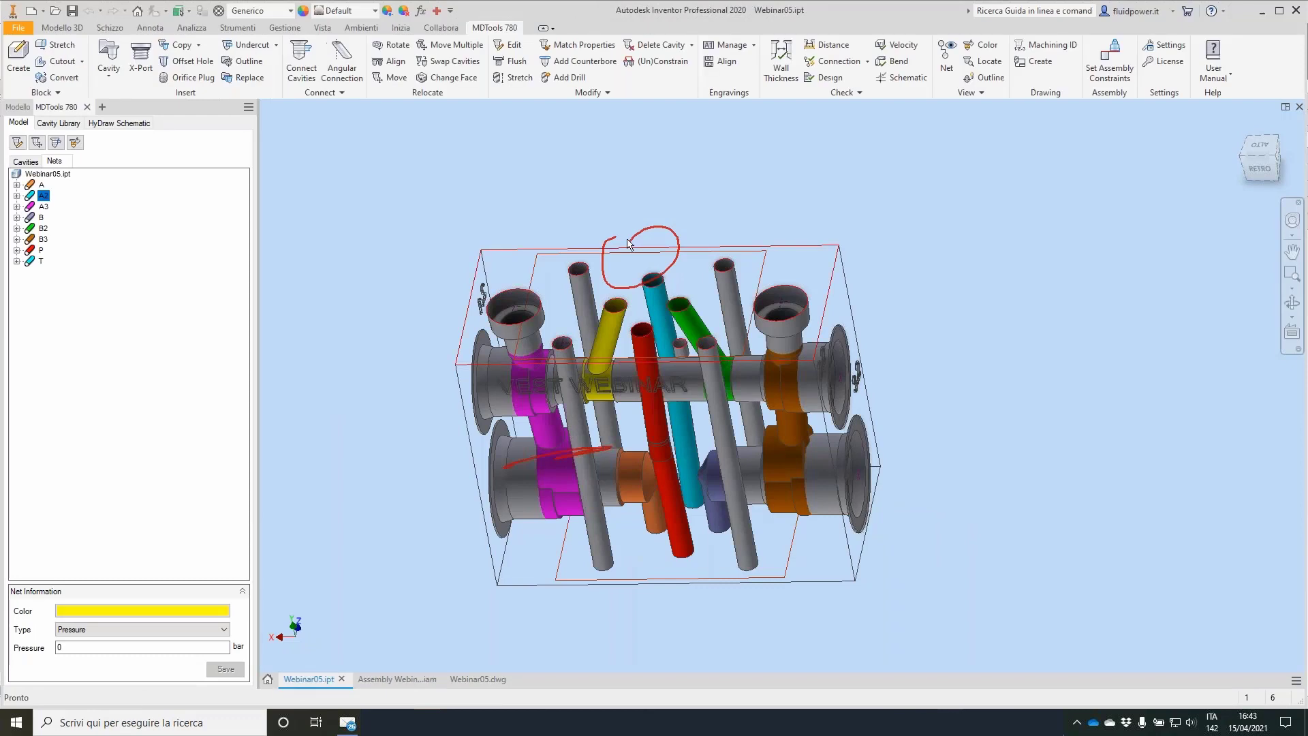
click(47, 90)
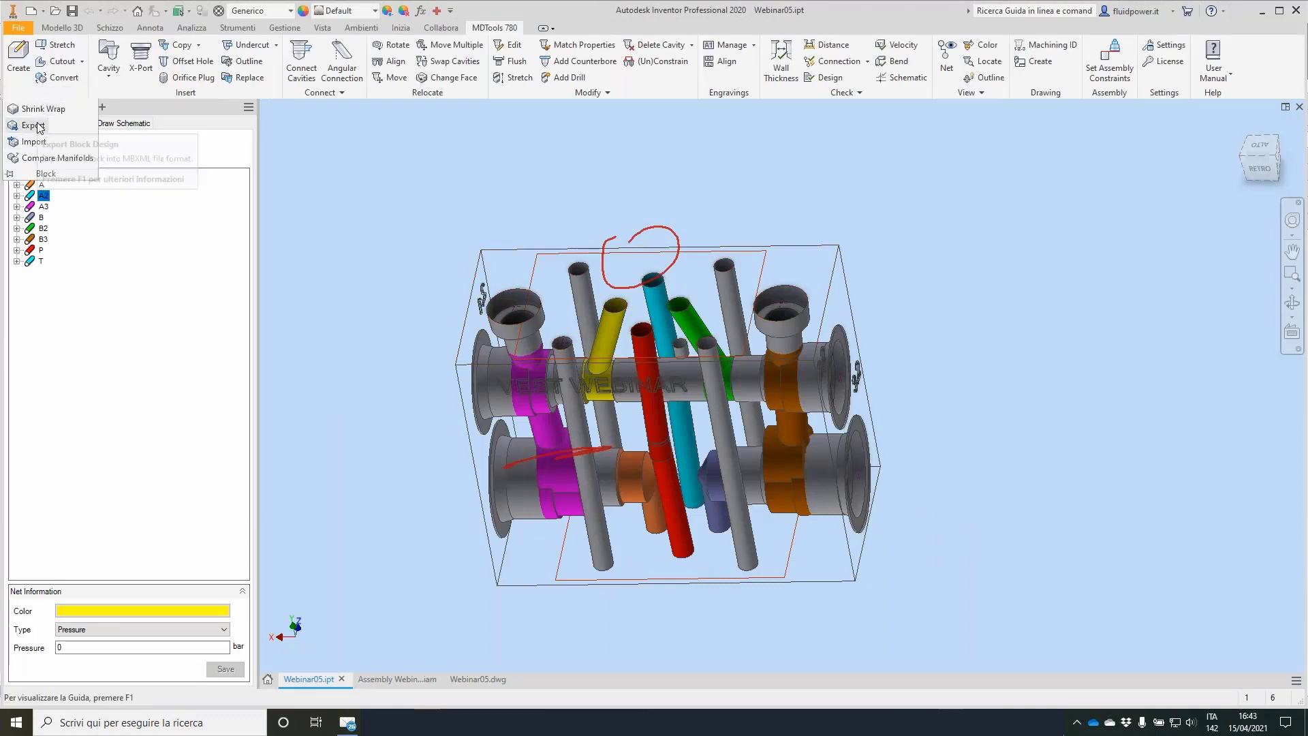
click(38, 126)
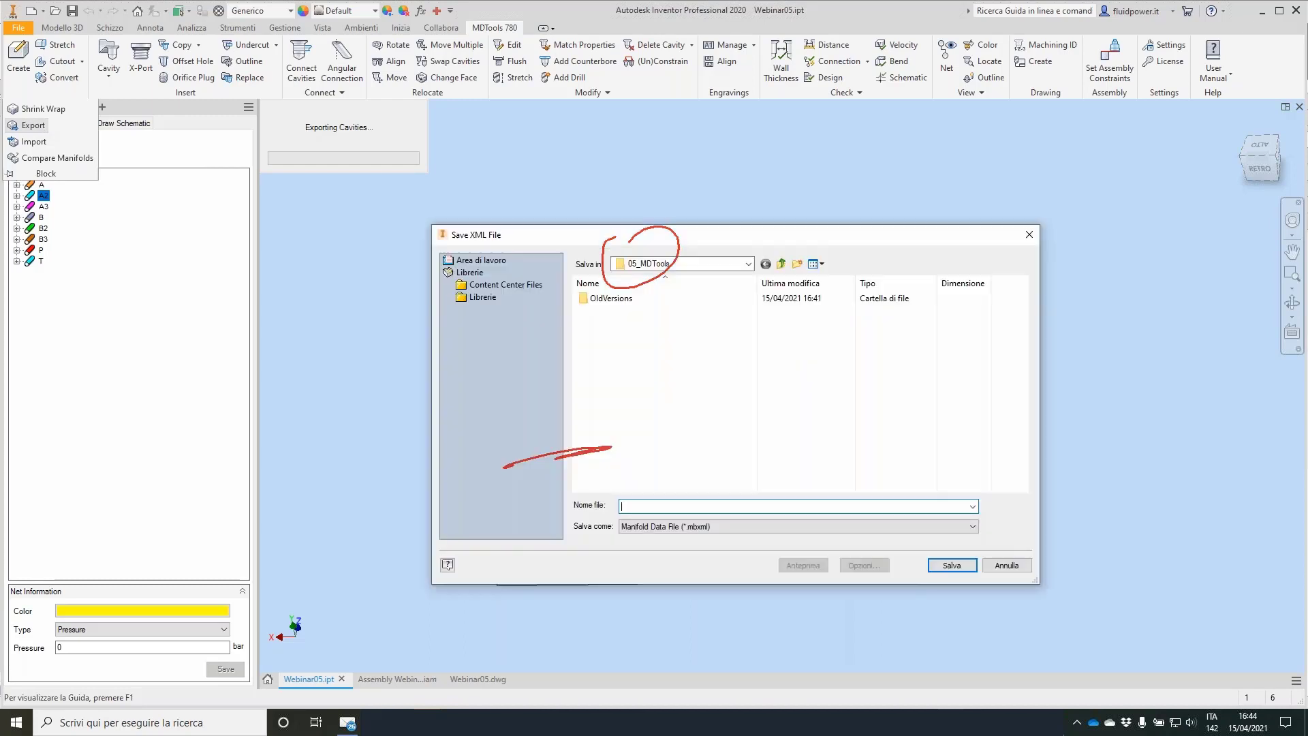
text(w)
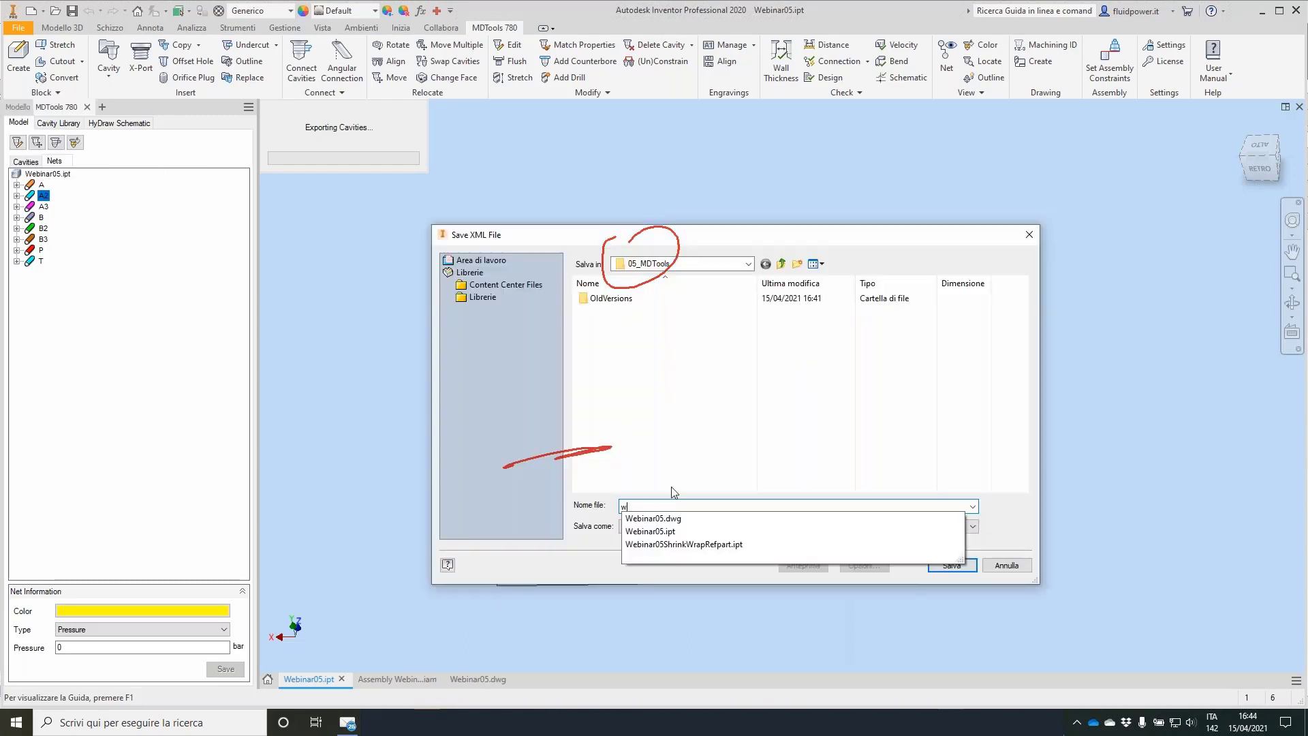
text(ebinar05)
key(Return)
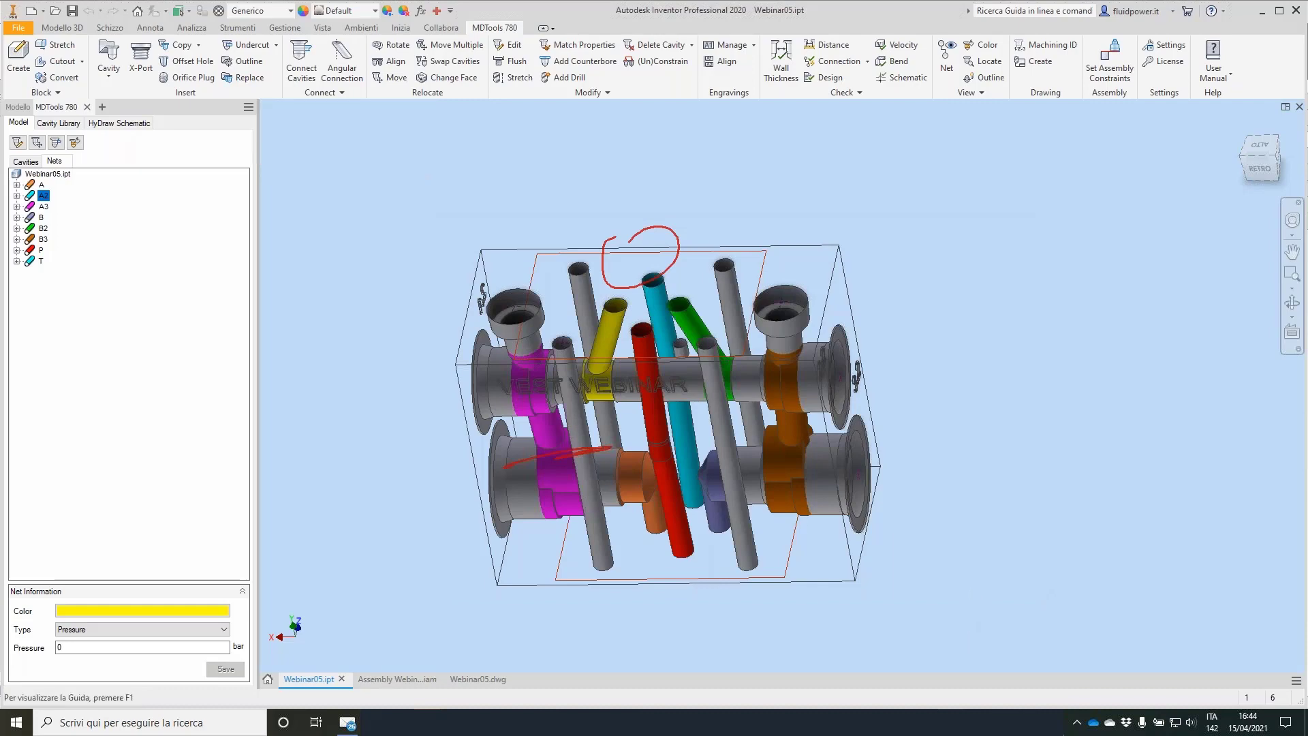
Switch back to SOLIDWORKS and import the manifold data file webinar05.mbxml into the new part.
key(alt+Tab)
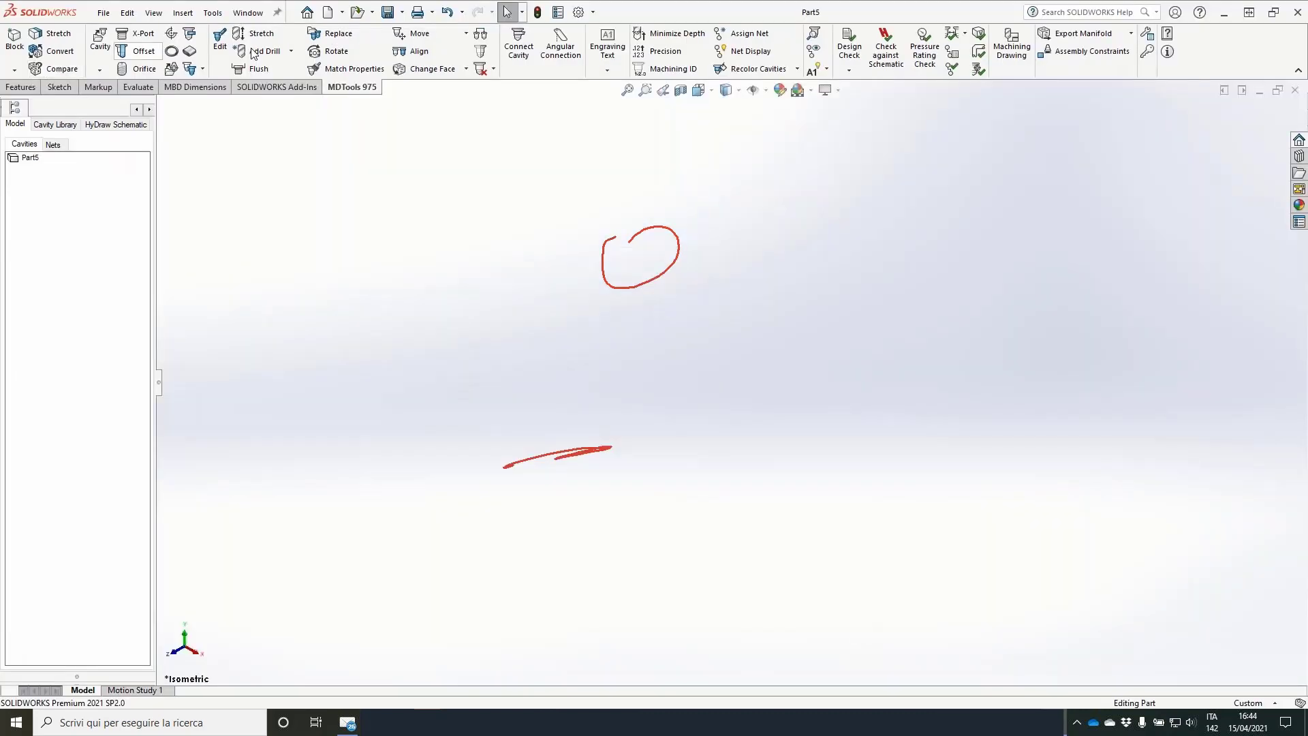
click(1131, 32)
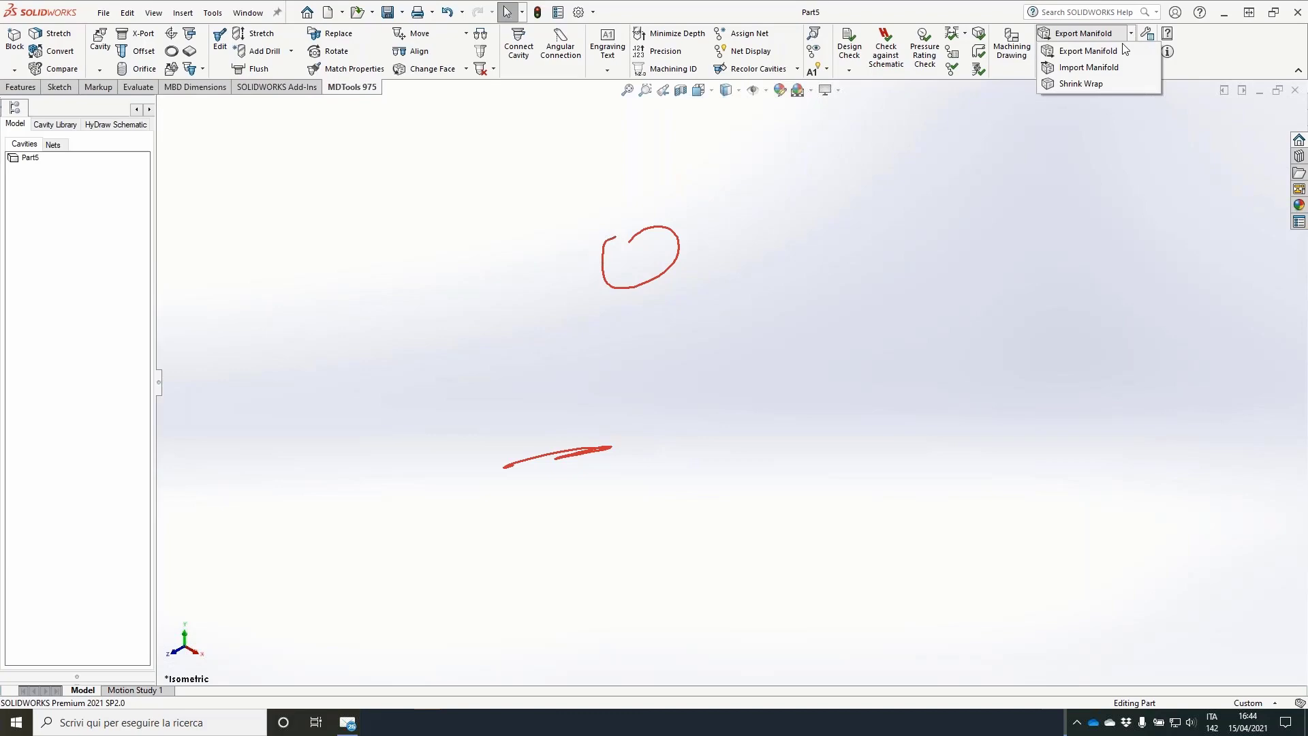
click(1094, 74)
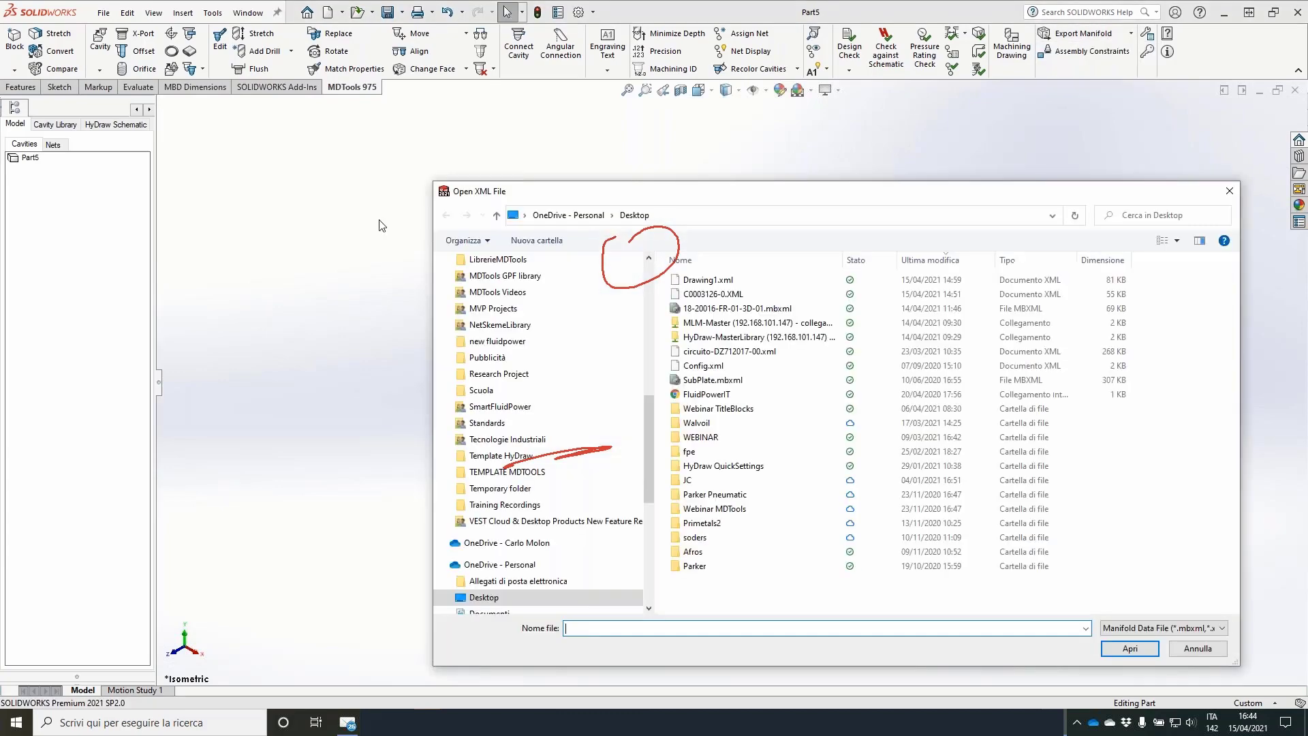
scroll(503, 278, up, 10)
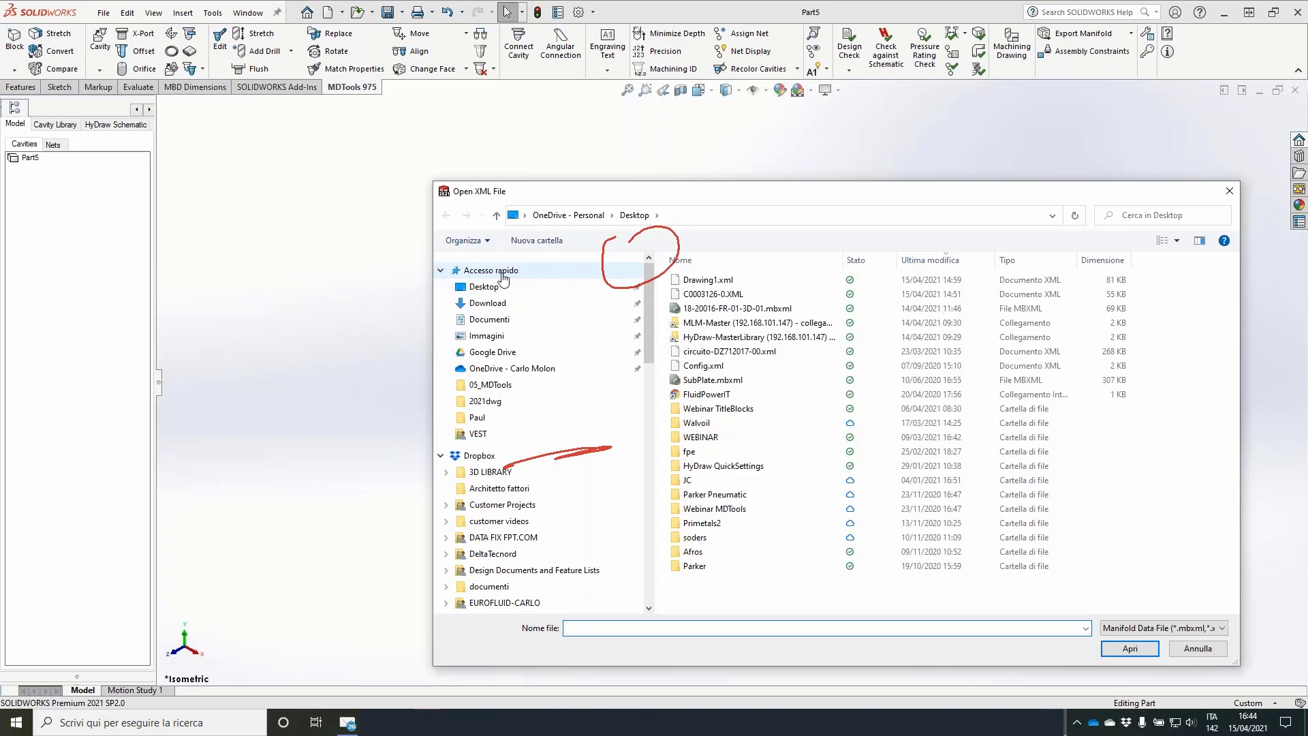
click(546, 268)
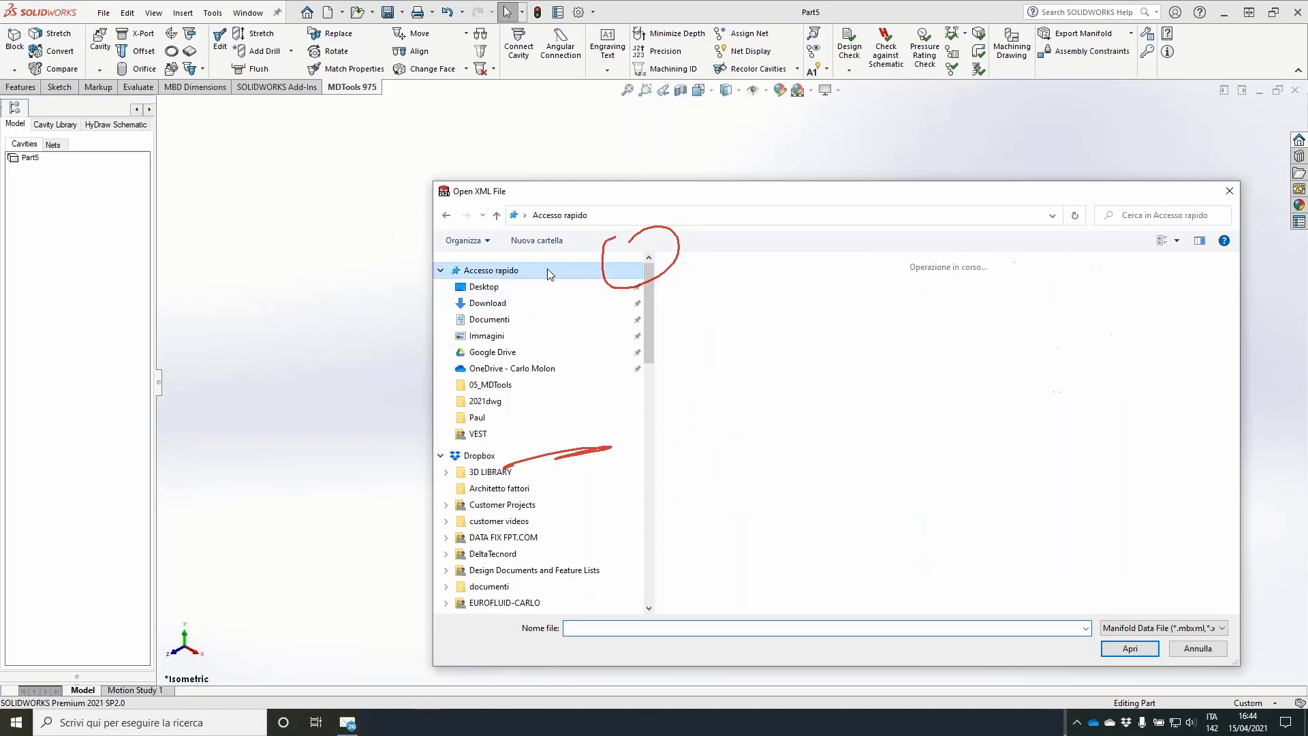
click(729, 493)
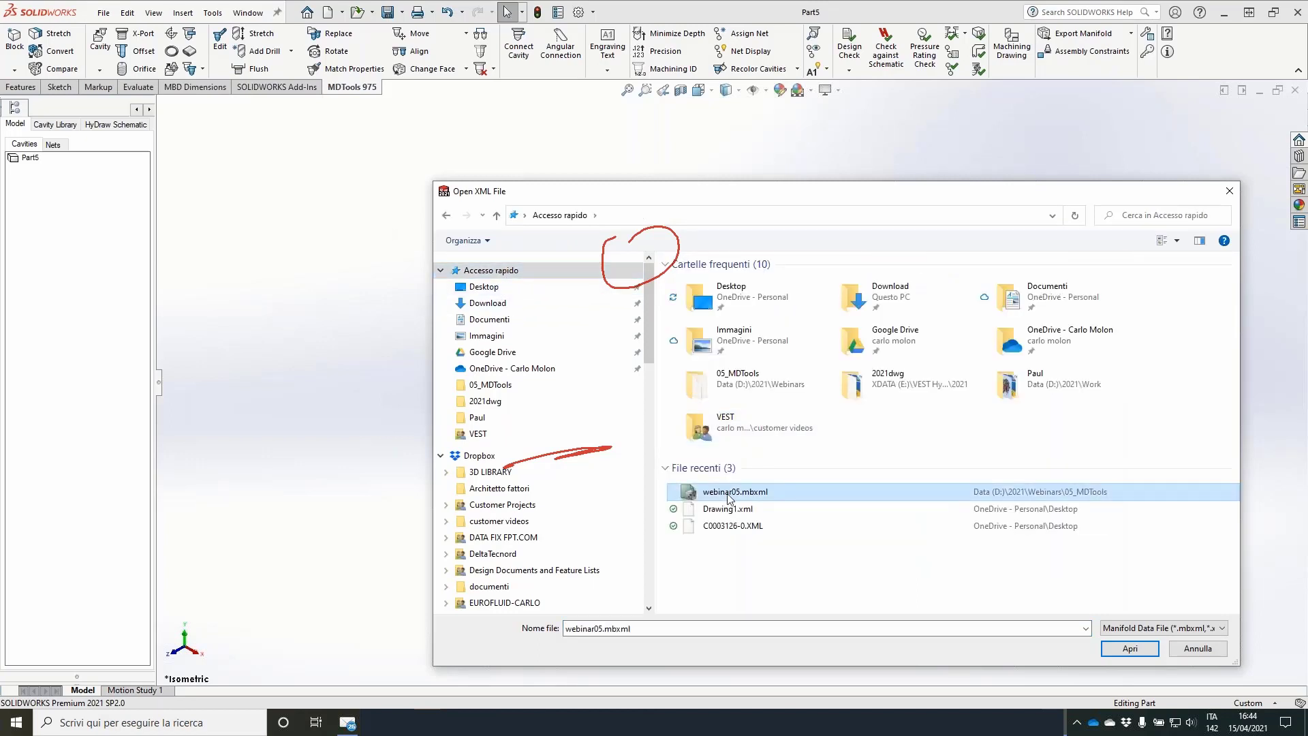
double_click(730, 492)
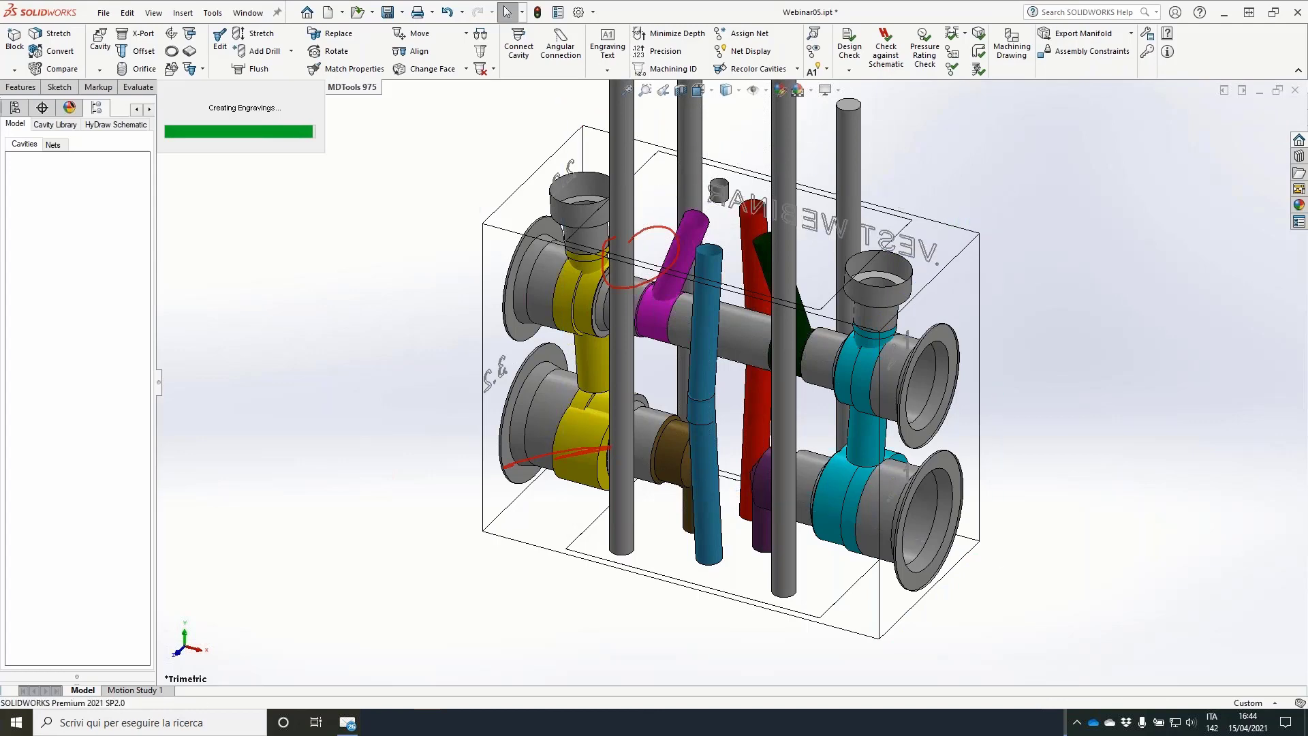
Stretch the two rear 5.5-diameter mounting drills of the imported manifold to a drill depth of 90.
middle_drag(957, 190, 682, 124)
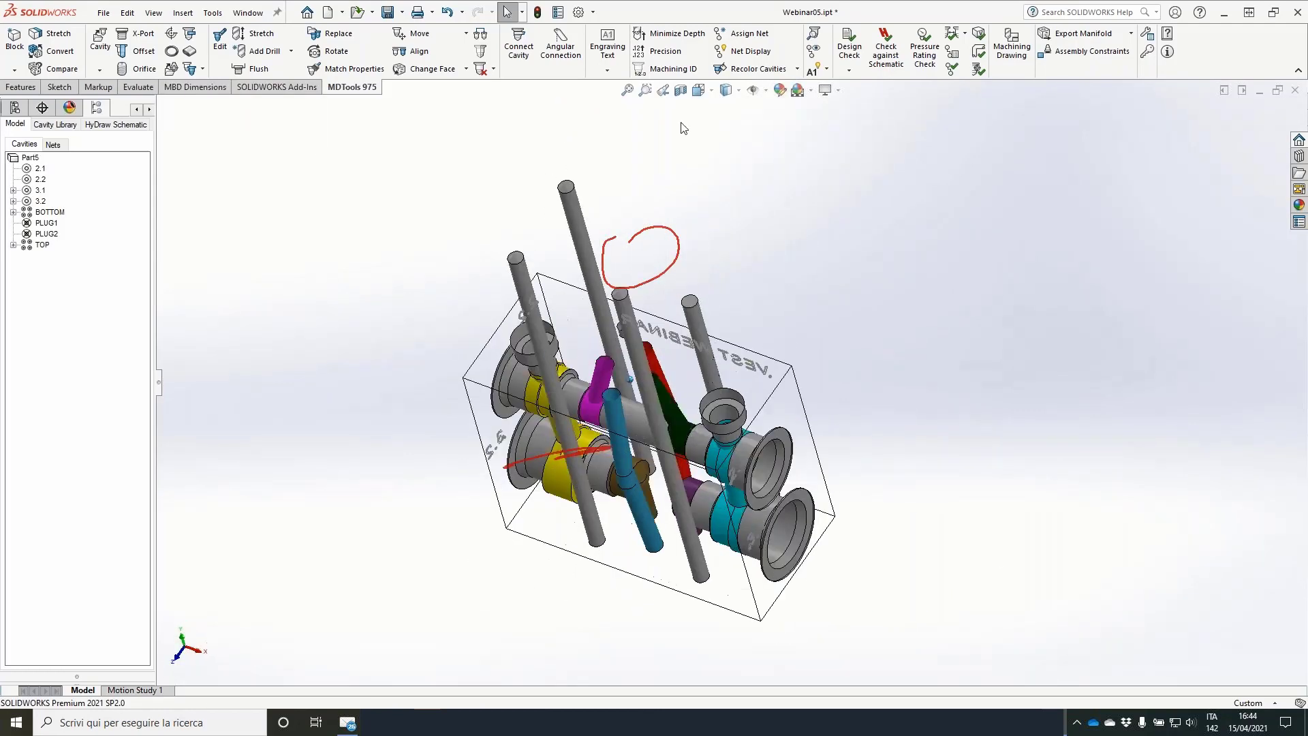
click(248, 37)
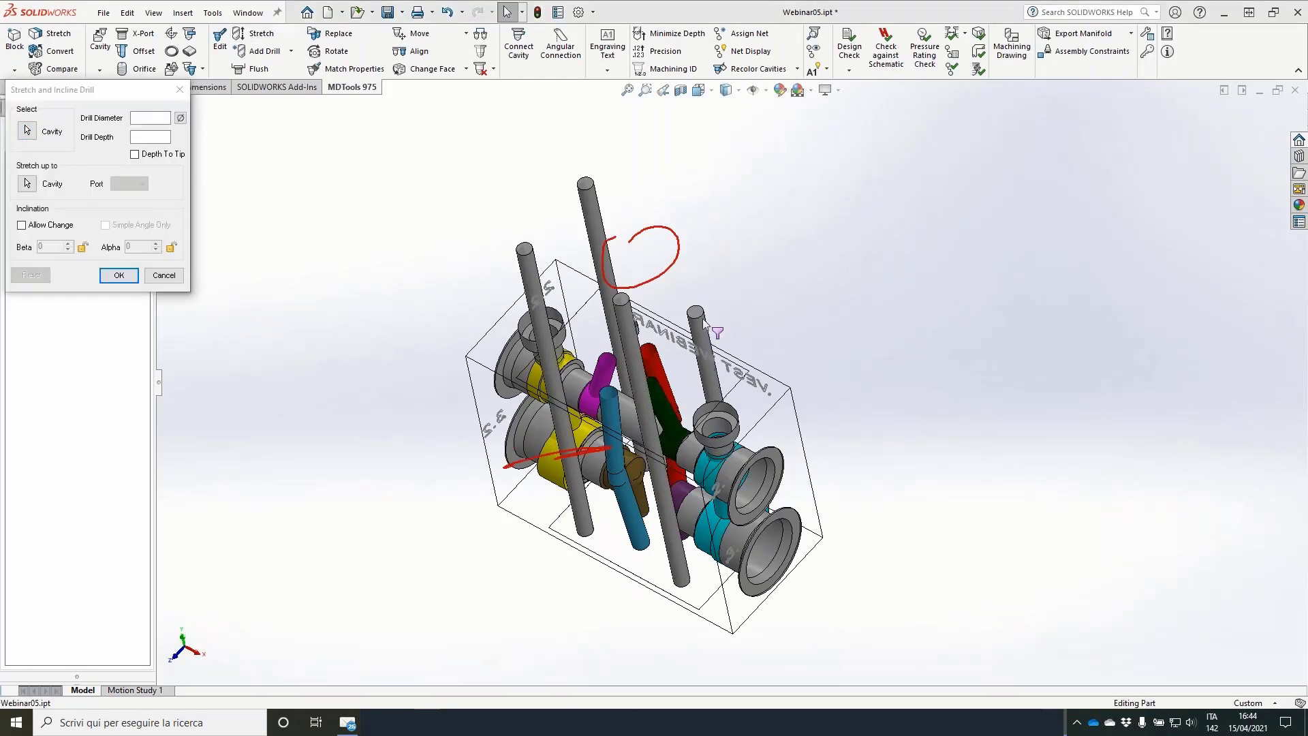
click(705, 324)
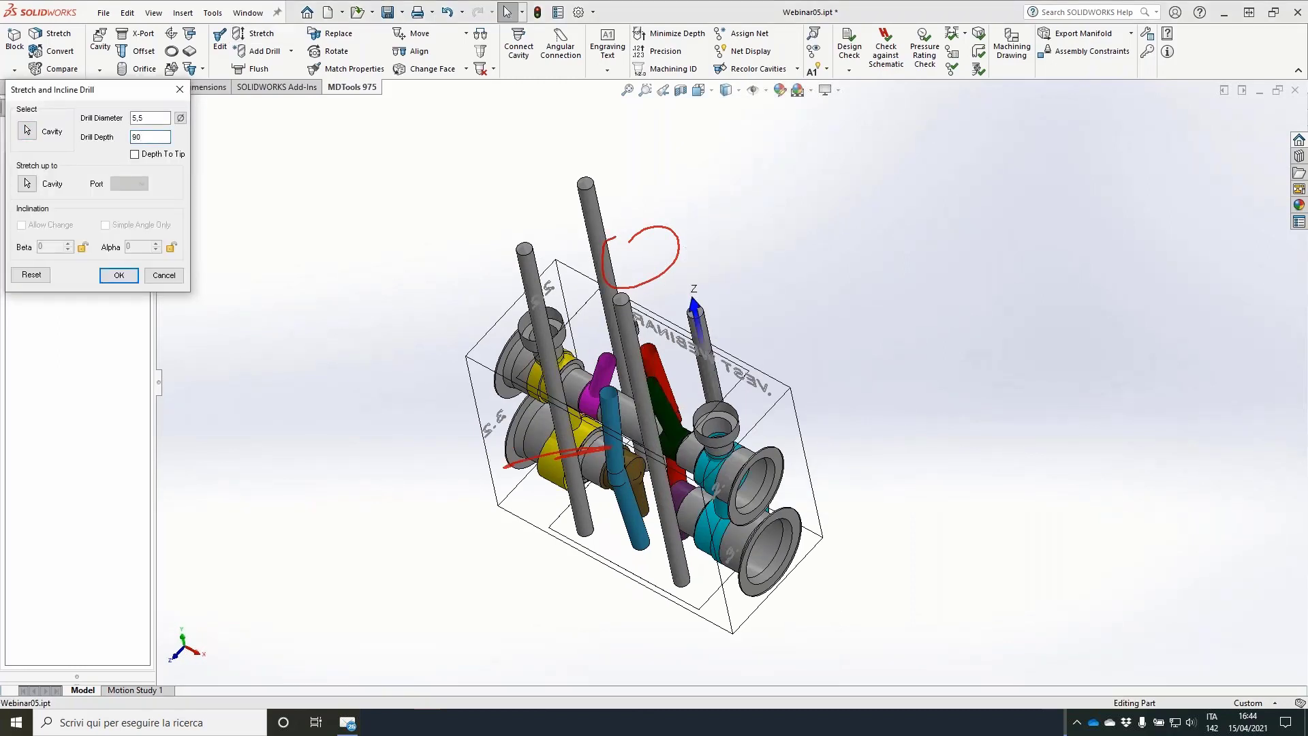
key(Return)
click(263, 38)
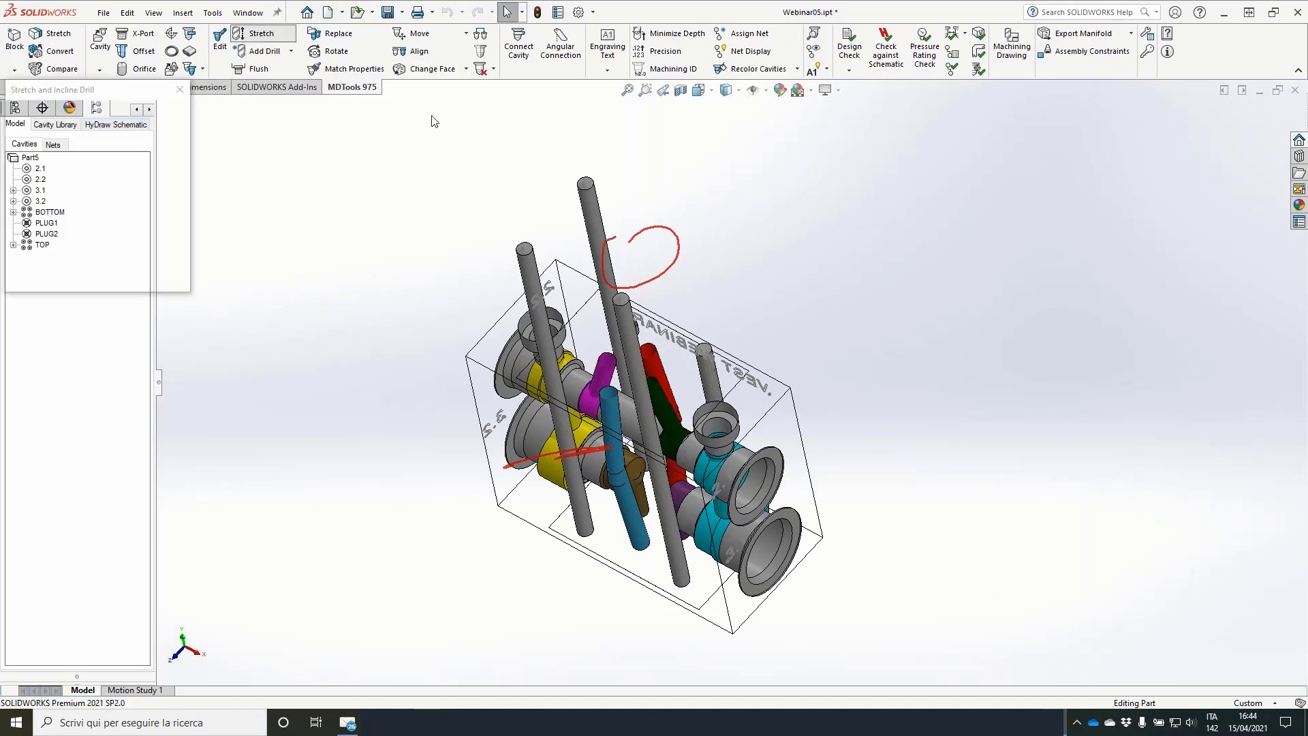
click(602, 215)
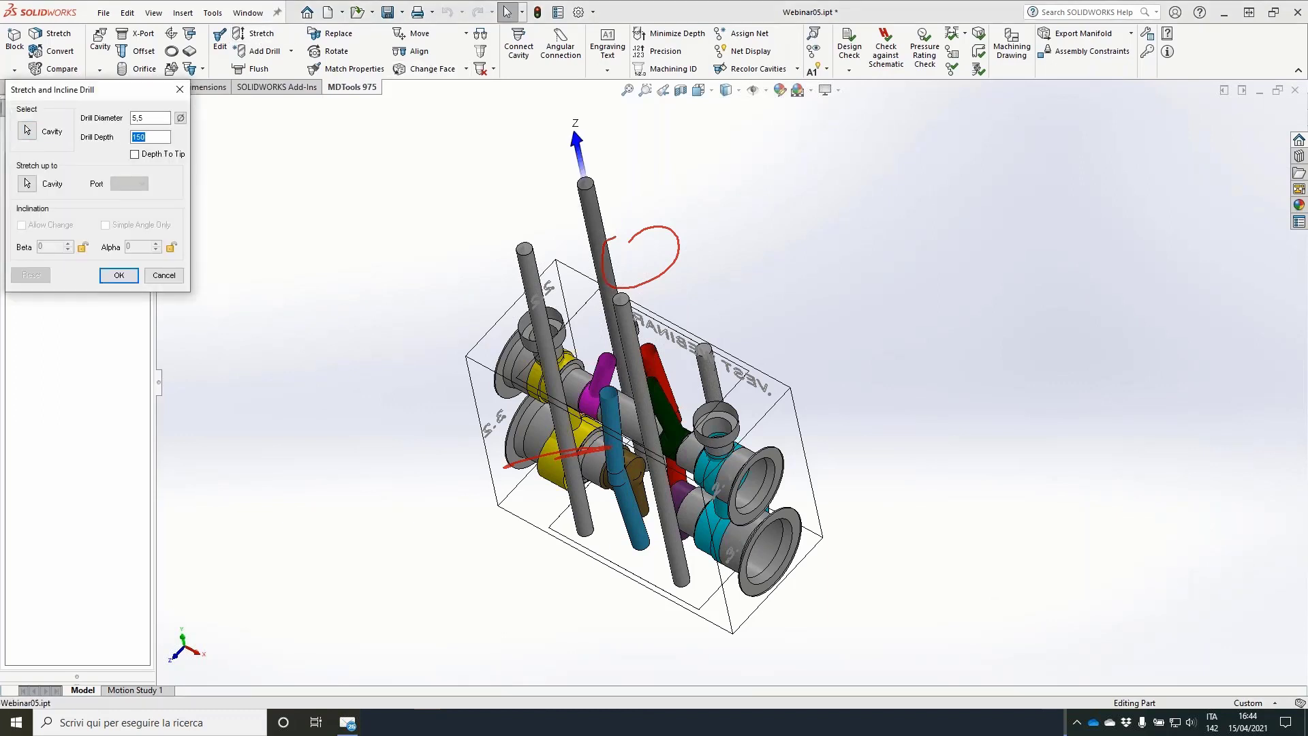
key(Return)
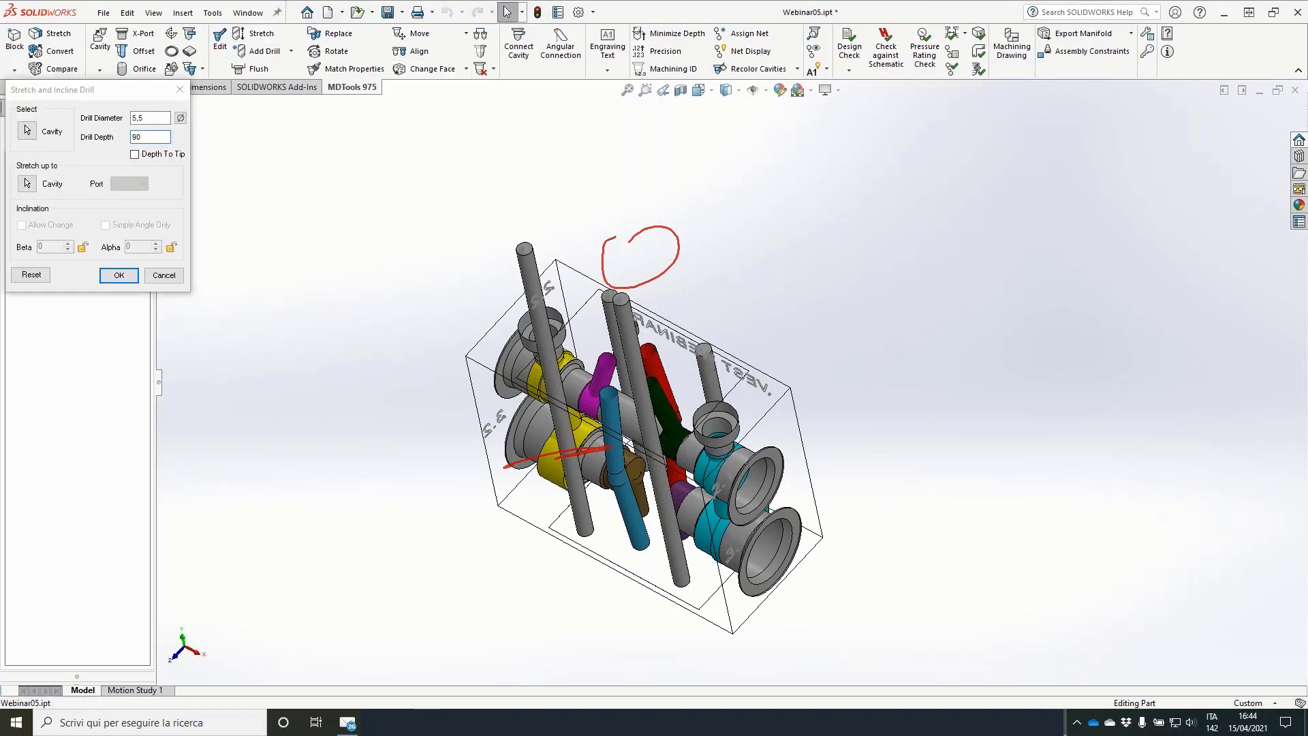
Set the drill depth of the two front 5.5-diameter mounting drills to 90 as well.
middle_drag(551, 305, 559, 222)
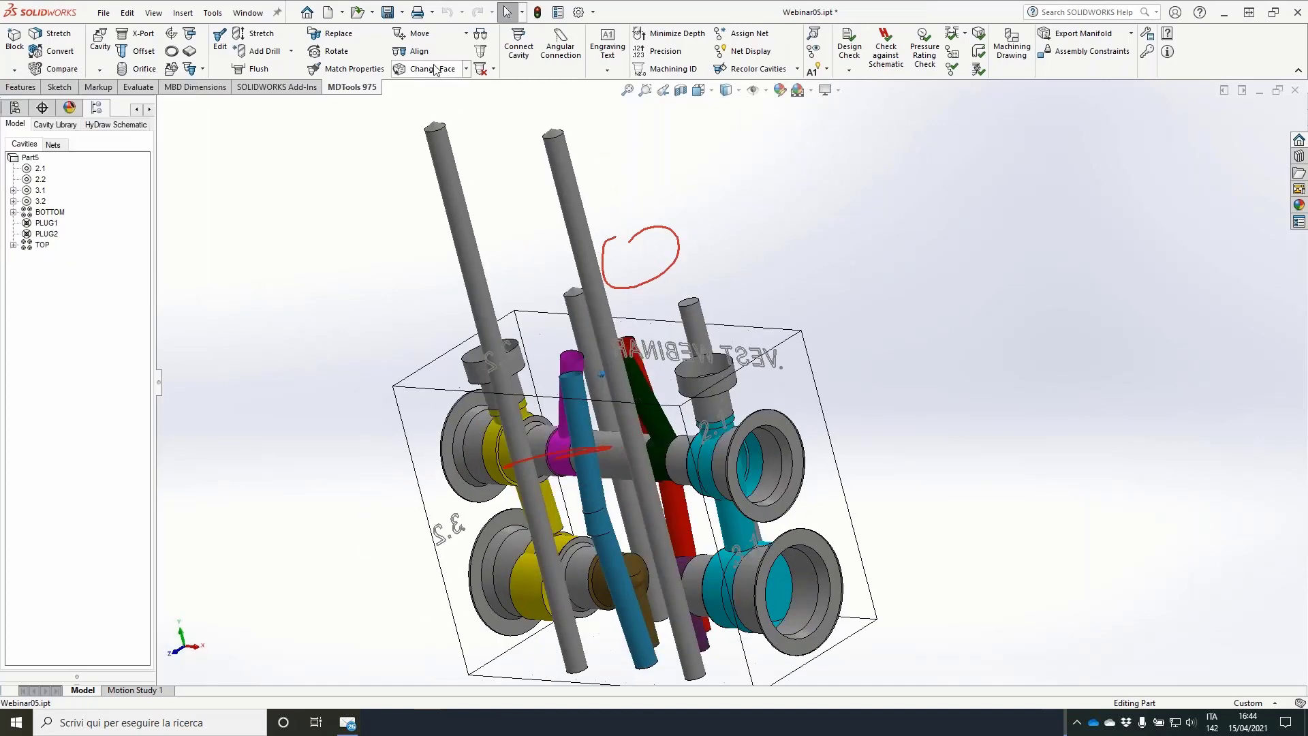
click(259, 39)
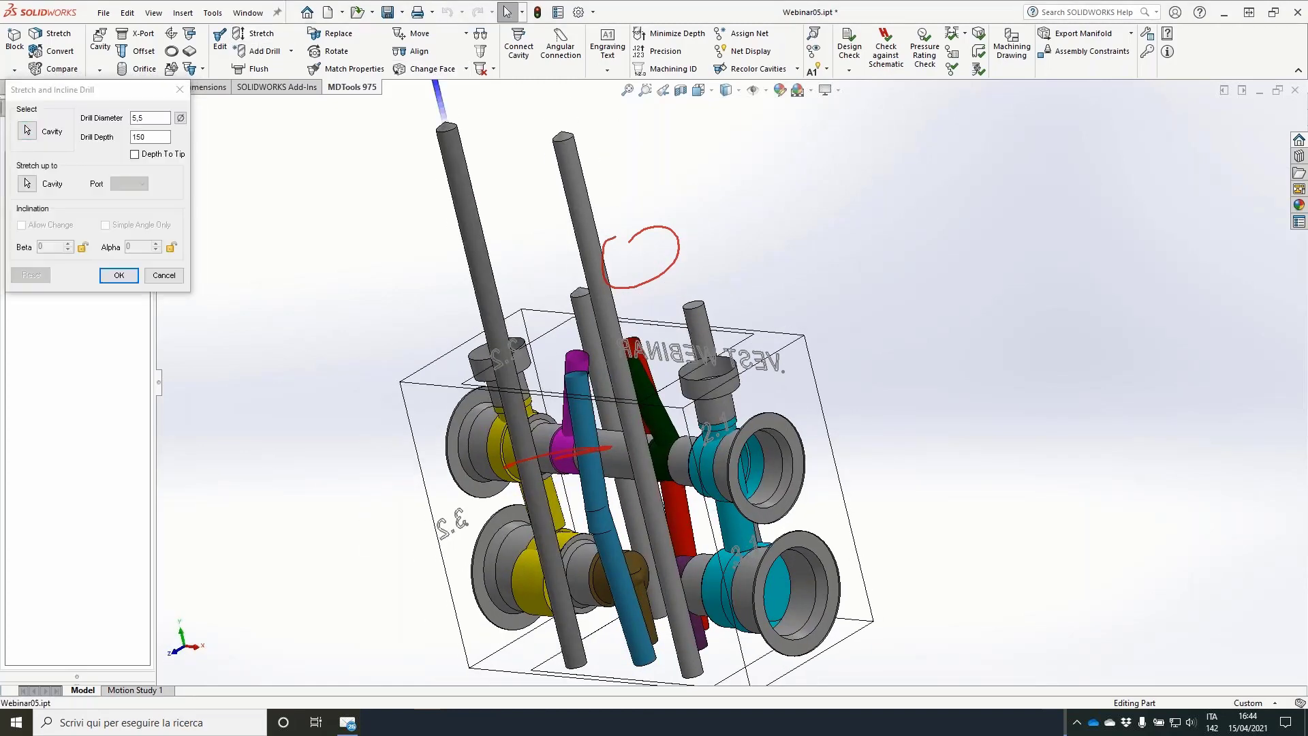
double_click(139, 137)
text(90)
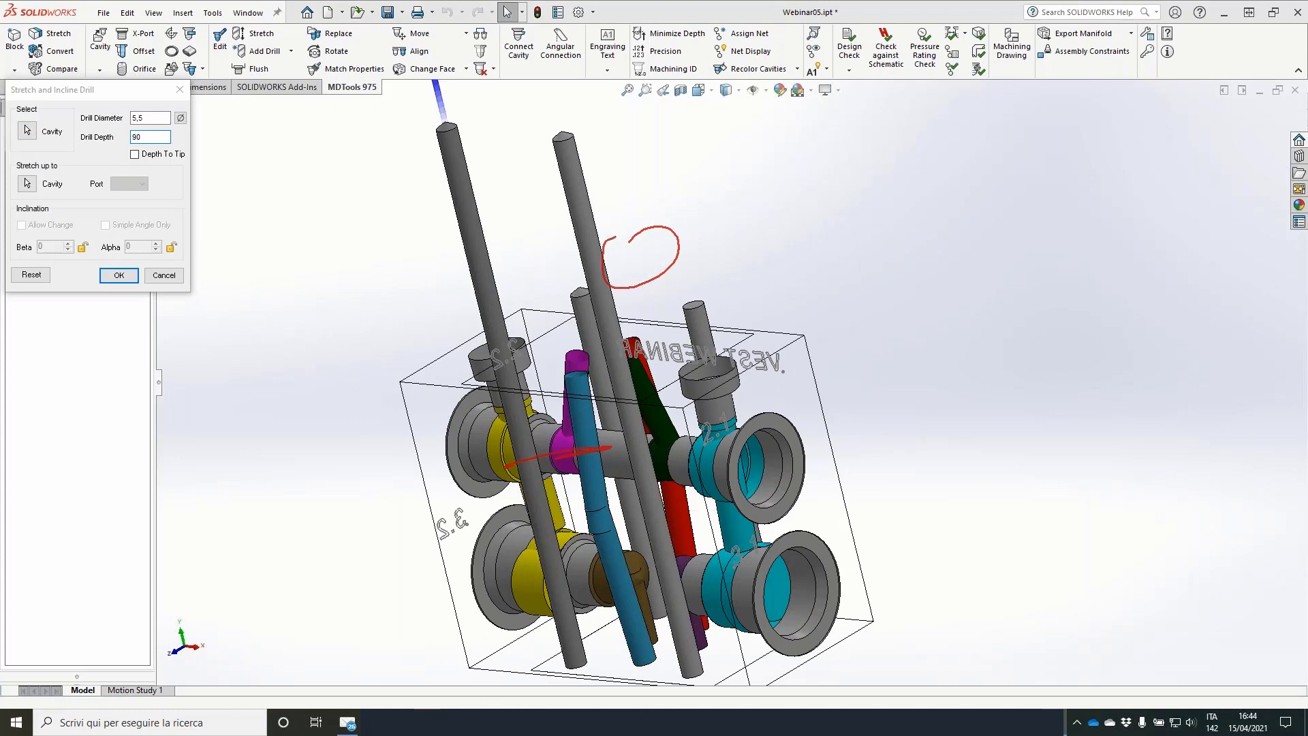
key(Return)
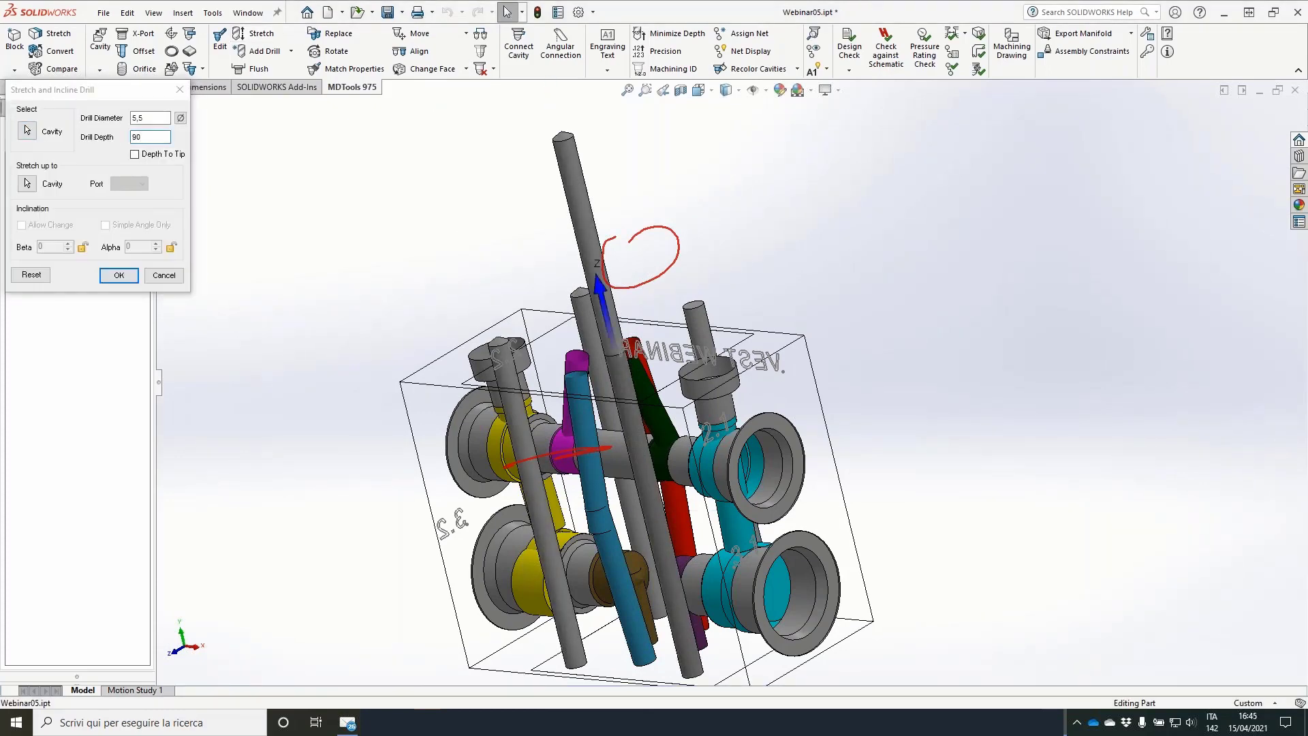
middle_drag(641, 210, 810, 204)
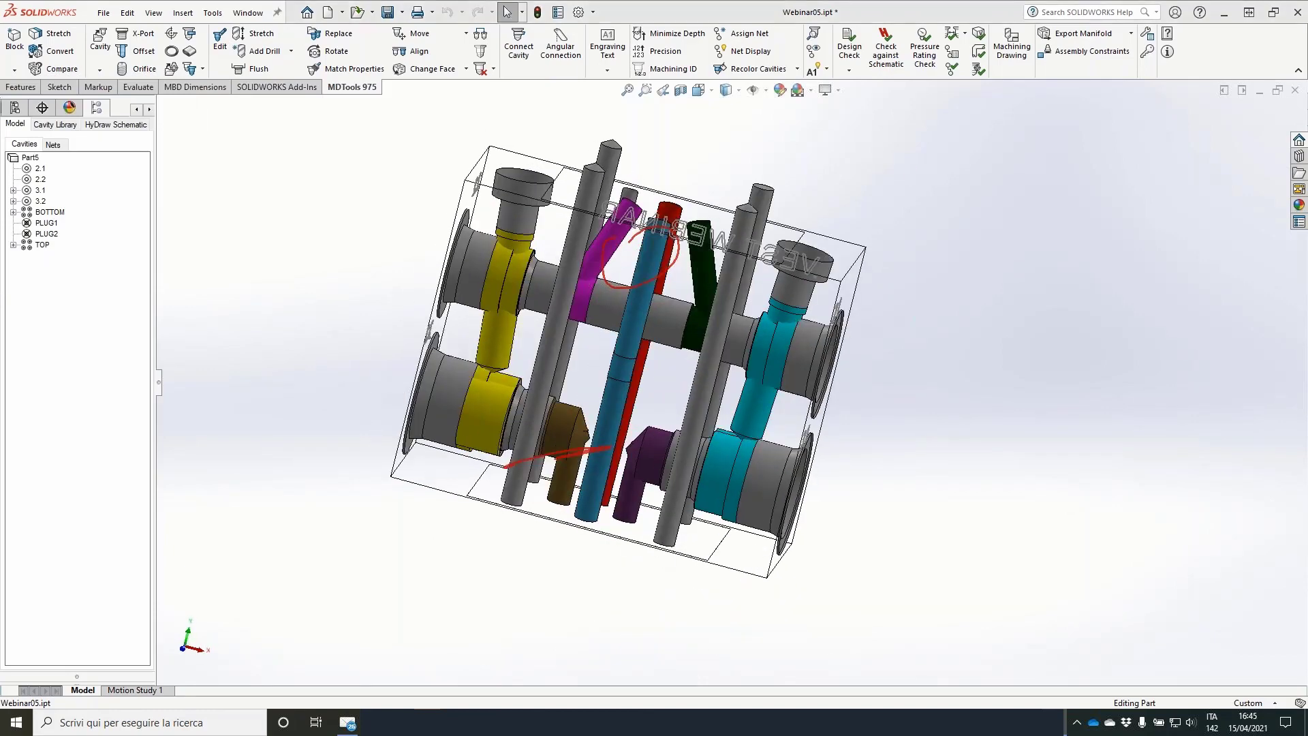